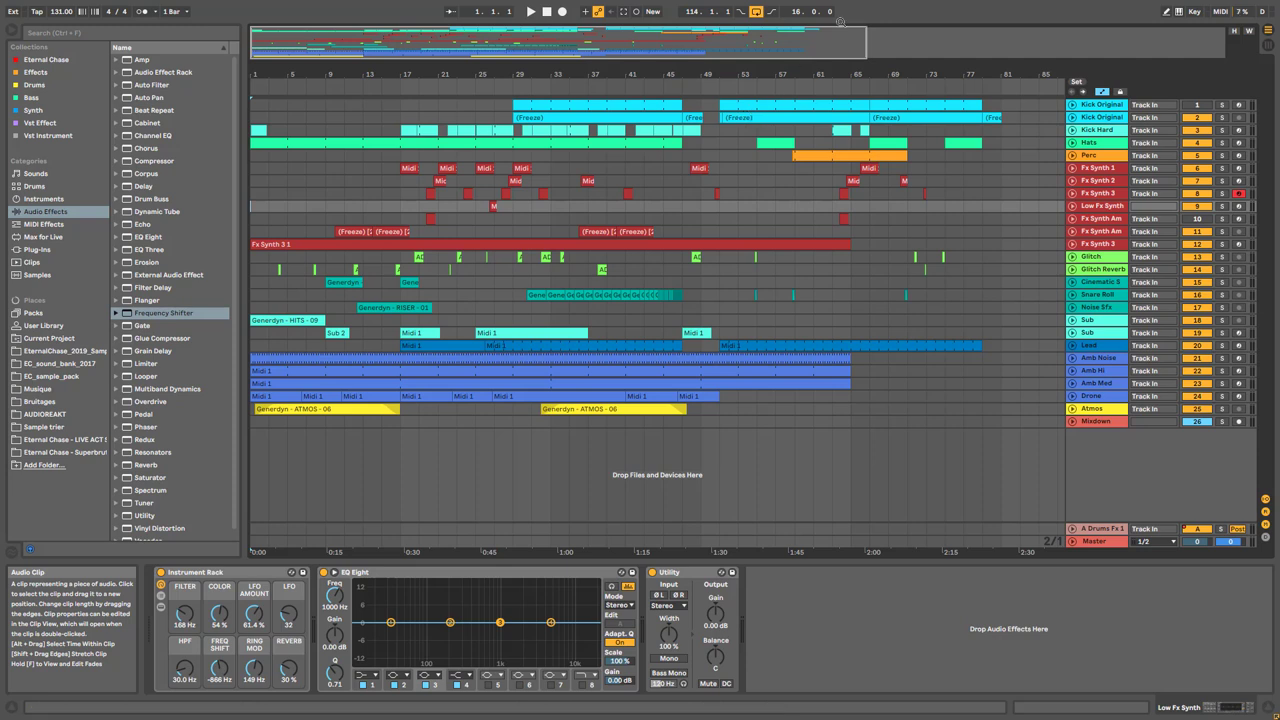
Check the Master track, then unfold the Gate, Saturator, Rbass Style and EQ Eight devices on the first Kick Original track
left_click(1105, 540)
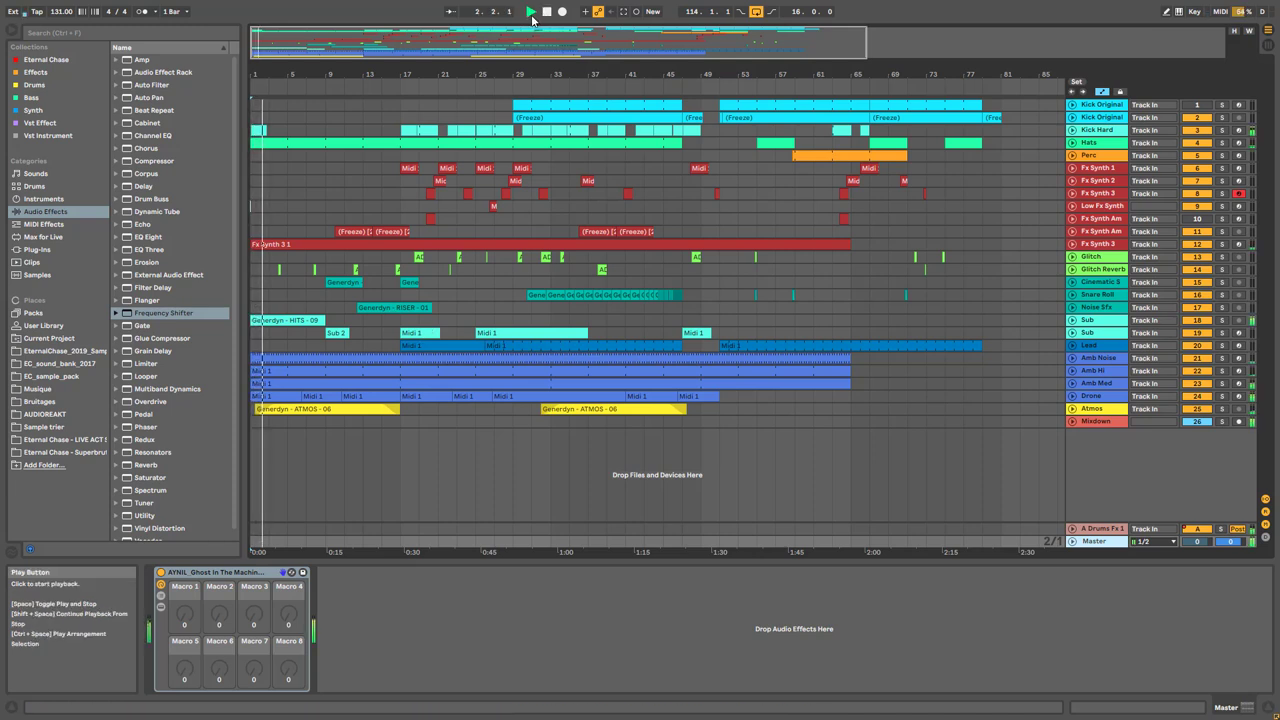
left_click(1098, 110)
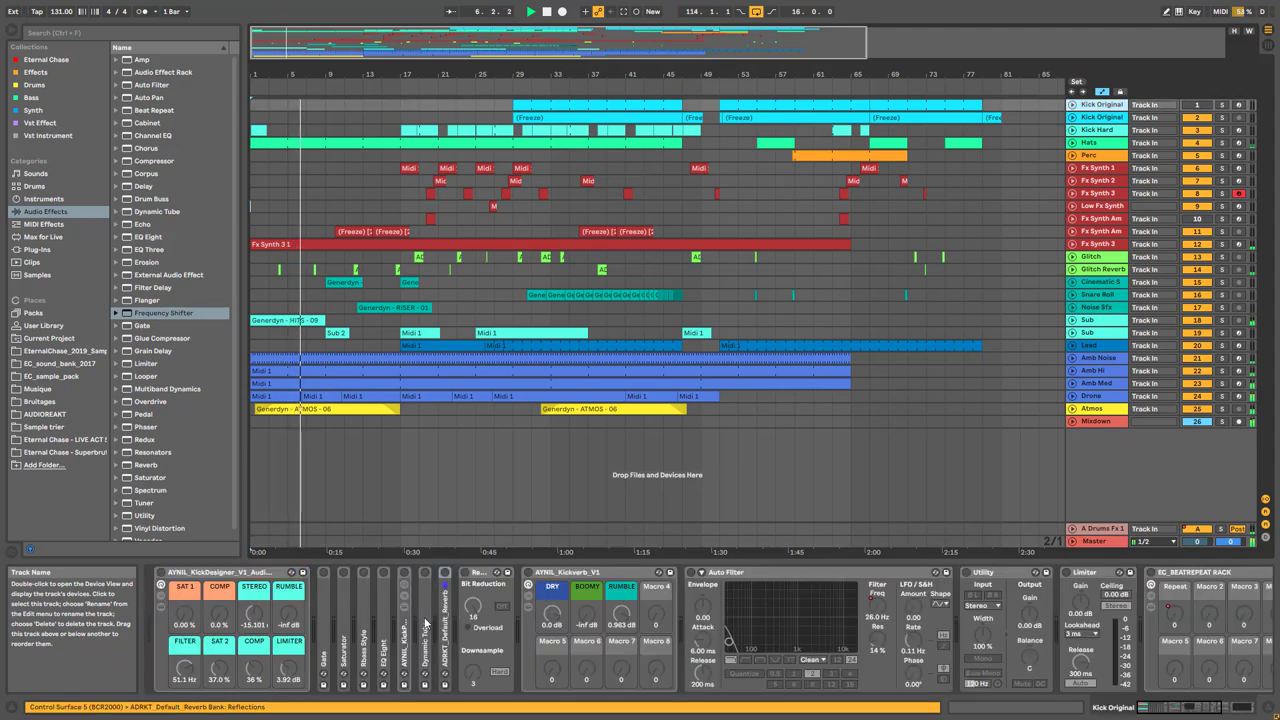
double_click(323, 640)
double_click(507, 605)
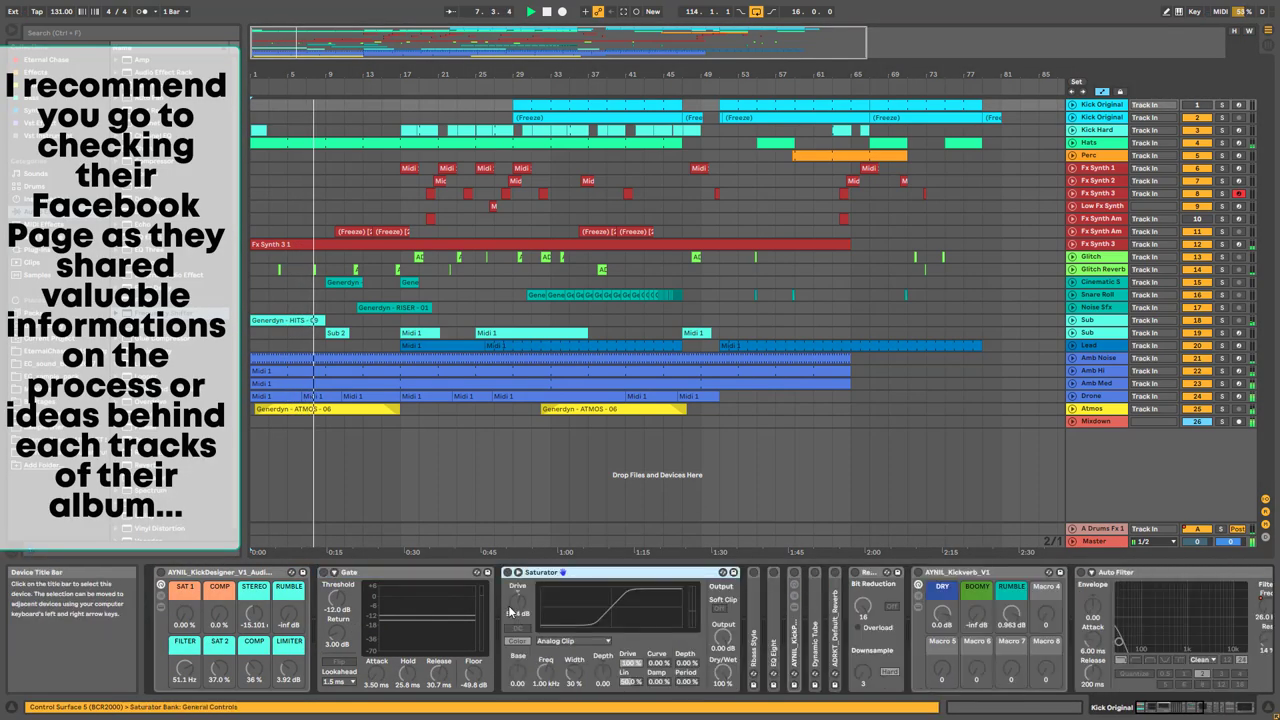
double_click(759, 637)
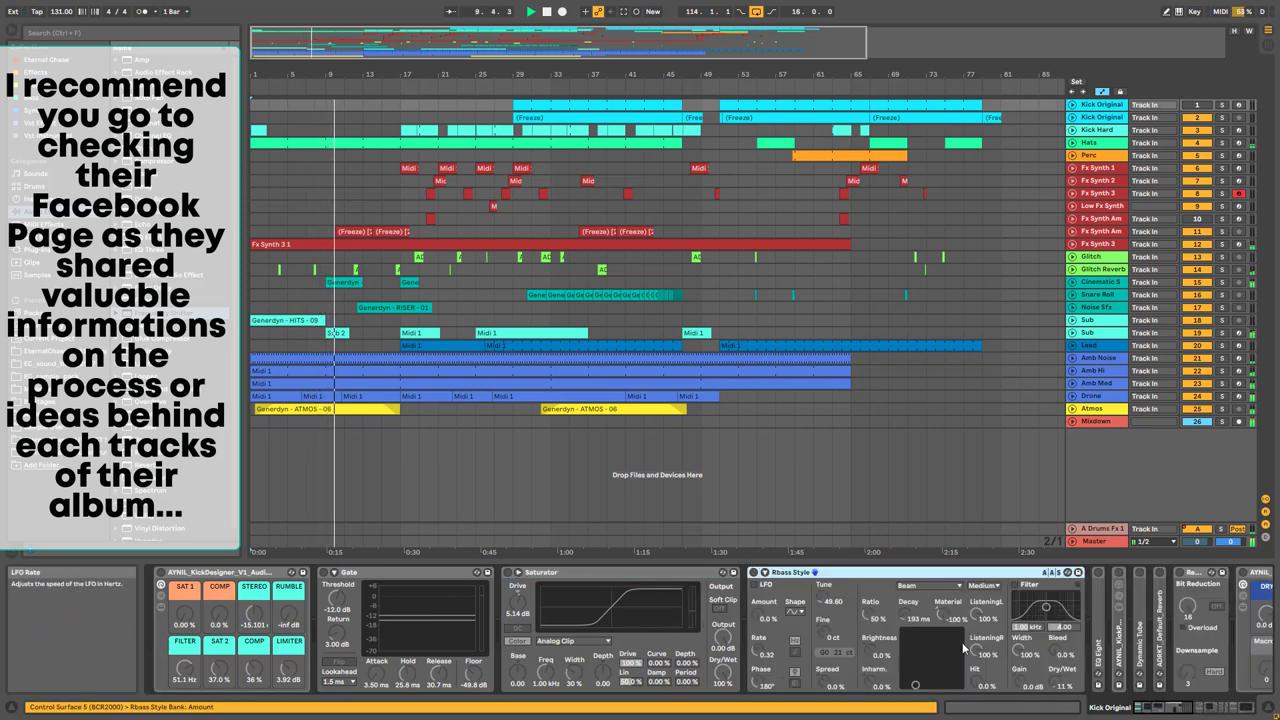
double_click(1124, 652)
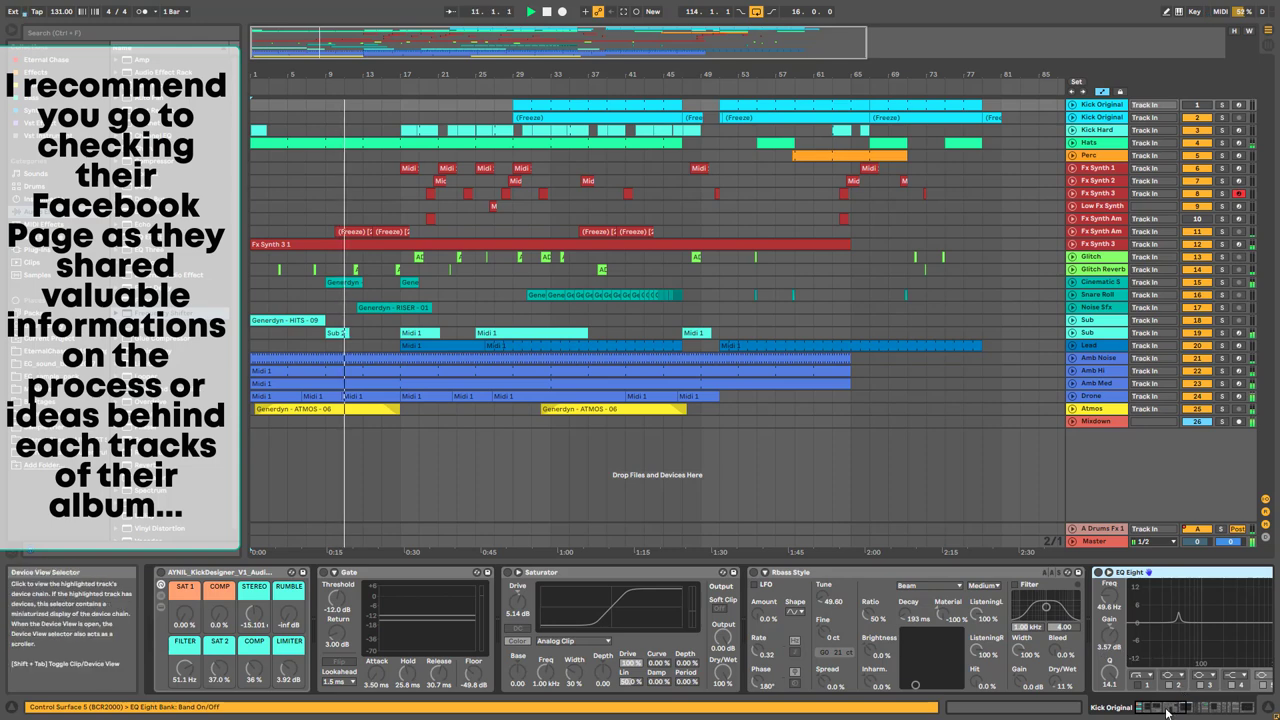
Unfold AYNIL_KickPunch_V2, Dynamic Tube and ADRKT_Default_Reverb in the kick's device chain and examine the remaining devices up to the final EQ Eight
left_click(1209, 707)
double_click(362, 620)
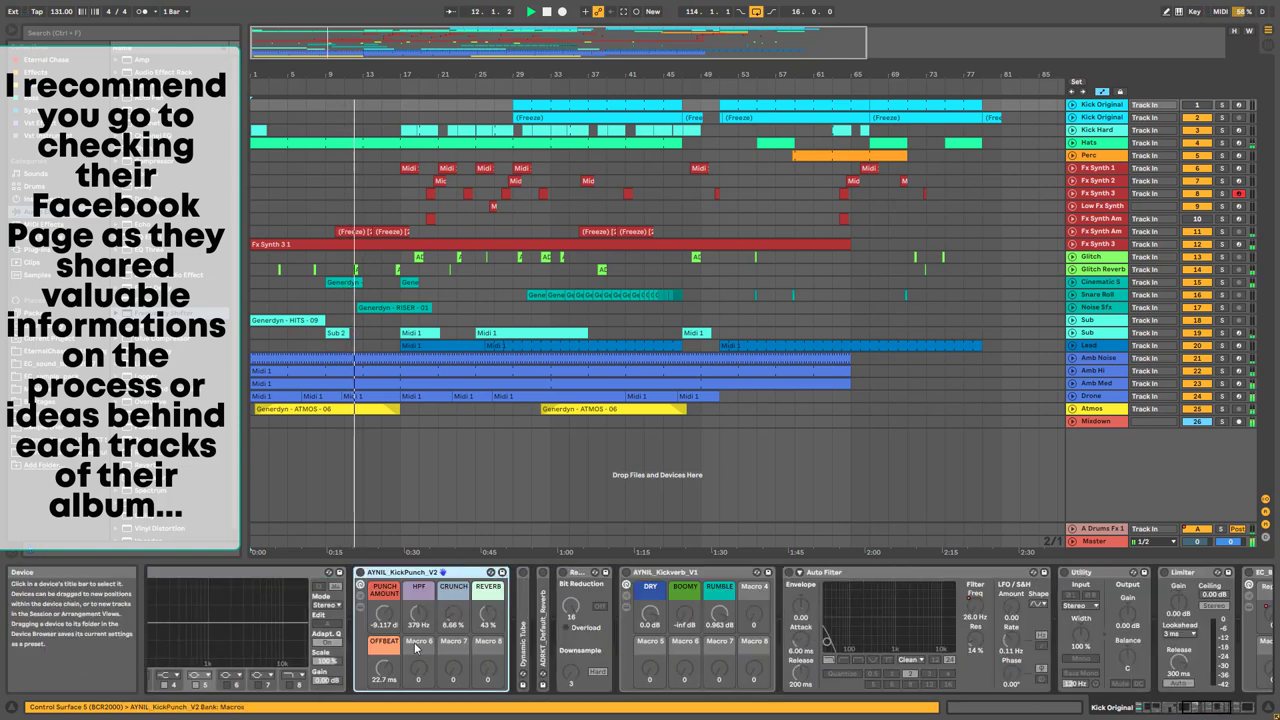
double_click(522, 640)
double_click(651, 630)
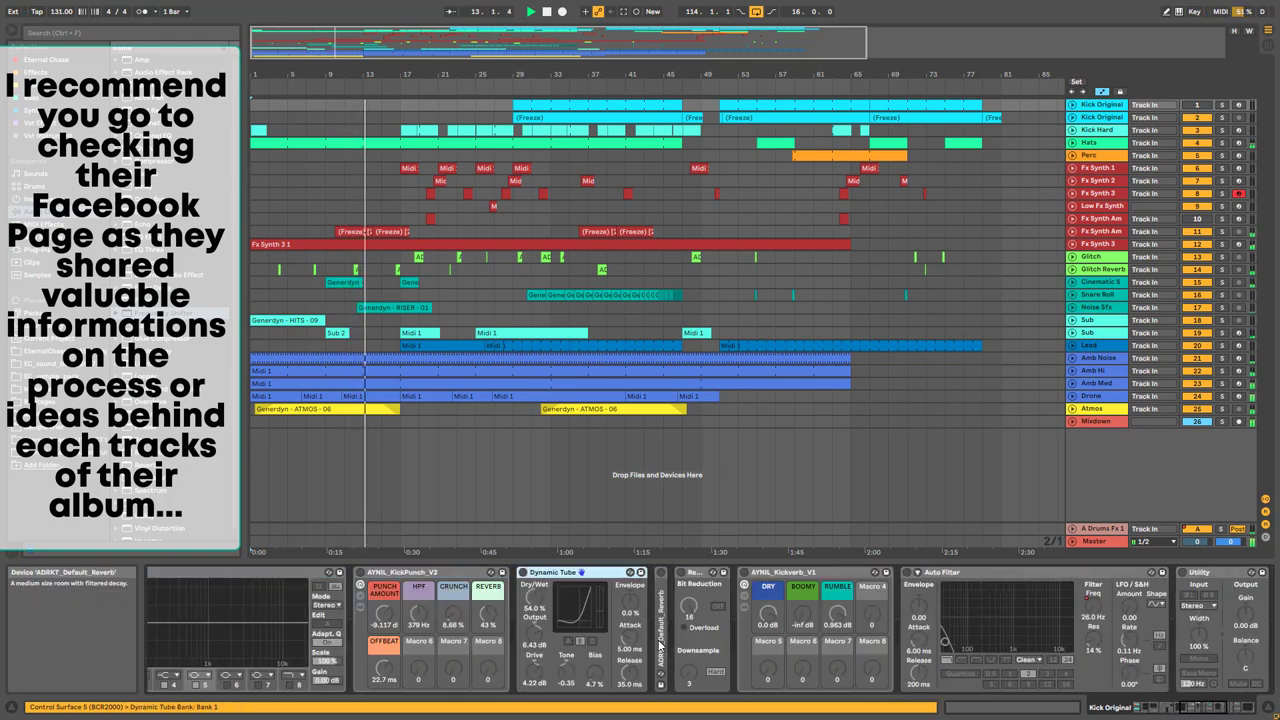
left_click_drag(1200, 712, 1245, 712)
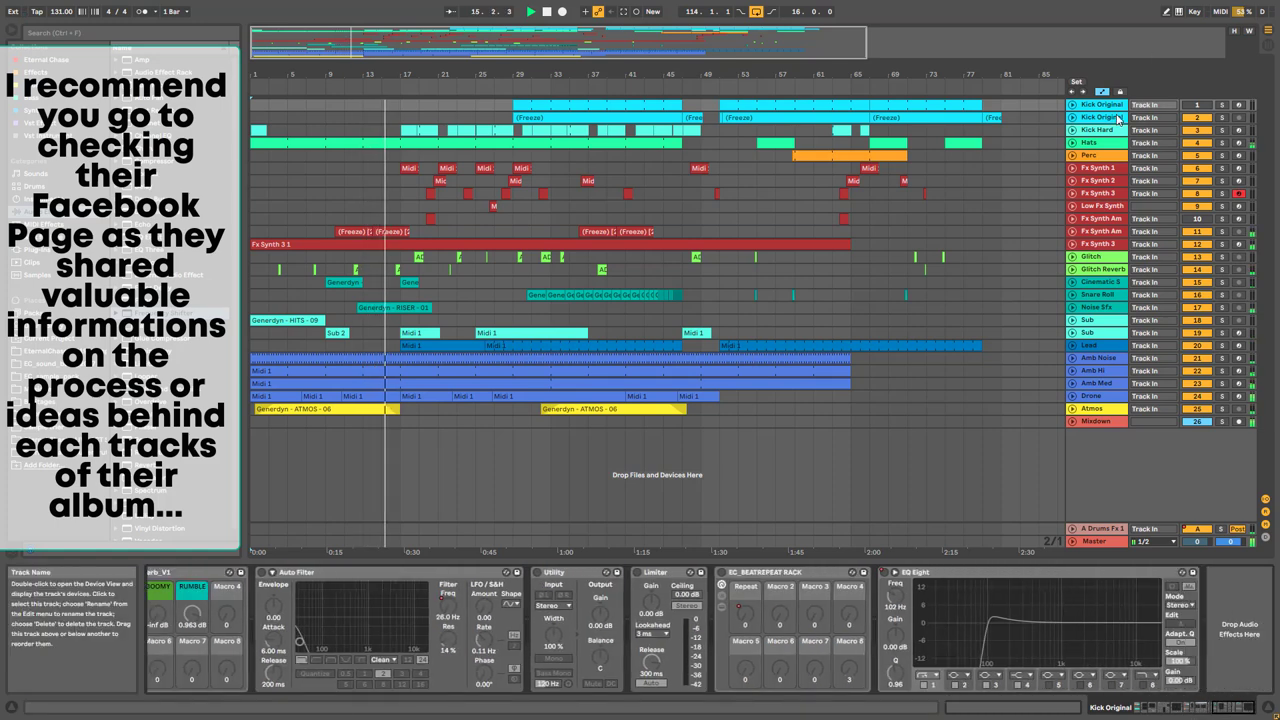
Unfold the first Kick Original track in the arrangement and inspect the device chains of Kick Hard, Hats, Glitch Reverb and Lead
left_click(1072, 105)
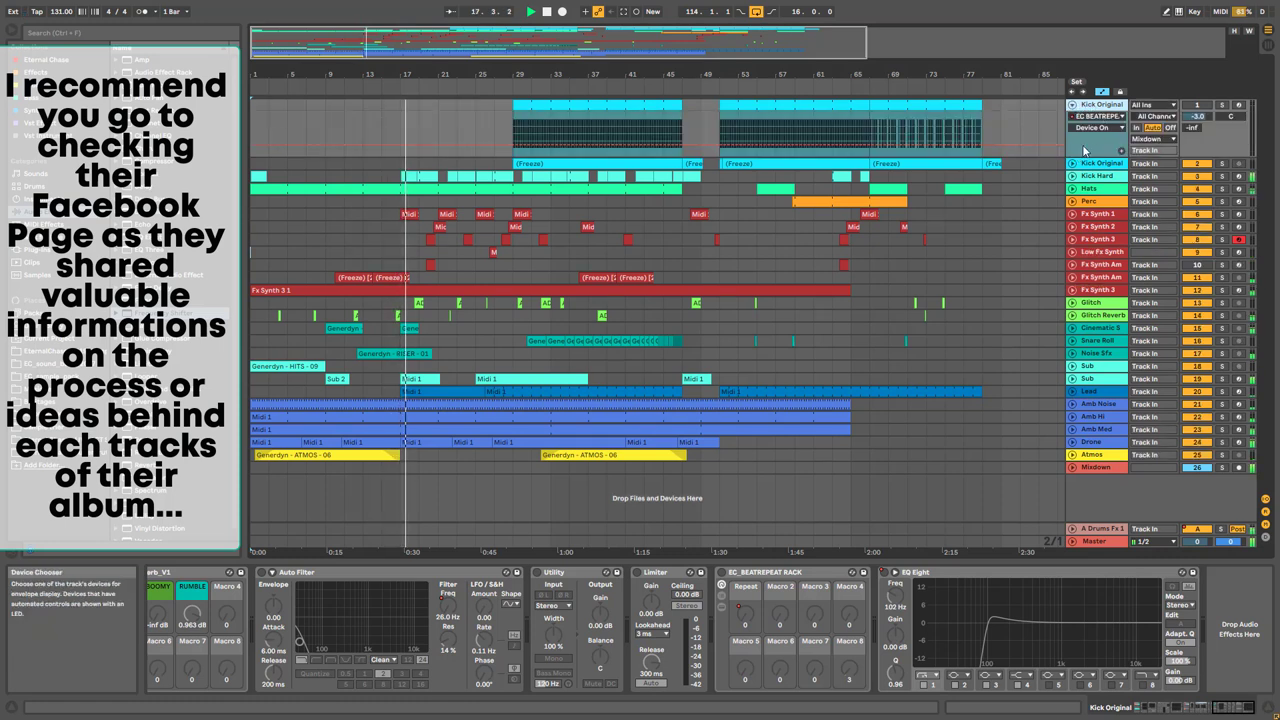
left_click(1108, 189)
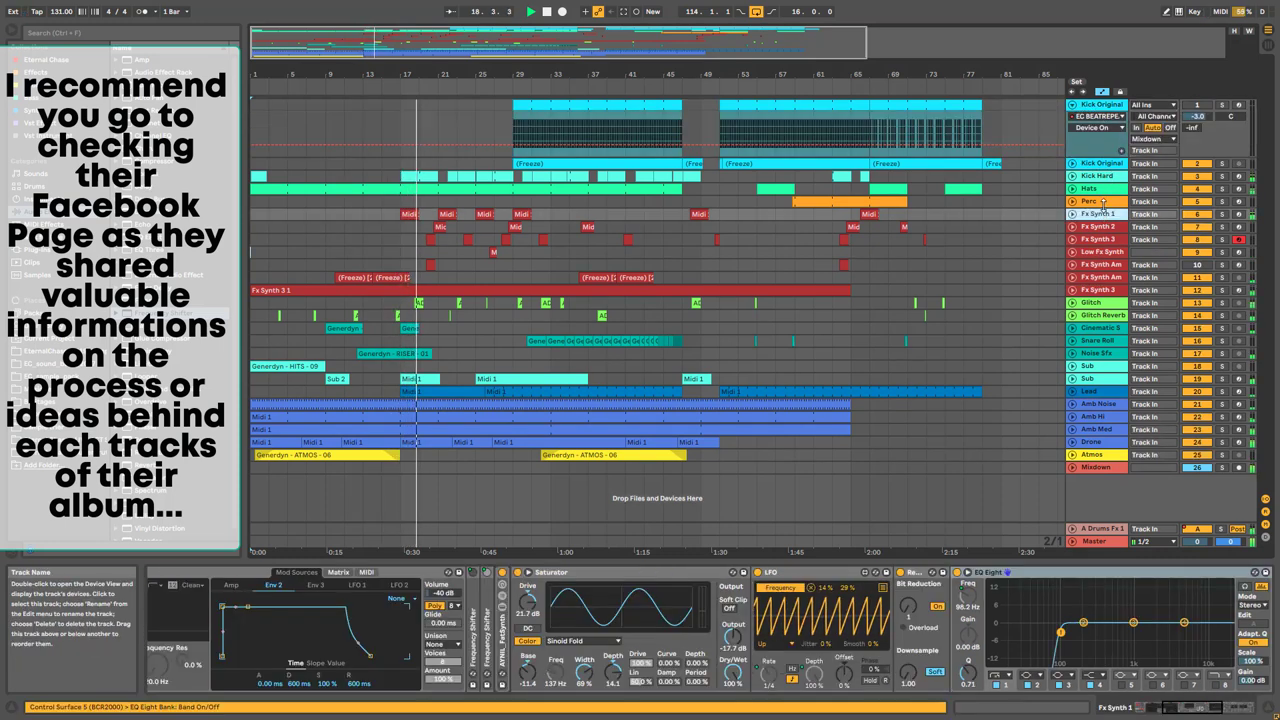
left_click(1108, 177)
left_click(1108, 189)
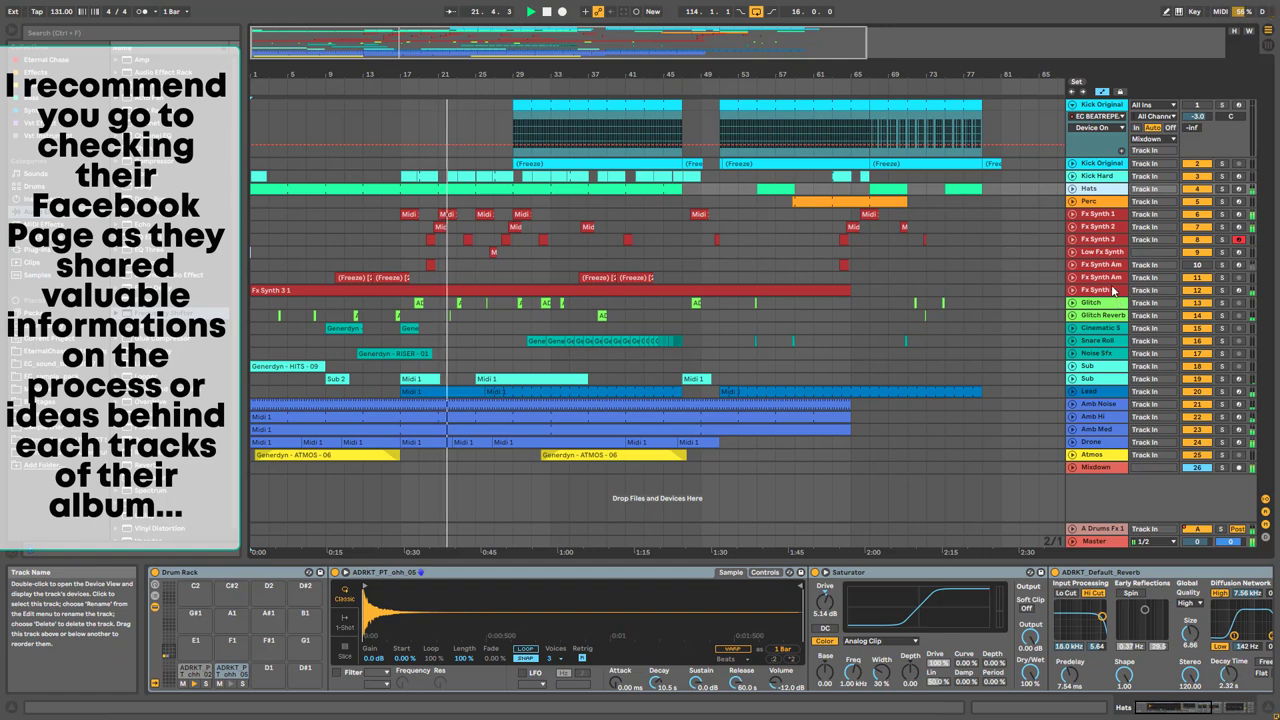
left_click(1104, 316)
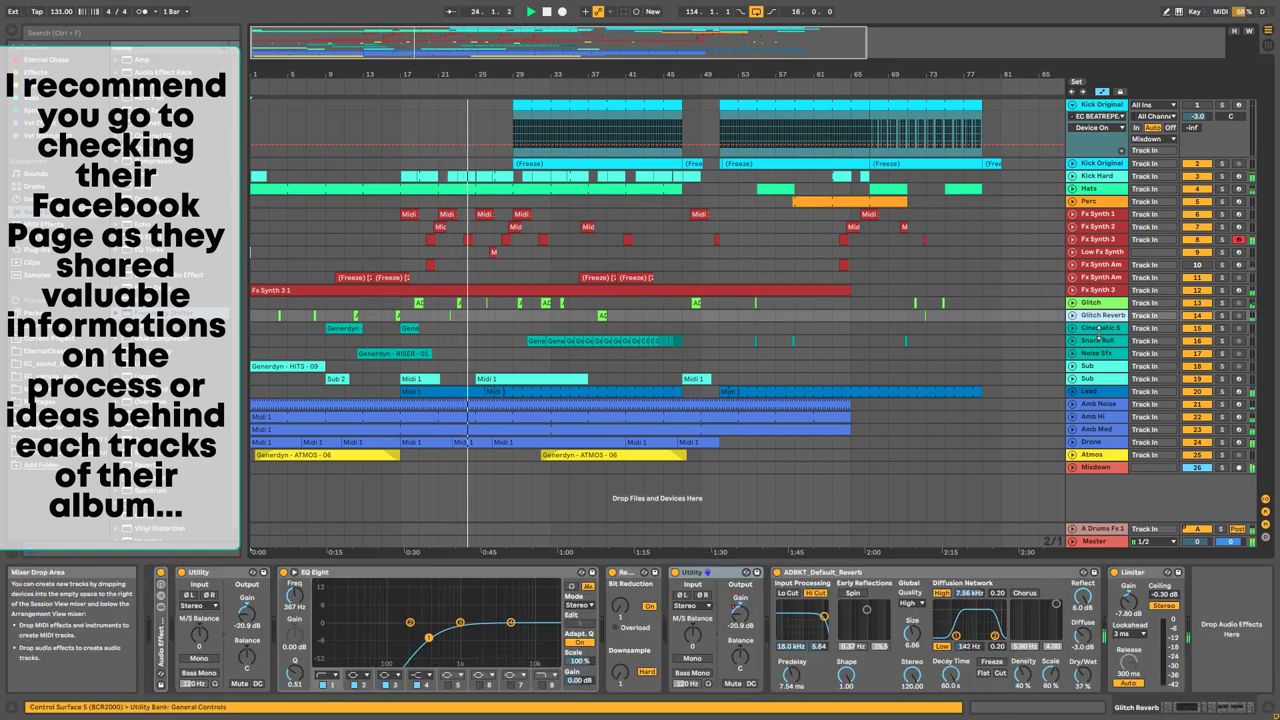
left_click(1088, 392)
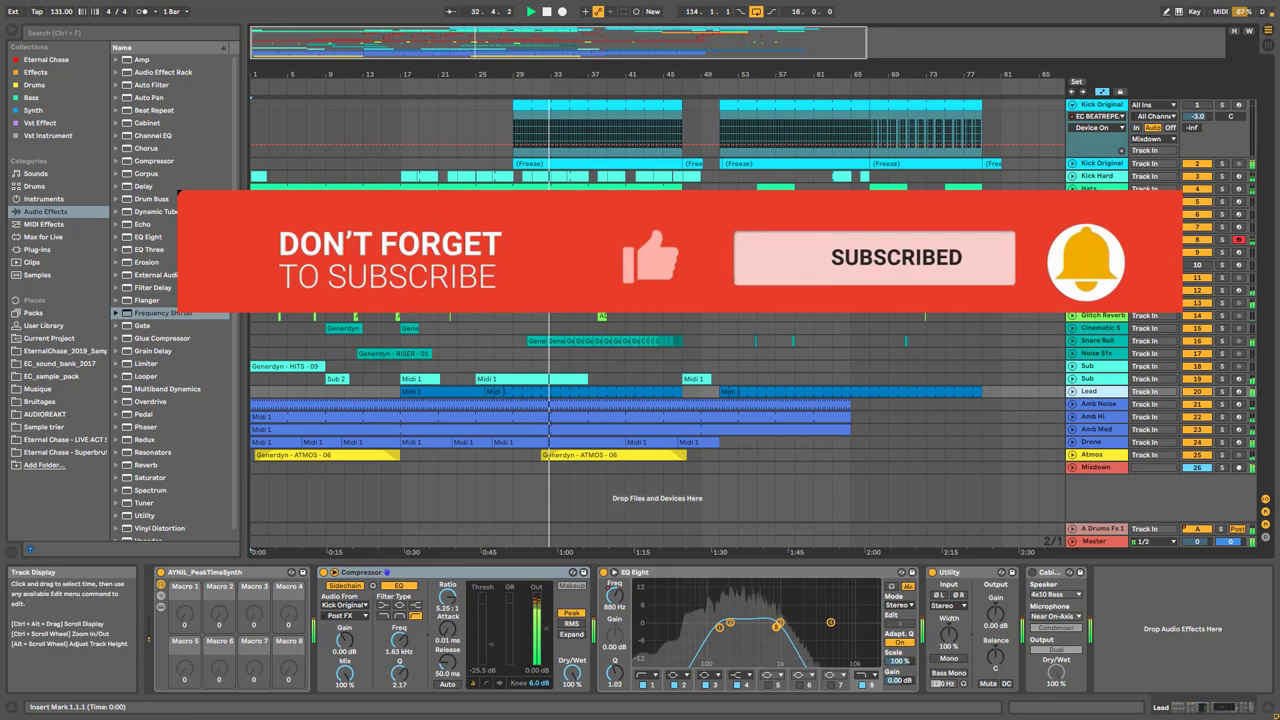
Inspect the Snare Roll track's device chain and briefly unfold the track in the arrangement
left_click(1099, 344)
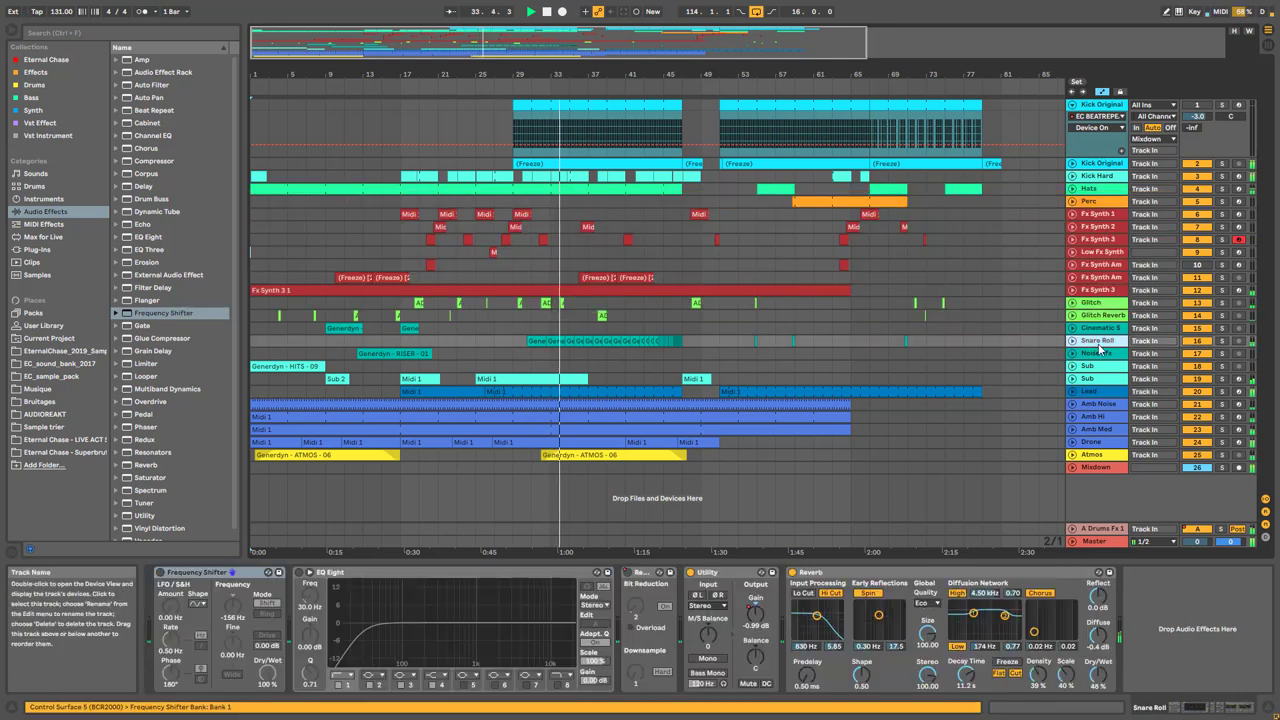
left_click(1074, 344)
left_click(1074, 344)
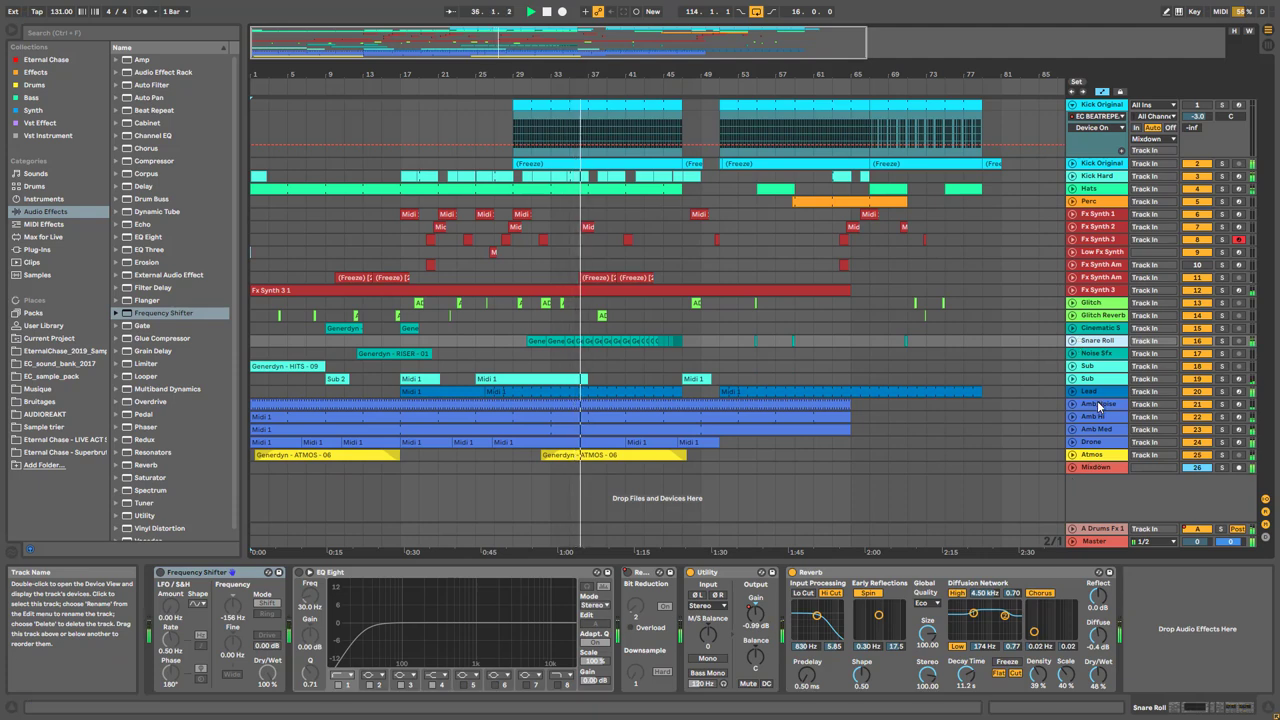
Inspect the device chains of the Amb Noise, Sub and Mixdown tracks
left_click(1099, 404)
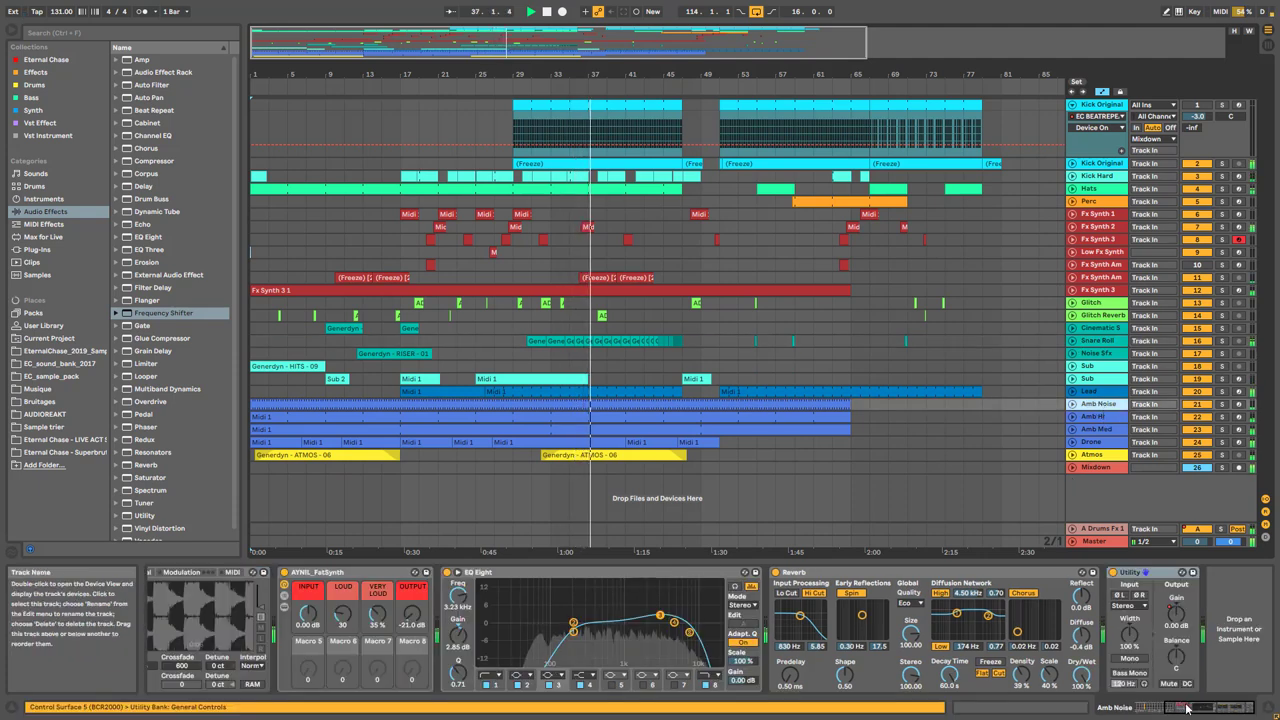
left_click(1092, 380)
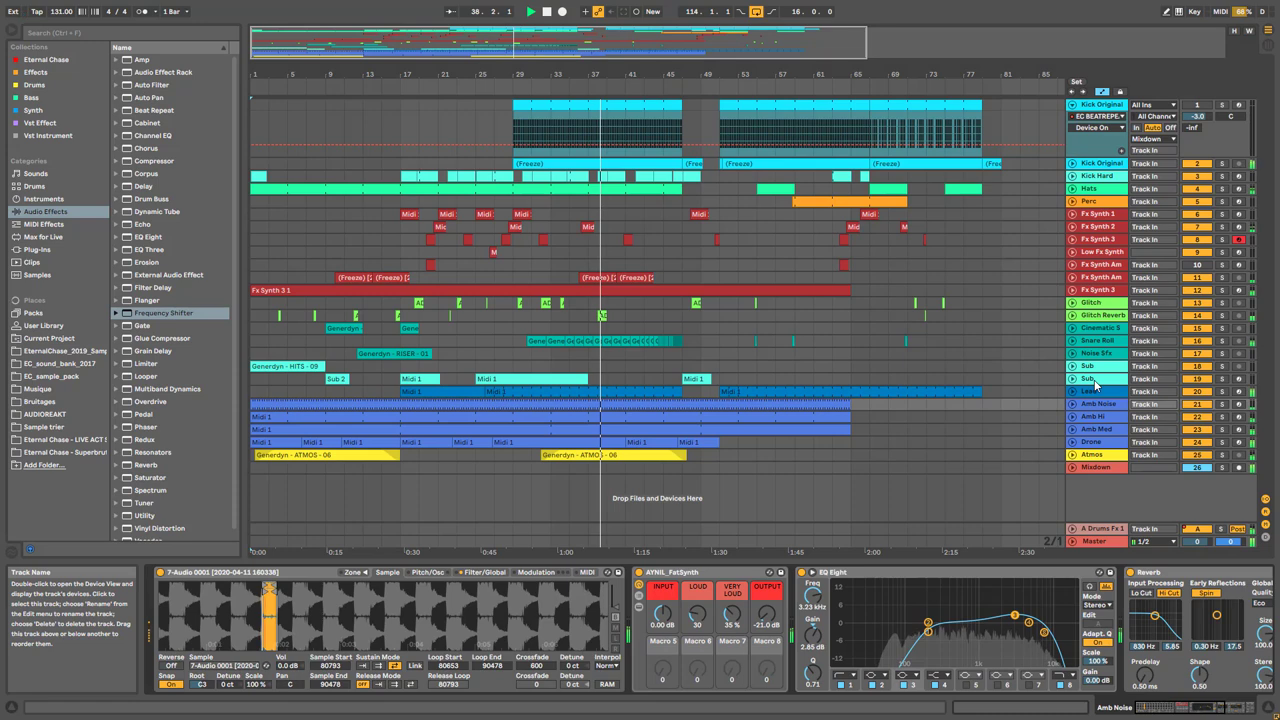
left_click(1094, 383)
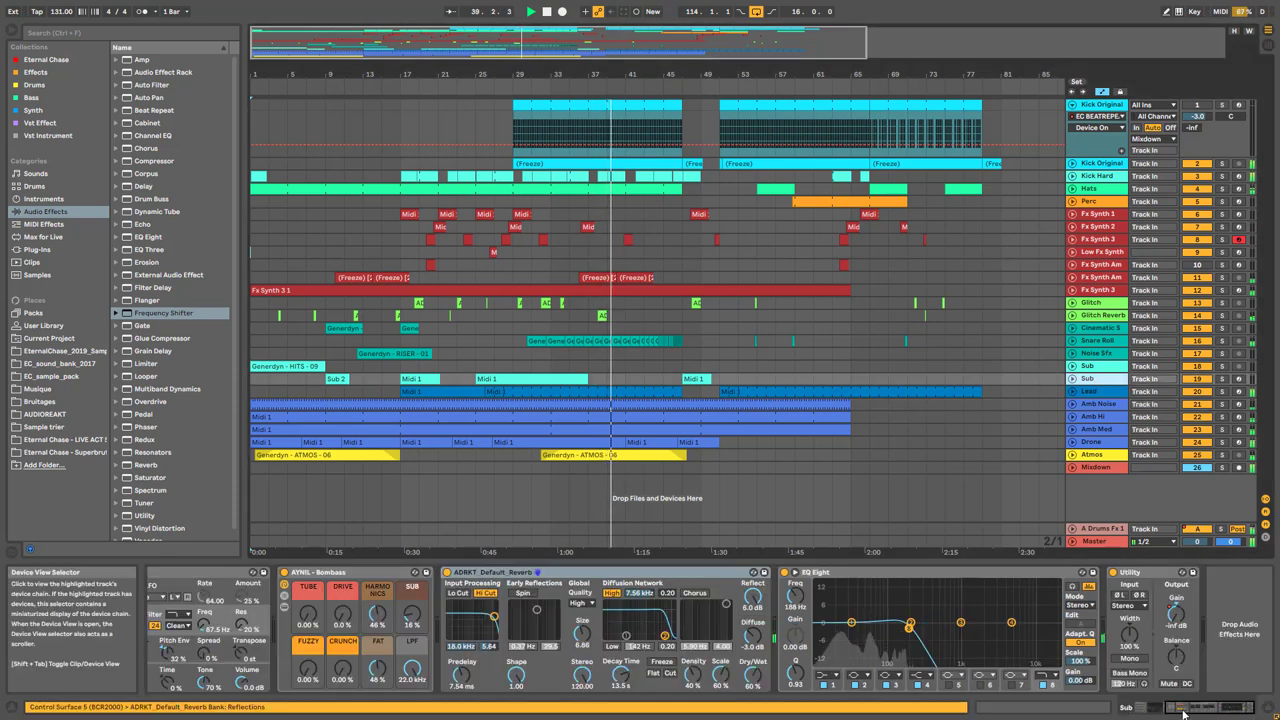
left_click(1100, 366)
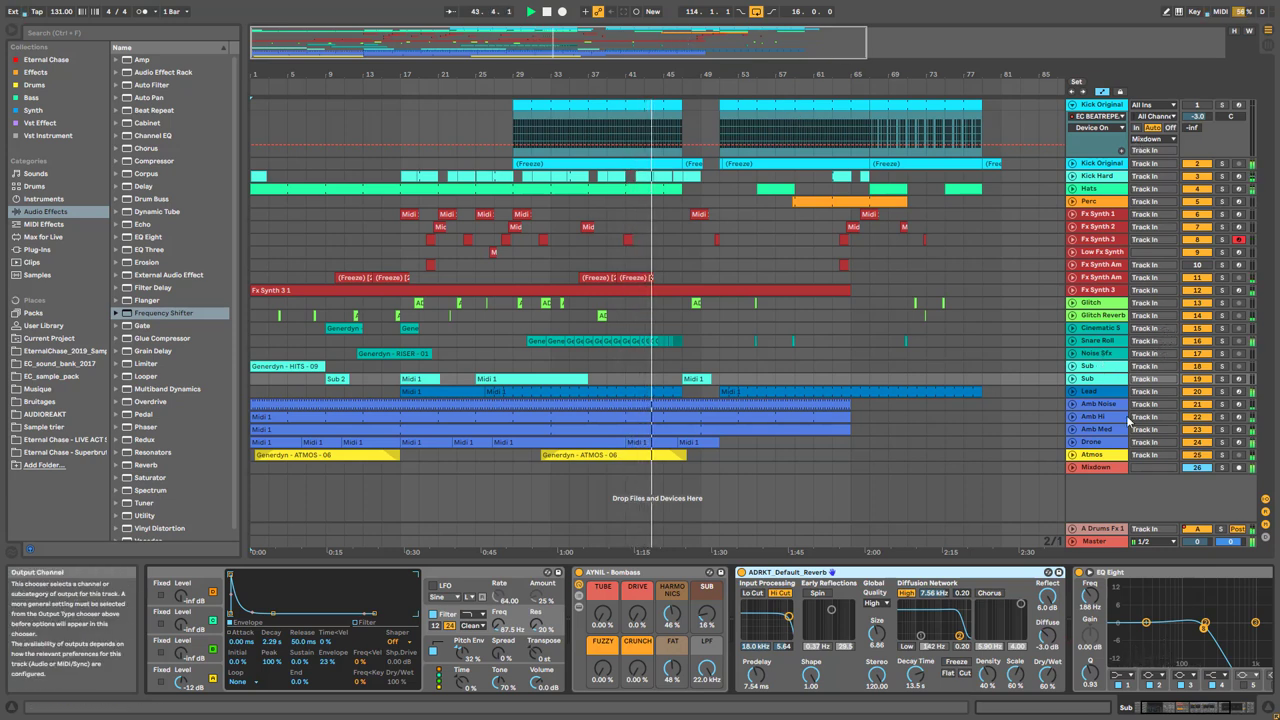
left_click(1099, 468)
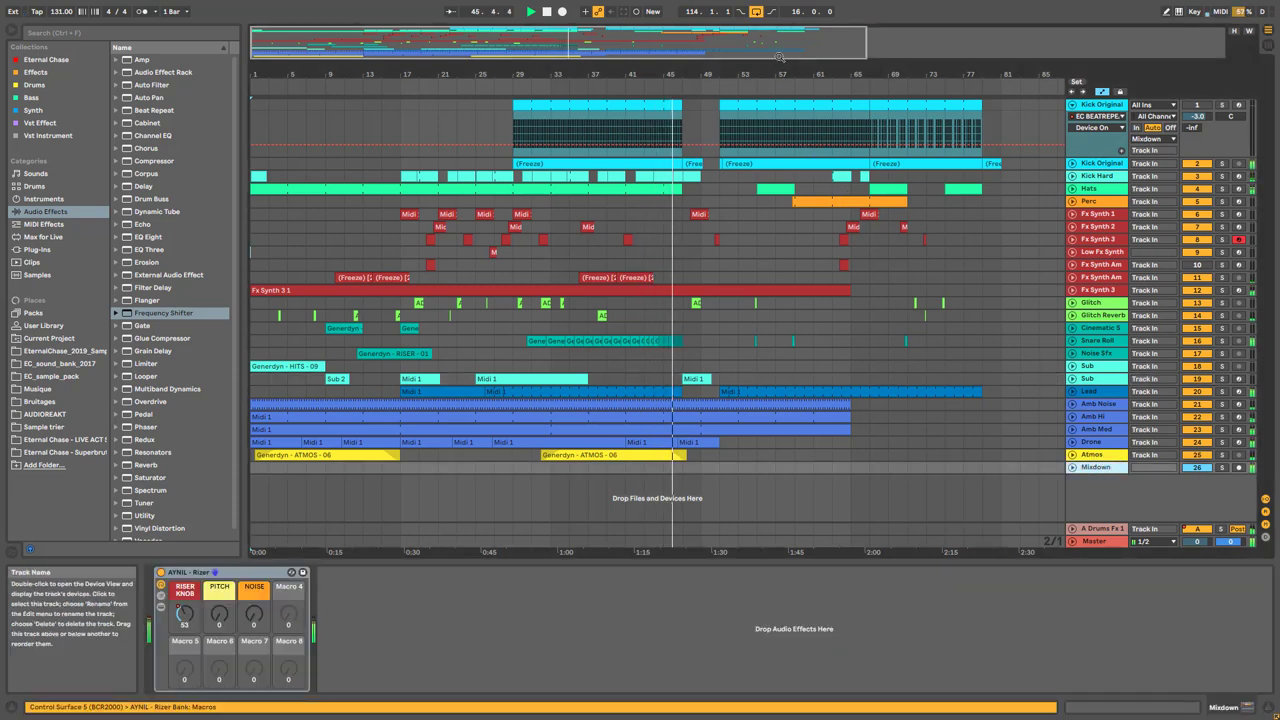
Show the EC_BEATREPEAT rack's Device On automation in its own lane on the first Kick Original track, leaving None as the main lane's device
left_click_drag(560, 42, 593, 82)
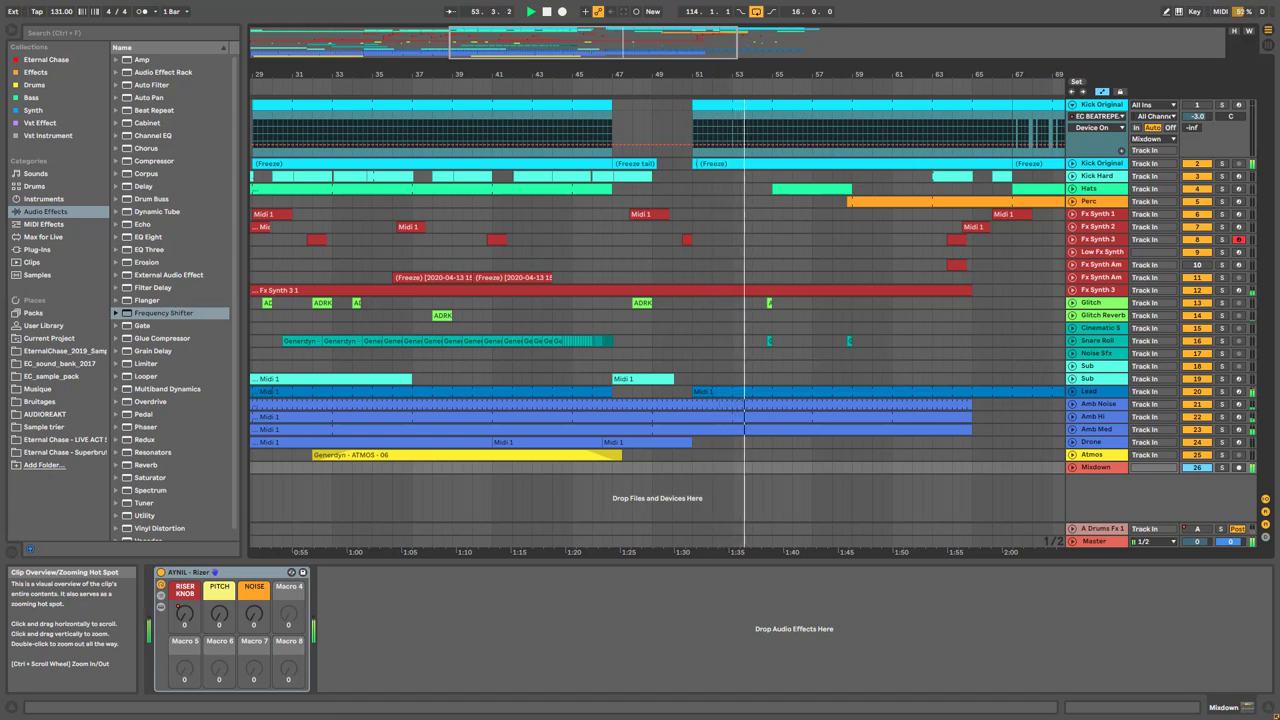
left_click(1088, 116)
left_click(1088, 116)
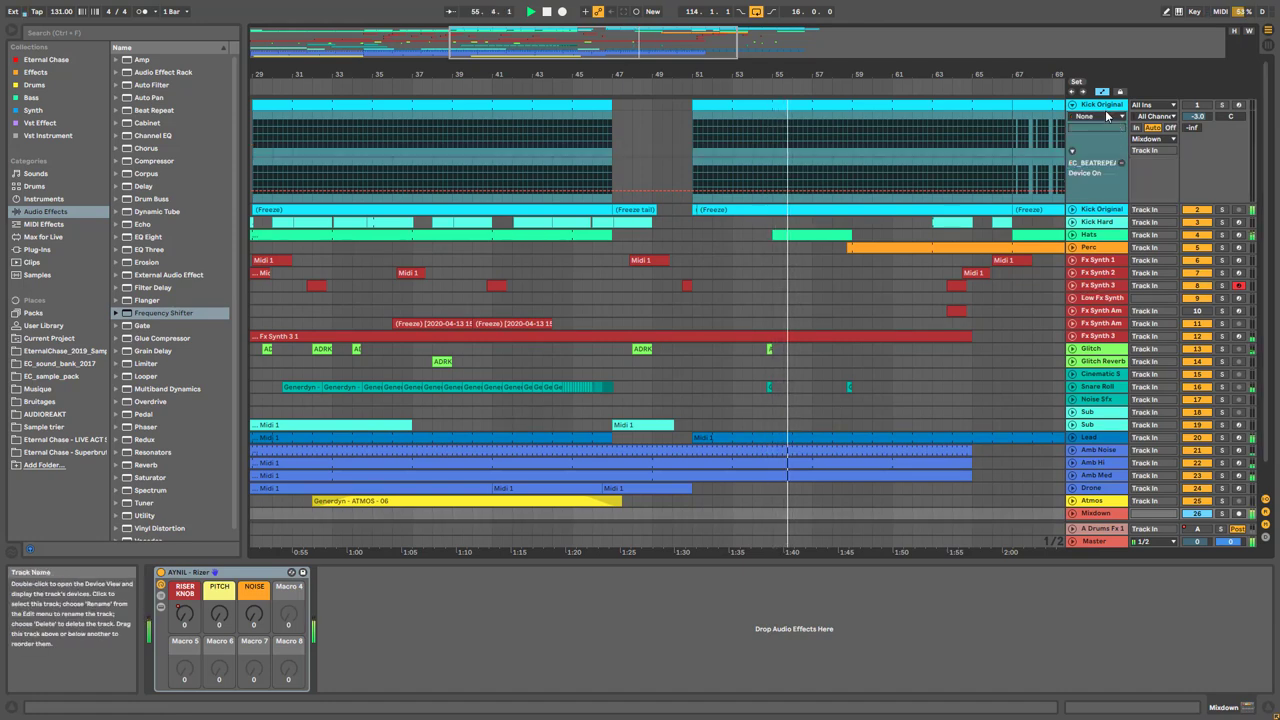
left_click(1108, 118)
left_click(1108, 120)
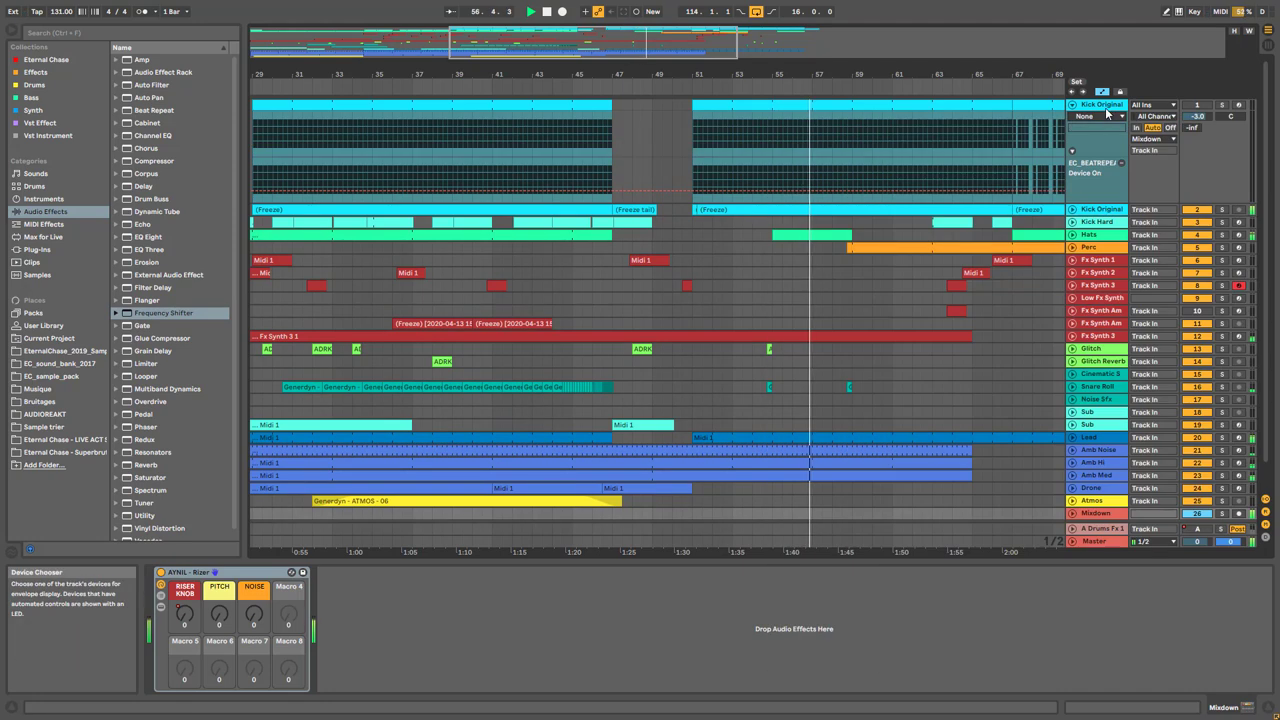
Inspect the Perc track's device chain, including its Saturator, Delay, Utility, EQ Eight and reverb, during the later part of the arrangement
left_click_drag(598, 42, 667, 42)
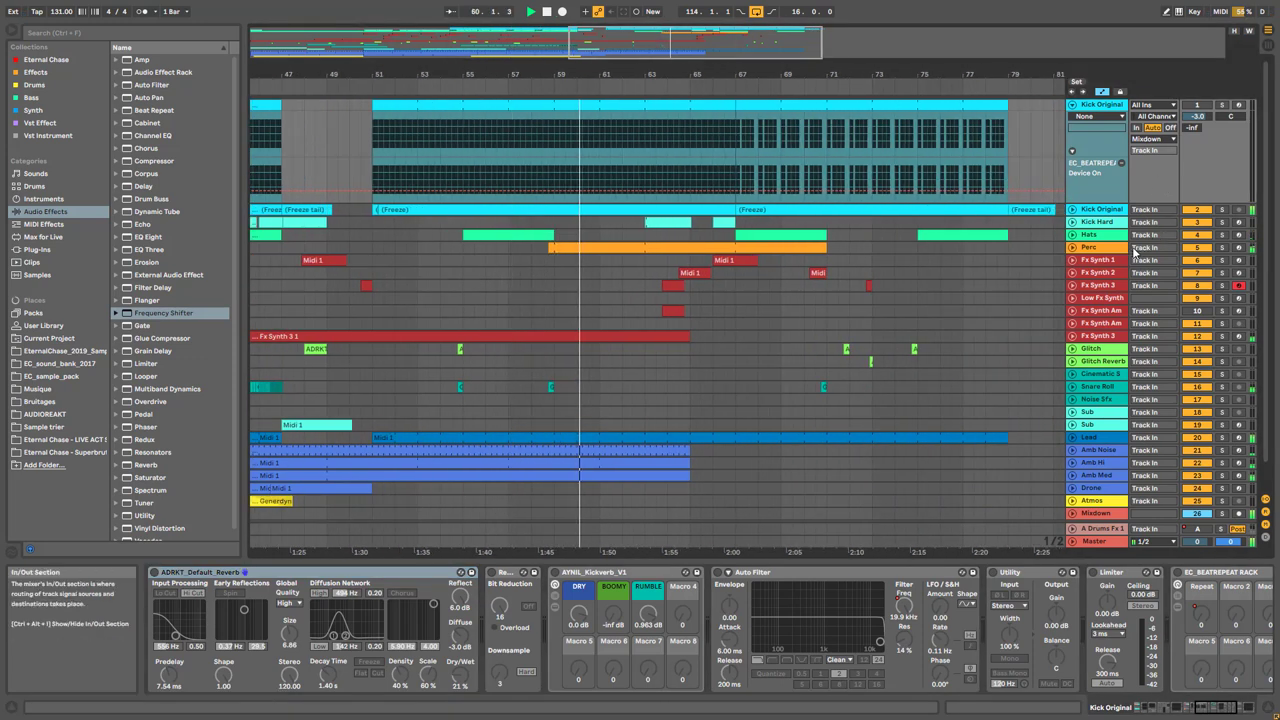
left_click(1100, 247)
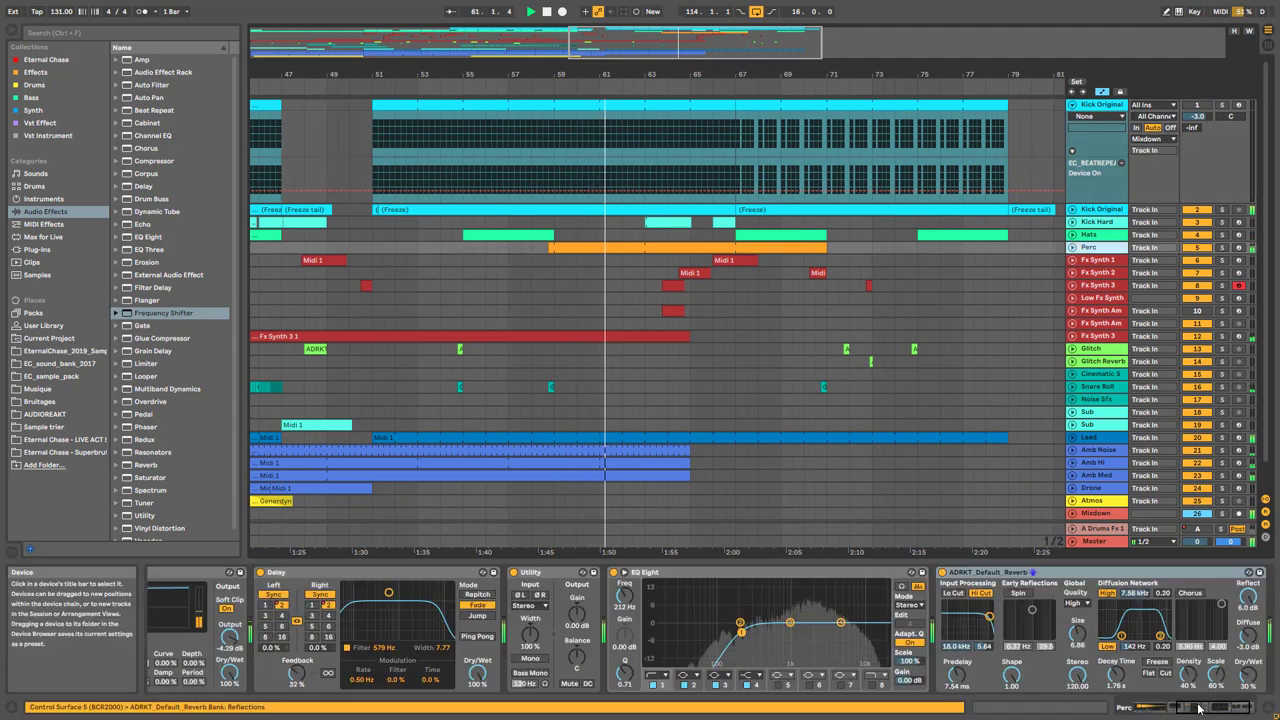
scroll(640, 630, "left", 5)
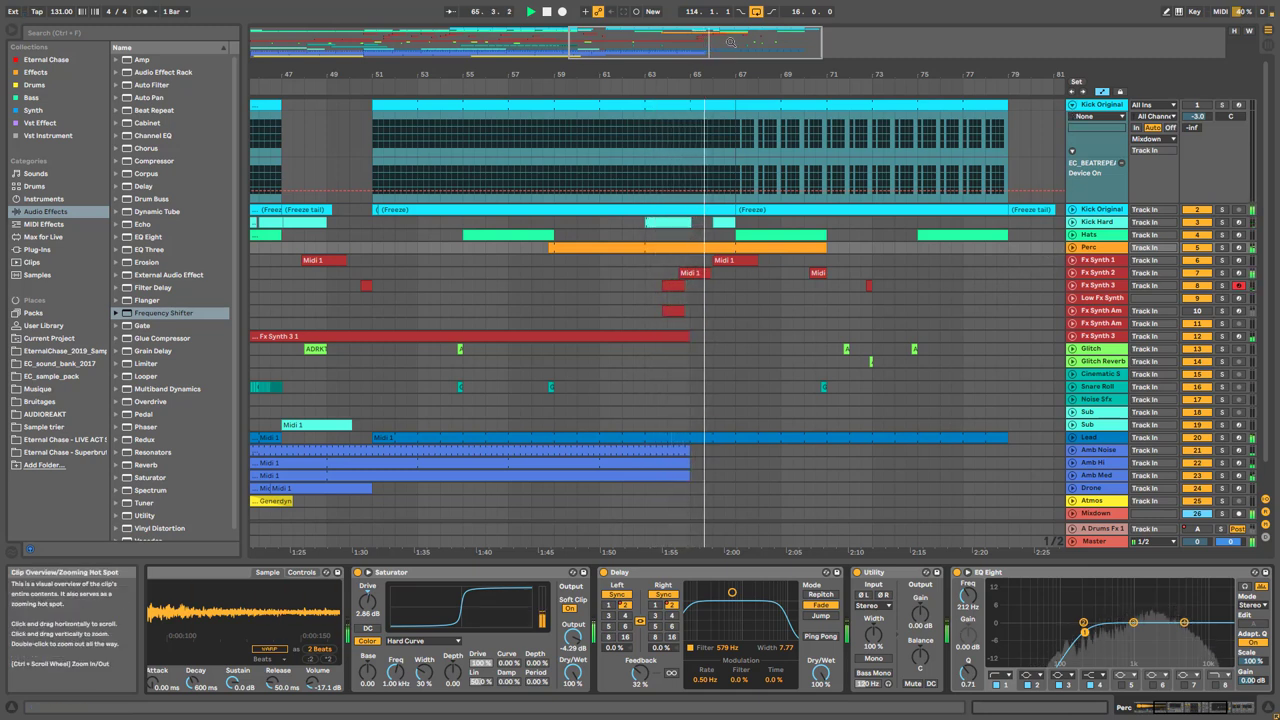
Unfold the second, frozen Kick Original track and examine its waveform through the end of the arrangement
left_click(1073, 210)
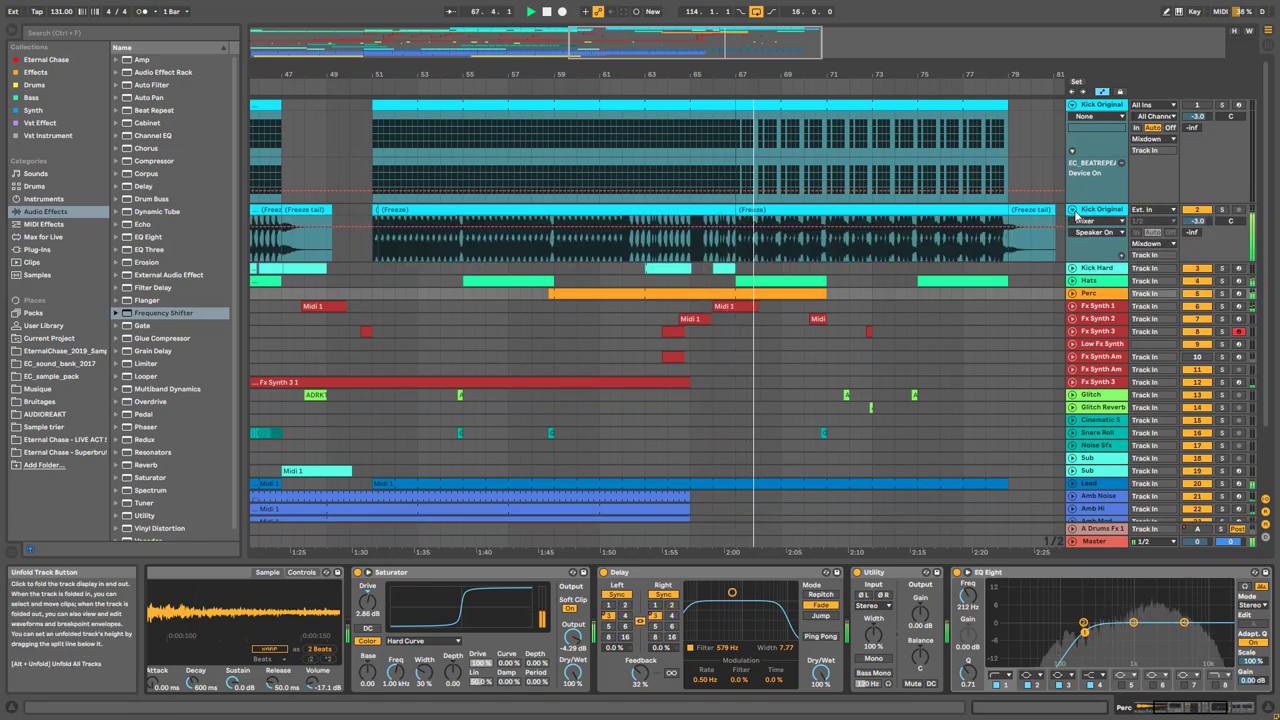
left_click_drag(680, 42, 773, 245)
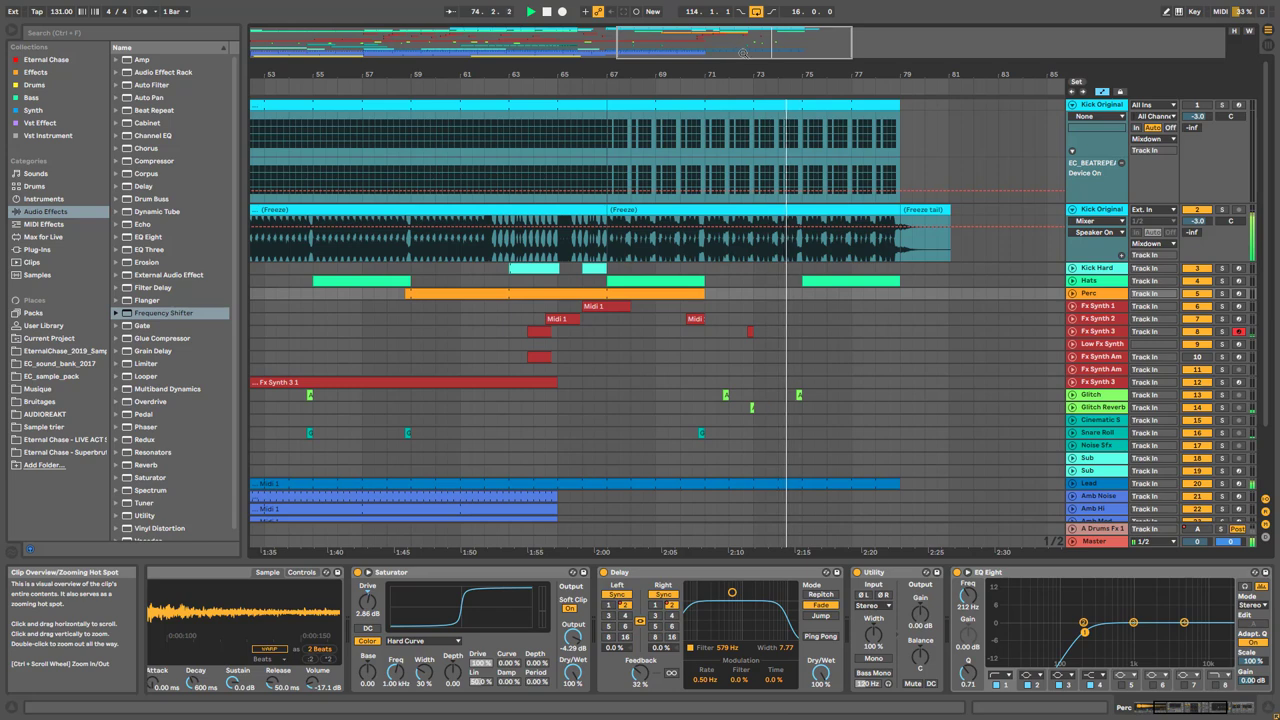
left_click_drag(735, 48, 993, 186)
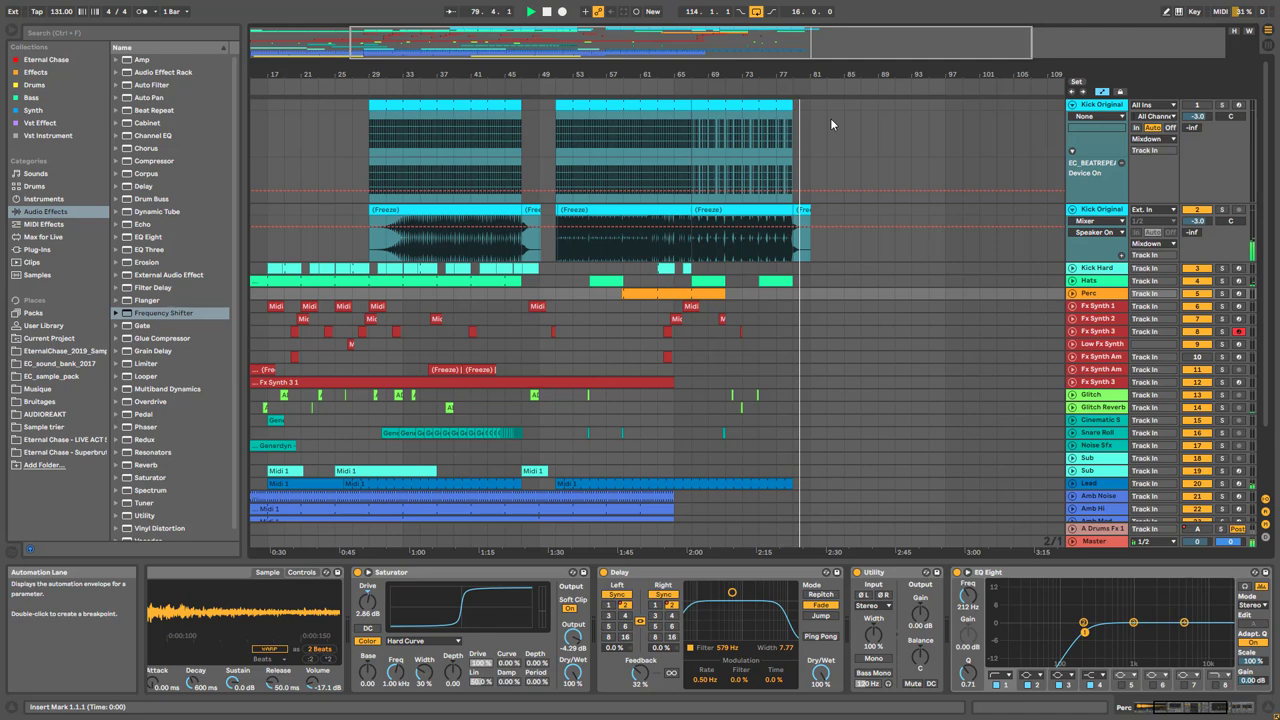
left_click_drag(714, 76, 846, 84)
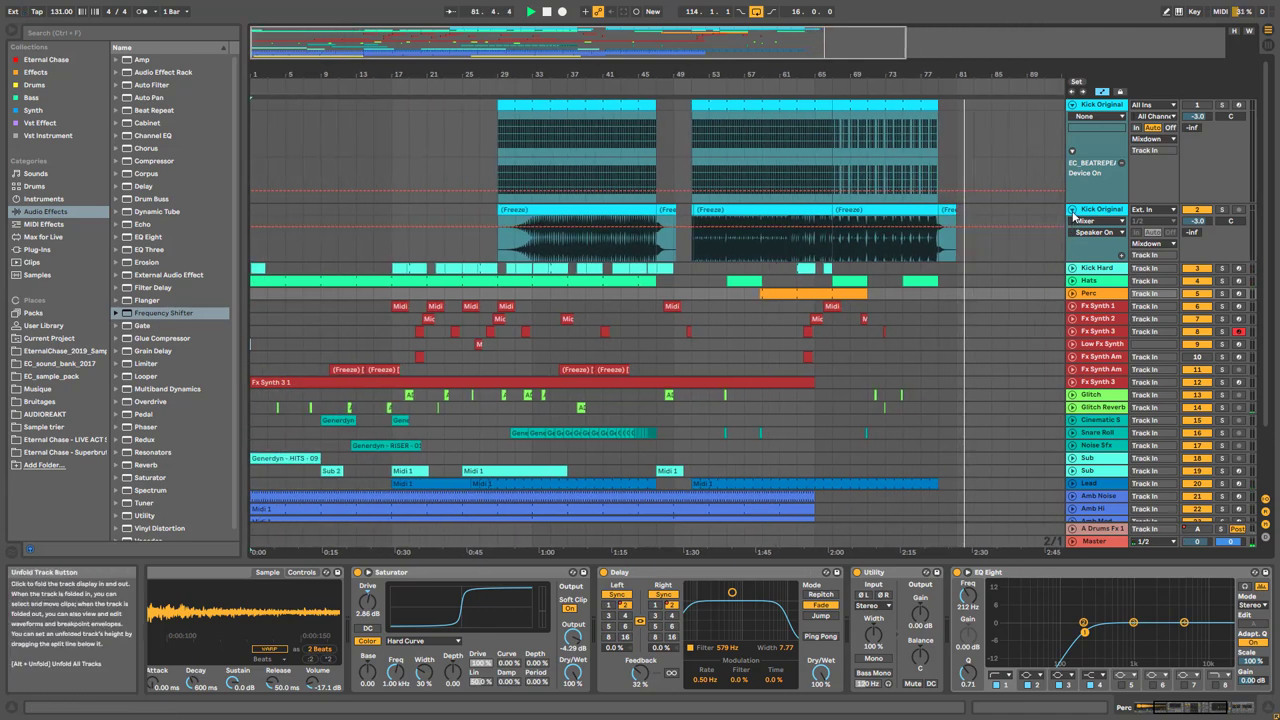
Fold both Kick Original tracks and place the insert marker at bar 87 on the Perc track
left_click(1071, 209)
left_click(1071, 104)
left_click(1015, 154)
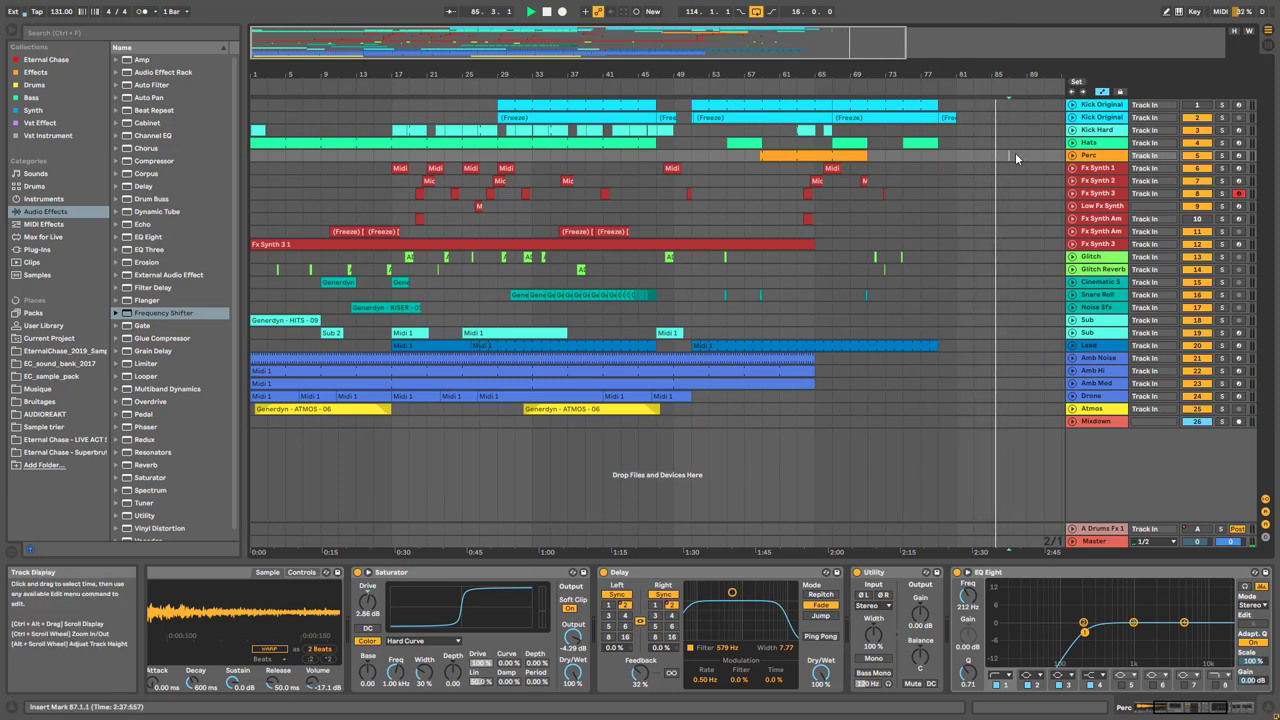
Unfold the second Kick Original track, place the insert marker within its frozen clip and examine the waveform around bars 54 to 75
left_click_drag(880, 42, 880, 34)
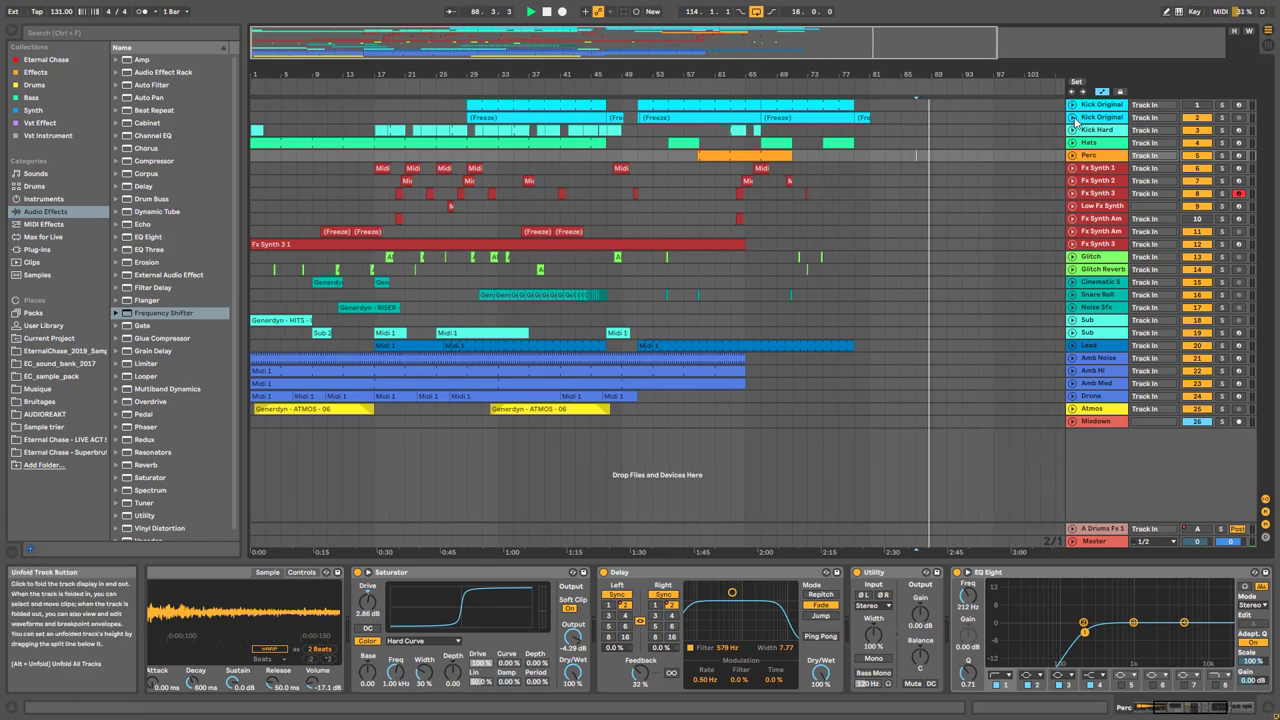
key("alt+plus")
left_click_drag(810, 52, 688, 168)
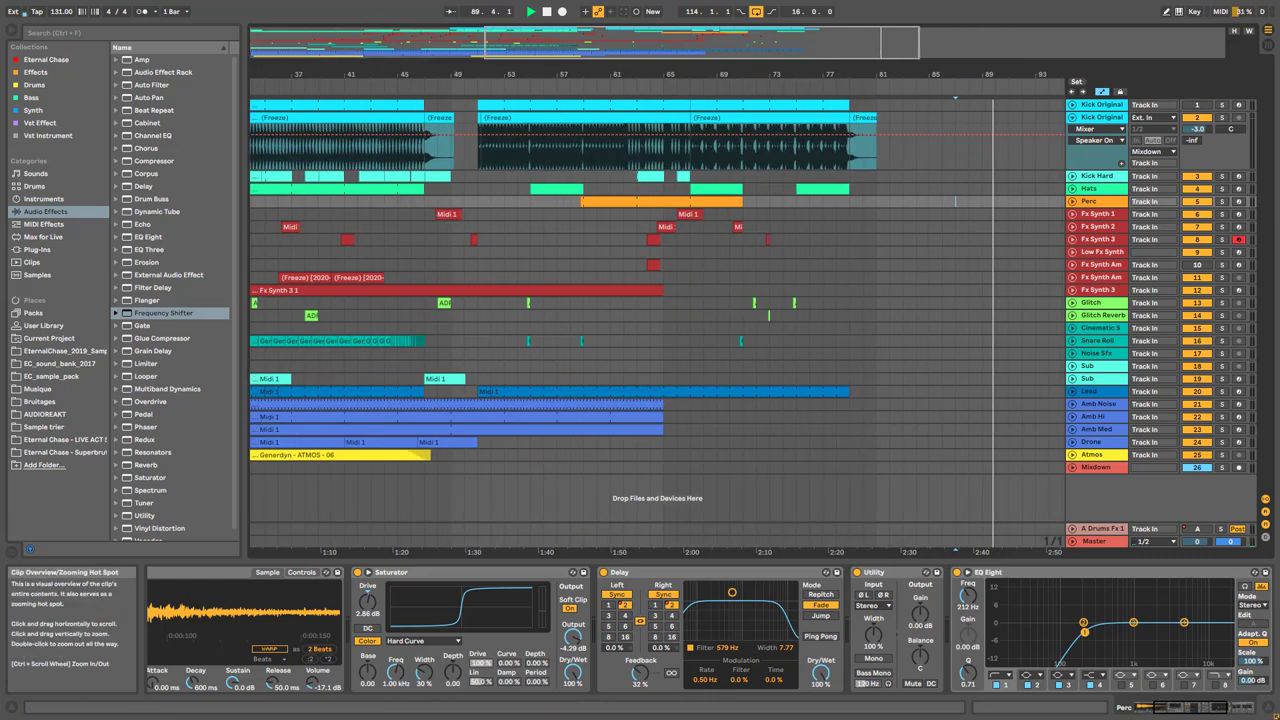
left_click(657, 160)
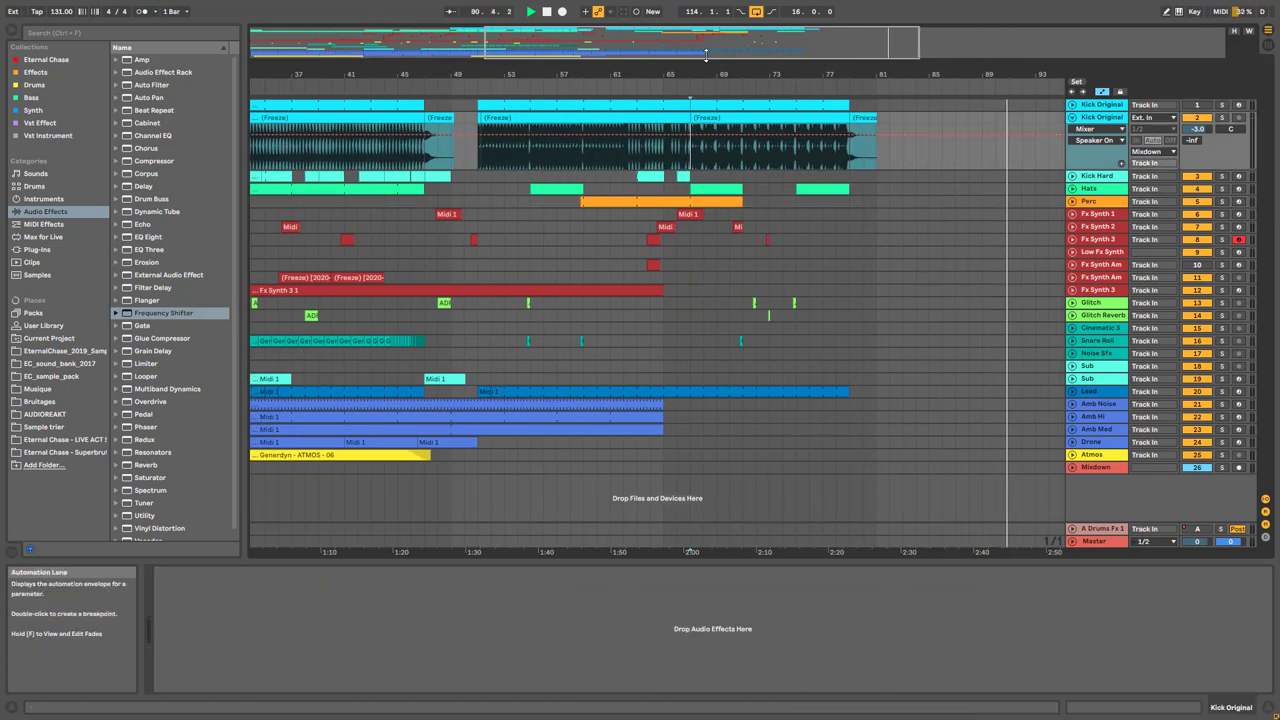
scroll(657, 160, "up", 5)
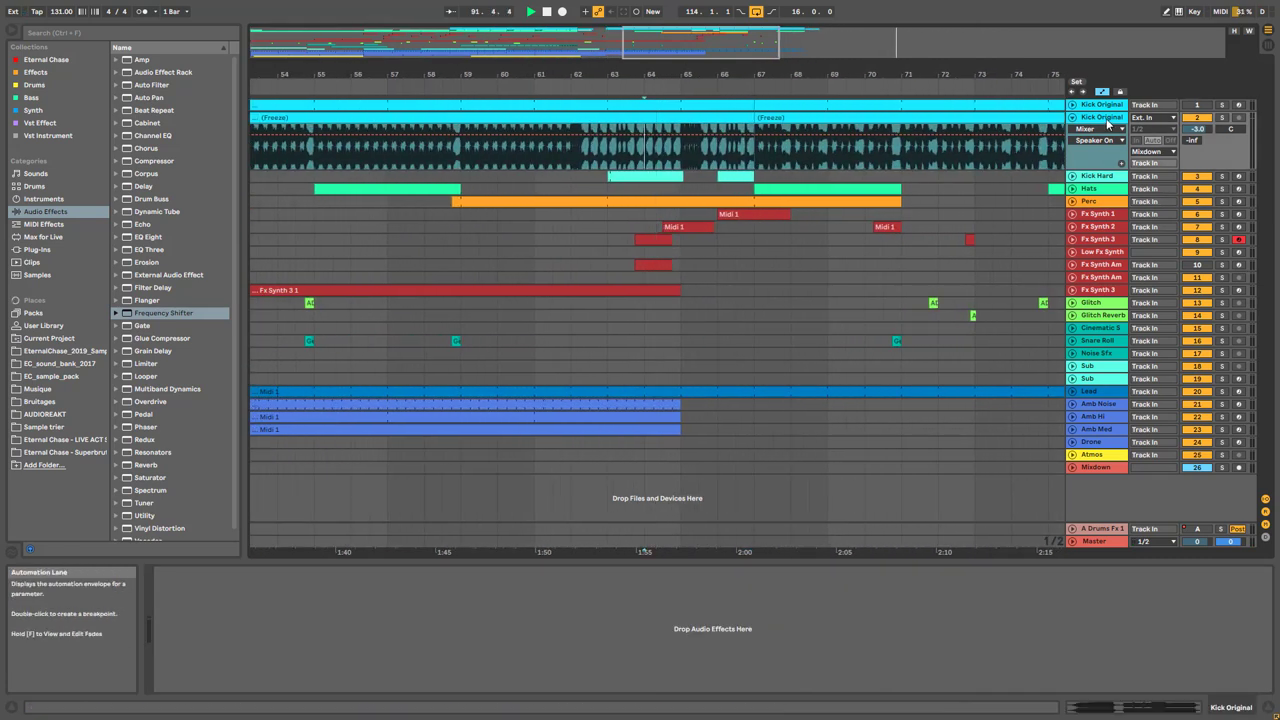
Solo the second, frozen Kick Original track and play back its frozen clip
left_click(1221, 118)
left_click(765, 155)
key("space")
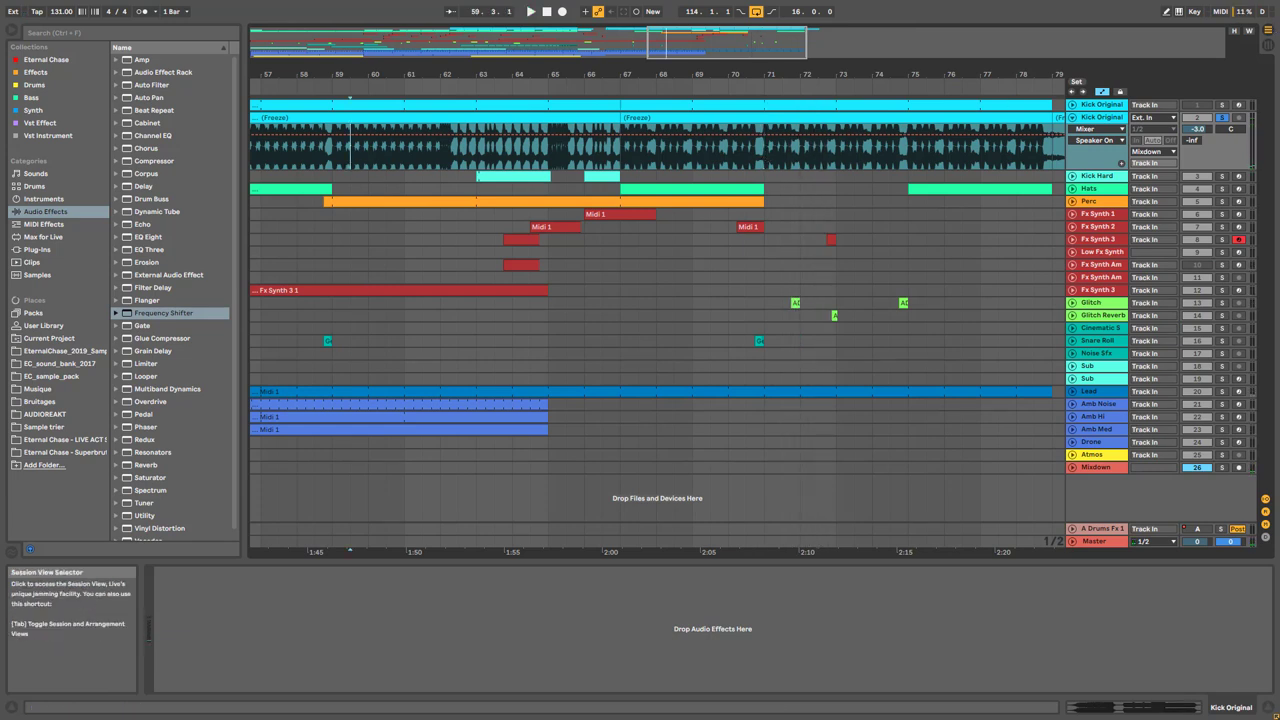
Examine the second Kick Original track's frozen waveform across the whole arrangement
left_click(1072, 118)
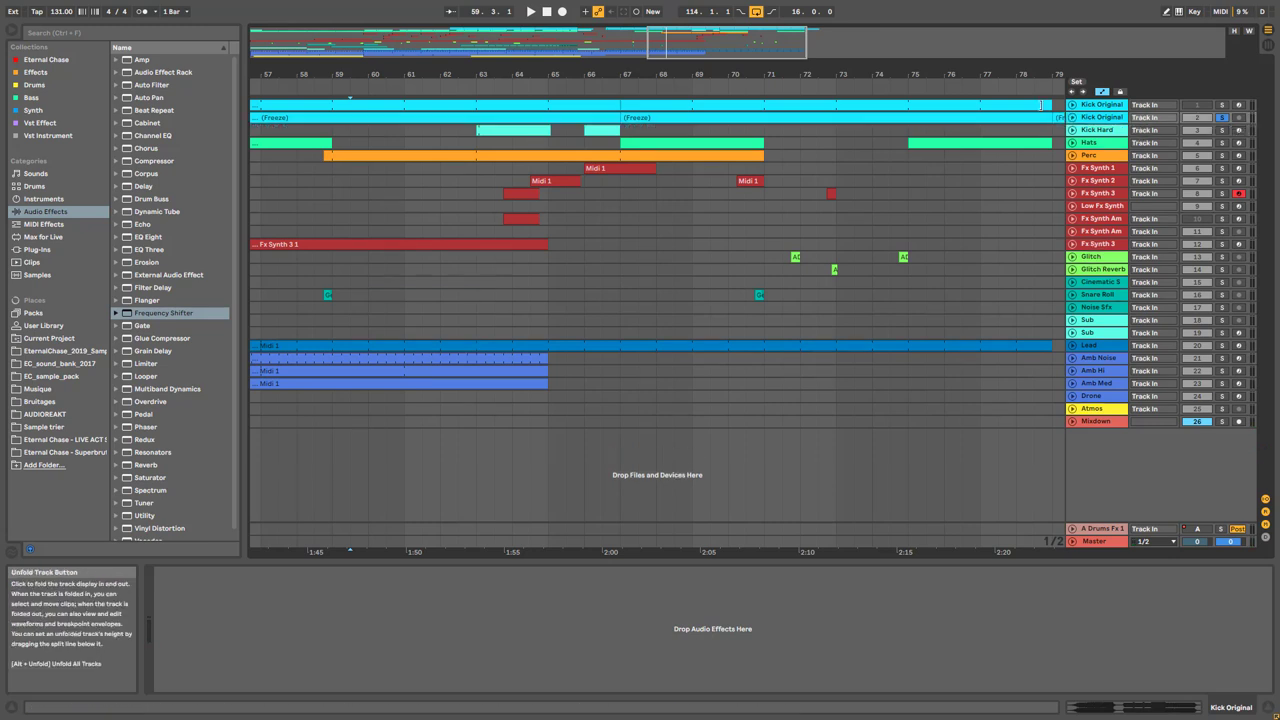
left_click_drag(710, 50, 710, 14)
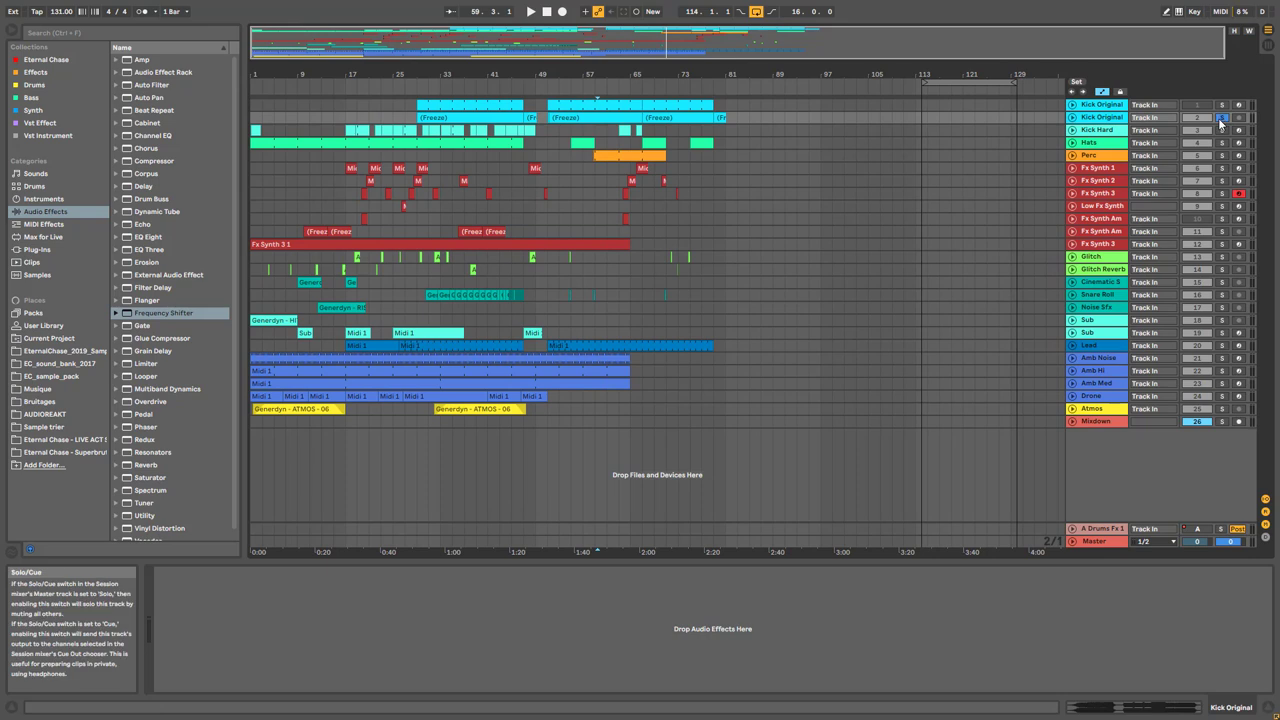
left_click(1072, 117)
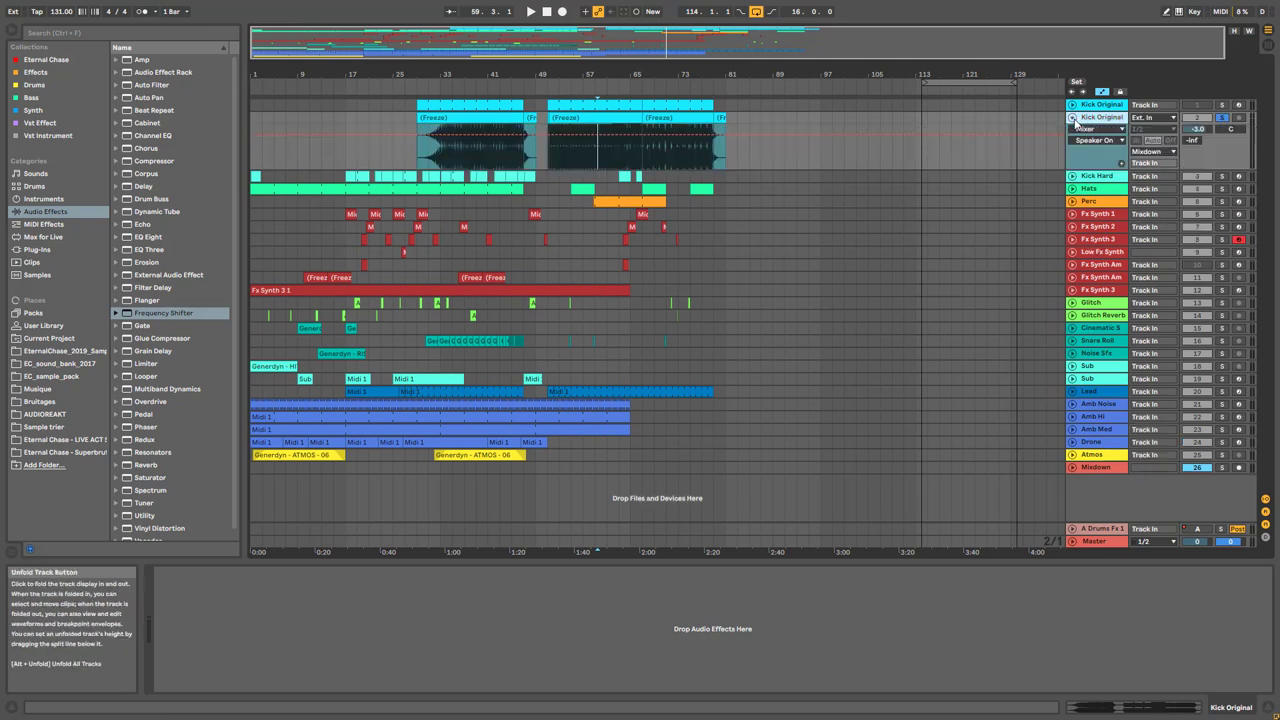
Turn off the solo on the second Kick Original track, then unfold and solo the first Kick Original track
left_click(1221, 117)
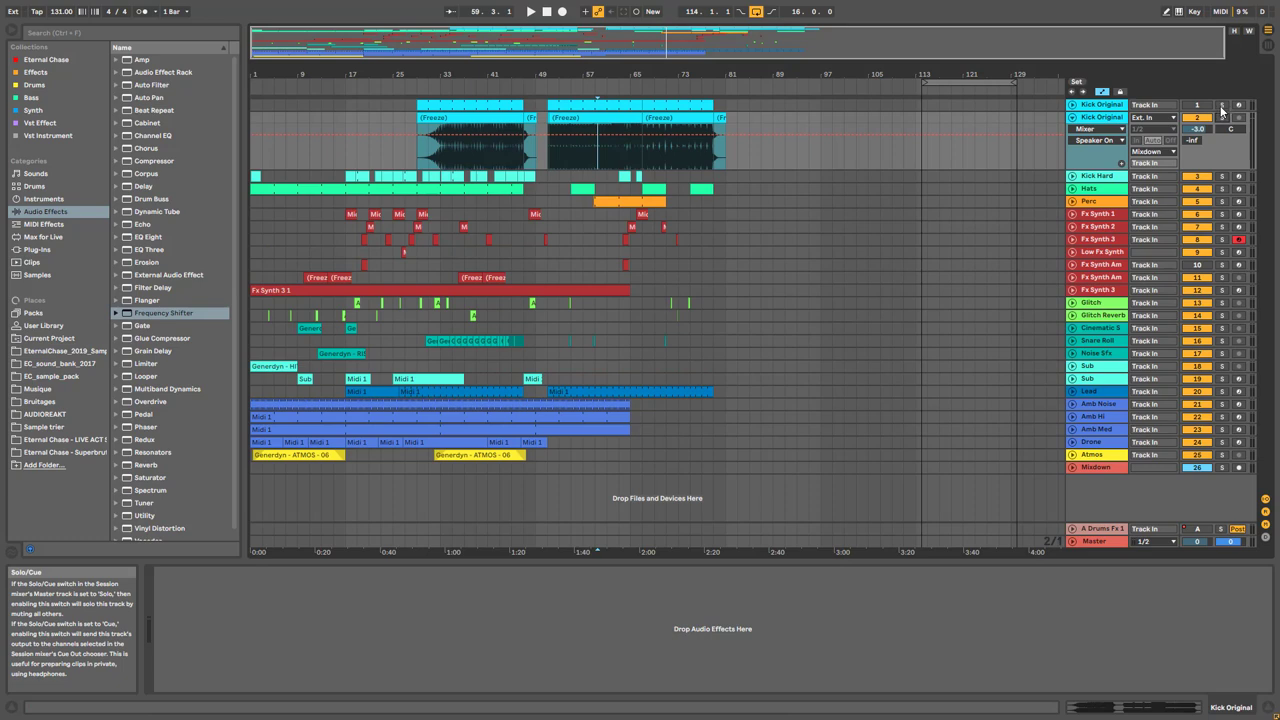
left_click(1072, 104)
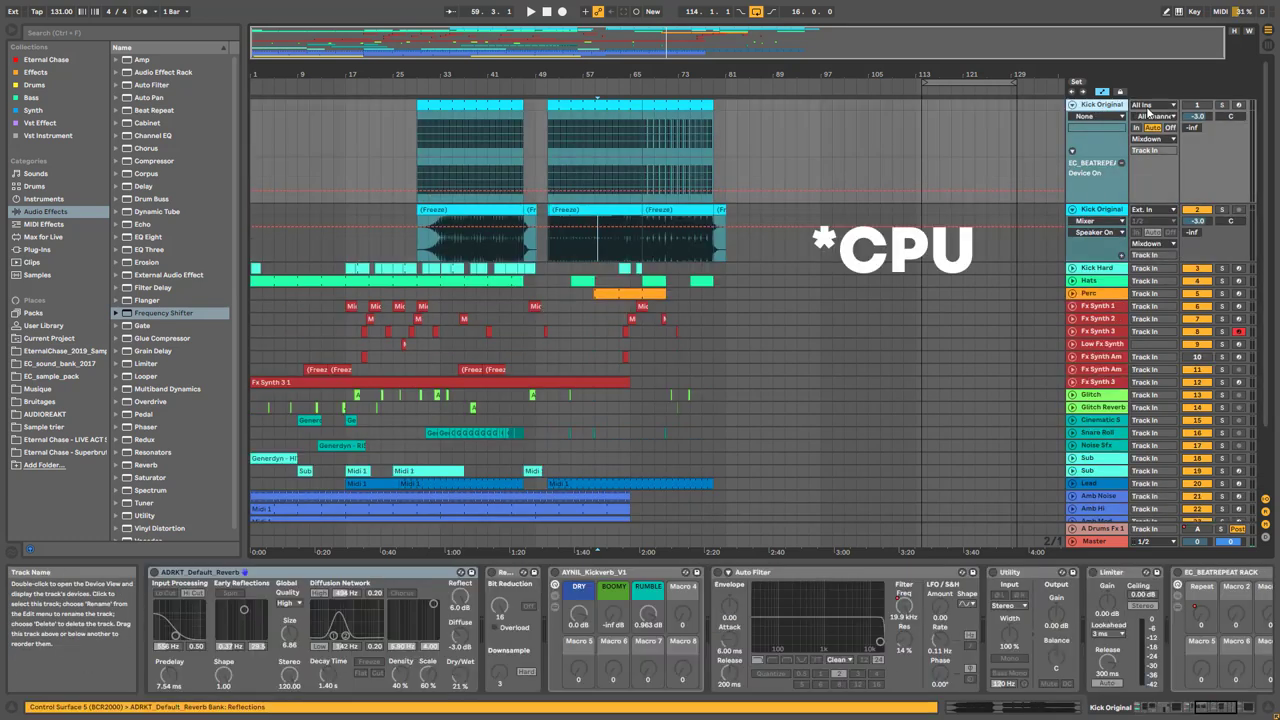
left_click(1221, 104)
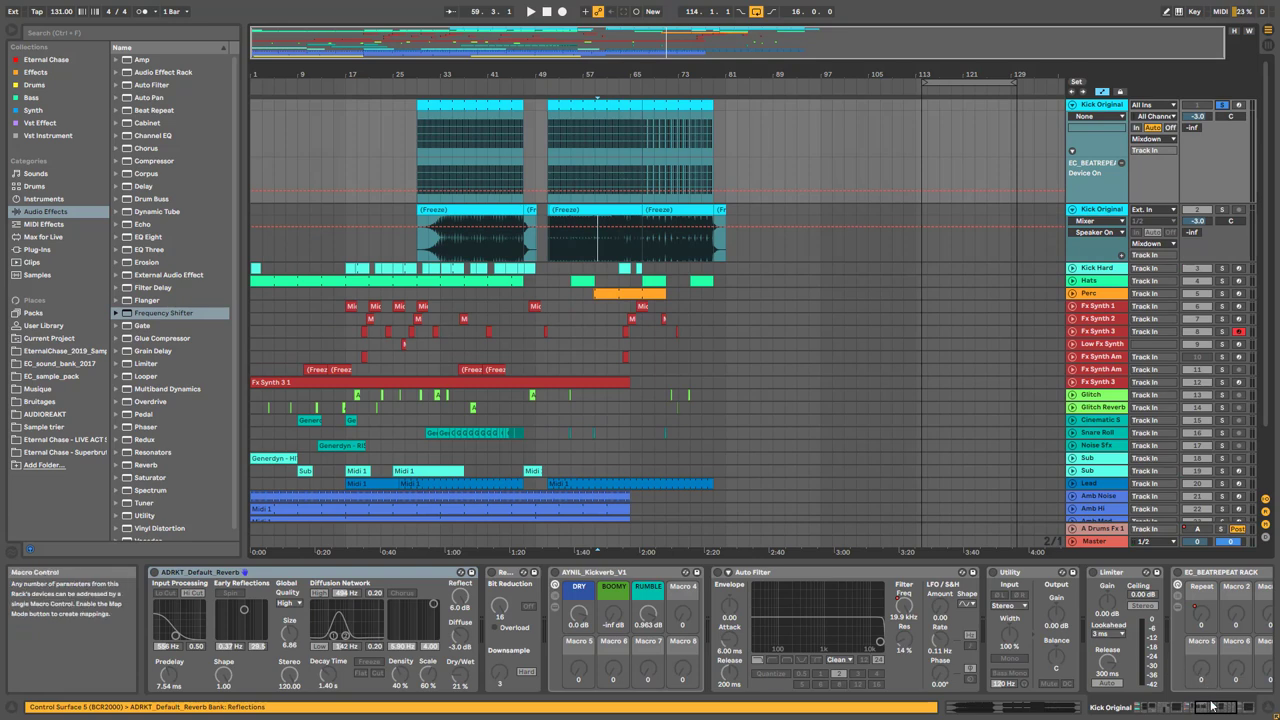
Turn on the AYNIL_KickDesigner rack at the start of the first Kick Original track's device chain
key("Down")
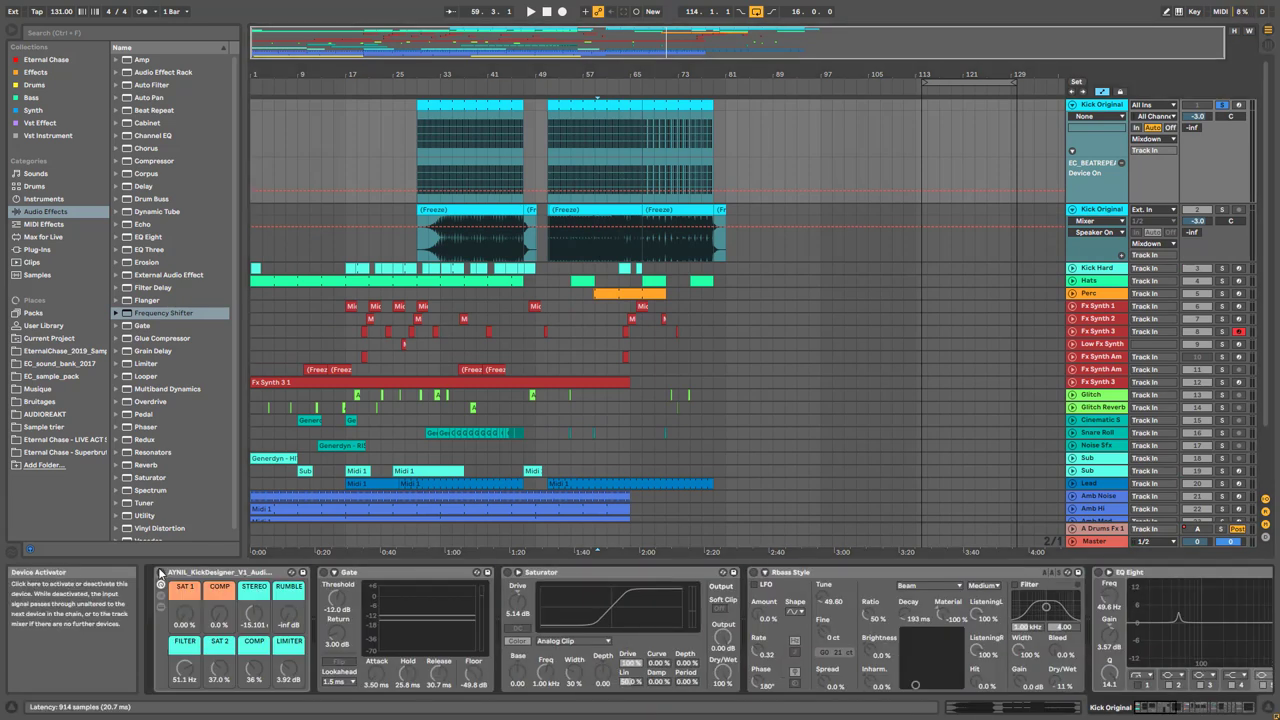
left_click(160, 575)
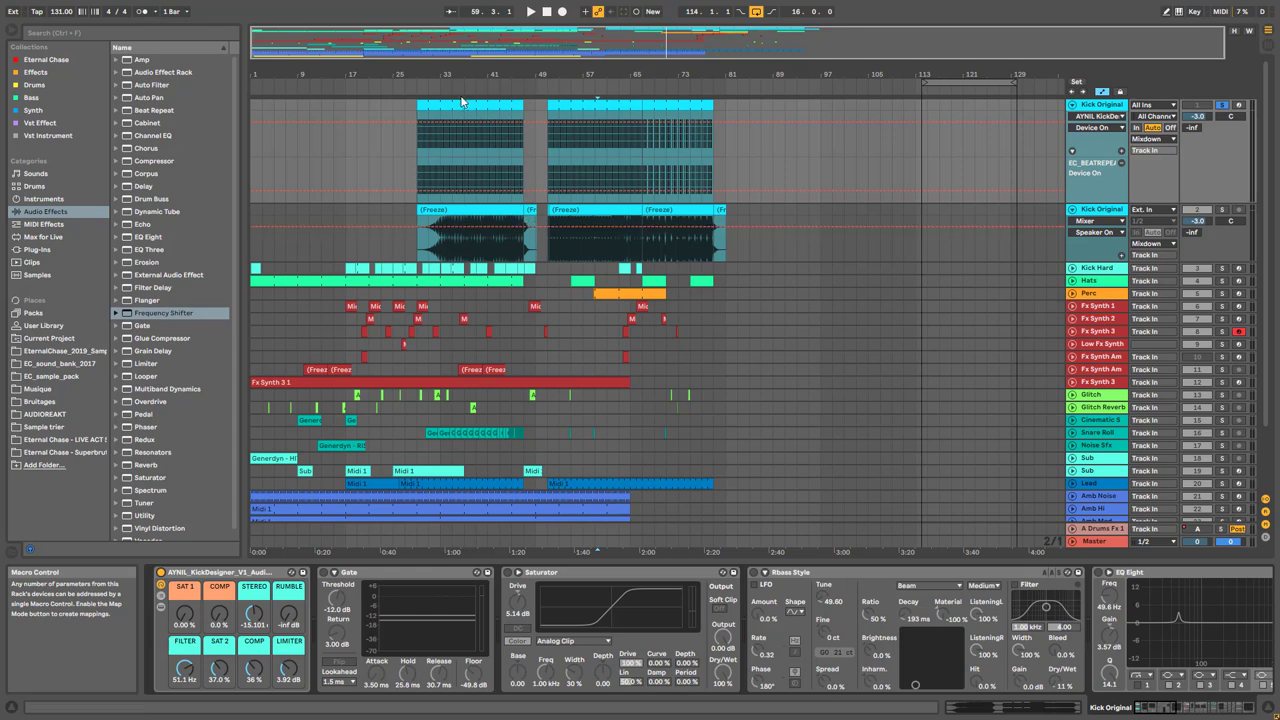
left_click_drag(600, 42, 600, 80)
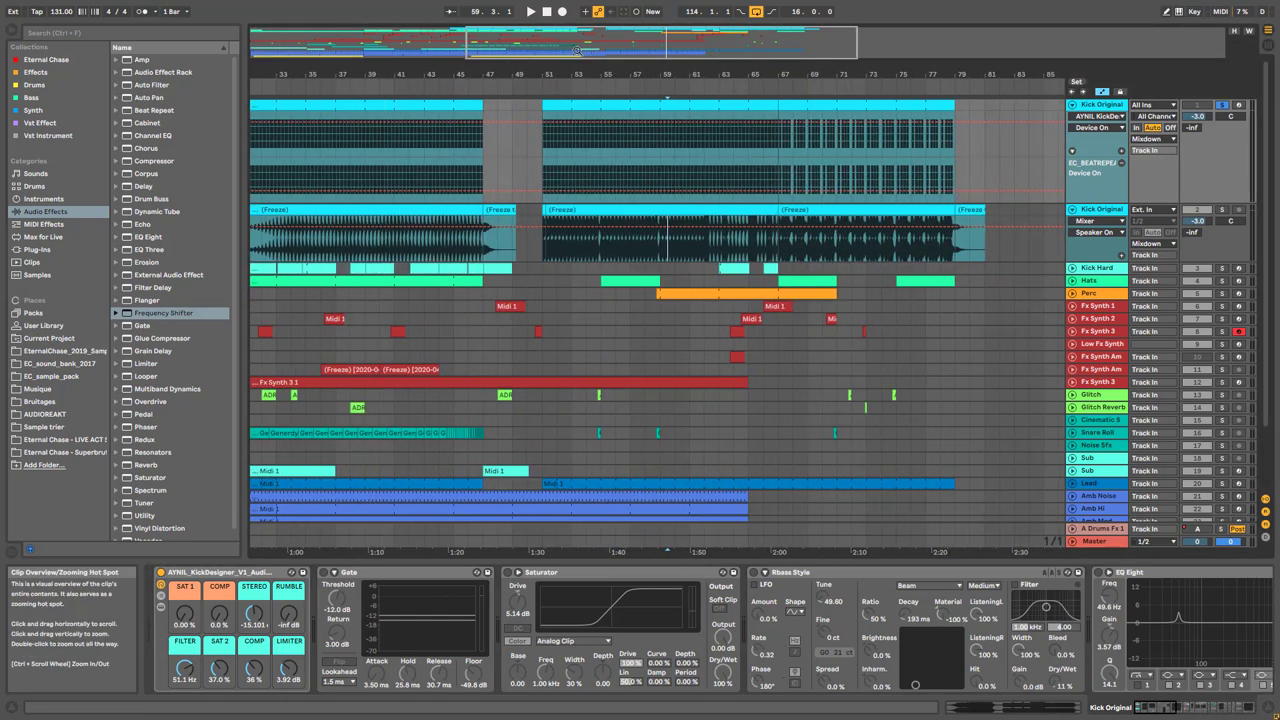
Reveal the KickDesigner rack's devices, inspect its Kick, Top, Tool and Click pads, and hide the Kick pad's inner devices
left_click(161, 611)
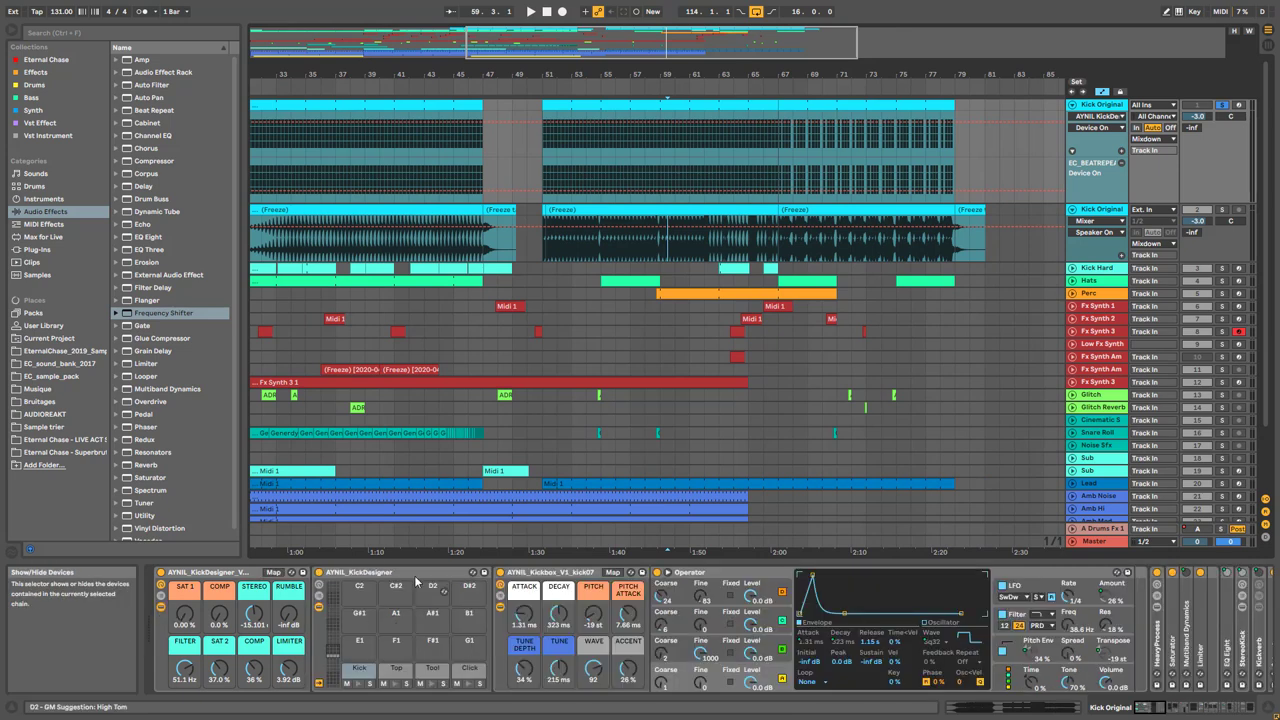
left_click(358, 676)
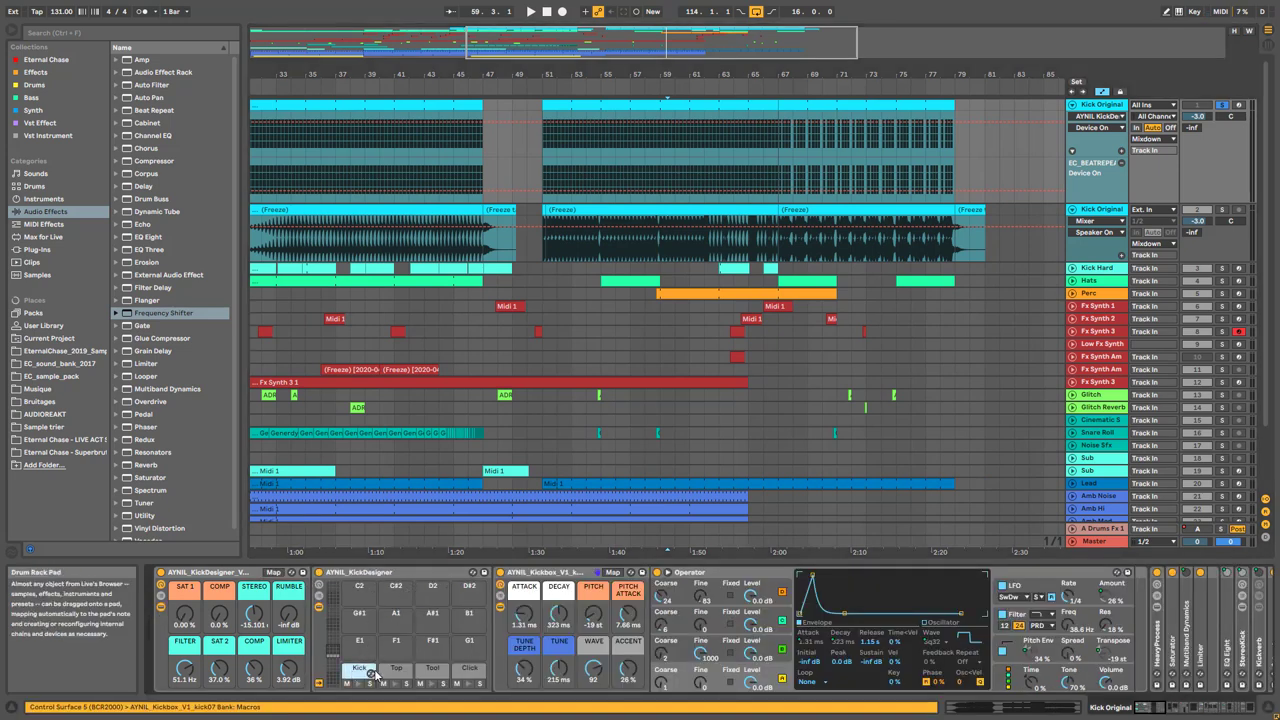
left_click(398, 672)
left_click(432, 676)
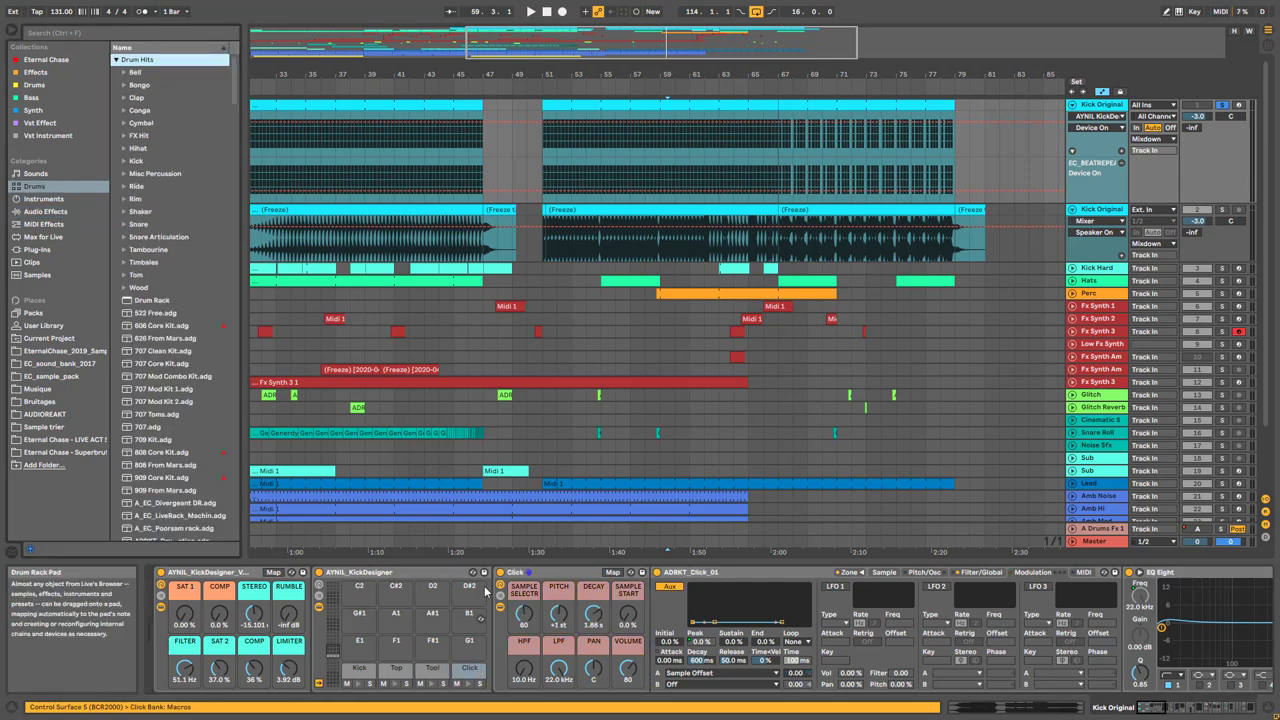
left_click(359, 672)
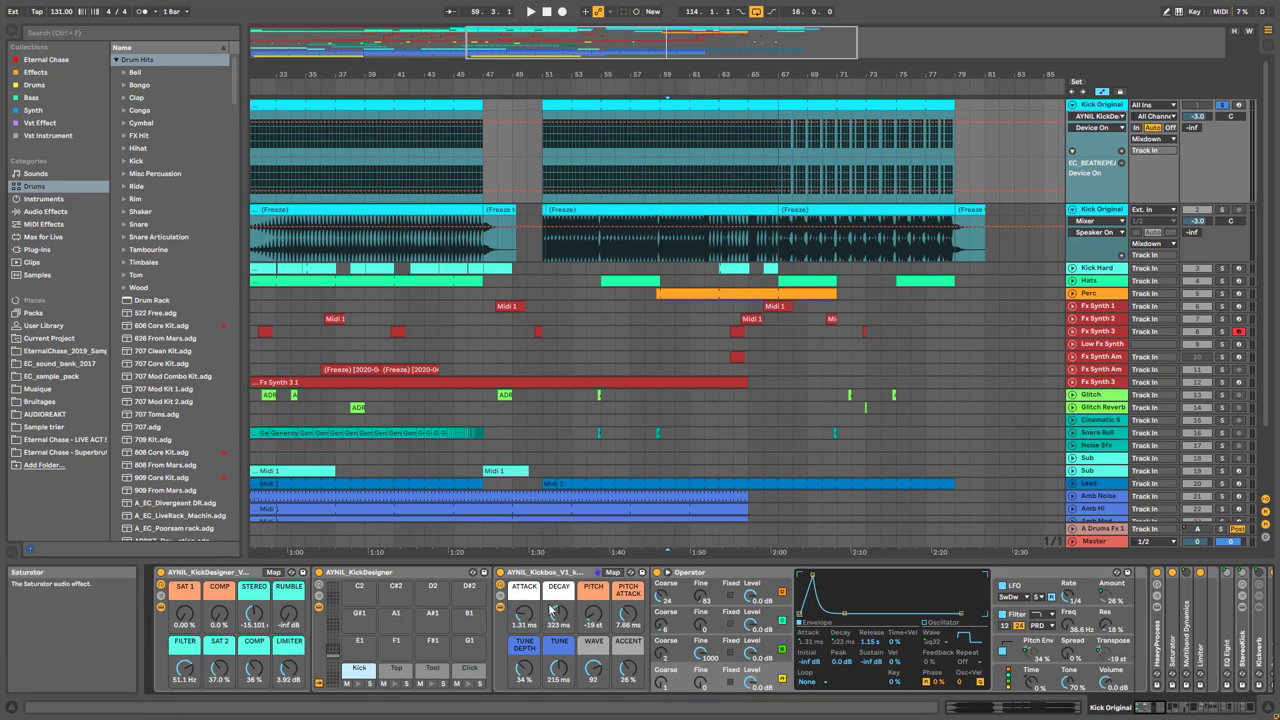
left_click(501, 609)
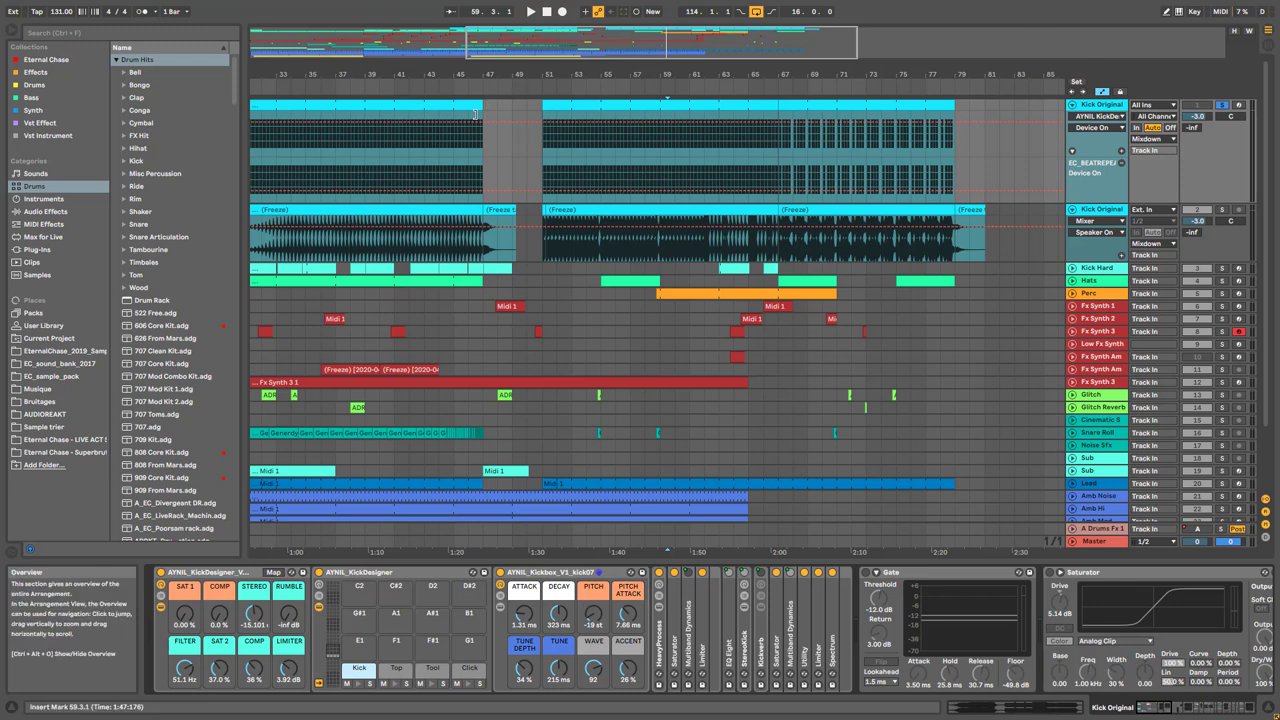
Place the insert marker at bar 51 on the first Kick Original track, solo the Kick pad and play from there
left_click(541, 178)
key("space")
left_click(370, 684)
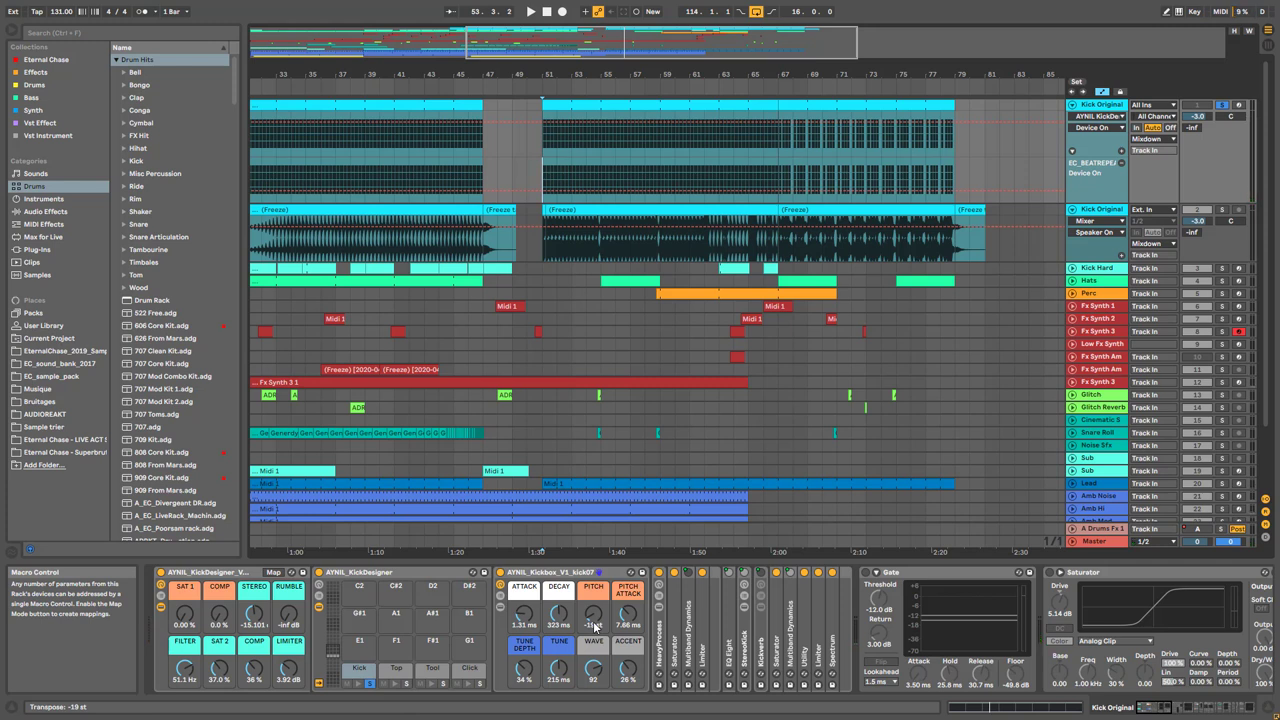
key("space")
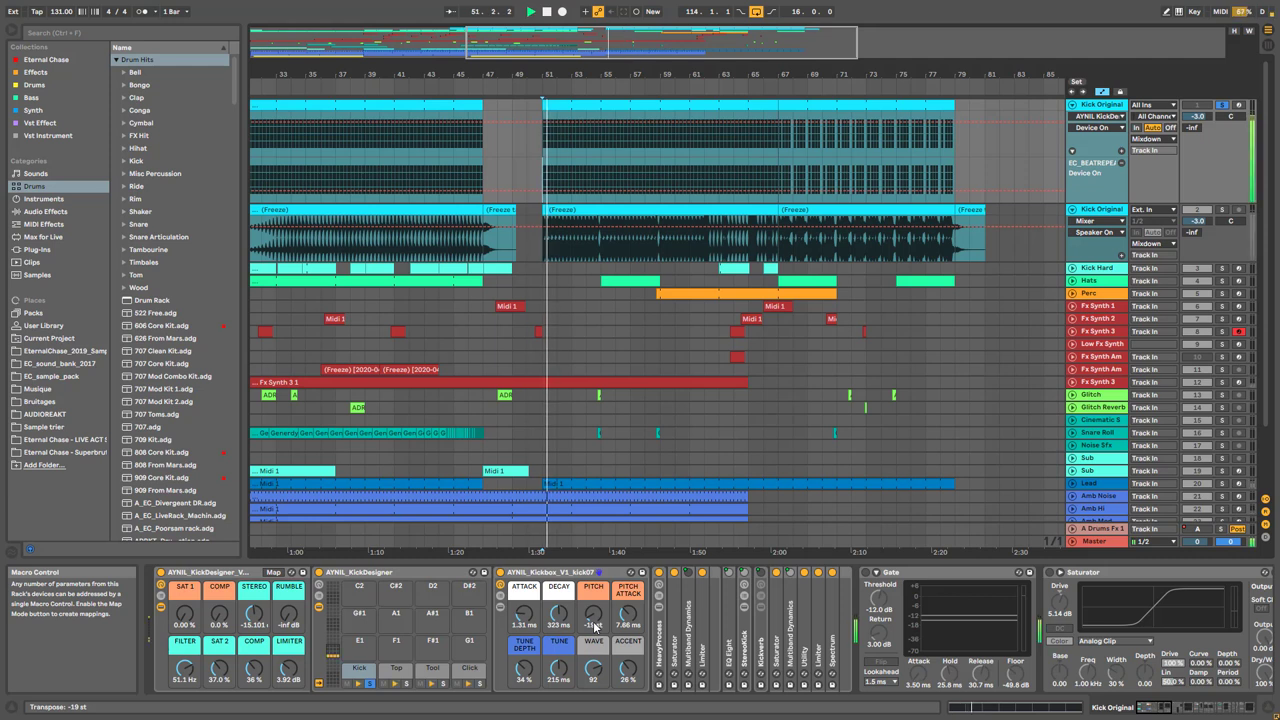
Set the Top pad's PITCH macro to +12 st
left_click(396, 668)
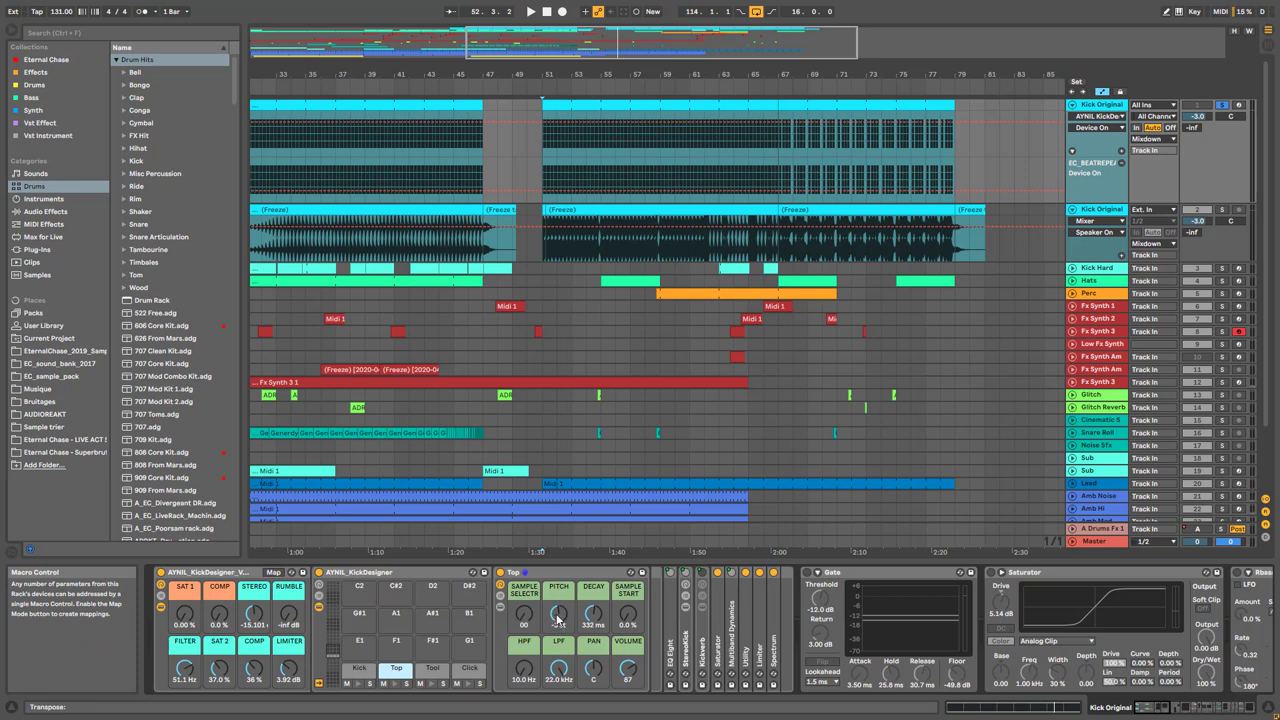
mouse_move(557, 619)
left_mouse_down()
mouse_move(557, 635)
mouse_move(557, 599)
left_mouse_up()
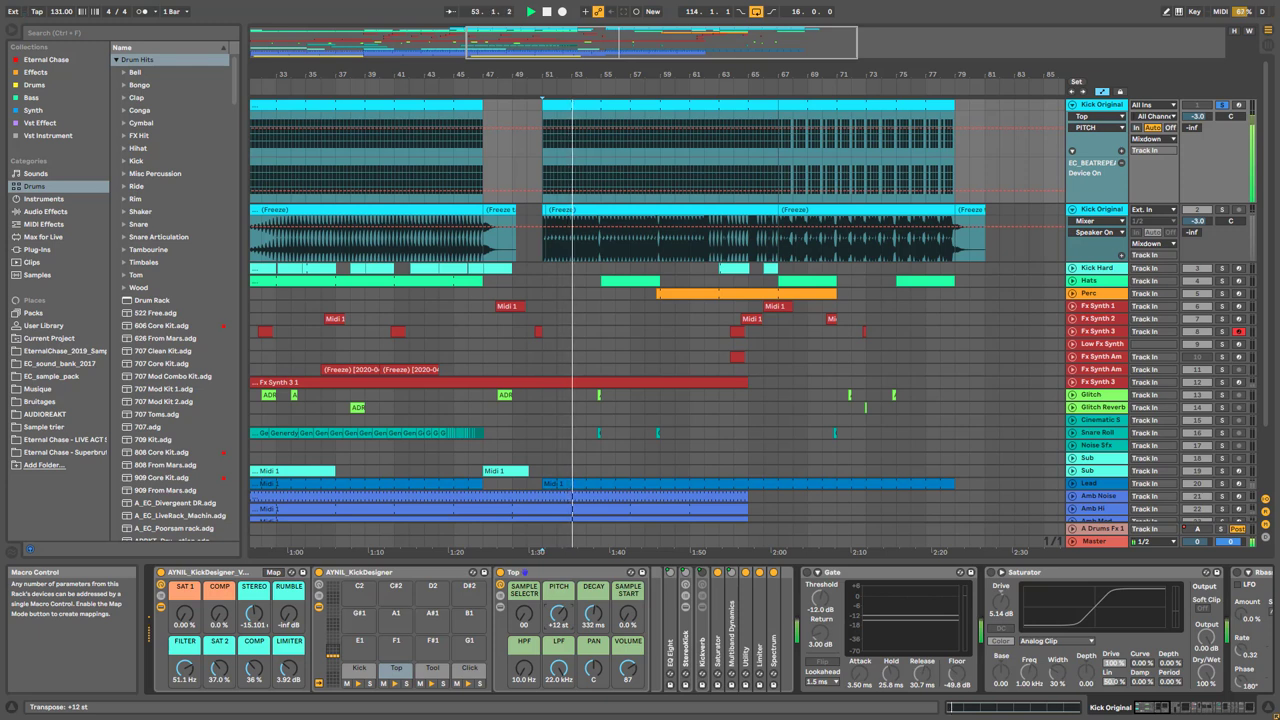
Review the macros of the Tool and Click pads, then return to the Kick pad and listen to the kick
left_click(432, 668)
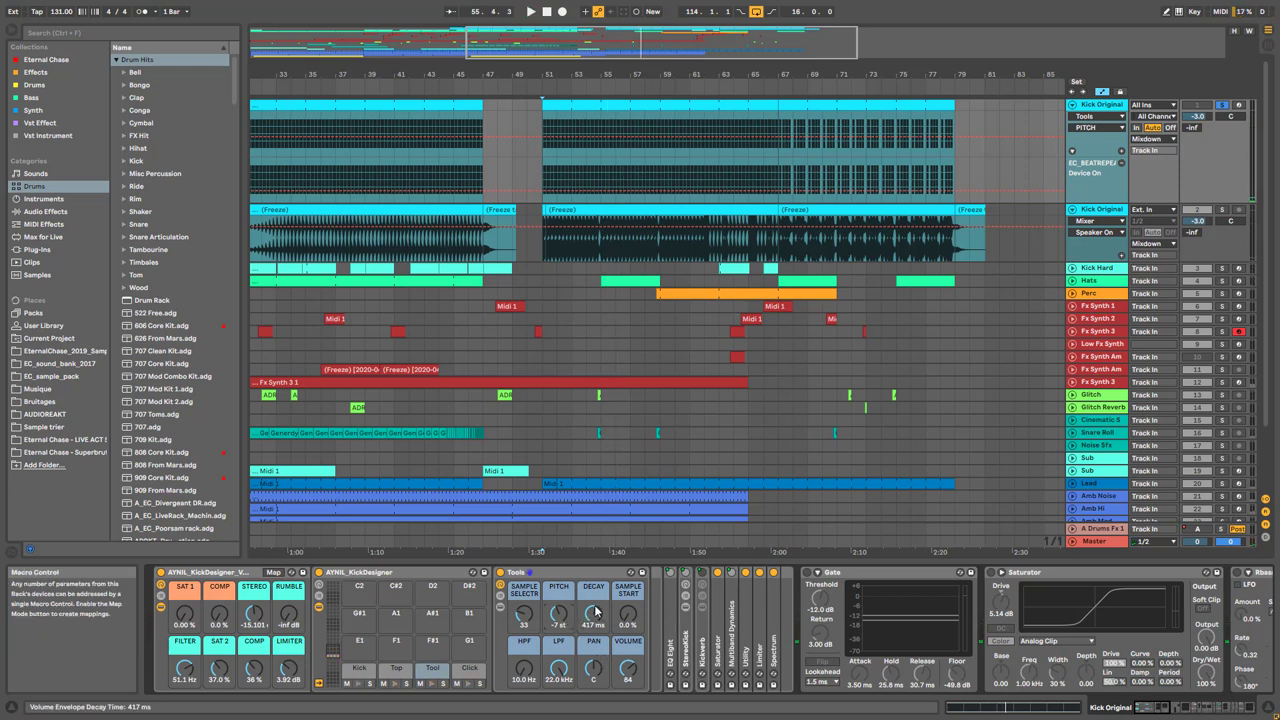
left_click(468, 670)
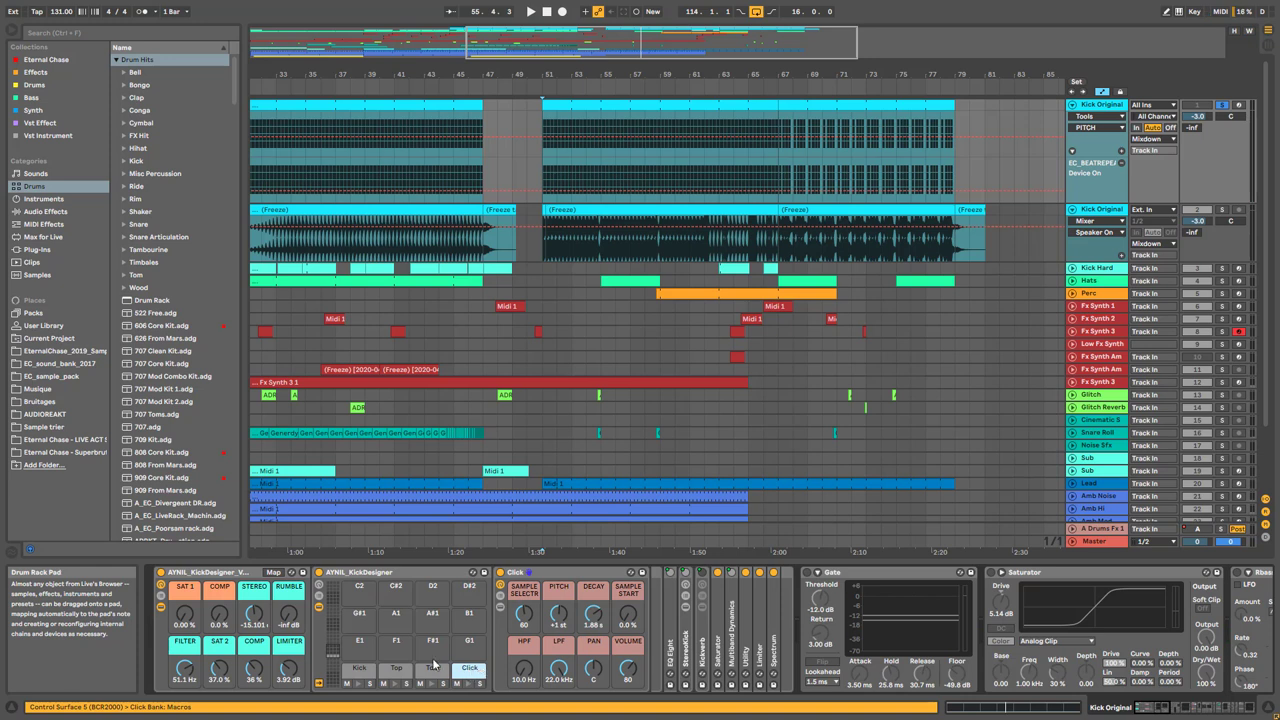
left_click(356, 672)
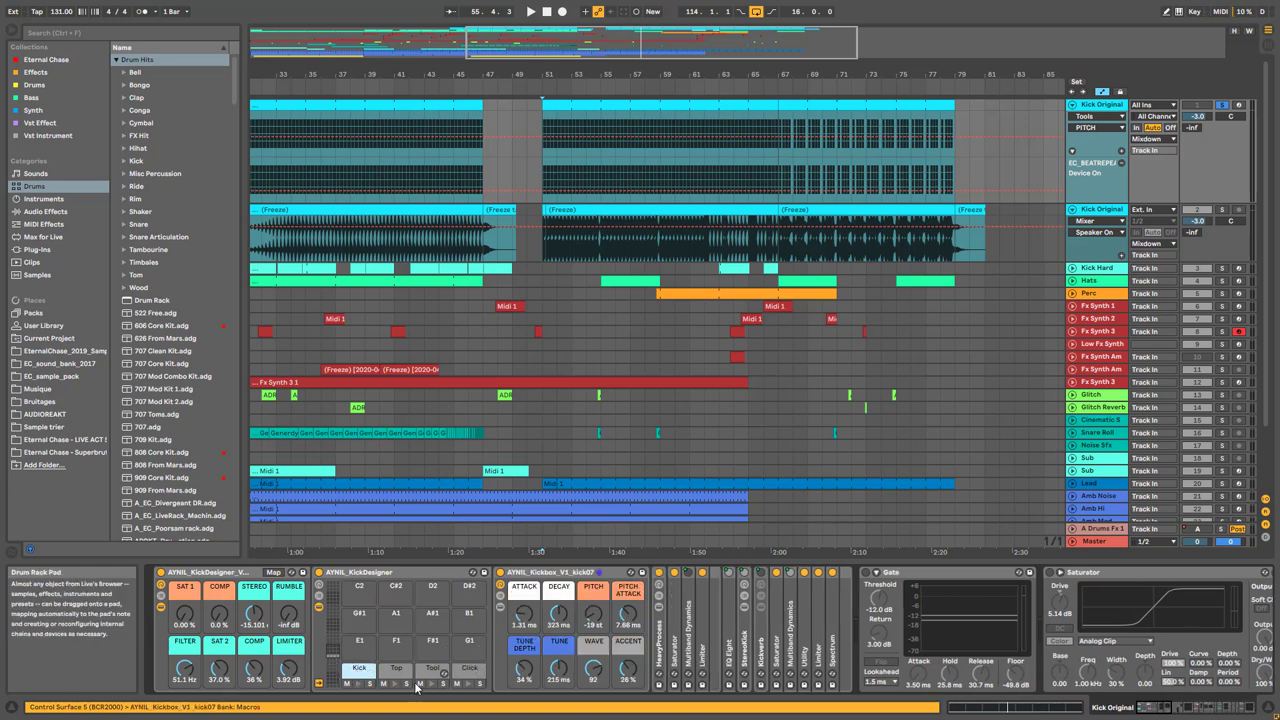
key("space")
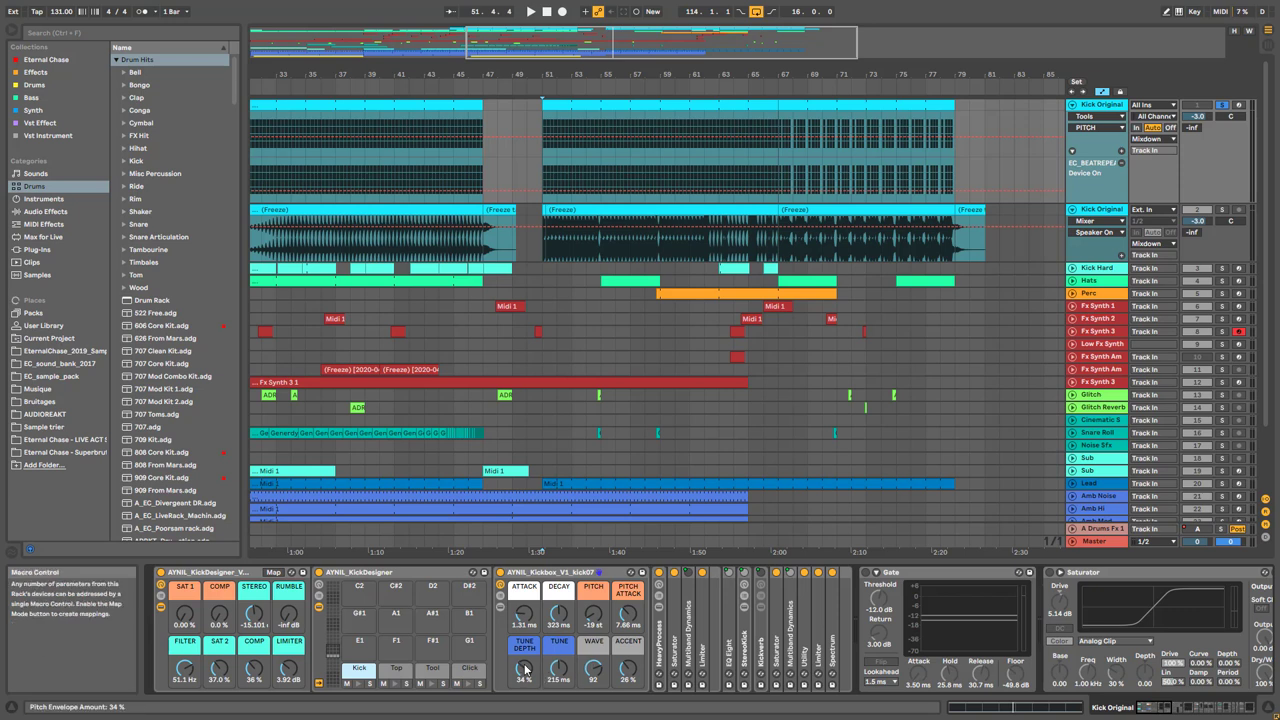
Play the kick from bar 51, hide the KickDesigner rack's devices and turn on the Gate after it
key("space")
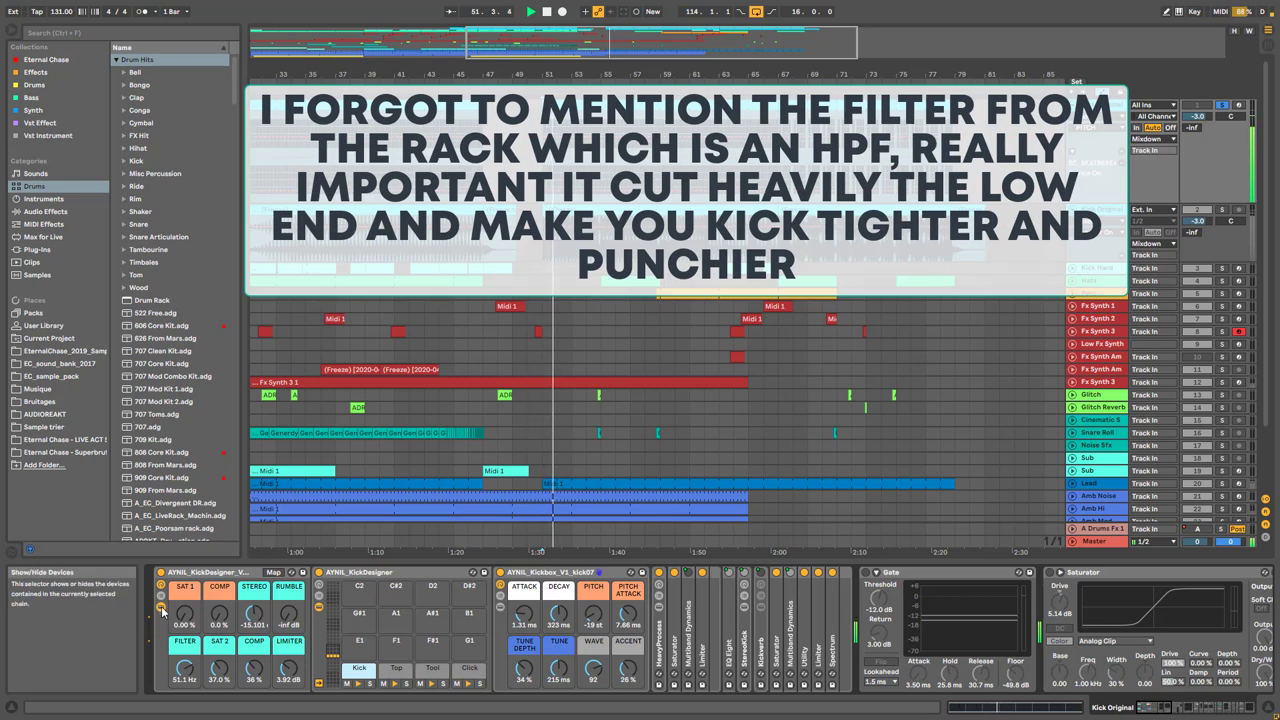
left_click(162, 609)
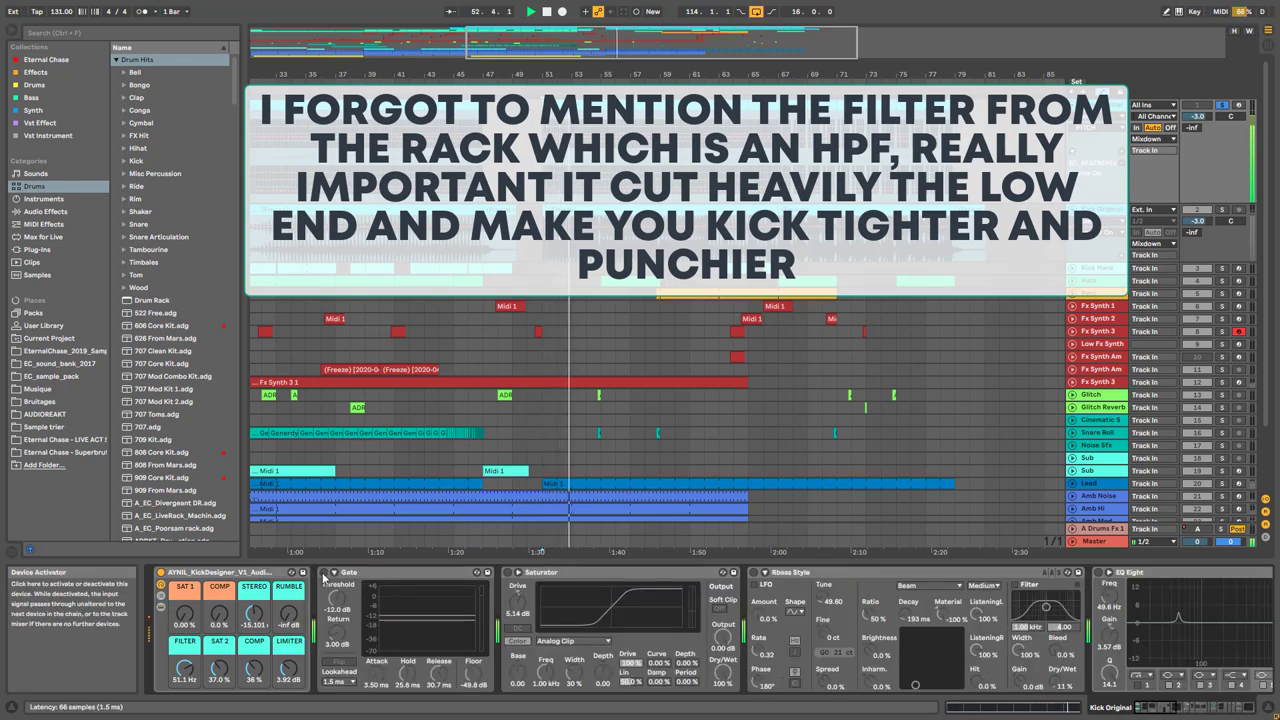
left_click(323, 573)
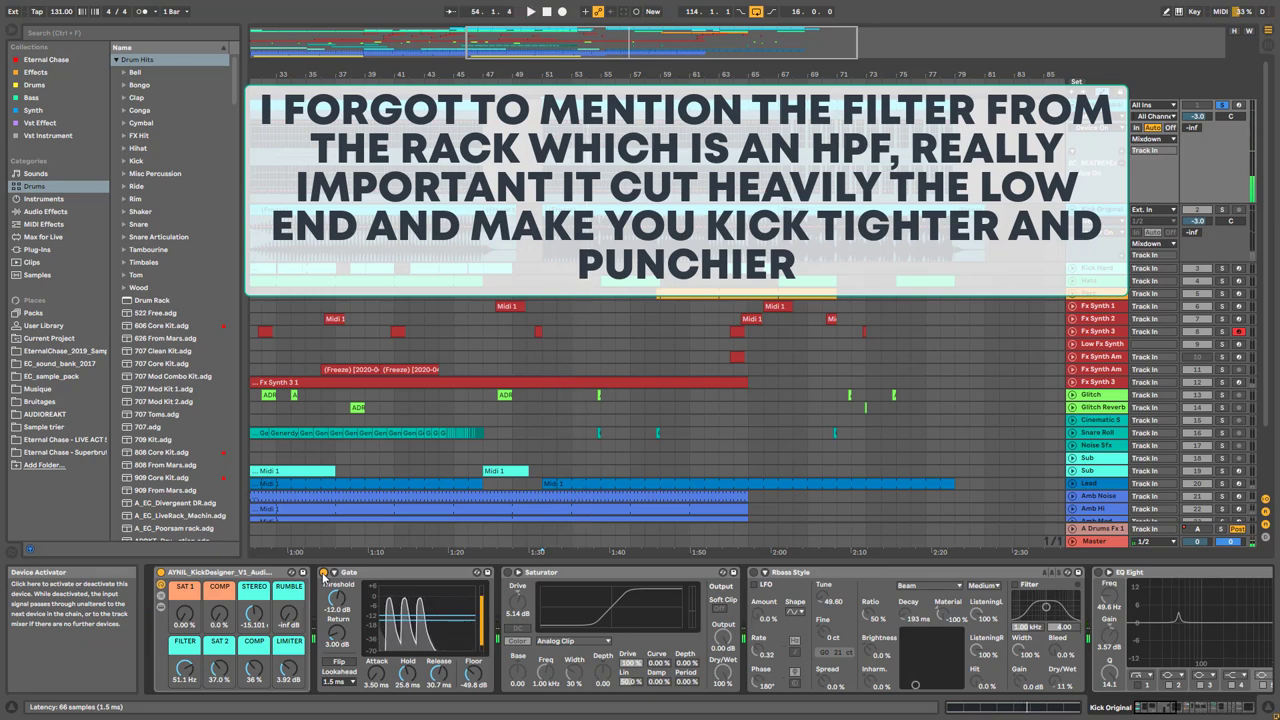
Turn on the Saturator after the Gate and listen to the kick through it
left_click(512, 582)
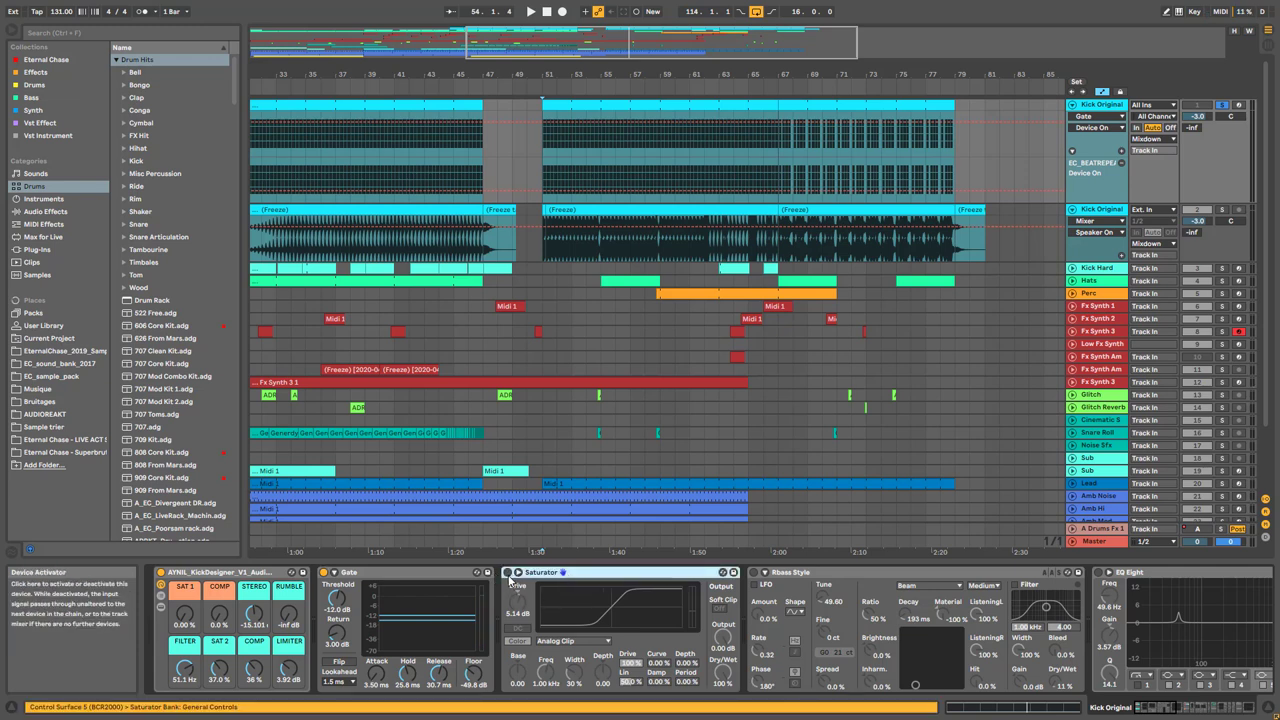
left_click(510, 578)
key("space")
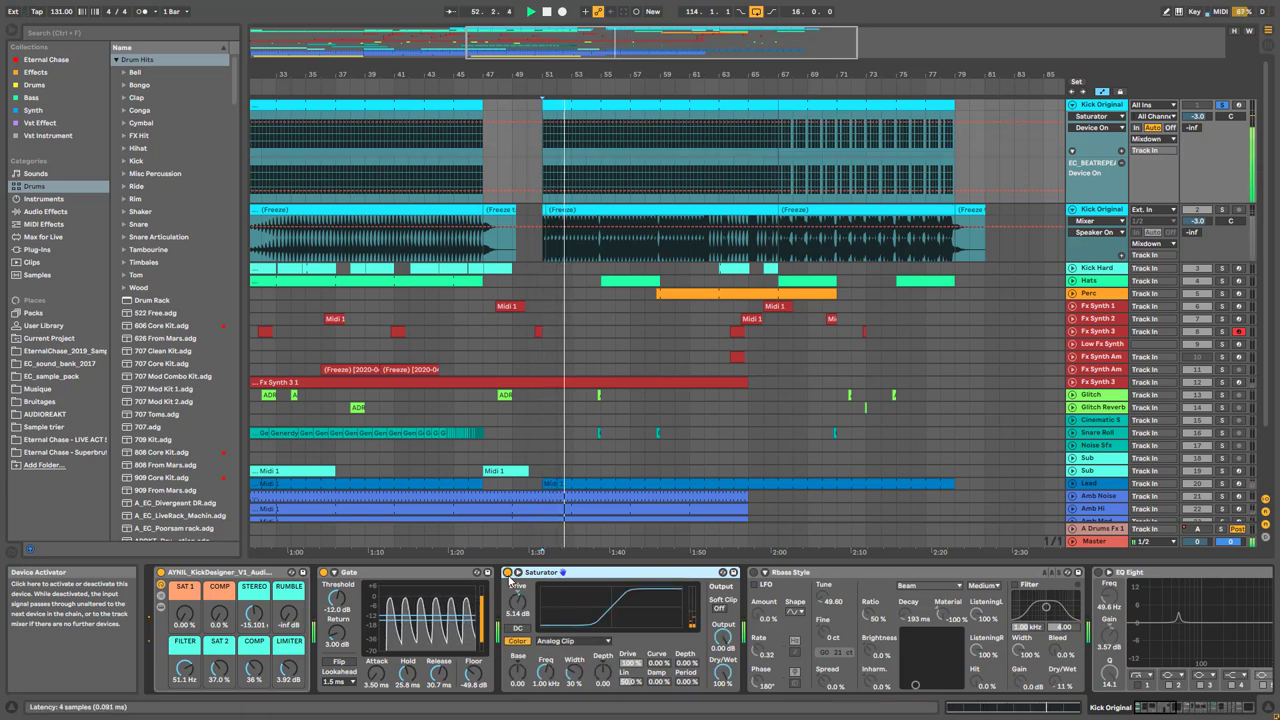
key("space")
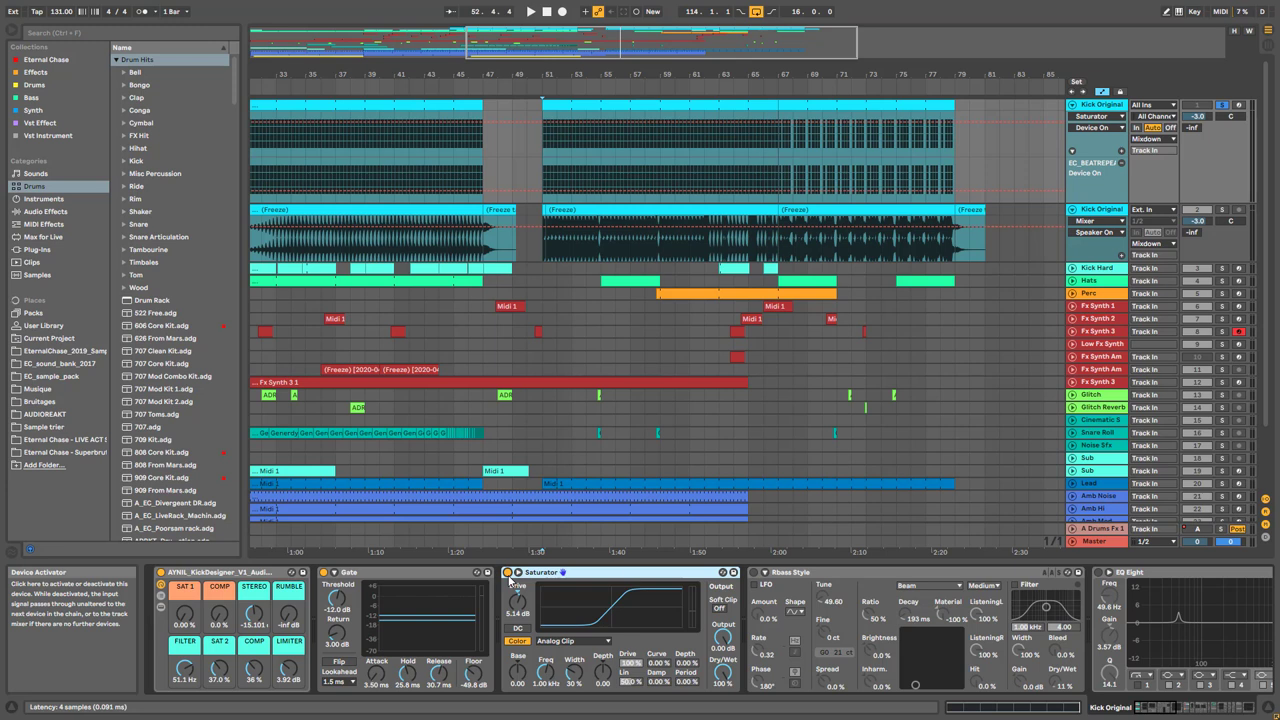
Turn on the Rbass Style device after the Saturator and play the kick through it
left_click(754, 574)
key("space")
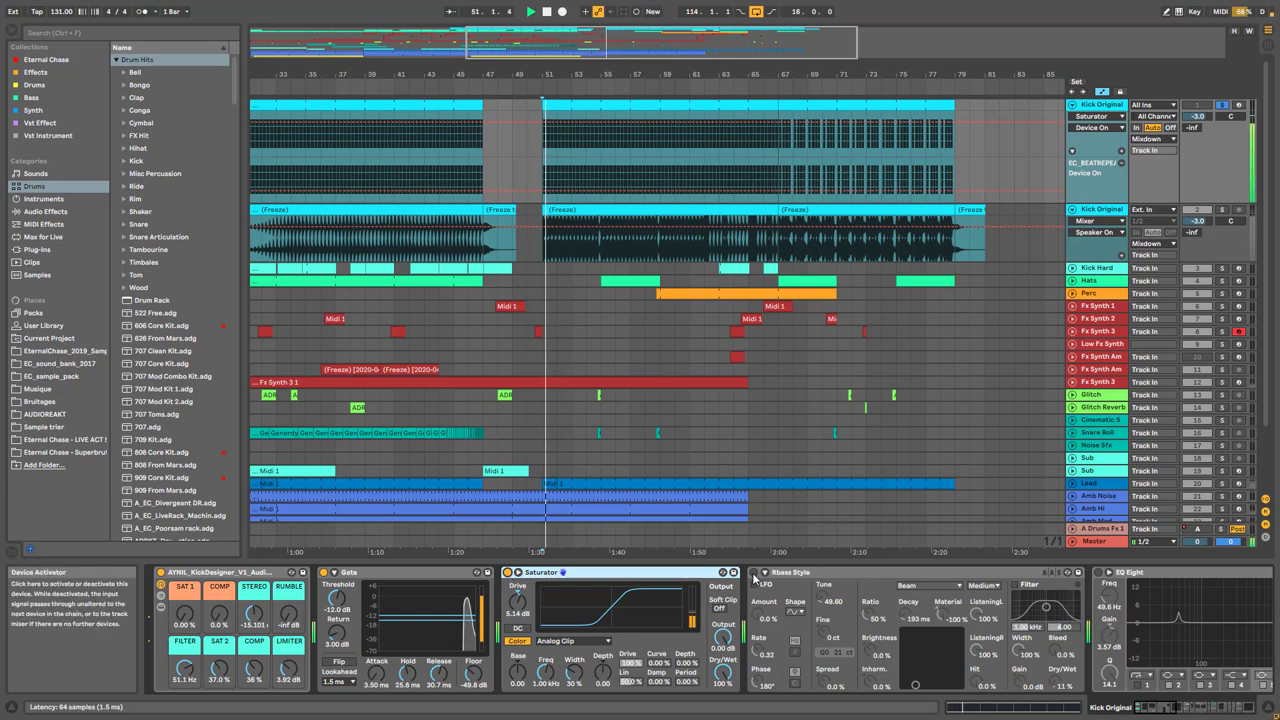
left_click(871, 577)
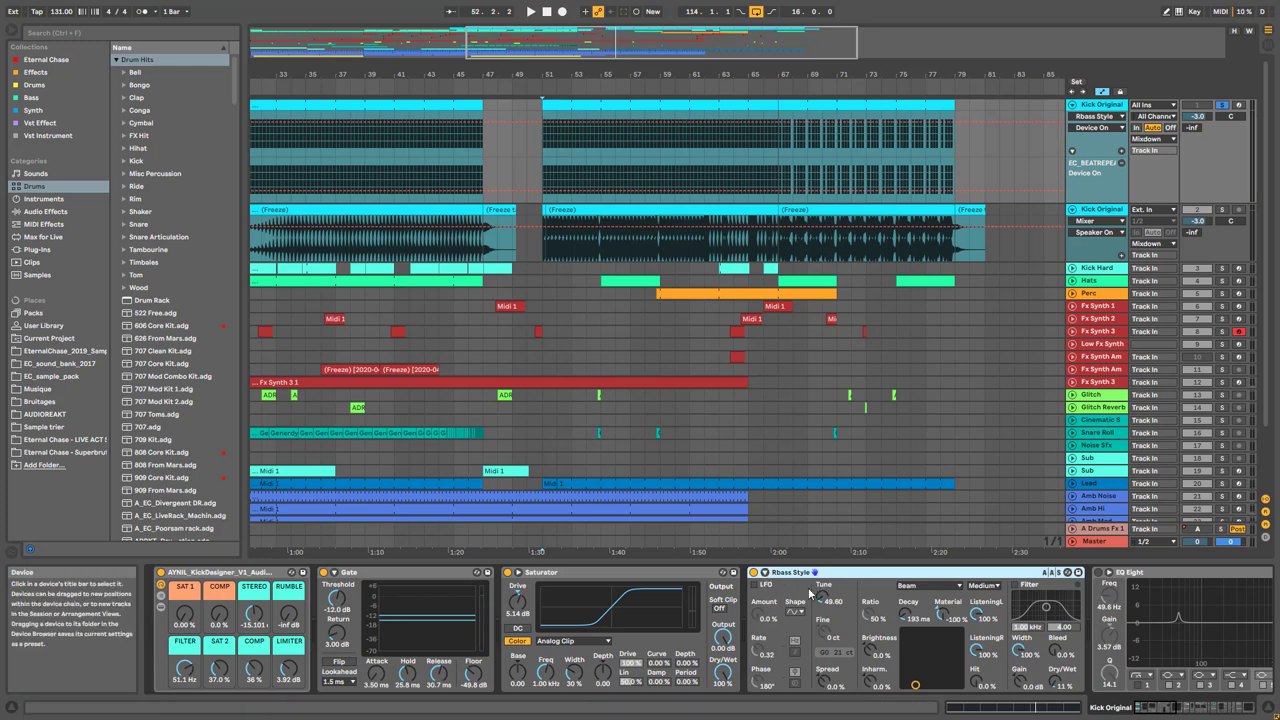
Turn on the EQ Eight after Rbass Style and play the kick from bar 51 with its filter curve shown
scroll(1142, 634, "right", 2)
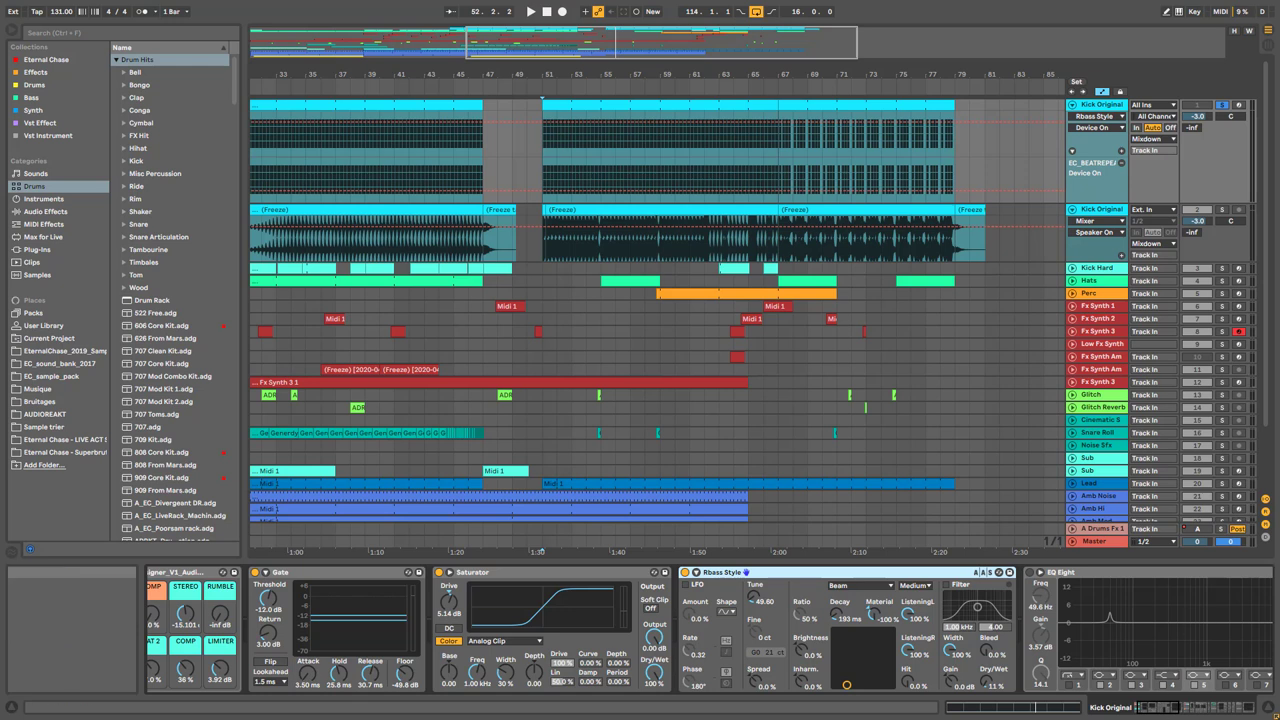
scroll(1122, 692, "right", 6)
key("space")
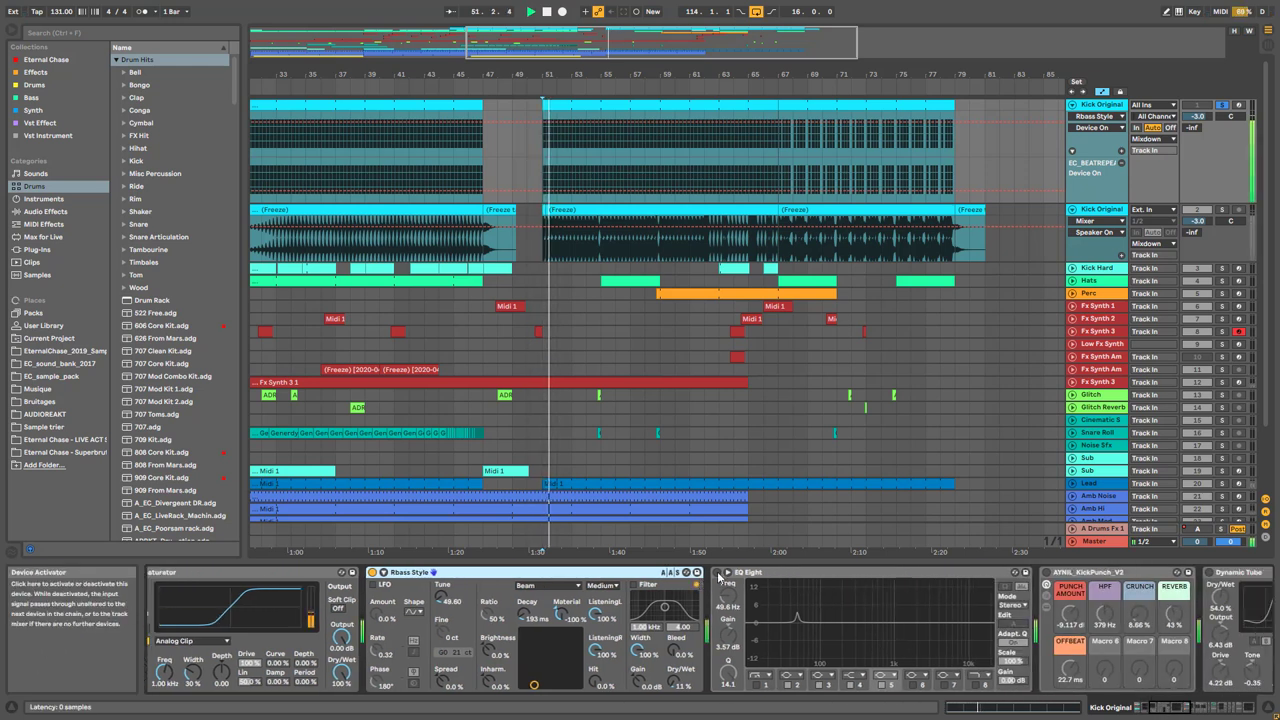
left_click(717, 573)
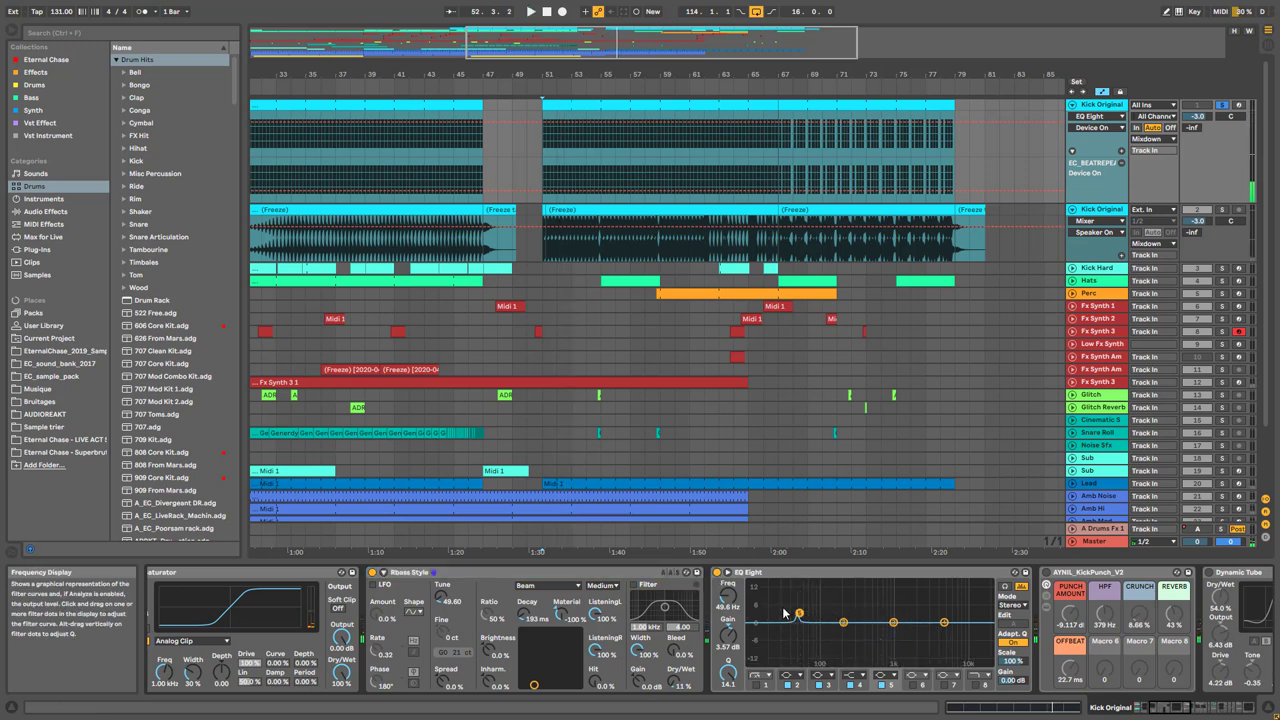
key("space")
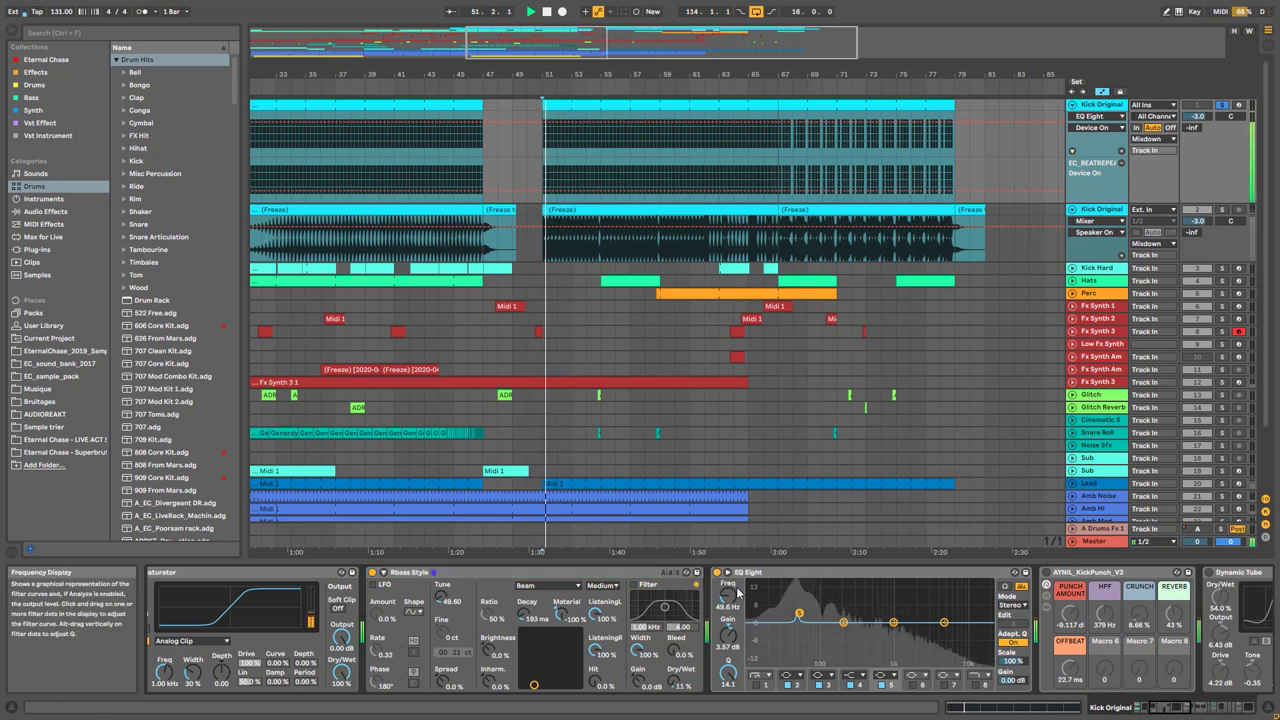
Compare the playing kick with the EQ Eight's fifth band switched off and back on, and stop playback
left_click(882, 686)
left_click(882, 686)
key("space")
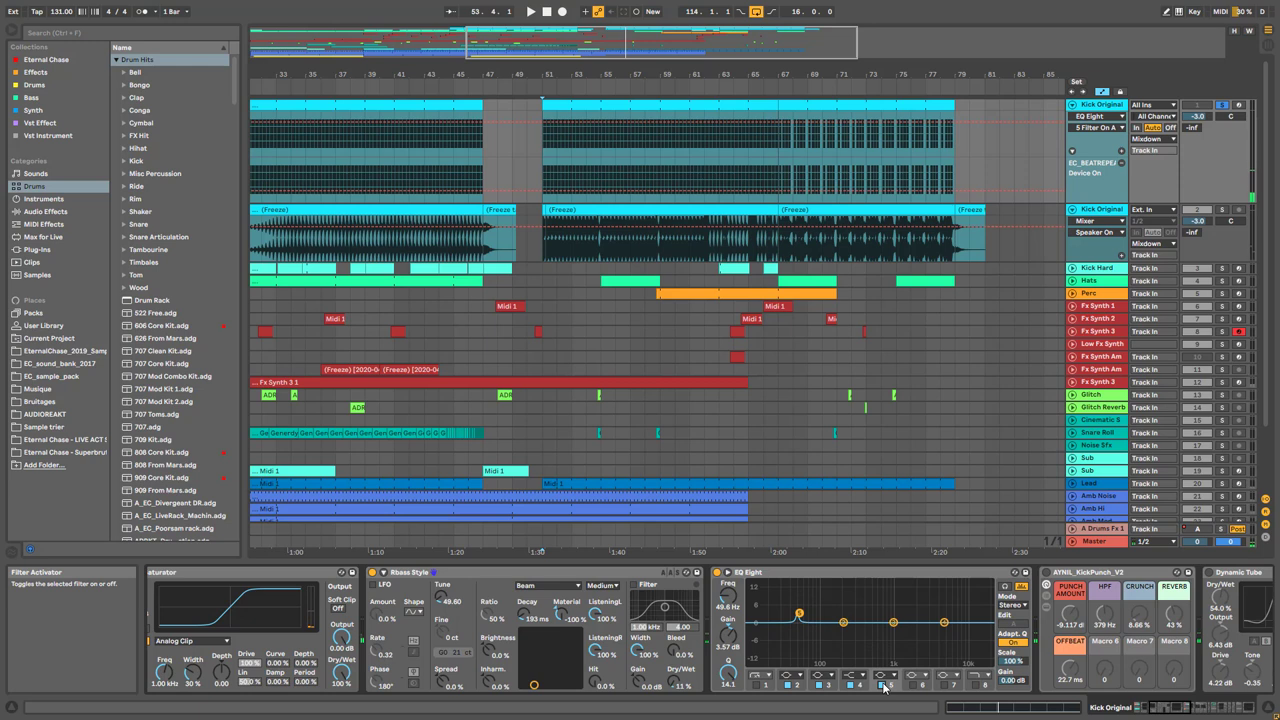
Turn on the AYNIL_KickPunch_V2 rack after the EQ Eight, play the kick through it and show the rack's chains and devices
left_click(1187, 707)
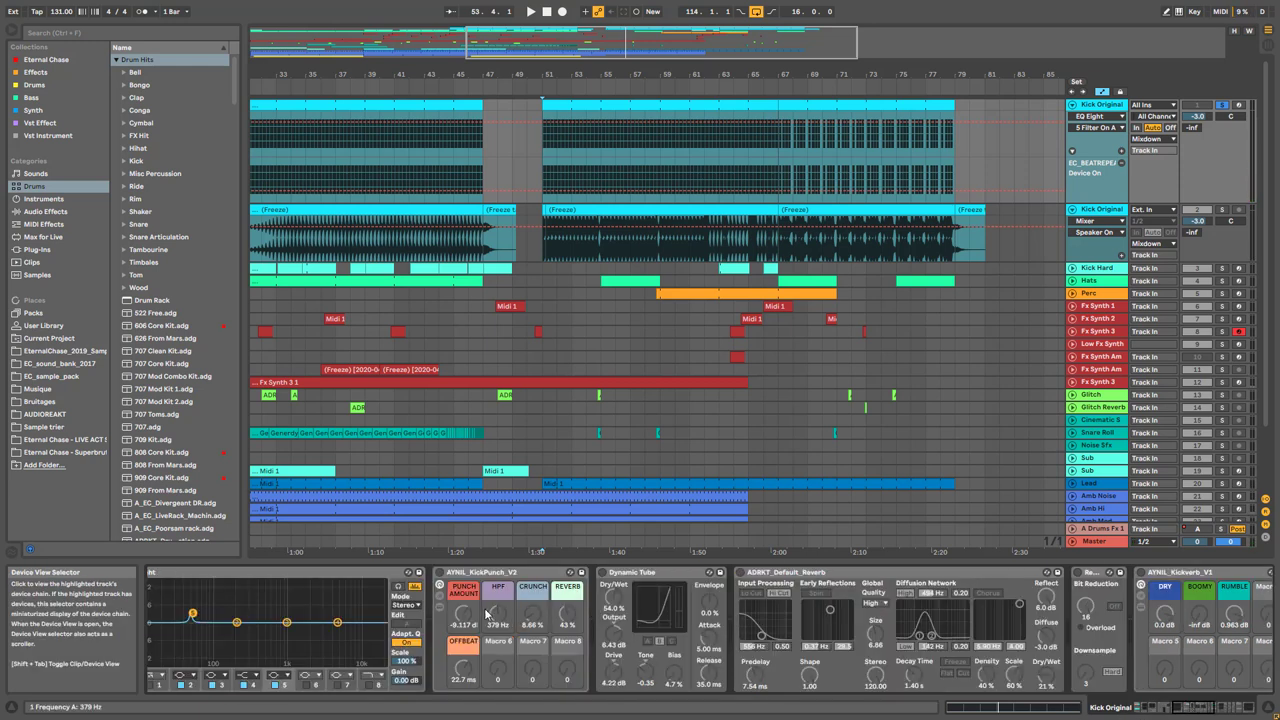
key("space")
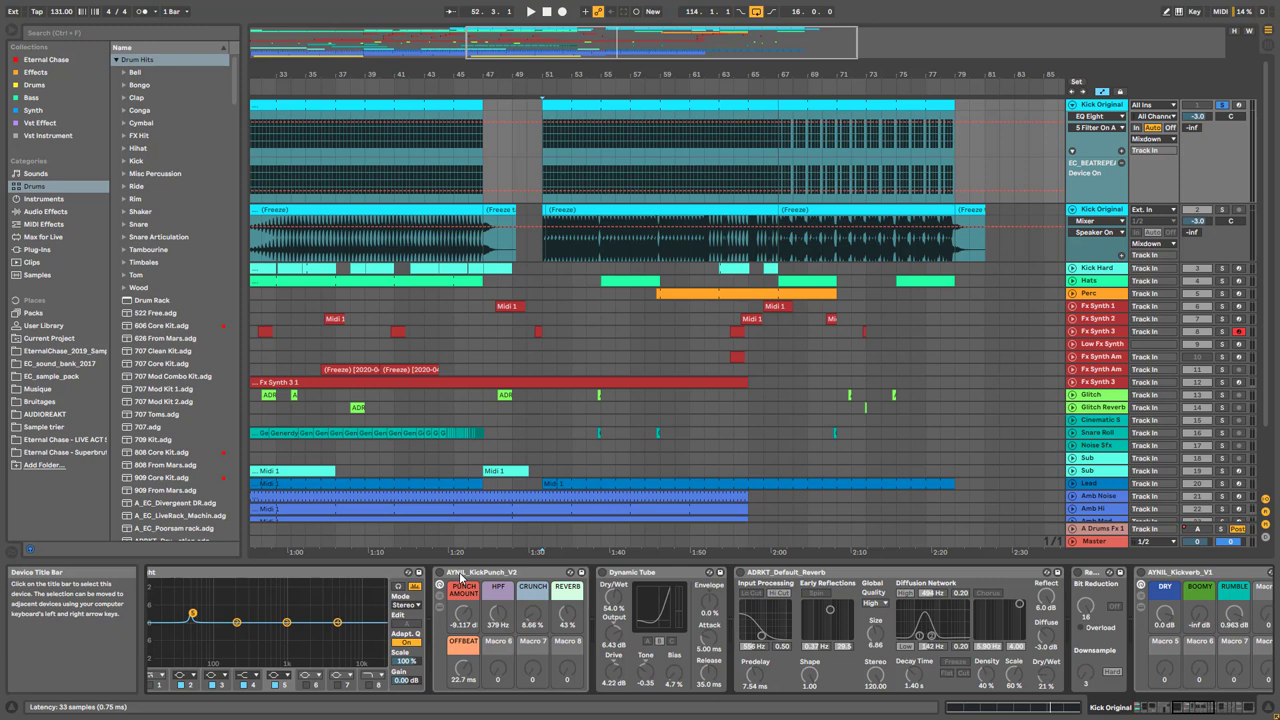
left_click(511, 573)
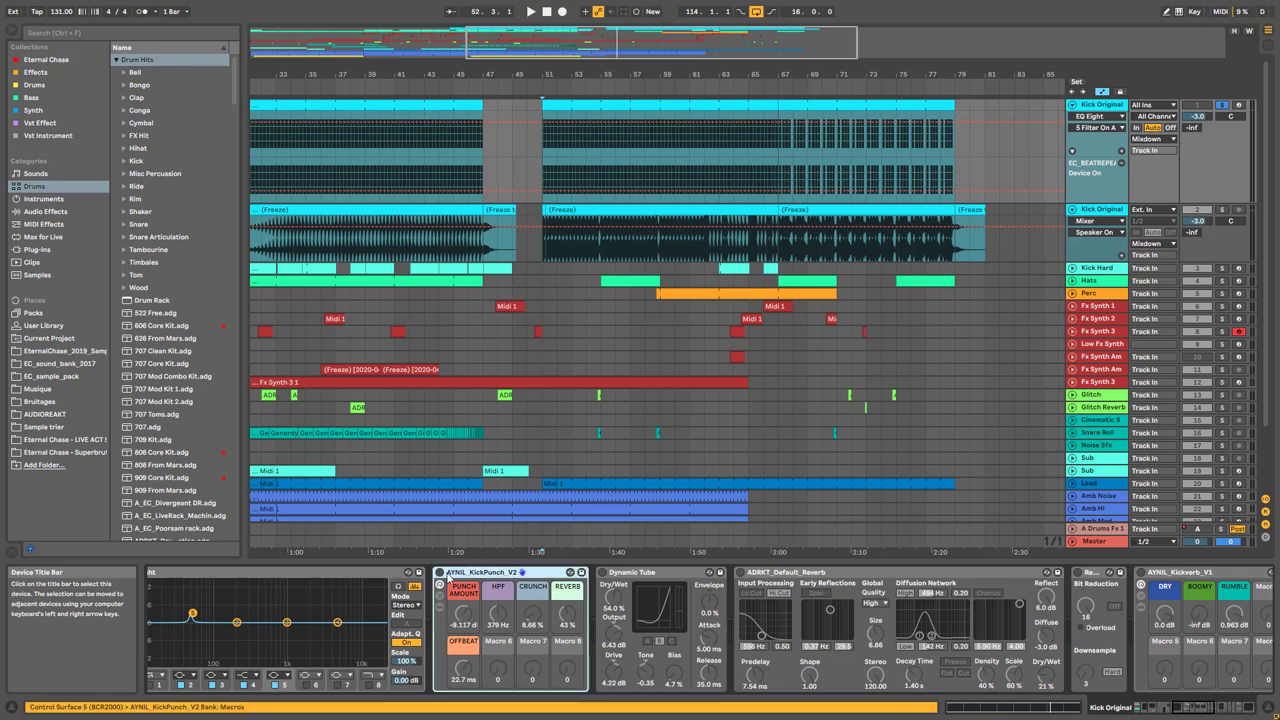
left_click(439, 576)
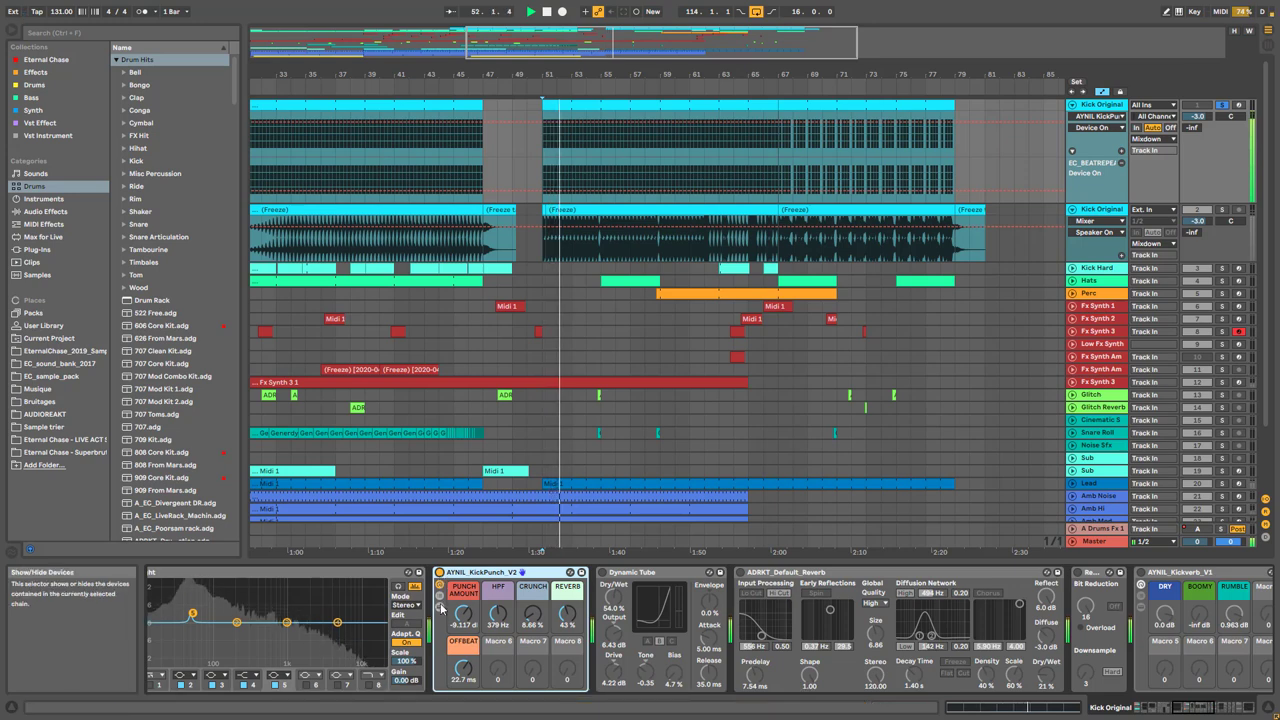
left_click(440, 607)
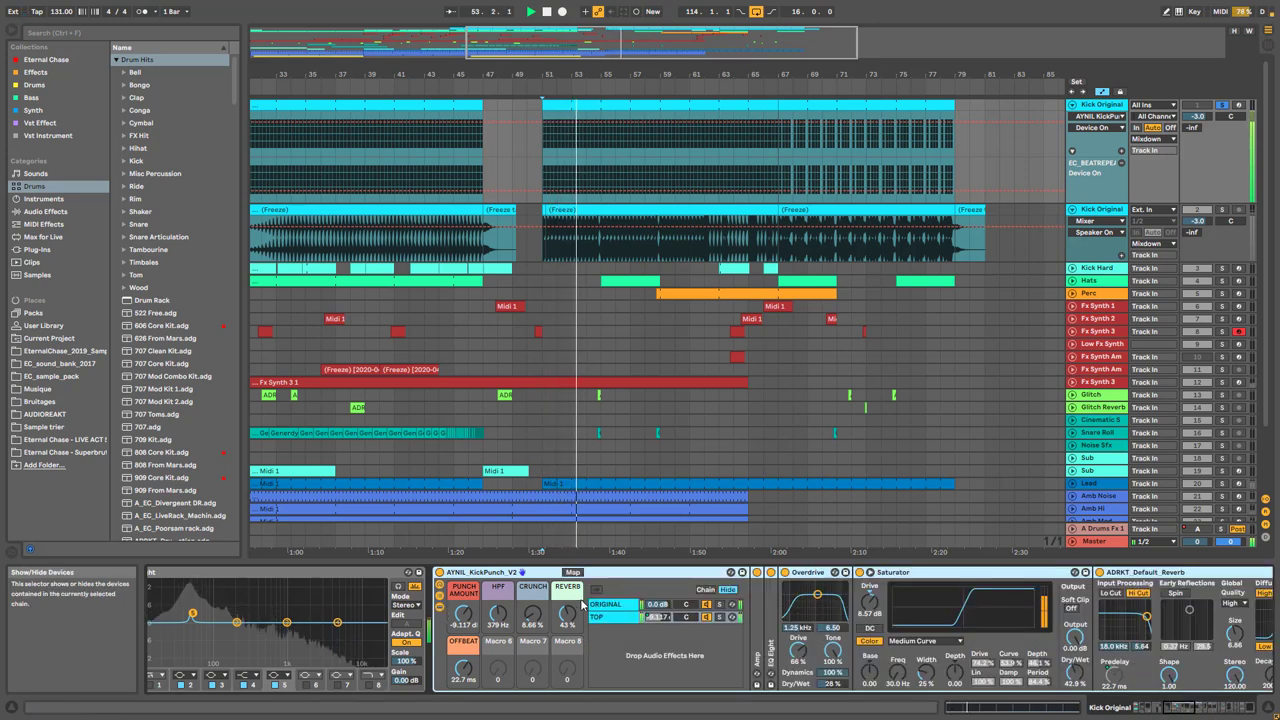
Play the kick while switching the TOP chain's Overdrive and Saturator off and back on to compare the sound
left_click(602, 617)
left_click(610, 604)
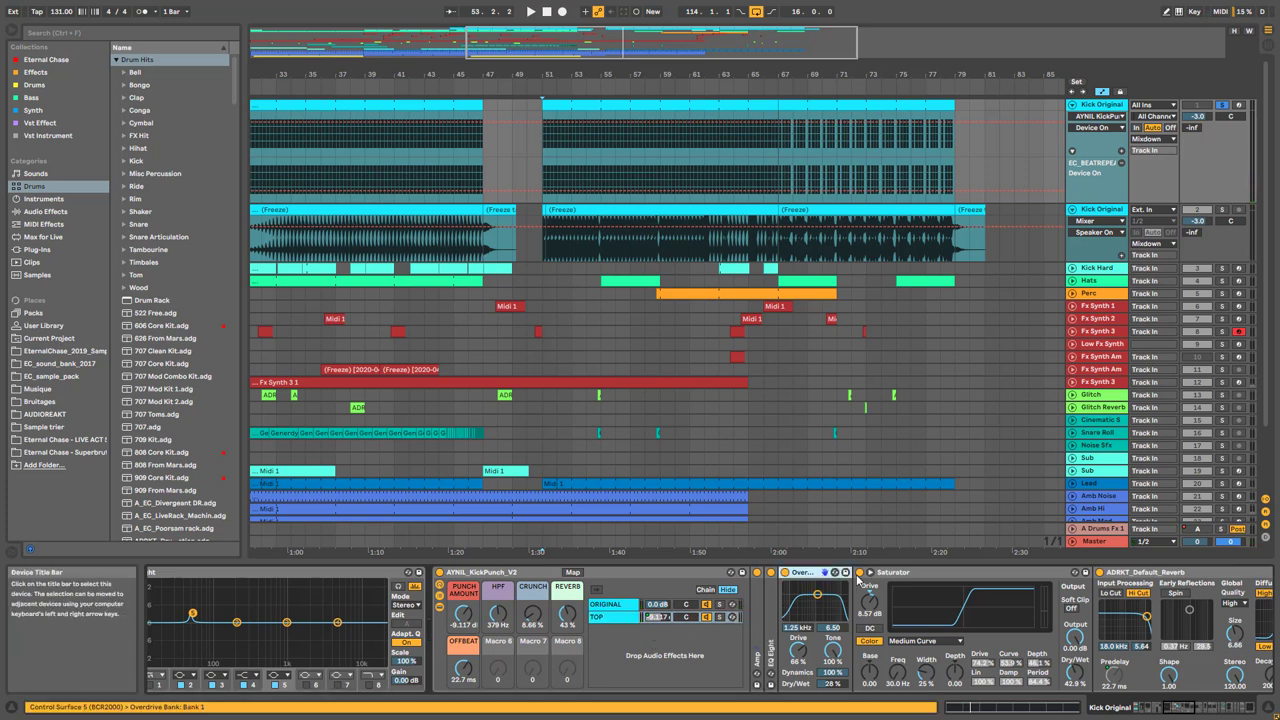
left_click(950, 575)
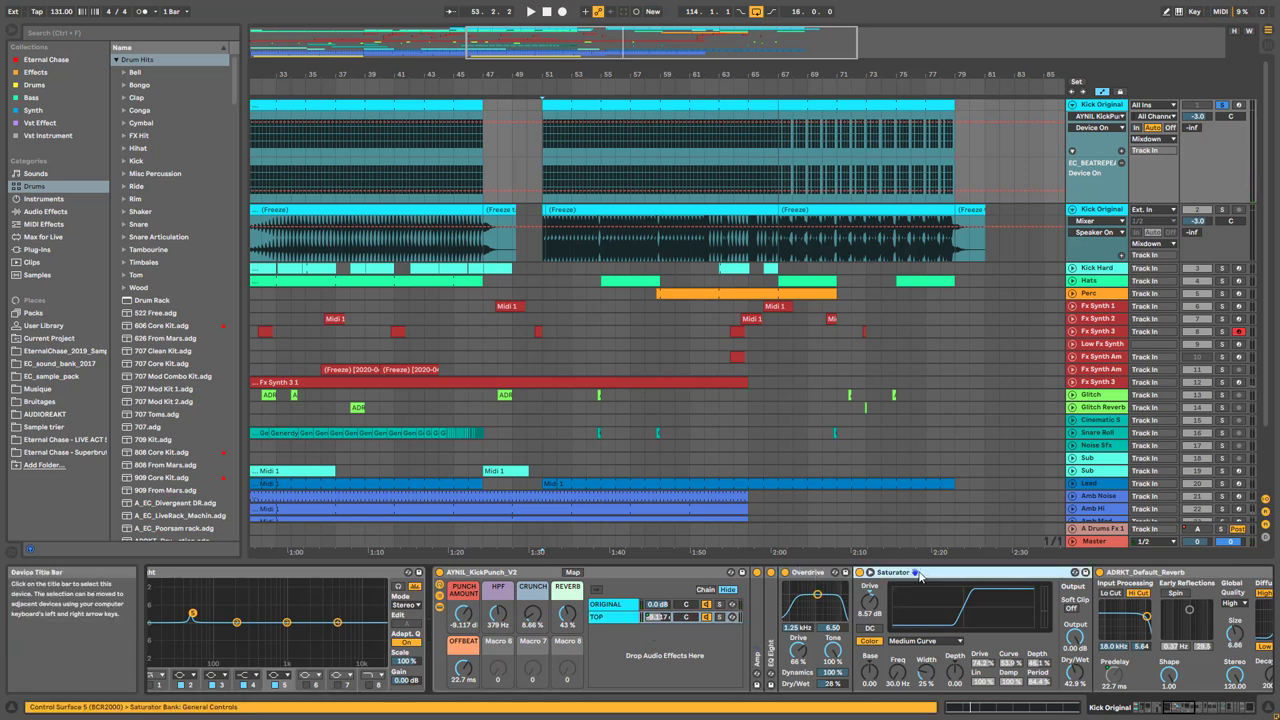
key("space")
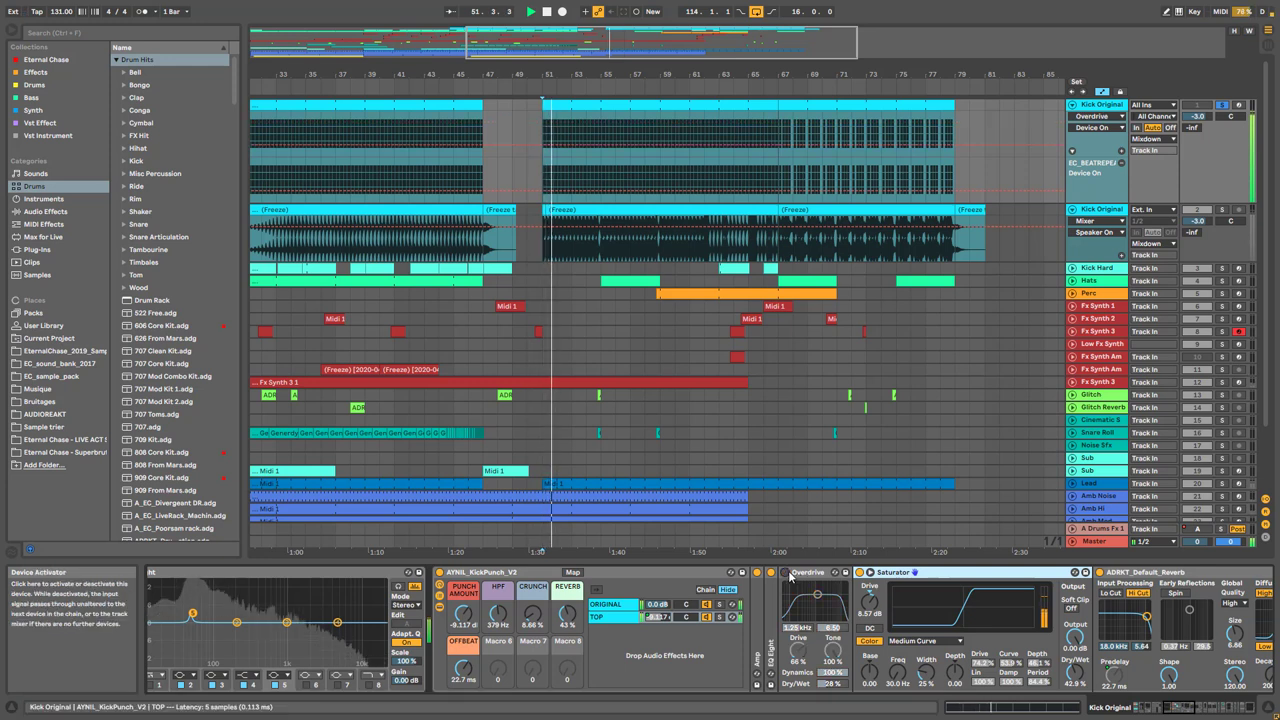
left_click(857, 574)
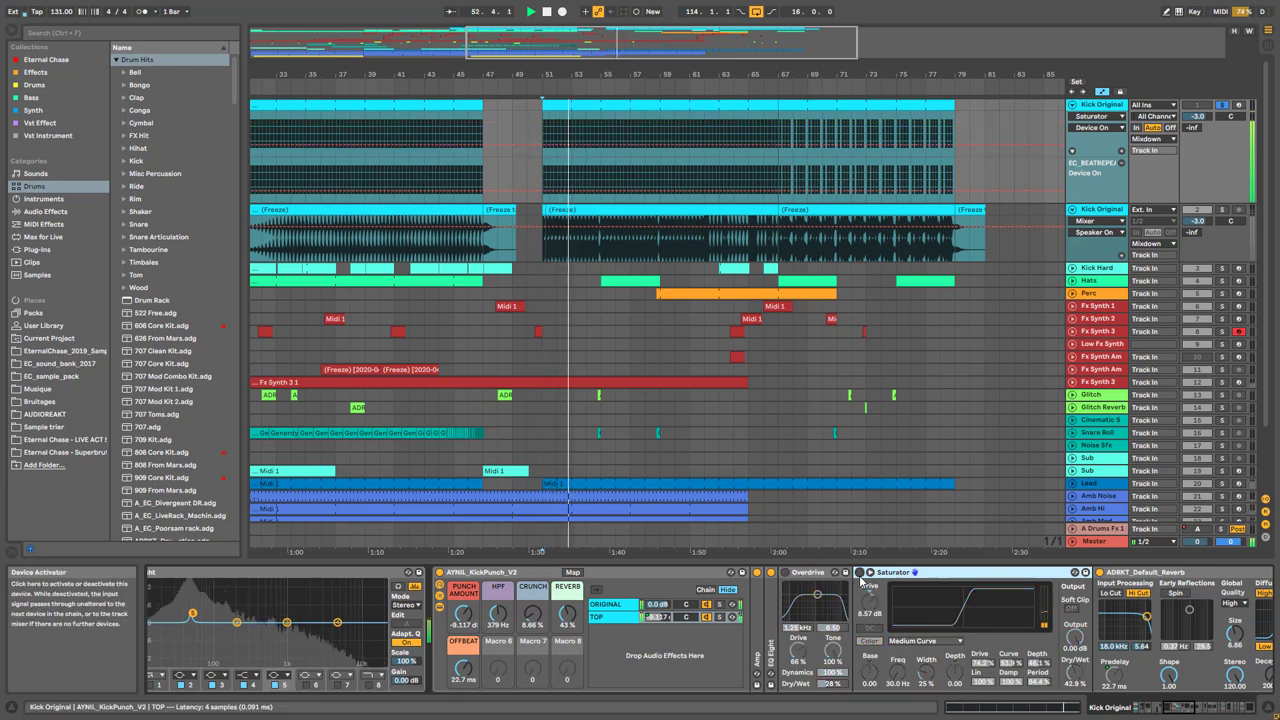
left_click(785, 572)
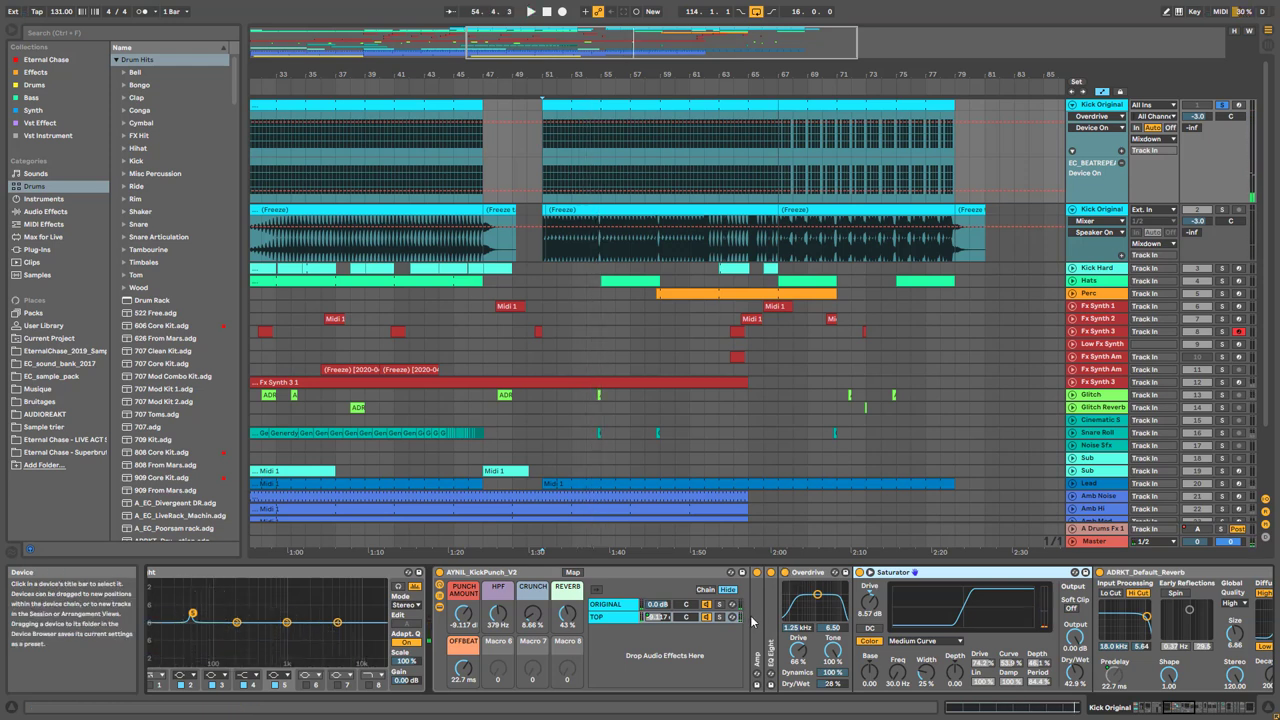
Try a higher CRUNCH macro amount on the playing kick with the TOP chain's Amp unfolded, and undo the macro change
key("ctrl+z")
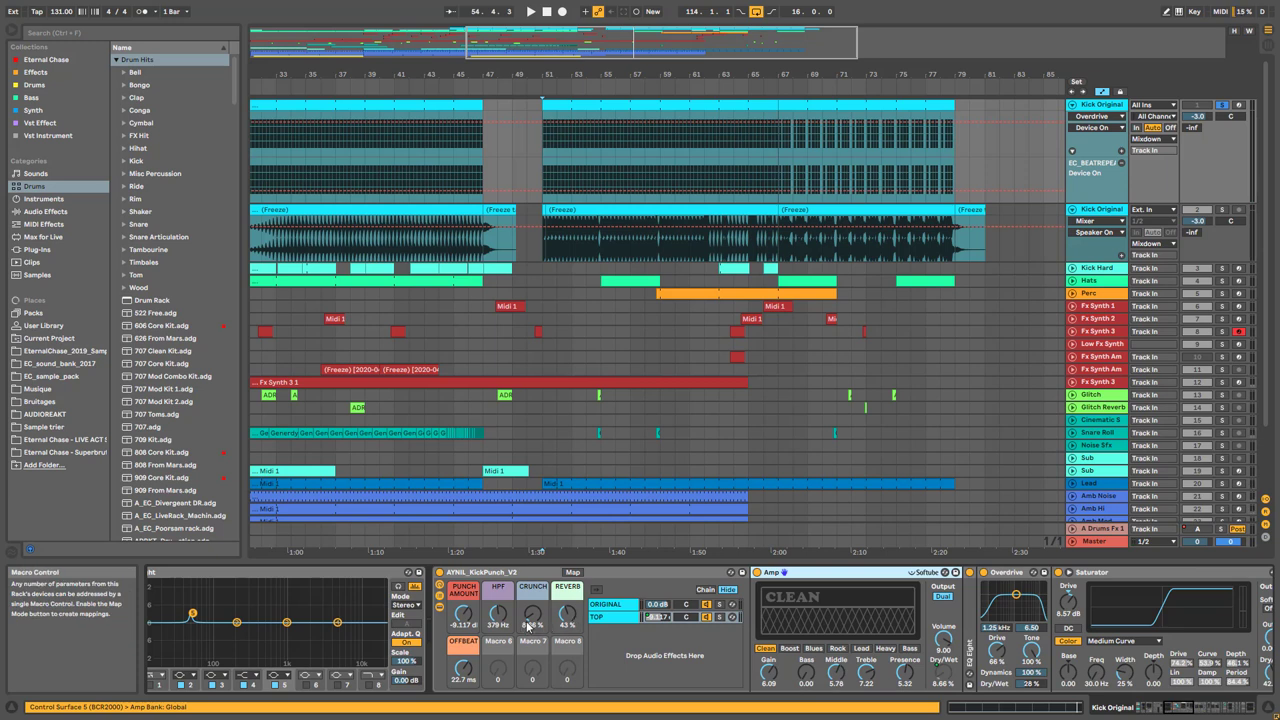
key("space")
left_click_drag(528, 614, 528, 594)
key("ctrl+z")
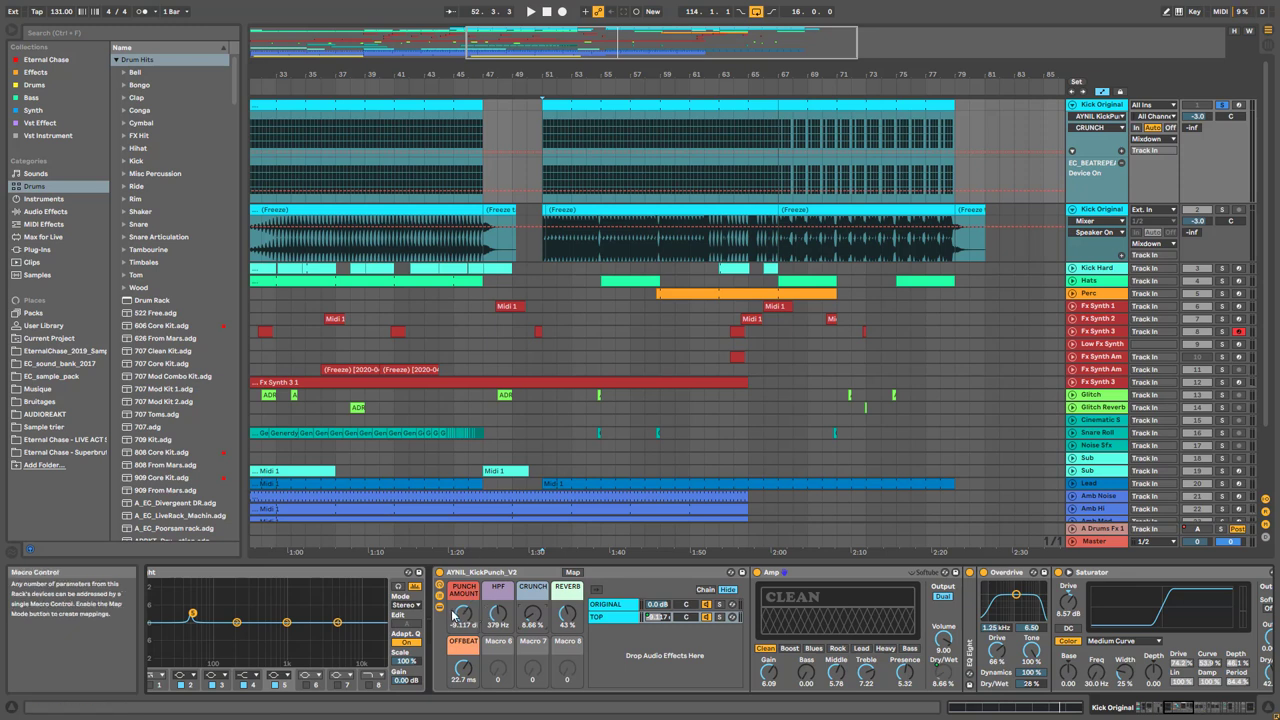
Switch between the KickPunch rack's ORIGINAL and TOP chains to compare which devices each one contains
left_click(612, 604)
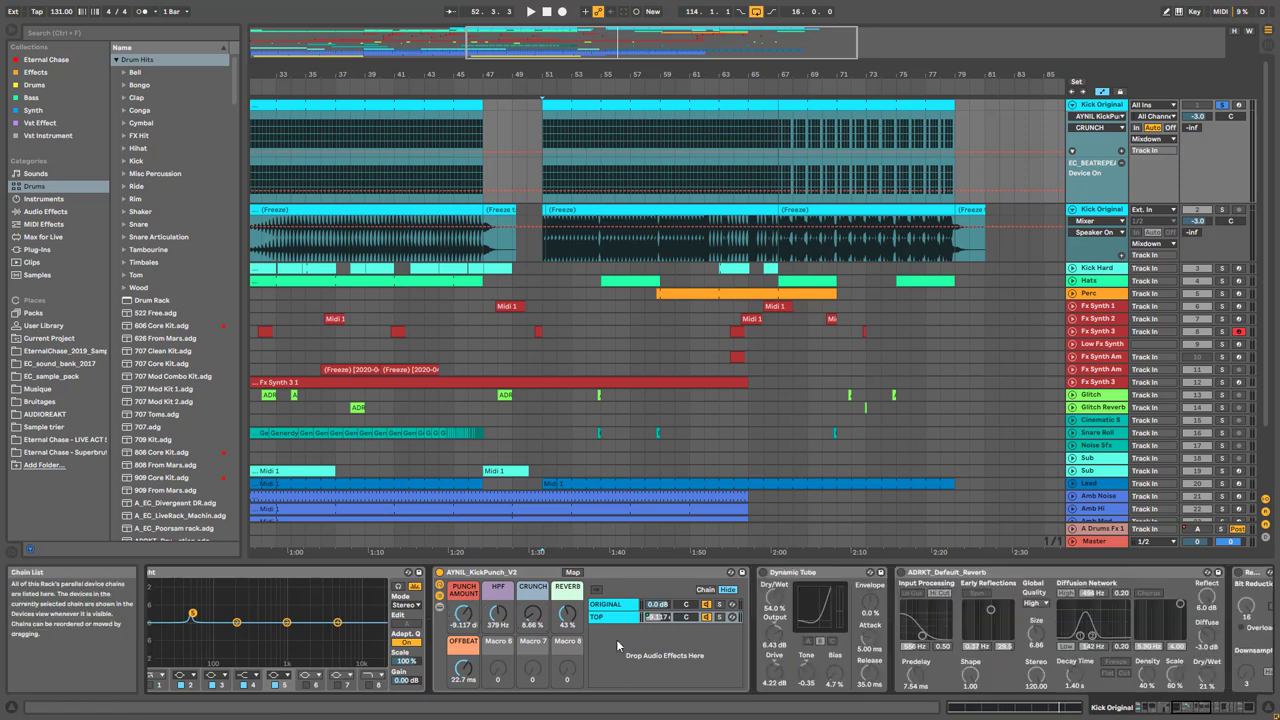
left_click(612, 606)
left_click(611, 620)
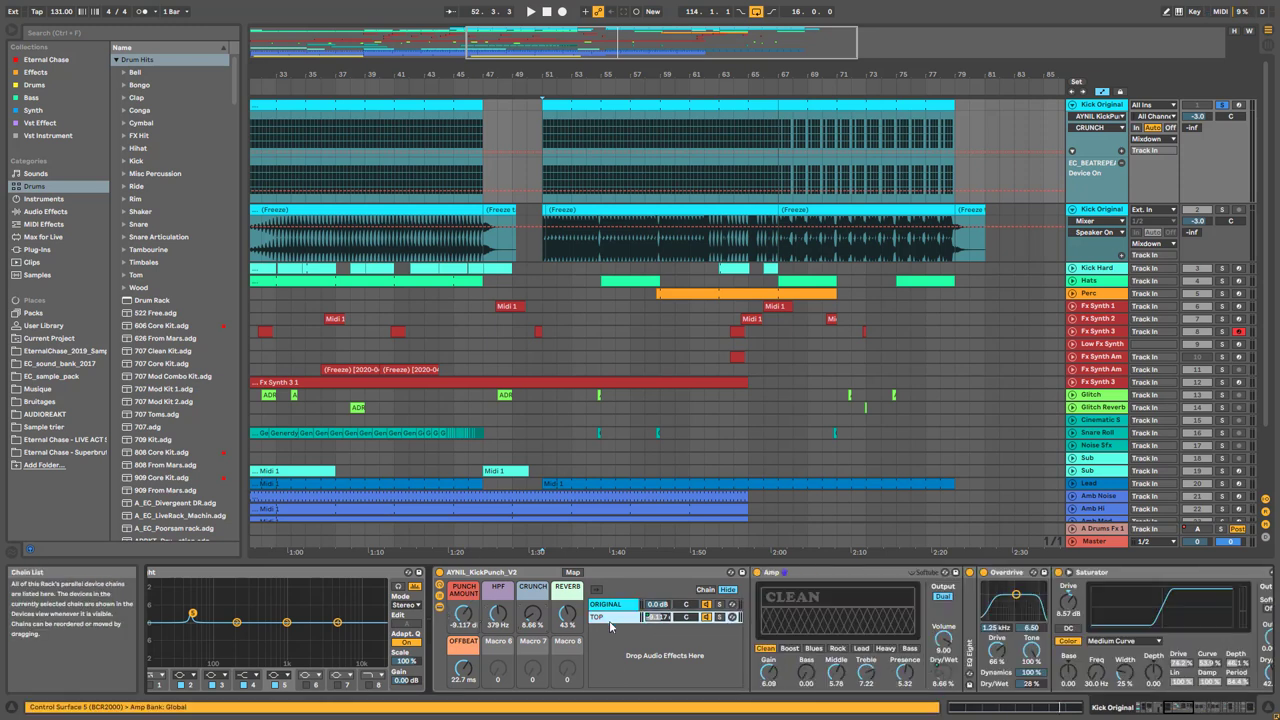
left_click(609, 606)
left_click(609, 620)
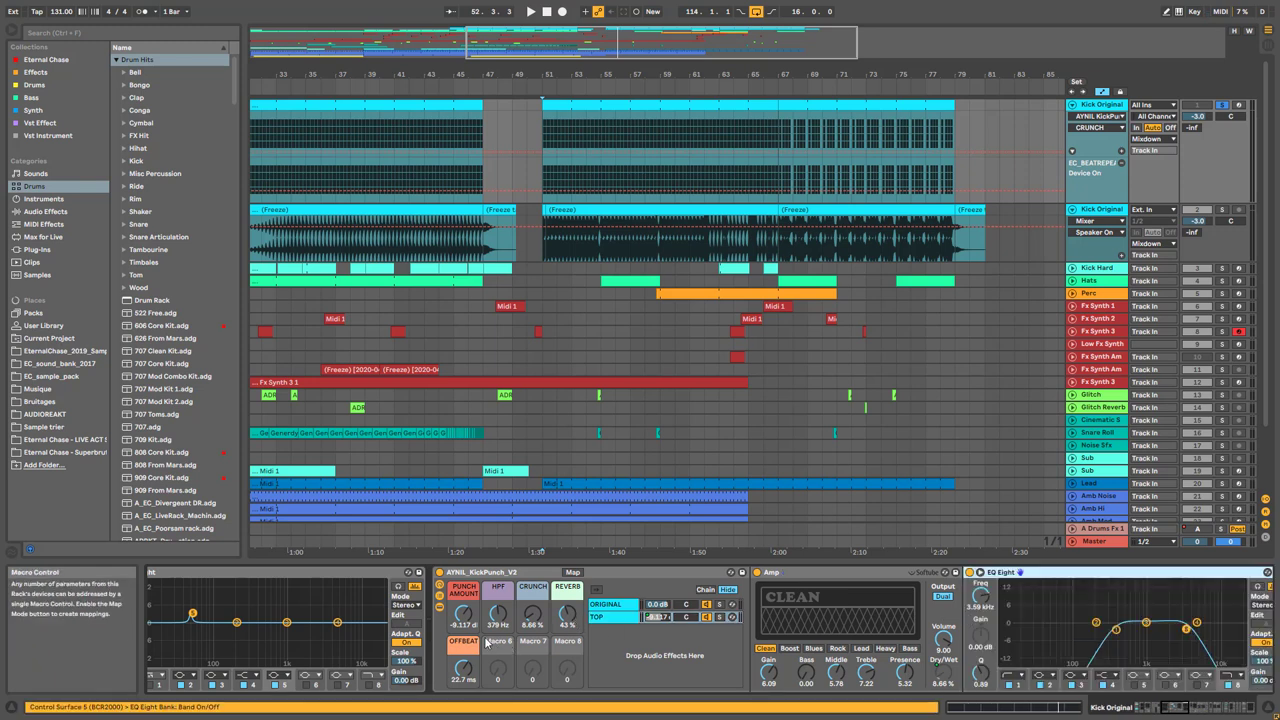
Play the kick from bar 51 and bypass and re-enable the whole KickPunch rack to compare the sound
key("space")
left_click(439, 574)
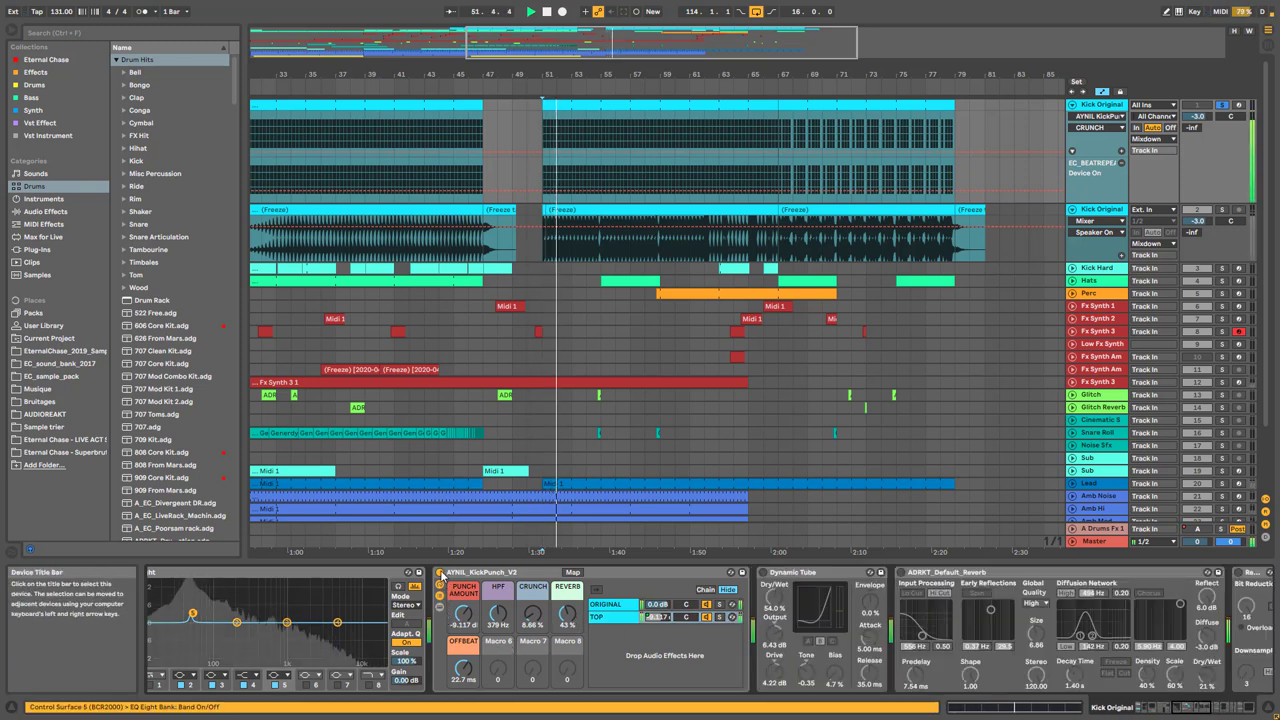
left_click(439, 575)
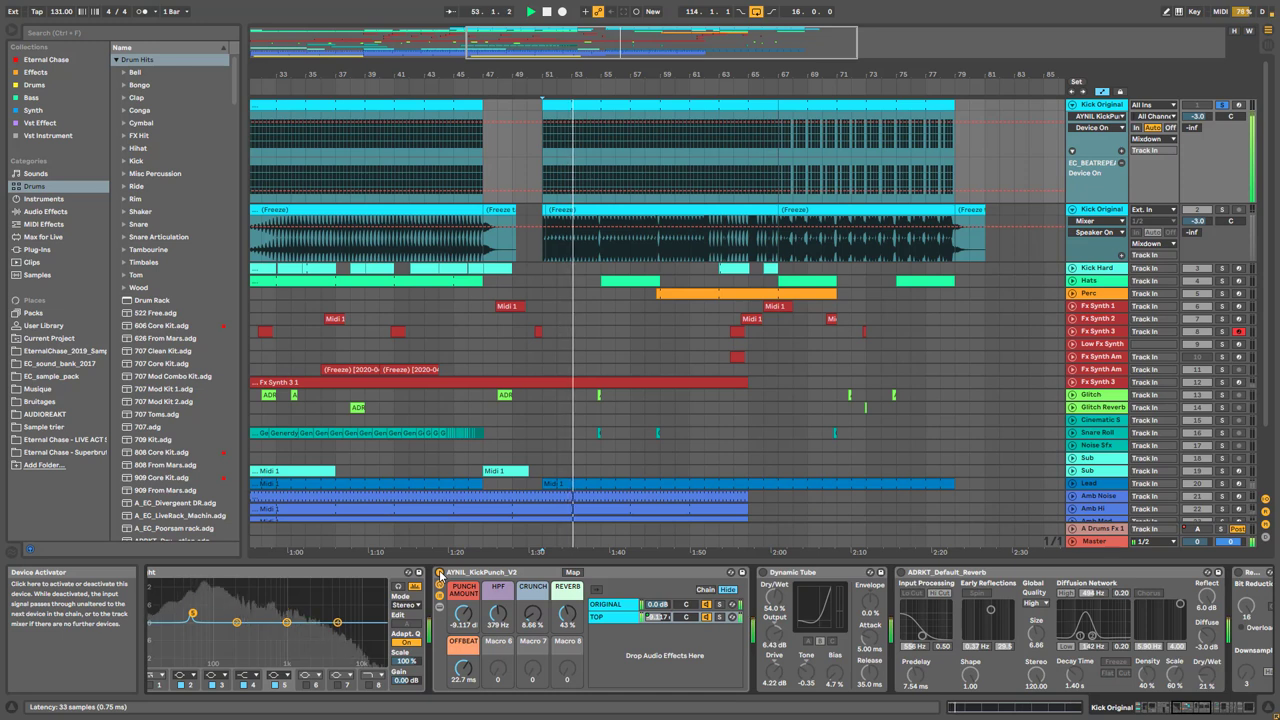
Turn on the Dynamic Tube after the KickPunch rack and play the kick through it
left_click(1196, 710)
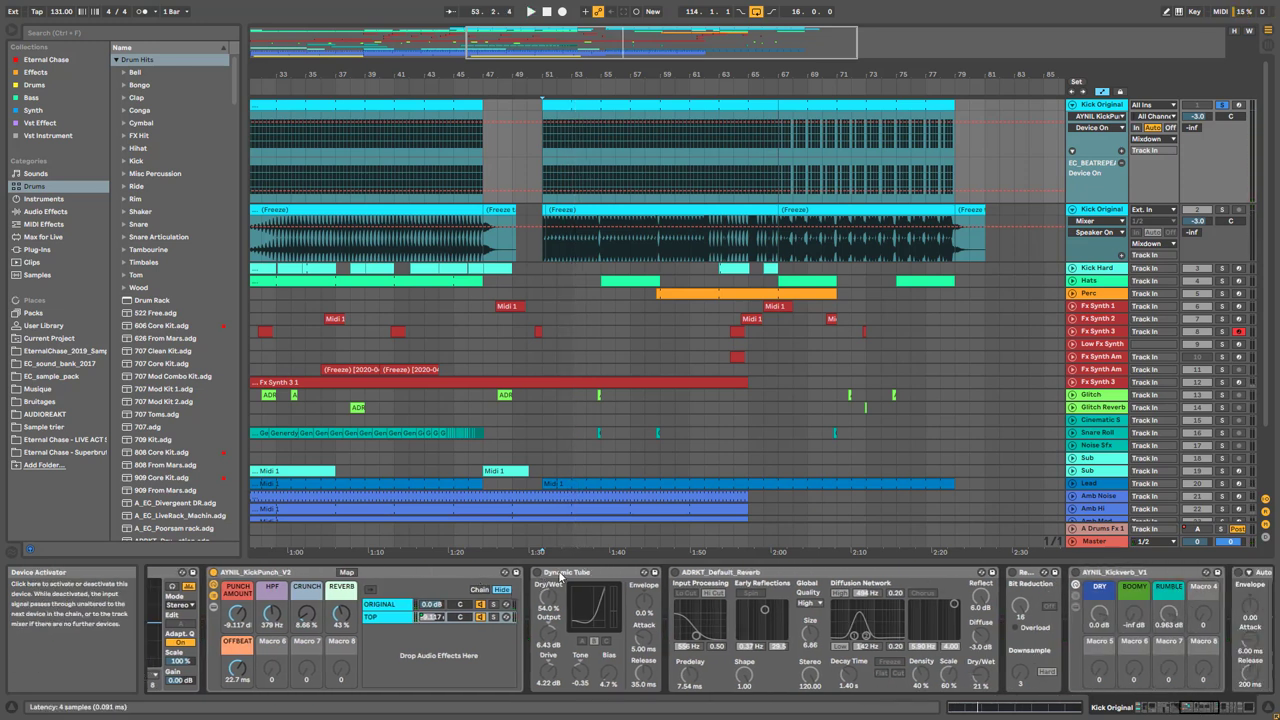
left_click(553, 576)
left_click(537, 572)
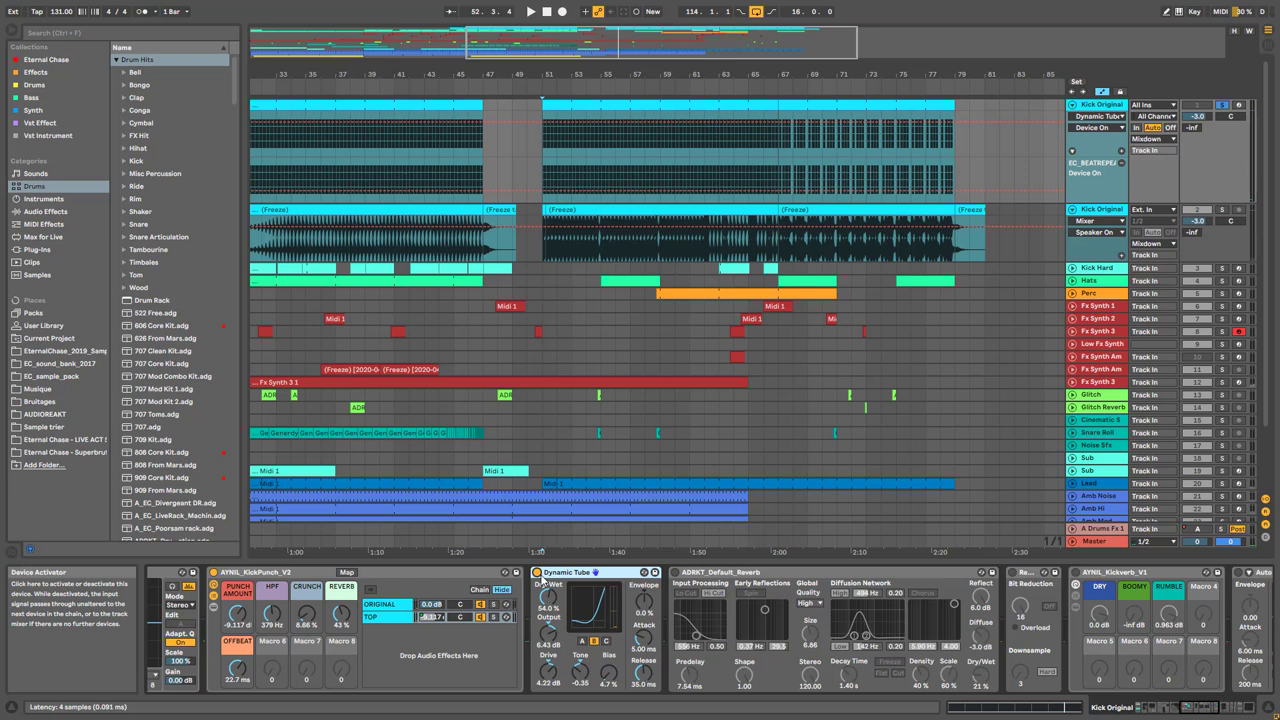
key("space")
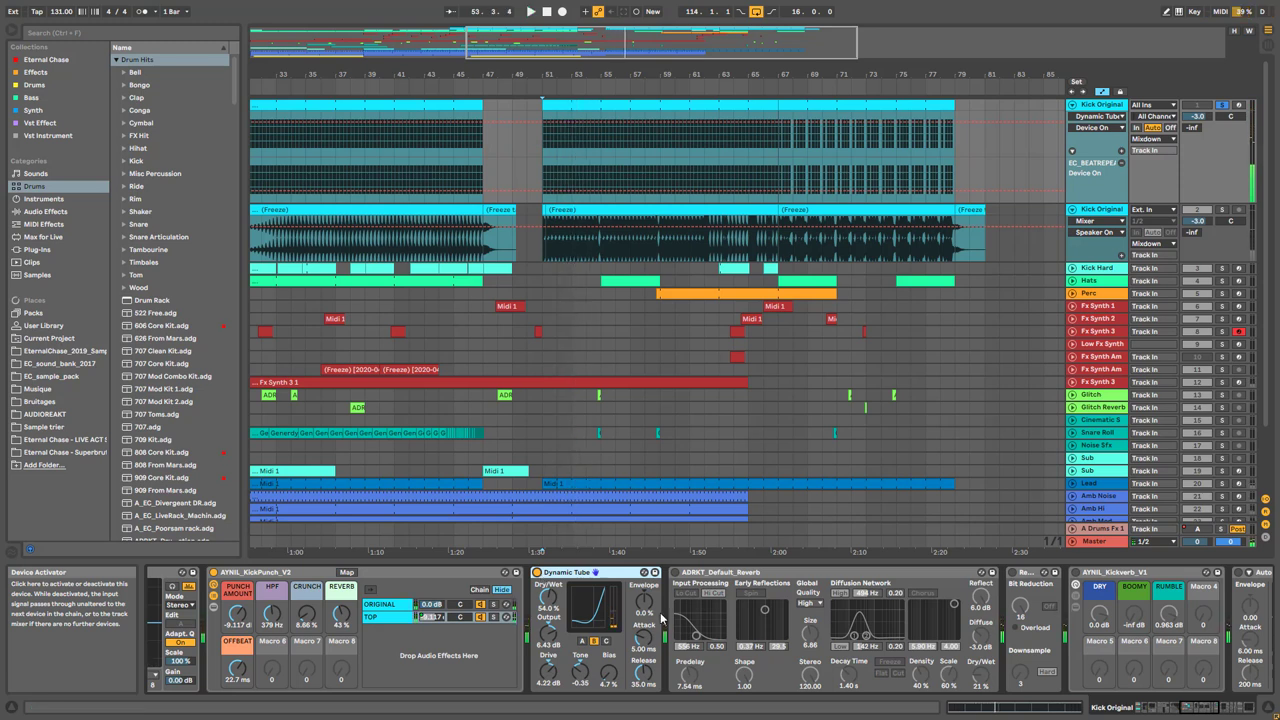
Turn on ADRKT_Default_Reverb after the Dynamic Tube and compare the playing kick with and without it, leaving it on
scroll(400, 630, "right", 5)
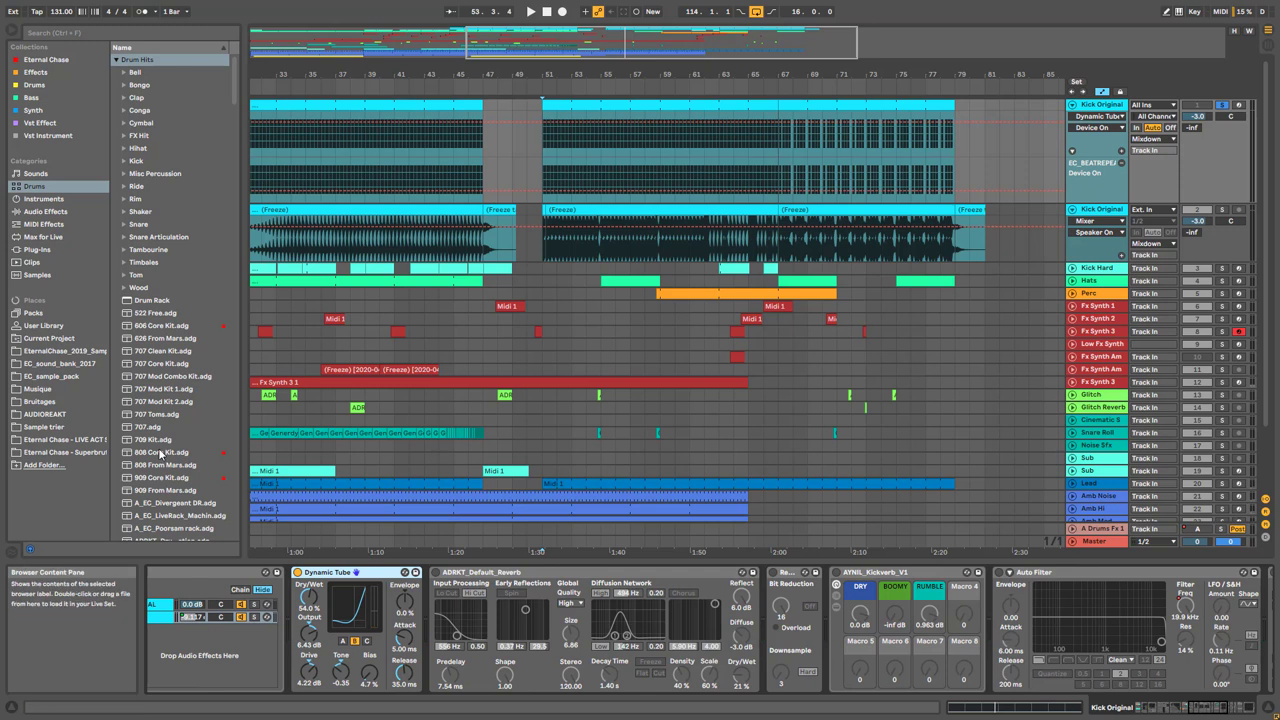
left_click(436, 574)
key("space")
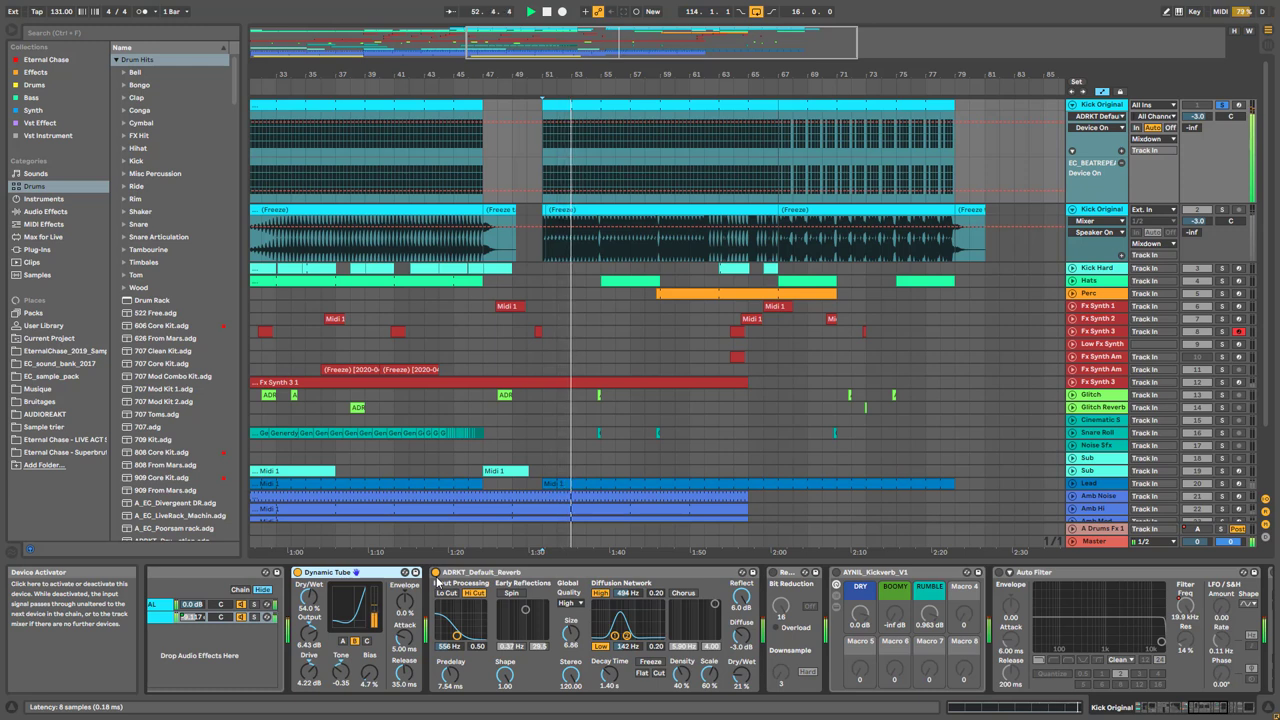
left_click(436, 576)
left_click(436, 574)
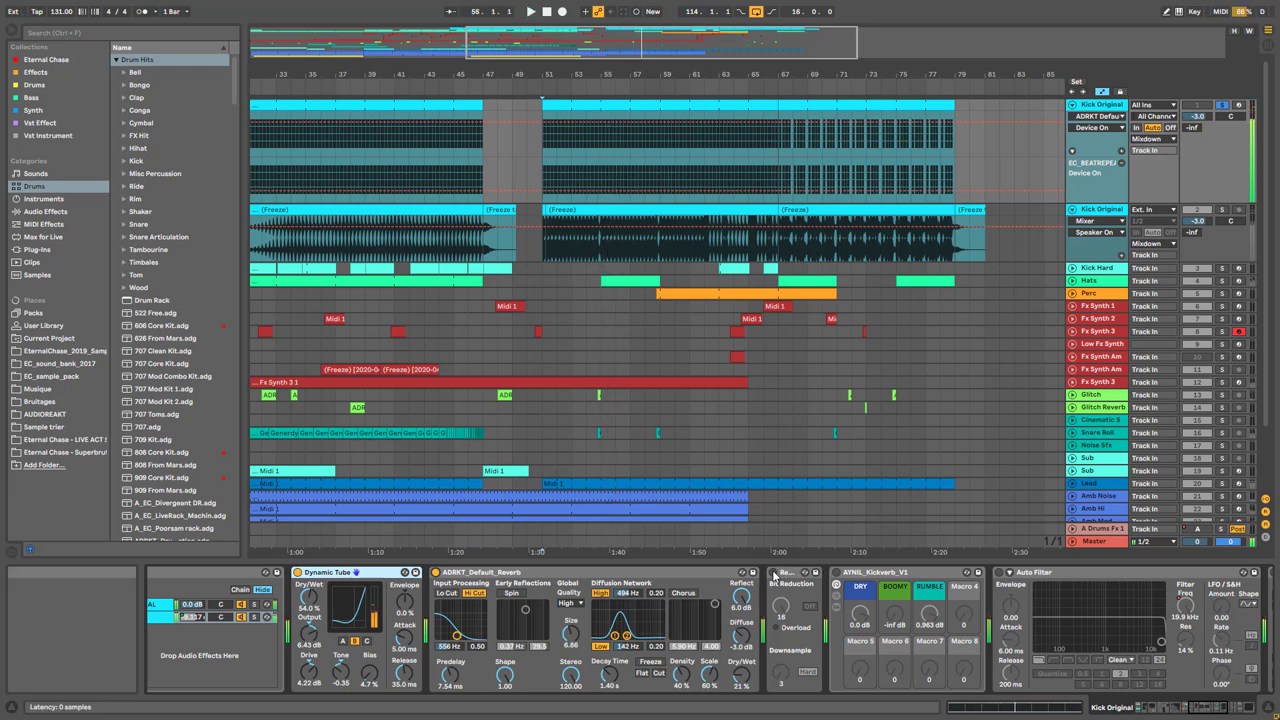
Turn on the Redux after the reverb while the kick plays from bar 51
left_click(779, 574)
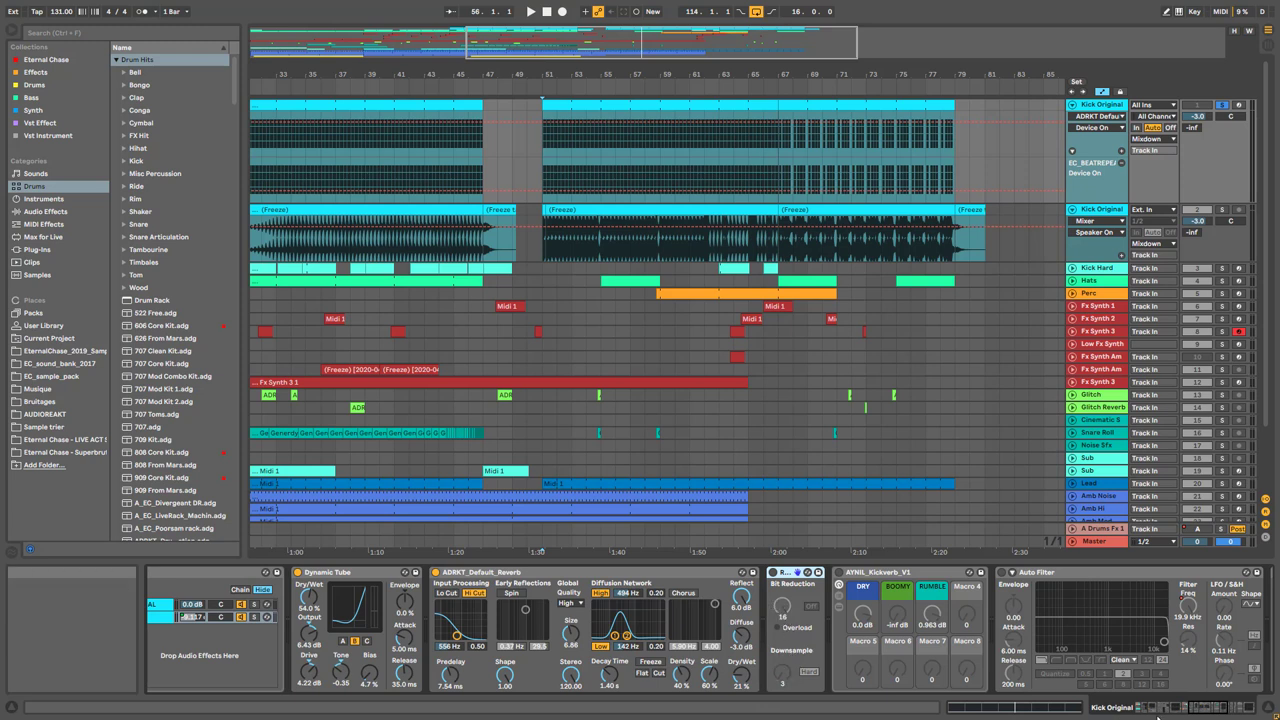
left_click(1219, 711)
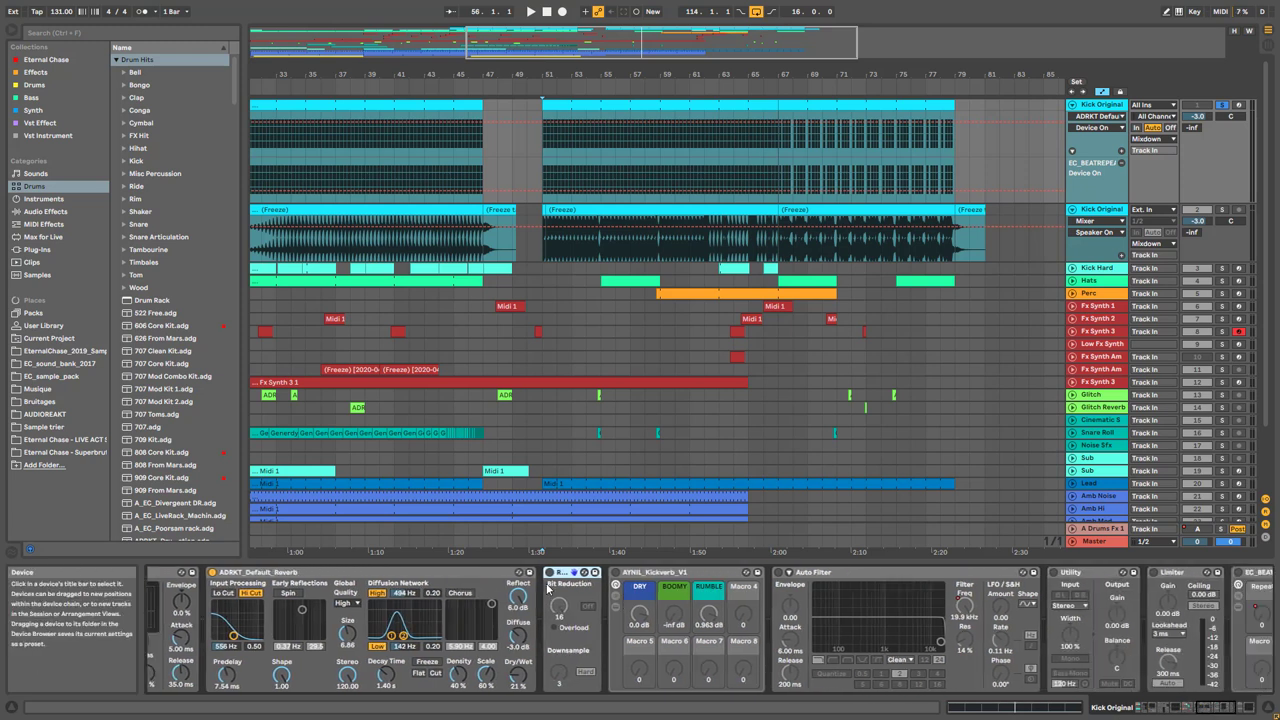
key("space")
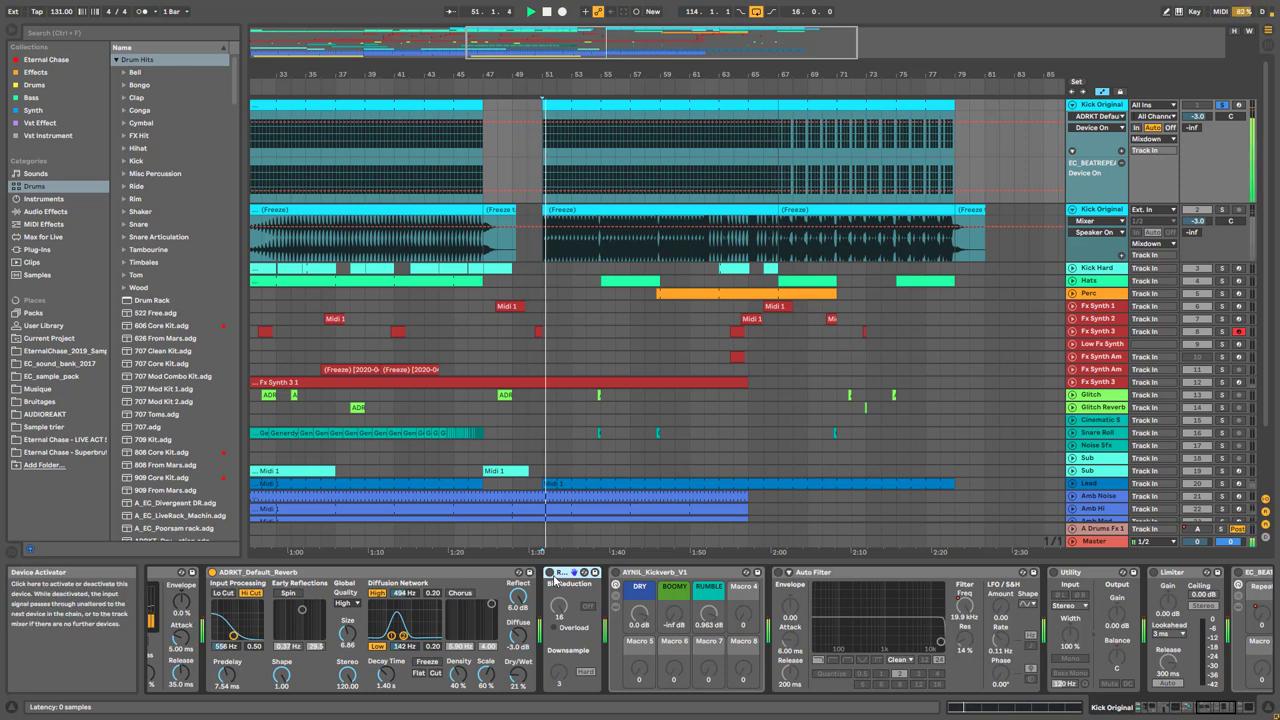
left_click(549, 572)
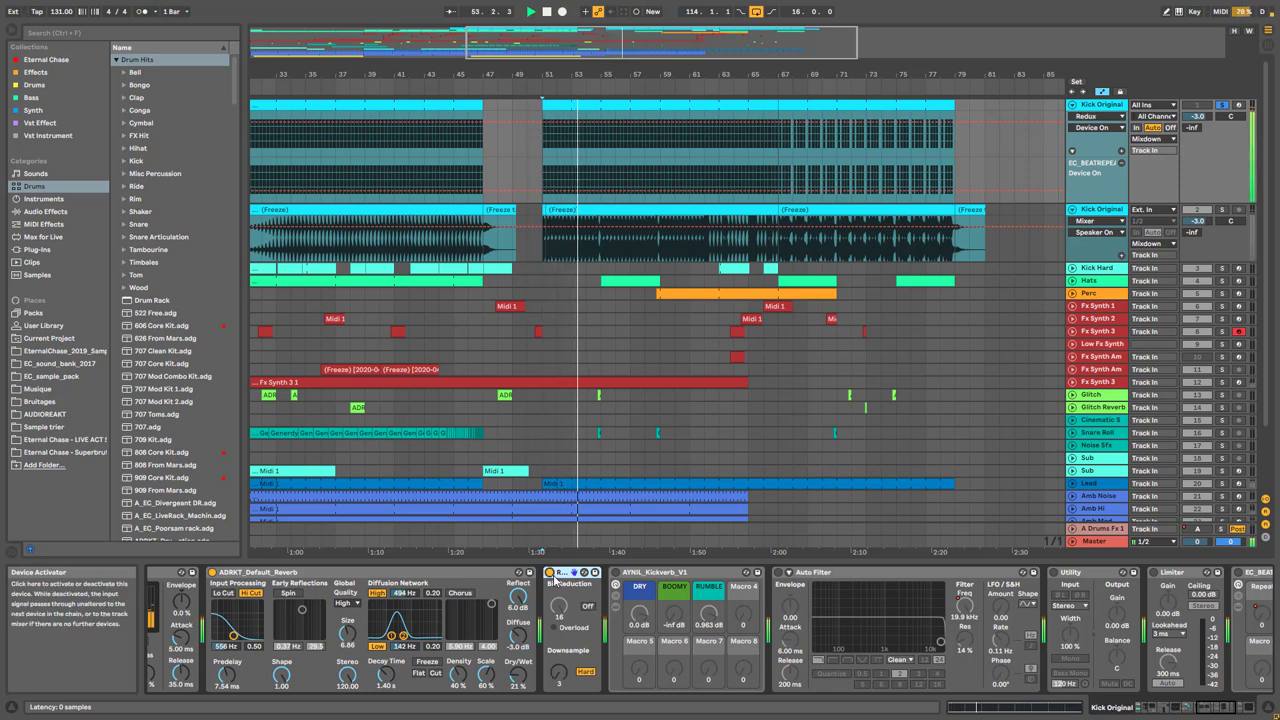
Switch the Redux off and on repeatedly during playback to compare the kick with and without it, leaving it on
left_click(551, 573)
left_click(551, 574)
left_click(551, 573)
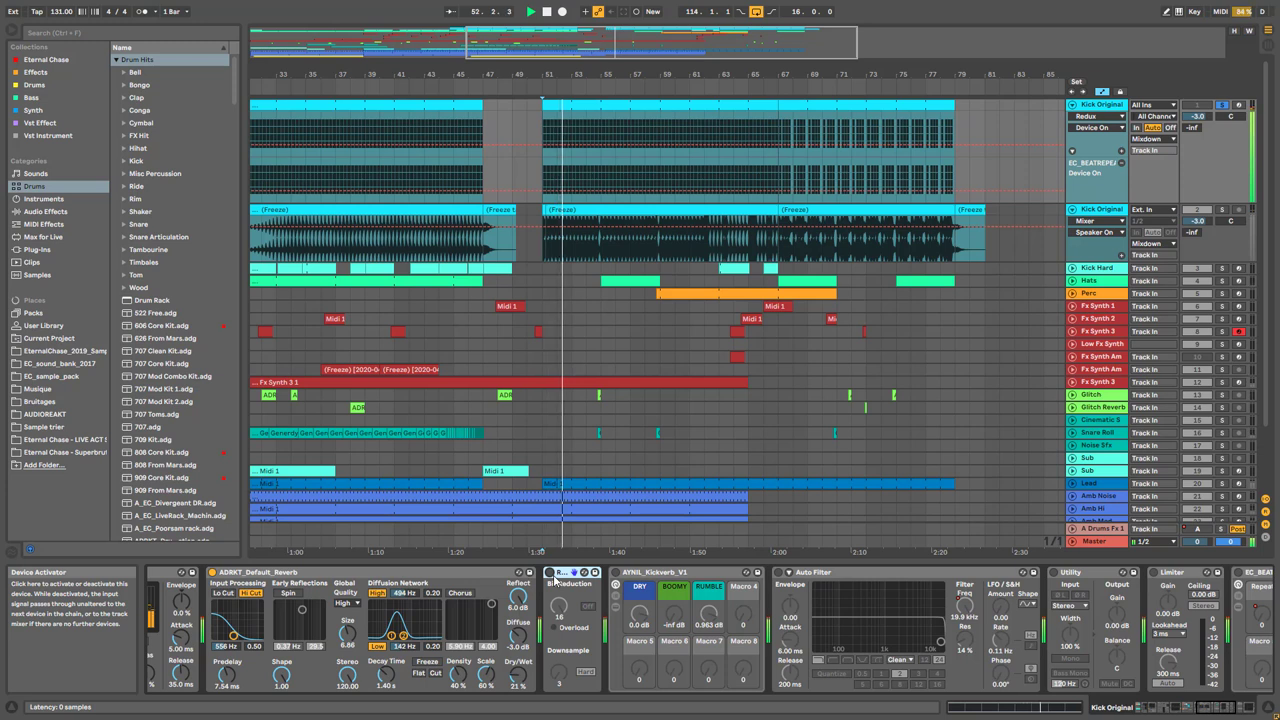
left_click(551, 573)
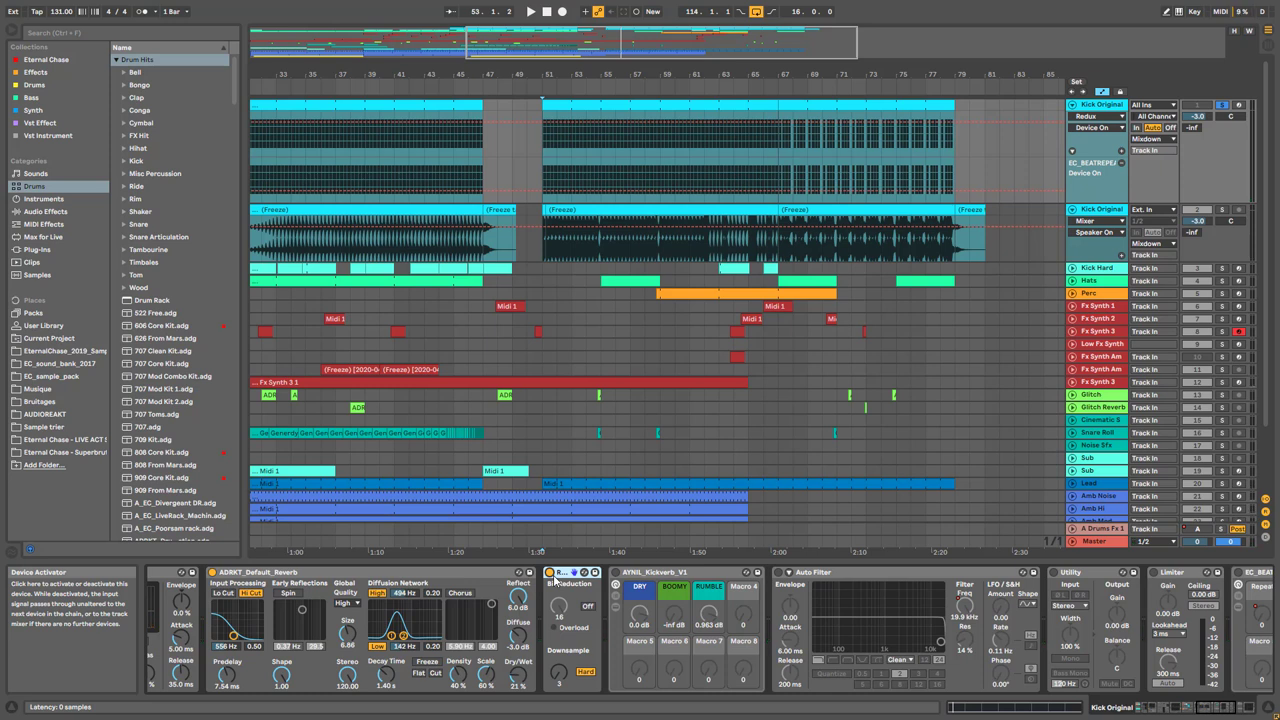
key("space")
left_click(549, 573)
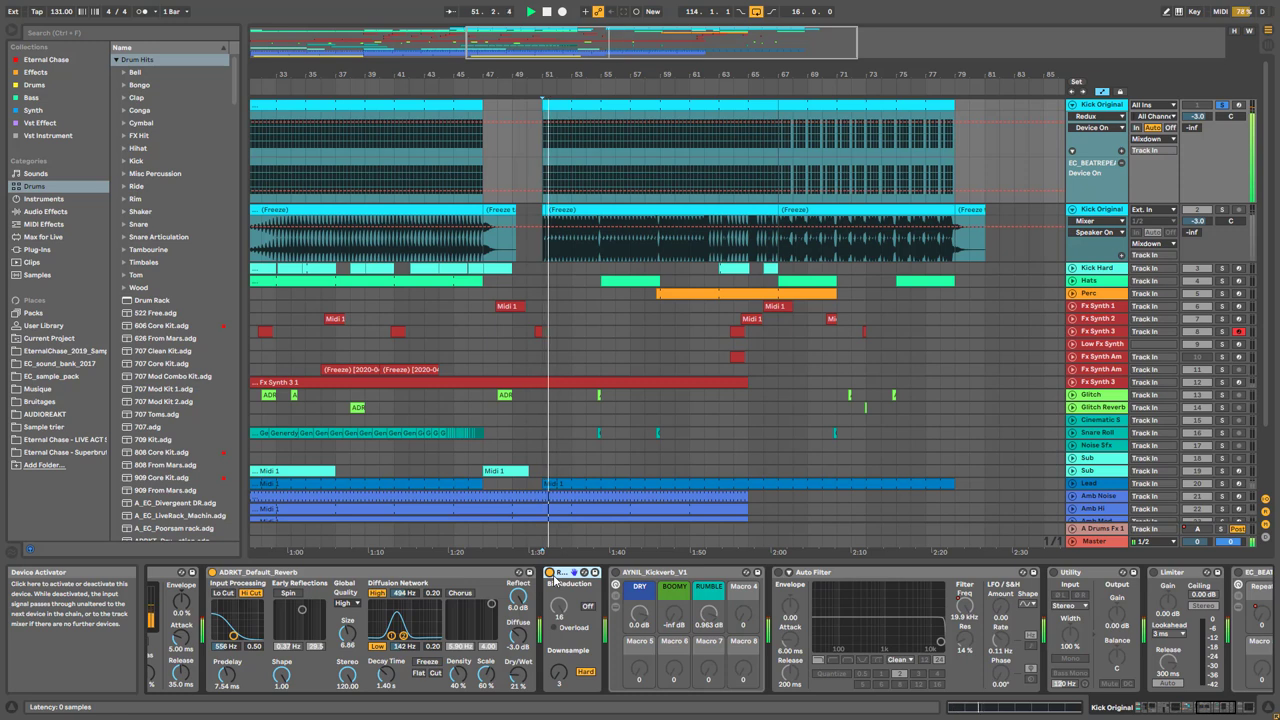
left_click(549, 573)
Turn on the AYNIL_Kickverb_V1 rack, show its rumble chain's devices and play the kick from bar 51
left_click(1221, 708)
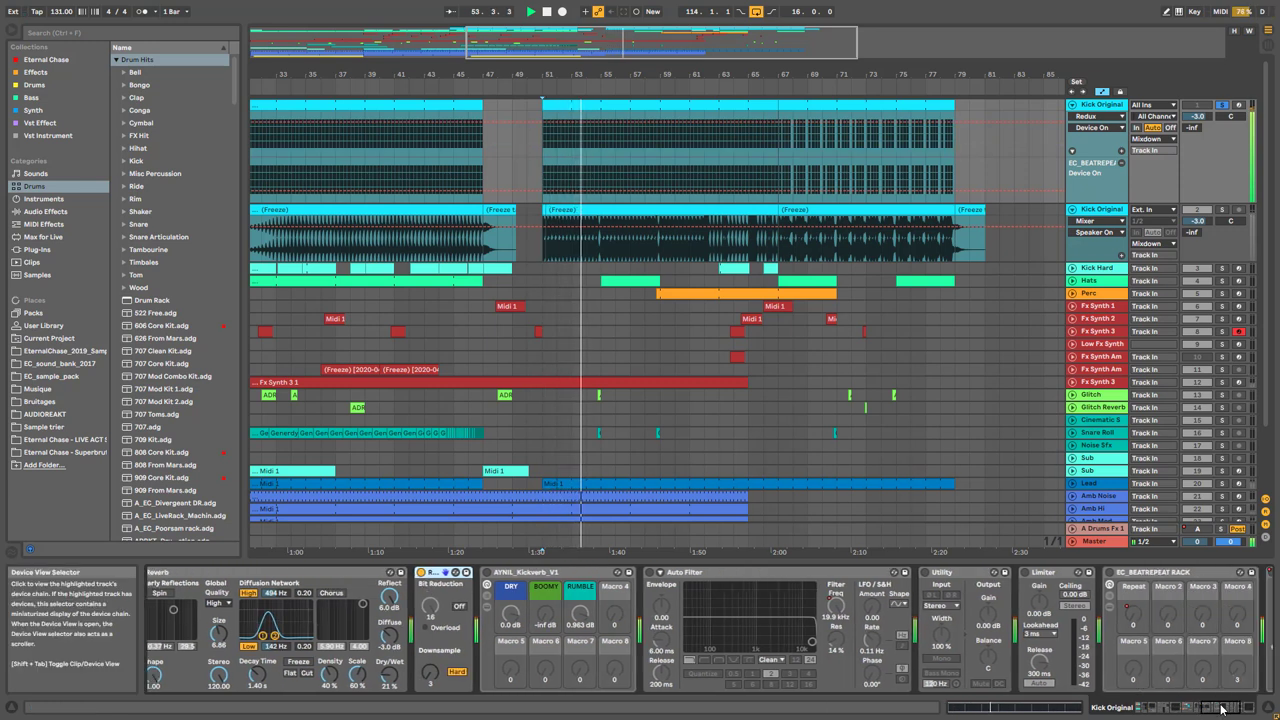
left_click(487, 608)
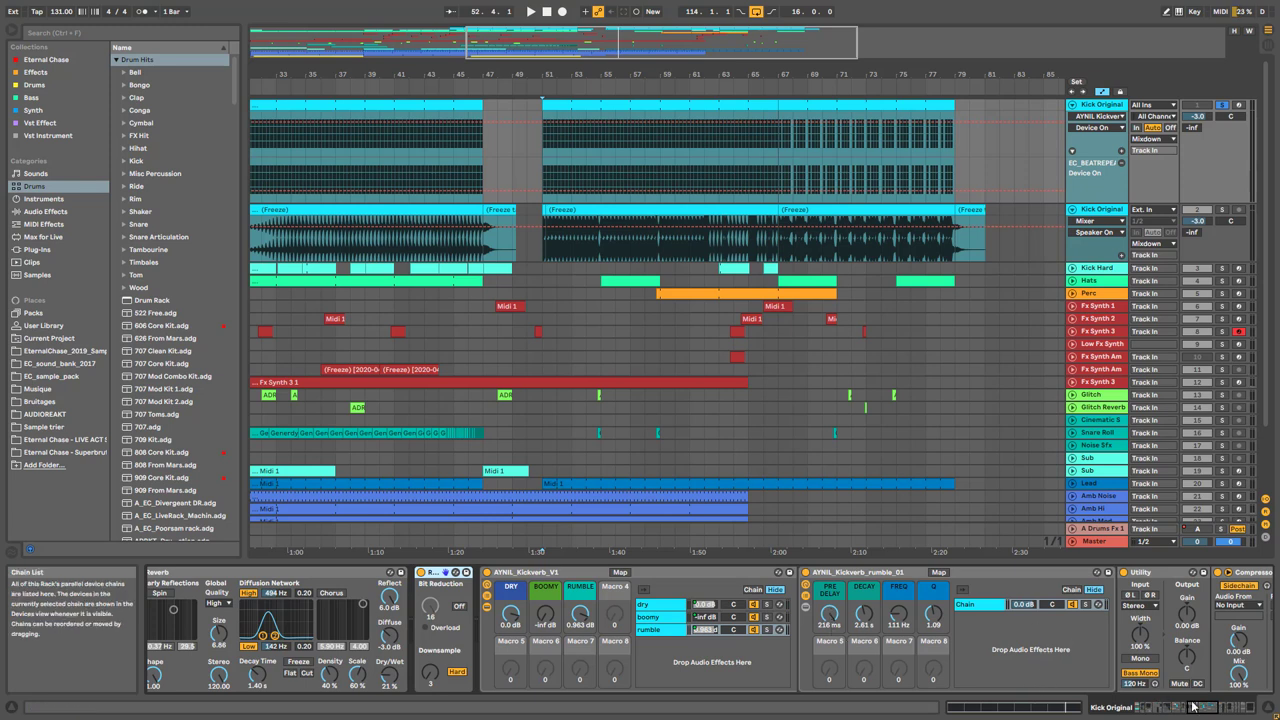
scroll(1056, 694, "right", 5)
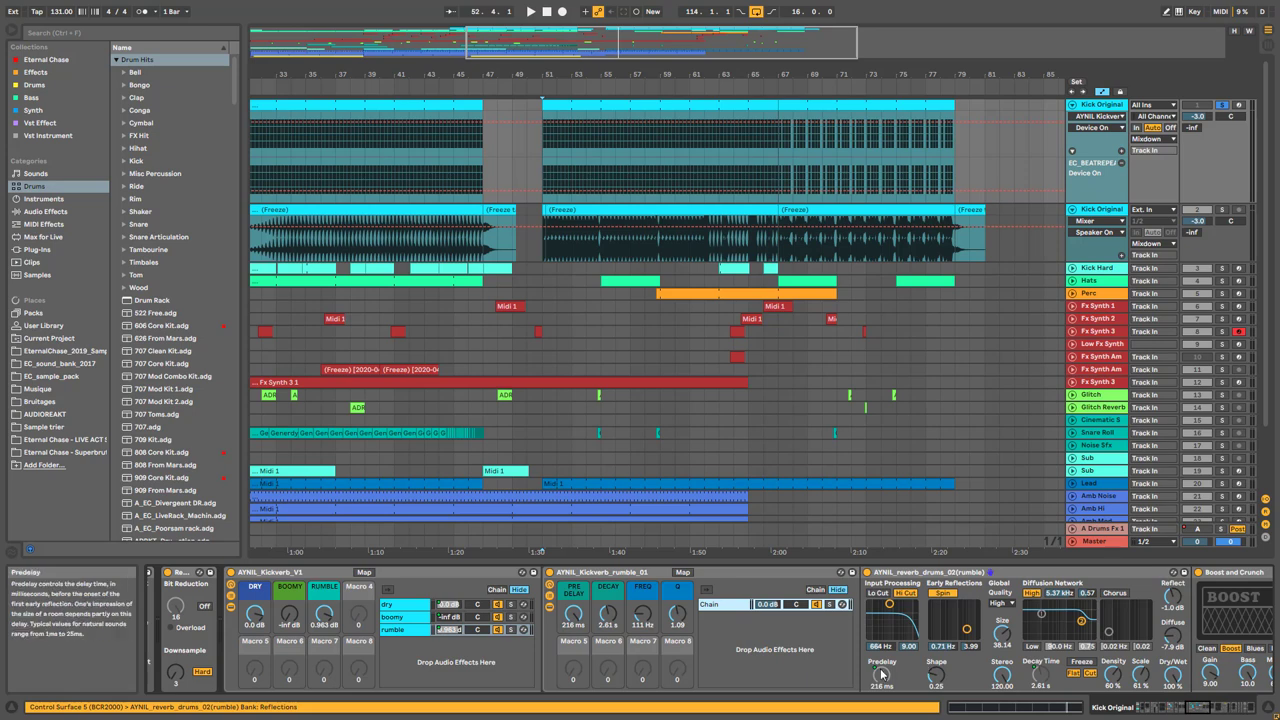
key("space")
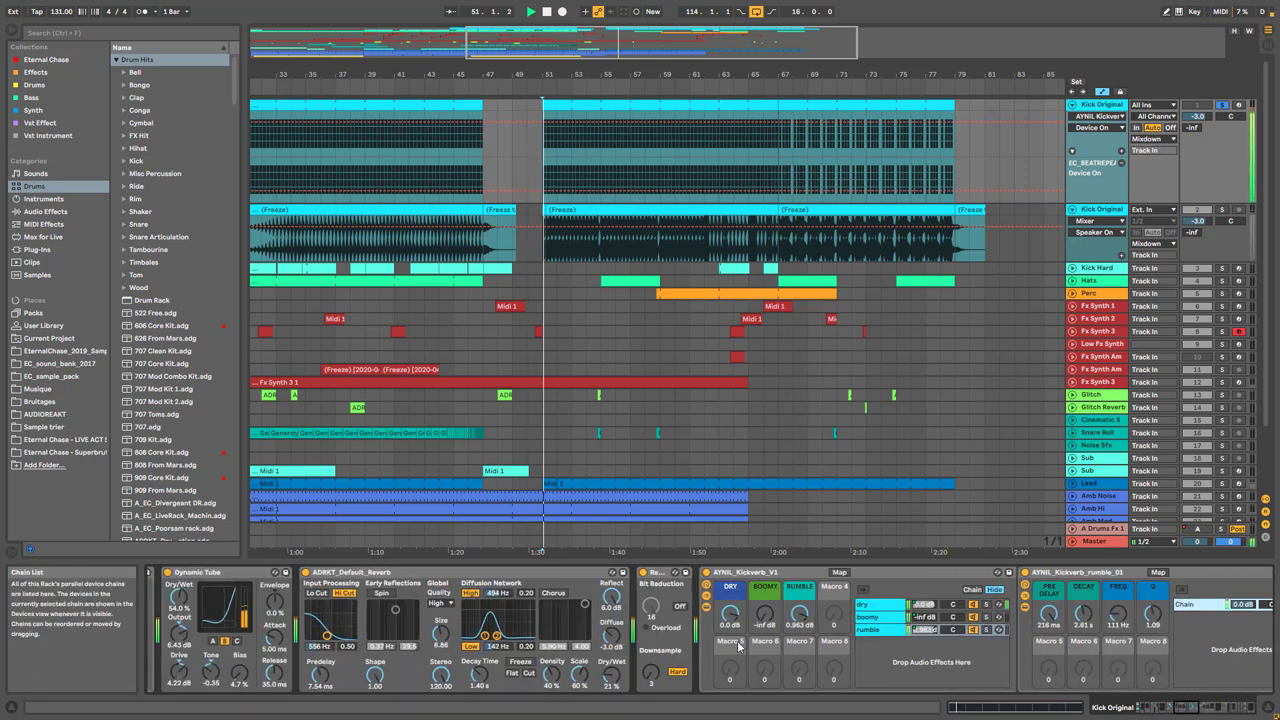
Try the Kickverb's RUMBLE macro at 6.0 dB and the rumble rack's PRE DELAY at 0.50 ms during playback, undoing each change
left_click_drag(787, 622, 787, 700)
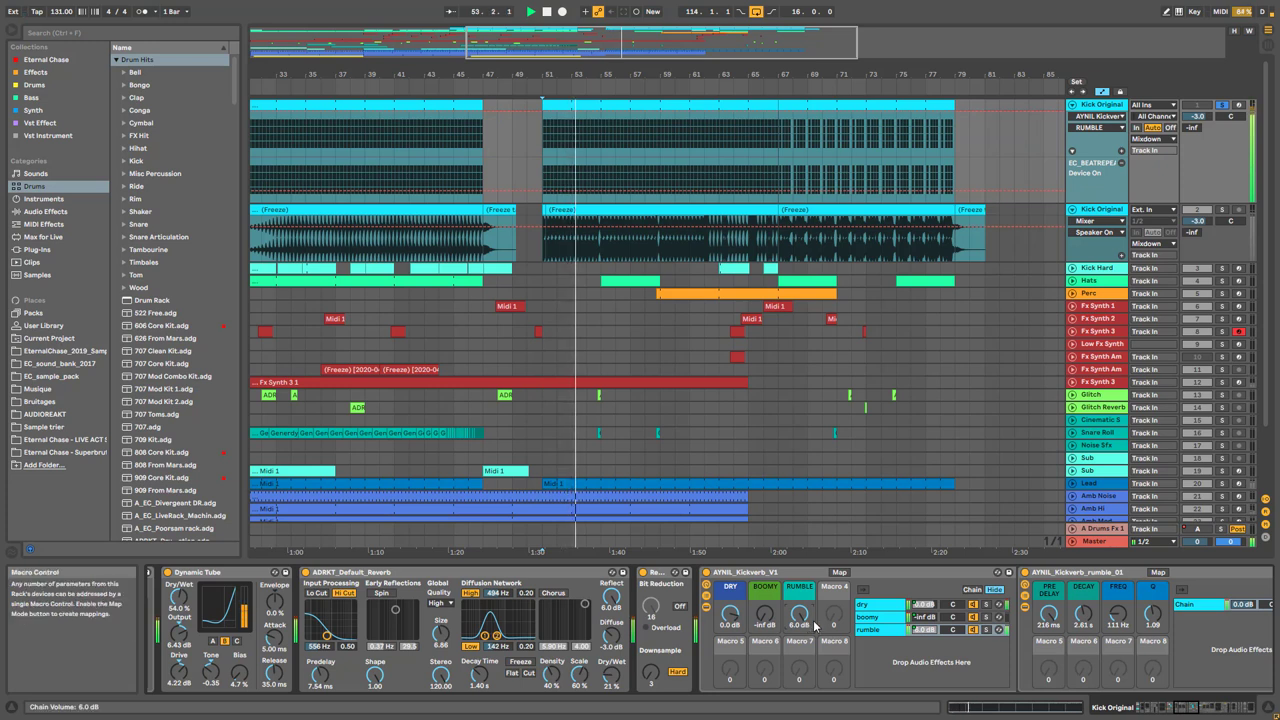
key("ctrl+z")
left_click_drag(1048, 625, 1048, 665)
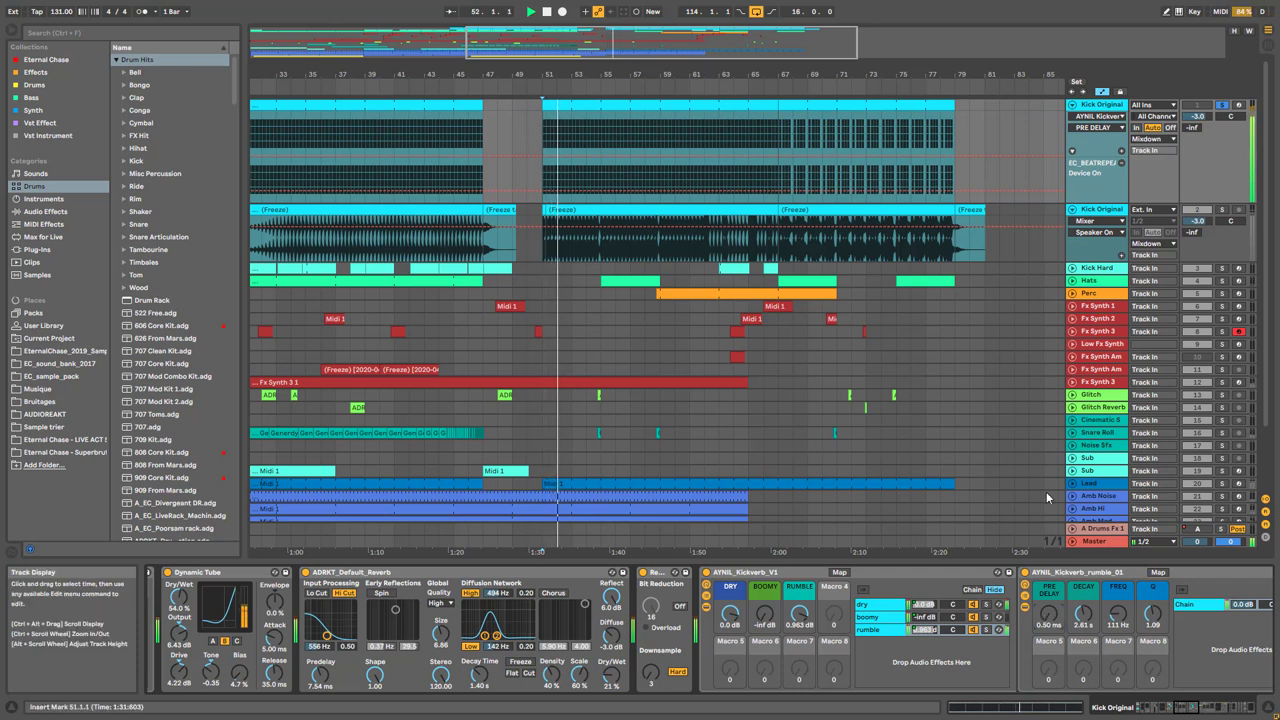
key("ctrl+z")
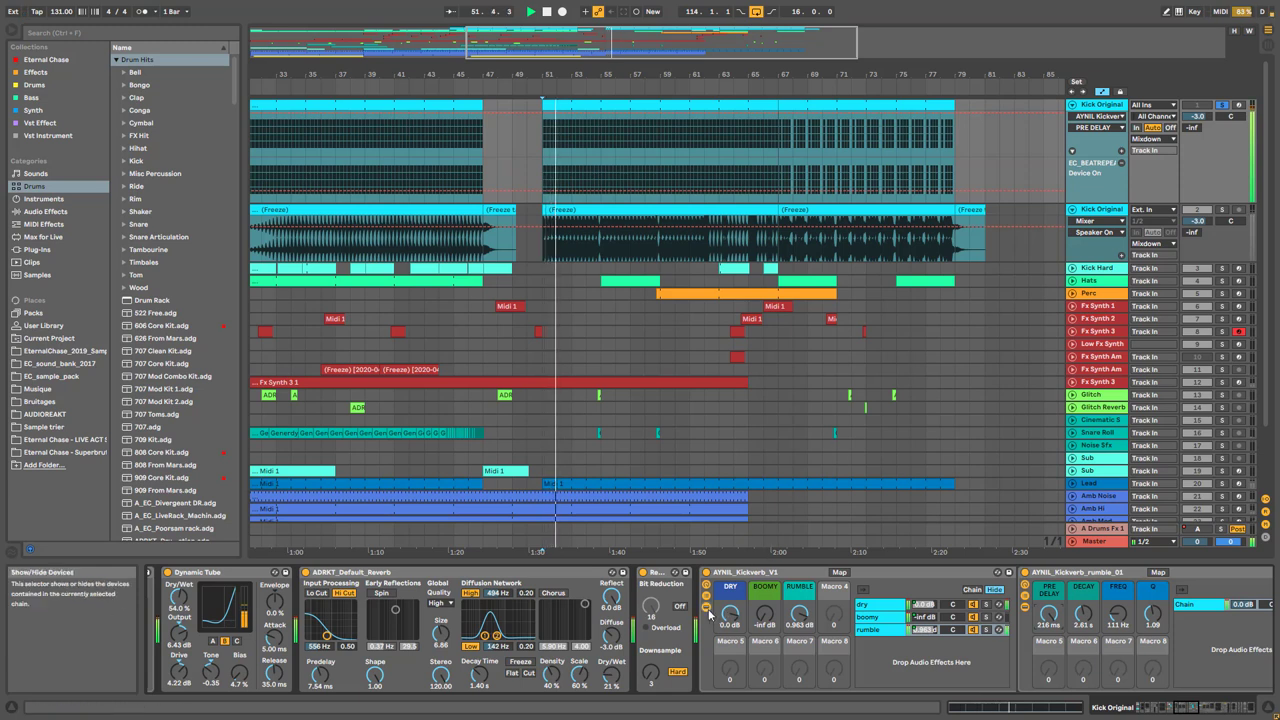
Hide the devices inside AYNIL_Kickverb_V1 and turn on the Auto Filter, Utility, Limiter and EC_BEATREPEAT RACK after it
left_click(707, 598)
left_click(707, 598)
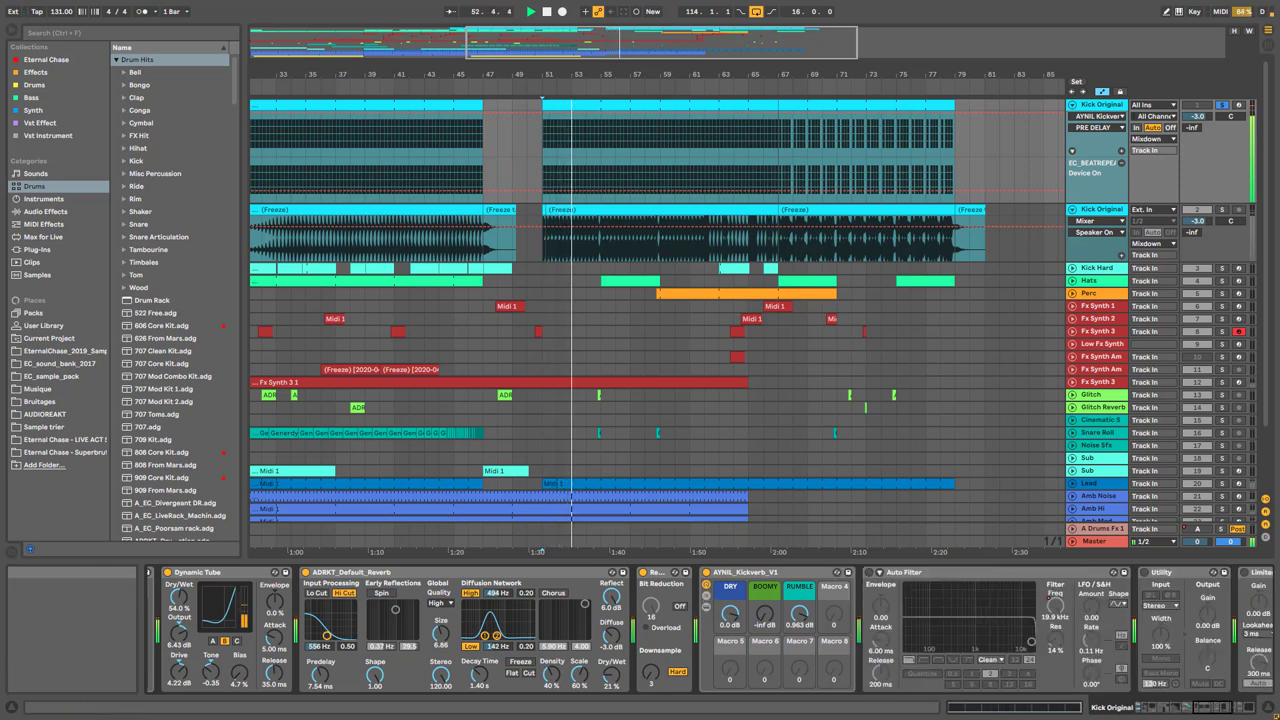
left_click(1167, 706)
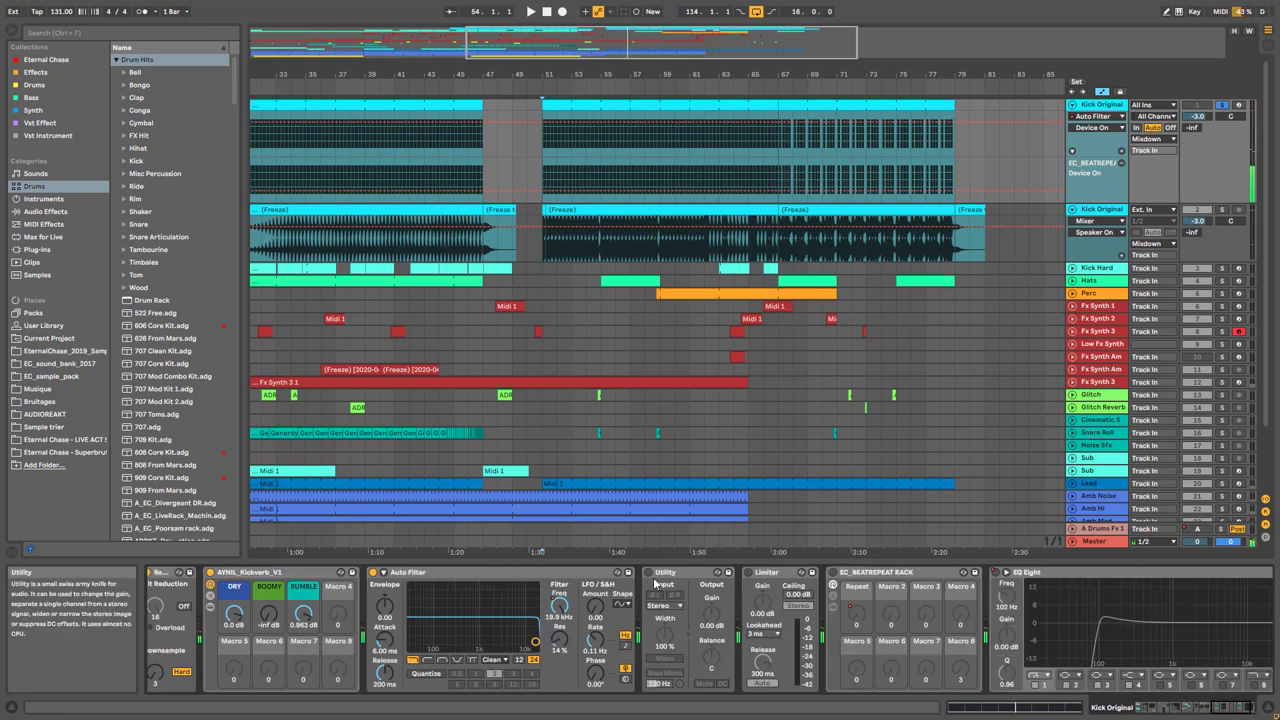
left_click(749, 572)
left_click(833, 572)
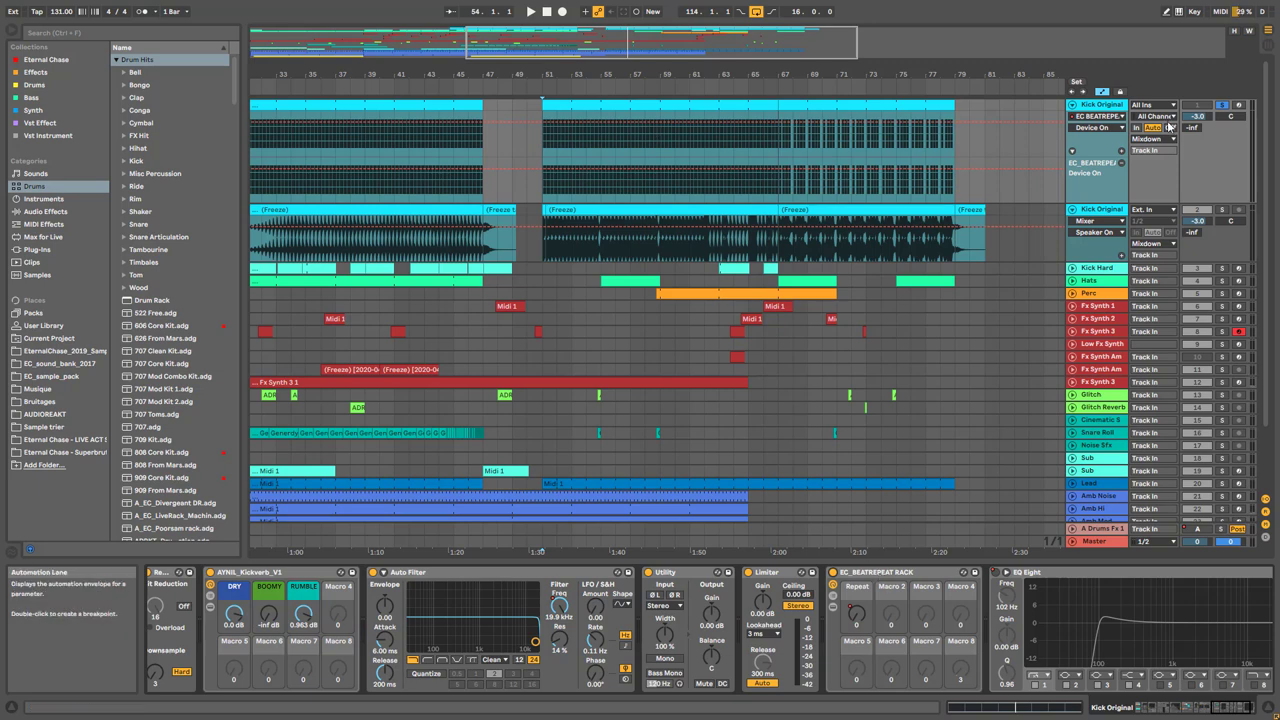
Play the soloed kick from bar 29 to hear the Auto Filter's frequency automation, with the end of the device chain in view
scroll(600, 630, "up", 3)
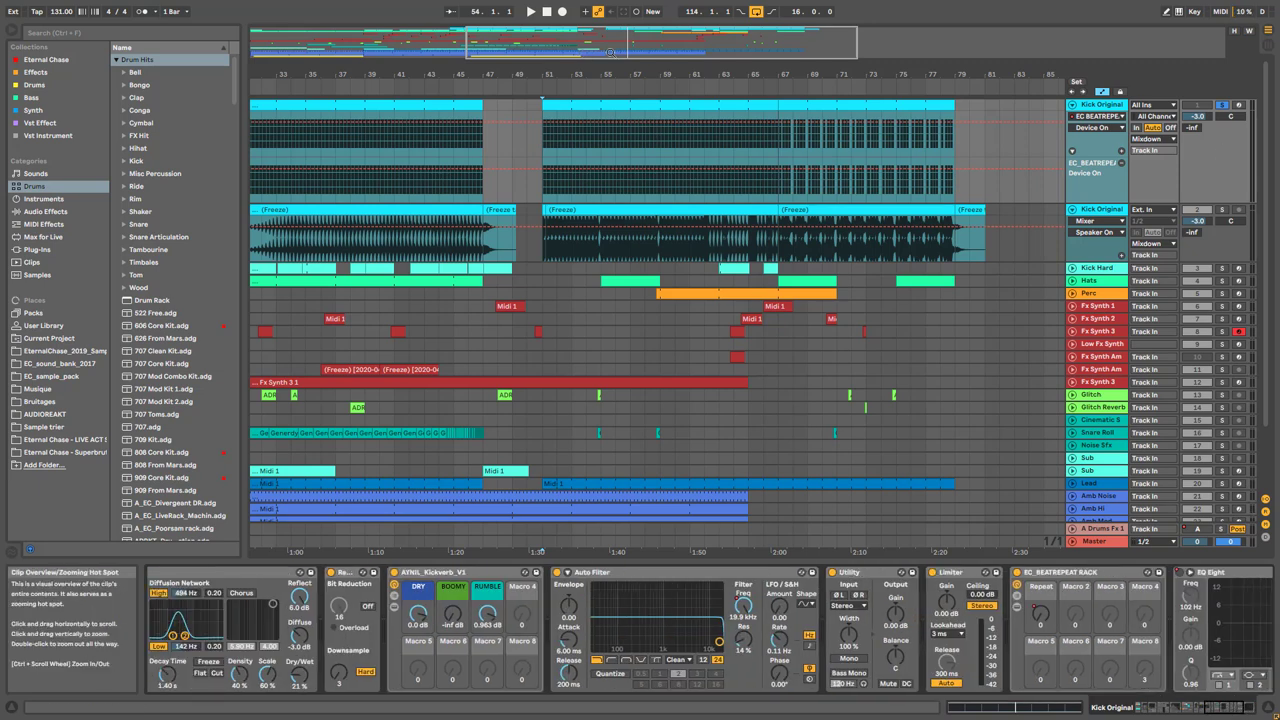
left_click_drag(610, 52, 466, 52)
left_click(531, 196)
key("space")
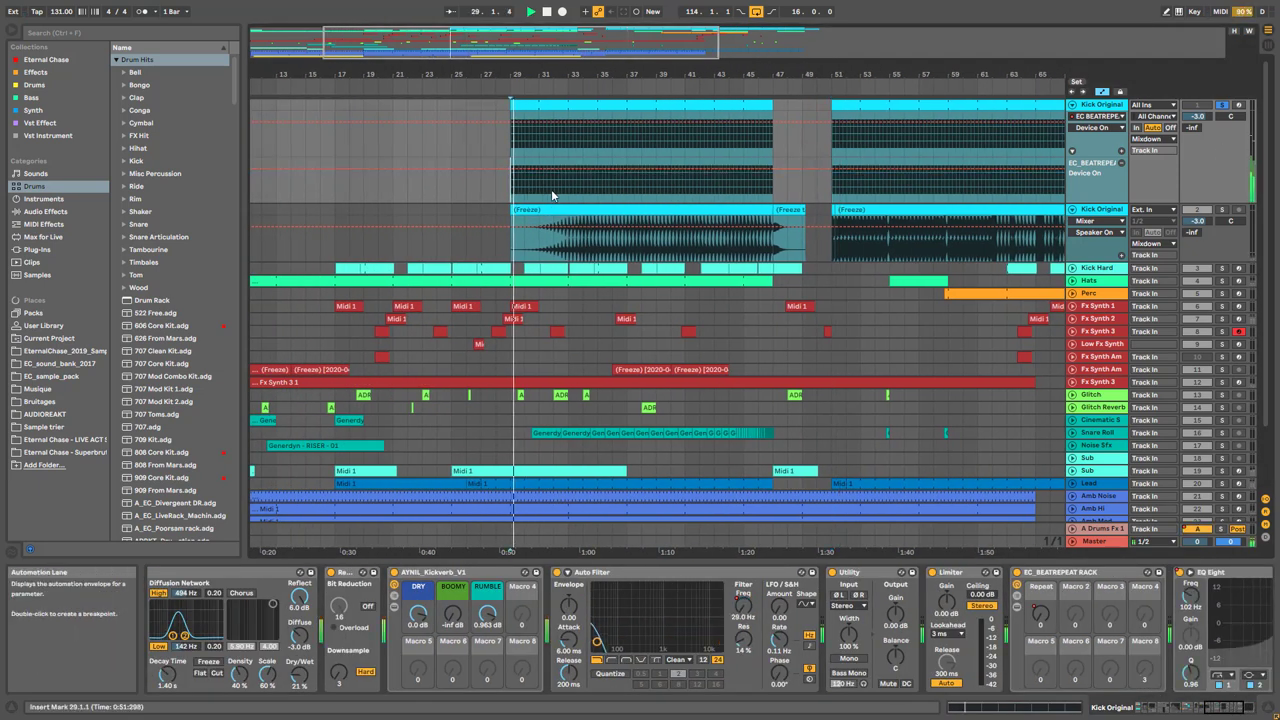
left_click(1242, 706)
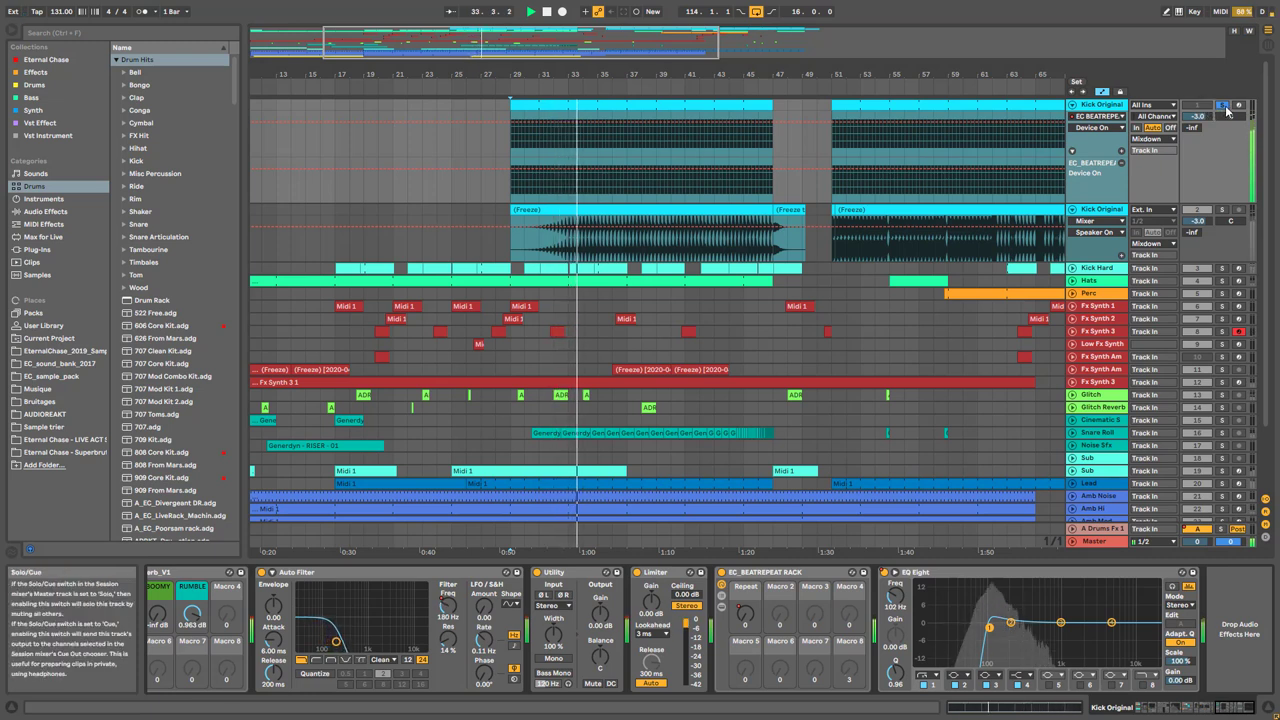
Show the devices inside EC_BEATREPEAT RACK and select the first Slap Back
left_click(721, 607)
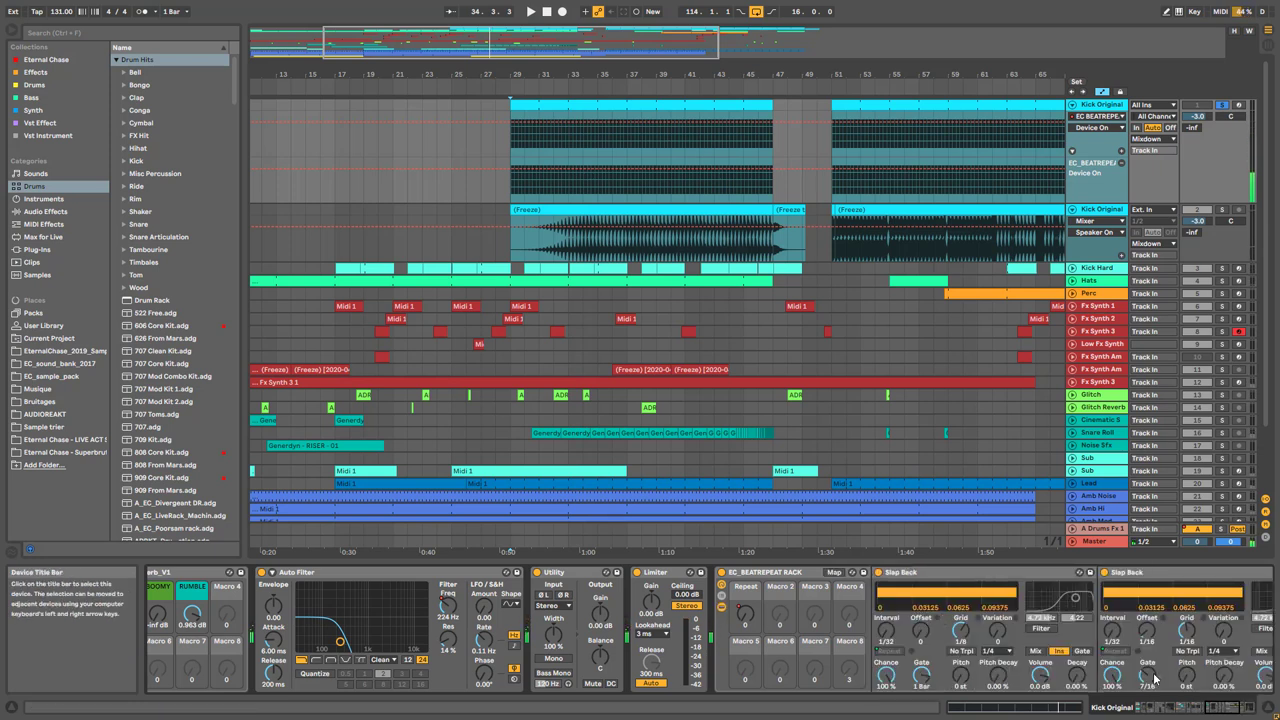
scroll(788, 584, "down", 3)
left_click(792, 575)
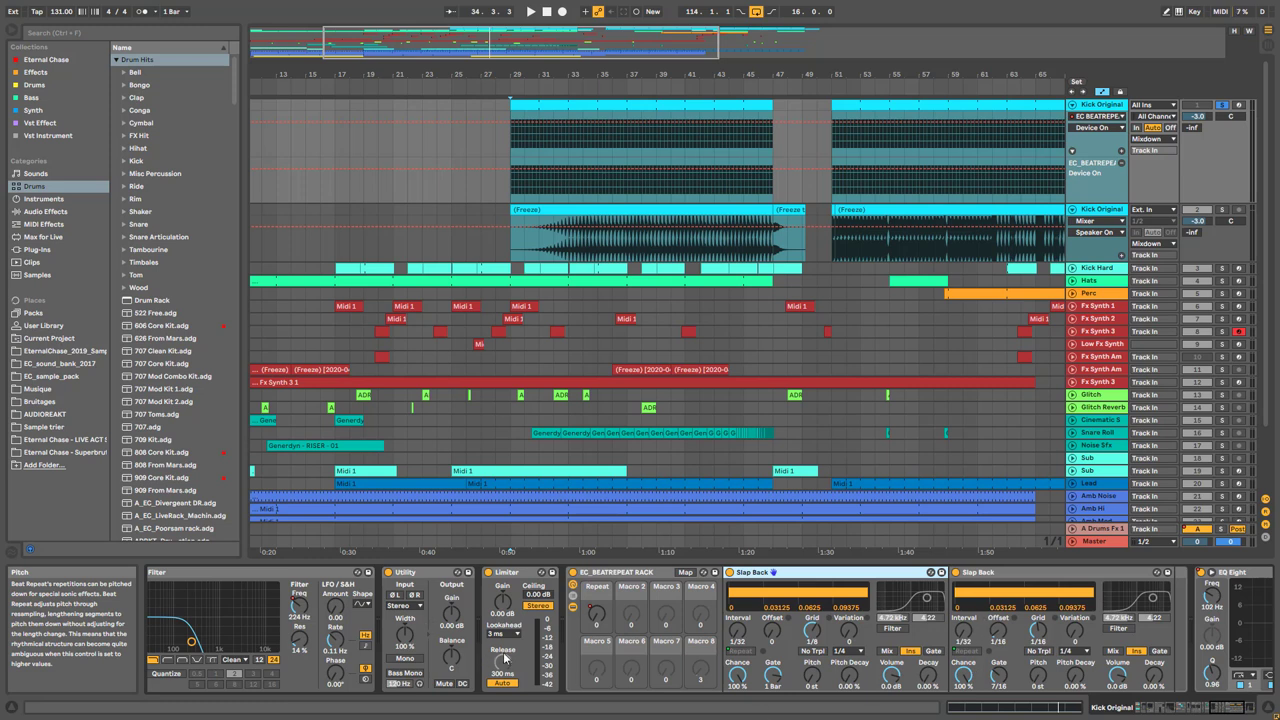
Raise the EC_BEATREPEAT RACK's Repeat macro to 13 and on to 40, and hide the rack's devices
left_click_drag(594, 616, 591, 612)
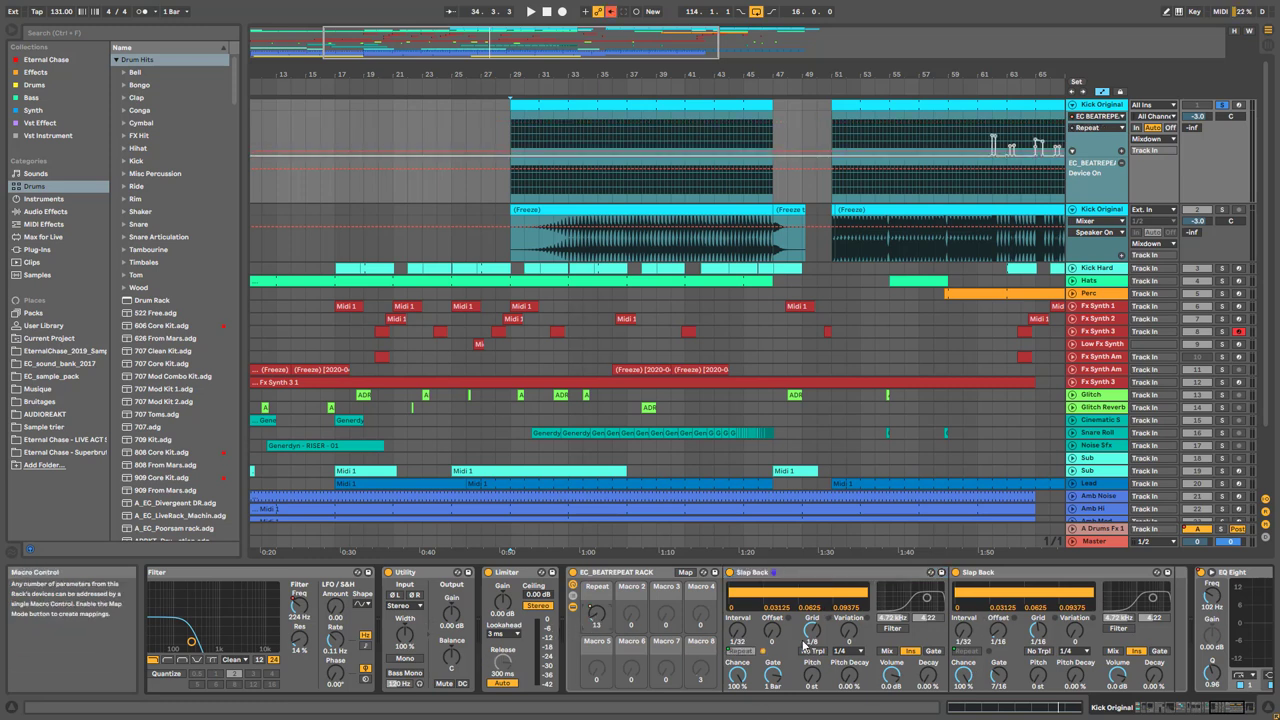
left_click_drag(596, 612, 596, 590)
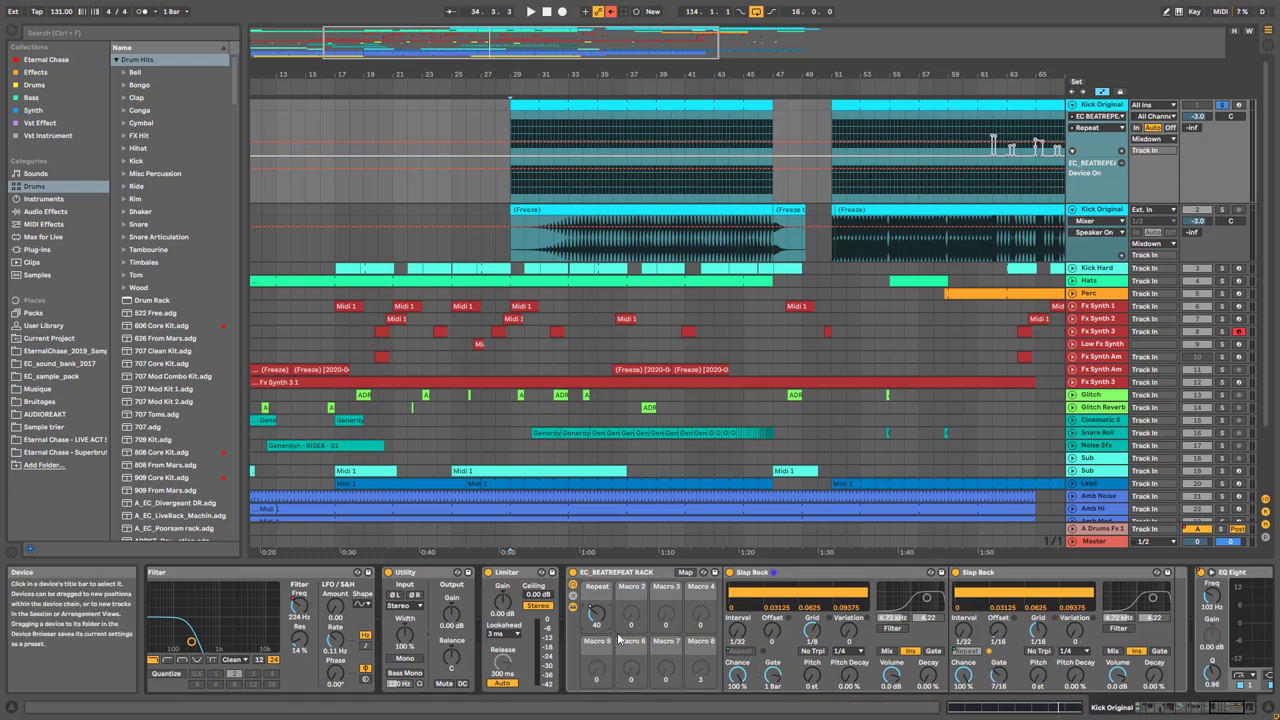
left_click(572, 607)
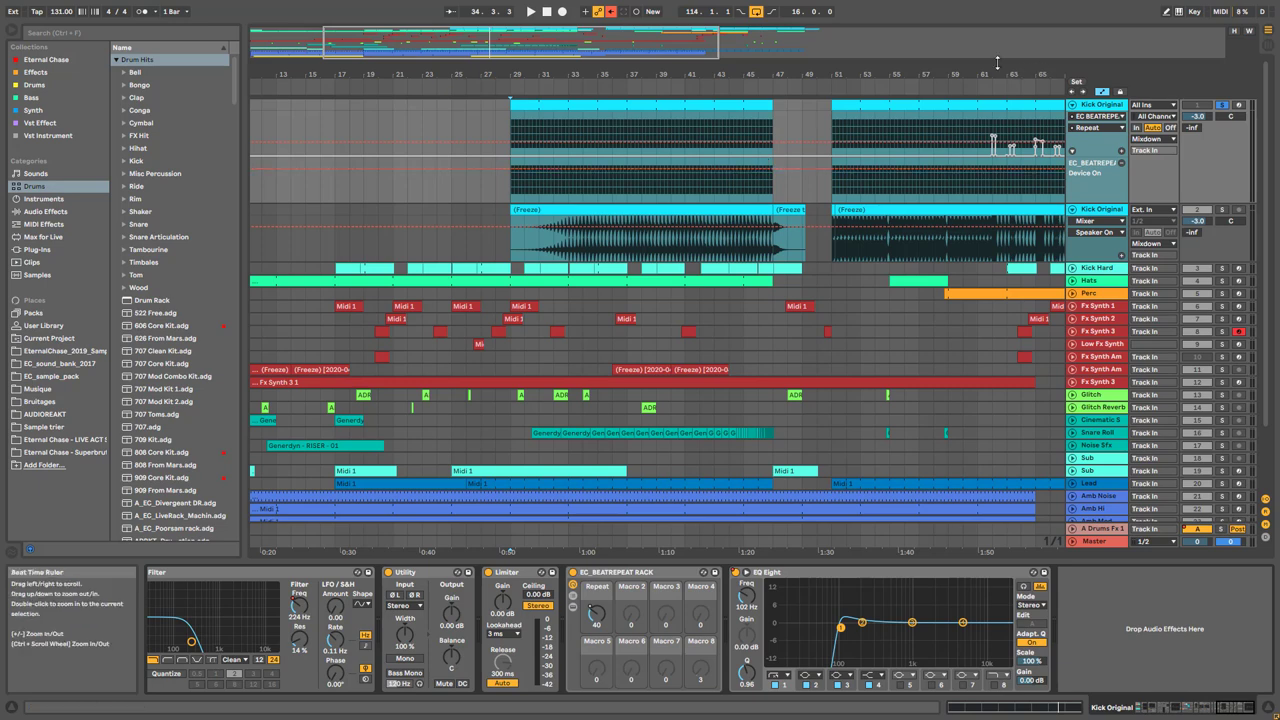
Play the kick from bar 62, re-enable the overridden Repeat automation and play again from 60.3.1 to hear the beat repeats
left_click_drag(662, 50, 668, 118)
left_click(610, 185)
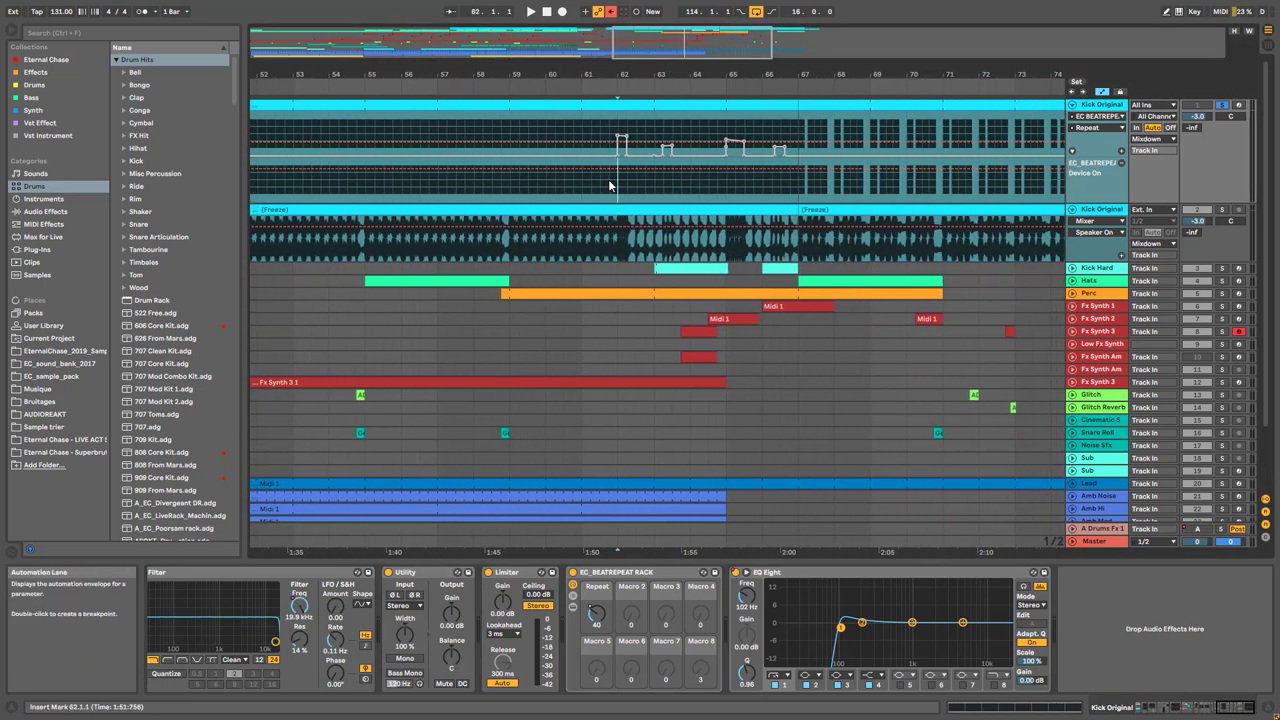
mouse_move(700, 45)
left_mouse_down()
mouse_move(700, 33)
mouse_move(692, 45)
left_mouse_up()
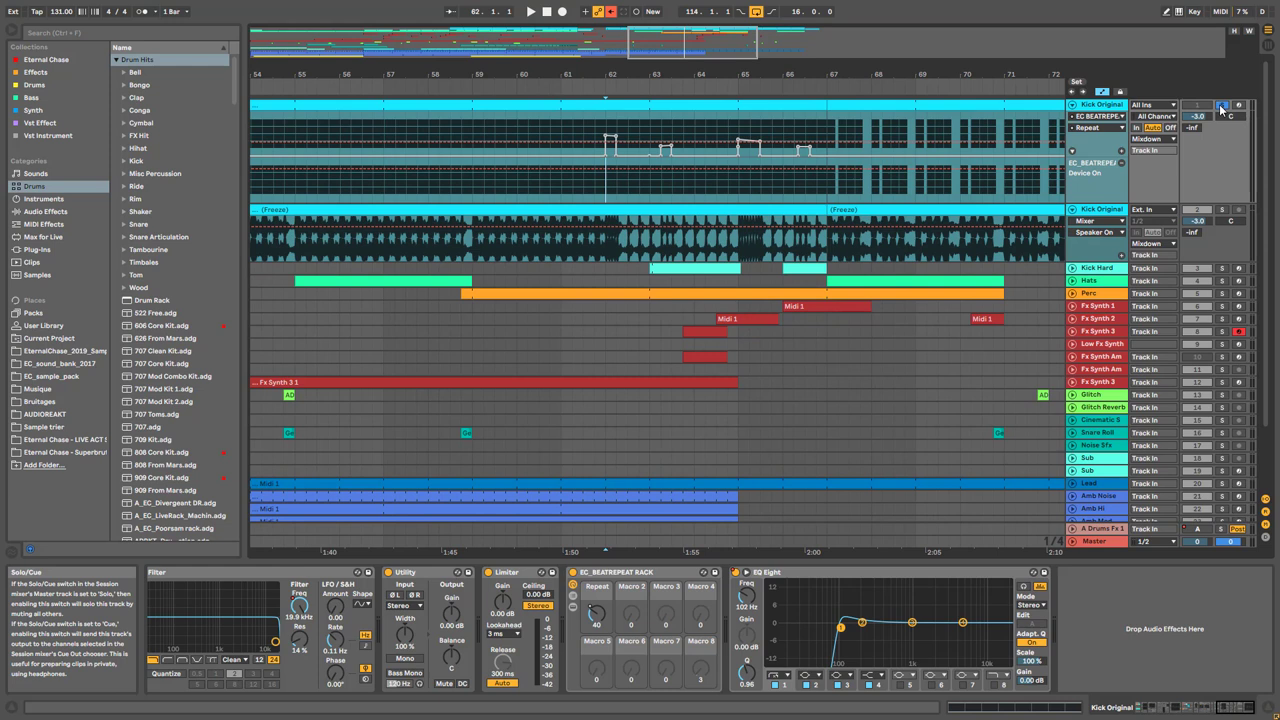
key("space")
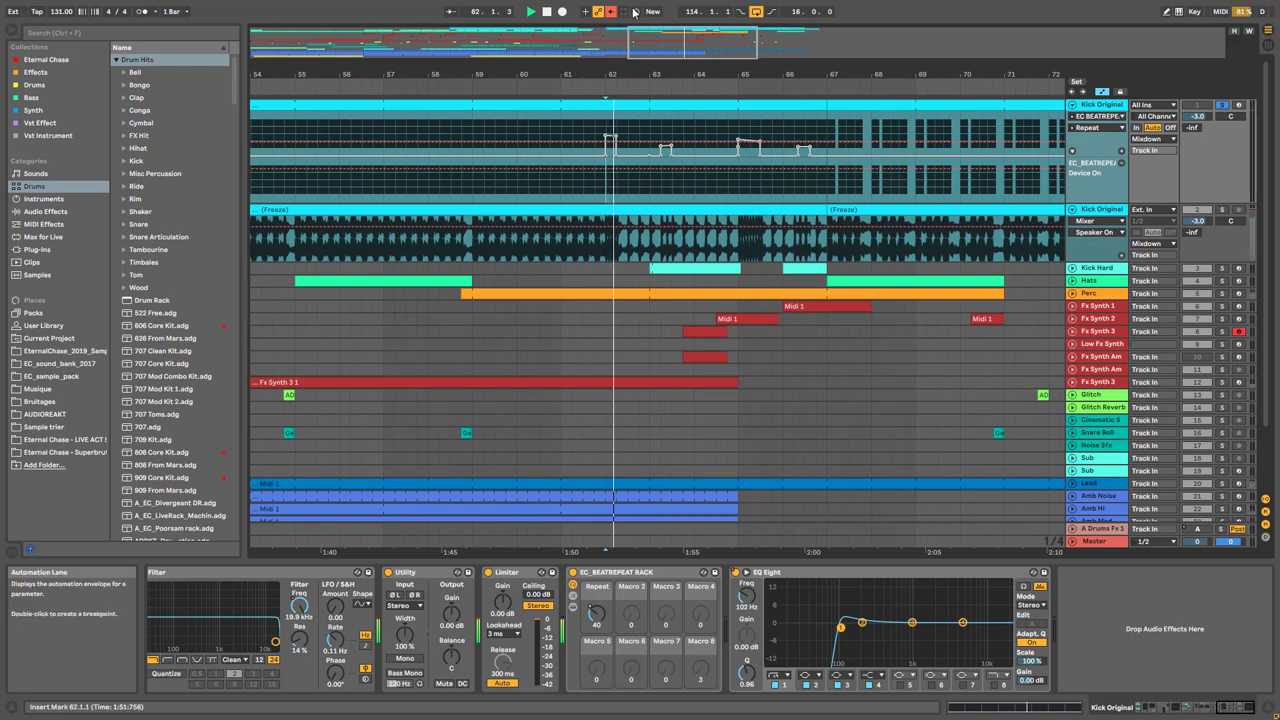
left_click(541, 190)
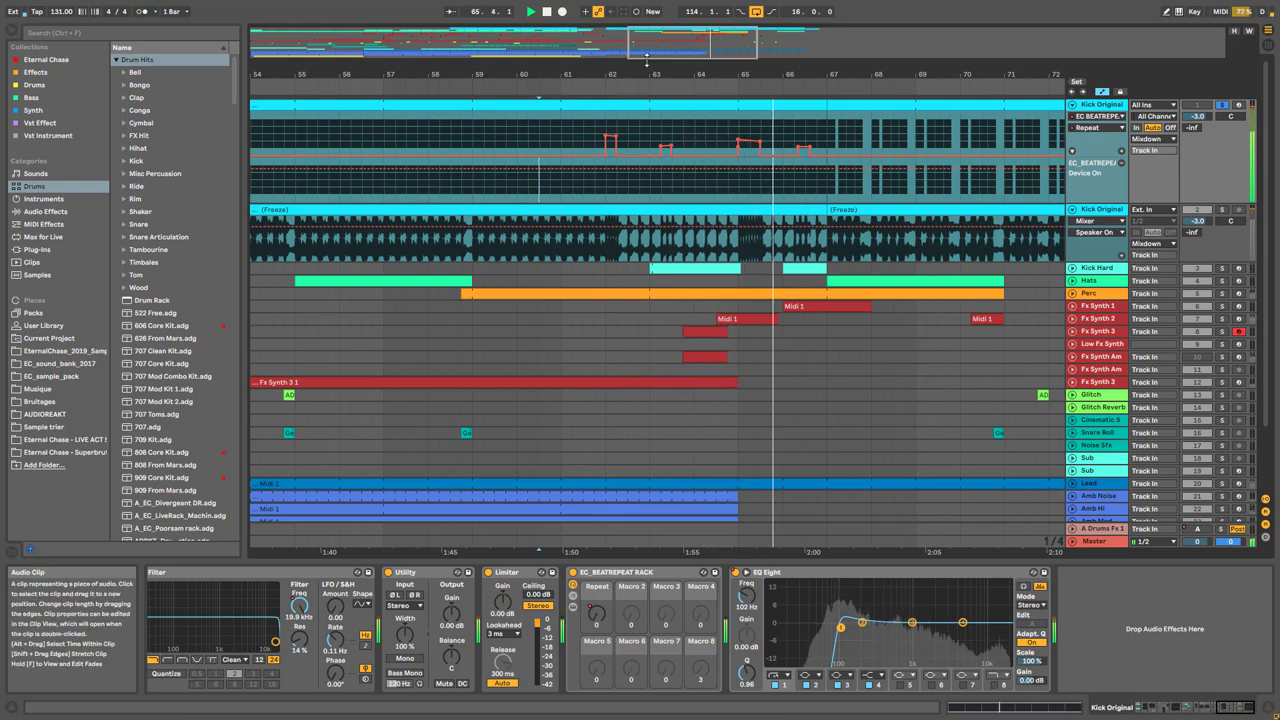
Inspect the kick's Repeat automation between bars 62 and 67 up close and play it from bar 63
left_click_drag(700, 40, 628, 107)
mouse_move(526, 143)
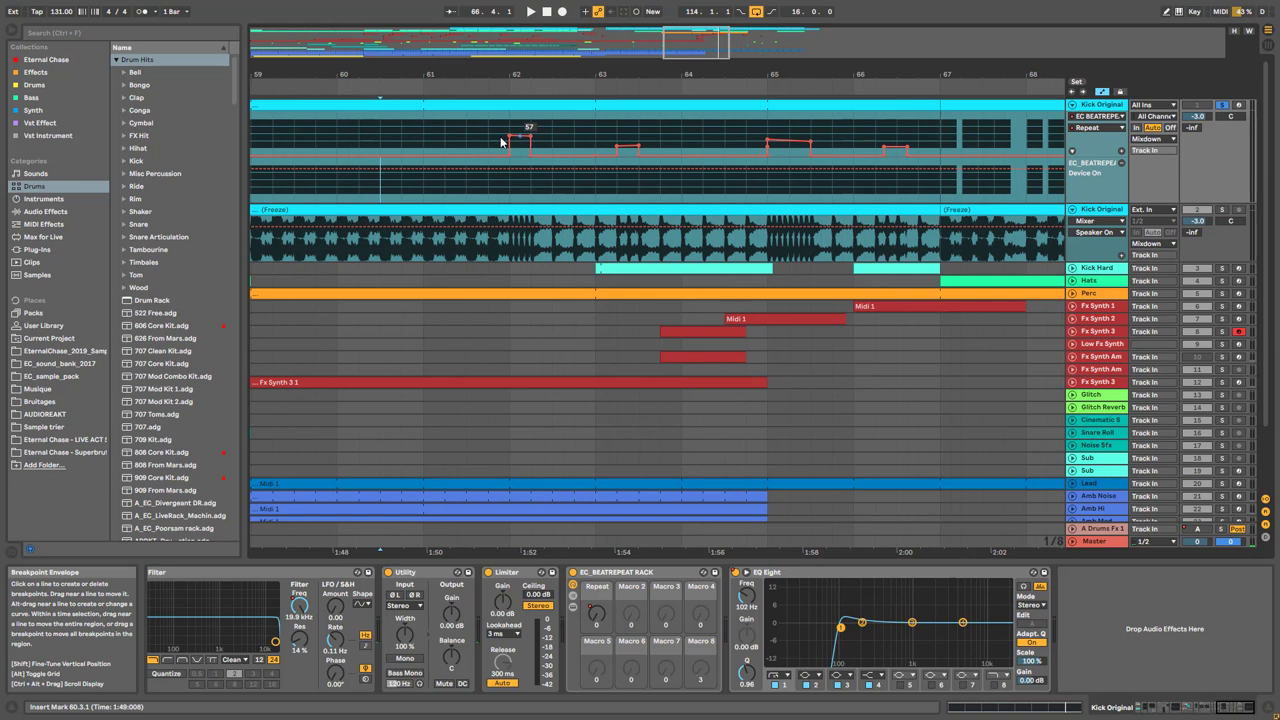
left_click_drag(526, 140, 520, 133)
left_click(600, 147)
key("space")
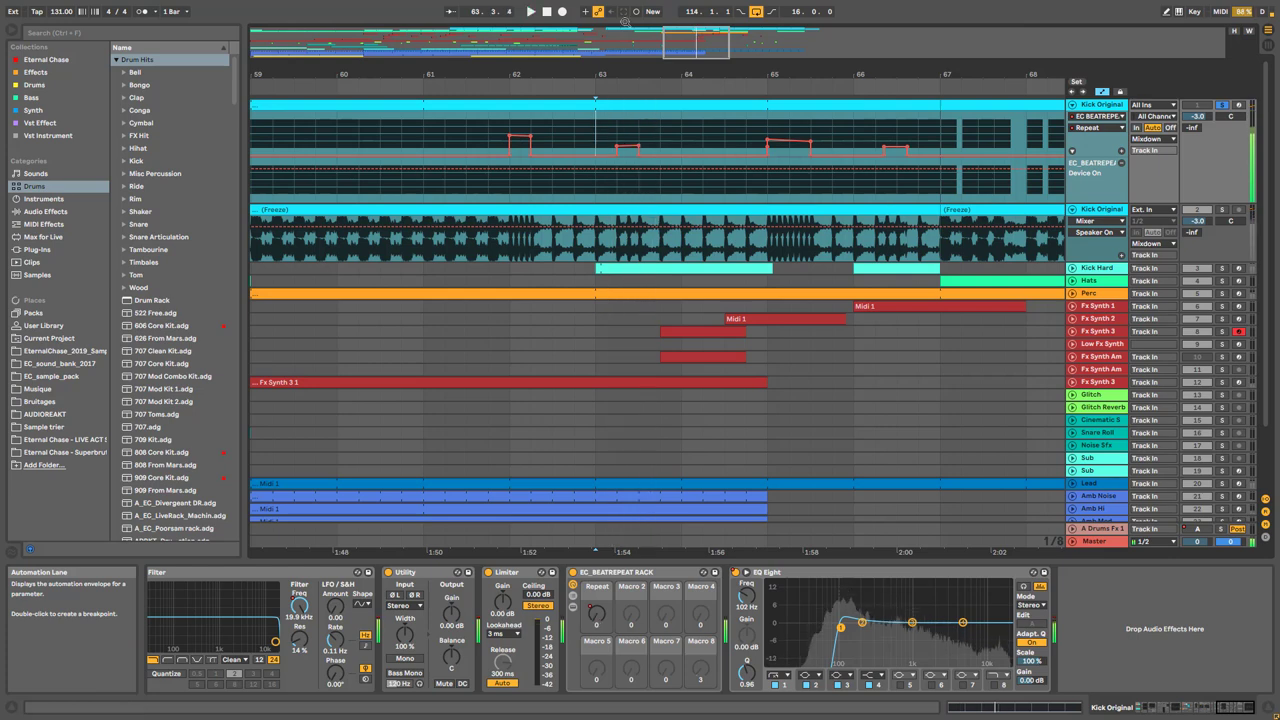
Fold the first Kick Original track and show the Master track's devices
left_click_drag(728, 60, 706, 45)
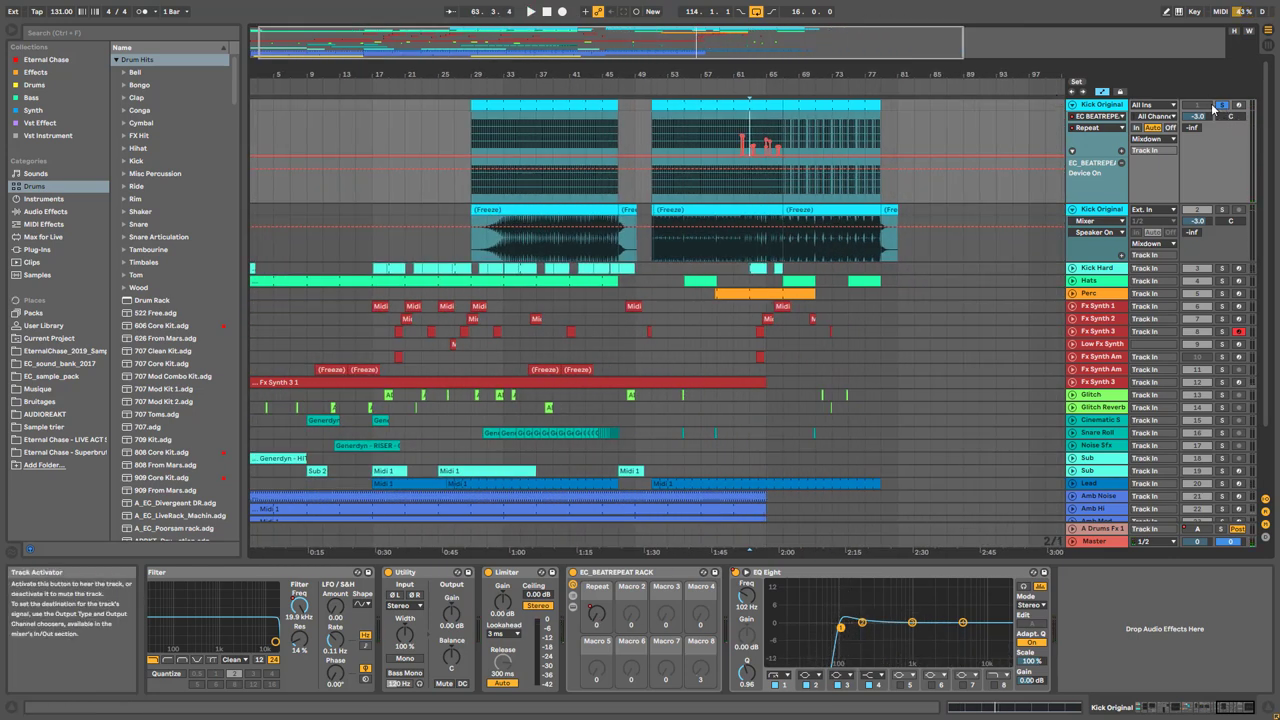
left_click(1072, 104)
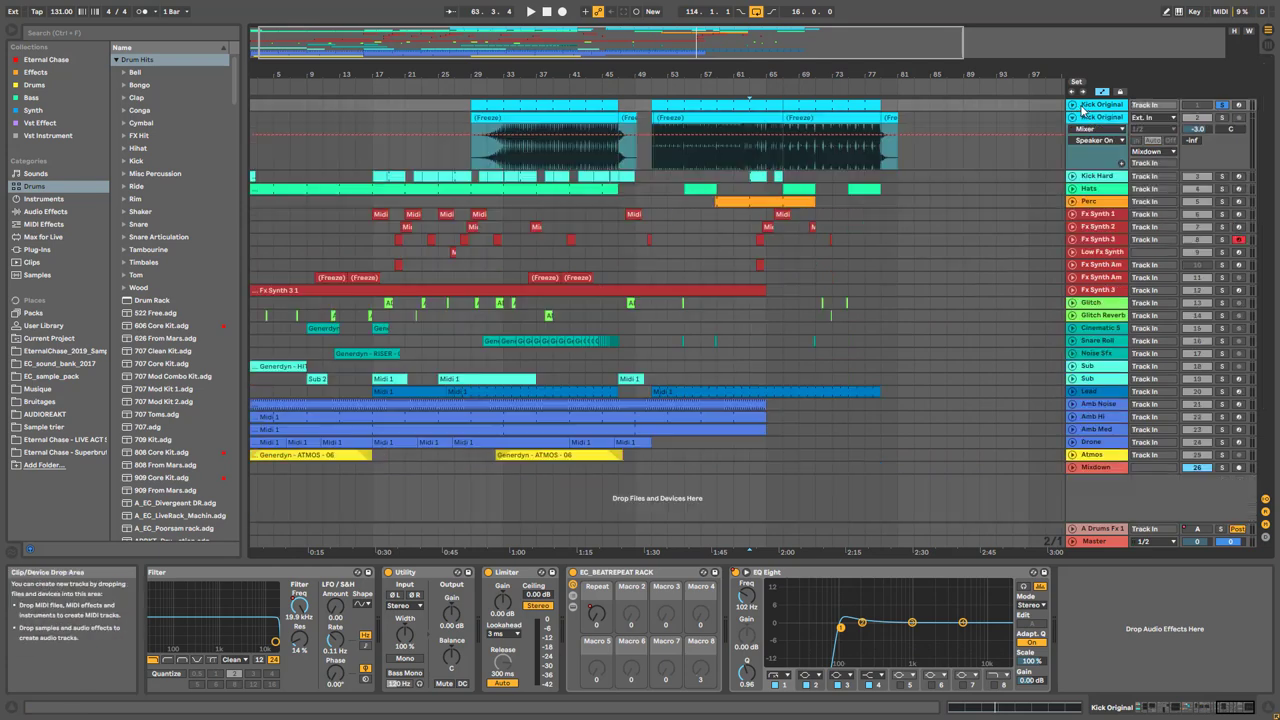
left_click(1098, 545)
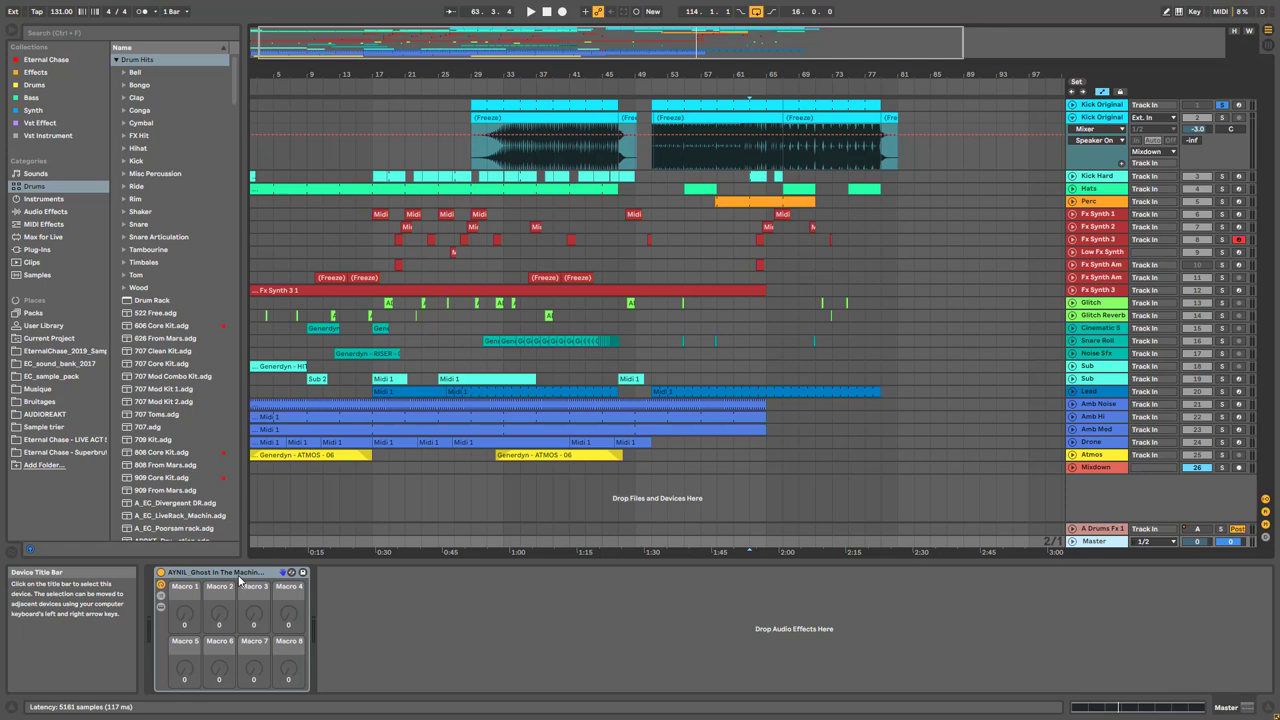
Play the soloed kick from bar 54 and switch the Master's AYNIL Ghost In The Machine rack off and on to compare
scroll(673, 346, "up", 2)
key("space")
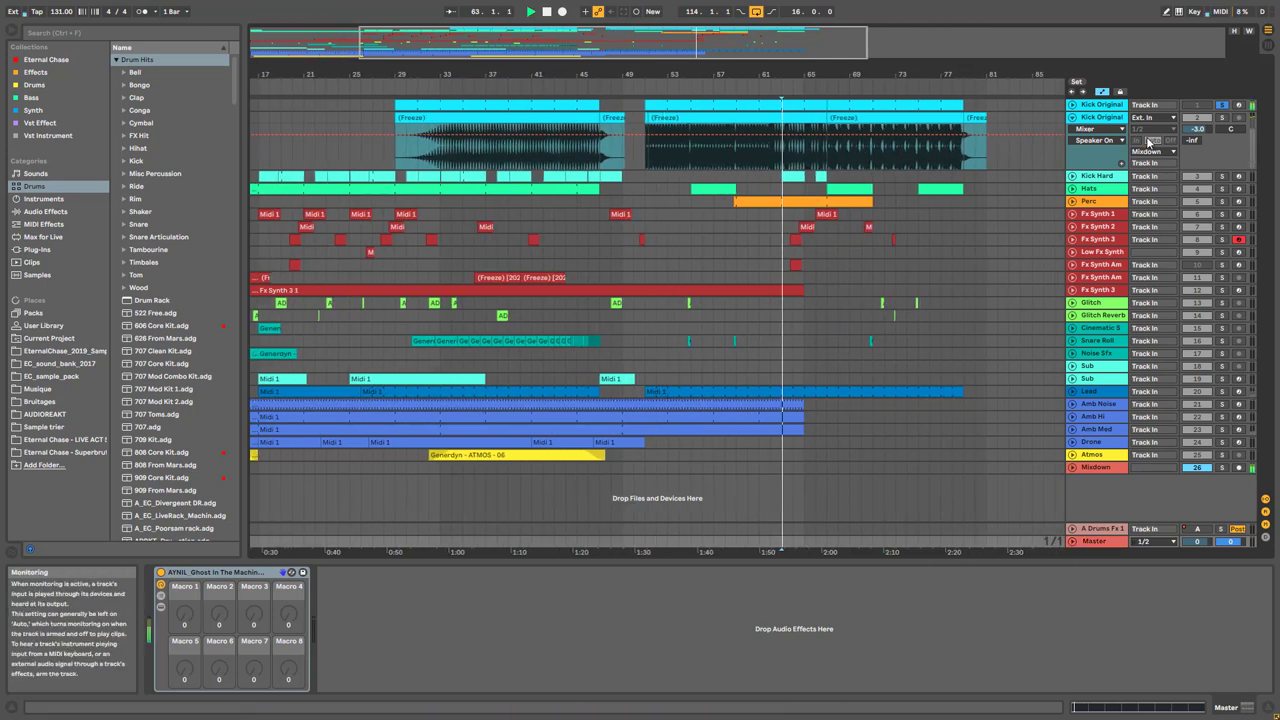
left_click(553, 160)
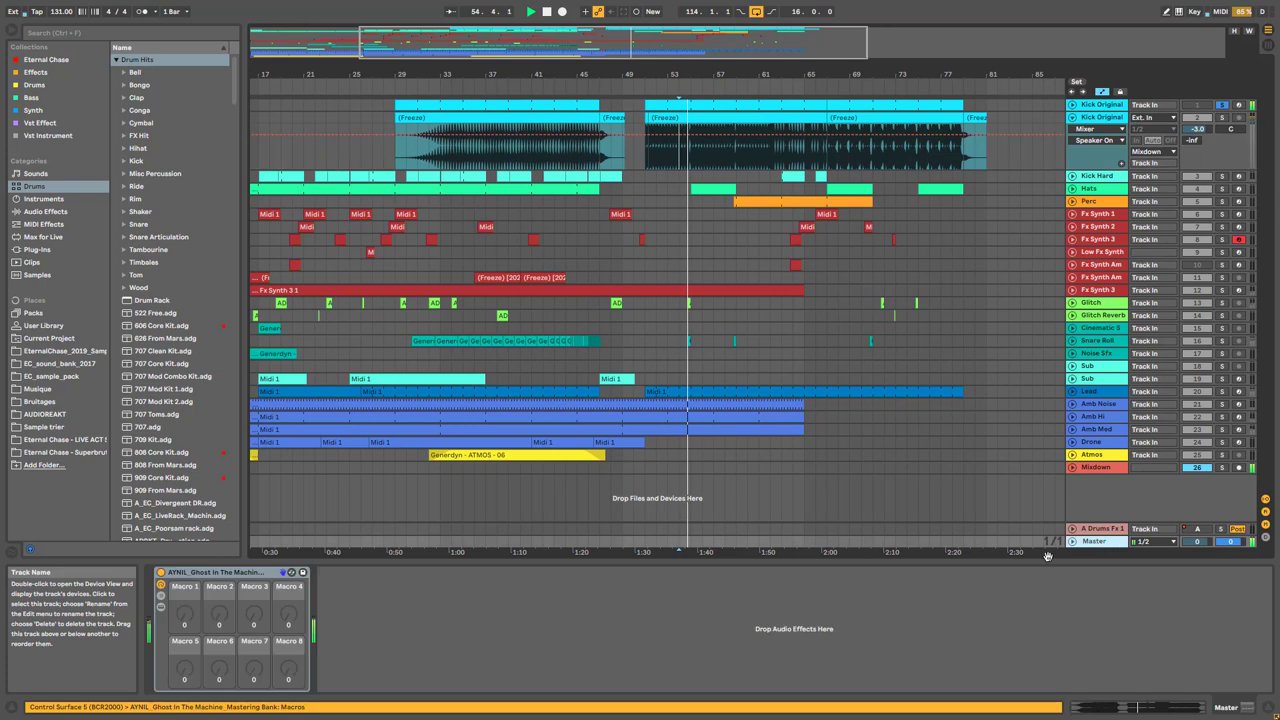
left_click(161, 573)
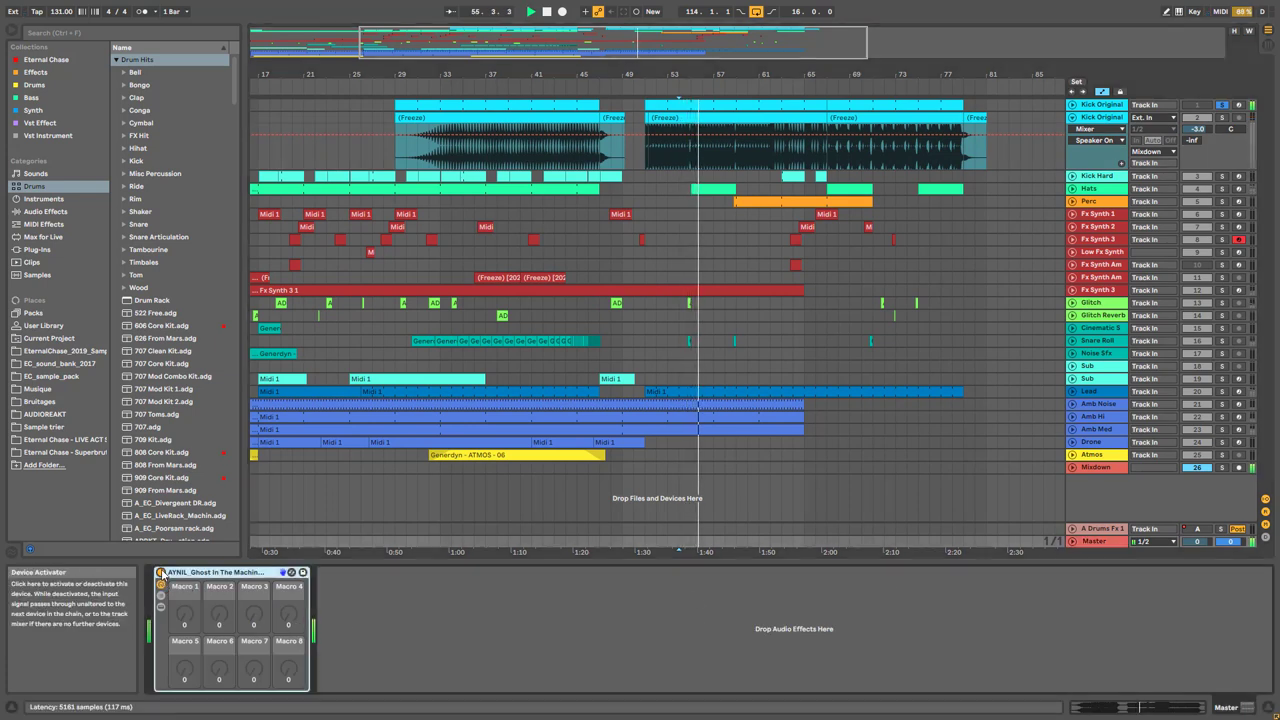
left_click(161, 573)
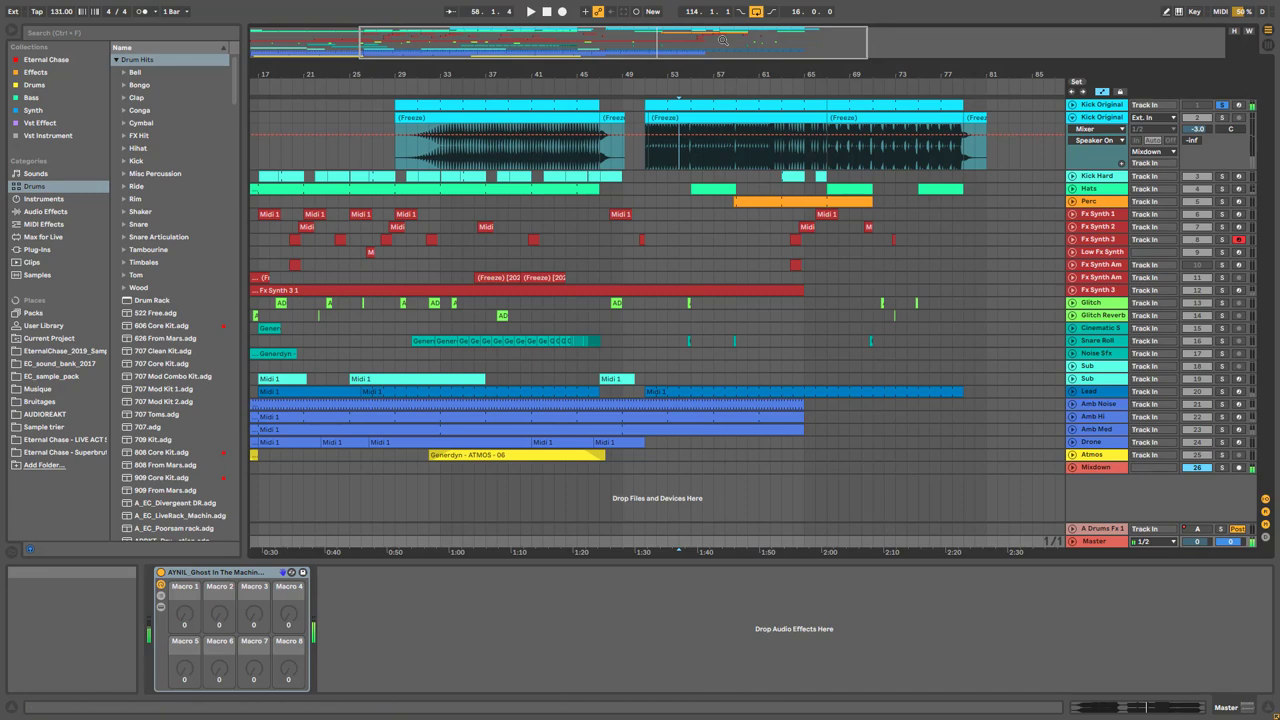
Fold the second Kick Original track, unfold and solo Kick Hard instead of the original kick, and show its devices
left_click_drag(708, 40, 573, 62)
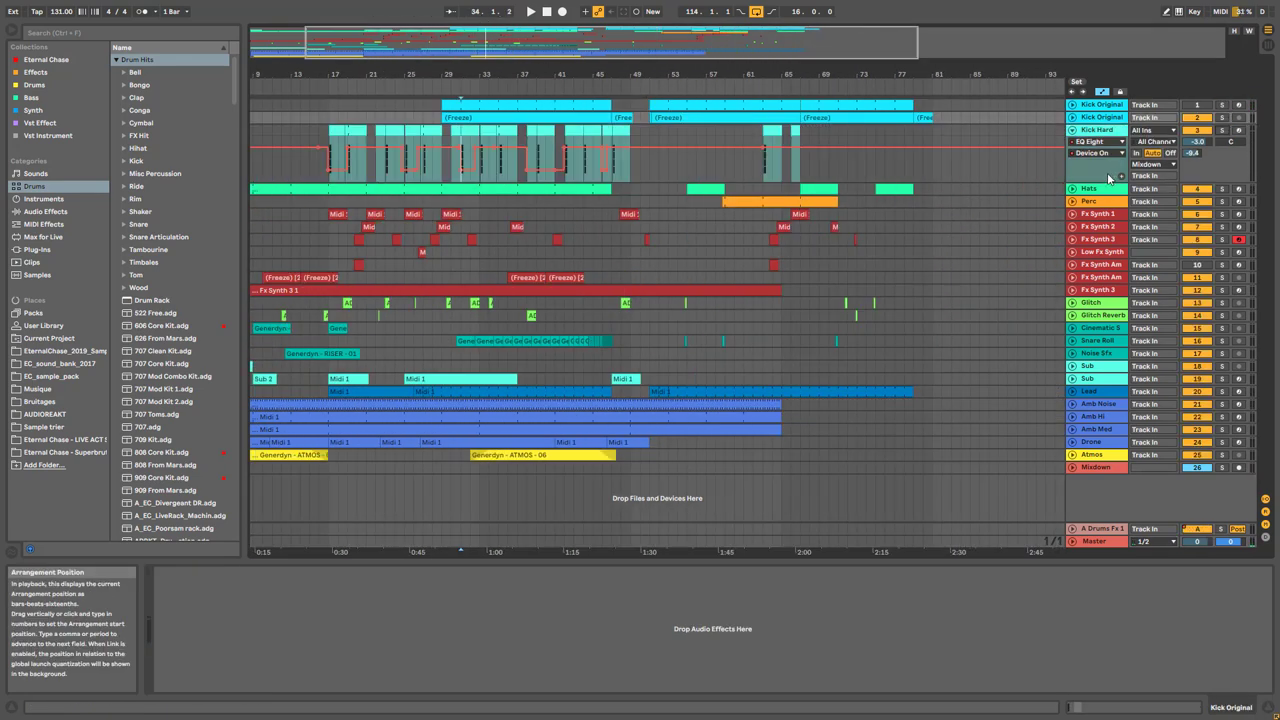
left_click(1115, 178)
left_click_drag(560, 42, 530, 100)
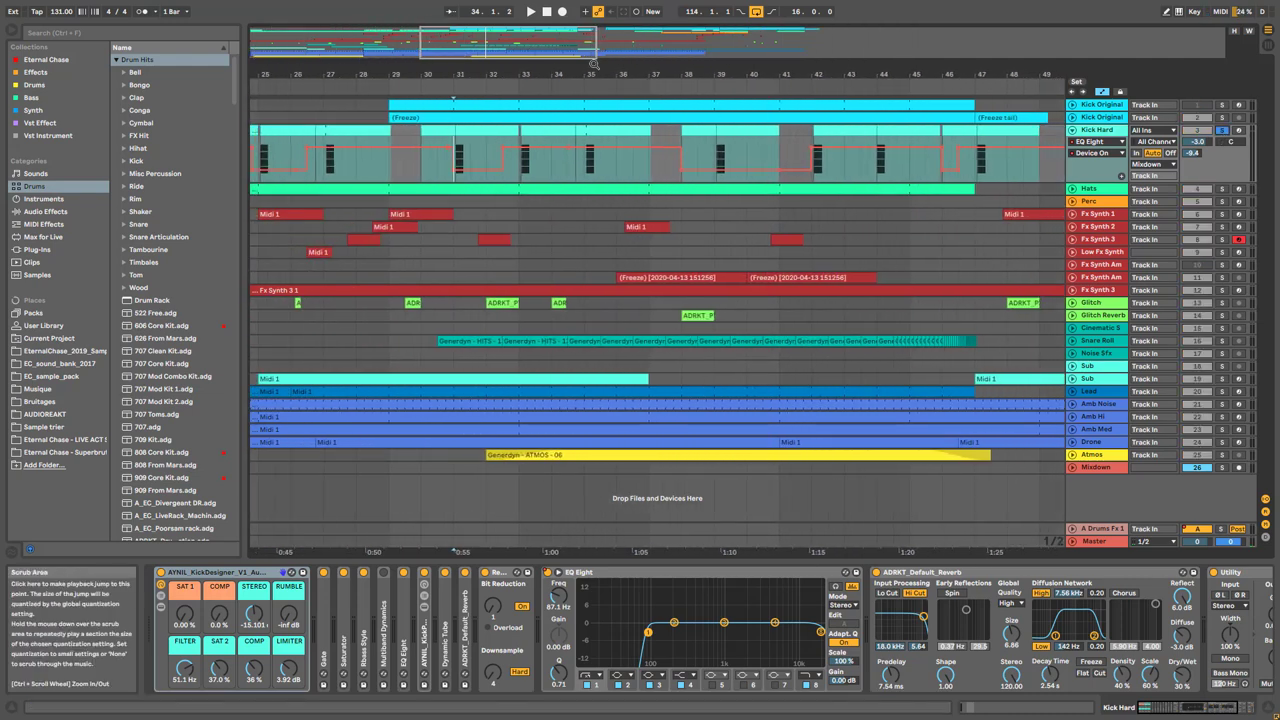
left_click_drag(510, 42, 476, 42)
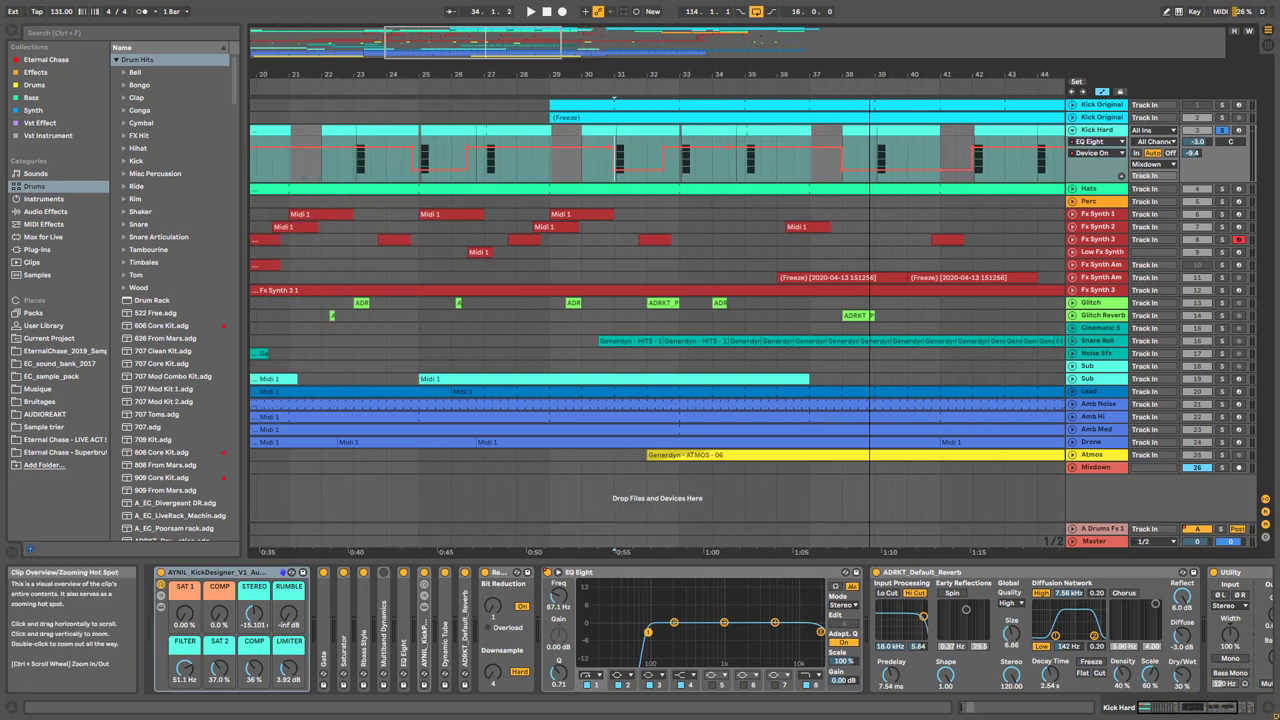
Play the full mix from 28.3.1 with no track soloed
left_click(542, 264)
key("space")
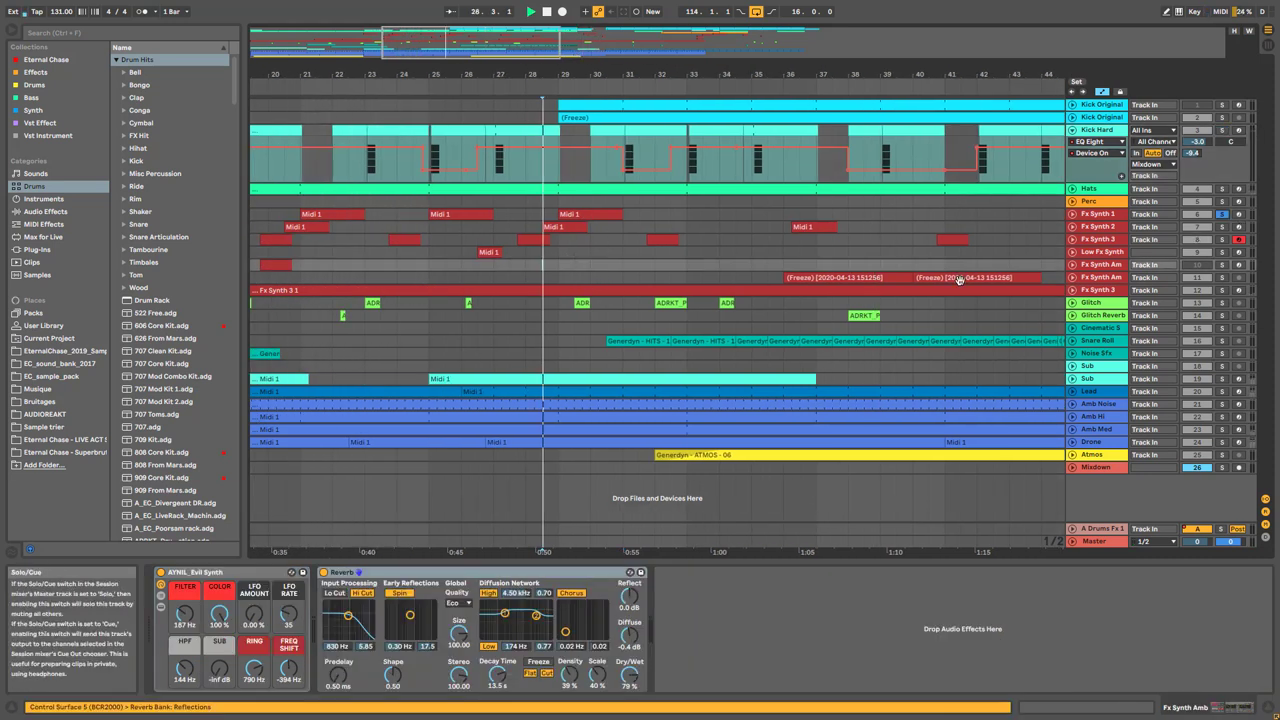
key("space")
key("space")
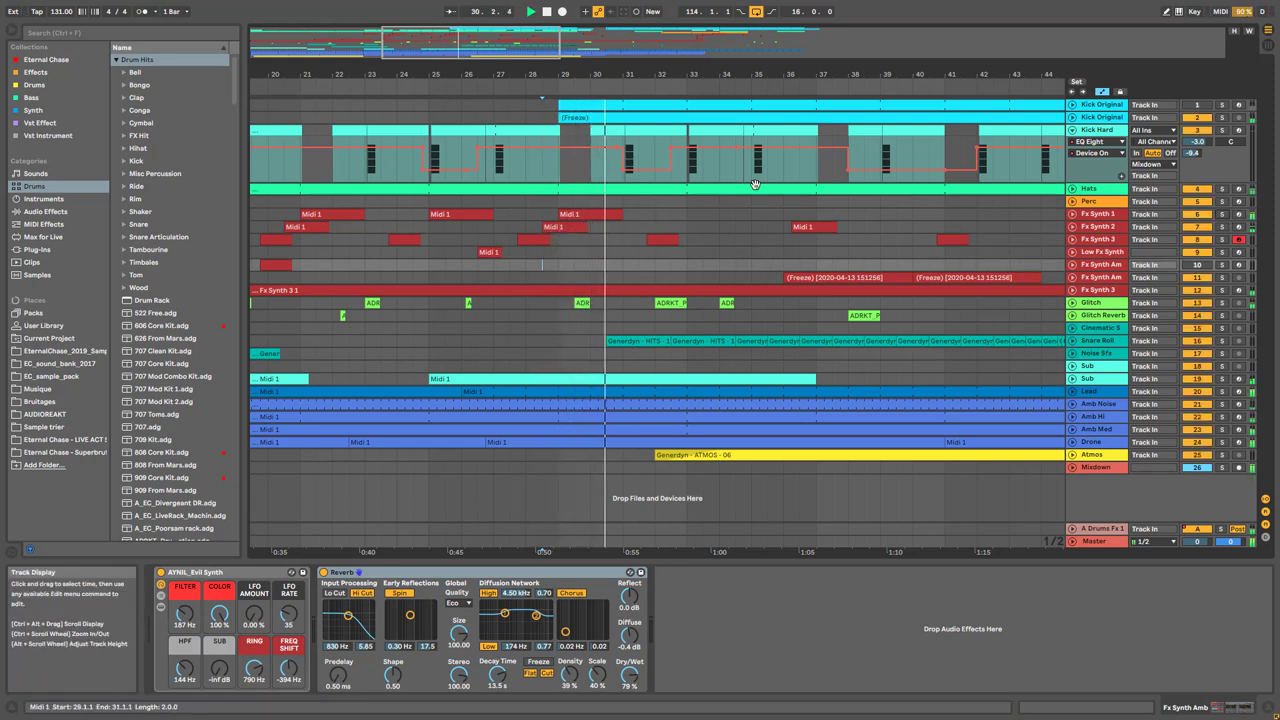
Solo the Kick Hard track and play it from bar 31 and bar 27 to hear its EQ Eight on/off automation
left_click(1221, 131)
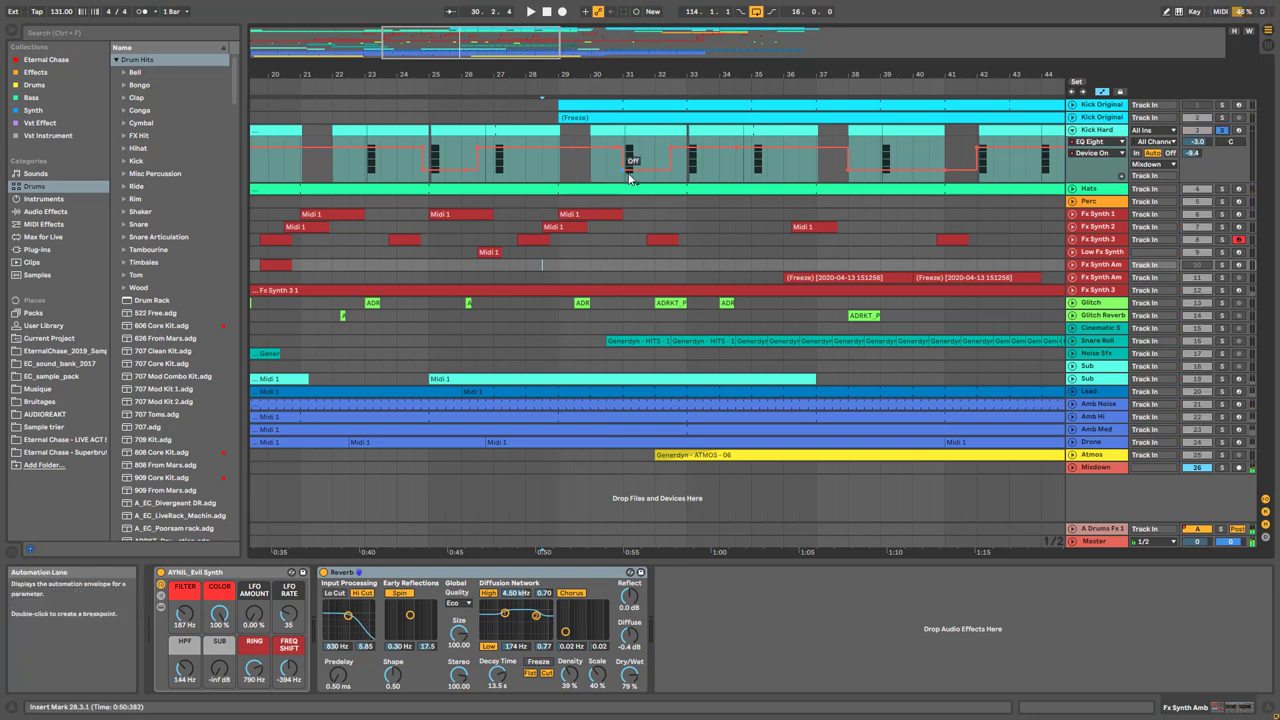
left_click(625, 185)
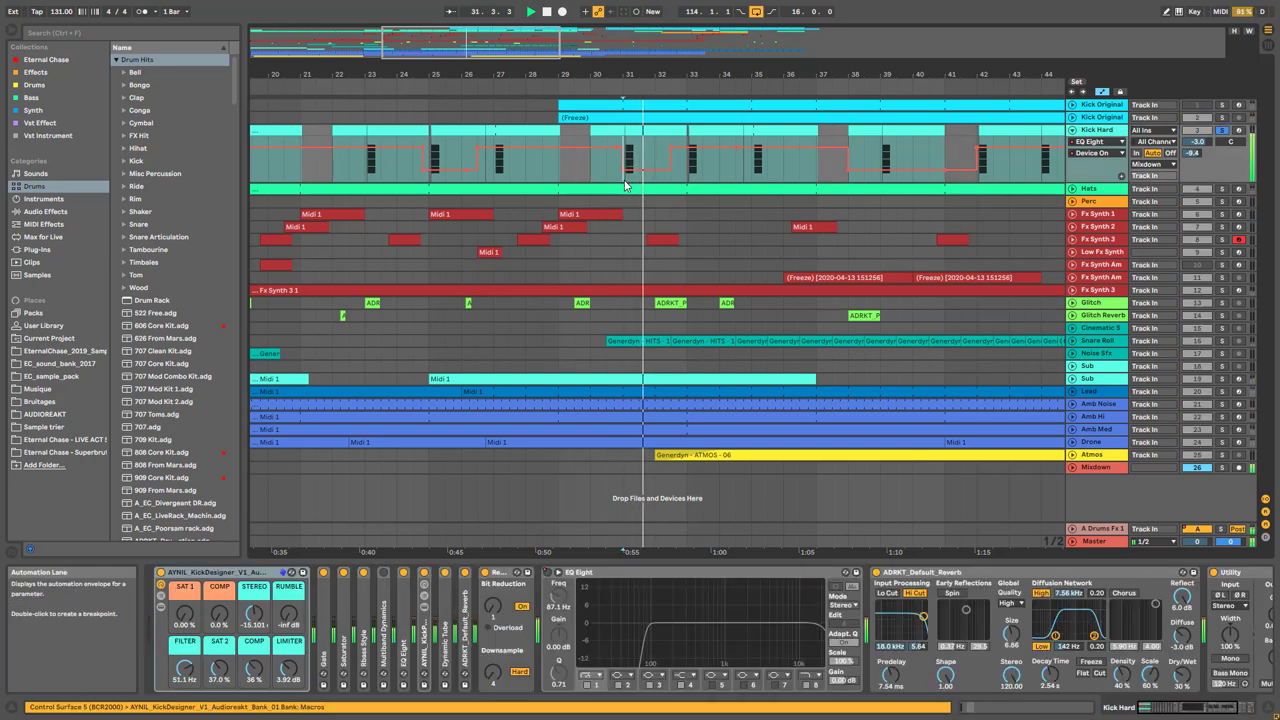
left_click(492, 177)
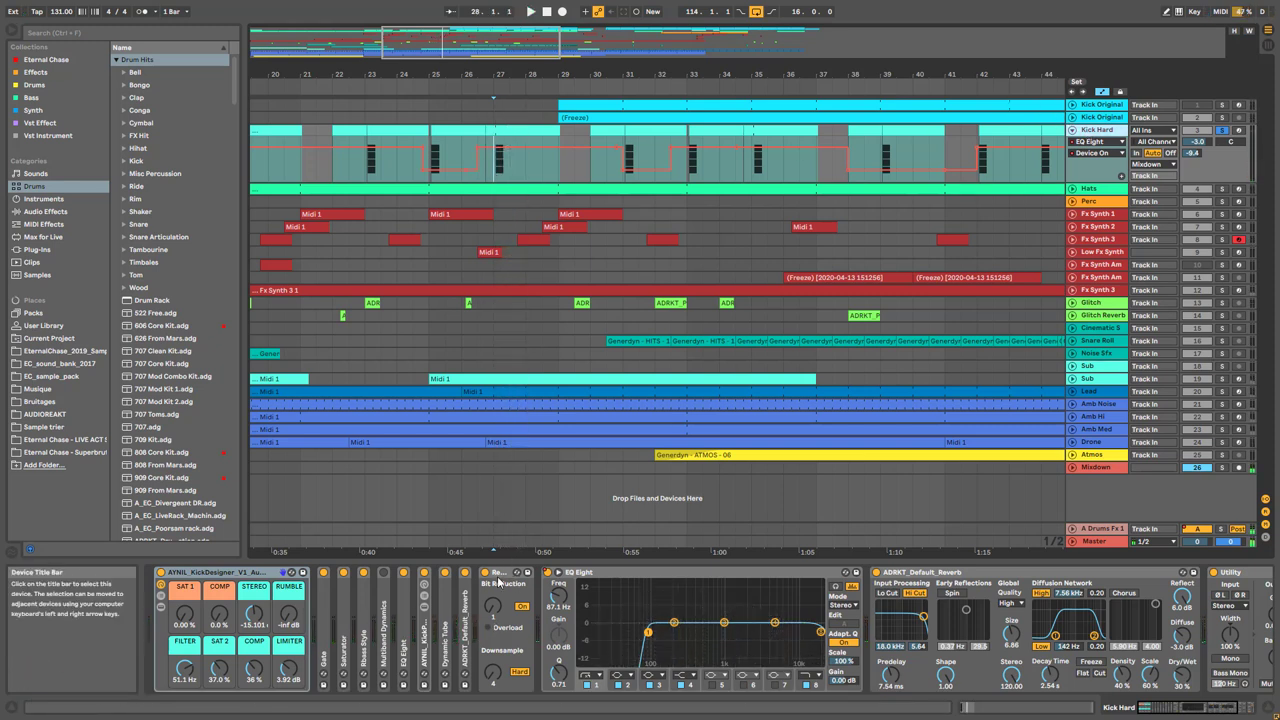
Play the soloed Kick Hard track from bar 27 and switch its Redux device off and on to compare the sound
left_click(487, 576)
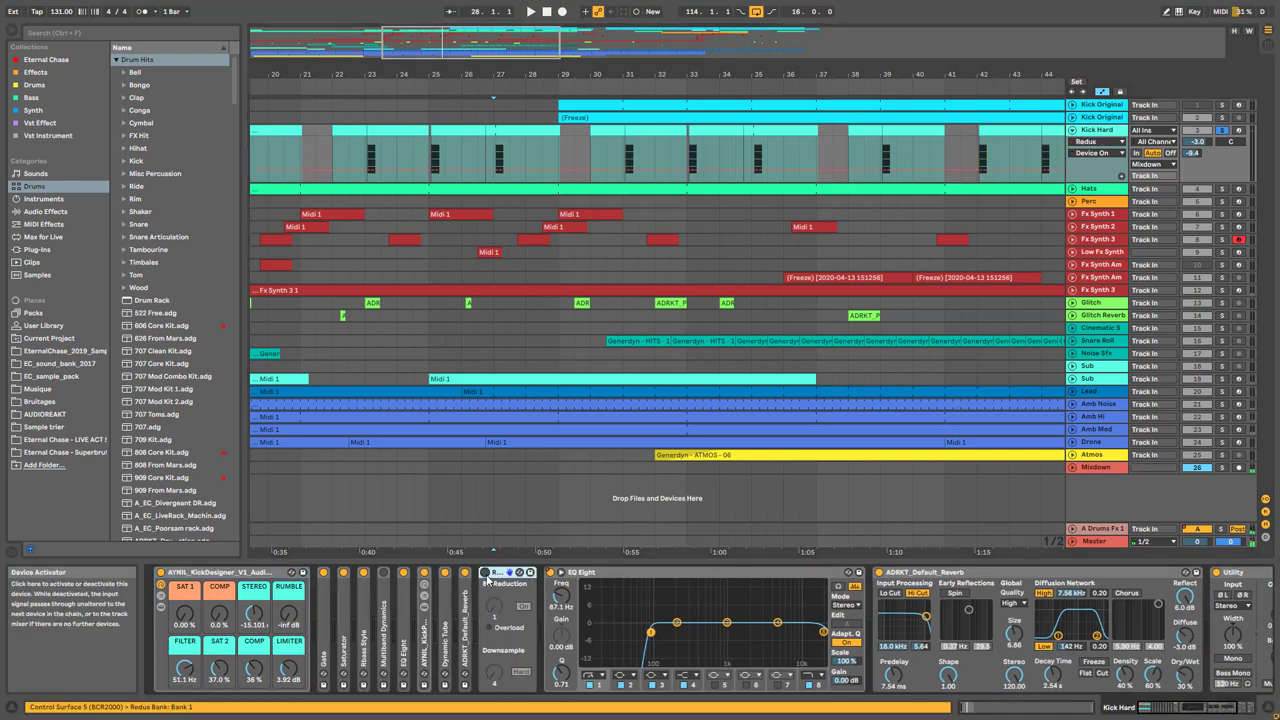
key("space")
key("space")
key("space")
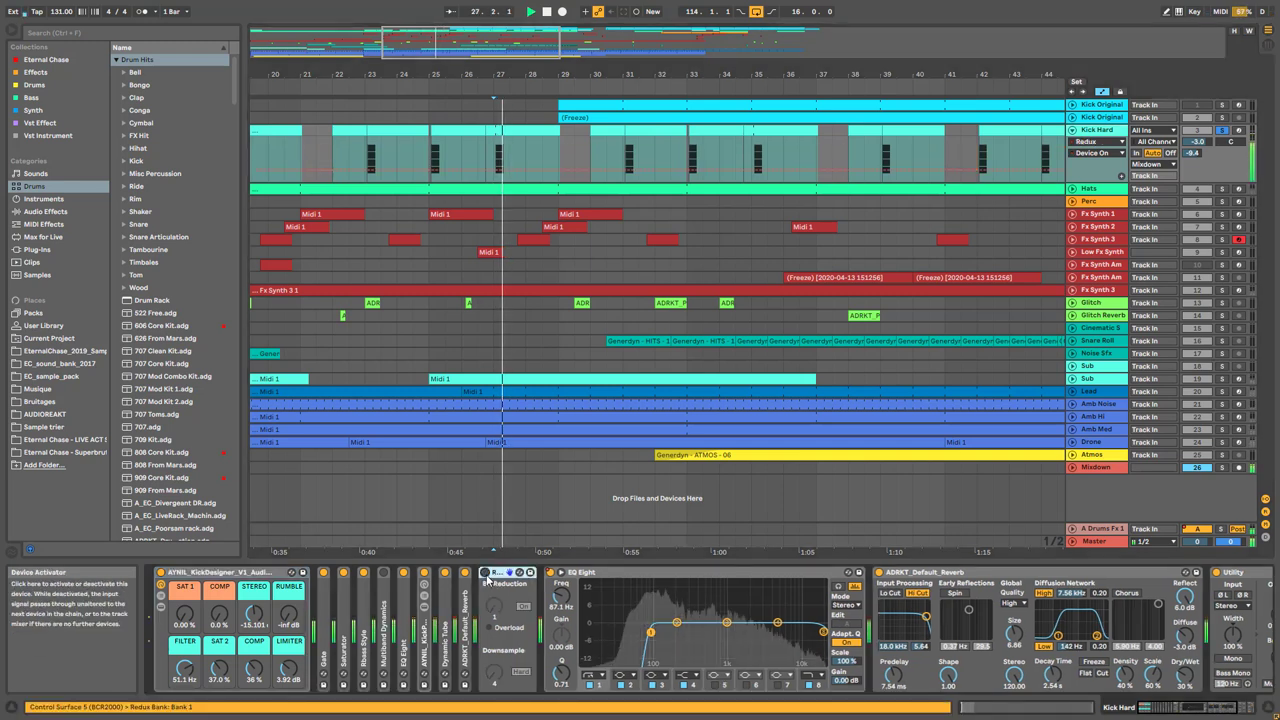
left_click(487, 576)
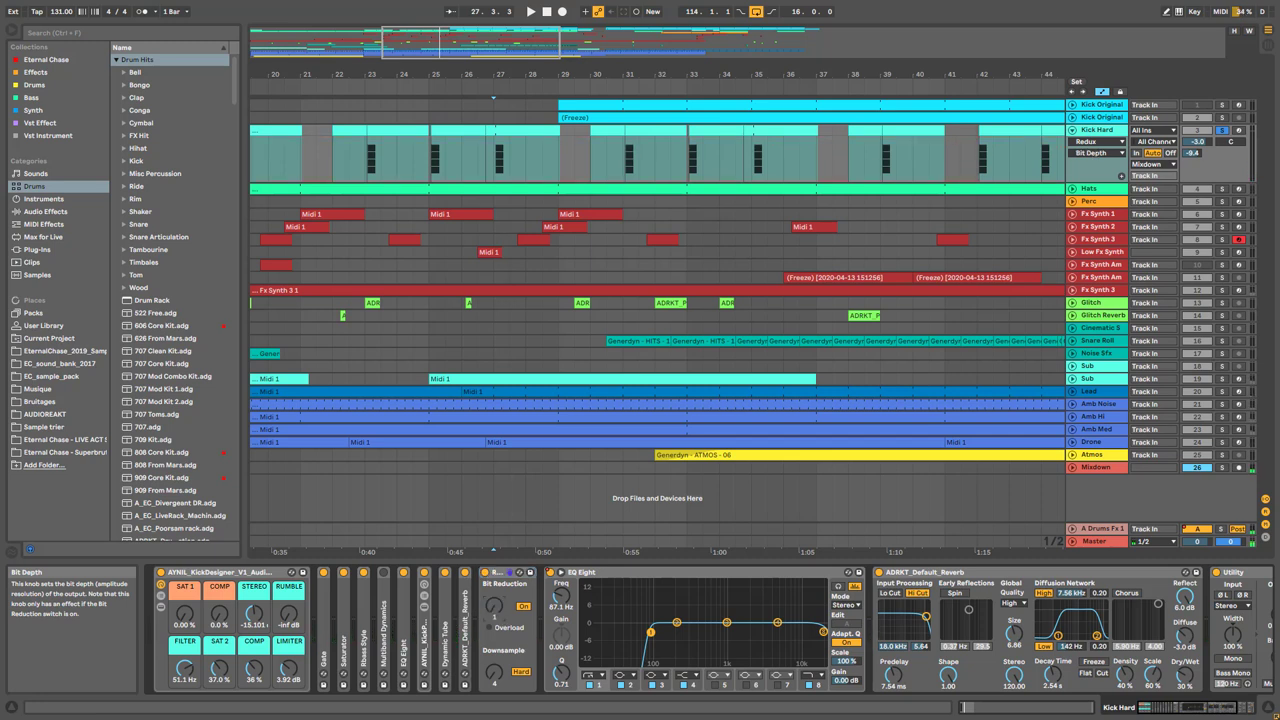
key("space")
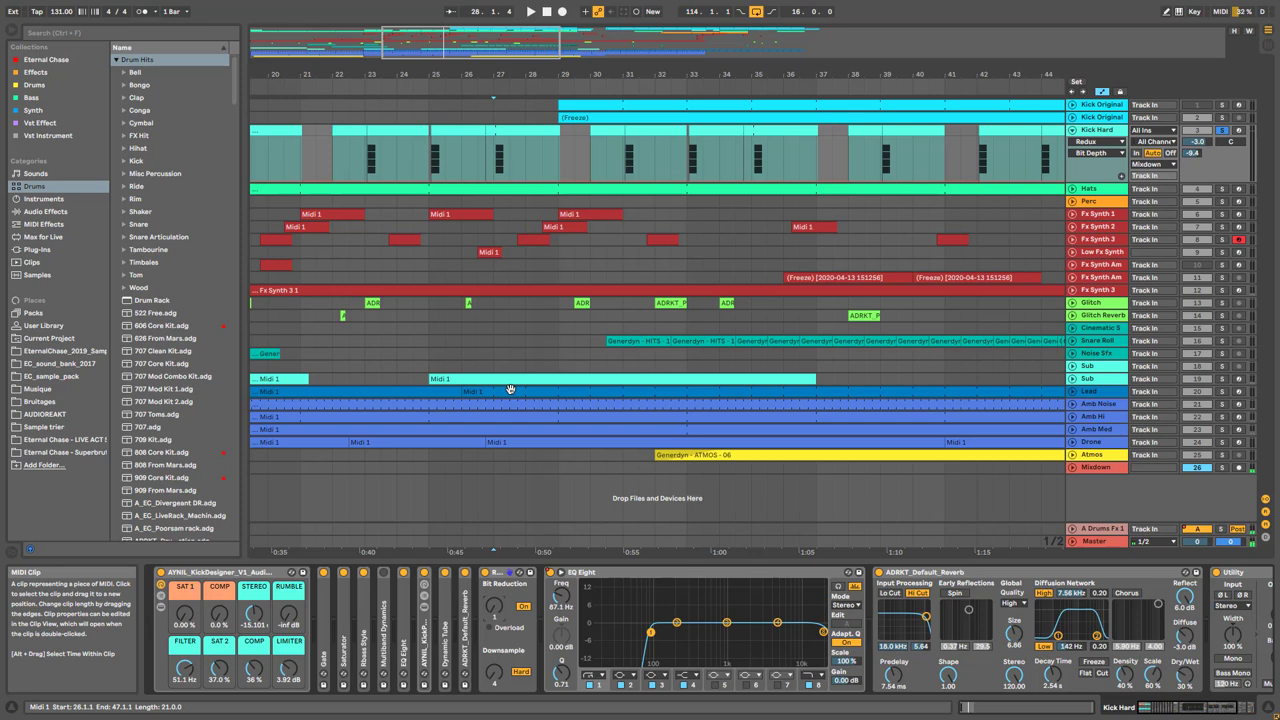
Display the EQ Eight Device On automation across the Kick Hard track and play the soloed track from bar 17
left_click_drag(445, 42, 480, 130)
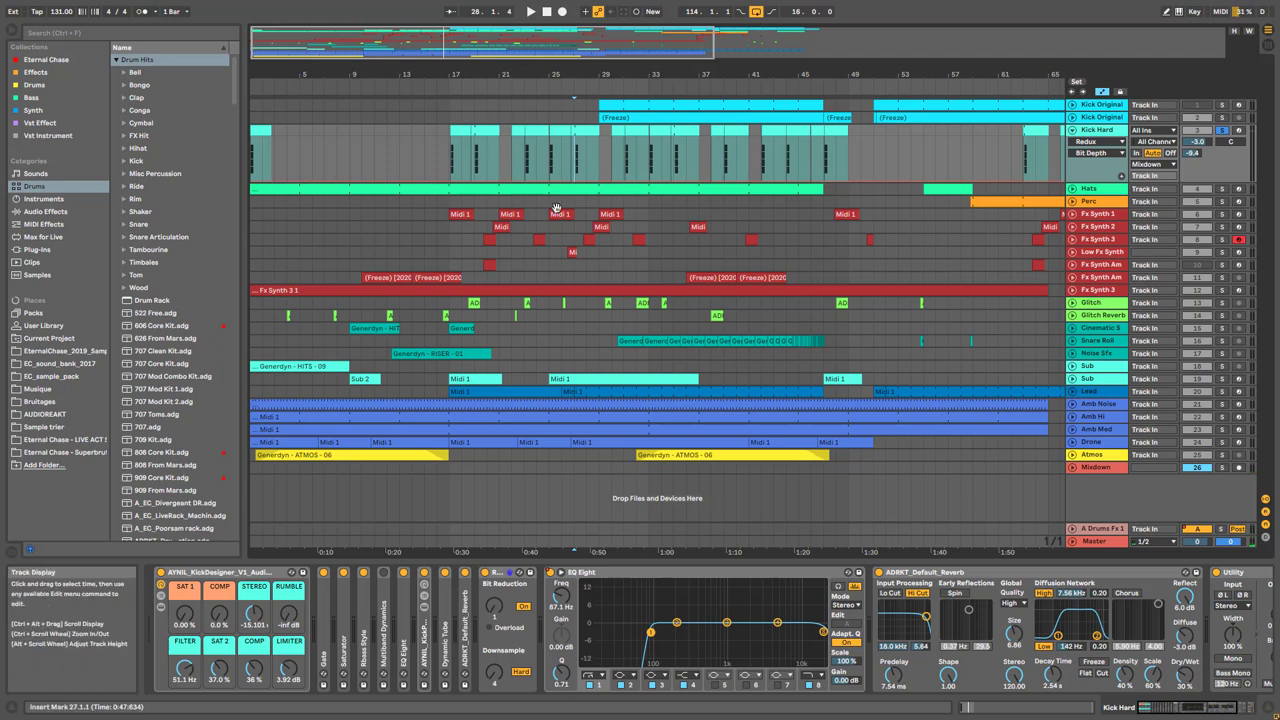
left_click(525, 242)
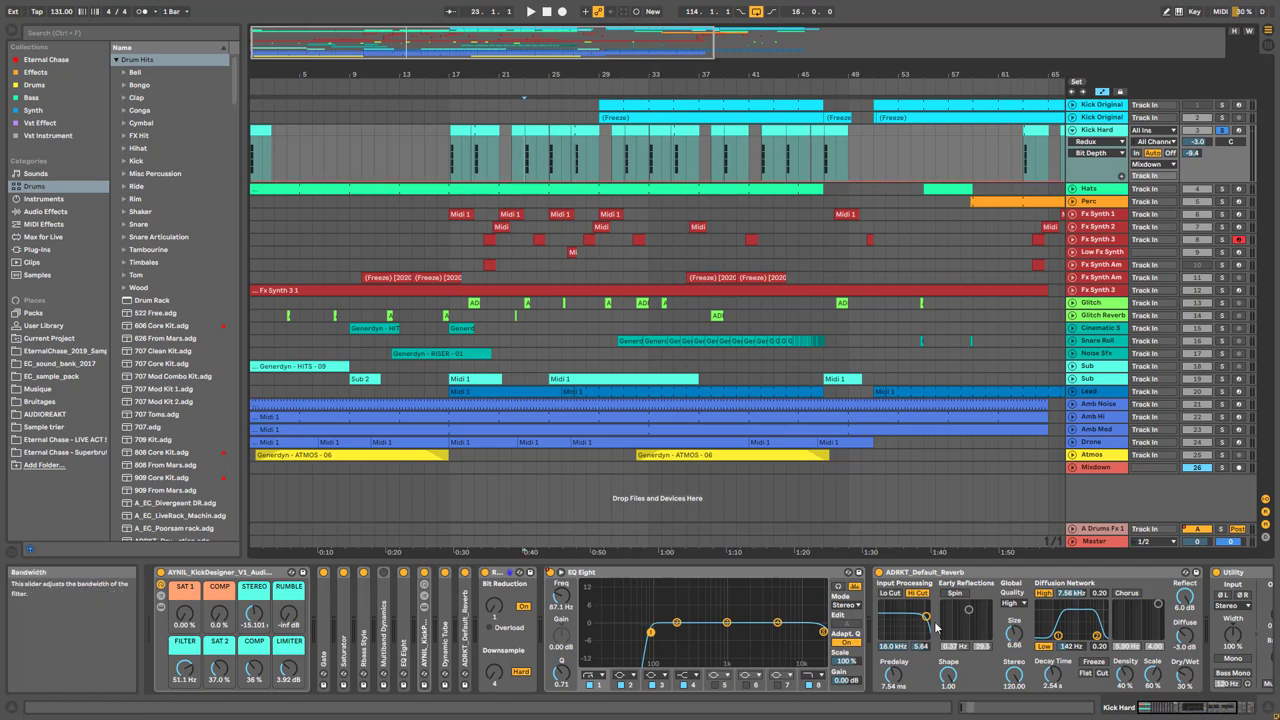
left_click(1097, 141)
left_click(829, 308)
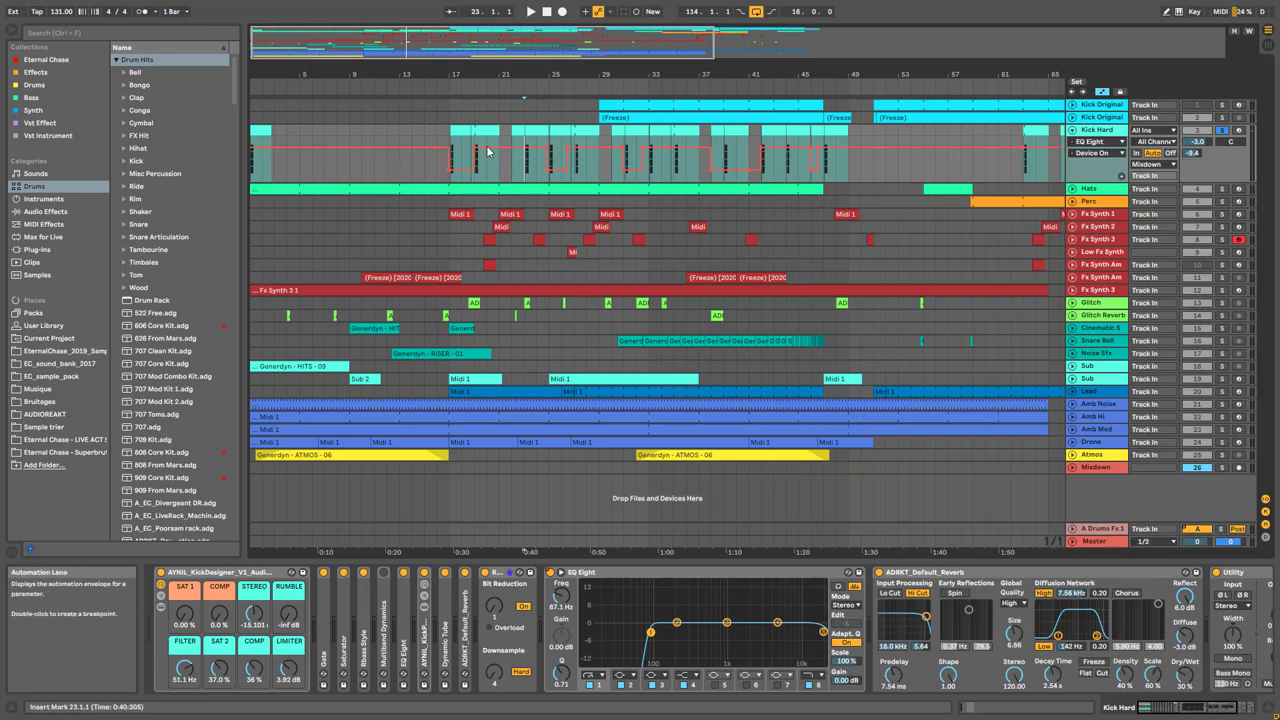
left_click(449, 184)
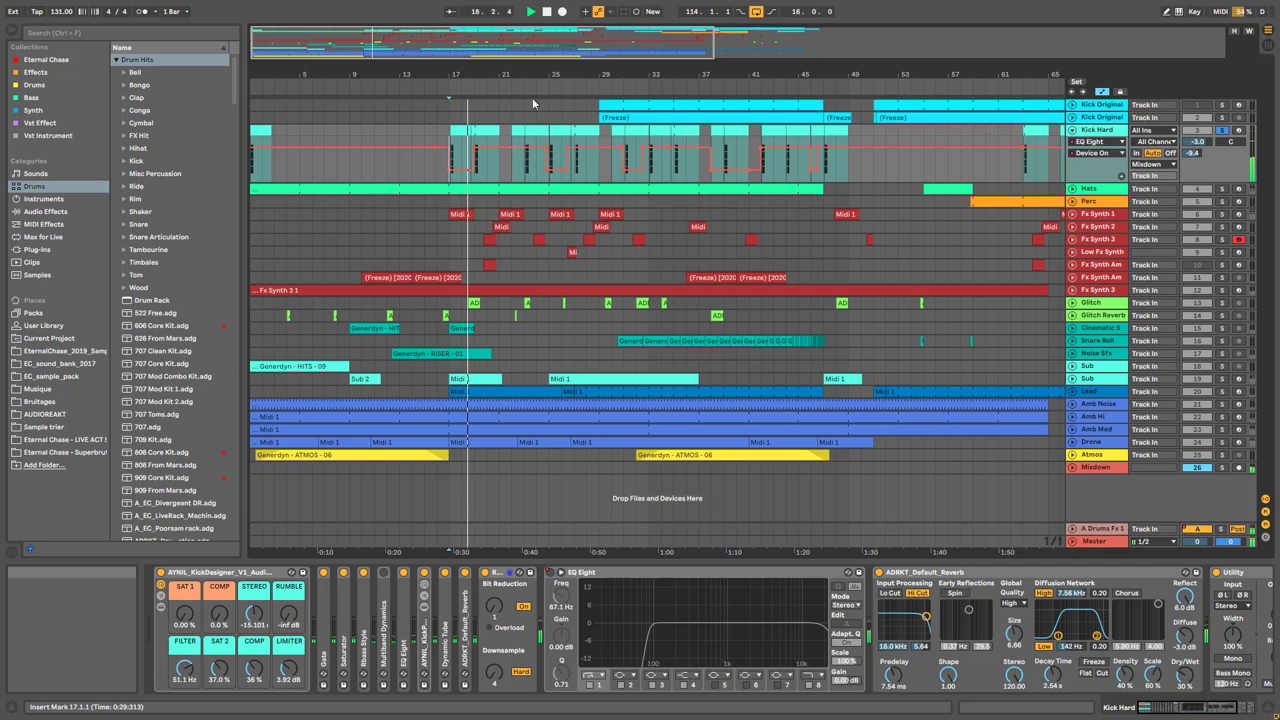
Unsolo and fold Kick Hard, and unfold and solo the Hats track with the insert marker at bar 55
mouse_move(470, 35)
left_mouse_down()
mouse_move(472, 50)
mouse_move(458, 40)
left_mouse_up()
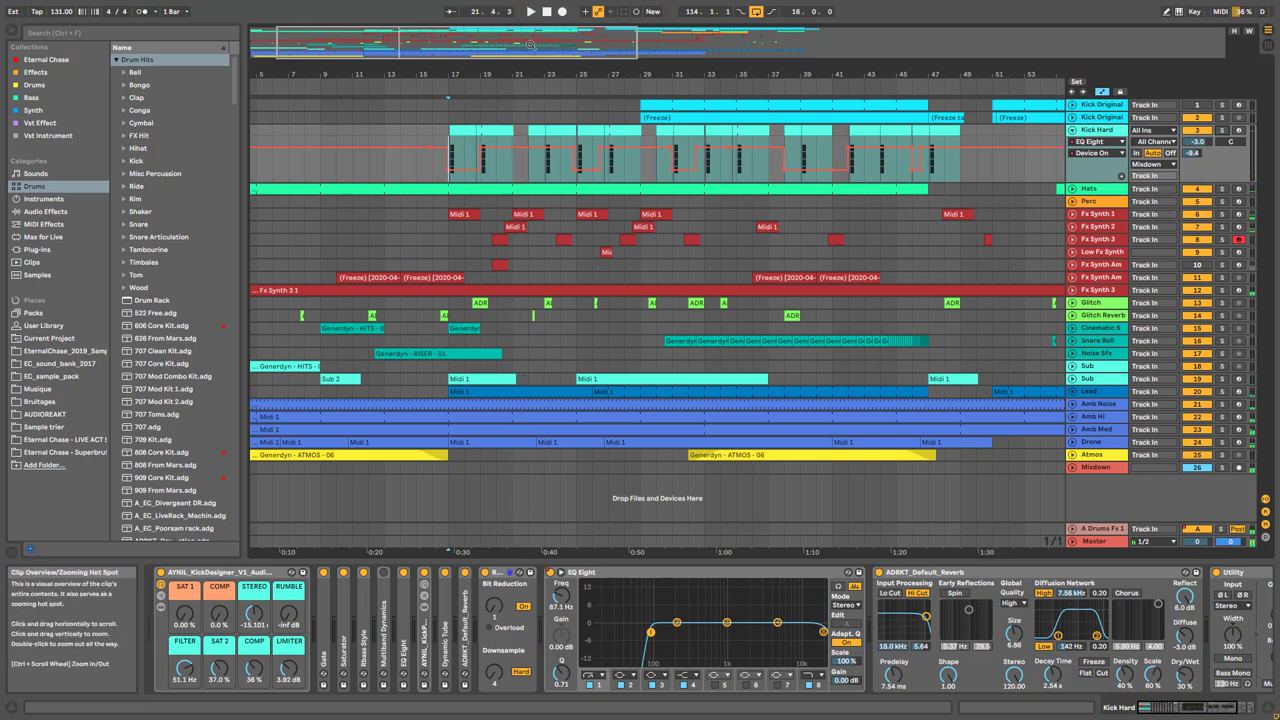
left_click_drag(531, 45, 531, 32)
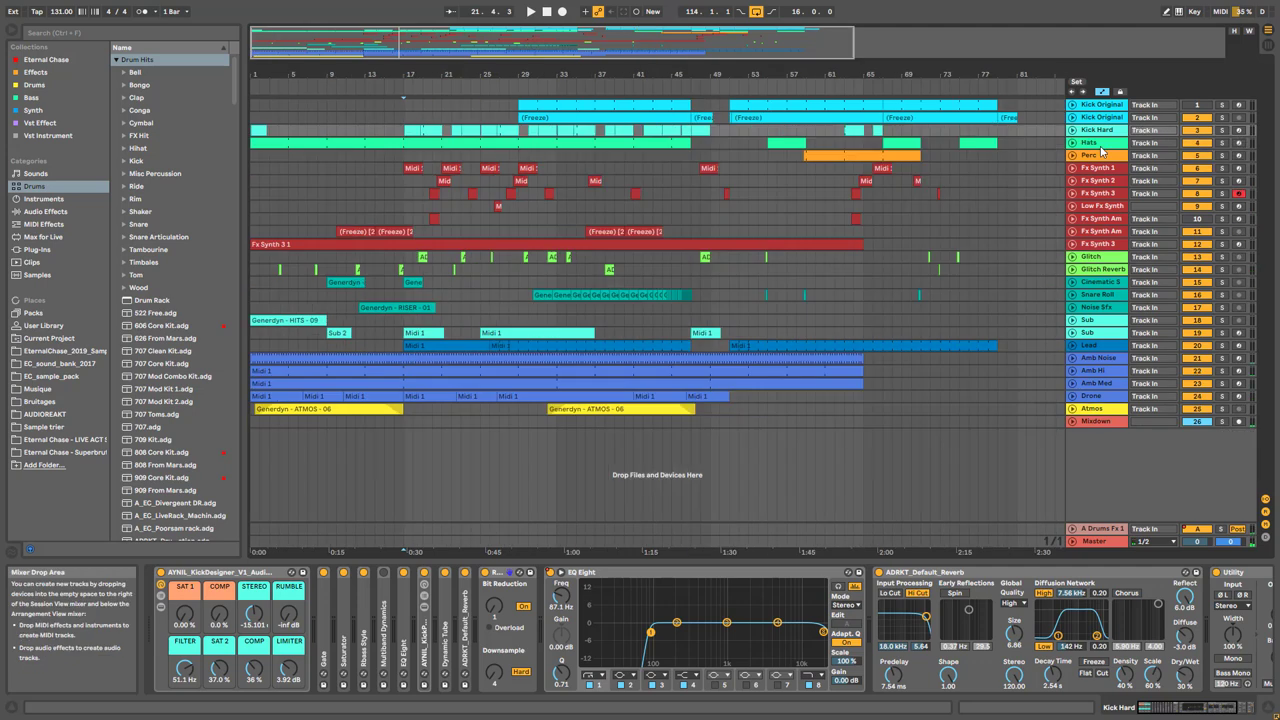
left_click(1088, 142)
left_click(1073, 142)
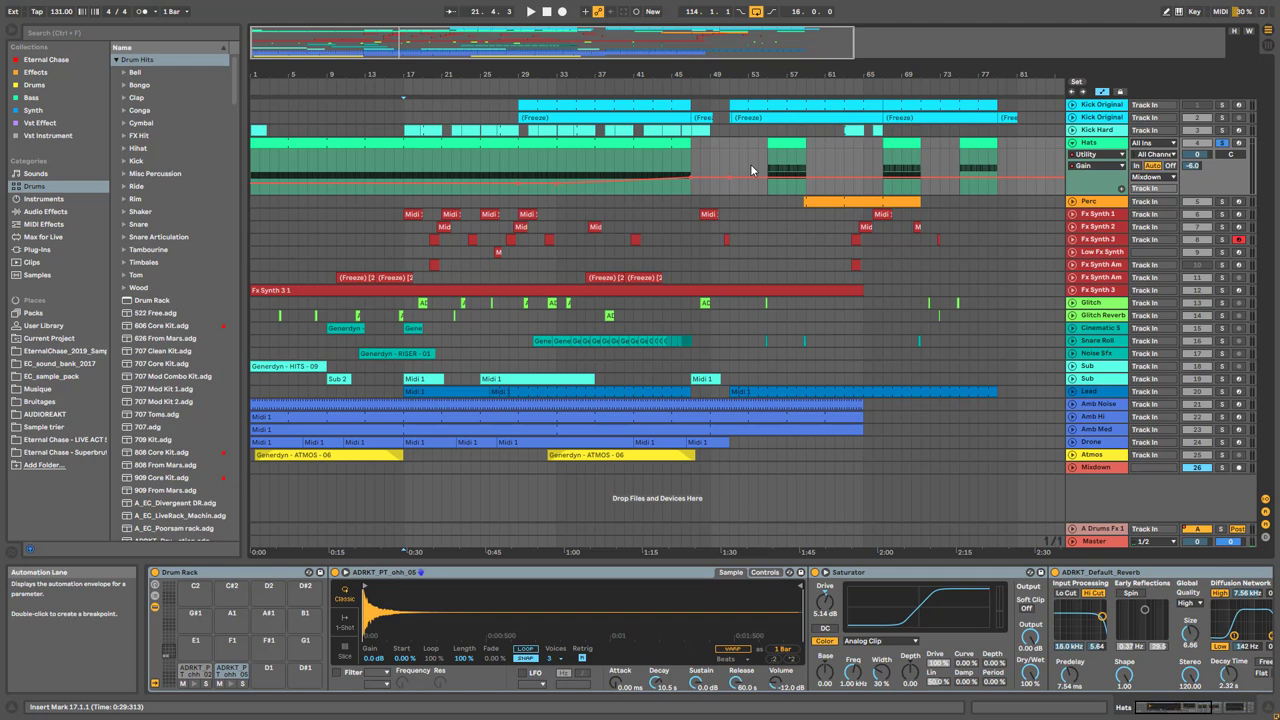
left_click(762, 170)
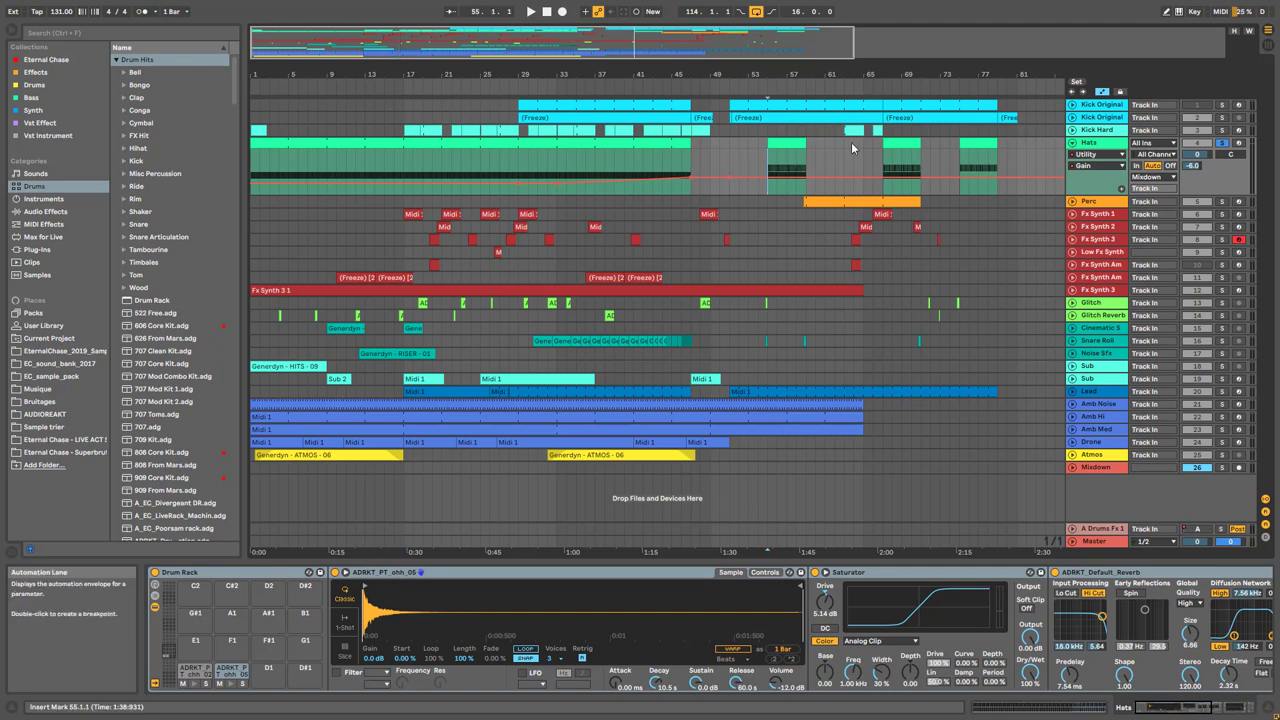
Open the first Hats MIDI clip, enlarge its note pattern, and play it from the start and from around bar 36
left_click(609, 142)
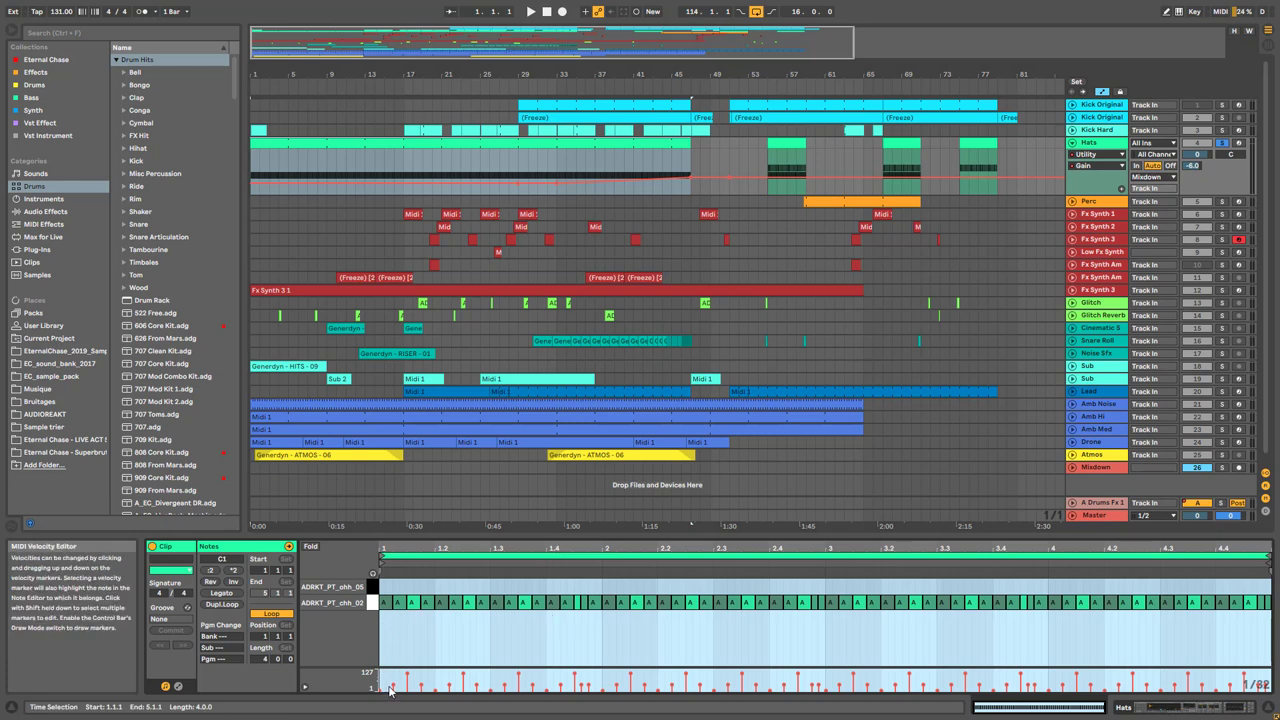
left_click(580, 619)
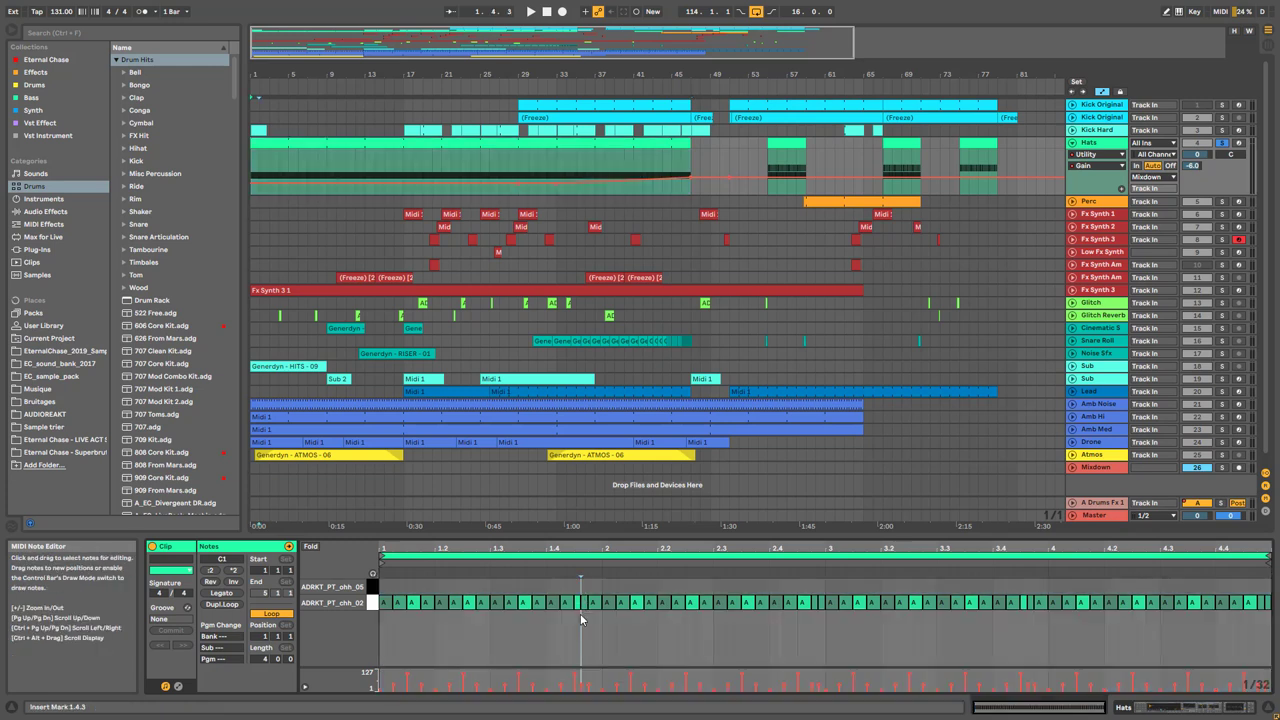
left_click_drag(570, 560, 570, 590)
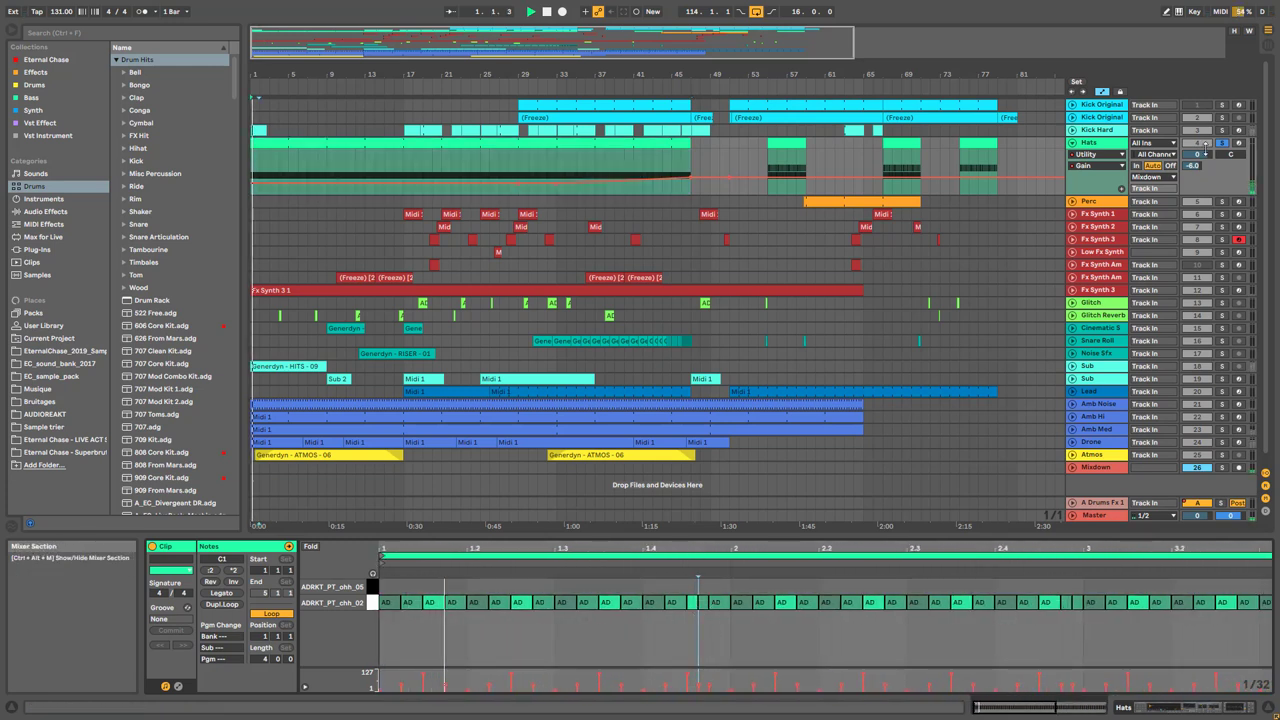
left_click(591, 170)
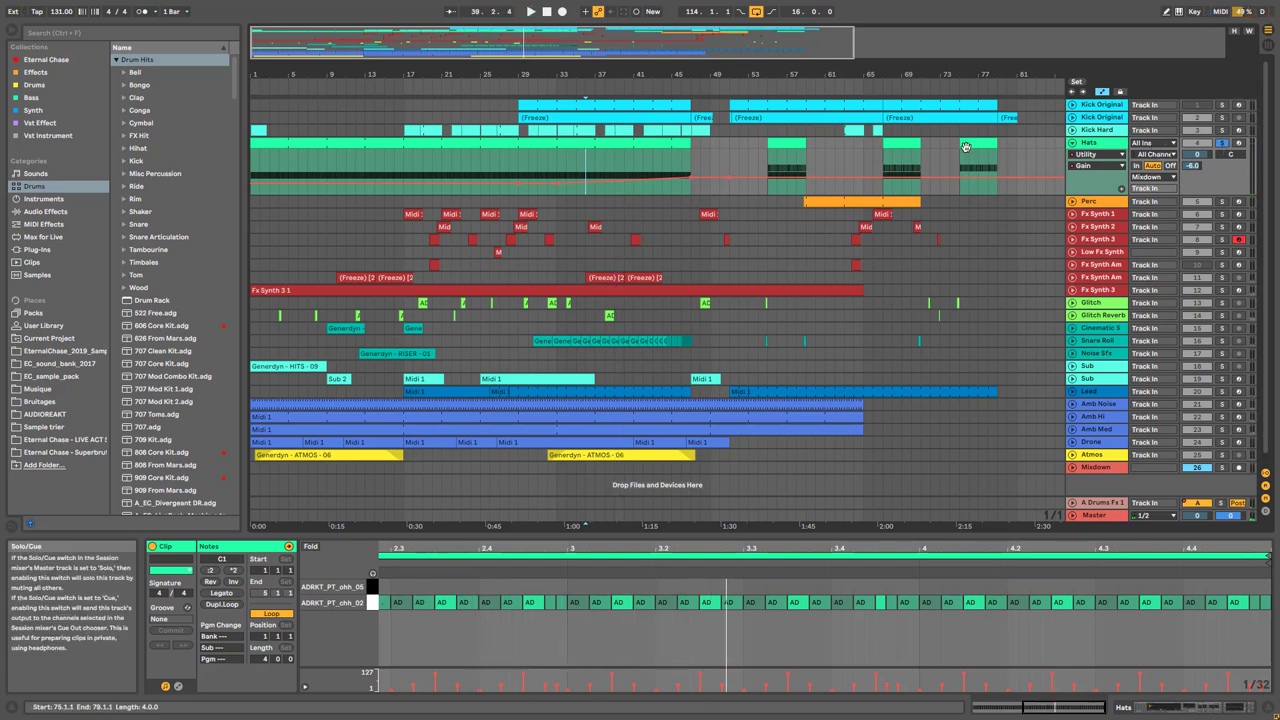
Open the Hats clip at bar 55, select all of its ADRKT_PT_chh_02 notes, and play the clip
left_click(779, 143)
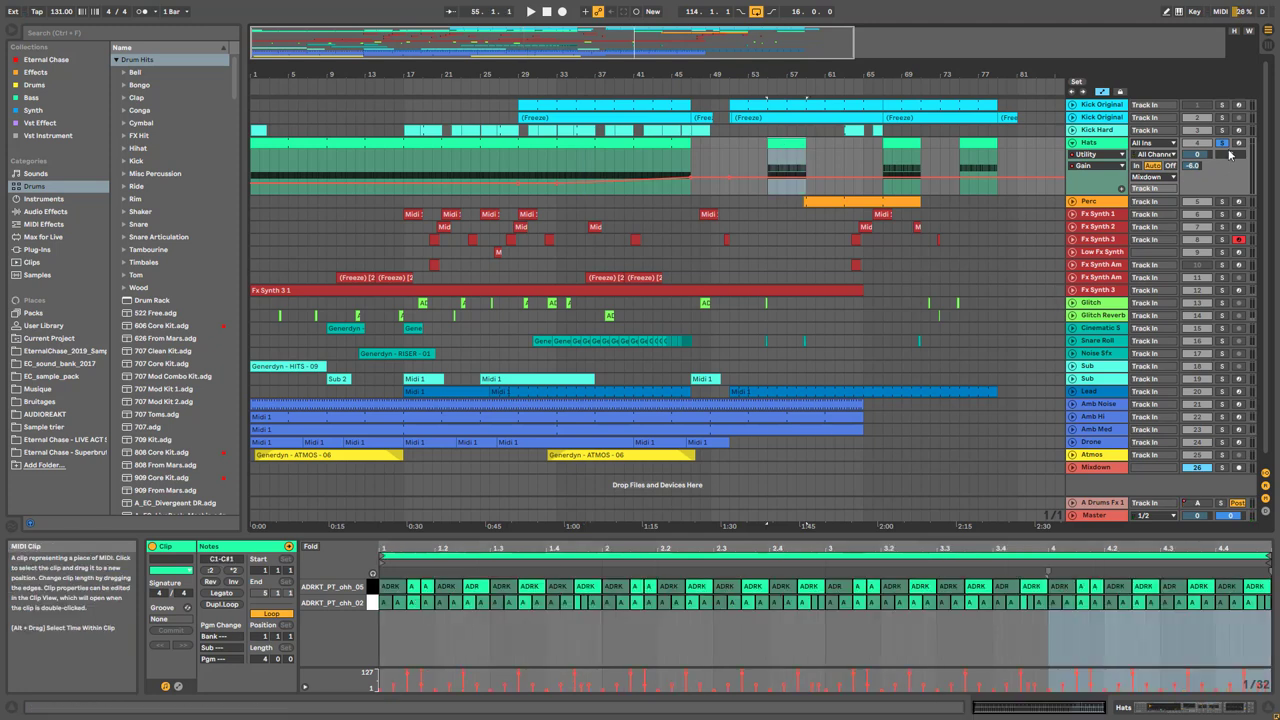
left_click(373, 606)
left_click(373, 606)
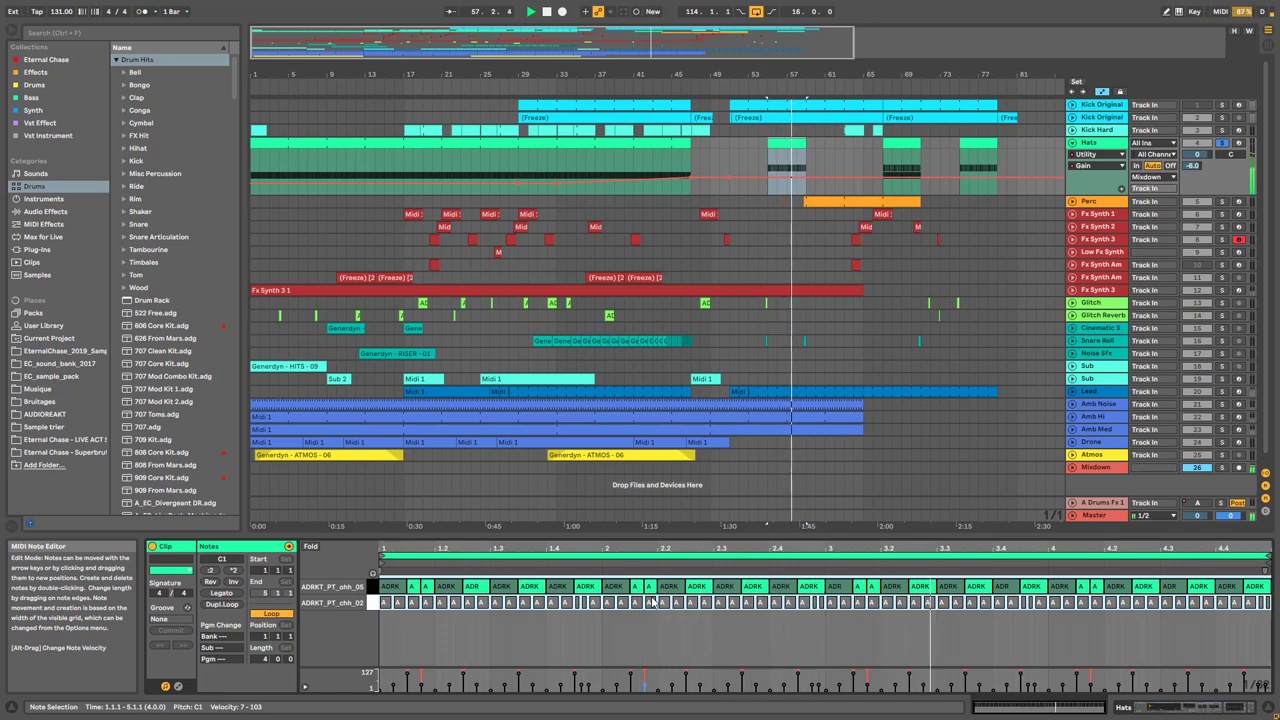
key("space")
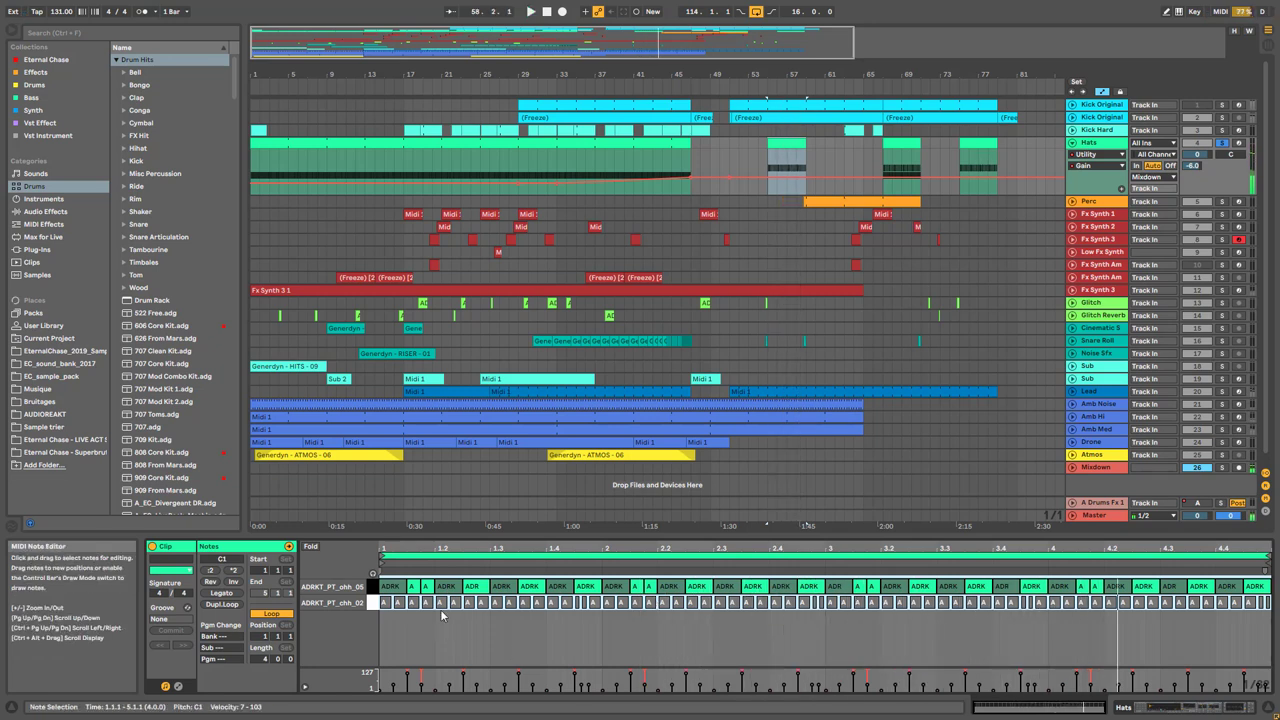
Try duplicating the first beat of ADRKT_PT_ohh_05 notes repeatedly up to bar 3 of the clip and play it
left_click(455, 590)
left_click_drag(480, 591, 446, 596)
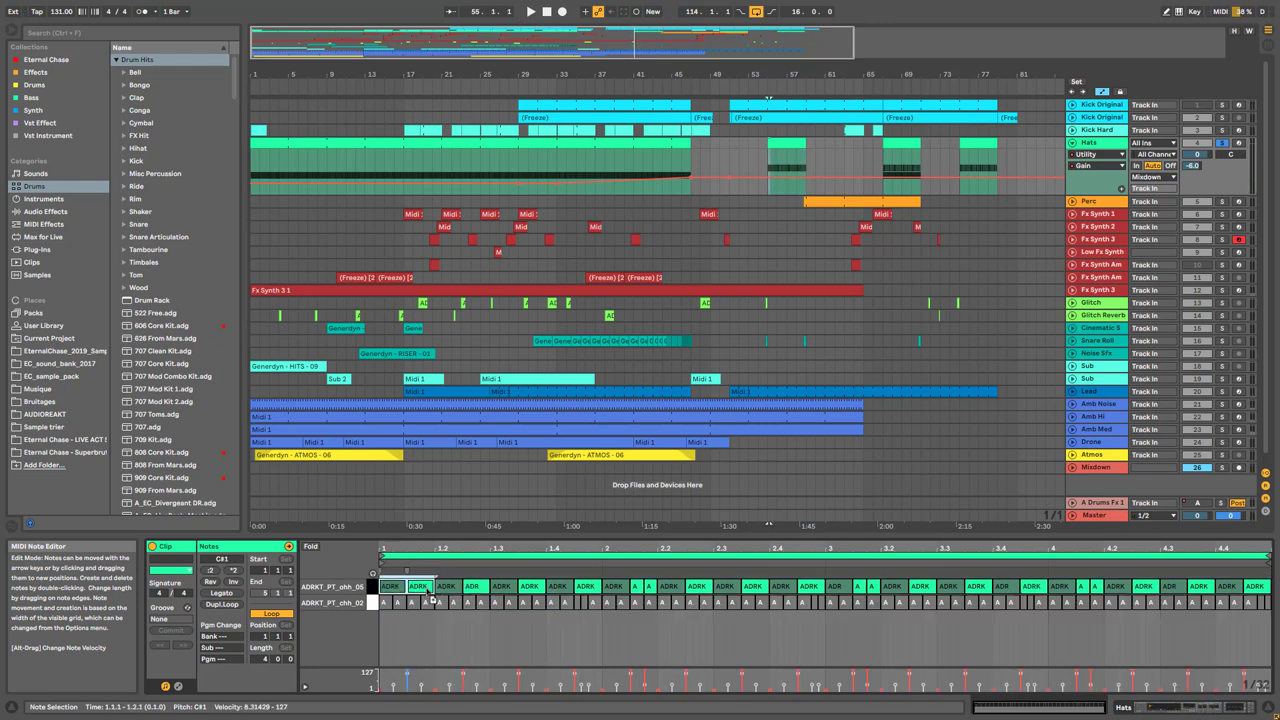
key("space")
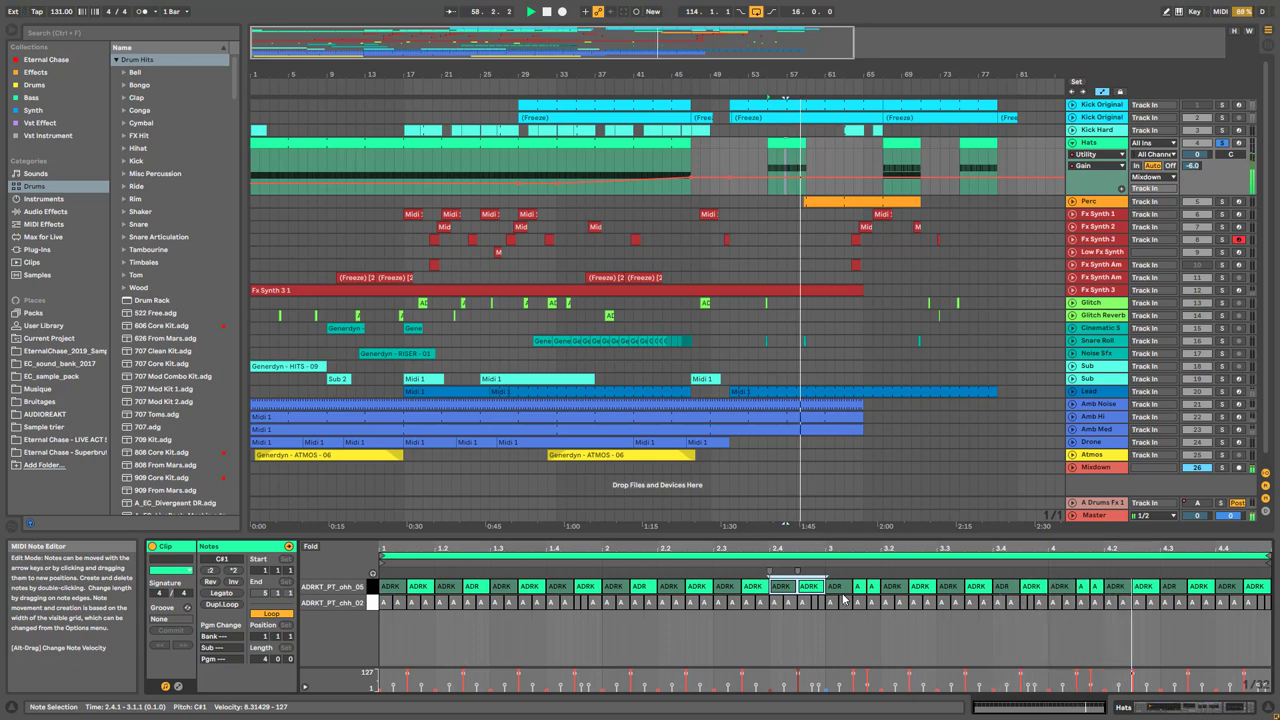
Undo the duplicated ADRKT_PT_ohh_05 beats, stepping back towards the start of the clip
key("Left")
key("Left")
key("Left")
key("Left")
key("Left")
key("Left")
key("Left")
key("Left")
key("Left")
key("Left")
key("Left")
key("Left")
key("Left")
key("Left")
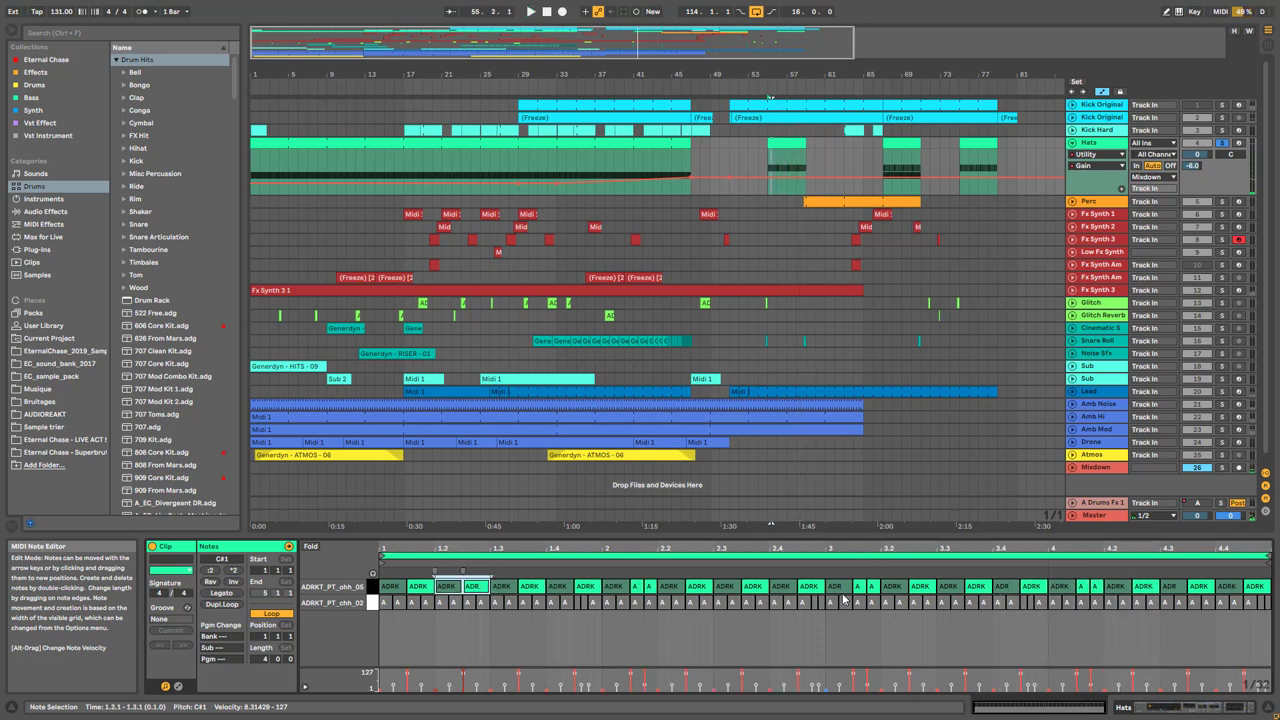
key("Right")
key("Right")
Show the Hats devices and play the ADRKT_PT_ohh_05 chain, comparing it with its ADRKT_Default_Reverb off and on
key("shift+Tab")
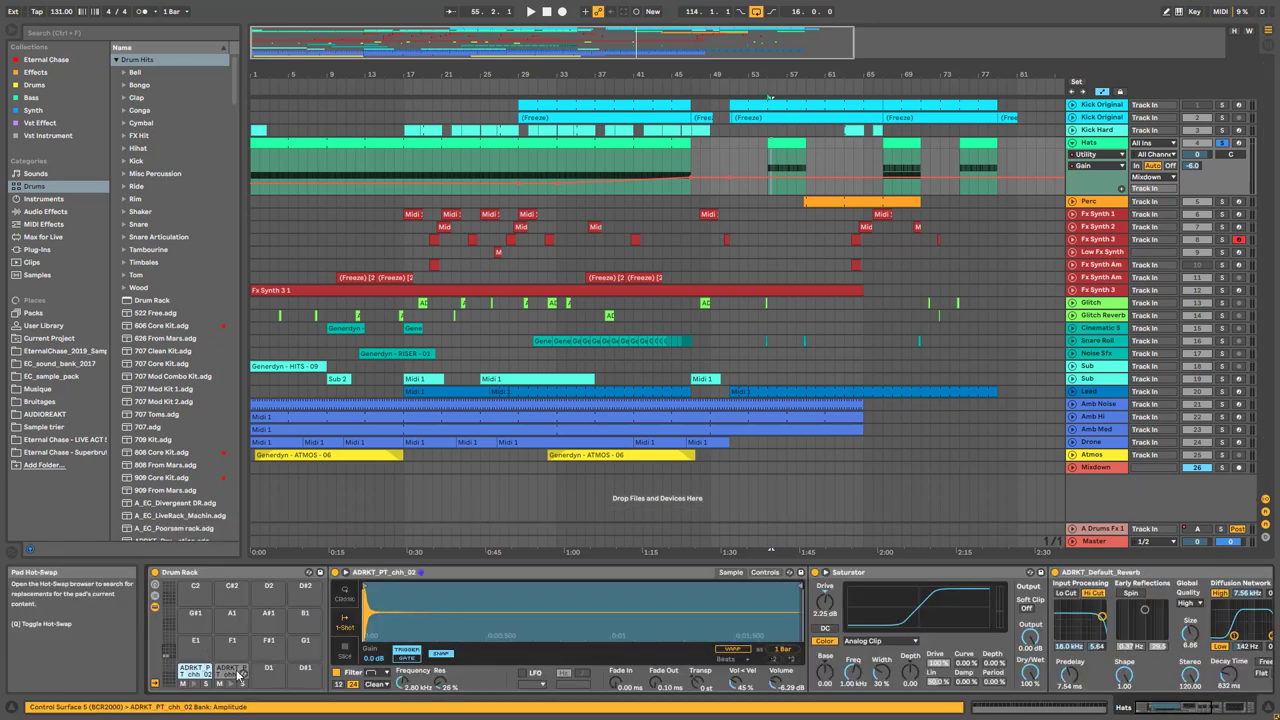
left_click_drag(1165, 709, 1186, 711)
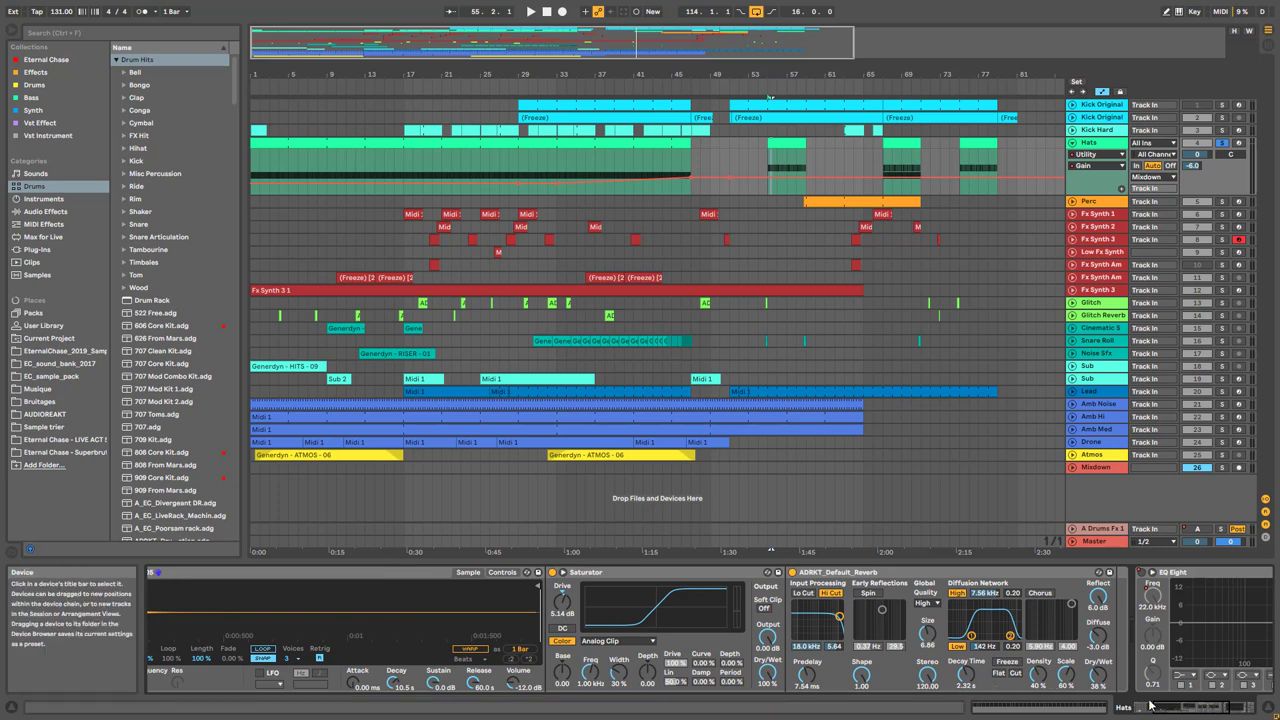
key("space")
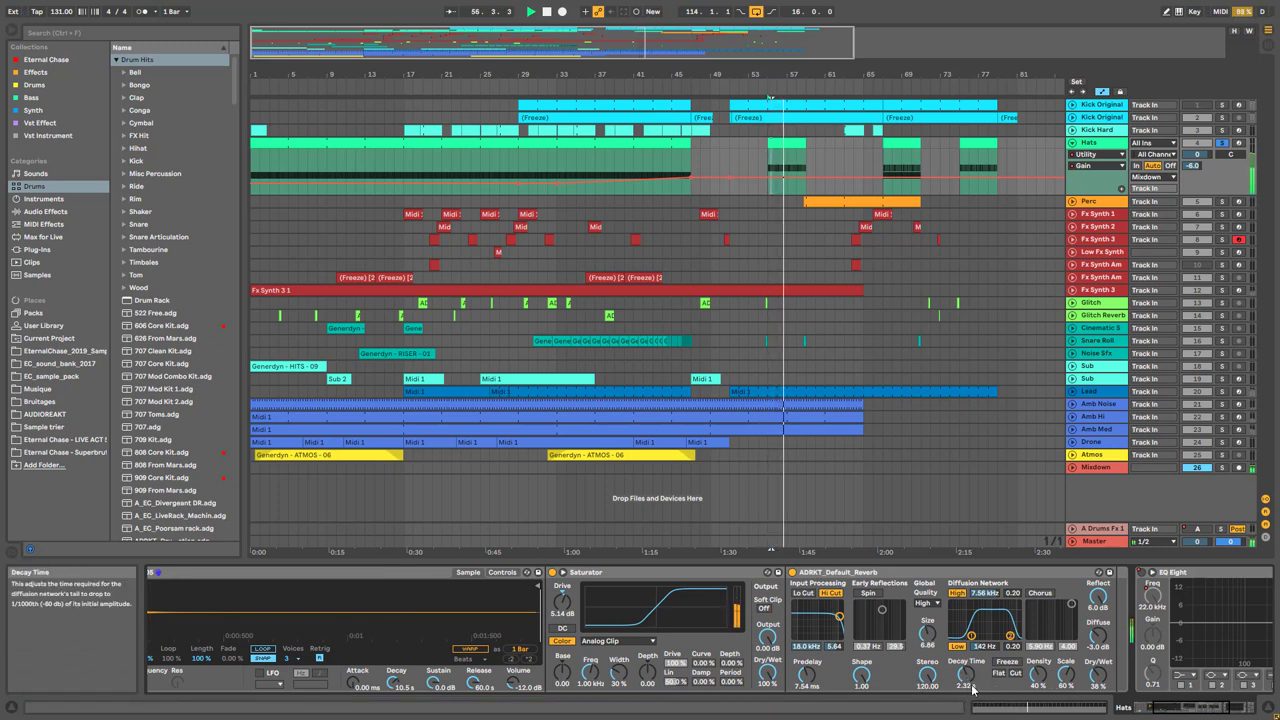
key("space")
left_click(793, 572)
left_click(793, 572)
left_click(1220, 712)
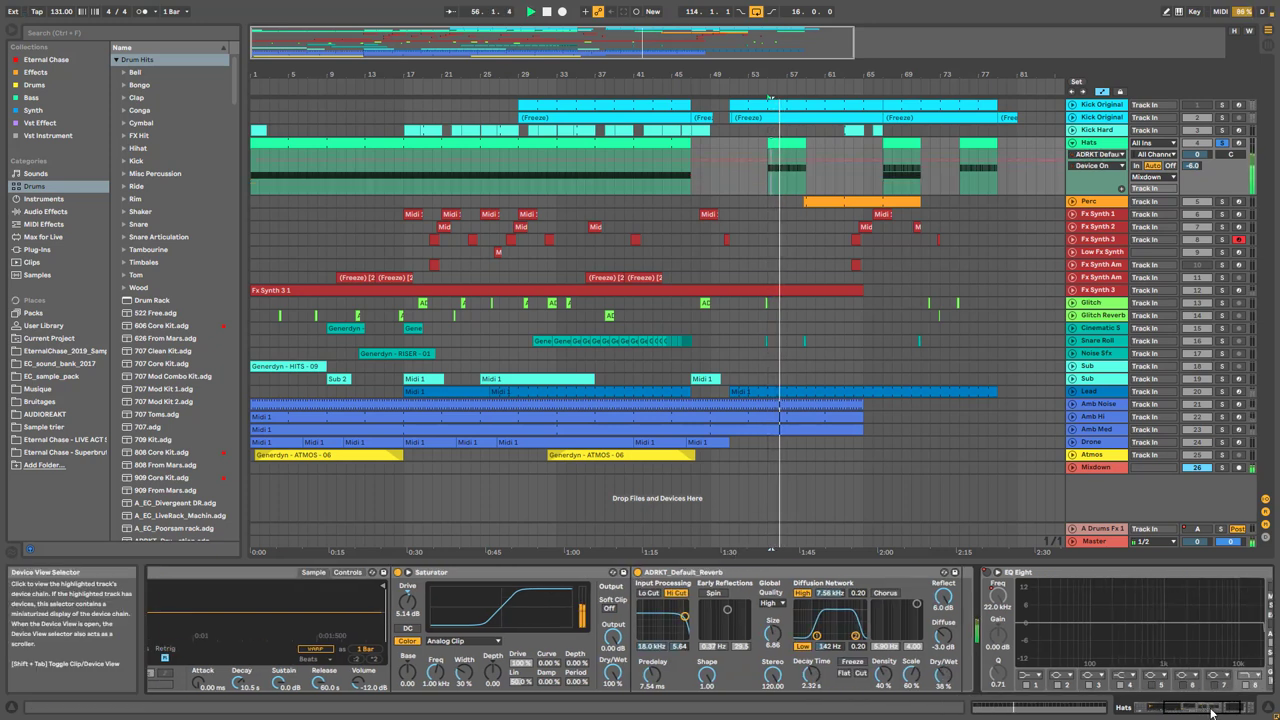
left_click_drag(1220, 712, 1150, 712)
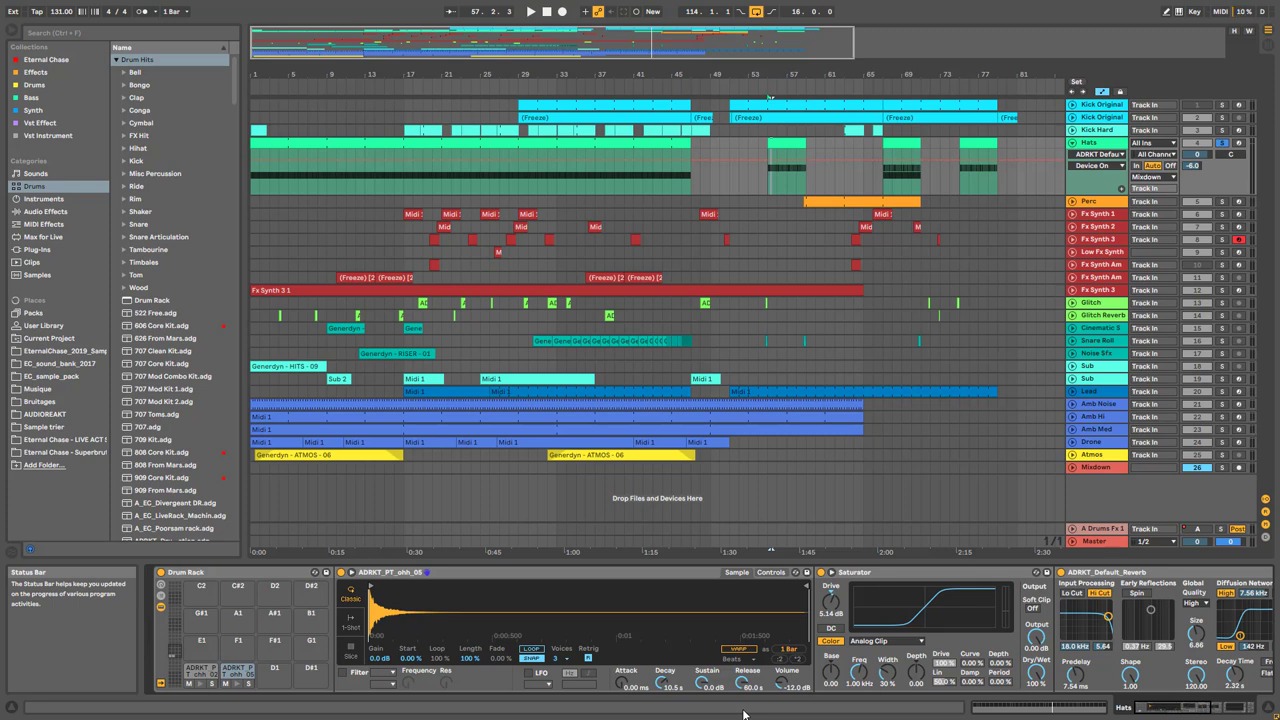
key("space")
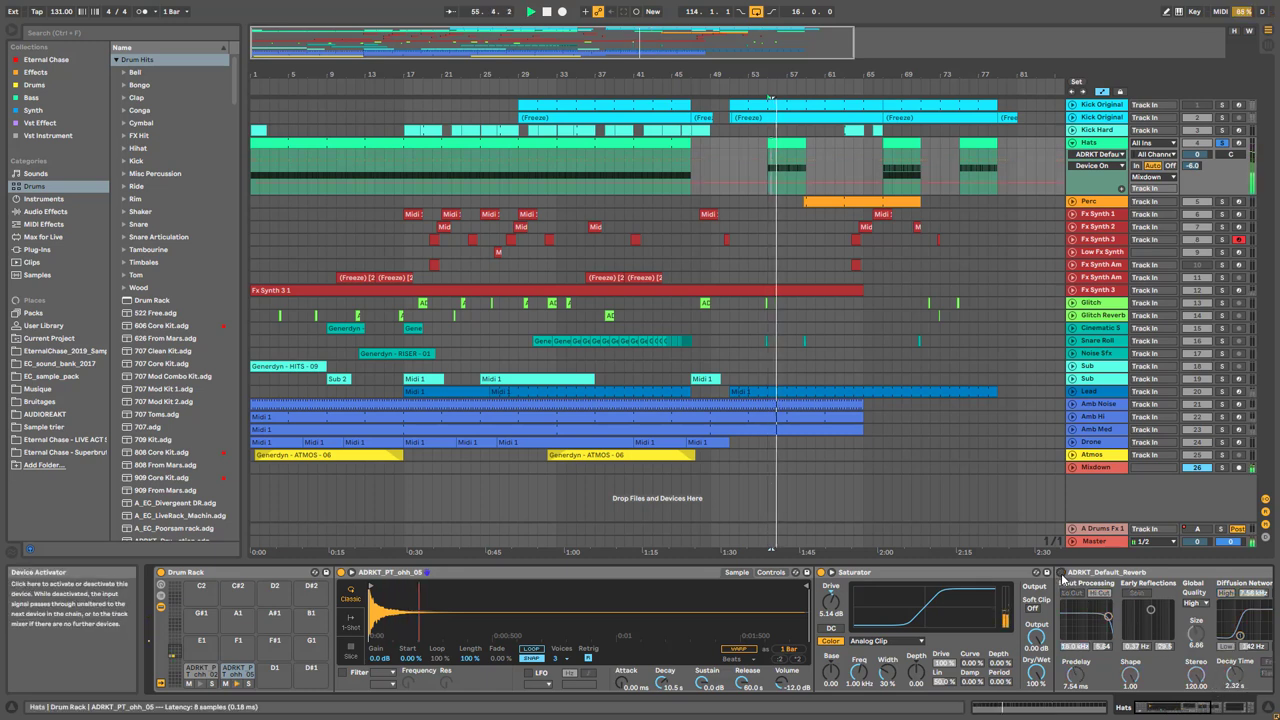
Play the soloed ADRKT_PT_chh_02 pad, try a reverb Decay Time of 2.76 s, and return it to 832 ms
left_click(207, 672)
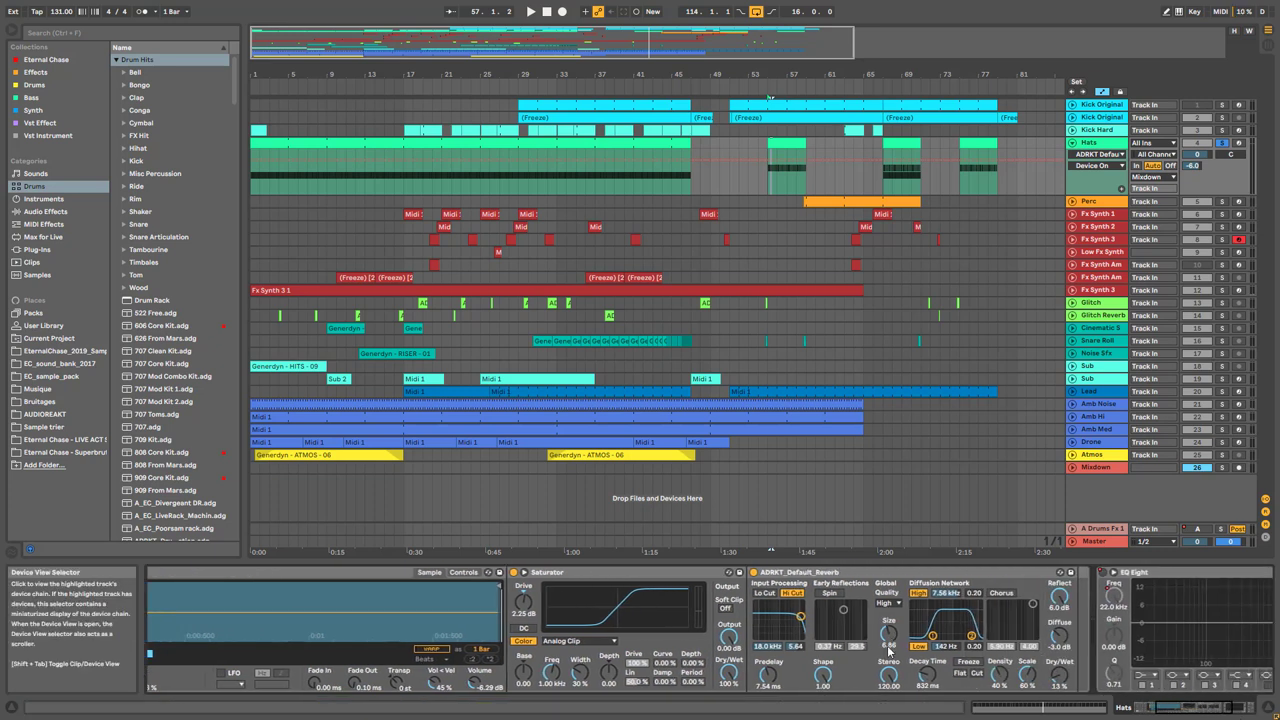
key("space")
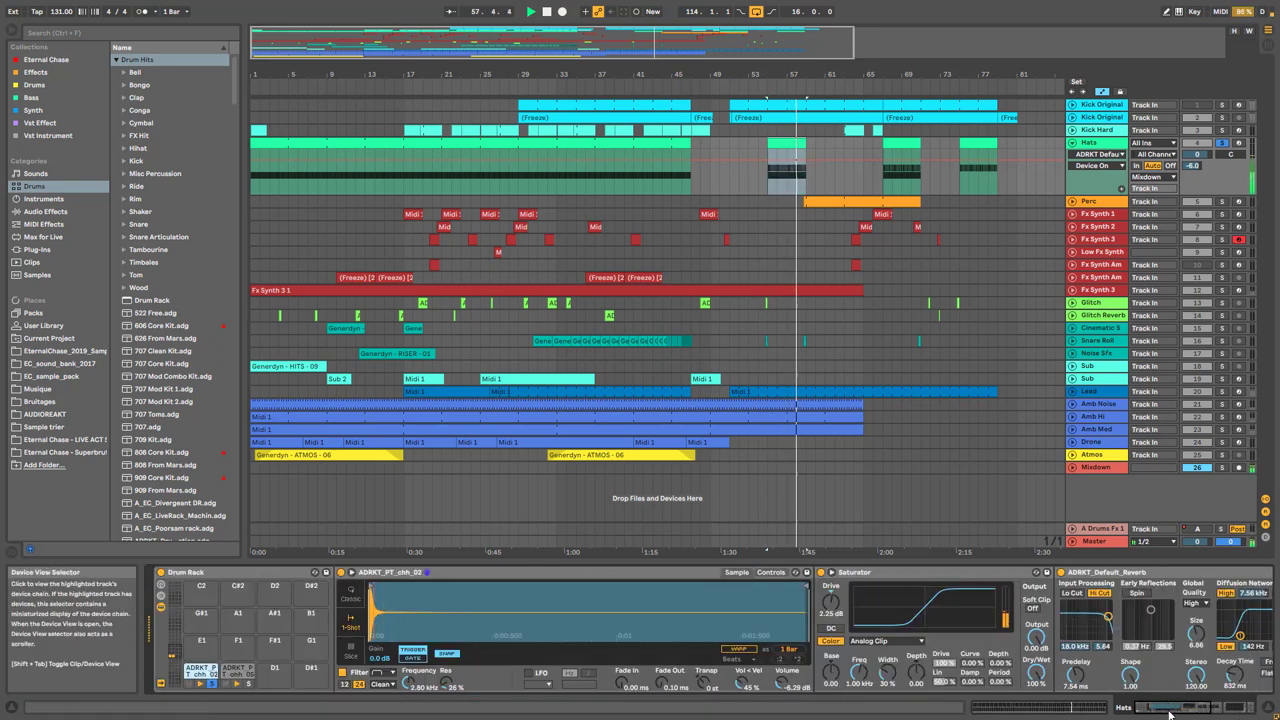
scroll(1099, 686, "right", 3)
left_click(1035, 677)
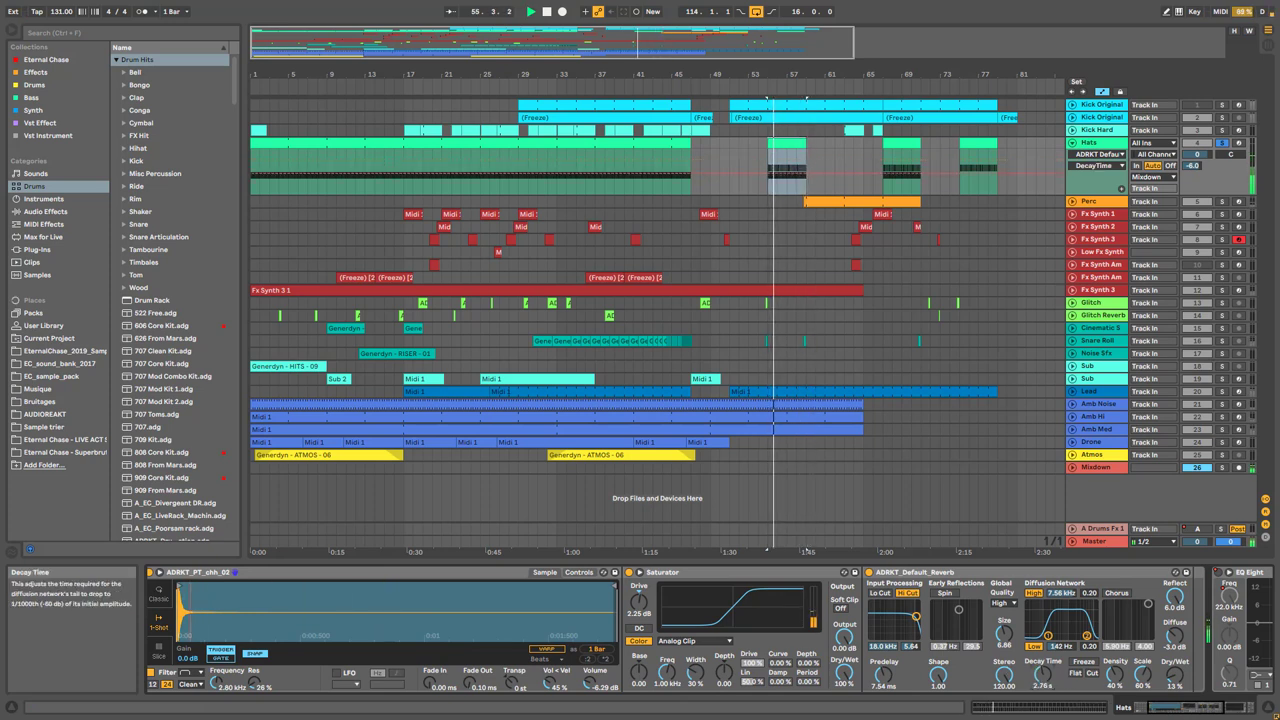
left_click_drag(1035, 677, 1035, 700)
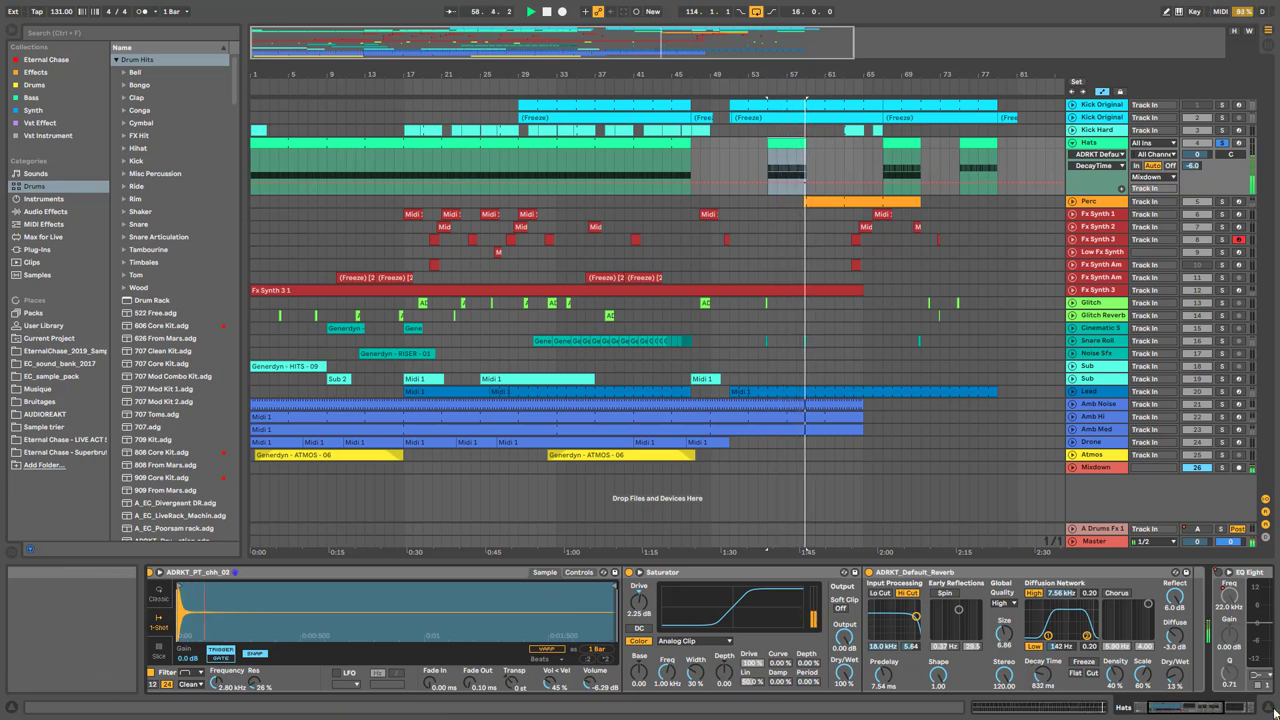
Compare the ADRKT_PT_chh_02 pad with its filter off and on, and unsolo and fold the Hats track
scroll(355, 655, "left", 3)
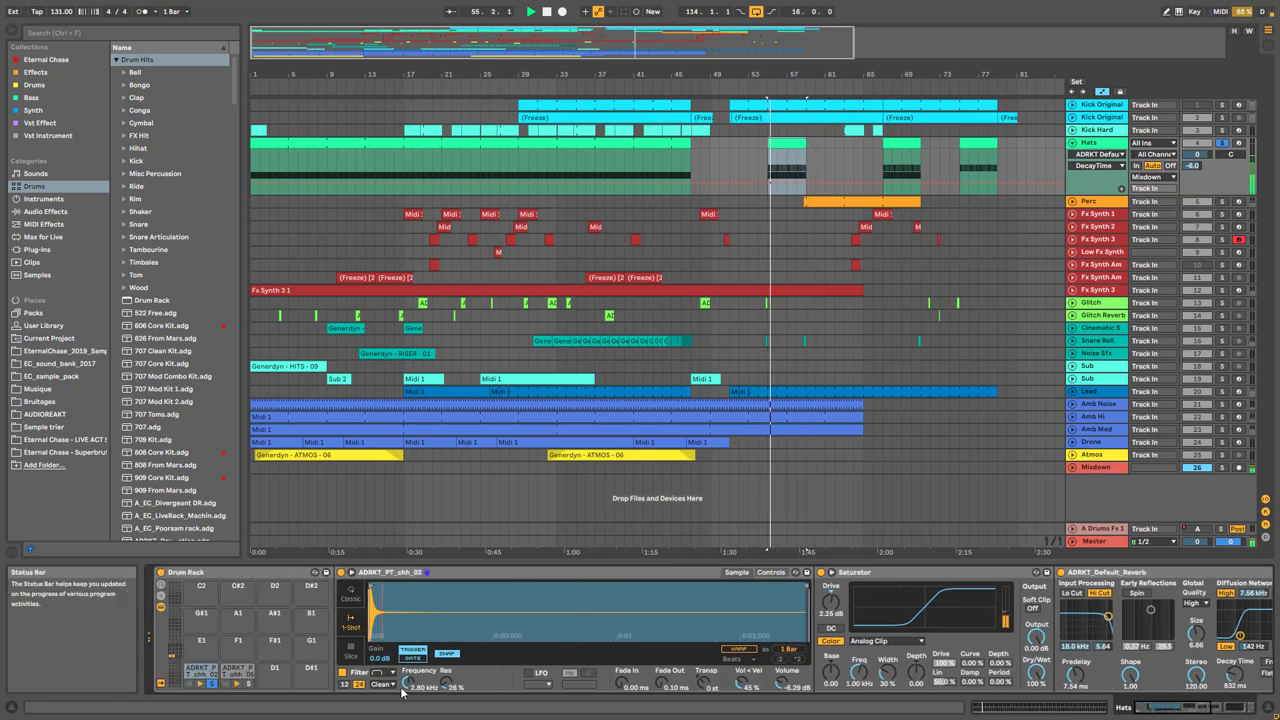
left_click(342, 676)
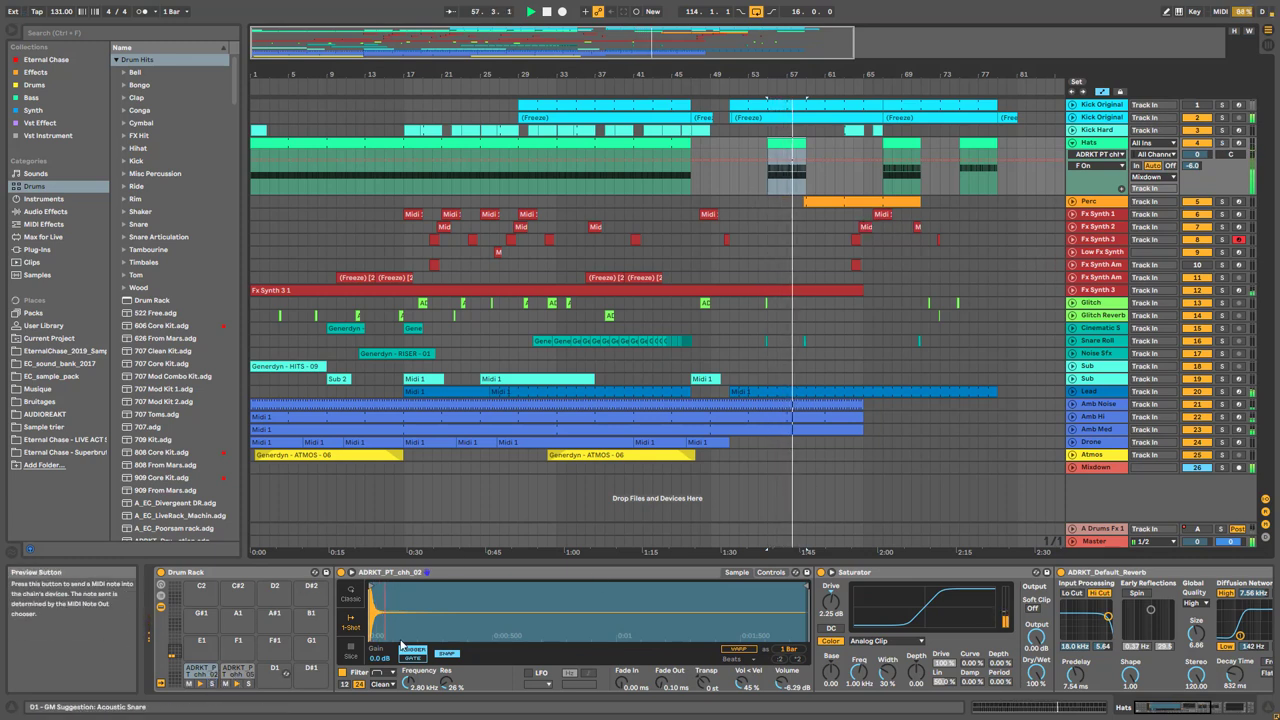
left_click(1072, 143)
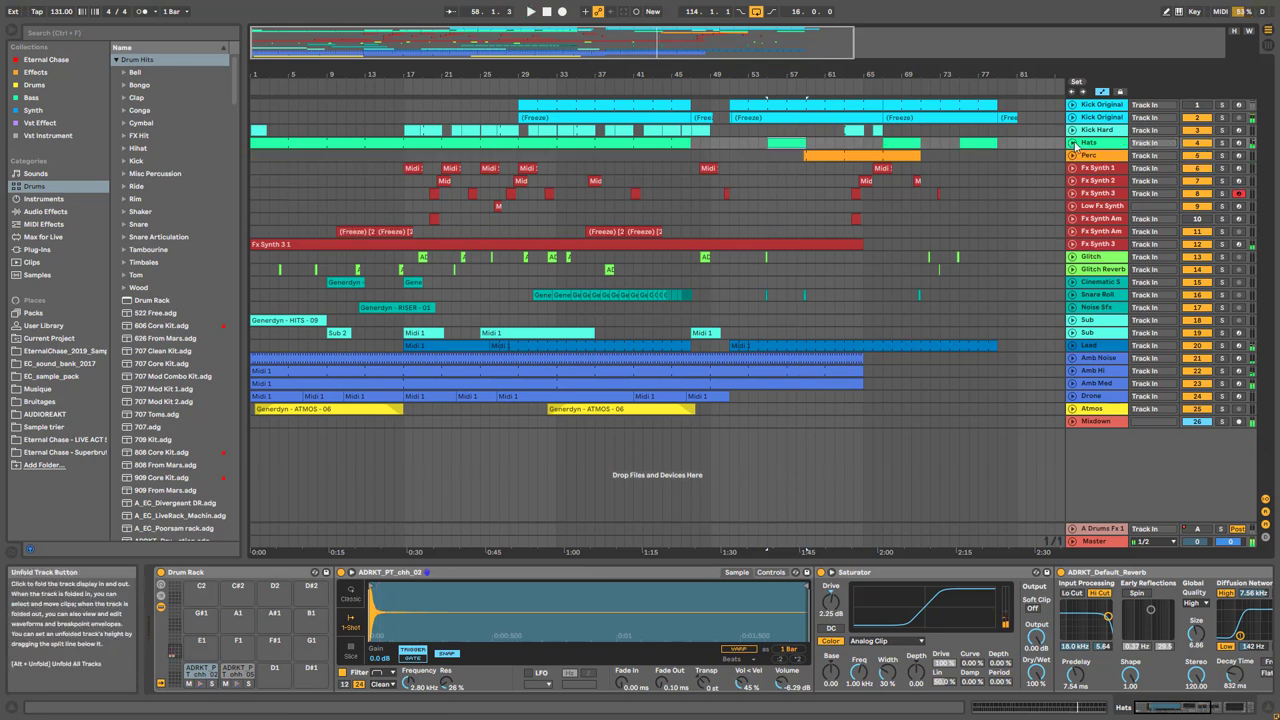
Solo the Perc track, unfold it, and frame its MIDI clips between bars 58 and 71
left_click(1100, 155)
left_click(1221, 155)
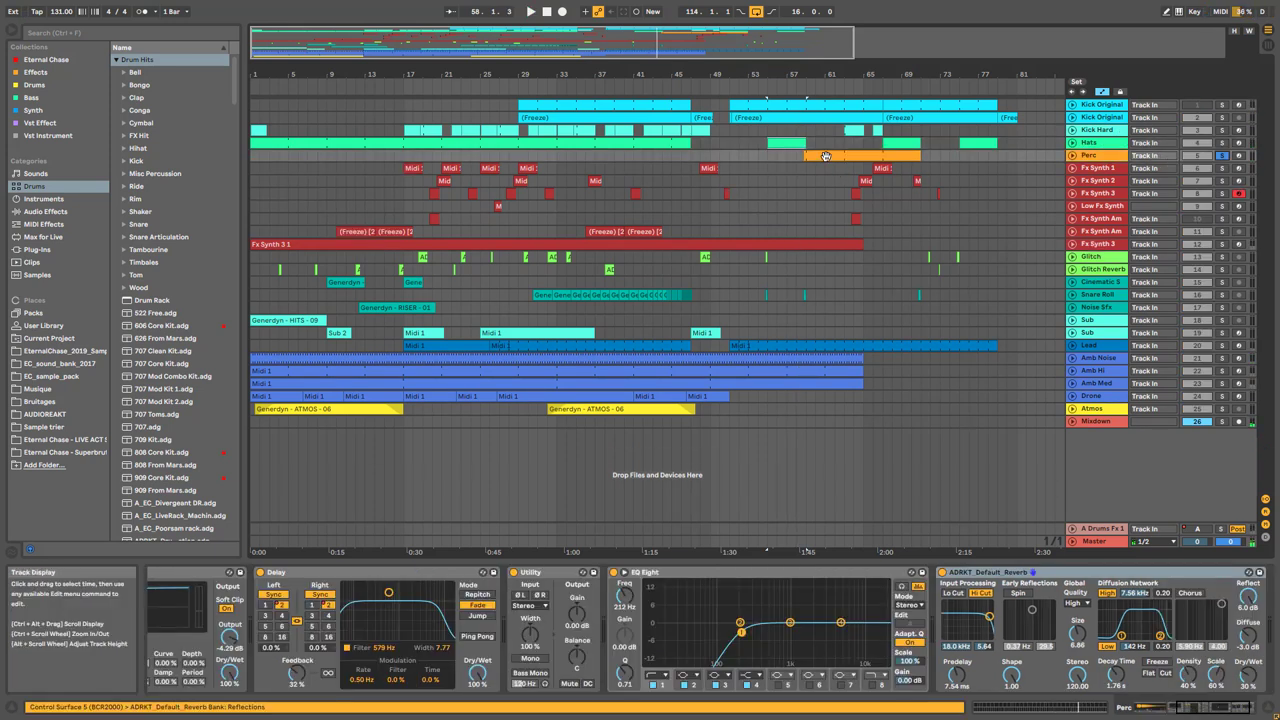
left_click(1072, 156)
left_click_drag(730, 78, 586, 198)
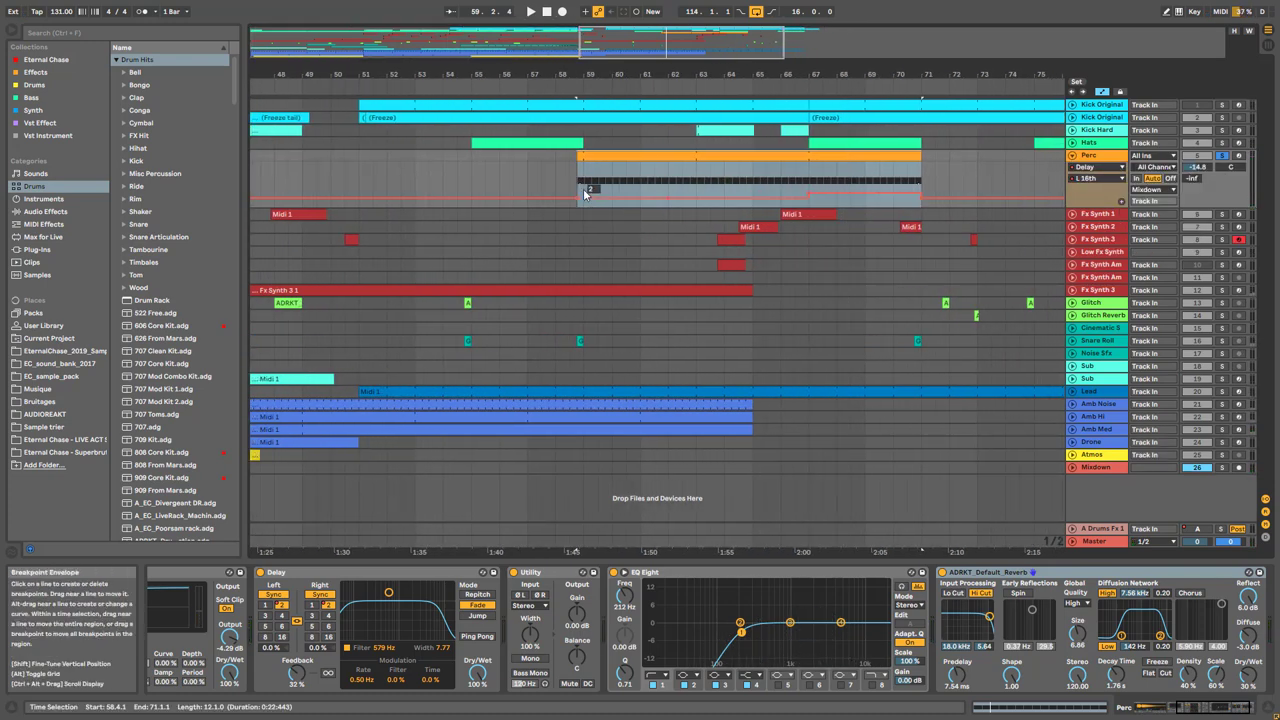
Play the Perc part in the full mix, and with only the second Kick Original track soloed alongside it
left_click(1221, 155)
key("space")
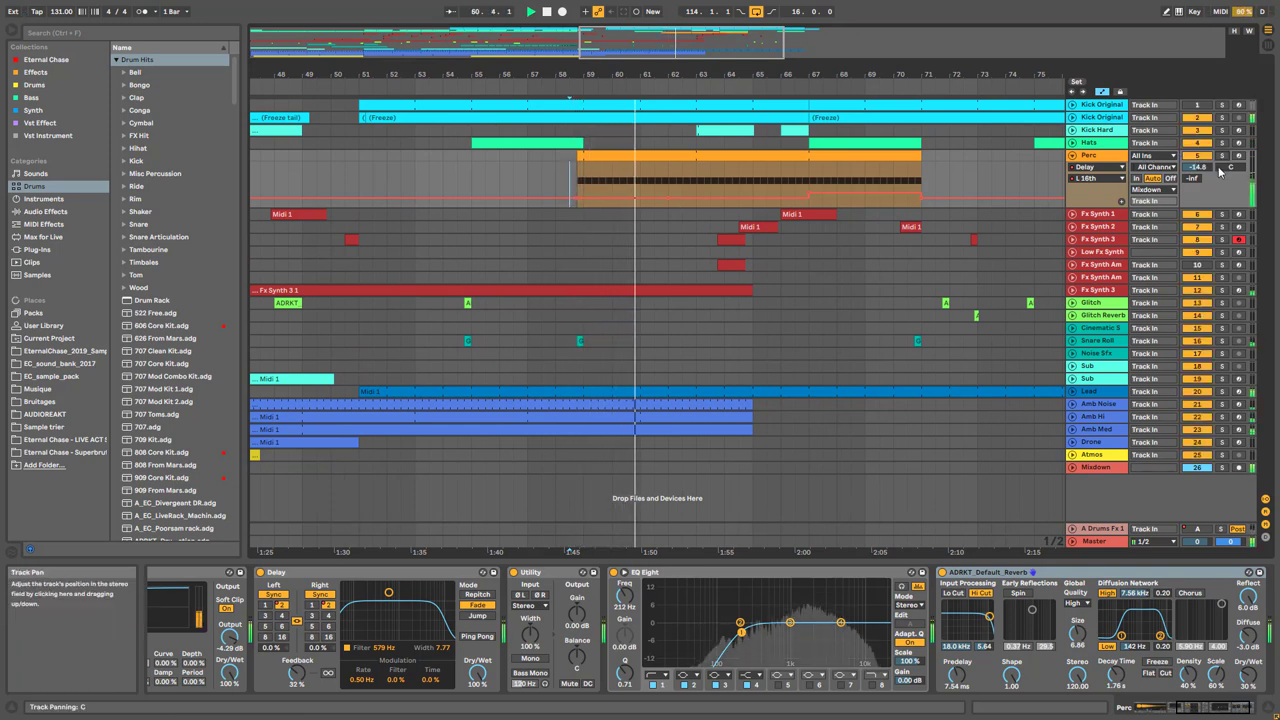
left_click(1221, 117)
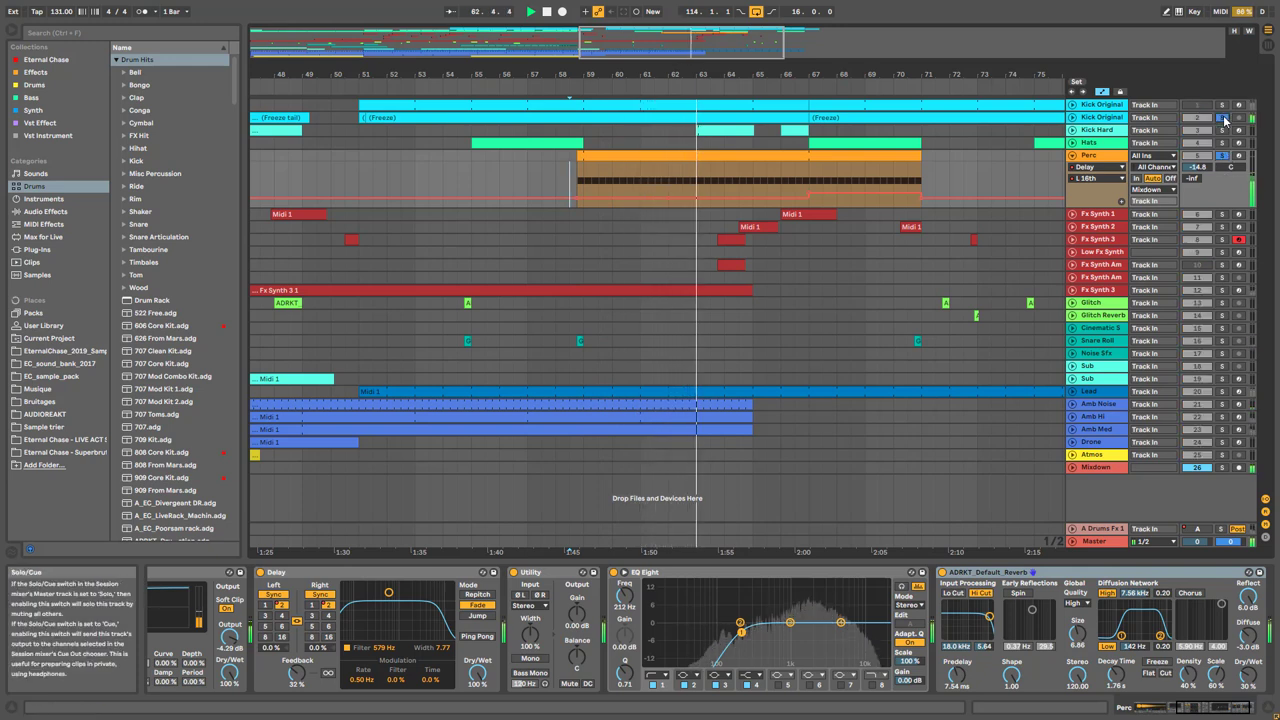
key("space")
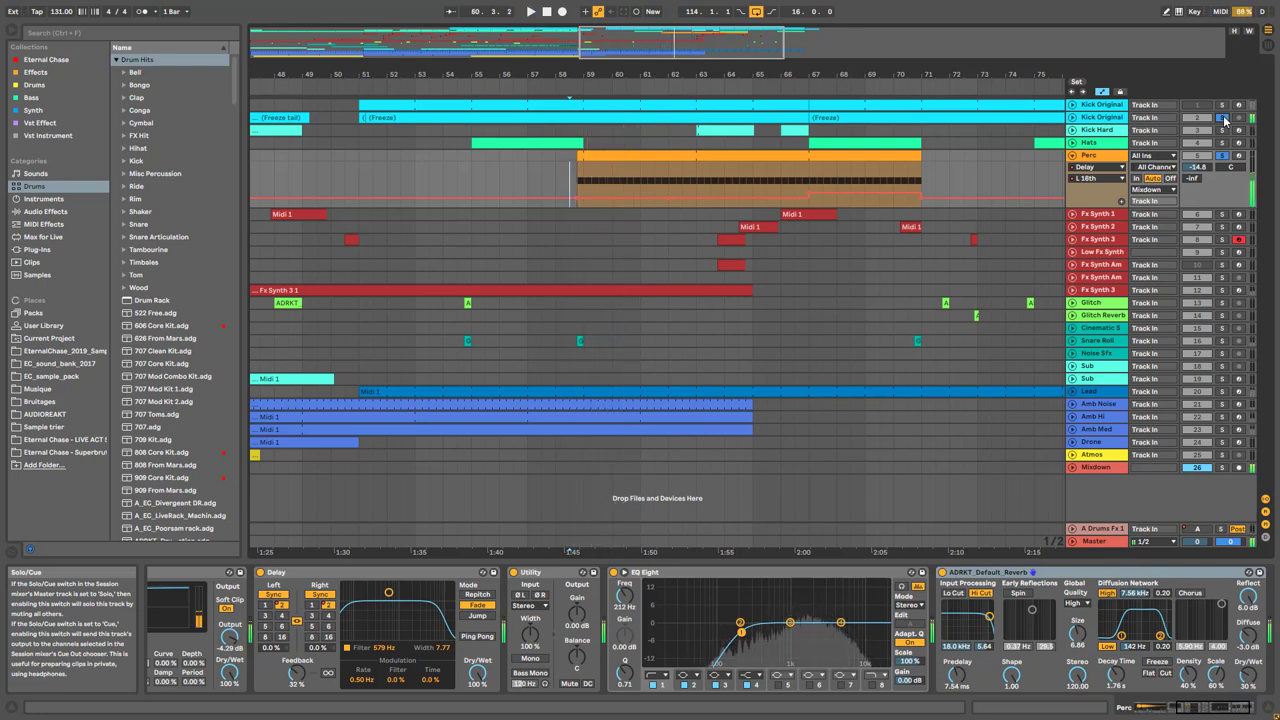
Play the Perc track around its Delay L 16th automation at bar 67, with the kick and soloed alone
left_click(810, 183)
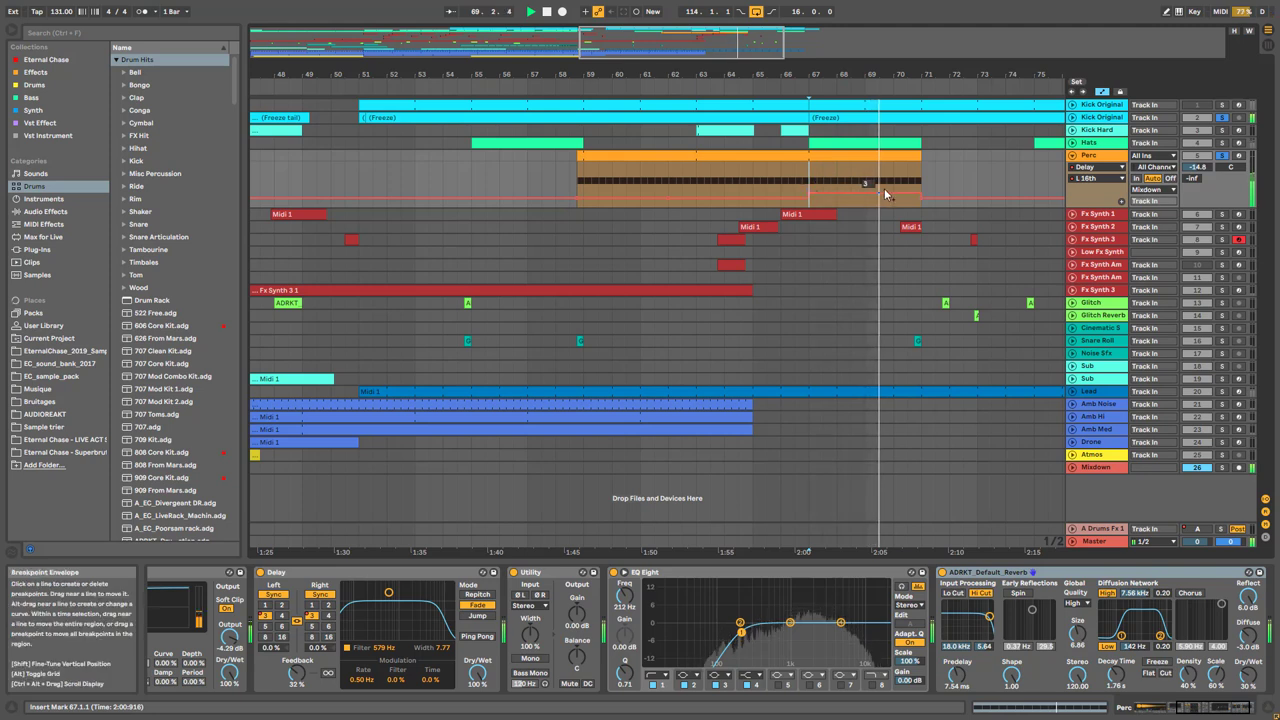
left_click(1222, 156)
left_click(828, 170)
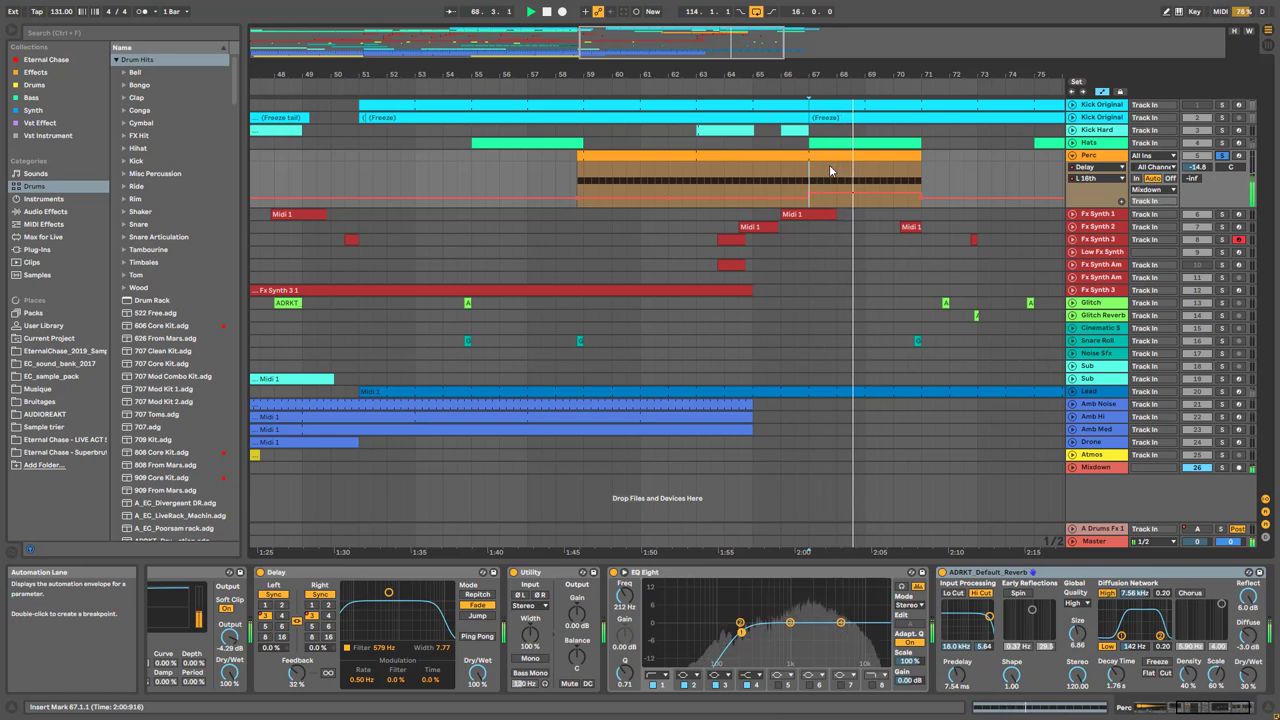
left_click_drag(678, 47, 678, 38)
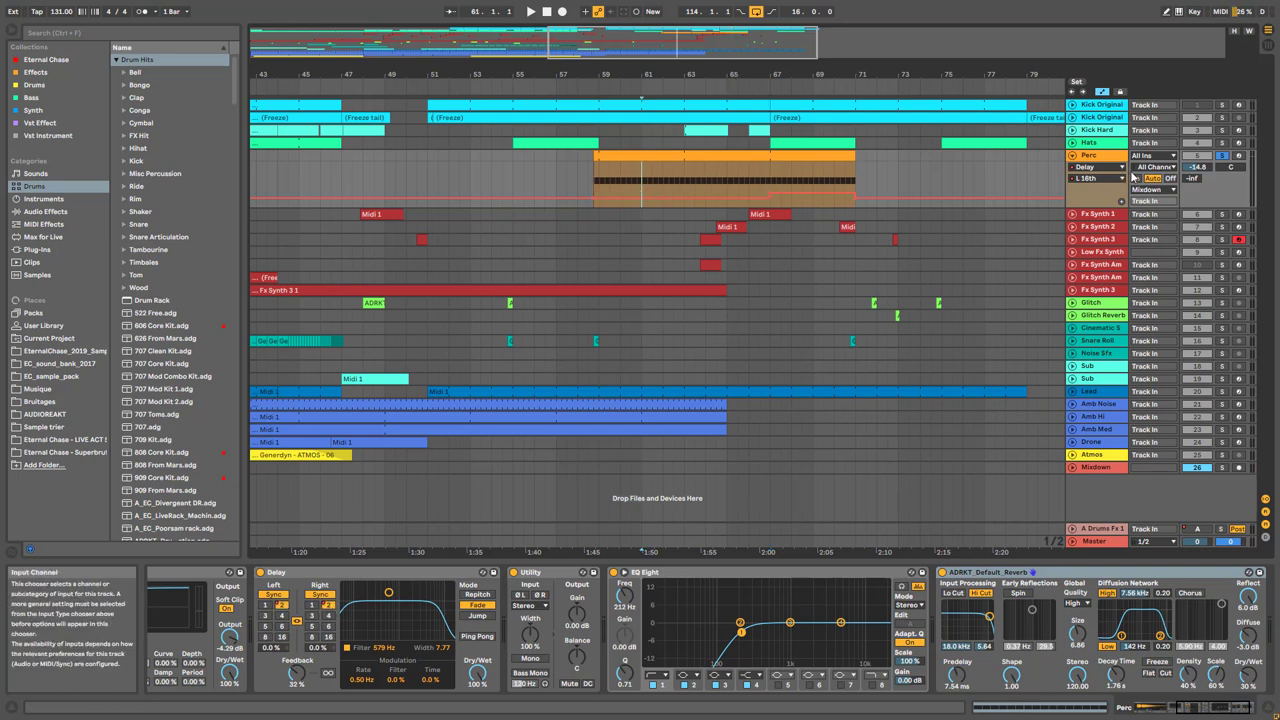
key("space")
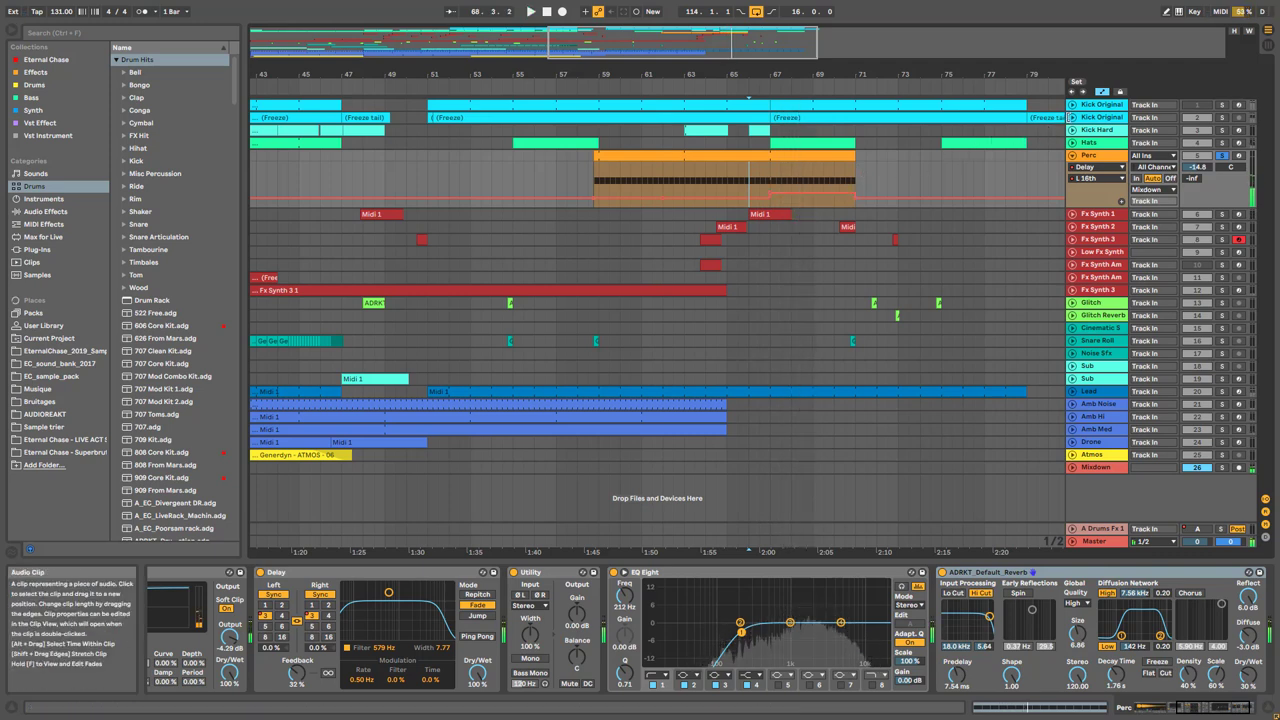
Unfold the frozen Kick Original track, unsolo Perc, and play the full mix from just before the Perc clip starts
left_click(1072, 118)
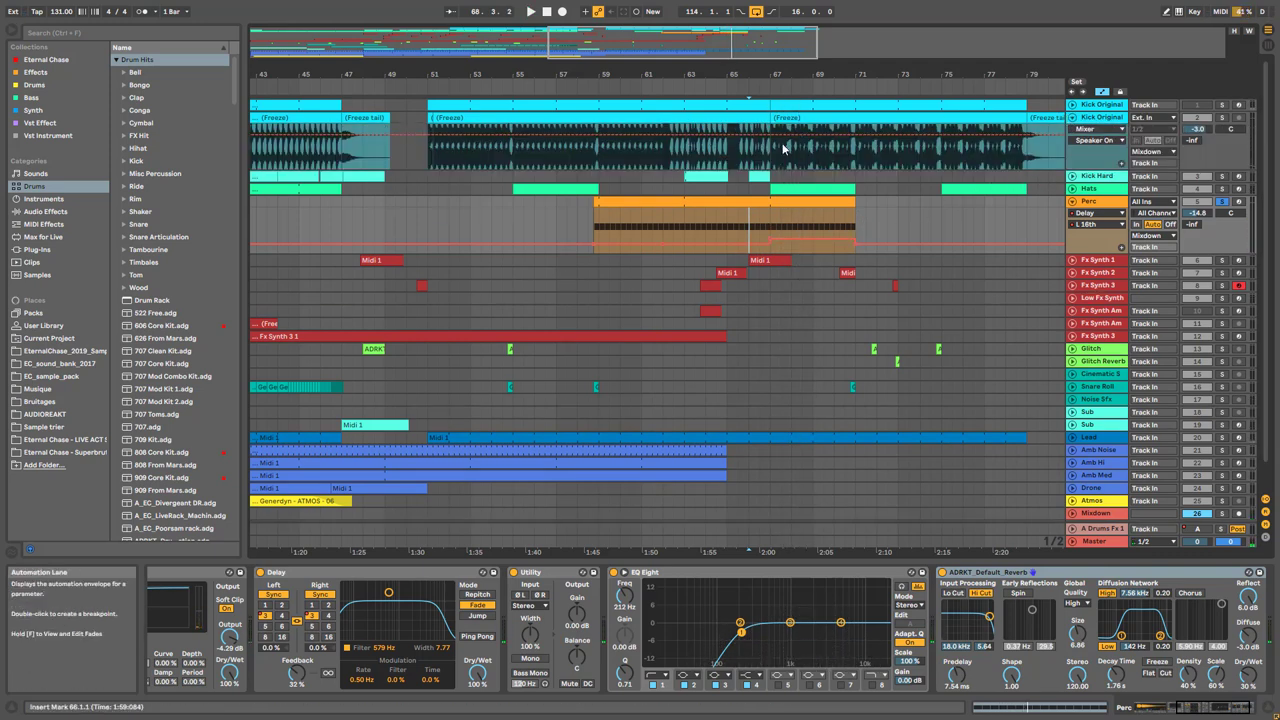
left_click(541, 157)
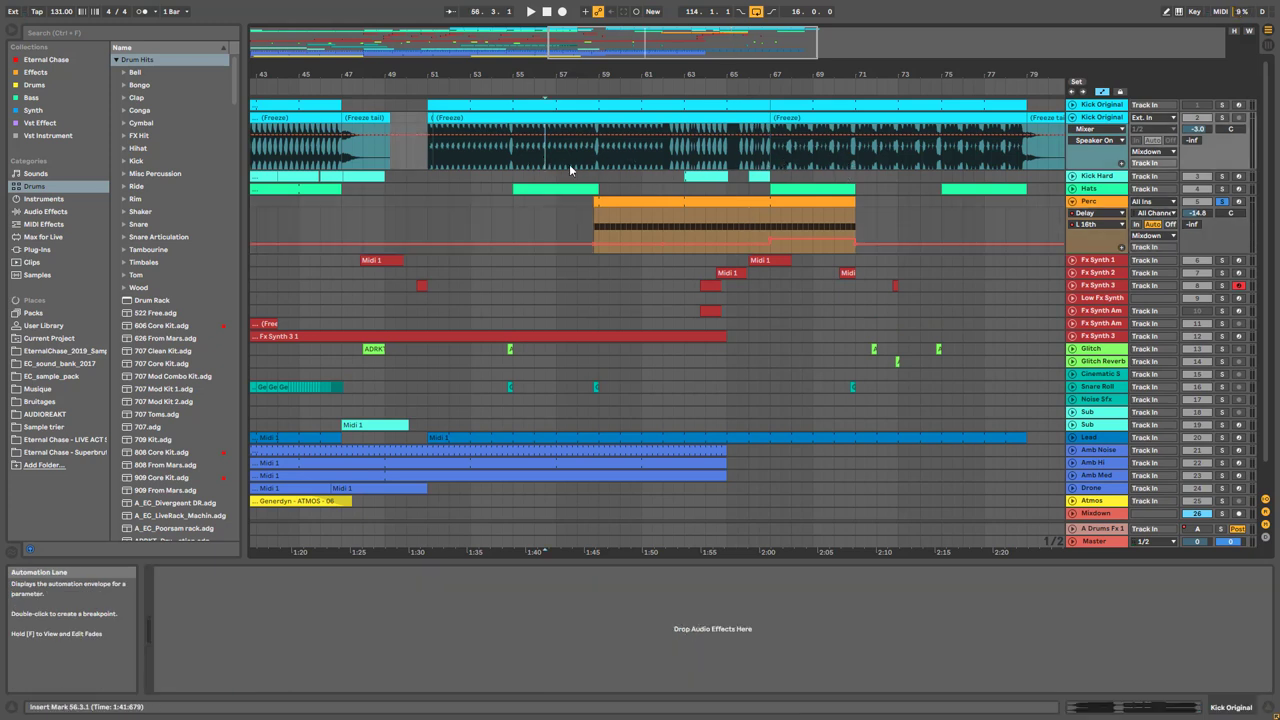
left_click(1221, 201)
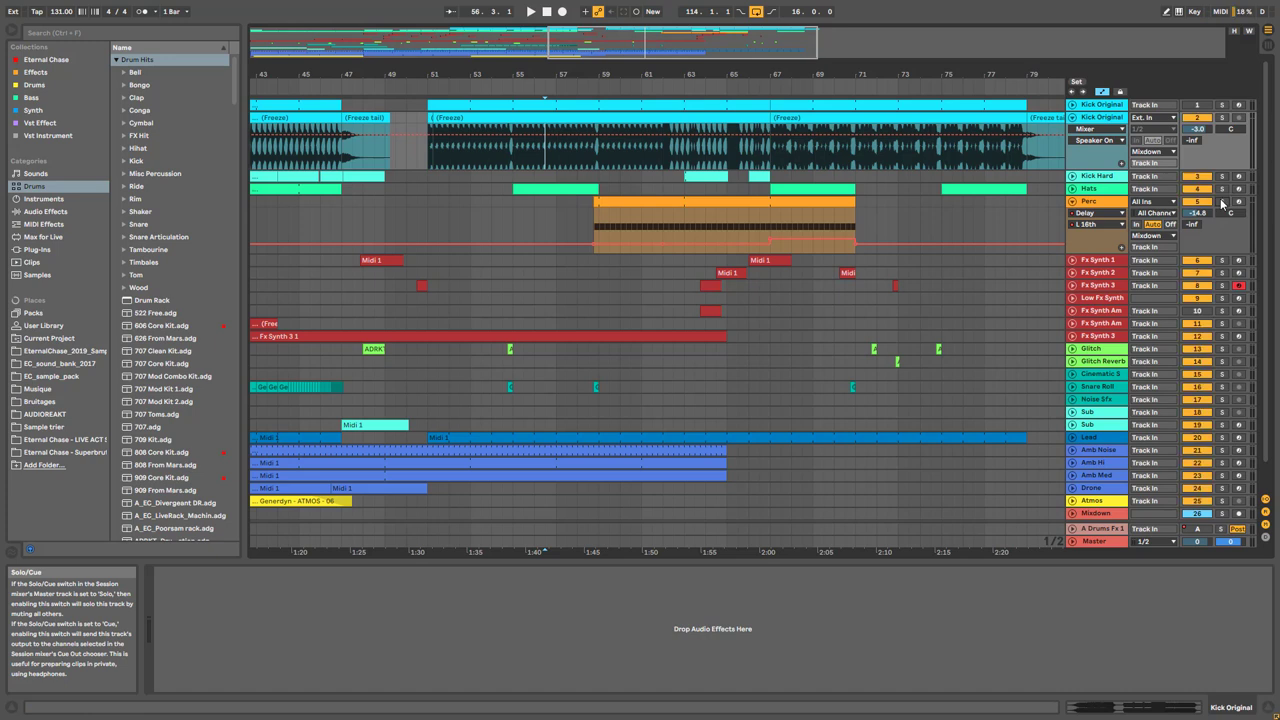
left_click(591, 229)
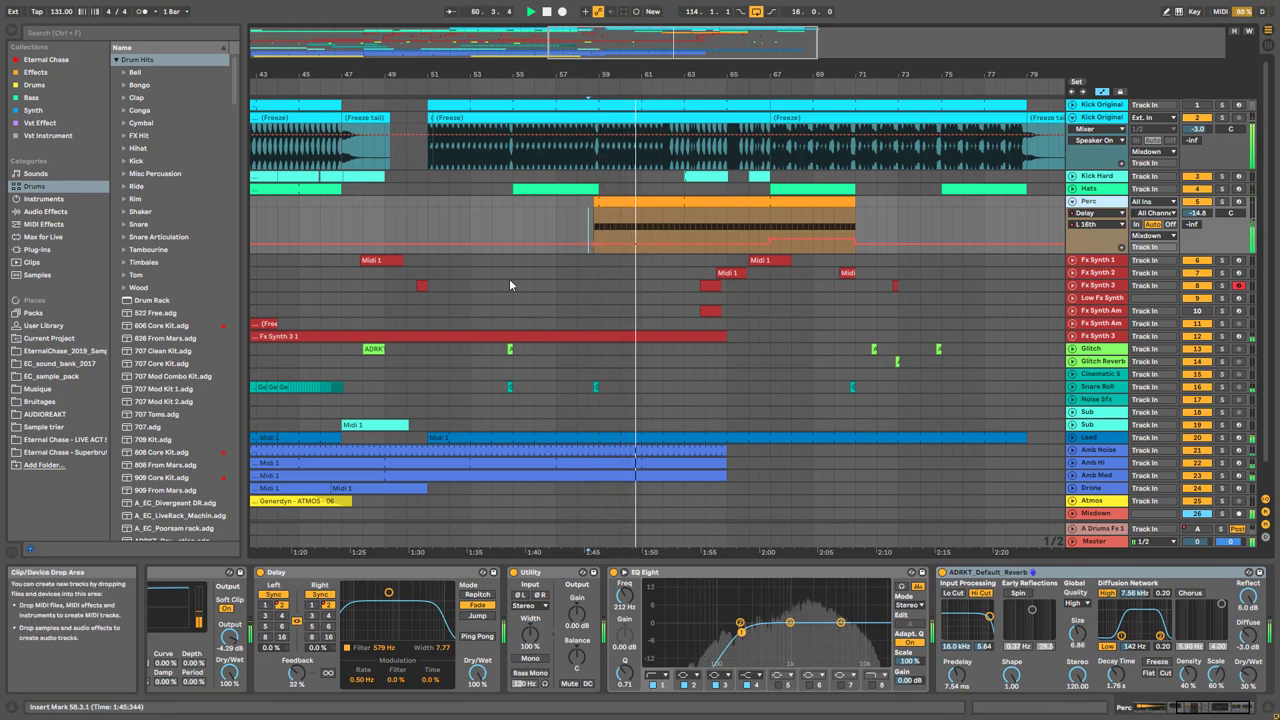
Examine the Perc track's Simpler and its Delay automation near bar 66, and locate the ADRKT_PT_perc_23 sample in the browser
left_click(1168, 712)
left_click_drag(1168, 712, 1143, 712)
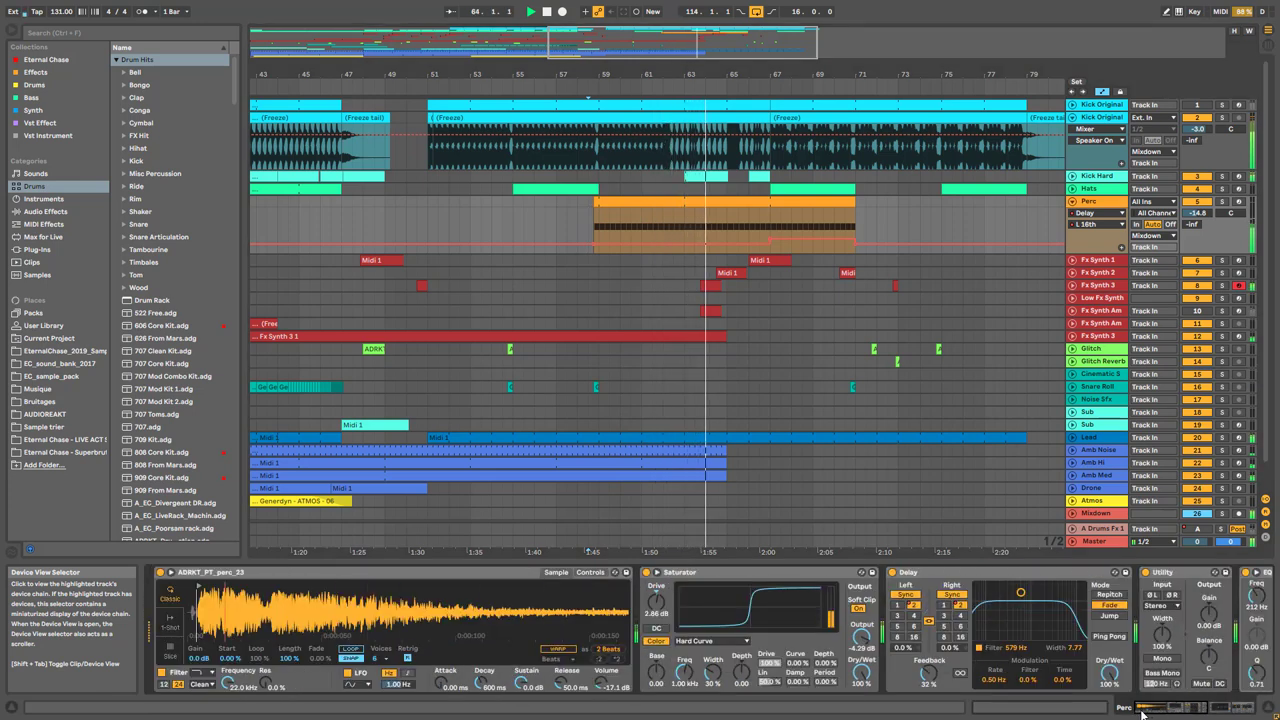
left_click_drag(650, 25, 664, 82)
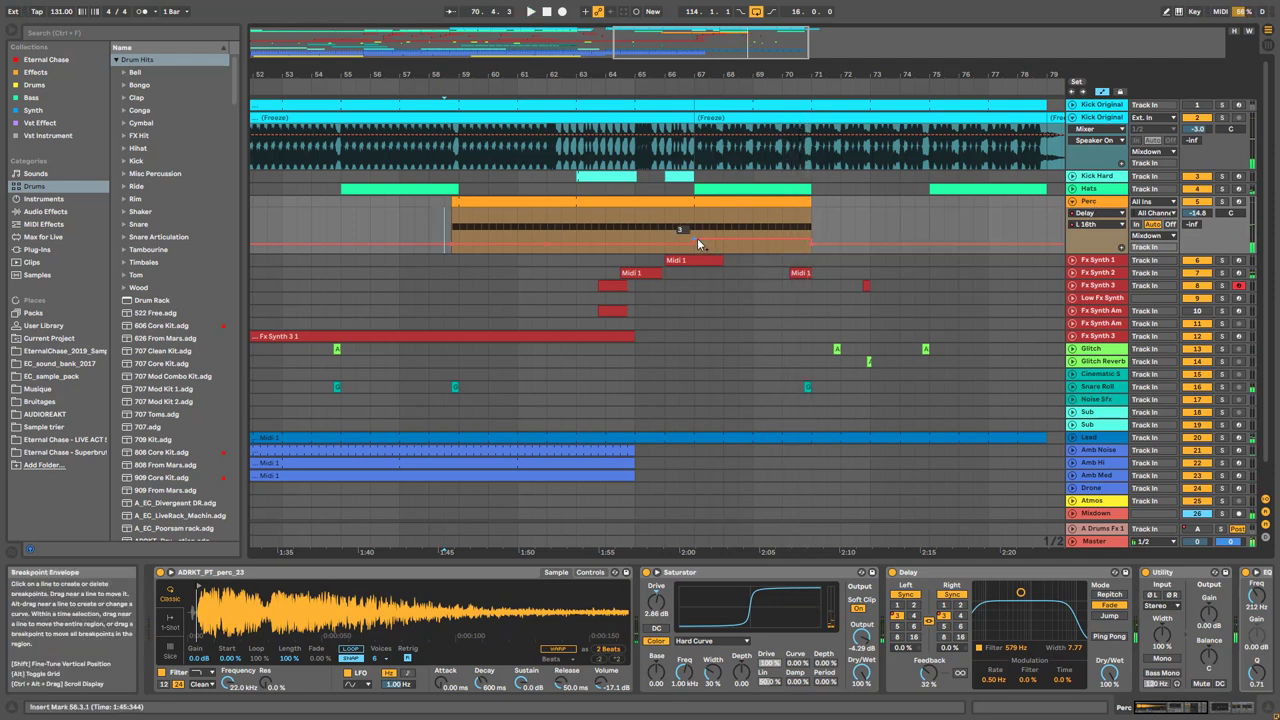
left_click(670, 232)
key("space")
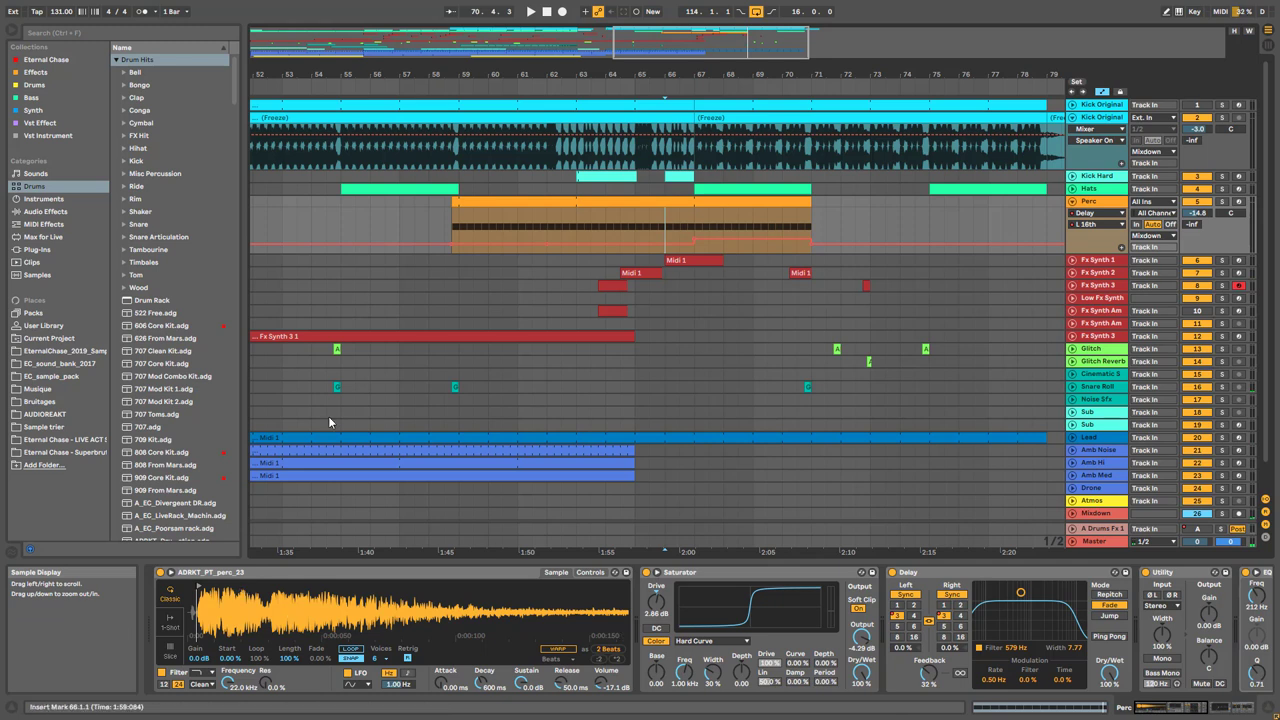
left_click(624, 638)
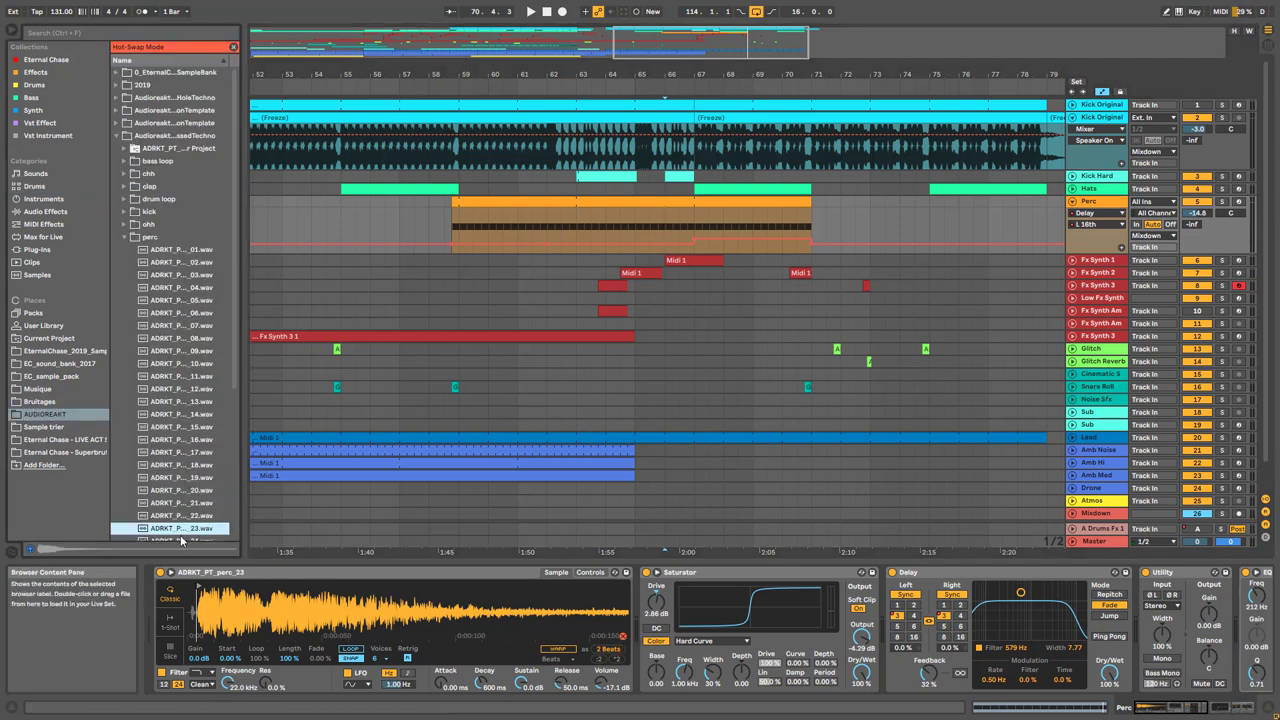
left_click(622, 638)
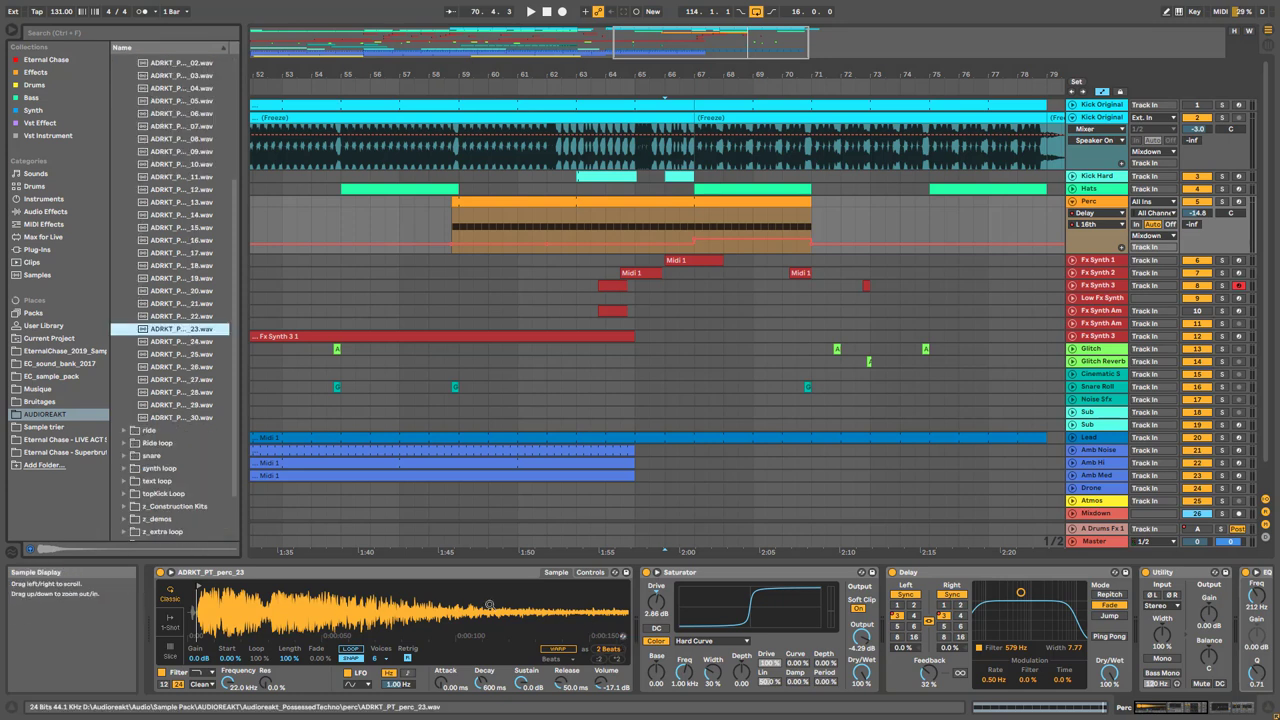
Play the soloed Perc track from bar 60, comparing it with its Saturator and its Delay each off and on
left_click(757, 573)
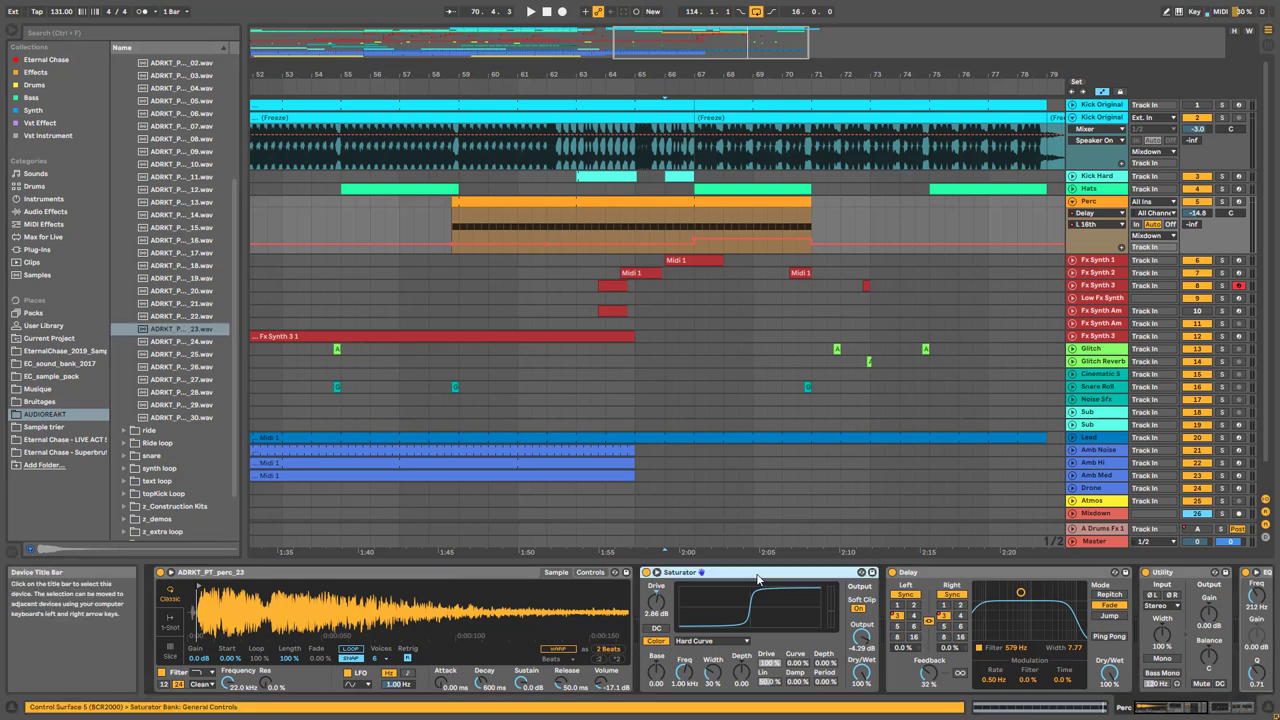
key("space")
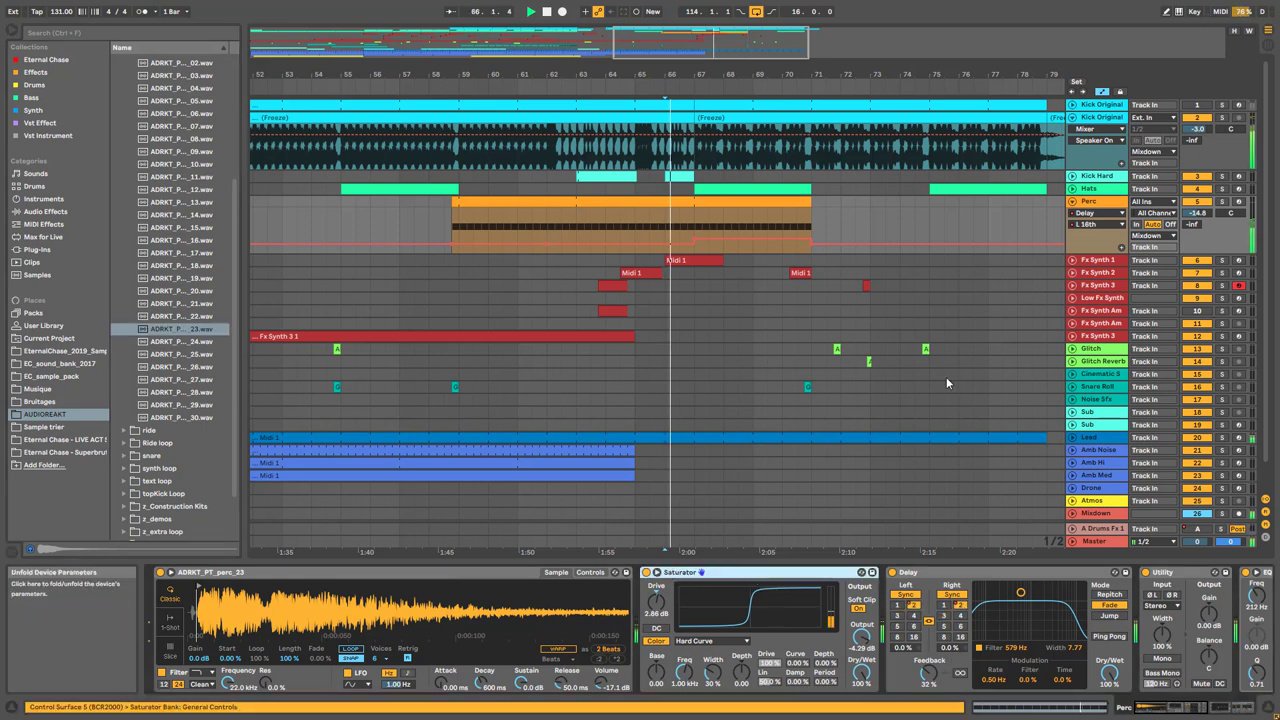
left_click(508, 234)
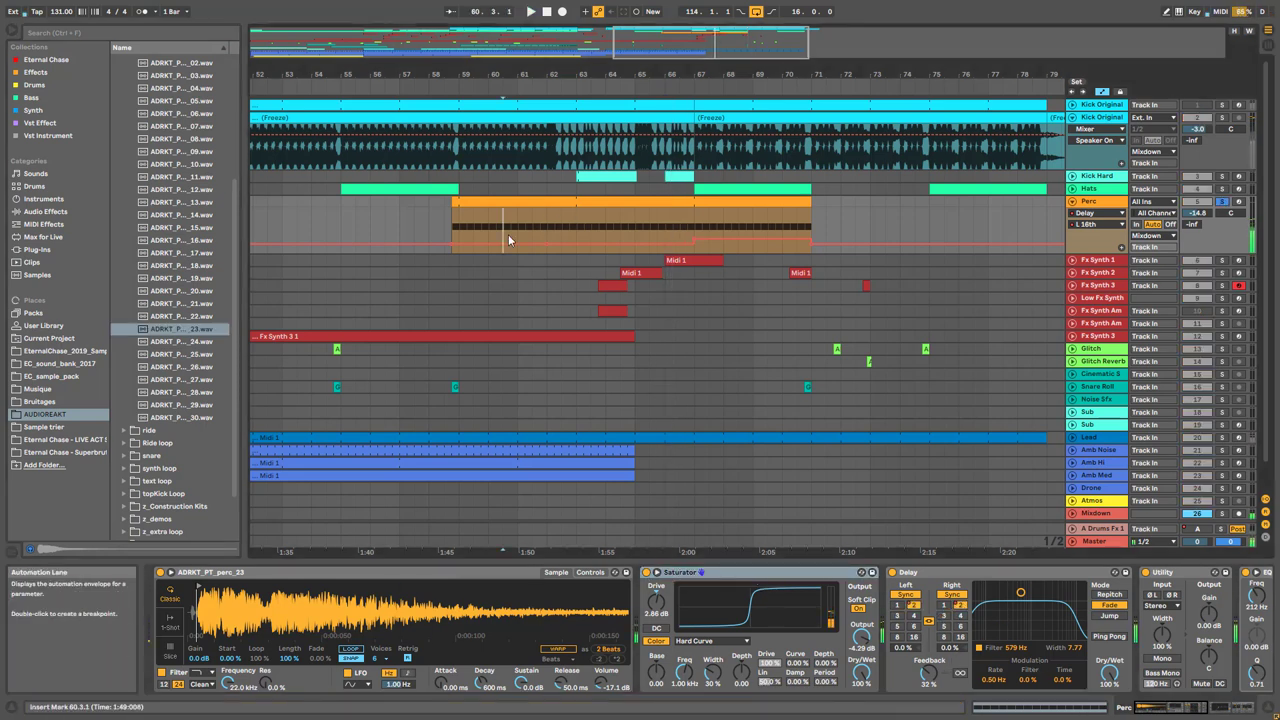
left_click(651, 578)
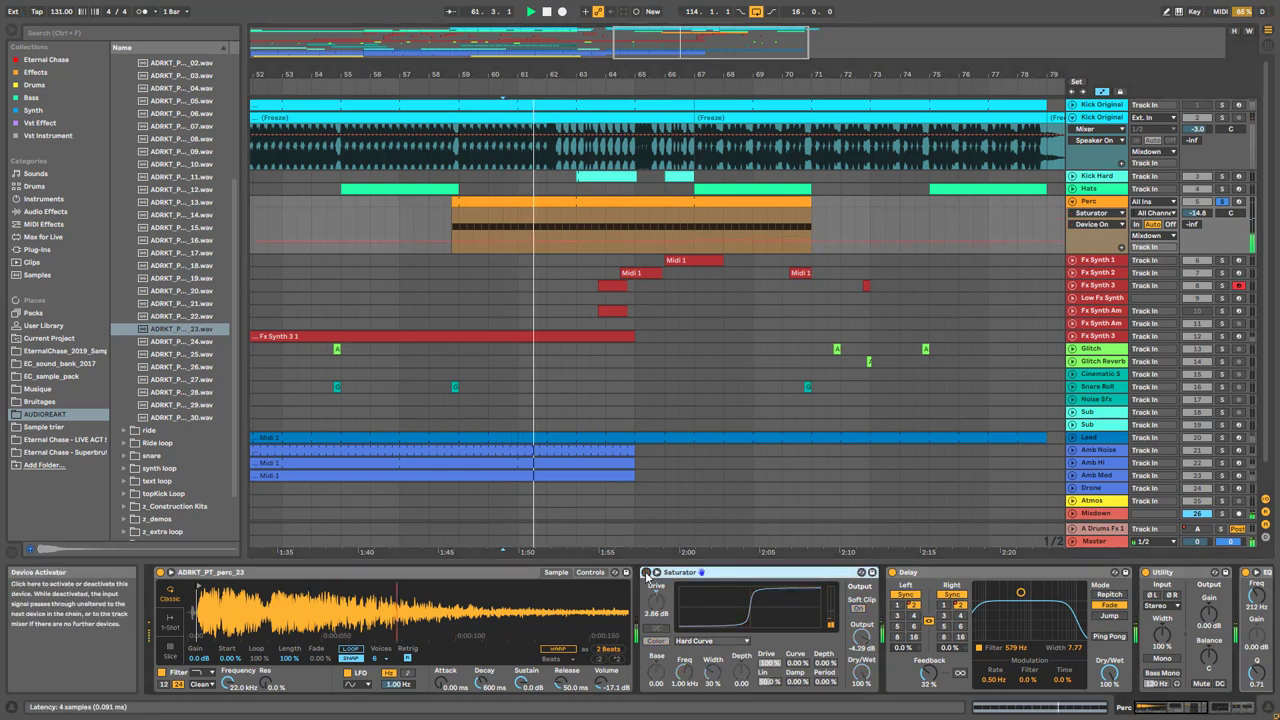
left_click(892, 574)
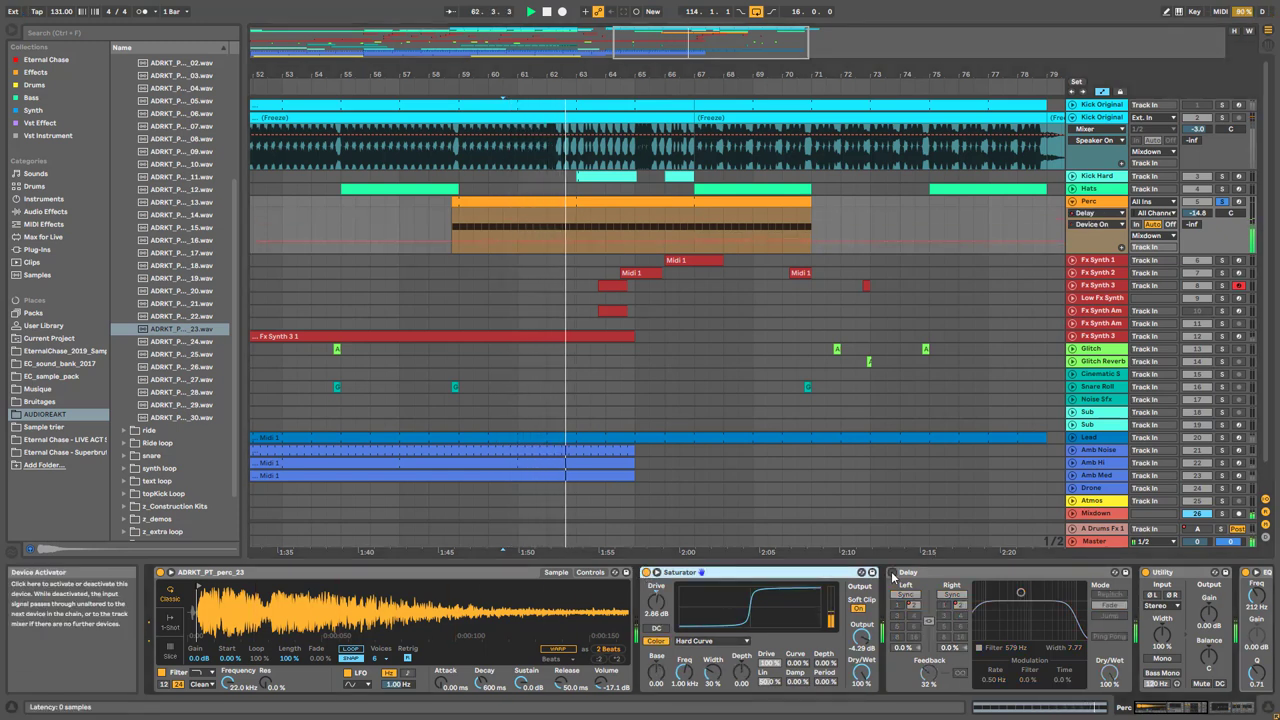
left_click(893, 574)
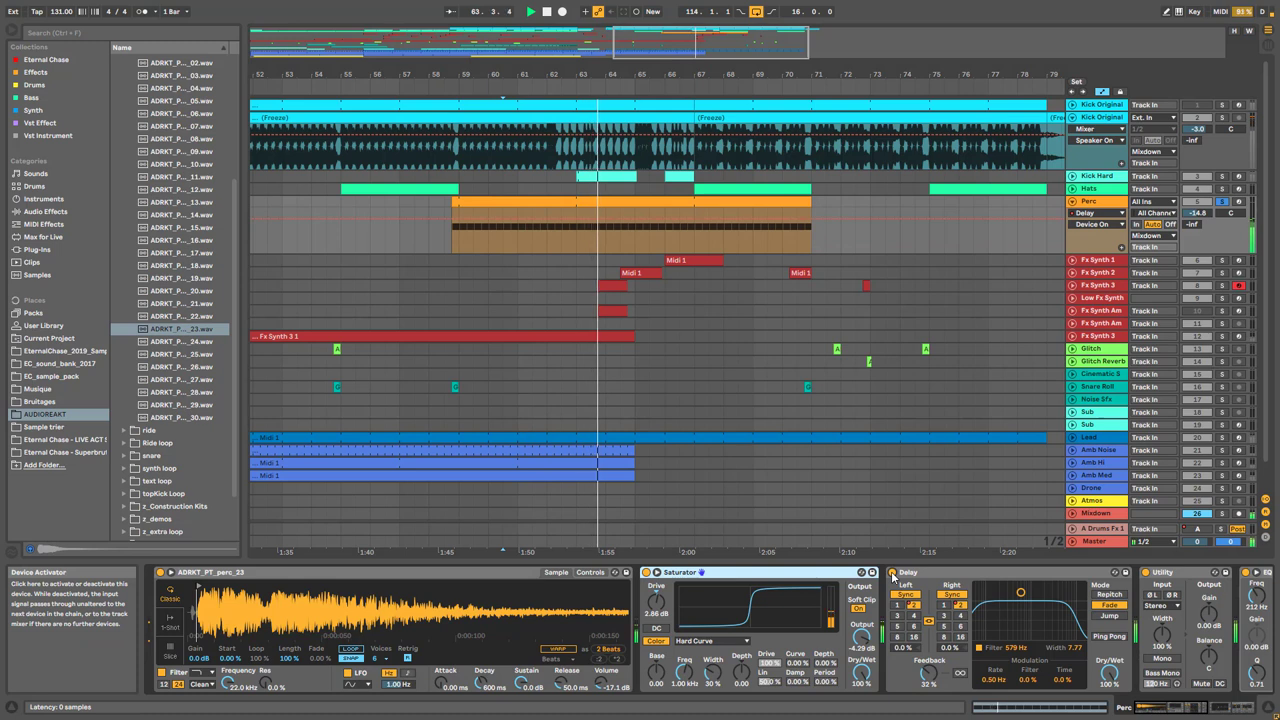
Try a Dry/Wet of 58 % on the Perc track's Delay, return it to 100 %, and play from bar 59
left_click(1202, 708)
left_click(1202, 708)
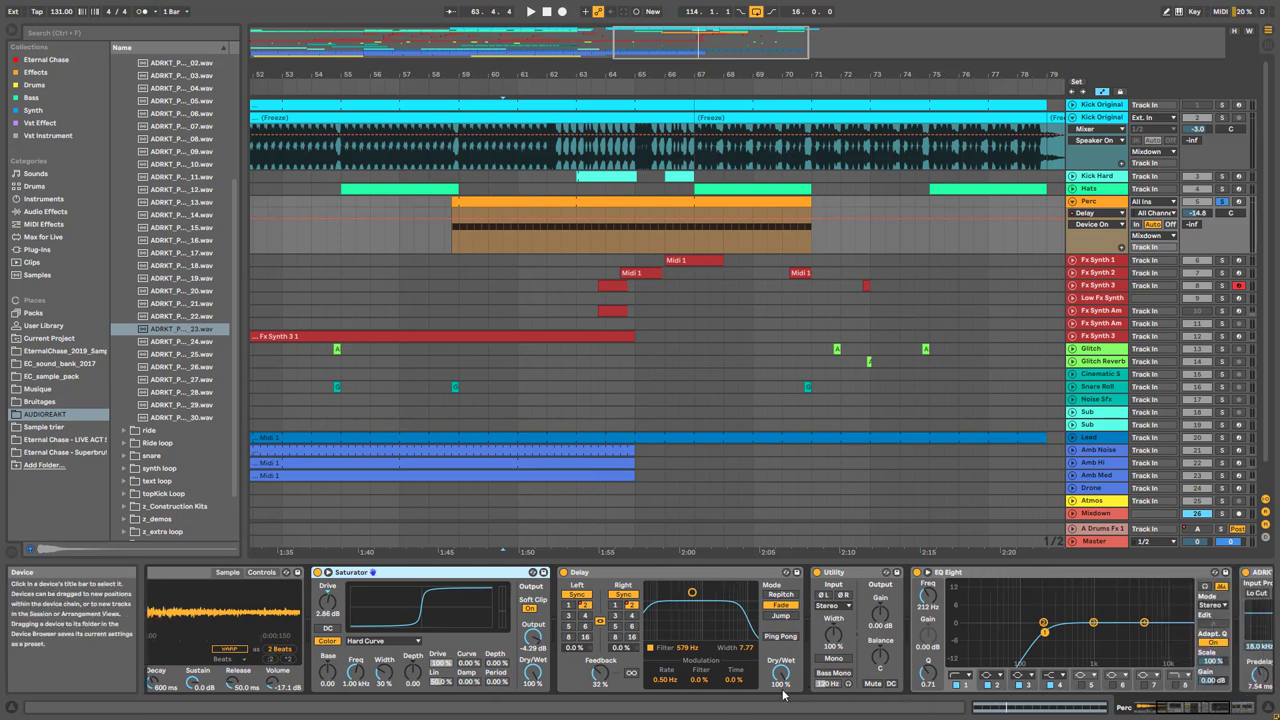
left_click(457, 240)
left_click_drag(781, 674, 781, 694)
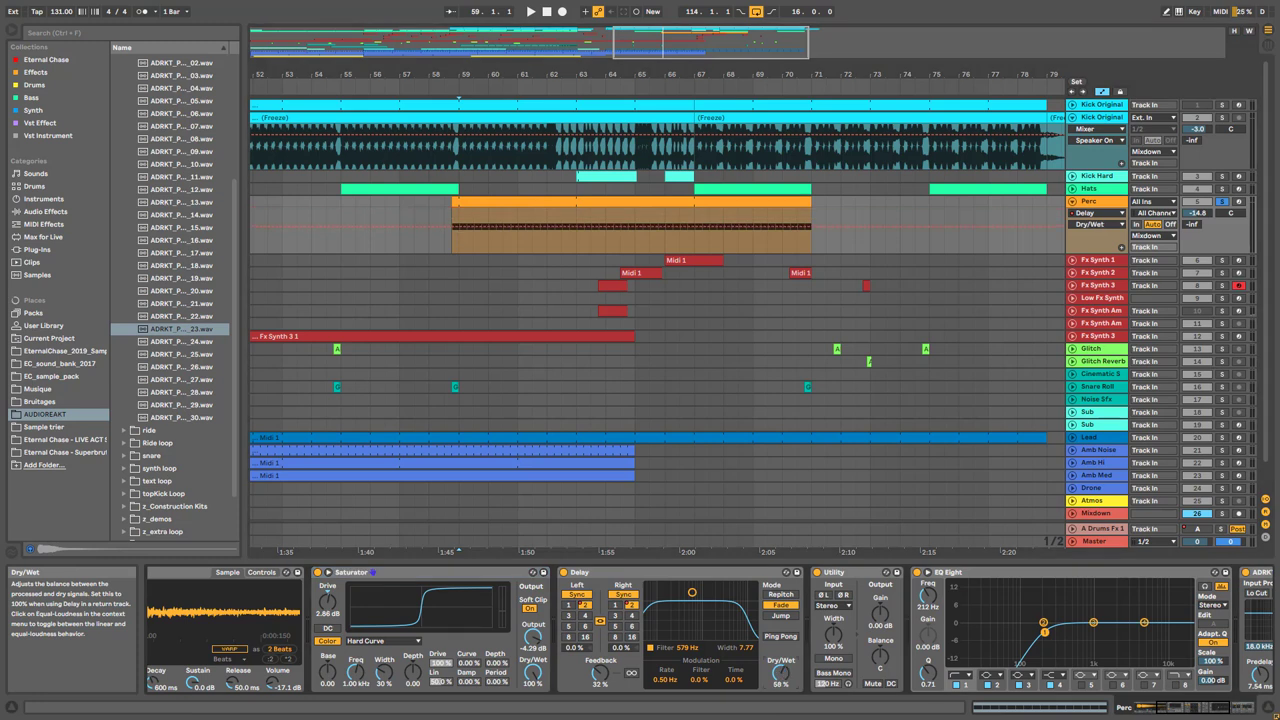
key("space")
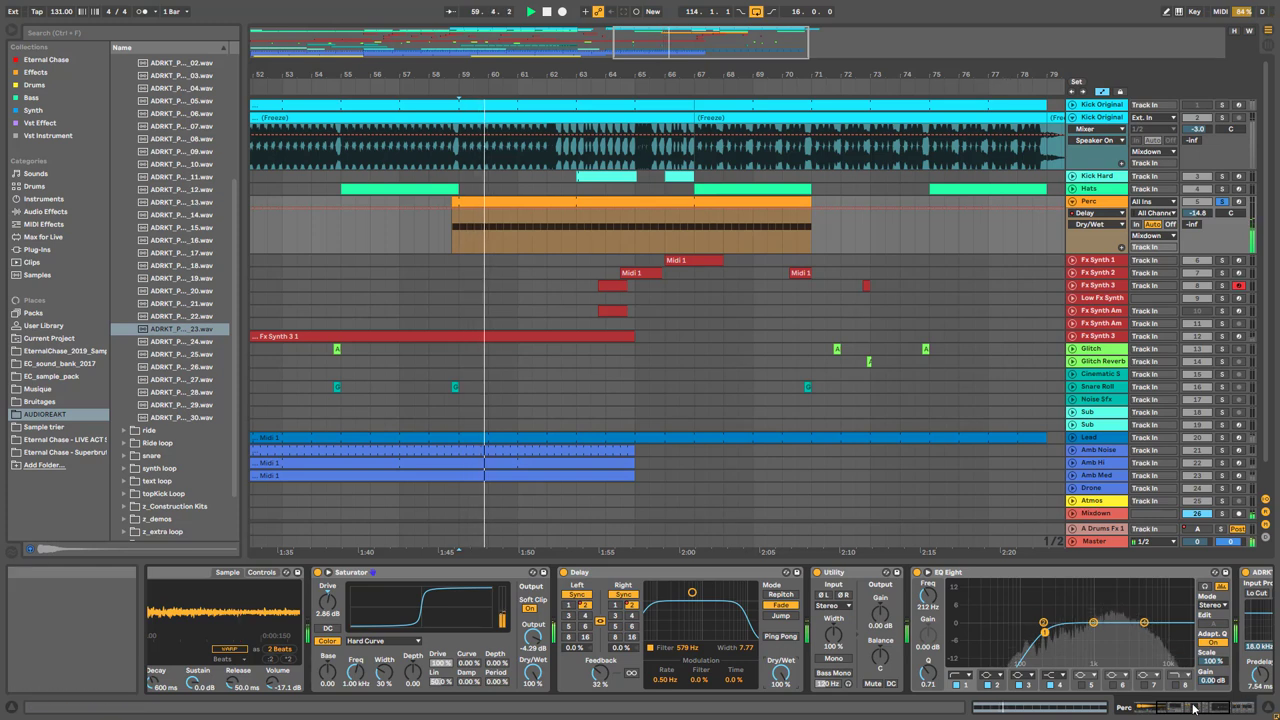
Compare the Perc track with its ADRKT_Default_Reverb off and on, and unsolo the track
left_click(1228, 707)
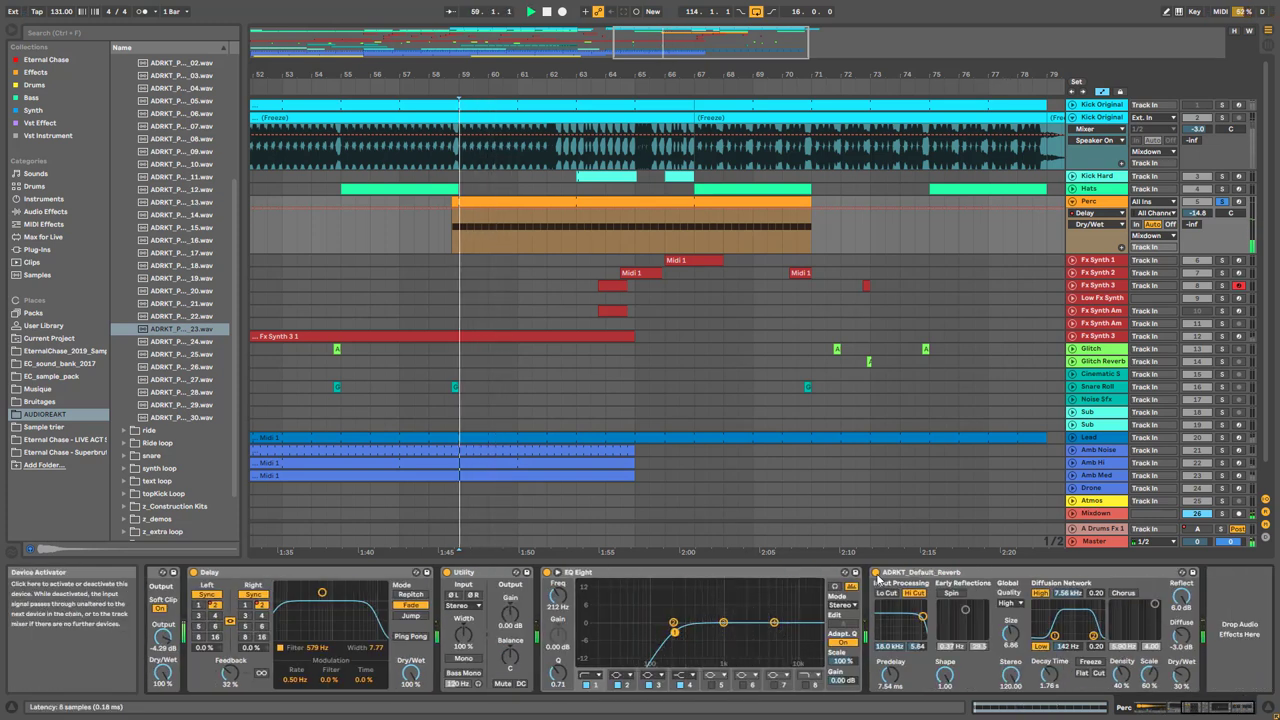
left_click(876, 573)
left_click(876, 573)
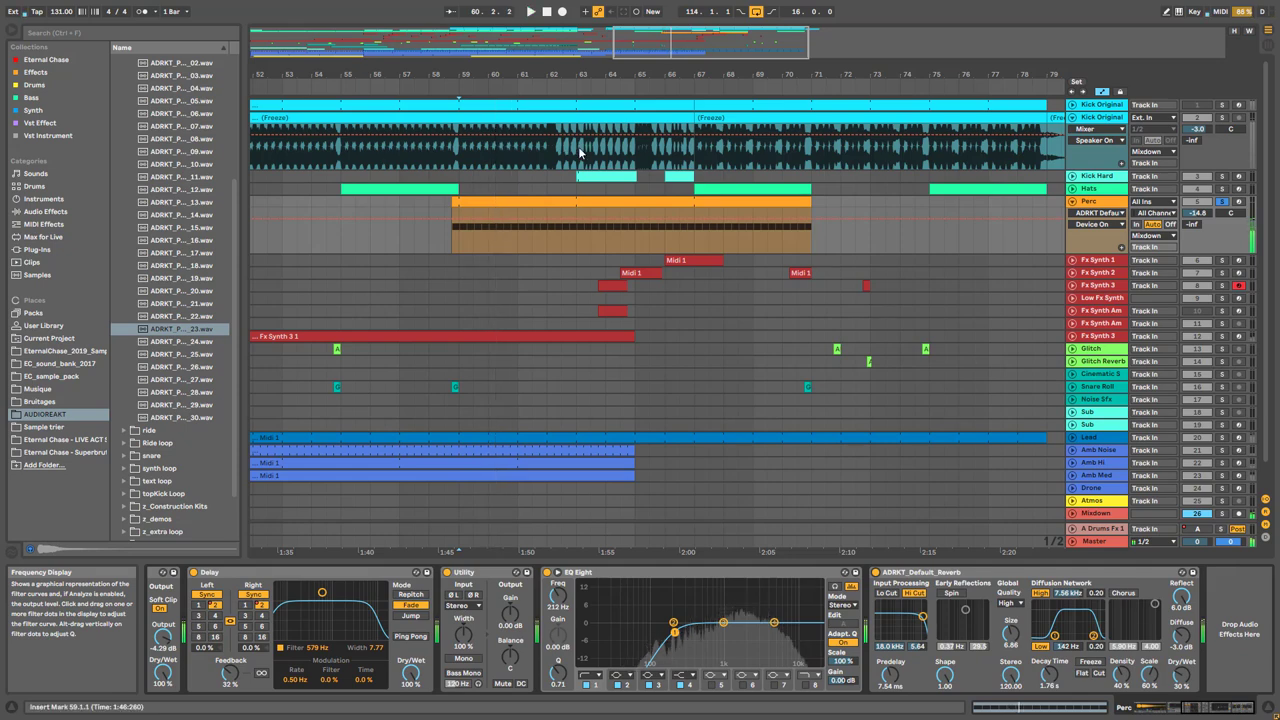
left_click(1222, 202)
Show the Fx Synth 1 track's devices and reduce its AYNIL_Evil Synth rack to the macro controls
scroll(953, 267, "down", 3)
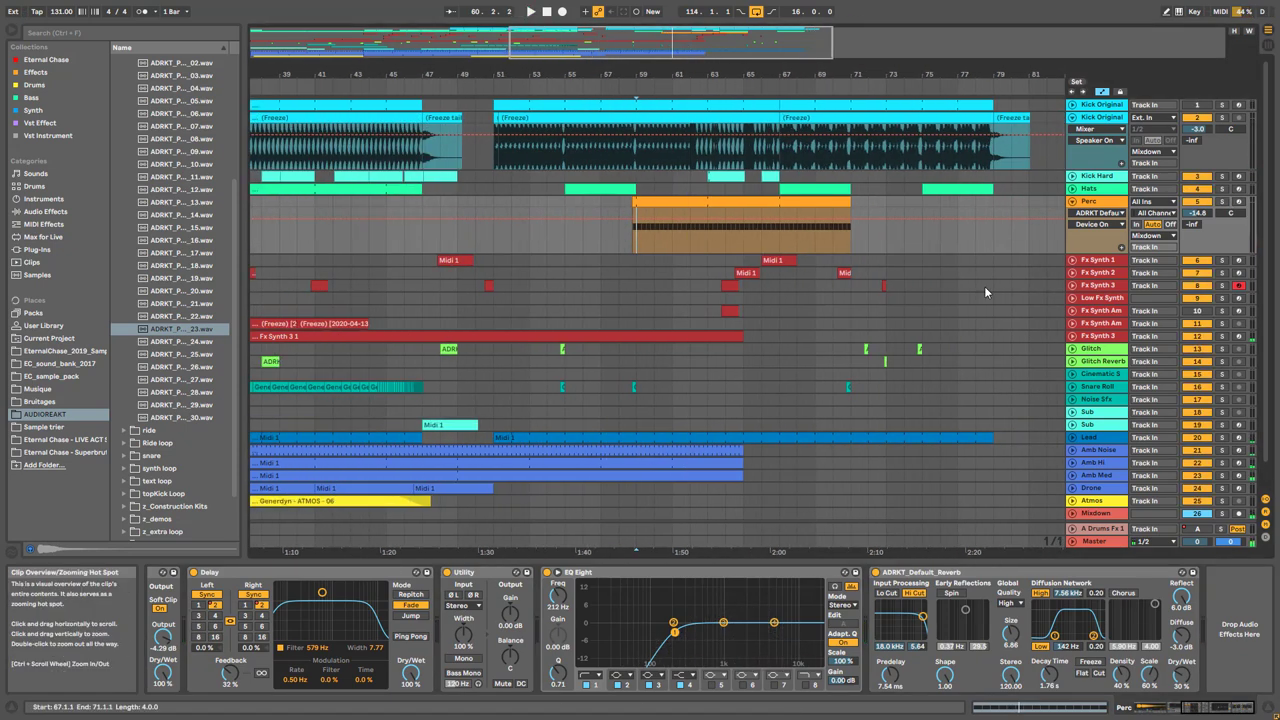
left_click(1097, 260)
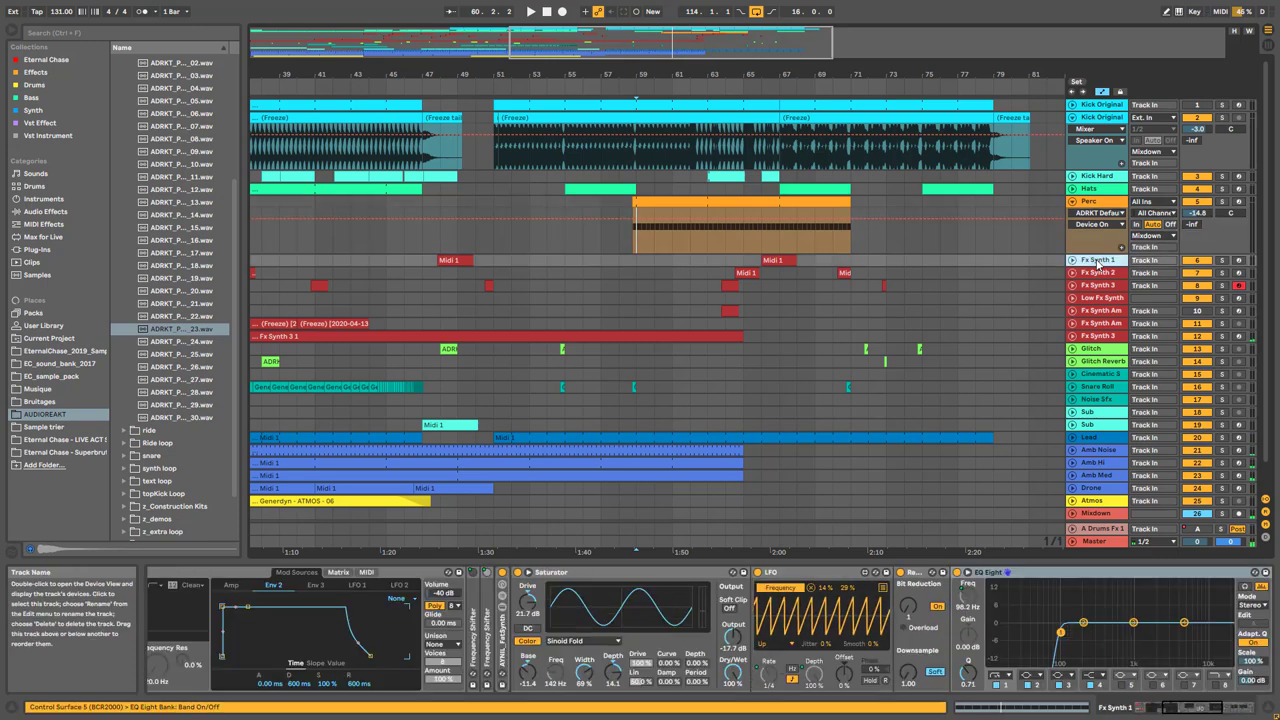
scroll(627, 42, "down", 5)
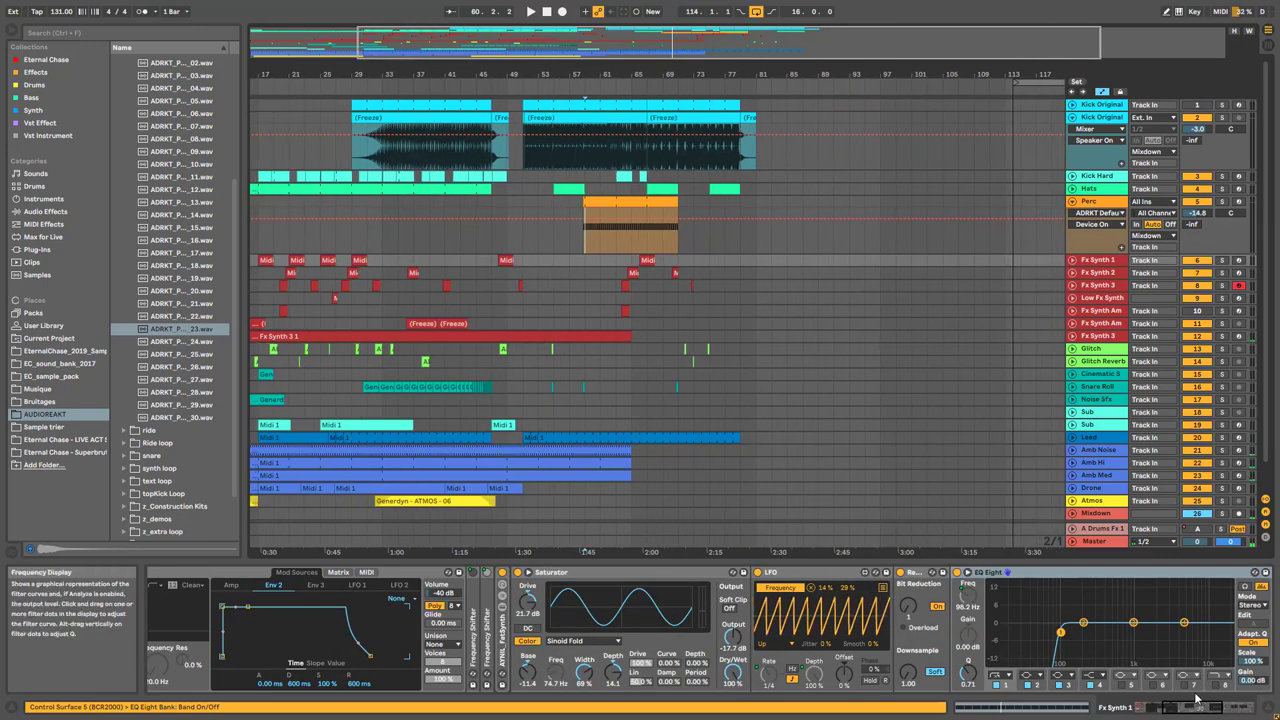
scroll(190, 635, "up", 5)
left_click(161, 607)
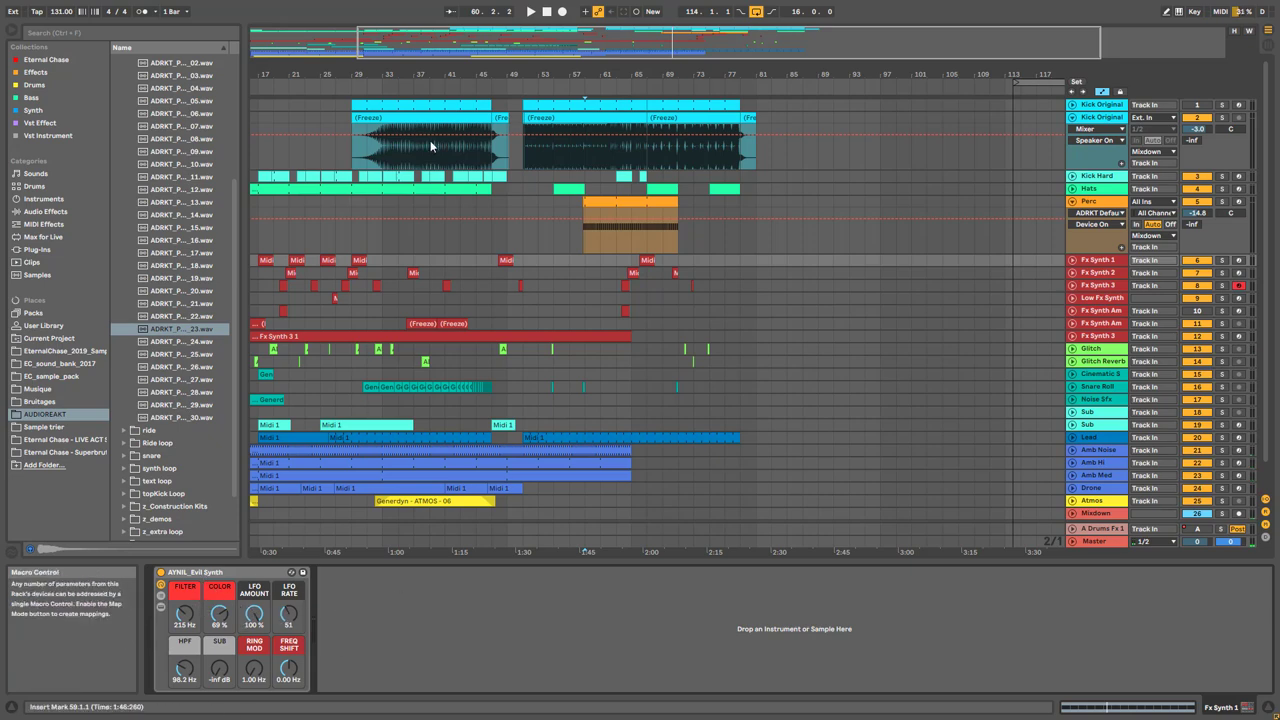
Frame the arrangement around bars 9 to 41 and unfold the Fx Synth 1 and Fx Synth 2 tracks
left_click_drag(455, 42, 413, 75)
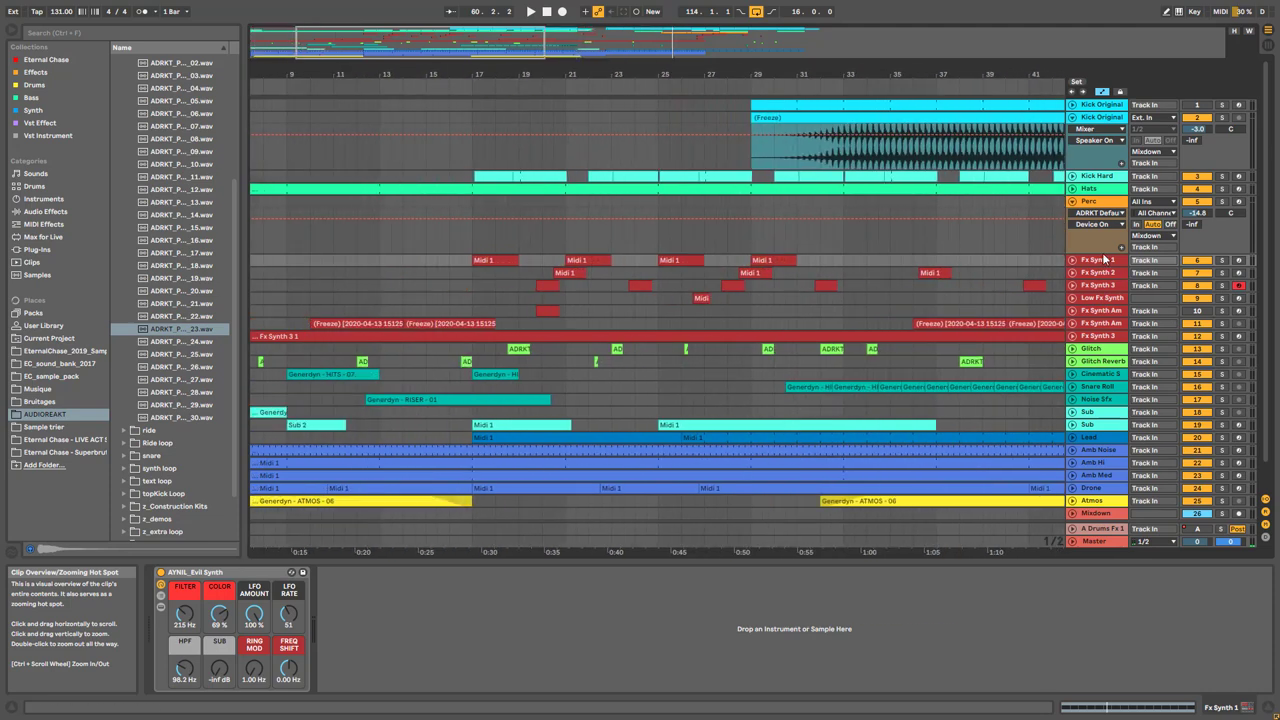
left_click(1072, 260)
left_click(1073, 319)
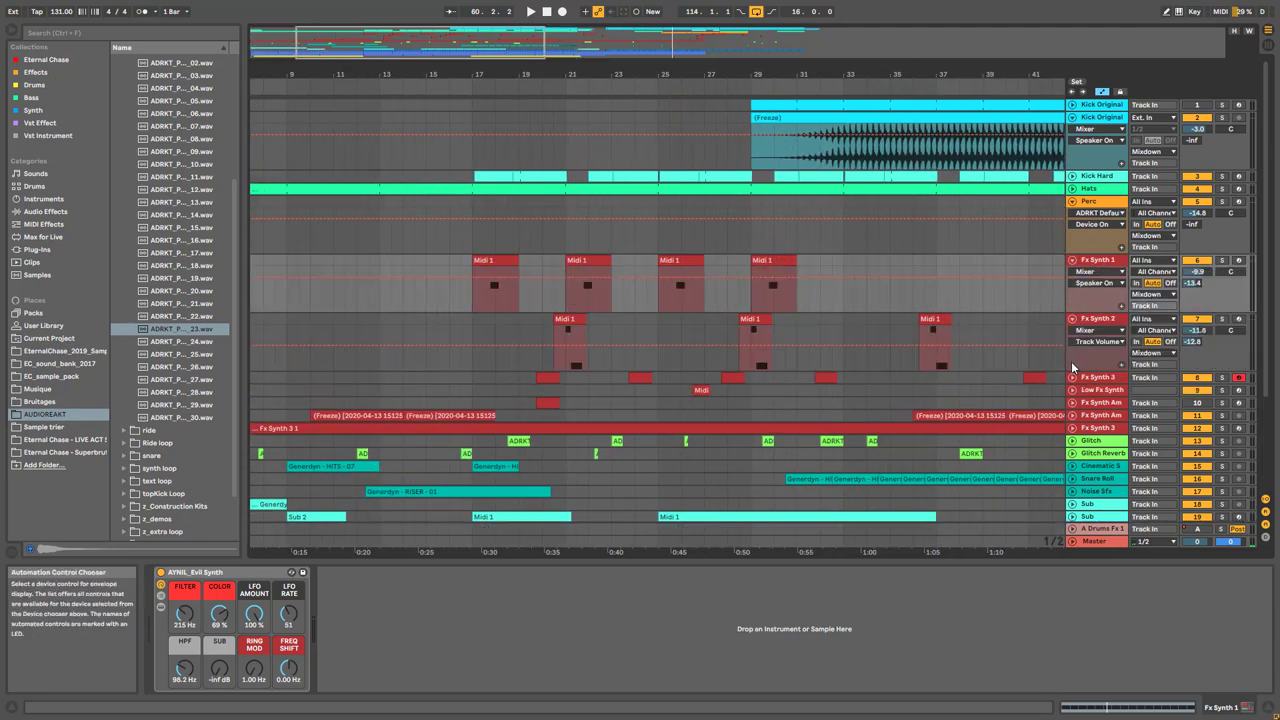
Unfold the Fx Synth 3 track, and move the Kick Hard track directly above Fx Synth 1 and unfold it
left_click(1073, 378)
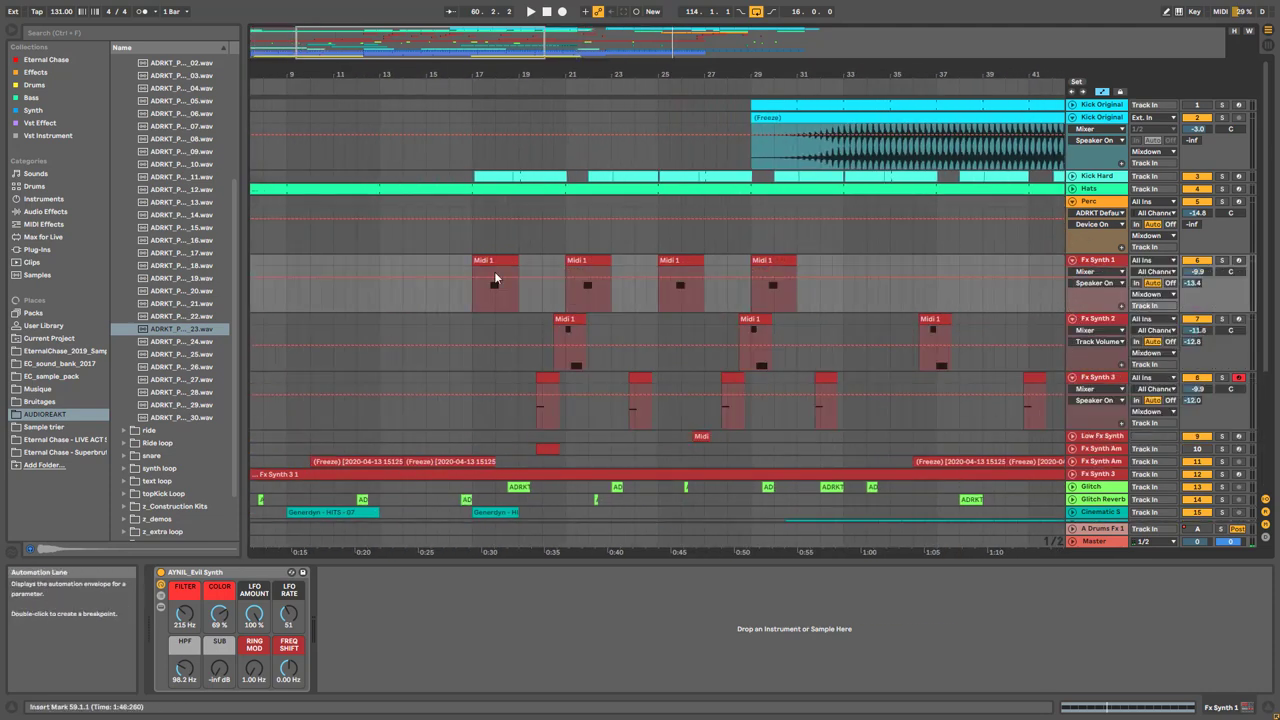
left_click(1094, 177)
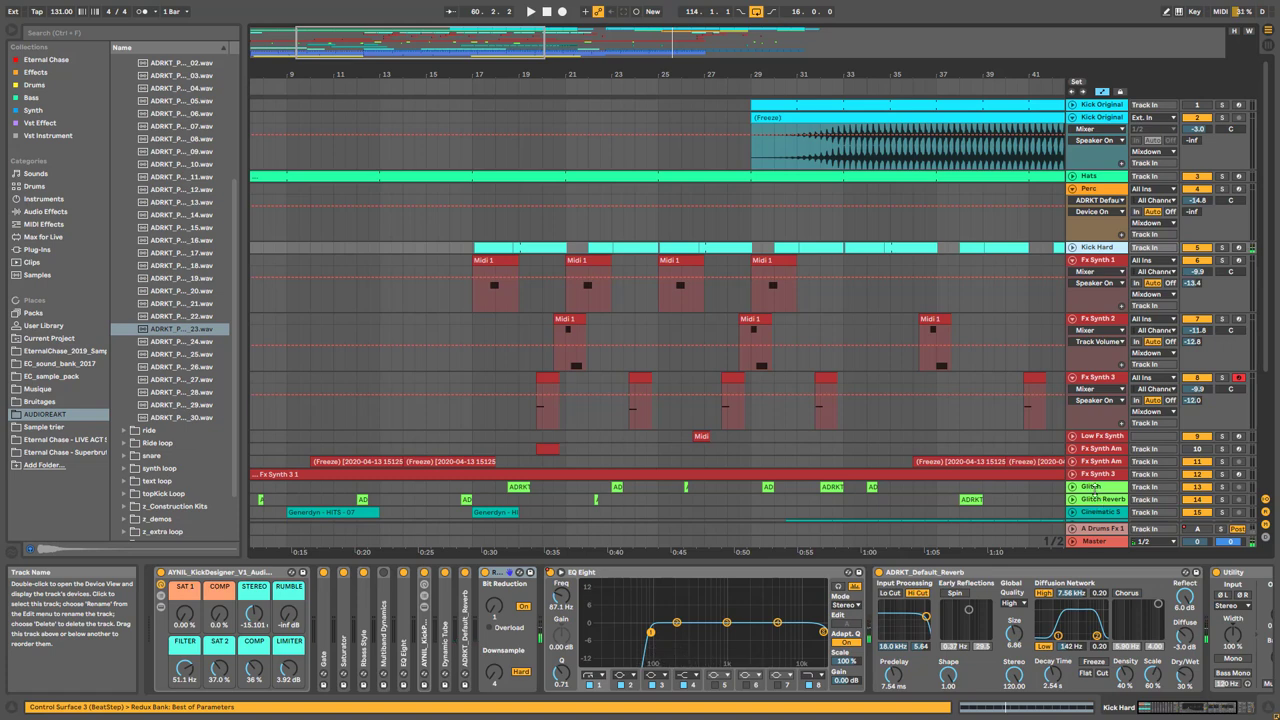
left_click(1073, 247)
scroll(802, 337, "down", 1)
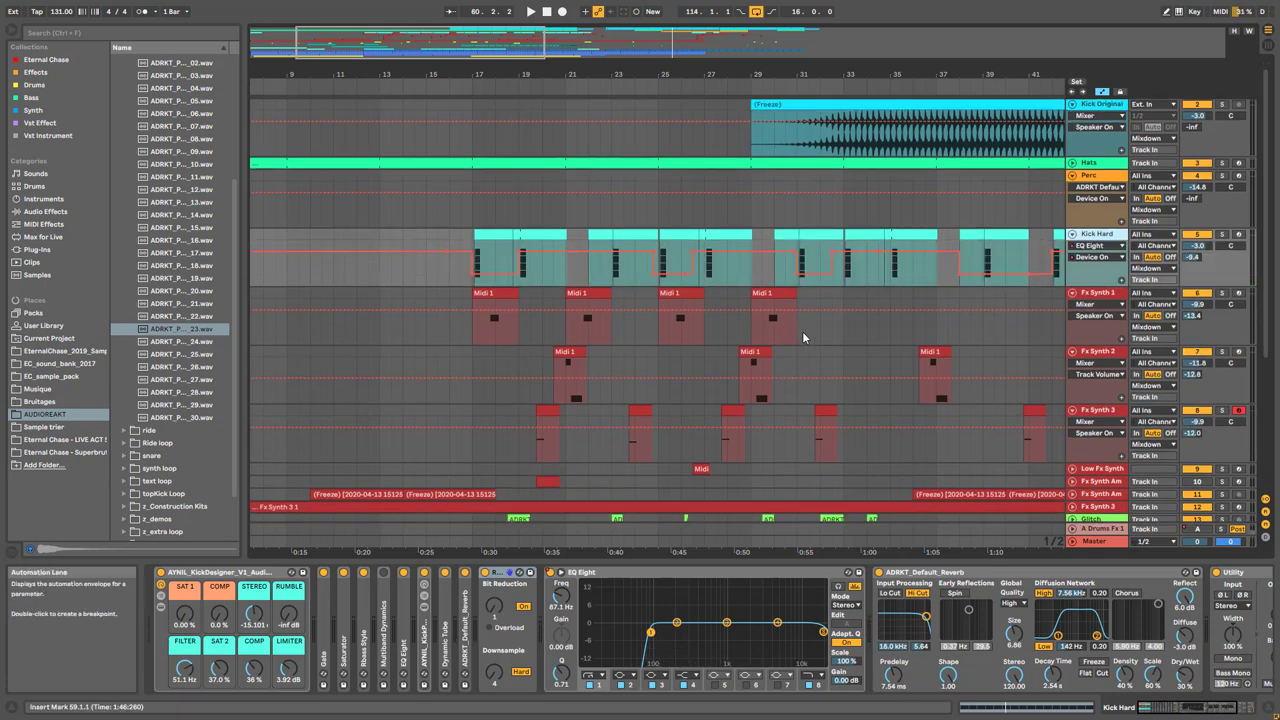
Examine the MIDI notes in the first Fx Synth 3 clip and the first Fx Synth 2 clip
scroll(808, 341, "down", 2)
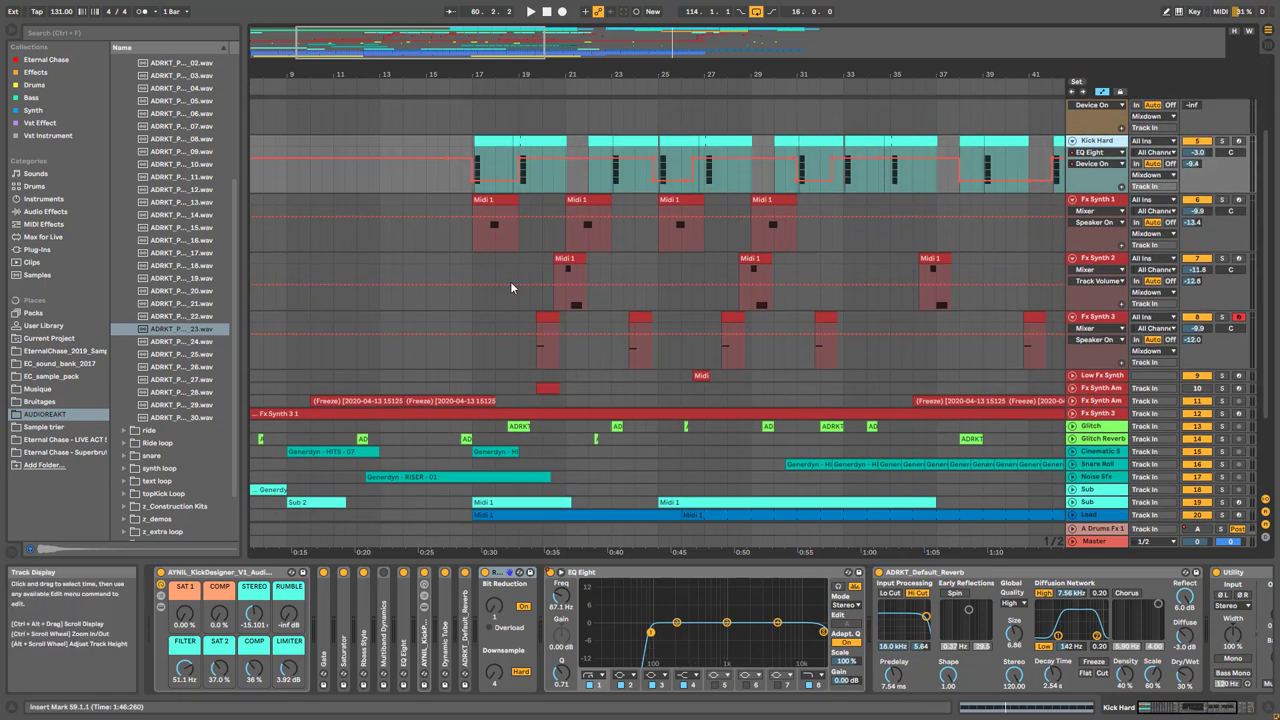
left_click(543, 317)
double_click(543, 317)
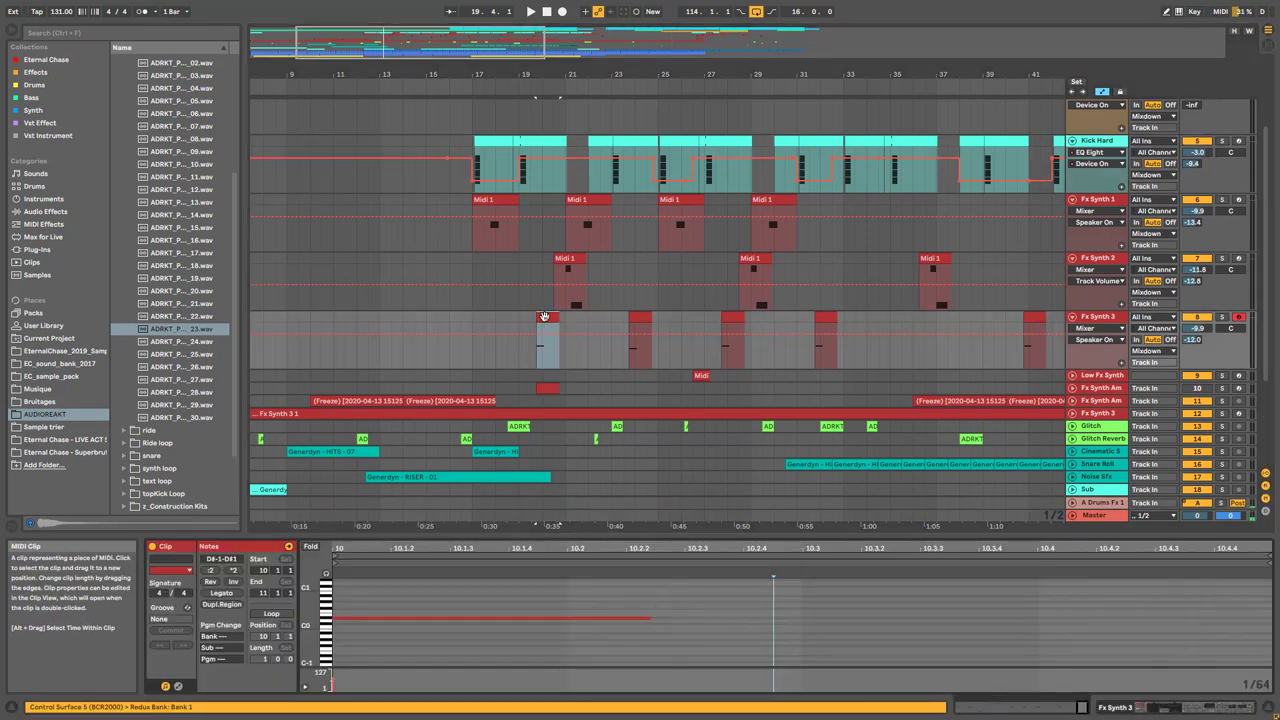
left_click(436, 624)
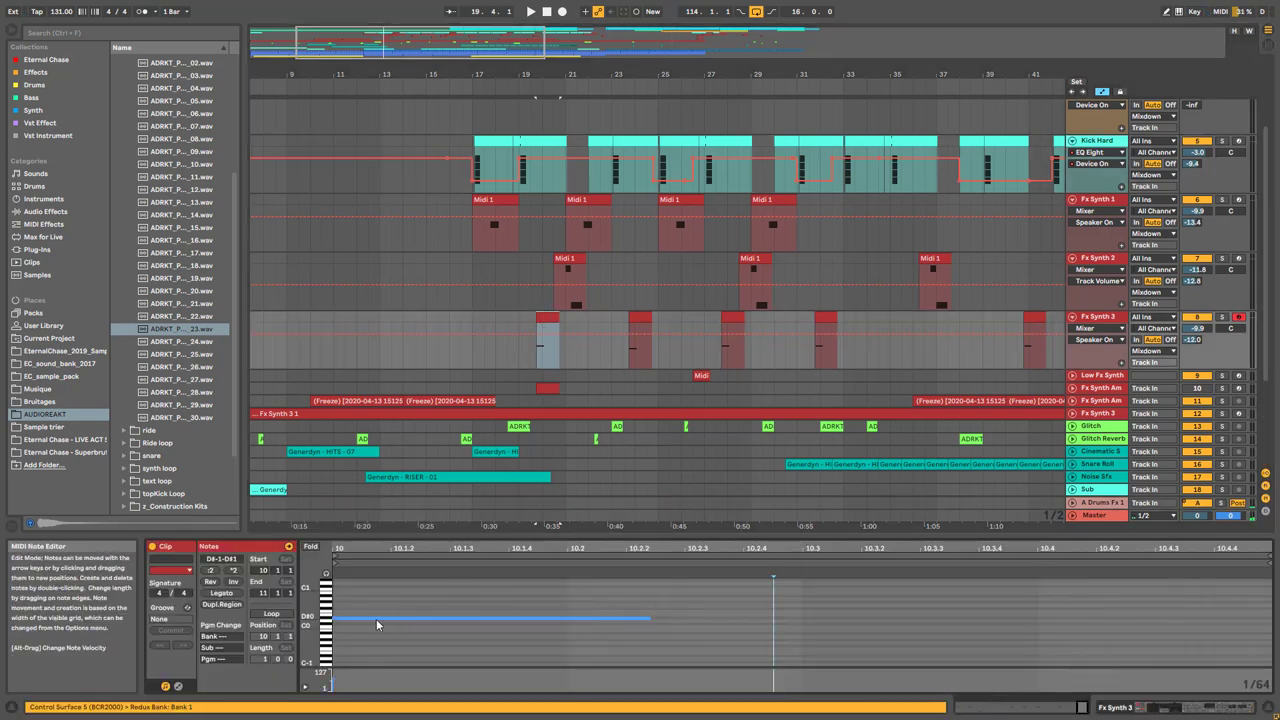
left_click(577, 259)
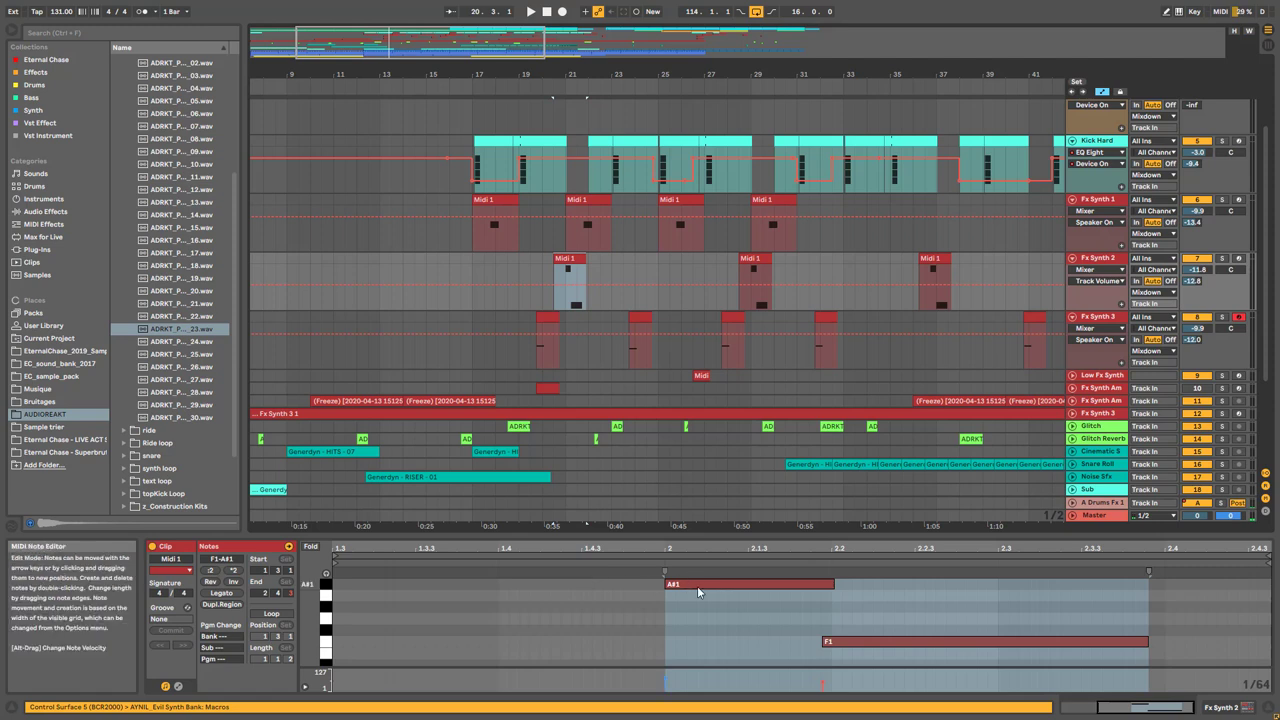
Solo the Kick Hard, Fx Synth 1, Fx Synth 2 and Fx Synth 3 tracks together and play them from bar 17
left_click(1222, 259)
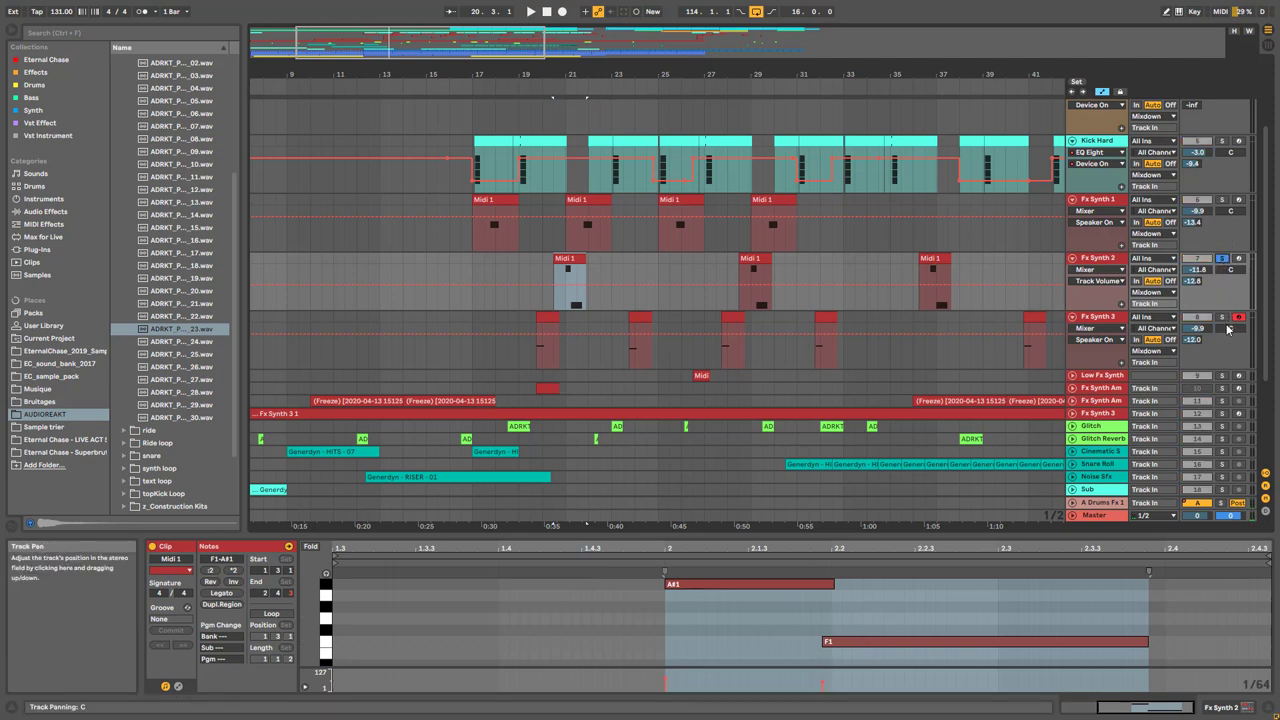
left_click(528, 363)
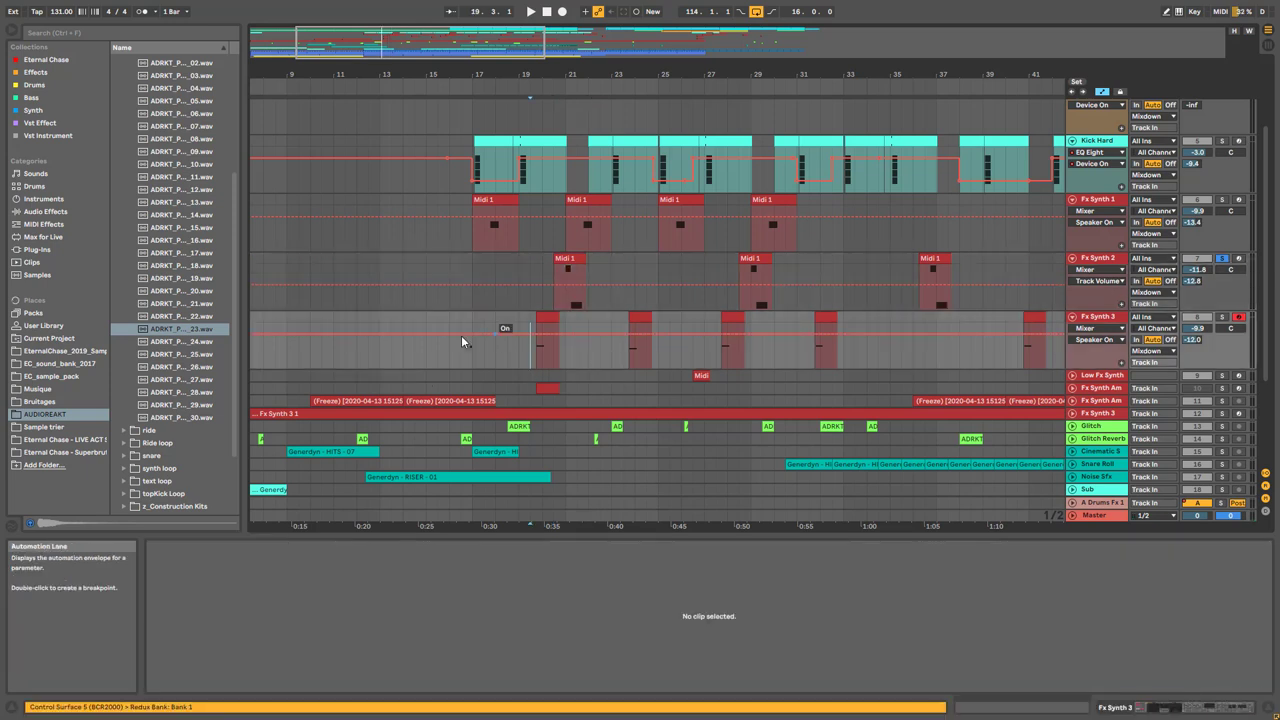
left_click(1221, 317, "ctrl")
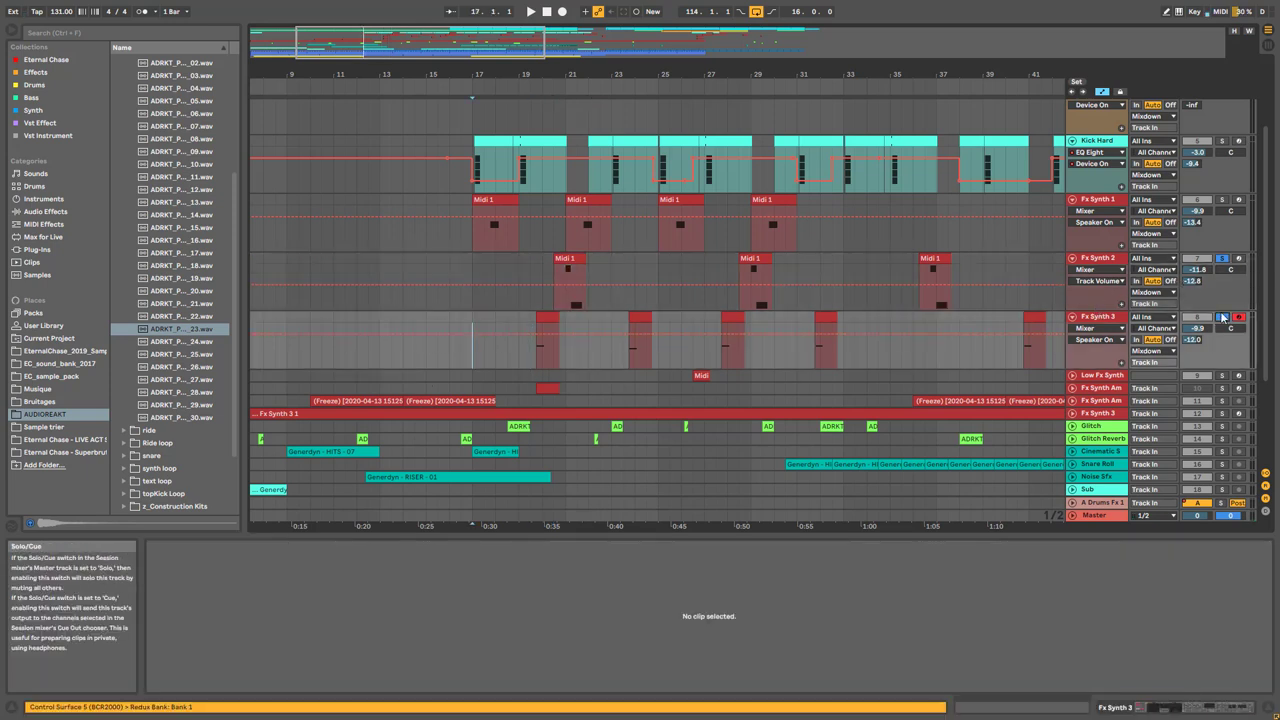
left_click(1221, 199, "ctrl")
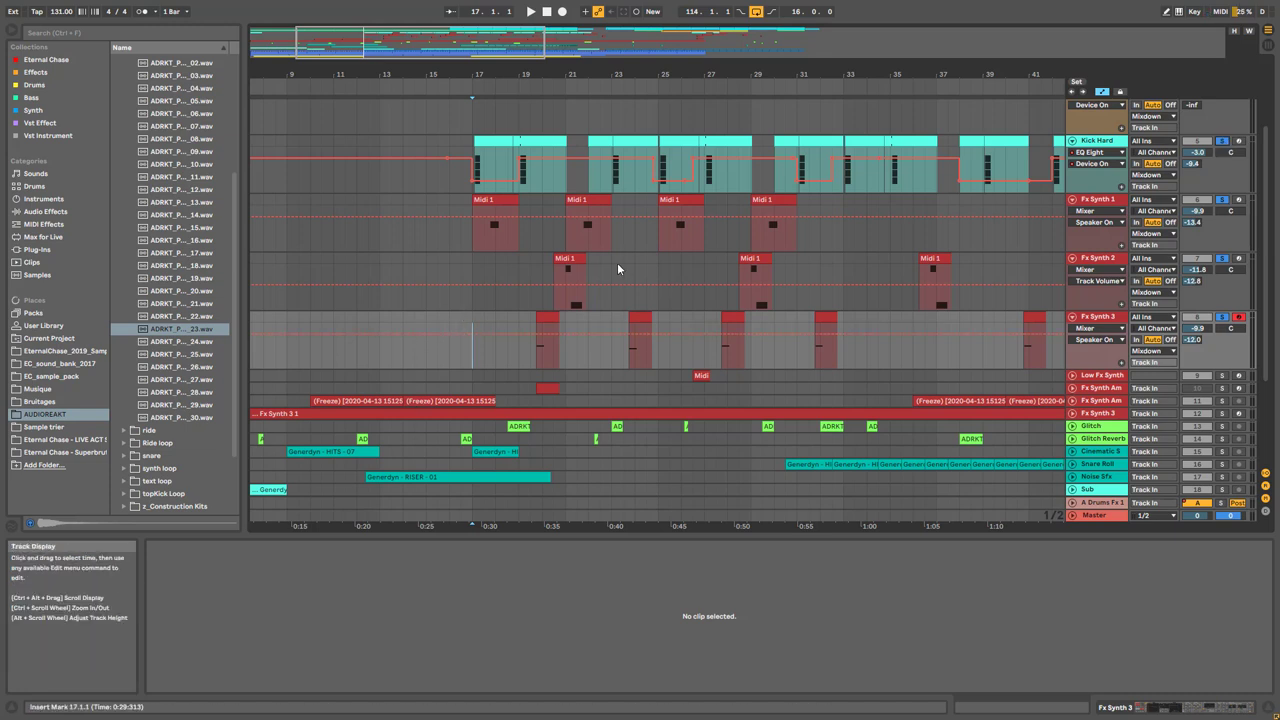
key("space")
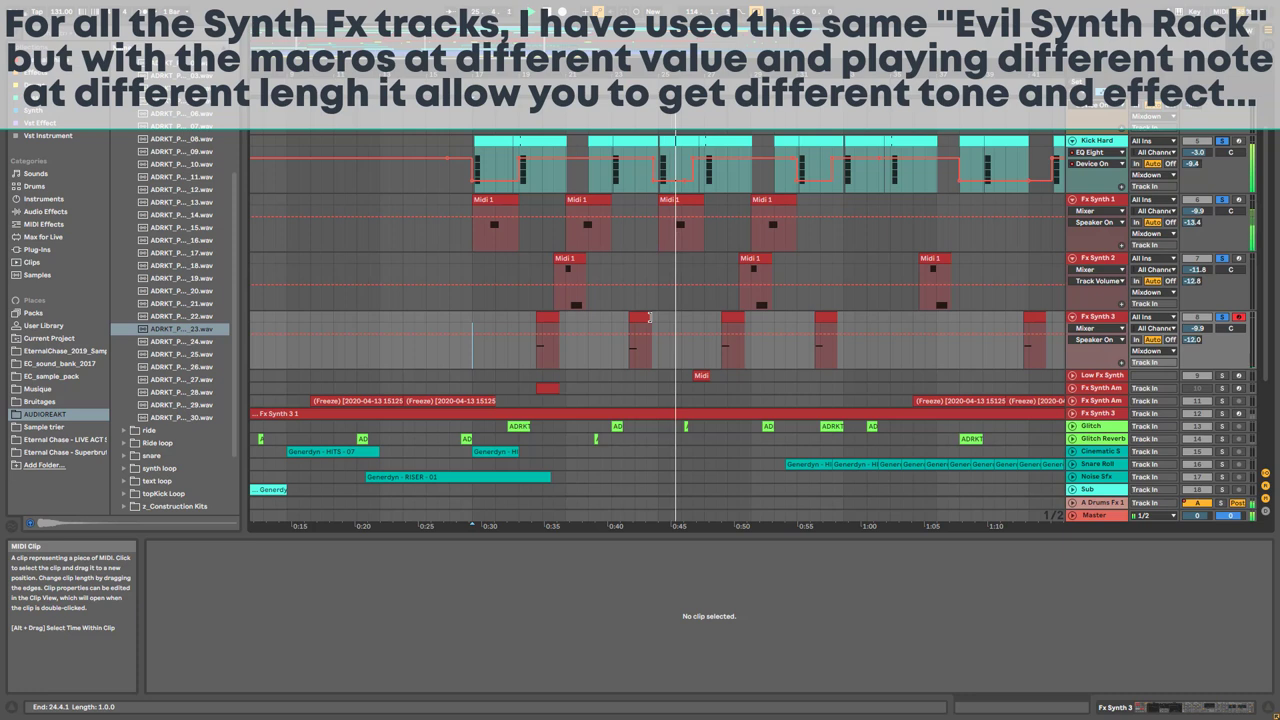
key("space")
Show the Low Fx Synth track's devices and play its clip soloed, and with the full mix from bar 25
left_click(1092, 376)
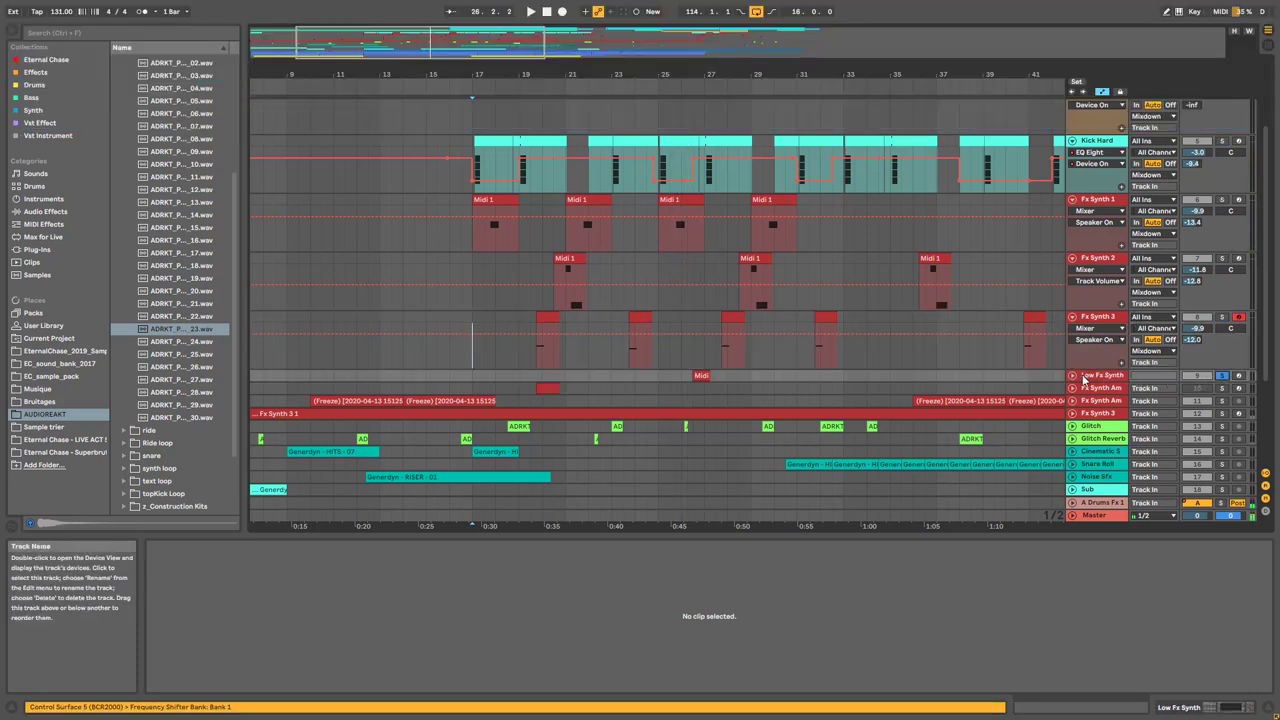
left_click(1073, 376)
double_click(1098, 377)
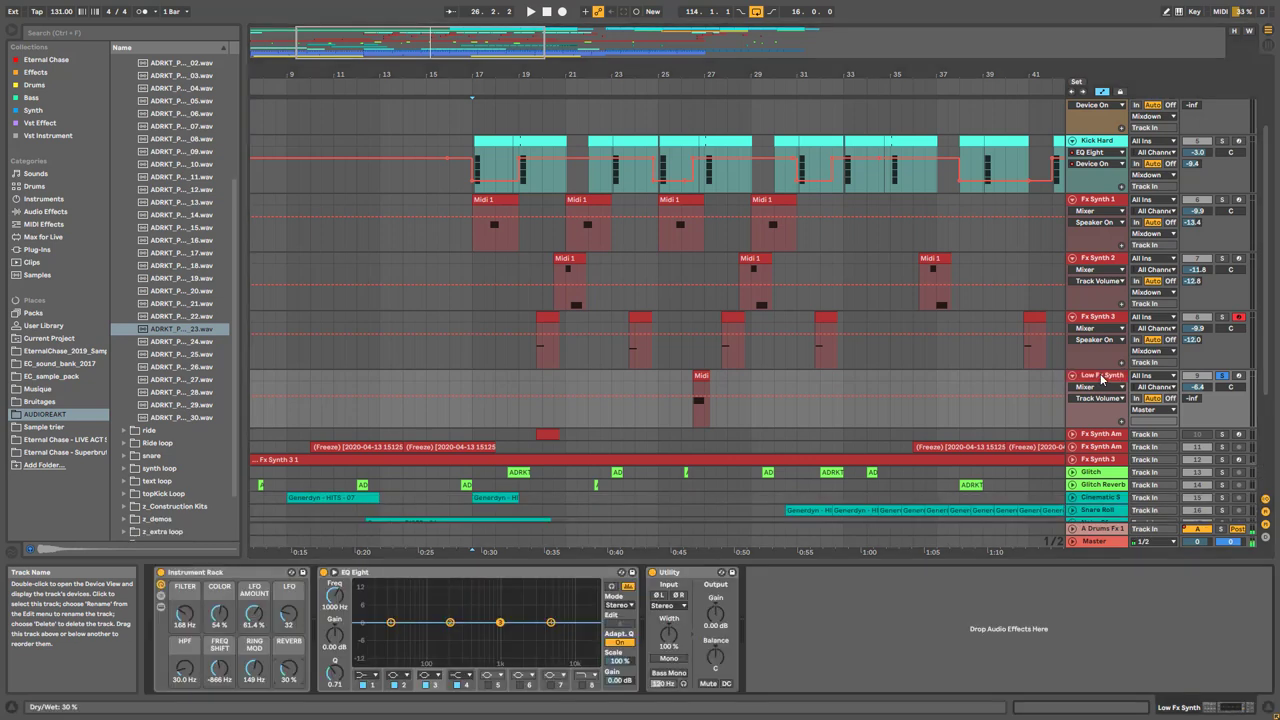
left_click(699, 392)
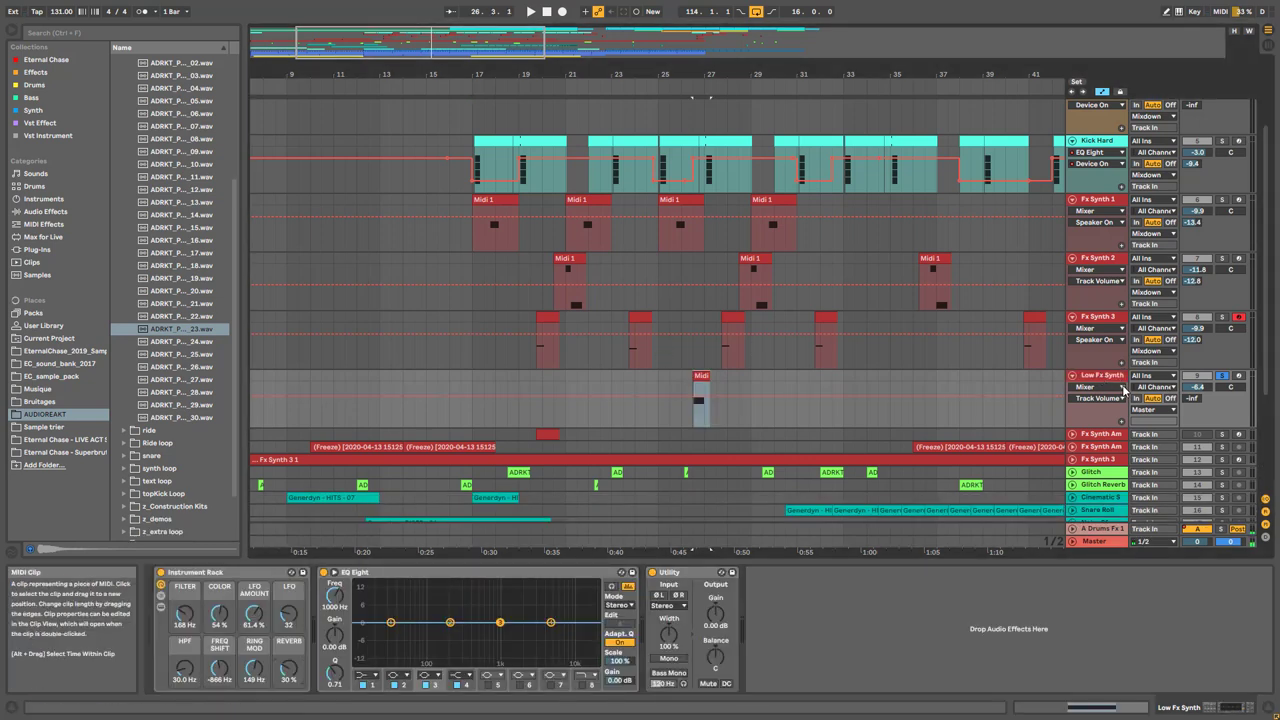
key("space")
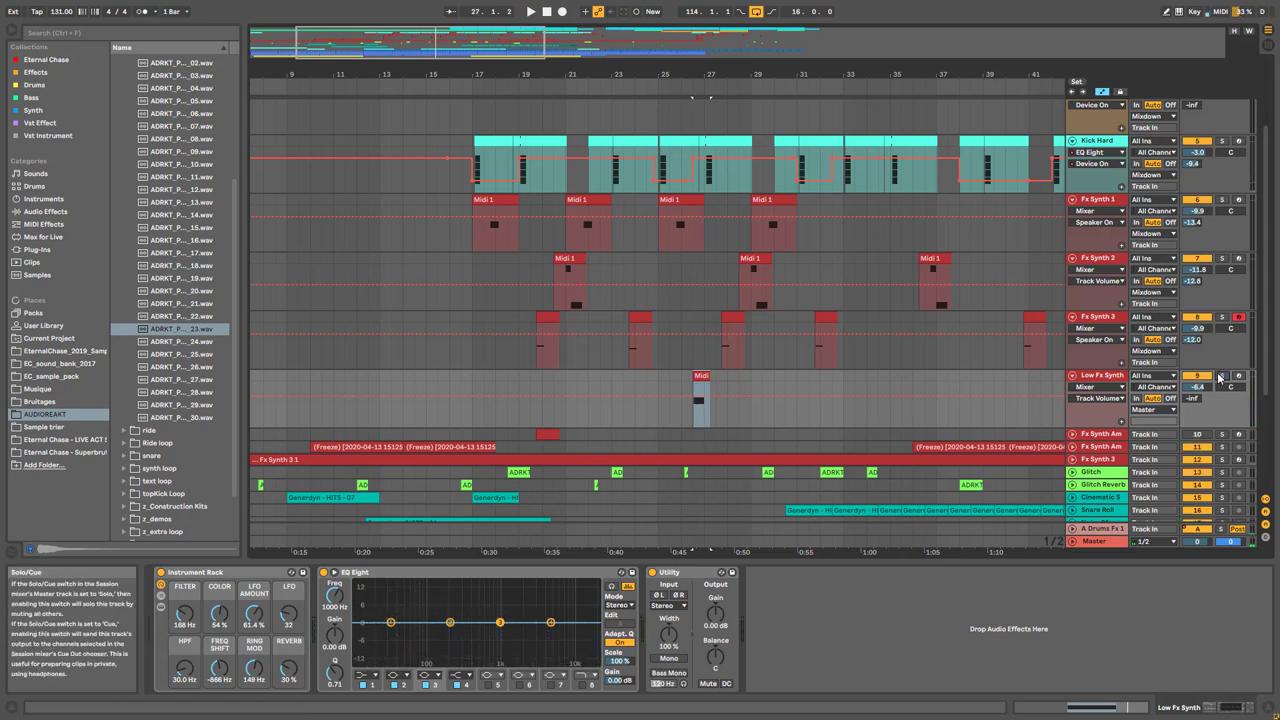
left_click(654, 417)
key("space")
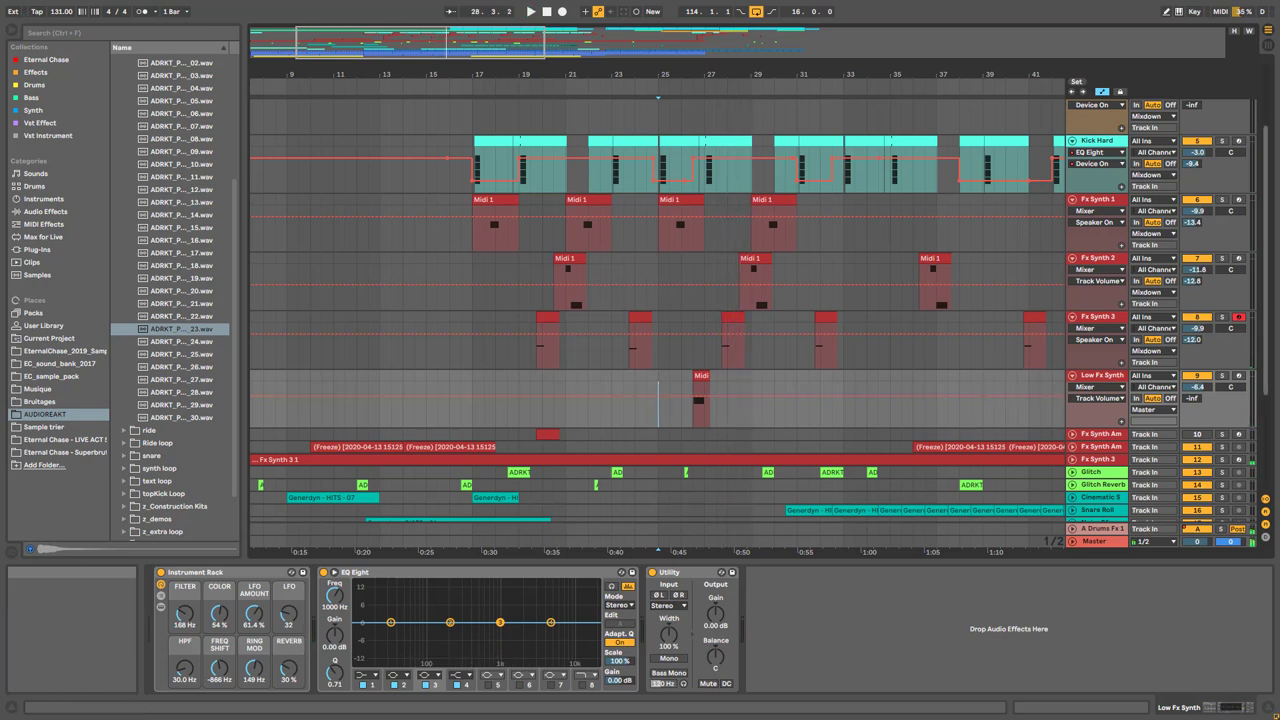
Fold the Fx Synth 1, Fx Synth 3 and Low Fx Synth tracks and frame the arrangement around bars 25 to 77
key("alt+u")
left_click(1074, 213)
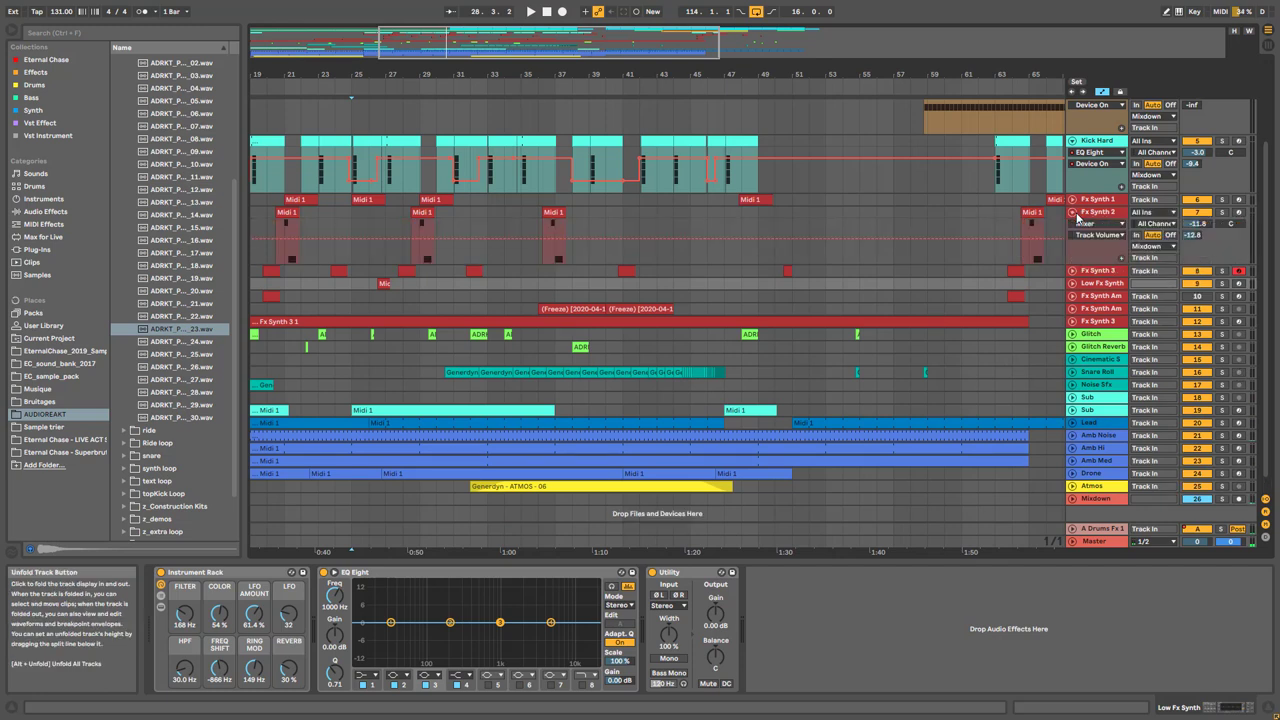
left_click_drag(476, 46, 424, 52)
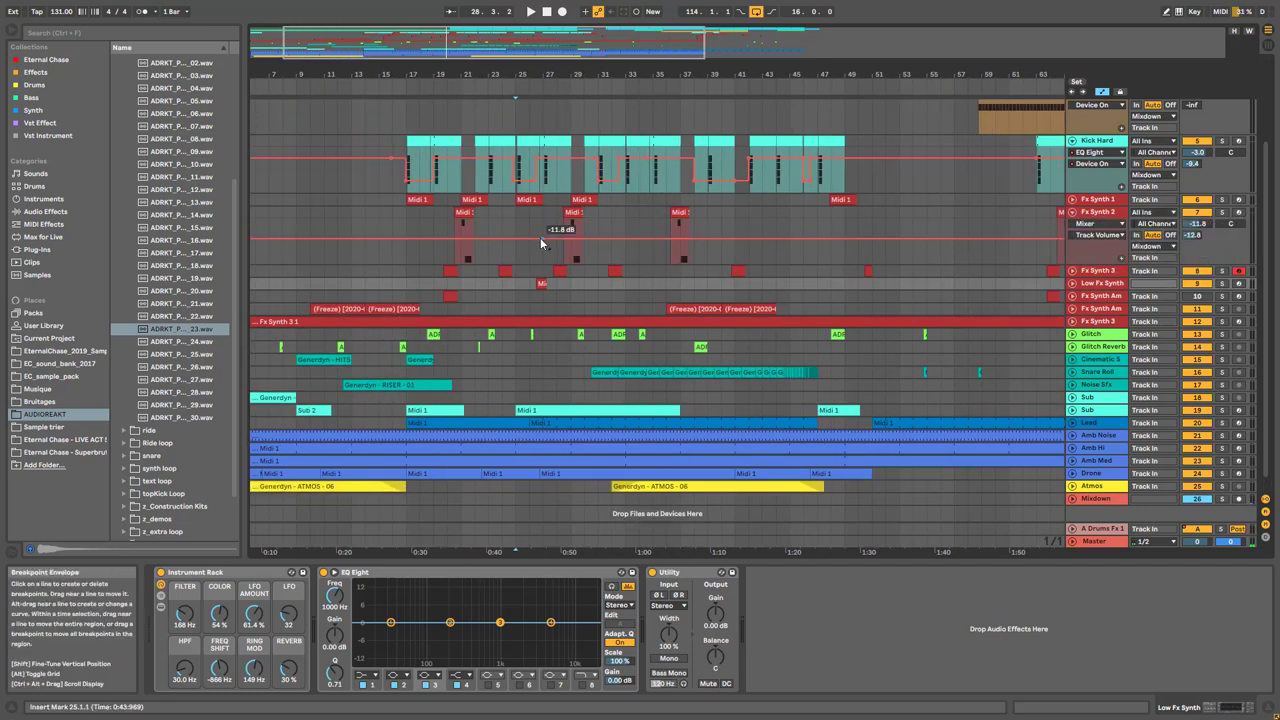
left_click_drag(558, 42, 640, 50)
scroll(681, 227, "up", 4)
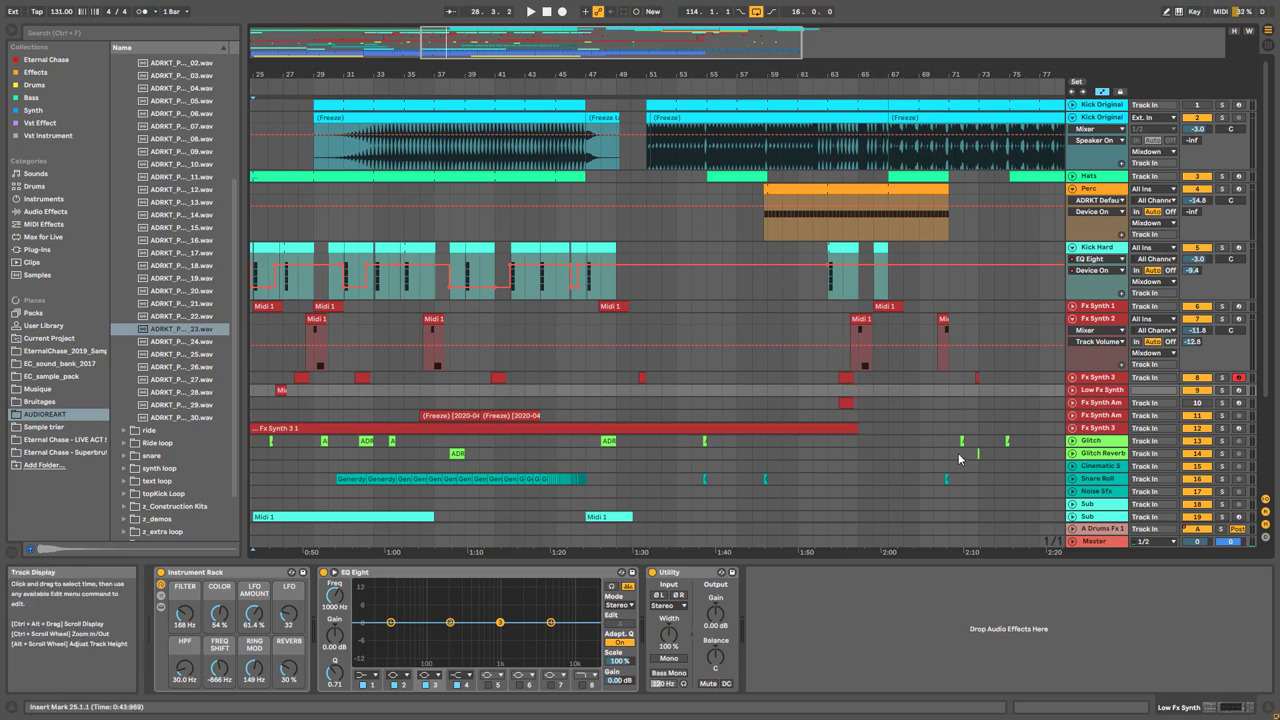
Unfold the Fx Synth 3 and Fx Synth 1 tracks and play the arrangement from bar 47
left_click(1072, 378)
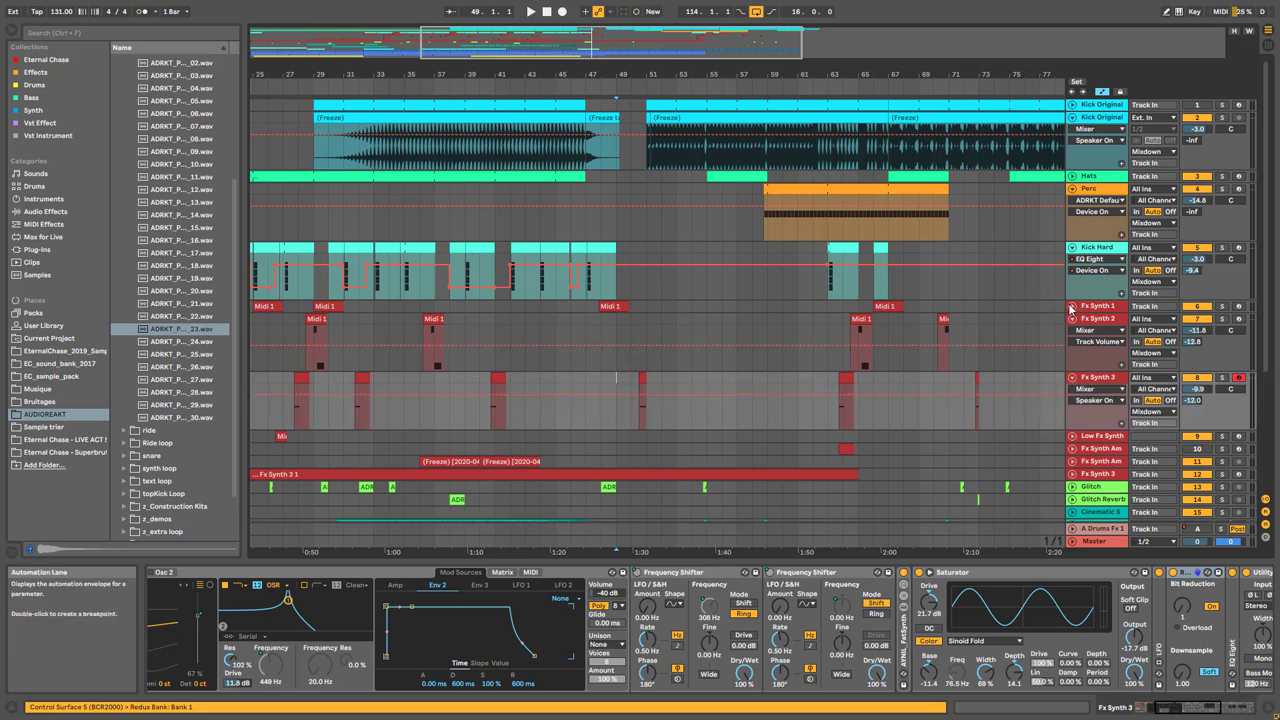
left_click(1072, 306)
left_click(593, 456)
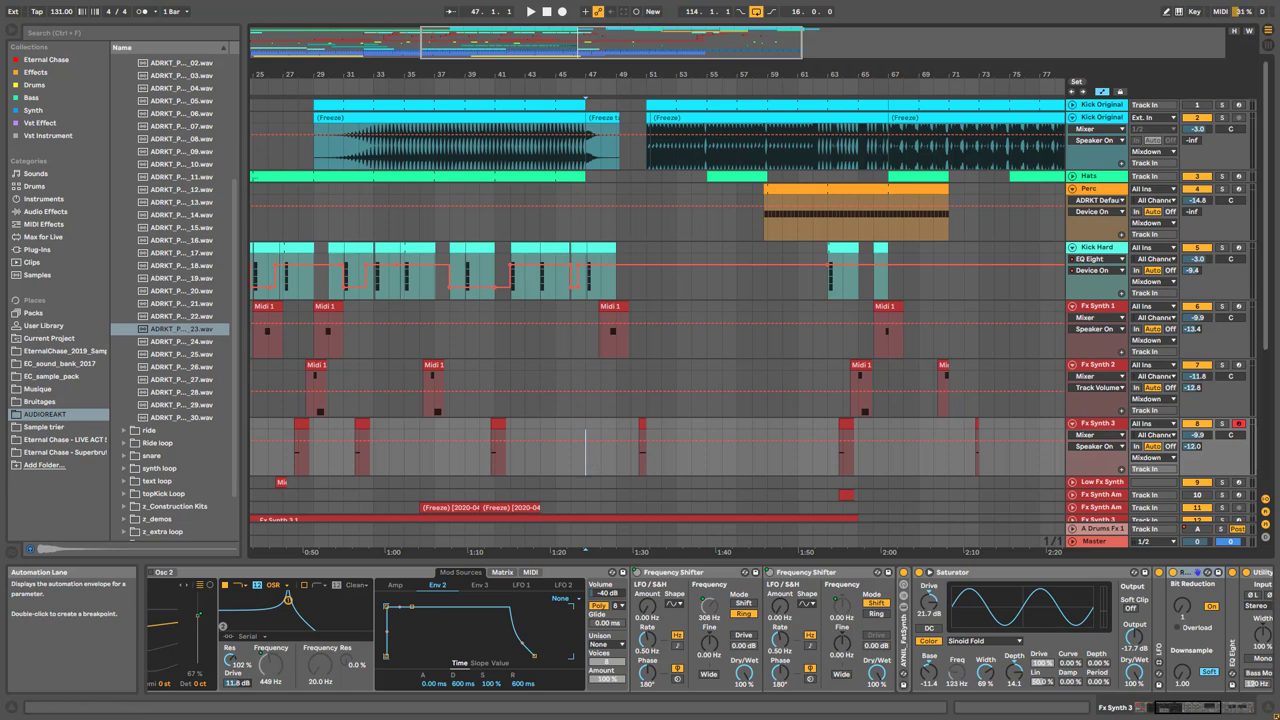
key("space")
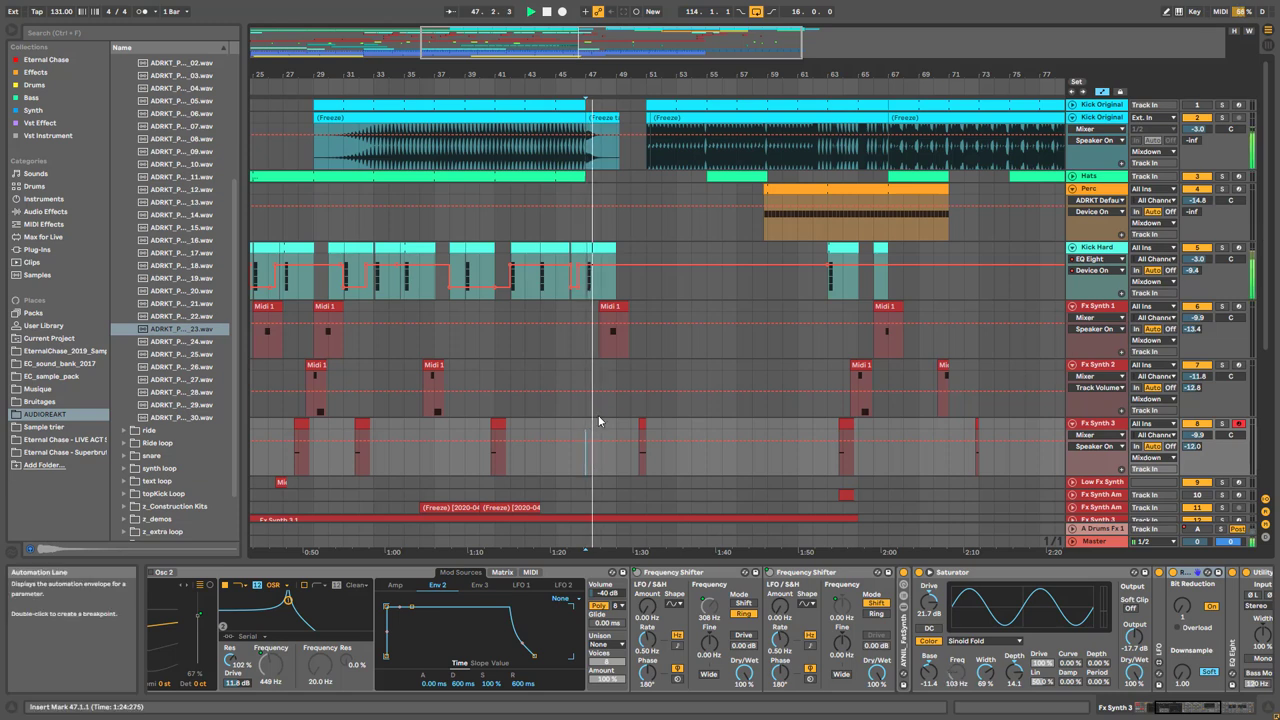
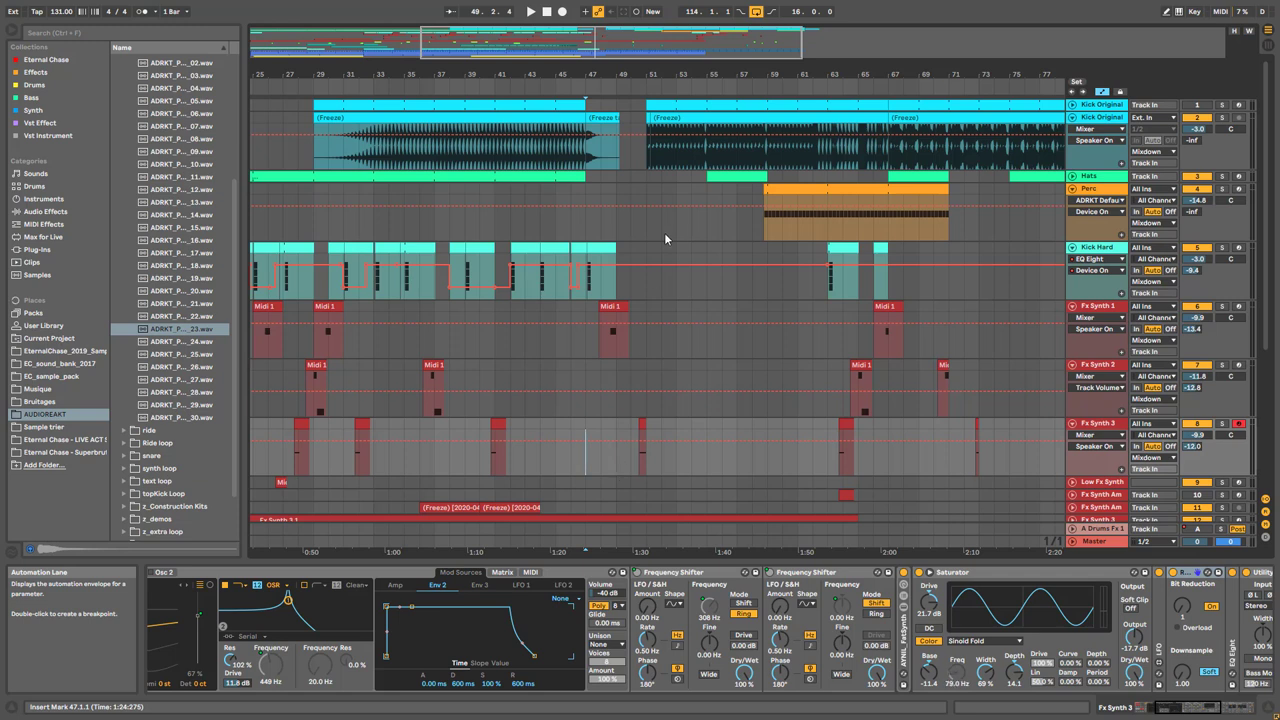
Play the transition into the second kick section from bar 46 with the Fx Synth 1 track selected
left_click(641, 458)
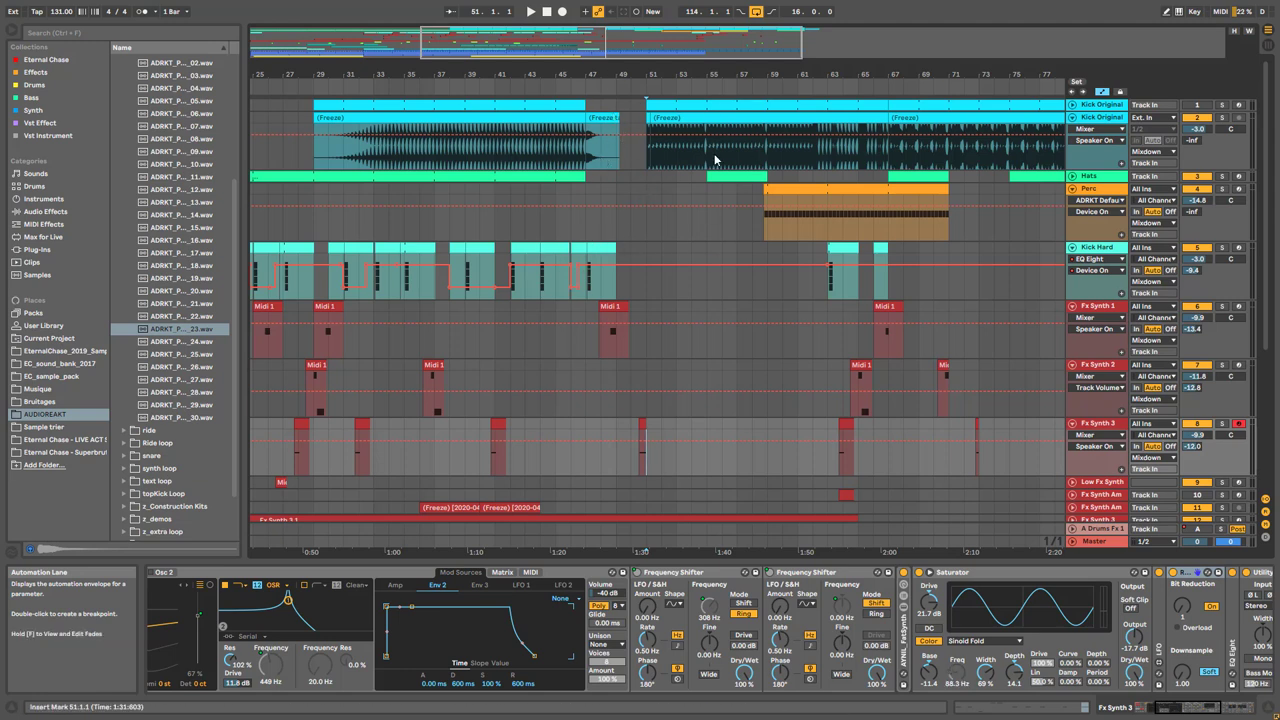
left_click(572, 468)
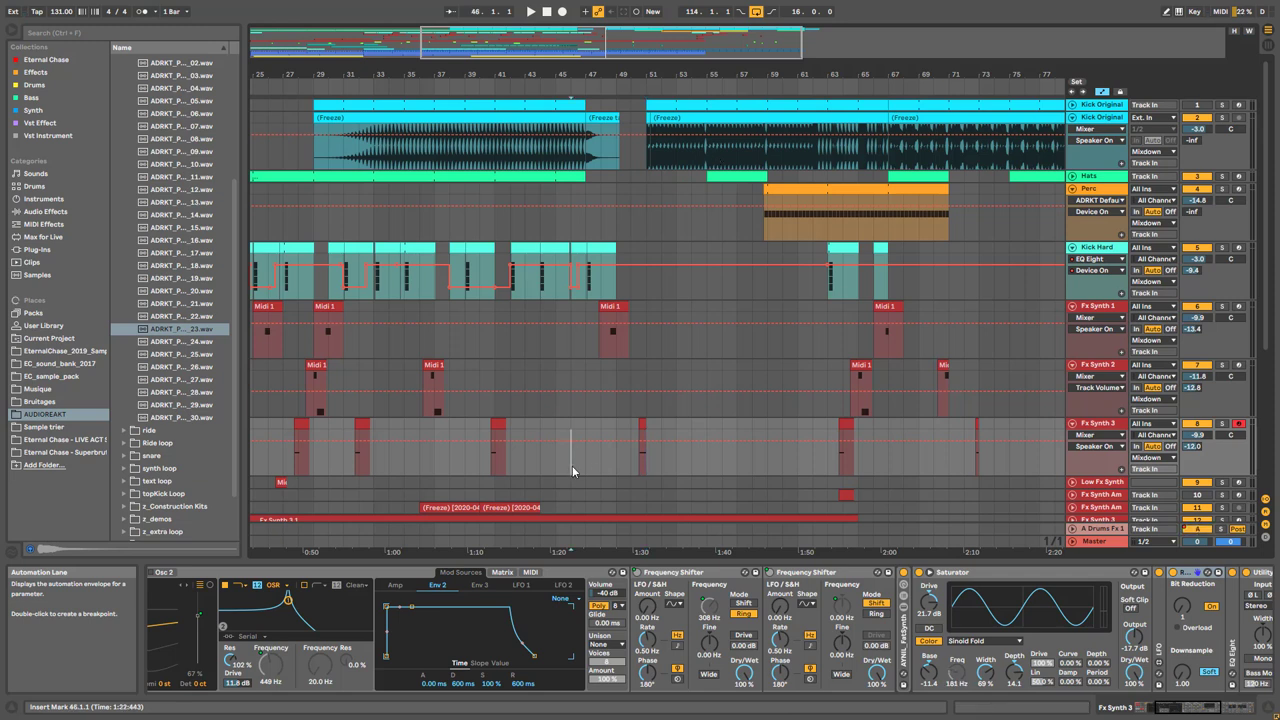
left_click(585, 343)
left_click(575, 340)
key("space")
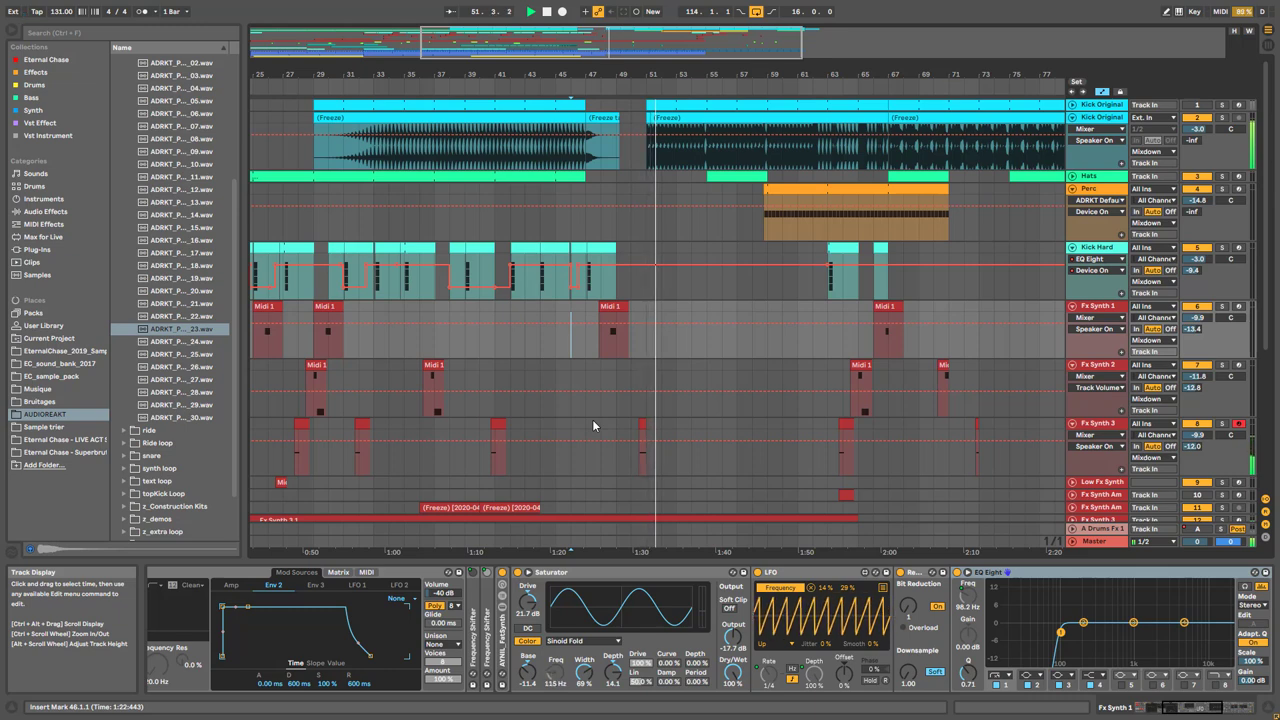
key("space")
Fold the Fx Synth 1, 2 and 3, Kick Hard and Perc tracks, and glance at the frozen Fx Synth Am track
left_click_drag(635, 61, 610, 76)
left_click(1072, 306)
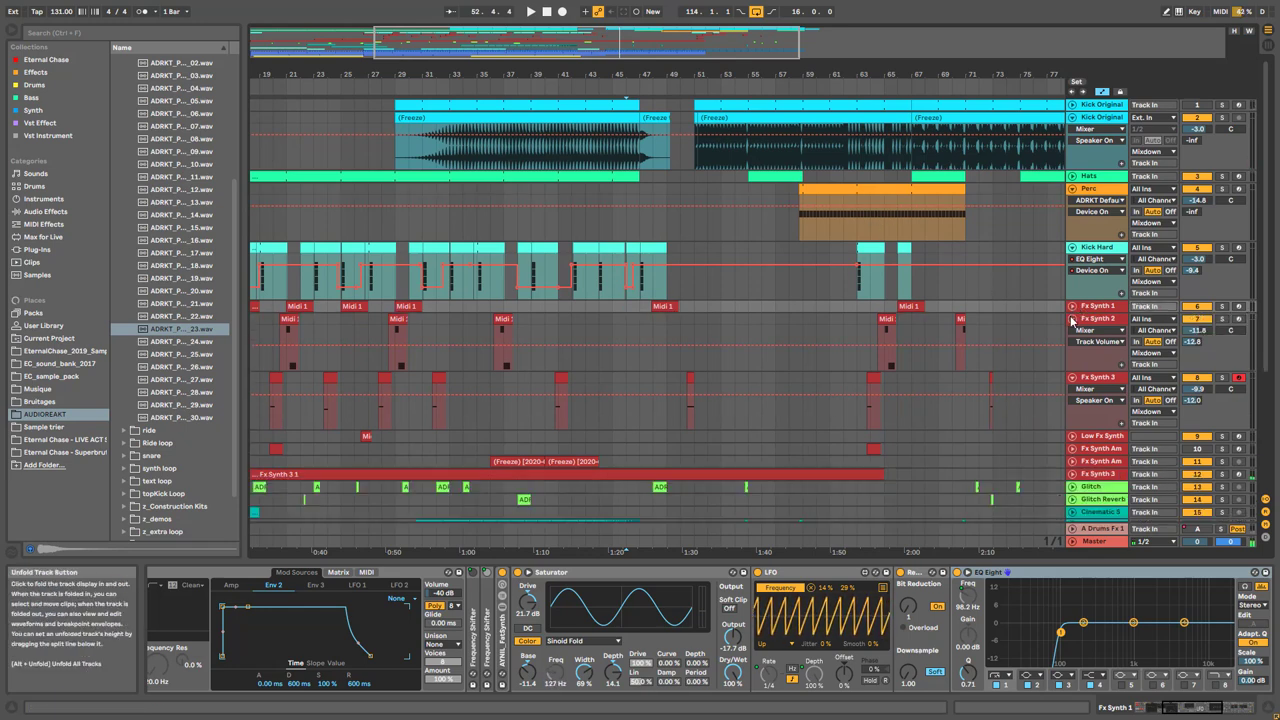
left_click(1072, 318)
left_click(1072, 331)
left_click(1072, 247)
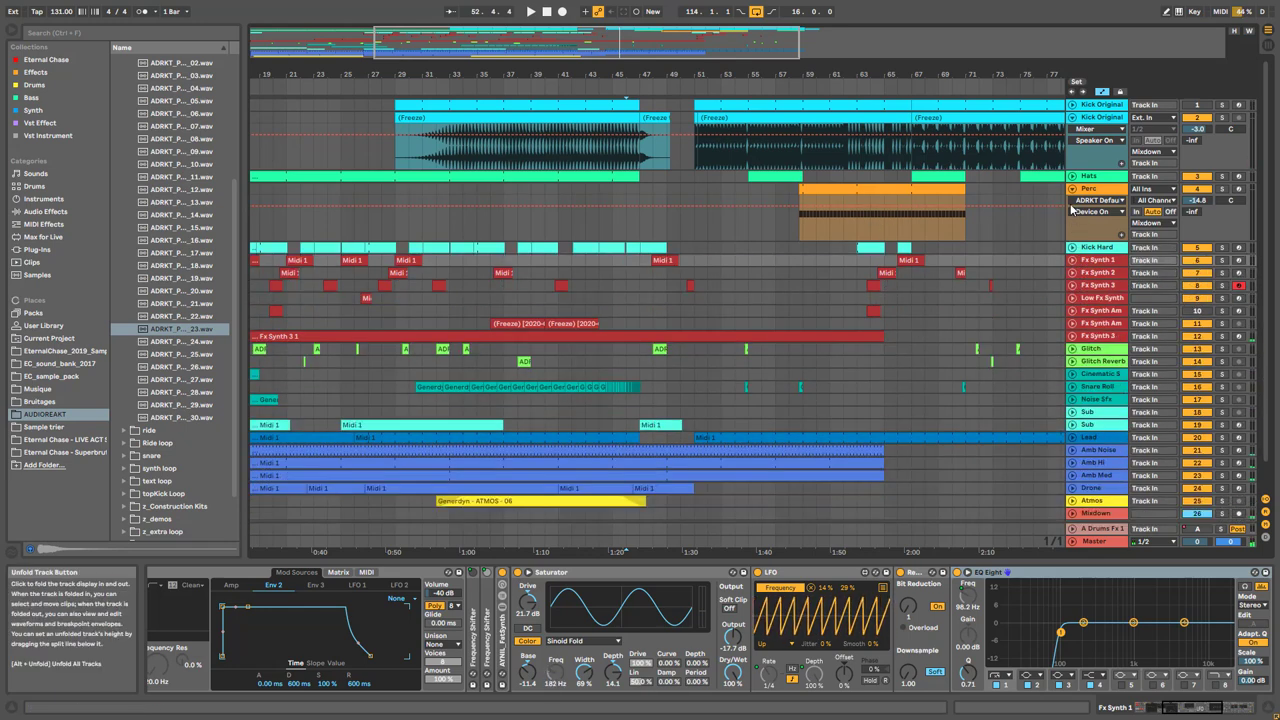
left_click(1072, 188)
left_click(1074, 290)
left_click(1074, 290)
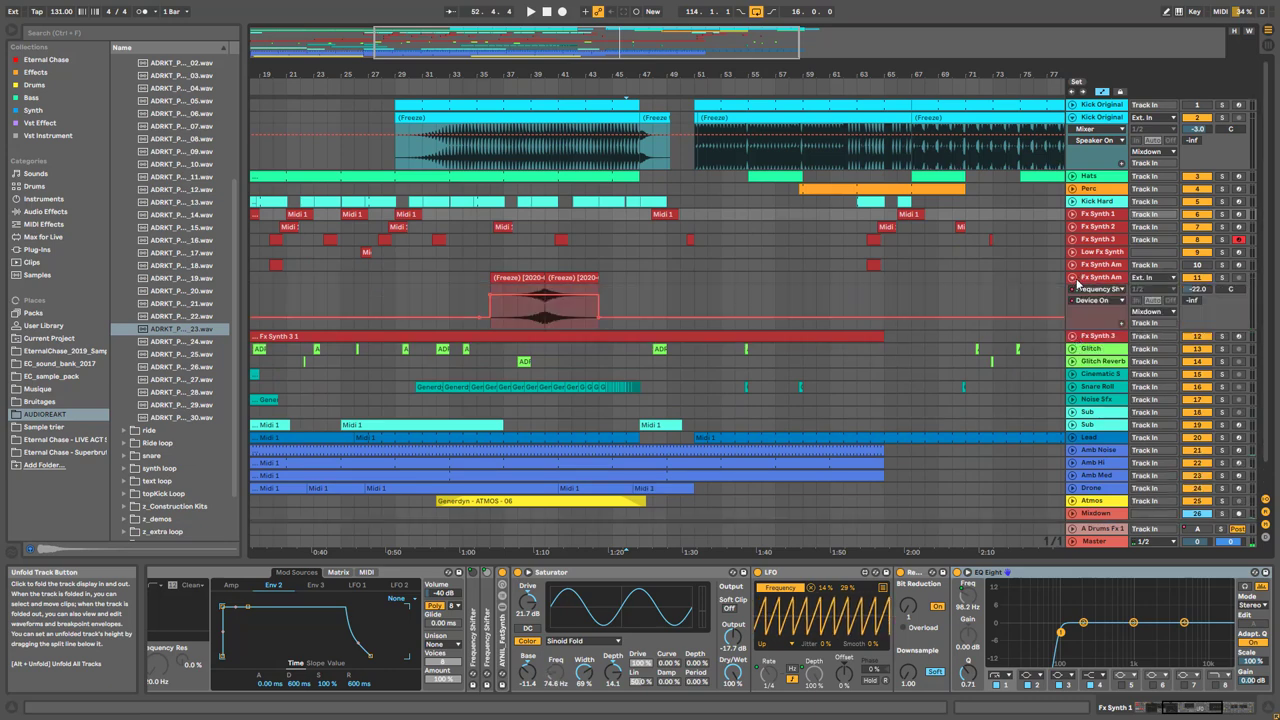
Show the Glitch track's devices and unfold the track around bars 6 to 32
left_click(1104, 305)
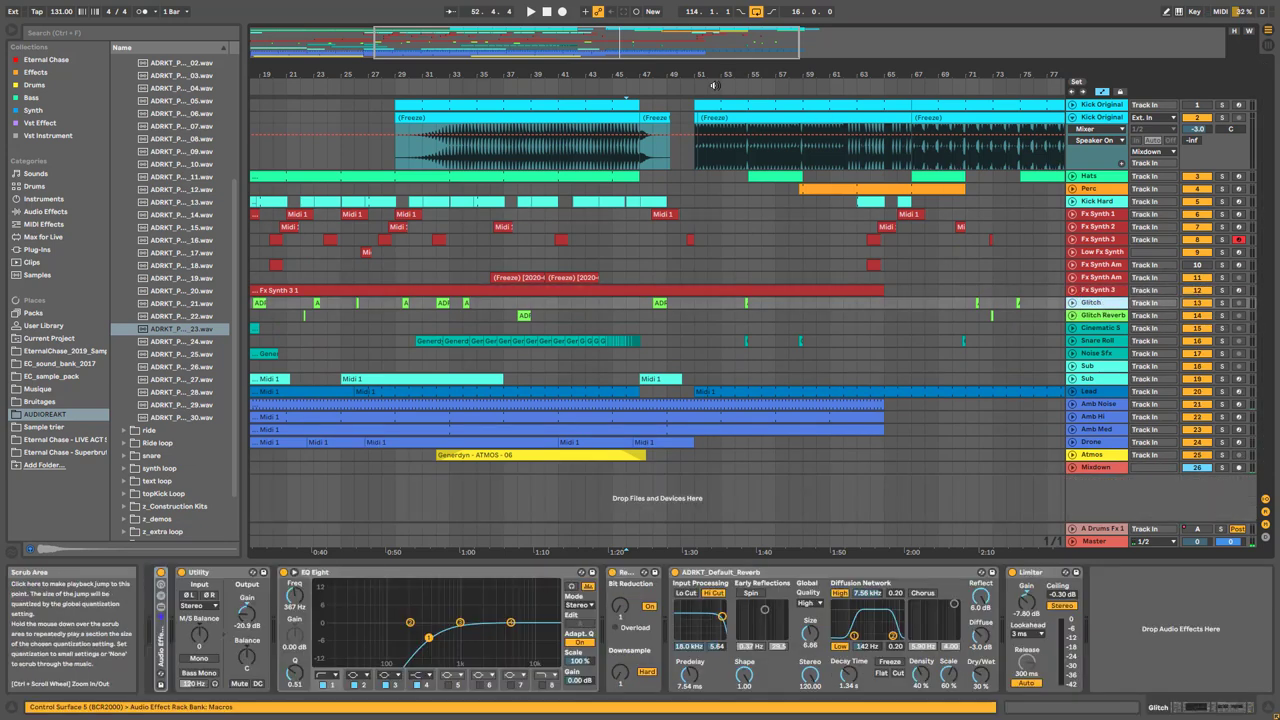
left_click_drag(640, 42, 641, 147)
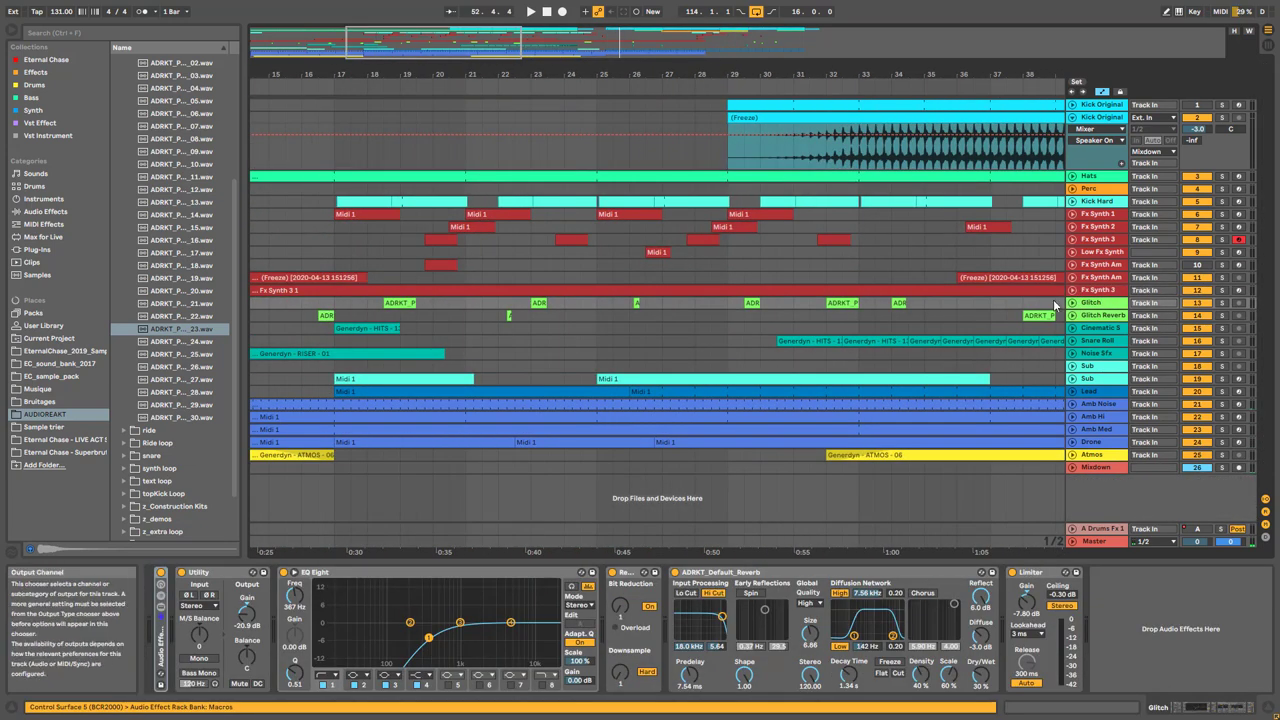
left_click(1072, 302)
scroll(1026, 314, "left", 5)
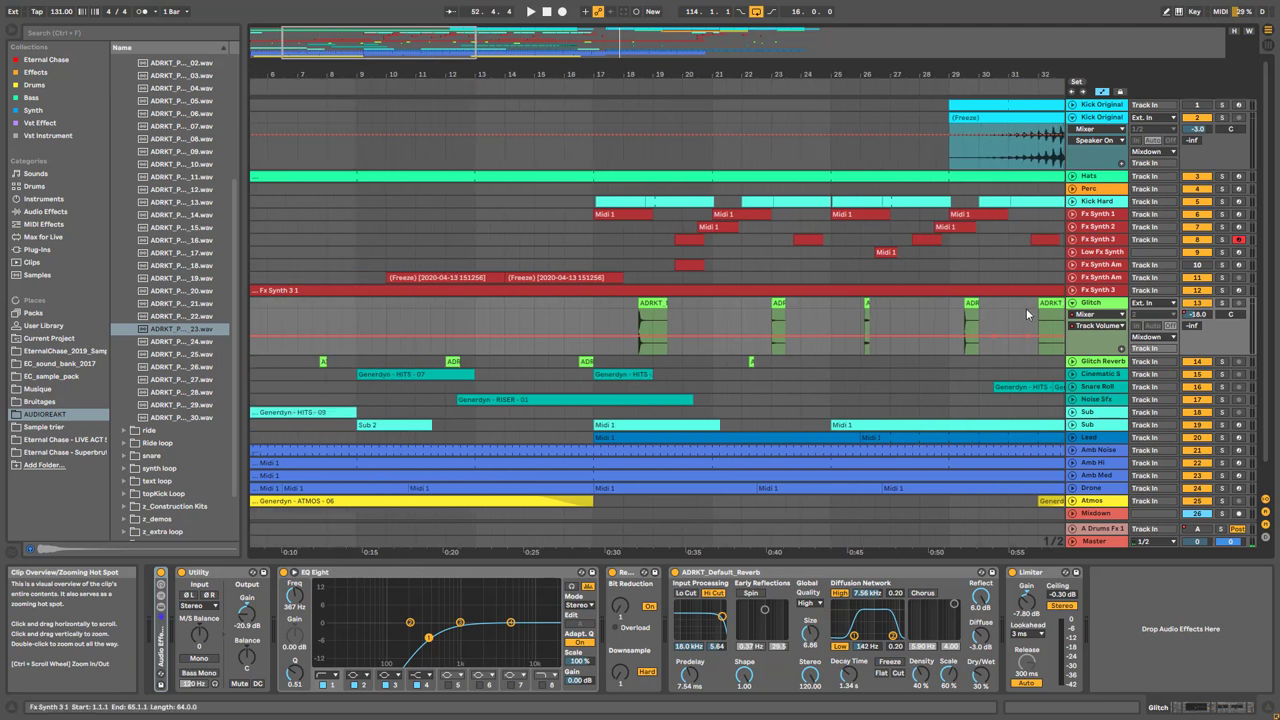
Unfold the Glitch Reverb track and reveal the devices inside the Glitch track's Audio Effect Rack
left_click(1072, 361)
left_click_drag(437, 28, 472, 33)
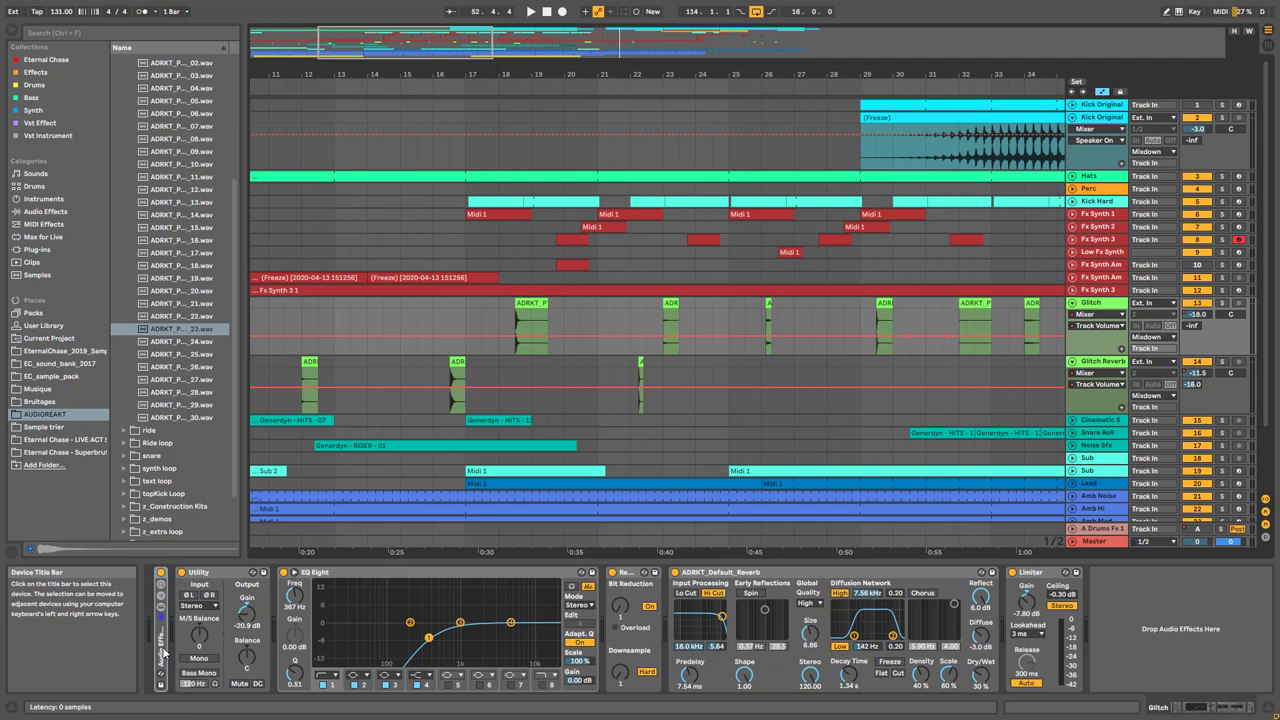
left_click(160, 608)
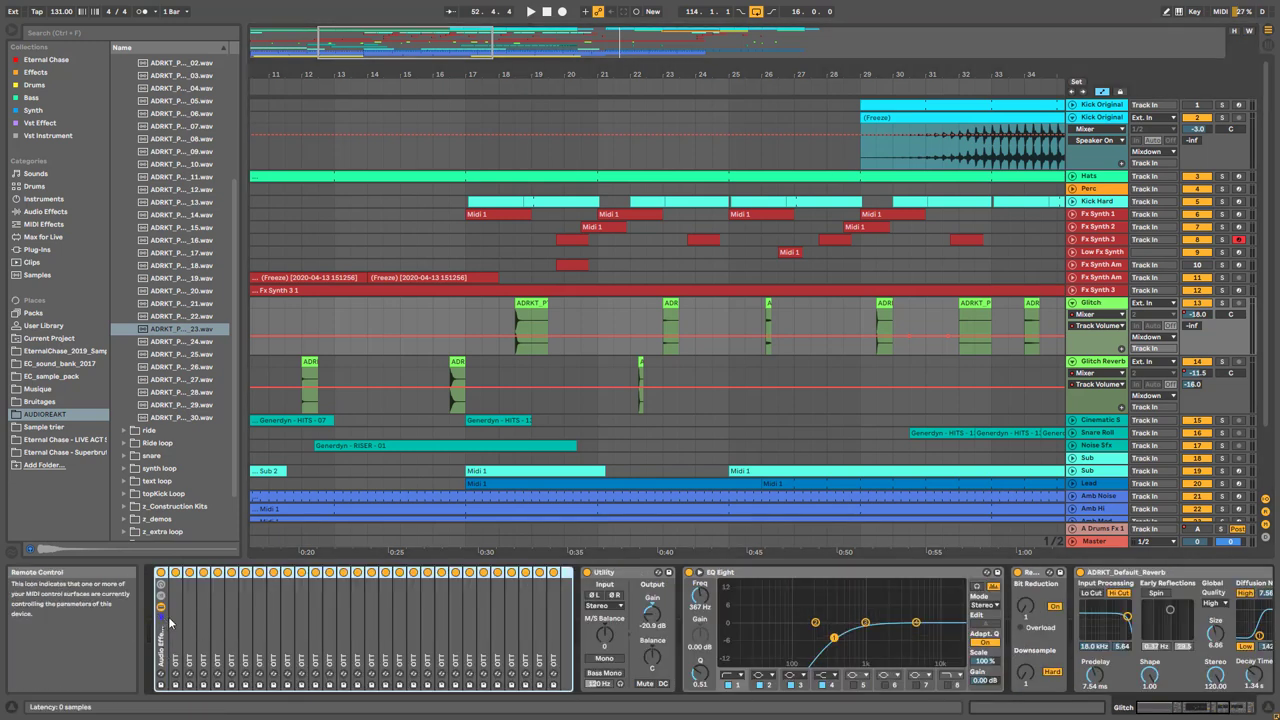
Unfold the first OTT in the Glitch track's Audio Effect Rack, hide the rack's devices, and solo the Glitch track
left_click(173, 622)
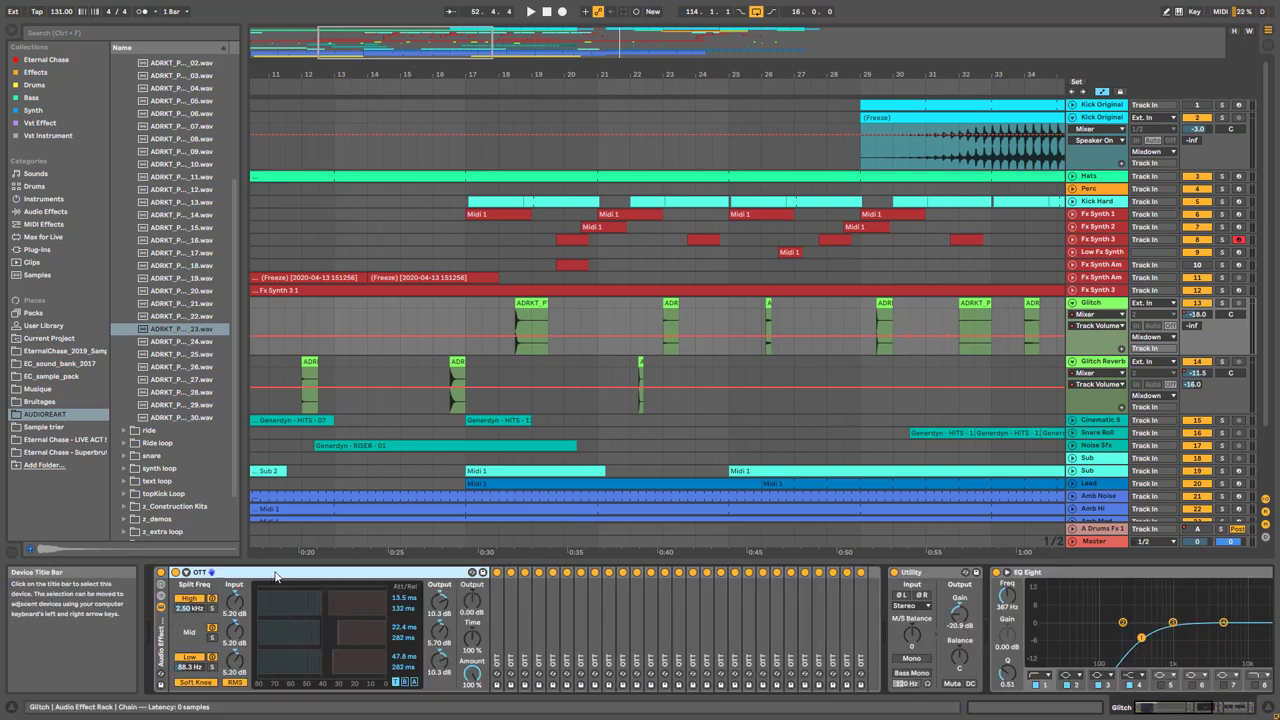
left_click(161, 608)
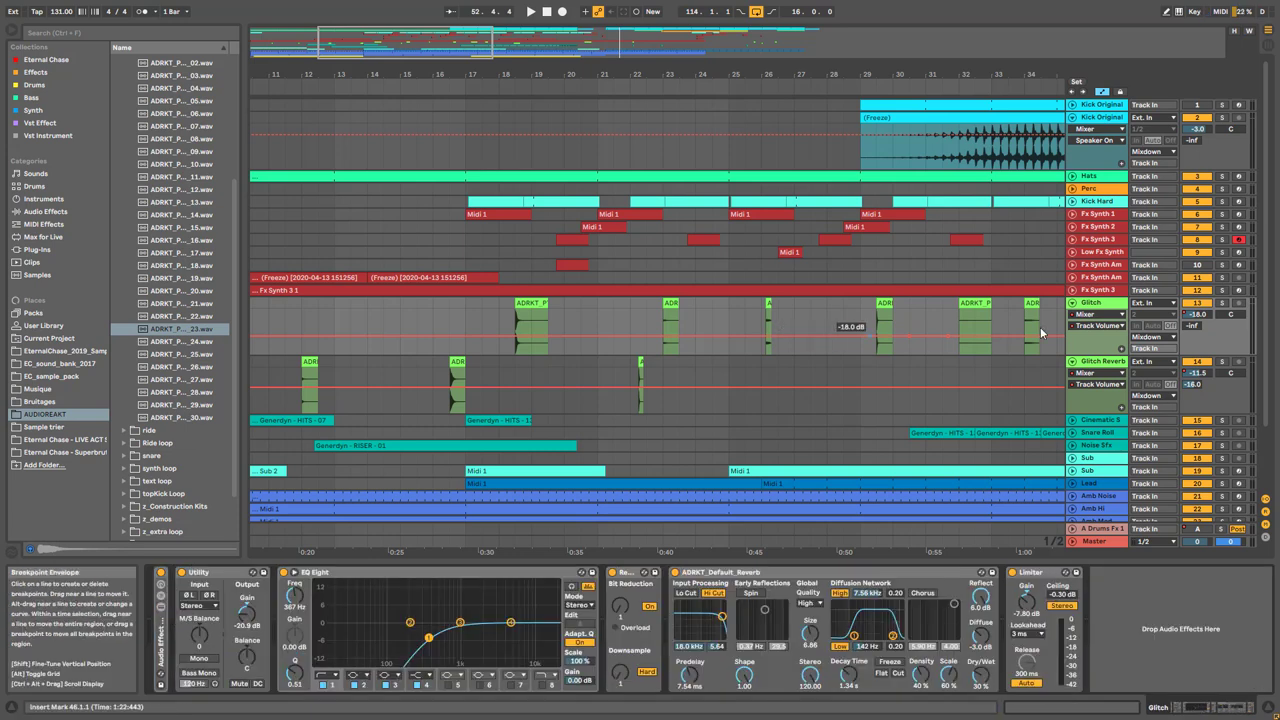
left_click(1221, 302)
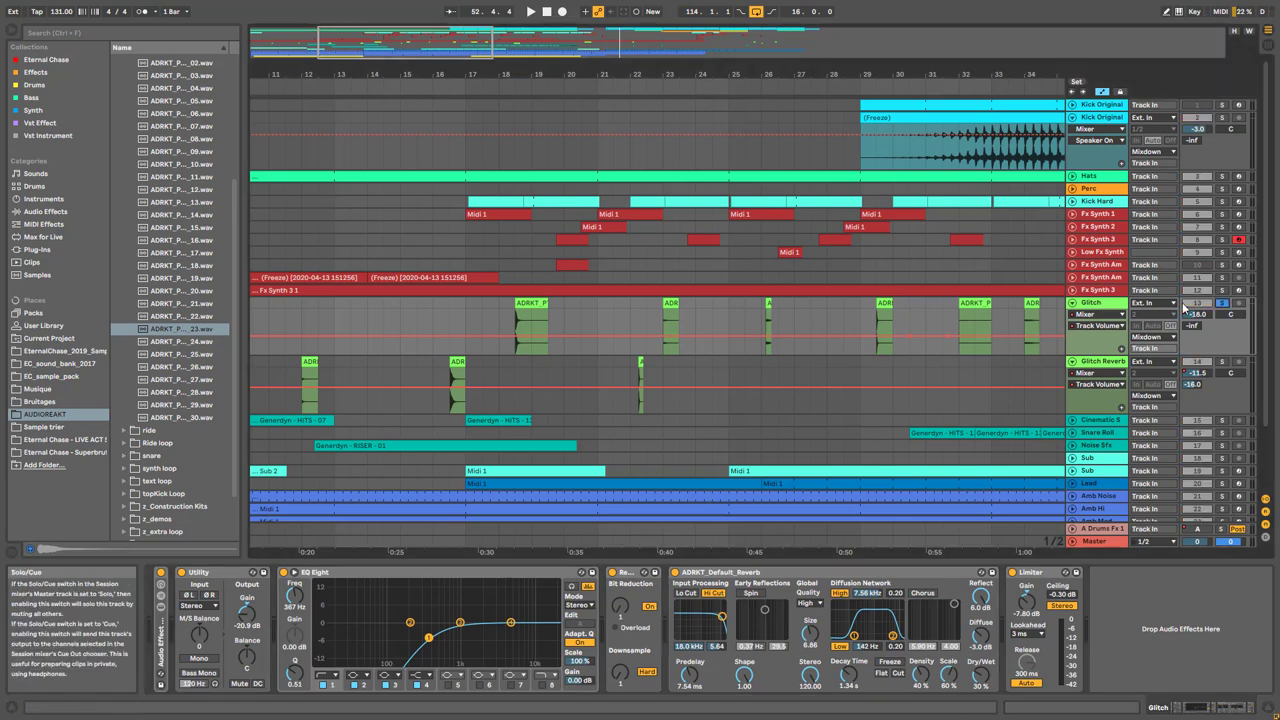
Select the perc_13 clip on the Glitch track and audition it with the Audio Effect Rack deactivated
left_click(459, 360)
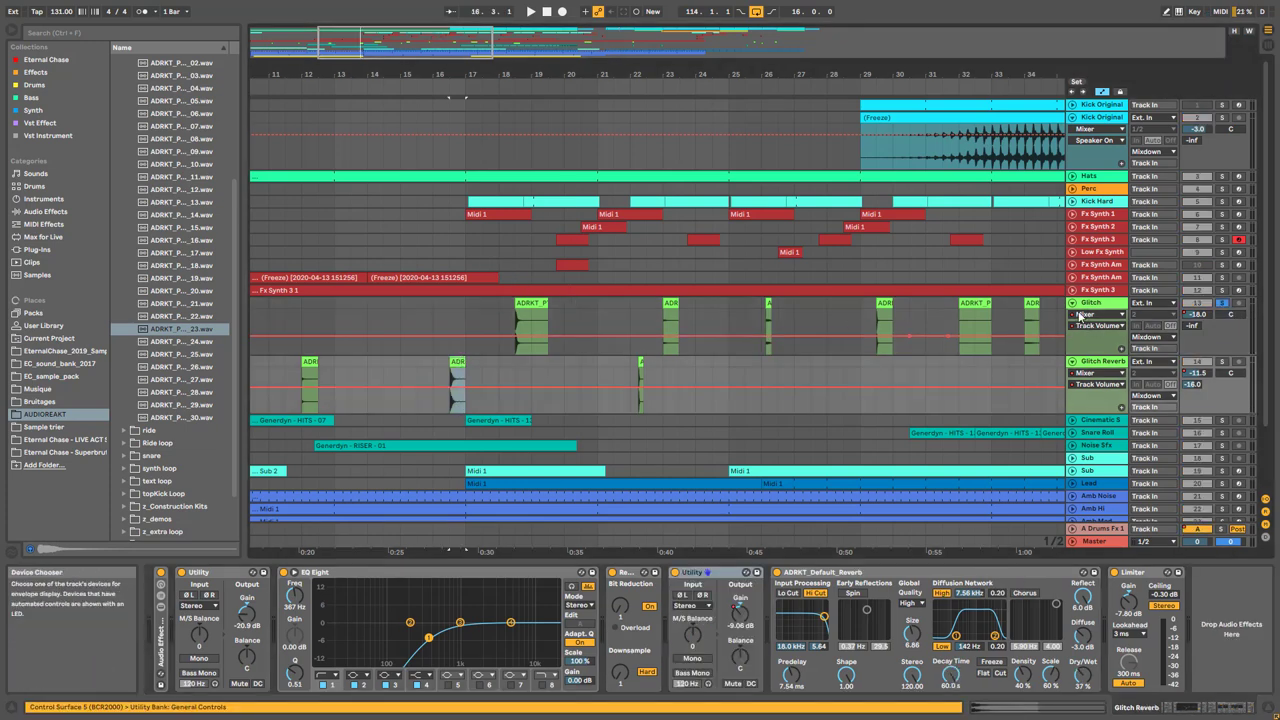
left_click(542, 313)
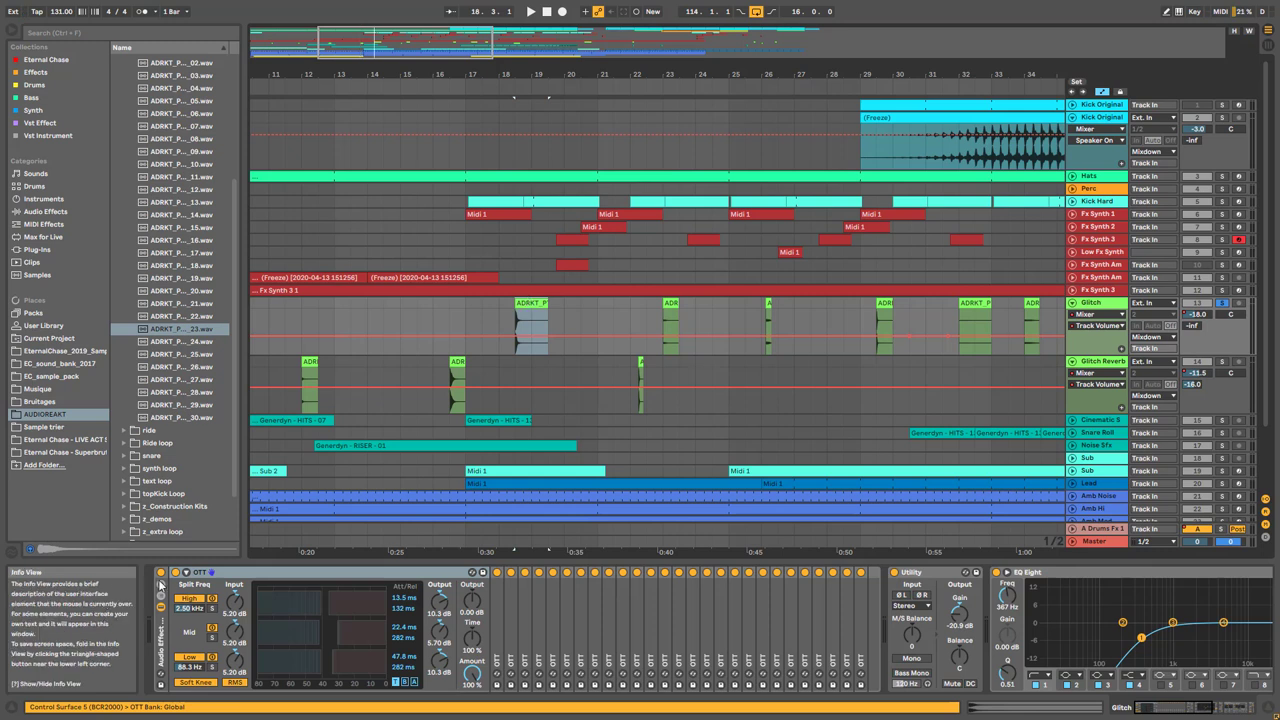
key("0")
key("space")
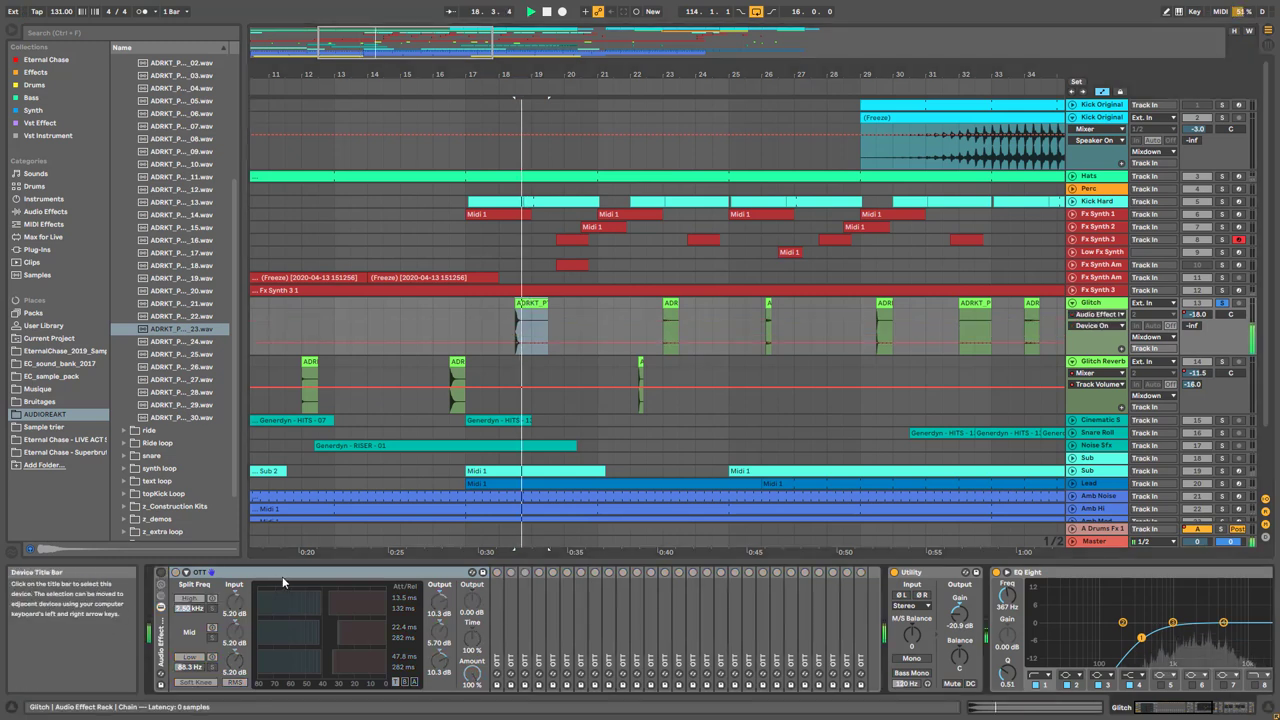
key("space")
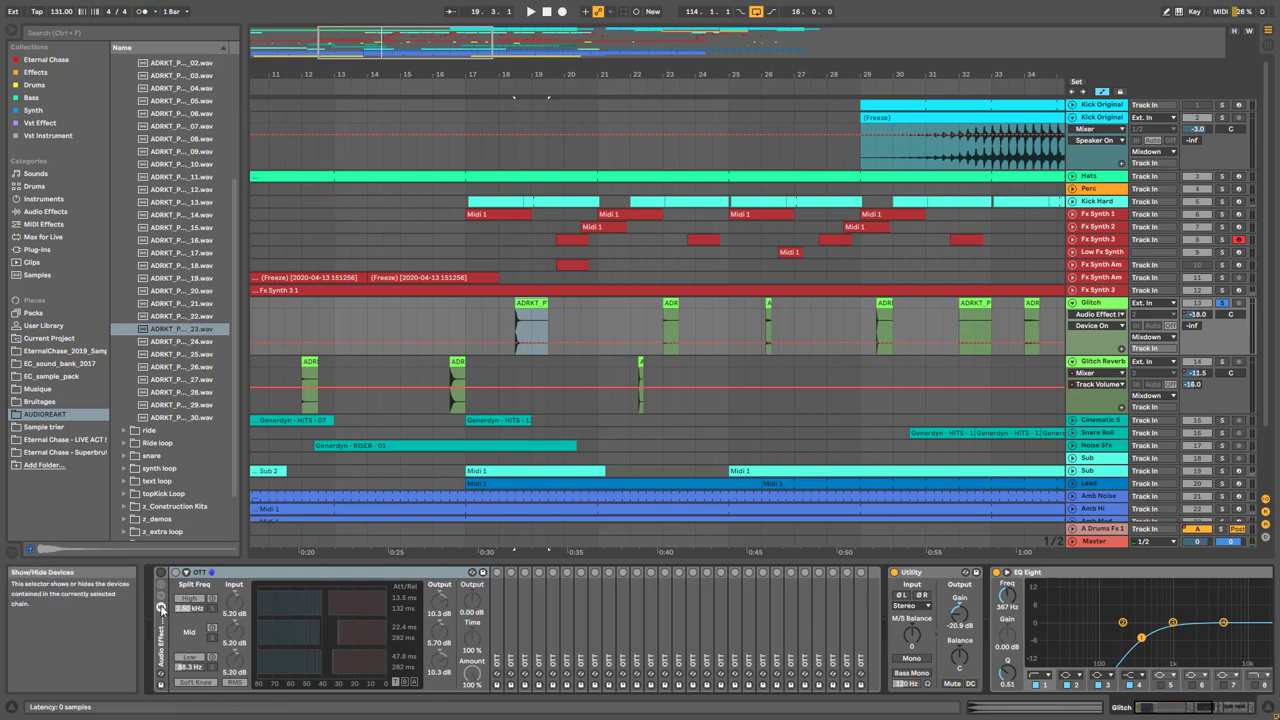
Hide the rack's devices, deactivate Redux as well, and replay the perc_13 clip without these effects
key("Delete")
key("space")
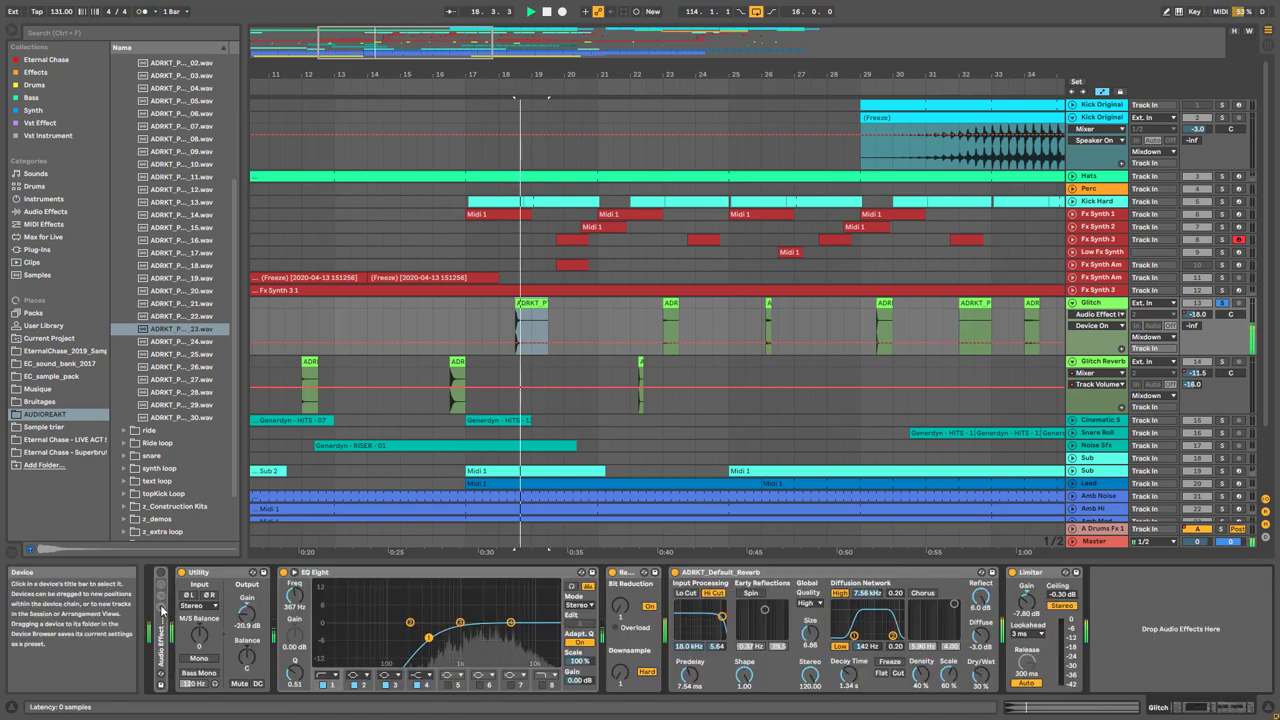
left_click(613, 573)
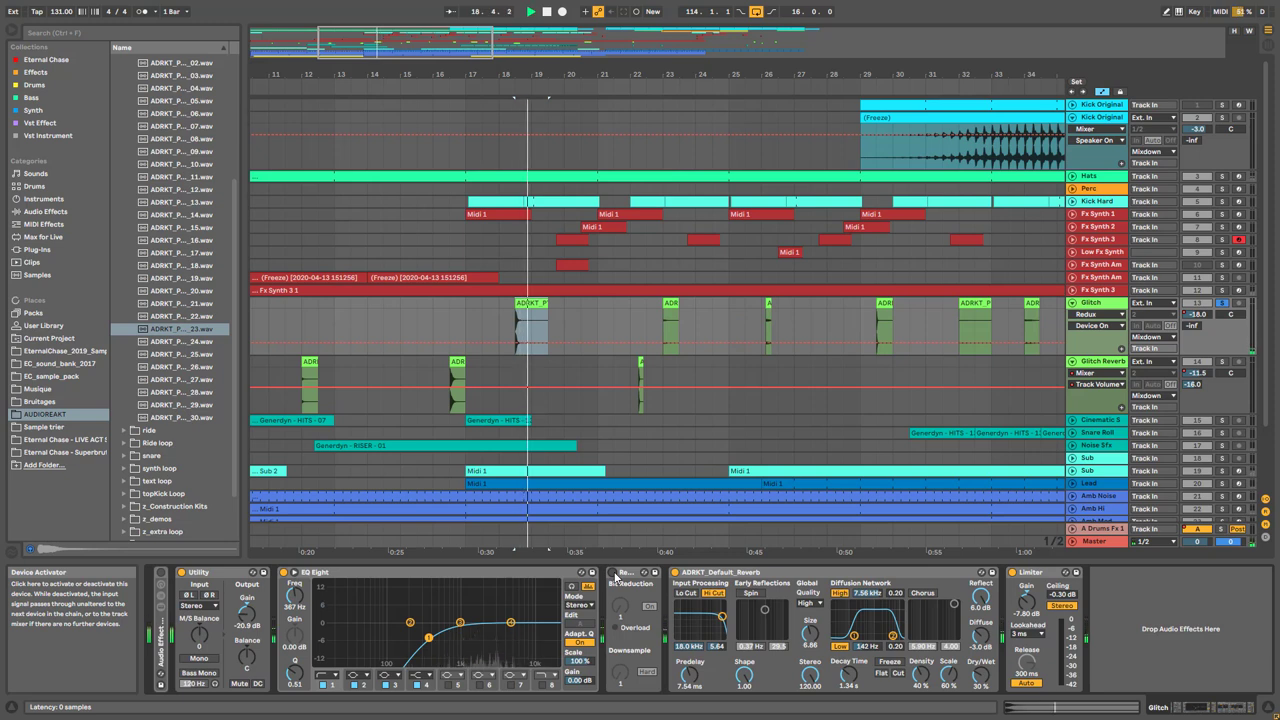
key("space")
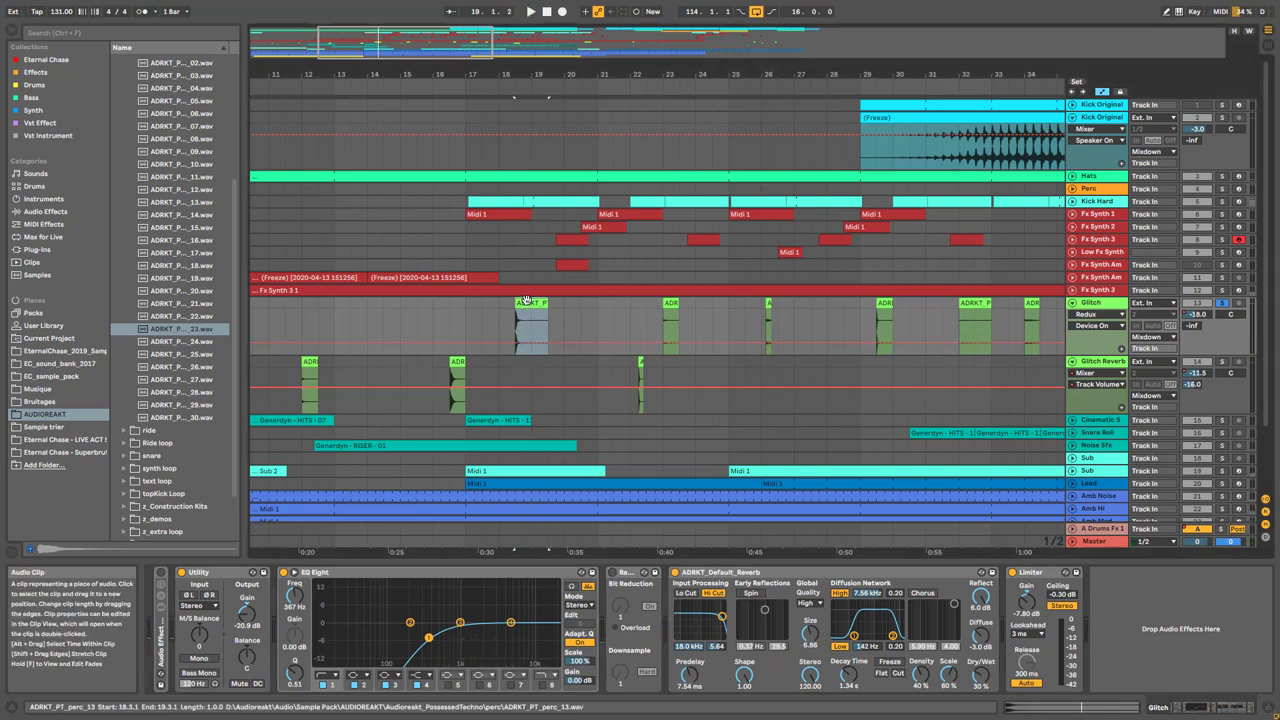
key("space")
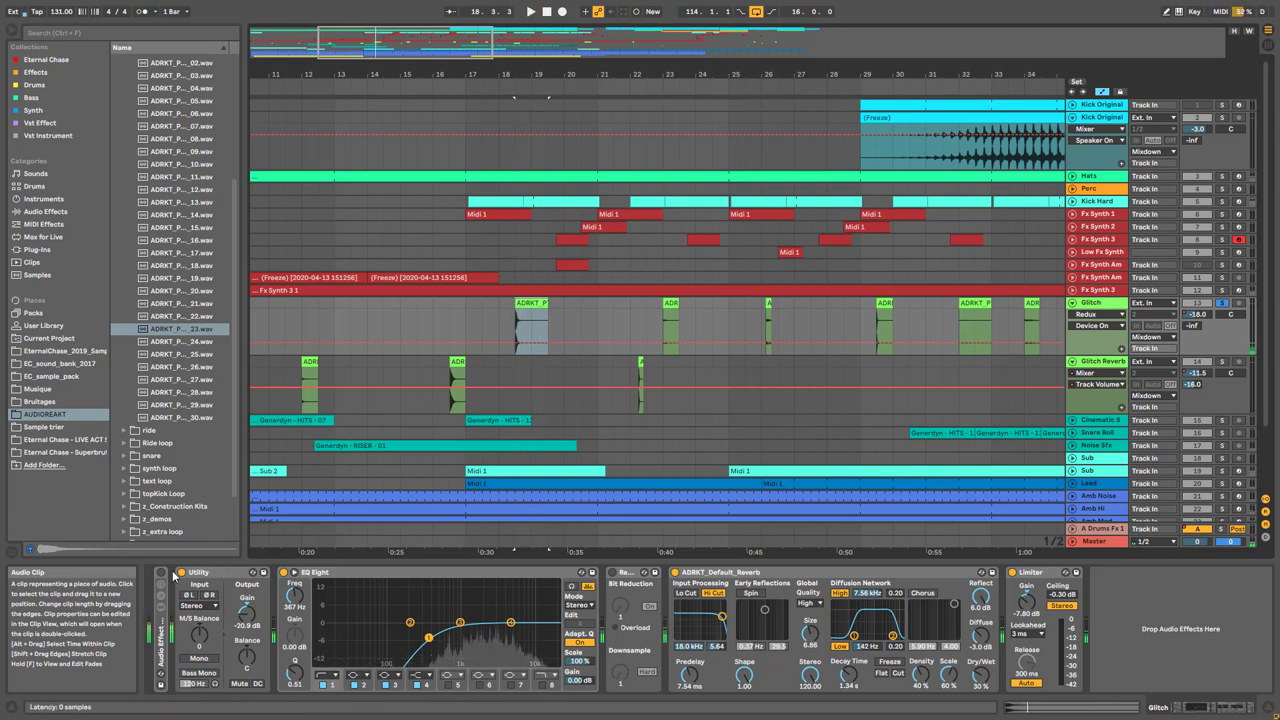
Reactivate the Audio Effect Rack with its OTT devices shown and audition the perc_13 clip through it
double_click(162, 635)
key("space")
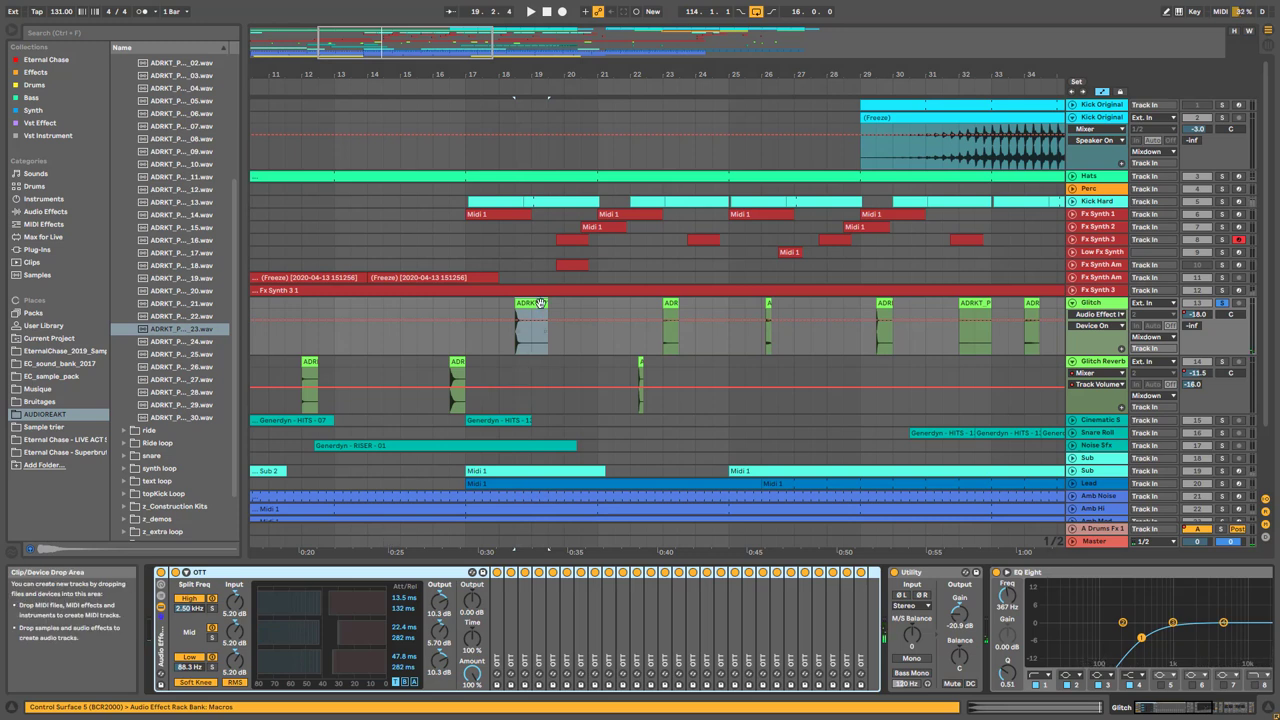
scroll(450, 44, "up", 5)
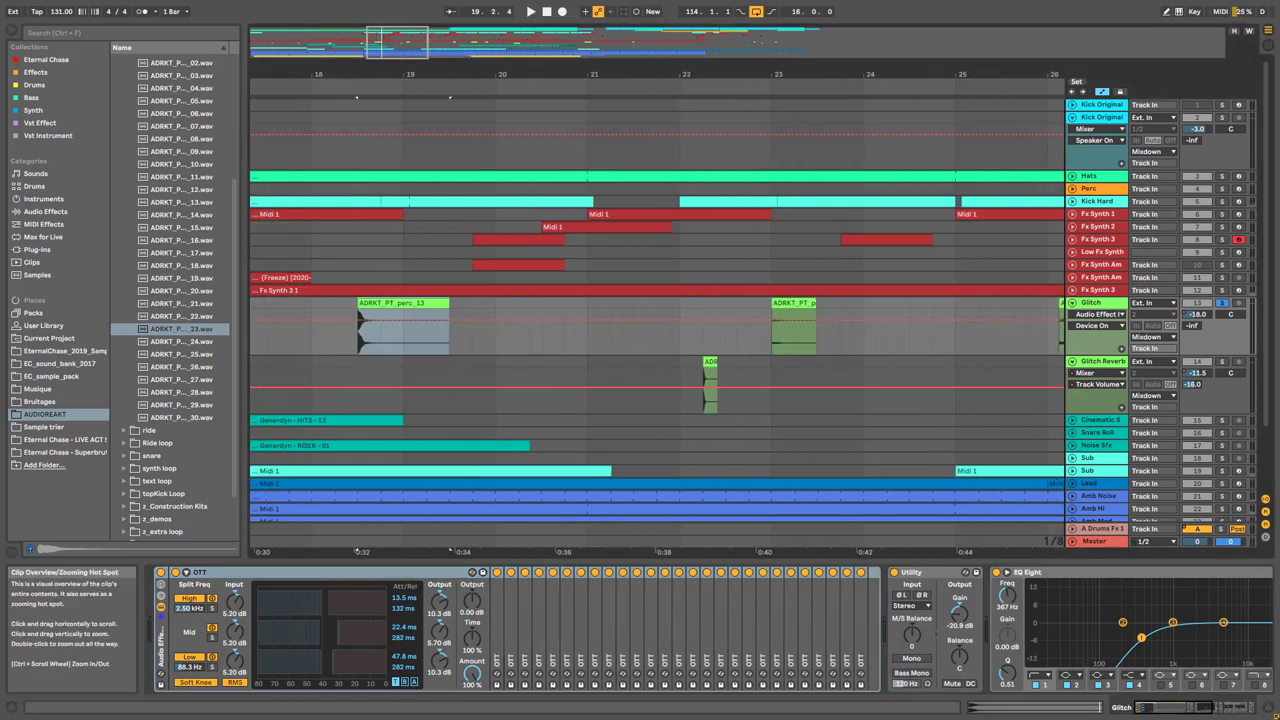
key("space")
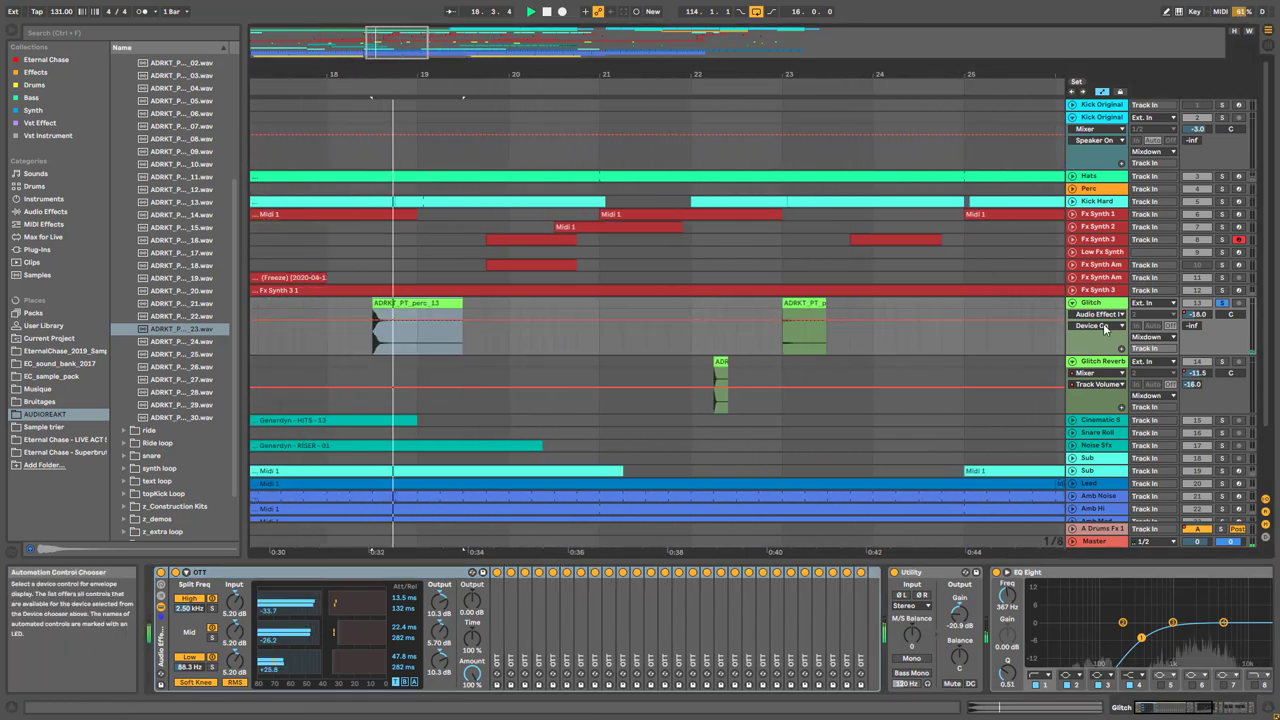
key("space")
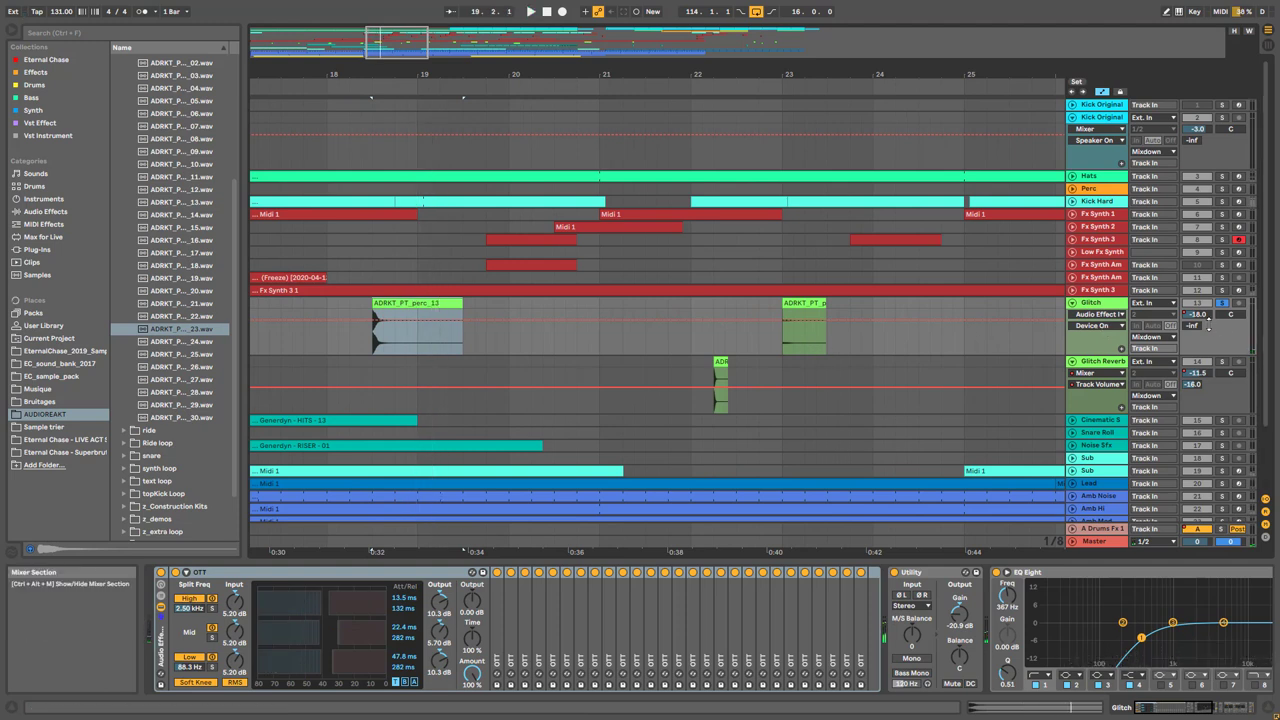
Hide the rack's devices, deactivate the Utility, and bypass the Audio Effect Rack while the perc_13 clip plays
left_click(161, 610)
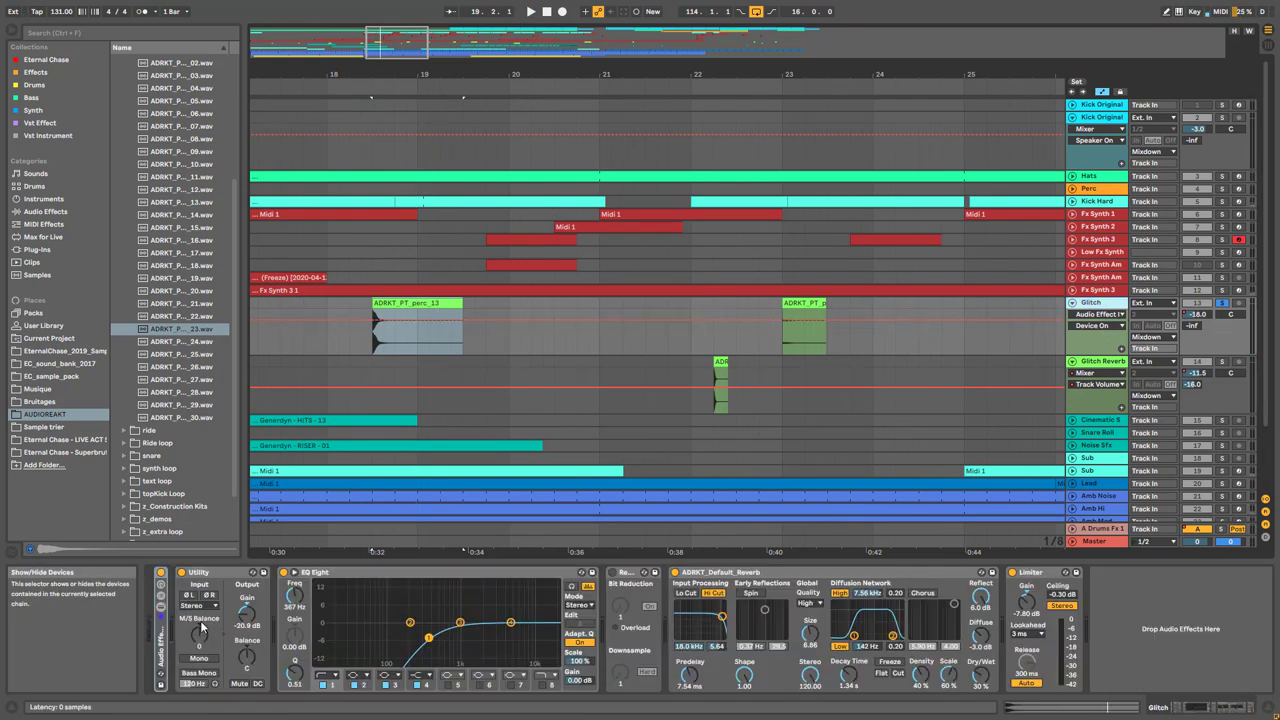
left_click(182, 573)
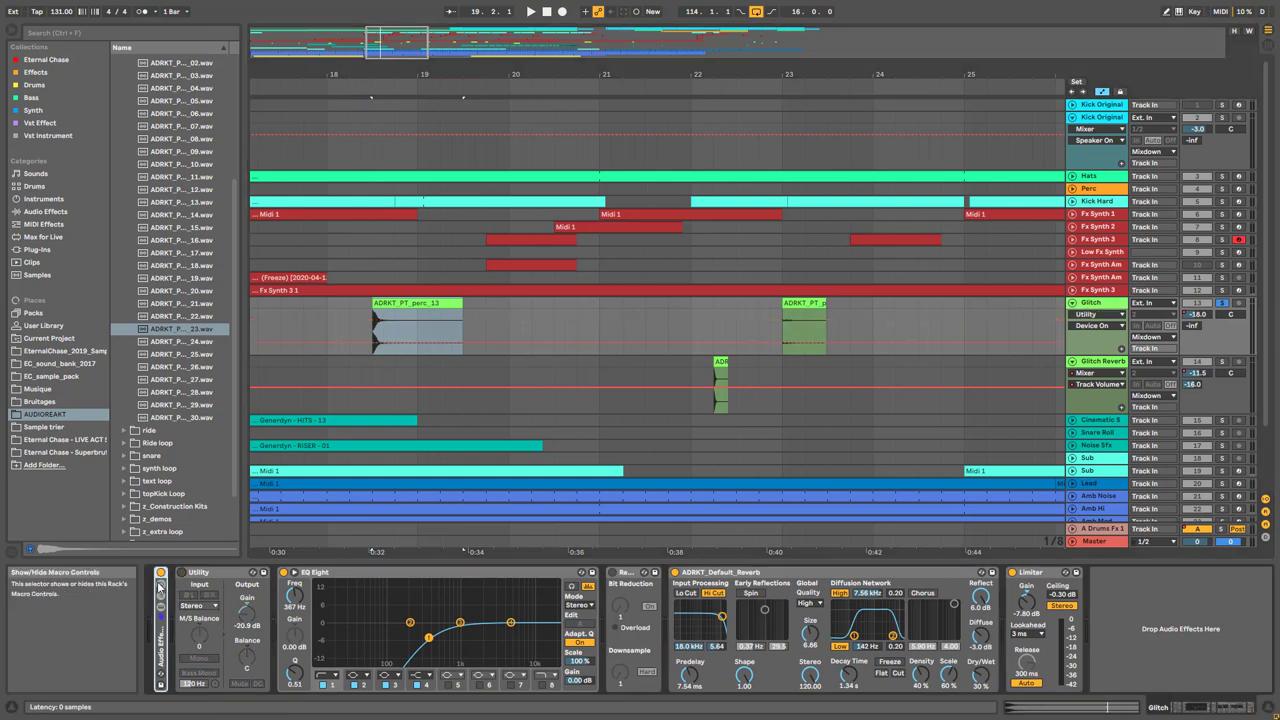
key("space")
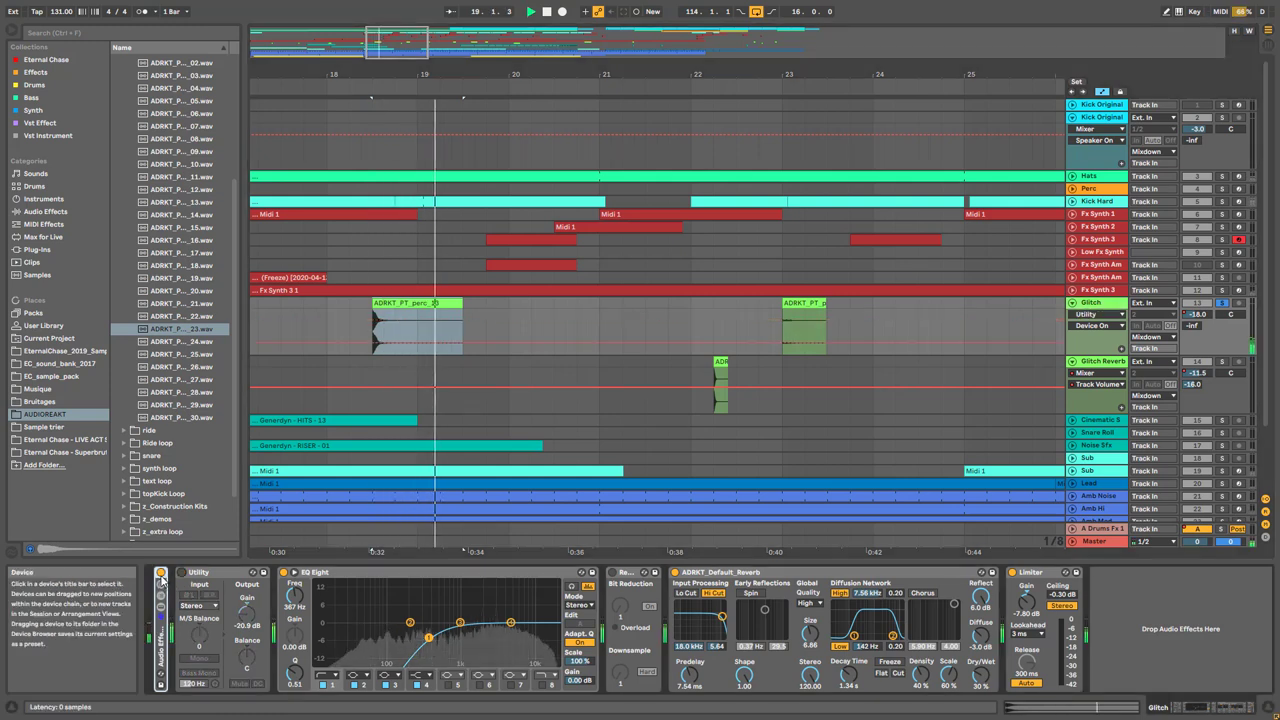
left_click(161, 574)
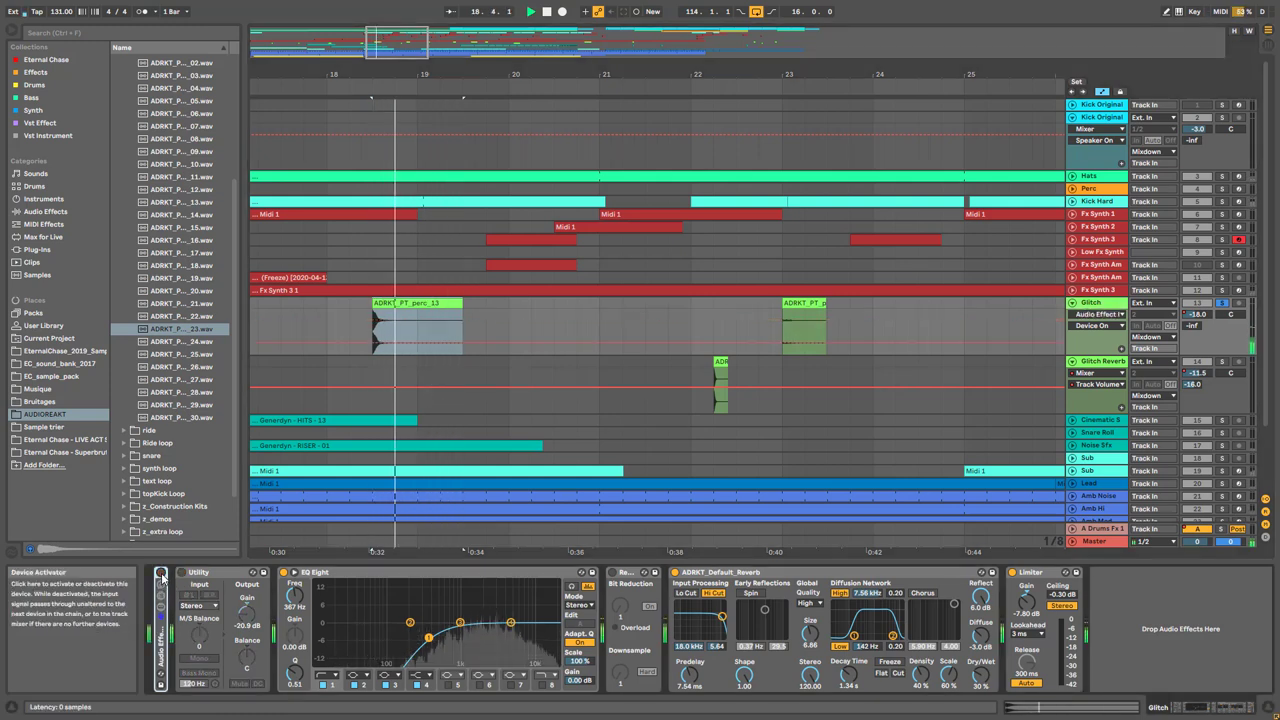
Show the devices inside the Glitch track's Audio Effect Rack and fold the first OTT
left_click(160, 608)
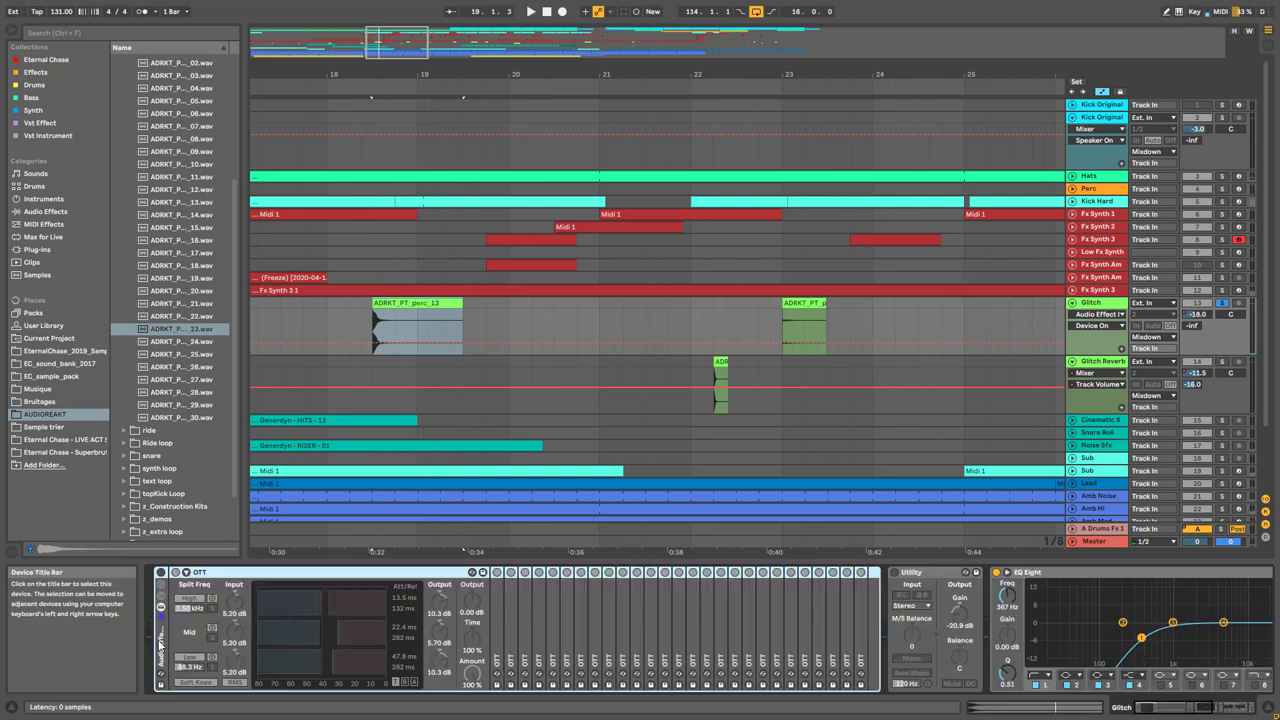
left_click(227, 577)
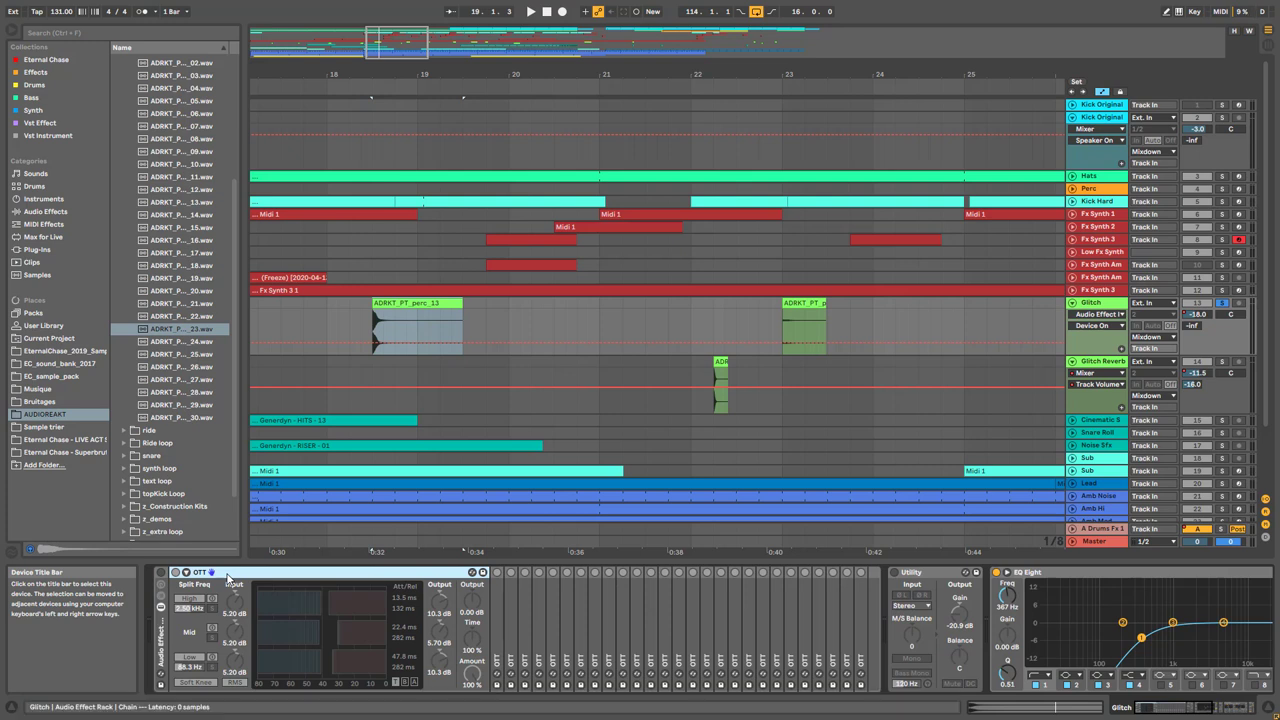
double_click(227, 577)
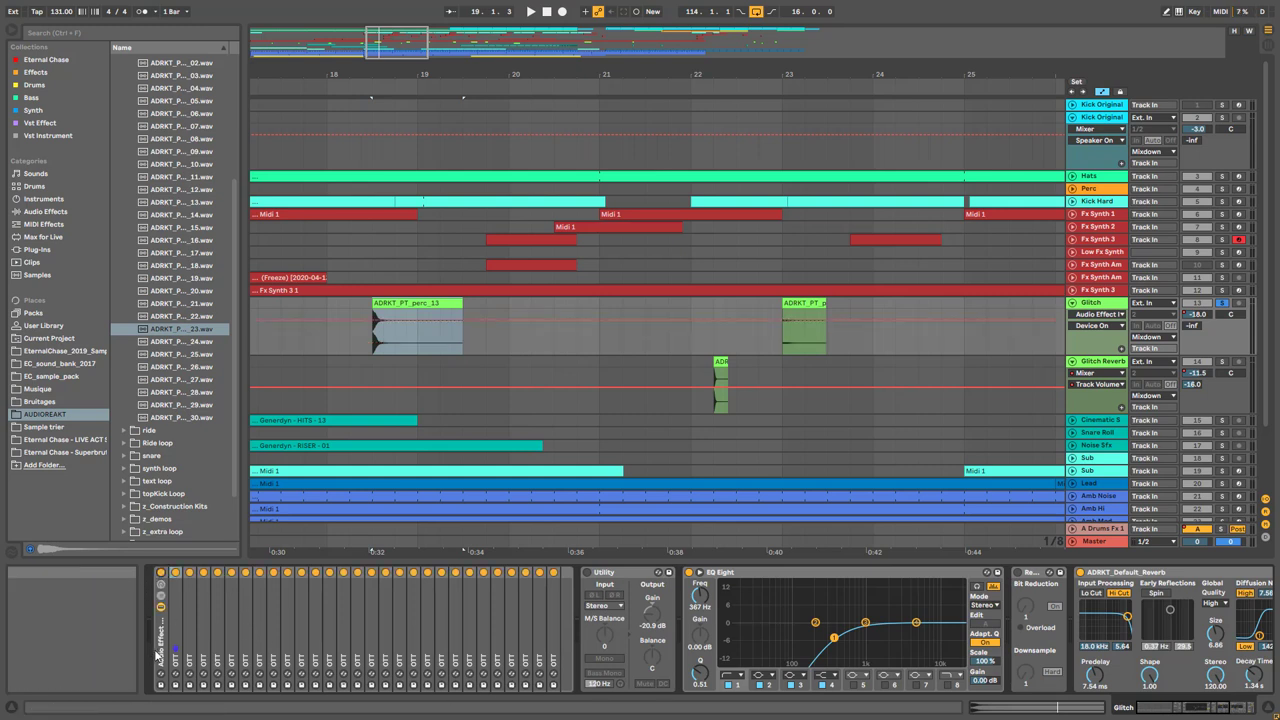
Switch the Audio Effect Rack on and off to compare the perc_13 clip with and without the OTT chain
left_click(161, 573)
key("space")
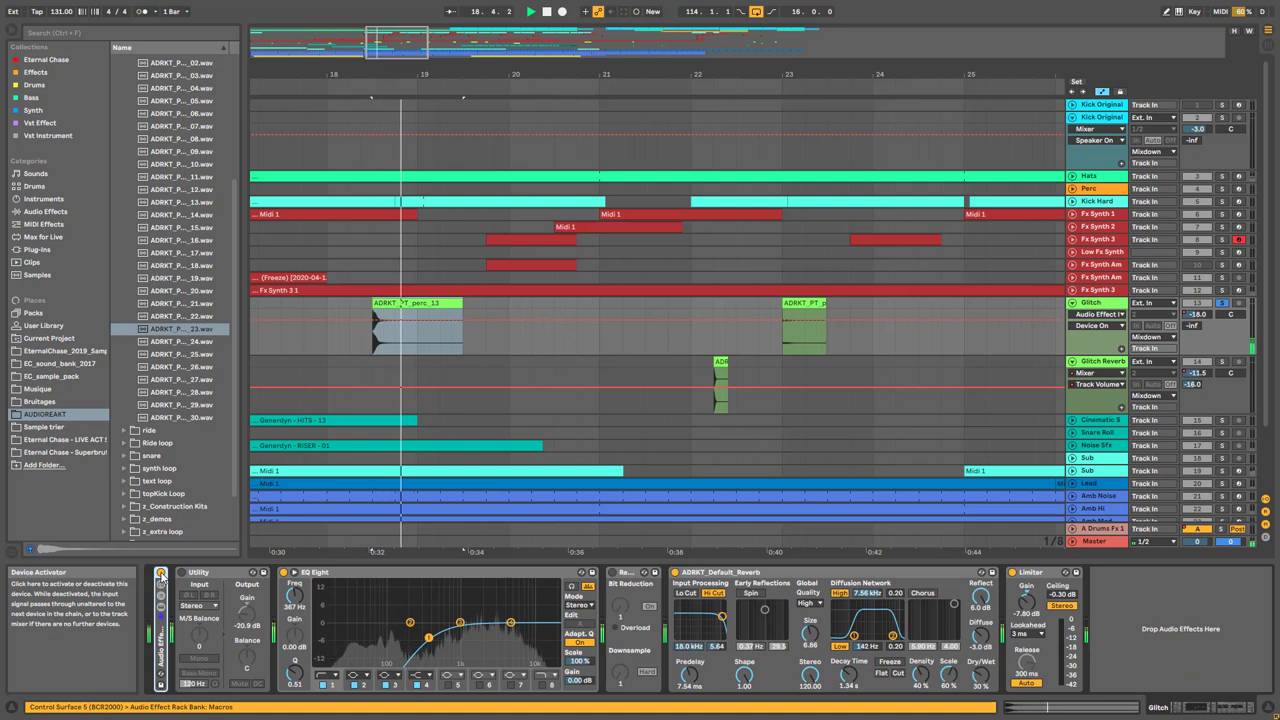
key("space")
left_click(161, 577)
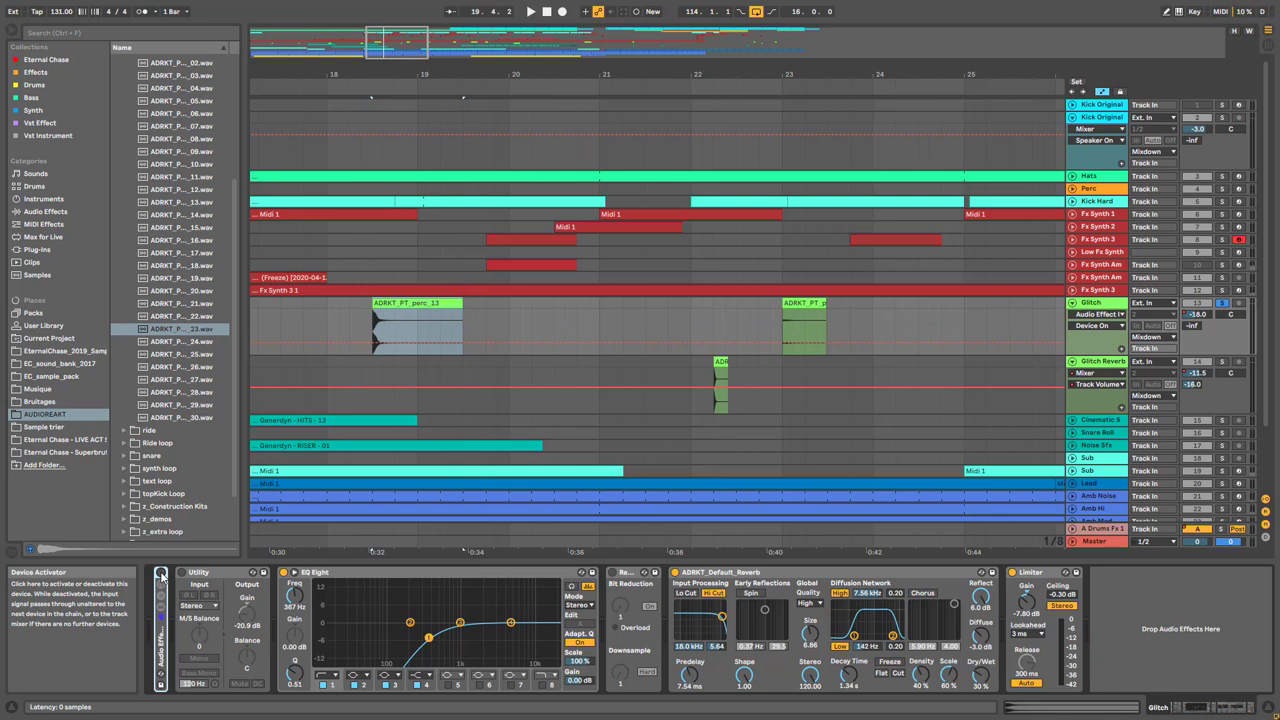
left_click(161, 577)
key("space")
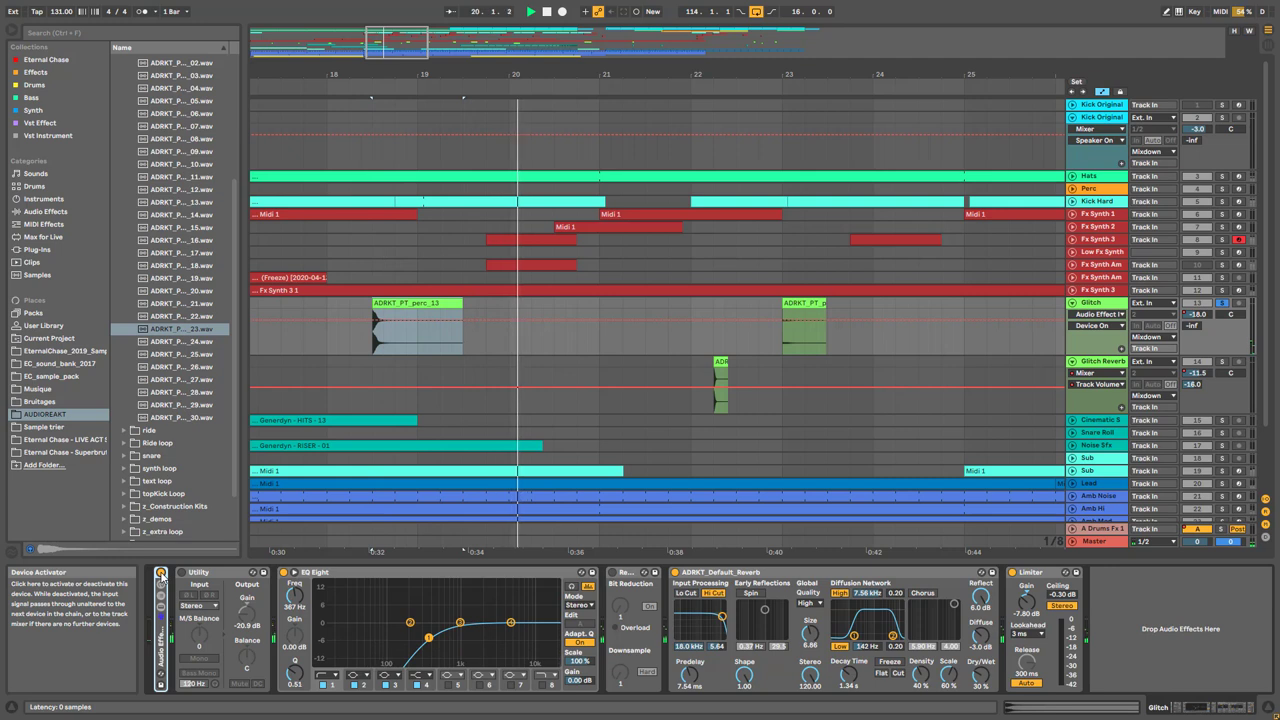
key("space")
Reactivate the Utility and Redux on the Glitch track and play the fully processed clips from 18.2.1
left_click(182, 573)
left_click(612, 572)
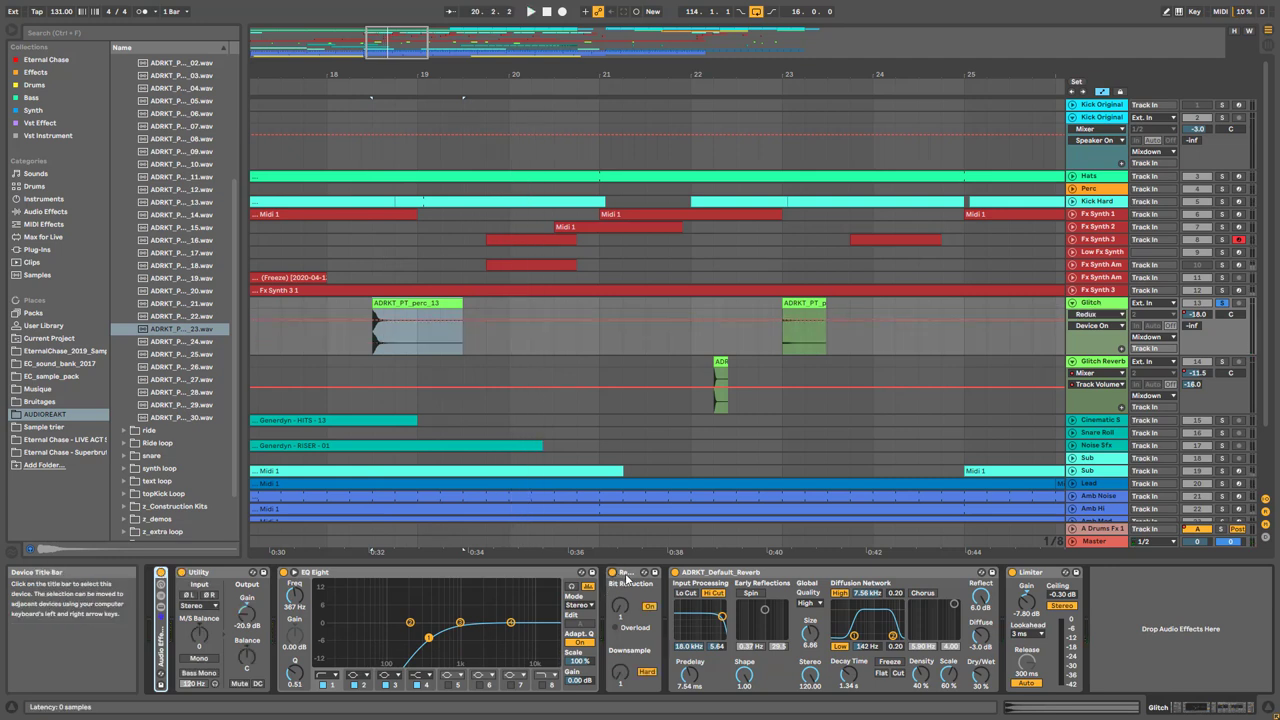
left_click(345, 340)
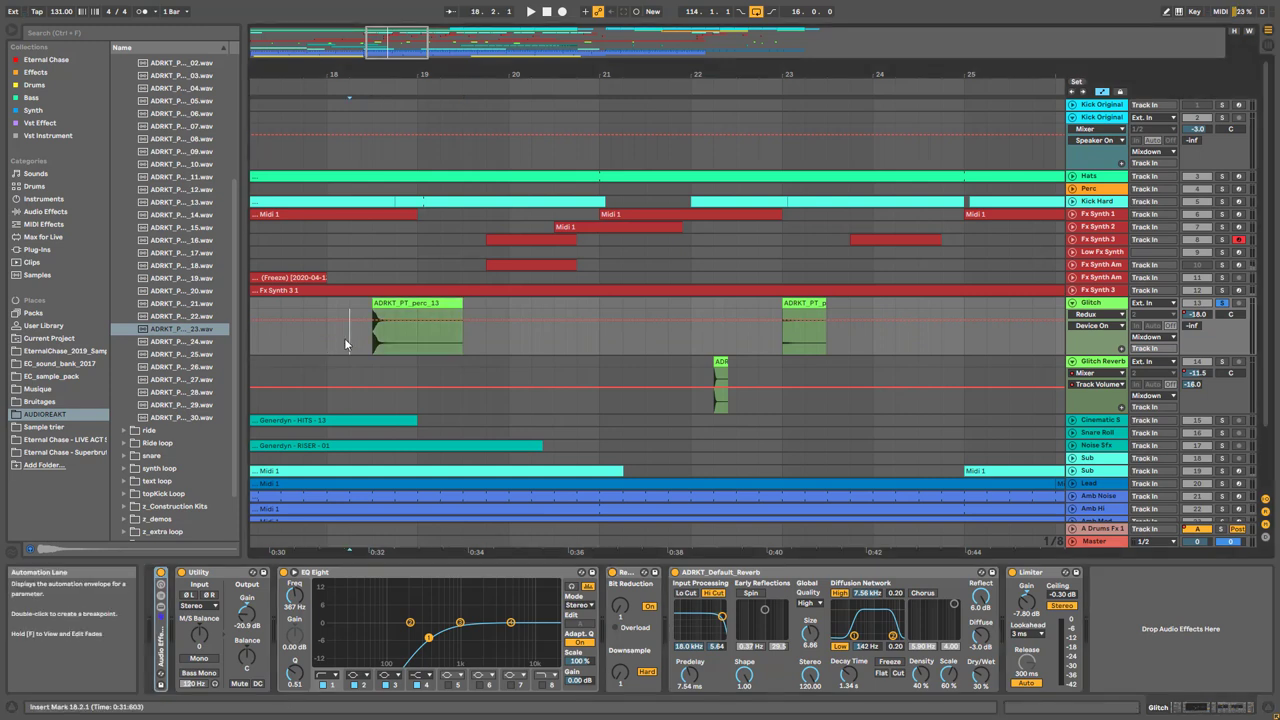
key("space")
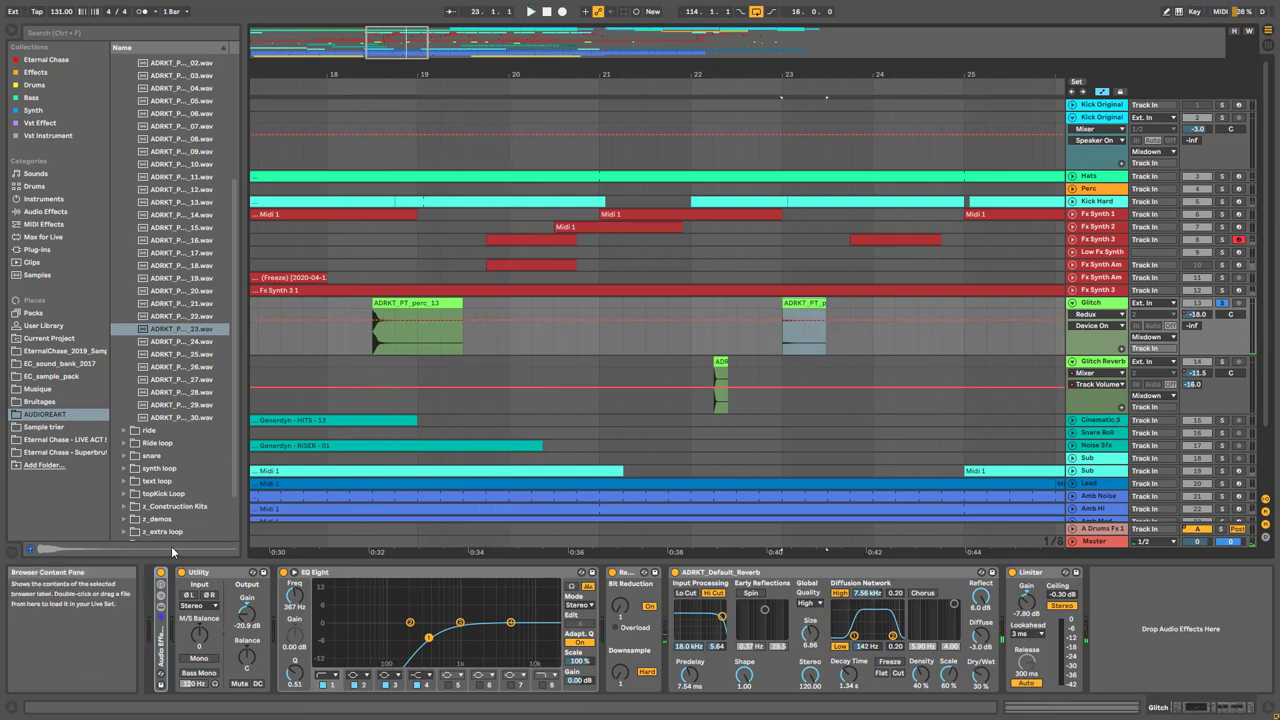
Audition the perc_24 clip at bar 23 with the Audio Effect Rack, Utility and Redux deactivated
left_click(160, 575)
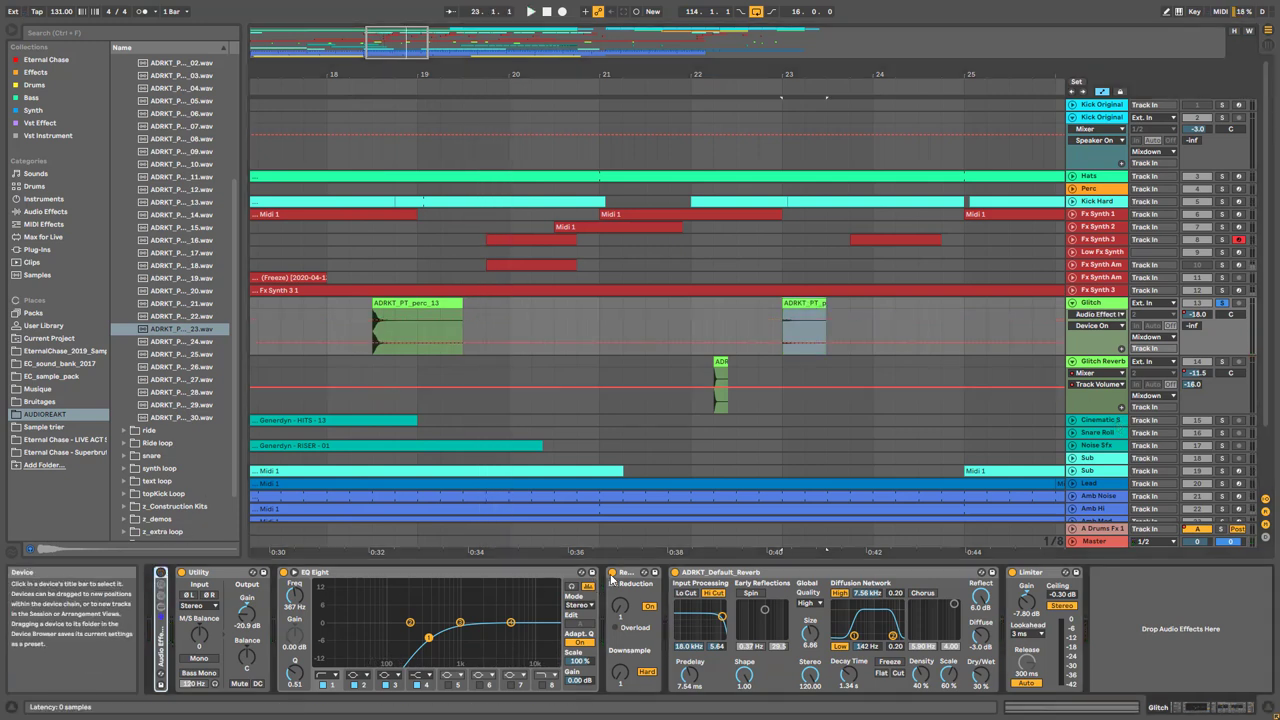
left_click(181, 573)
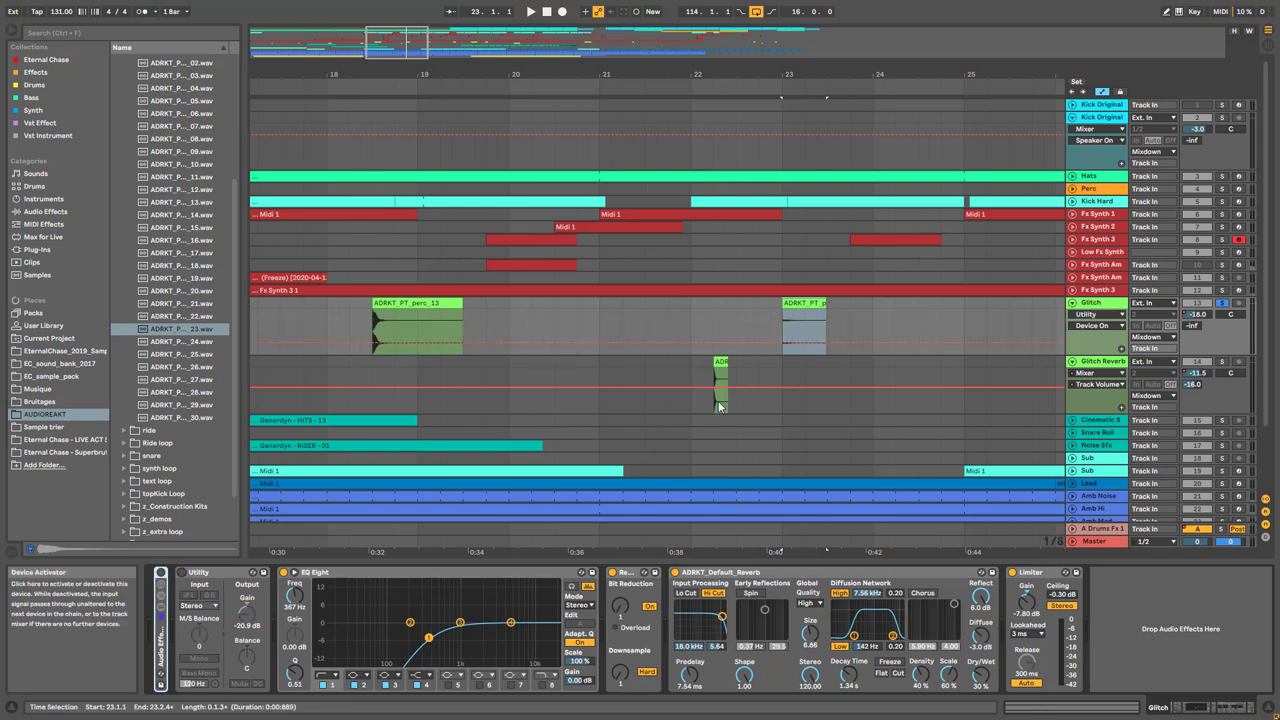
key("space")
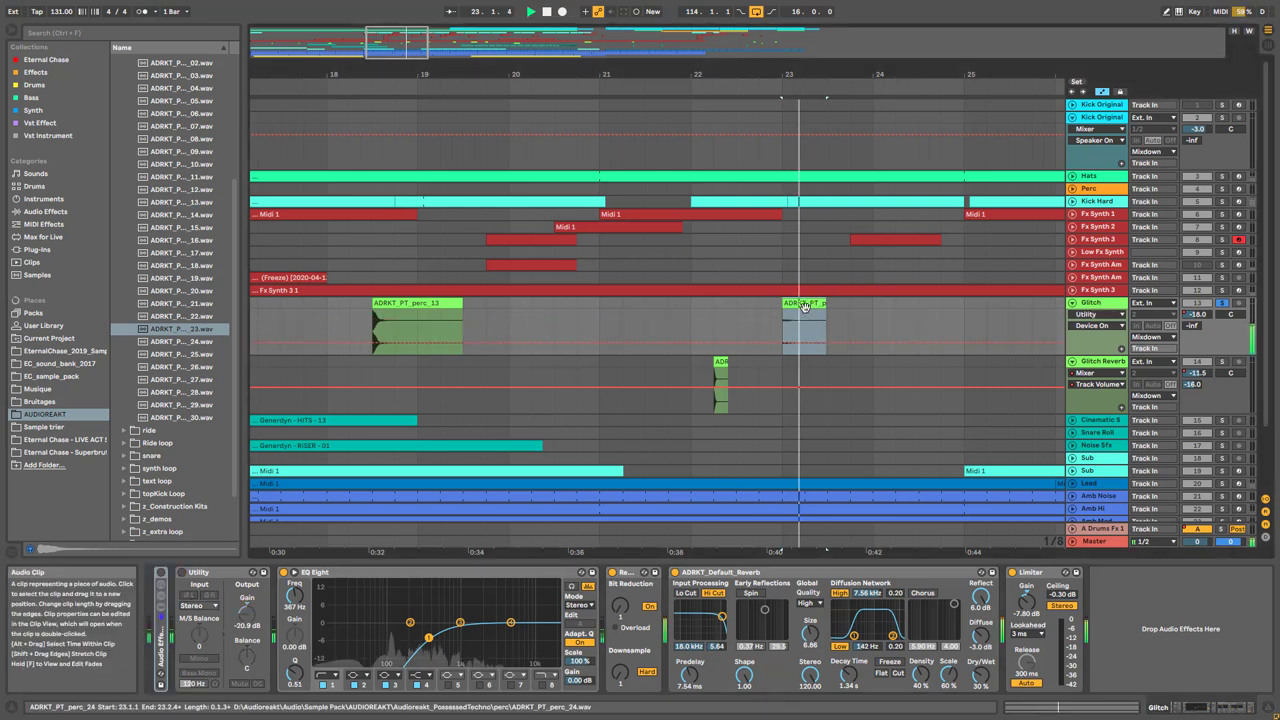
left_click(614, 573)
left_click(614, 573)
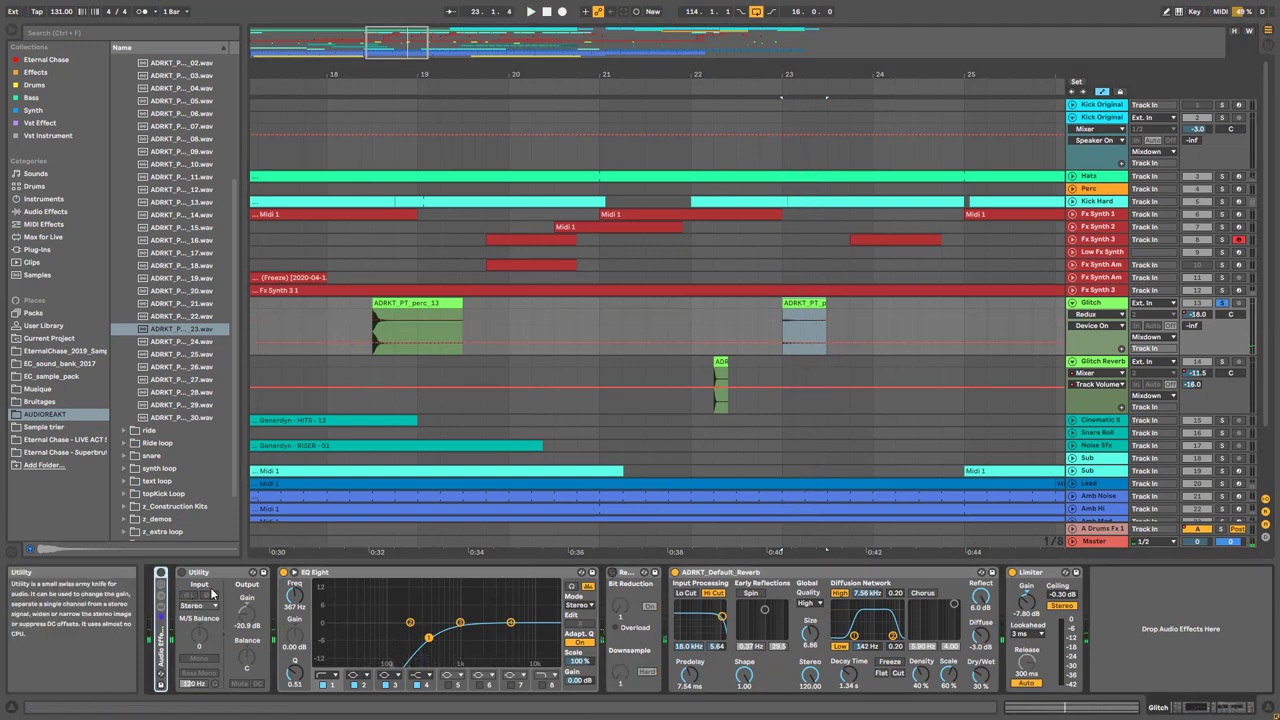
Reactivate the Audio Effect Rack, Utility and Redux around playback of the perc_24 clip, and reveal the rack's OTT devices
left_click(182, 573)
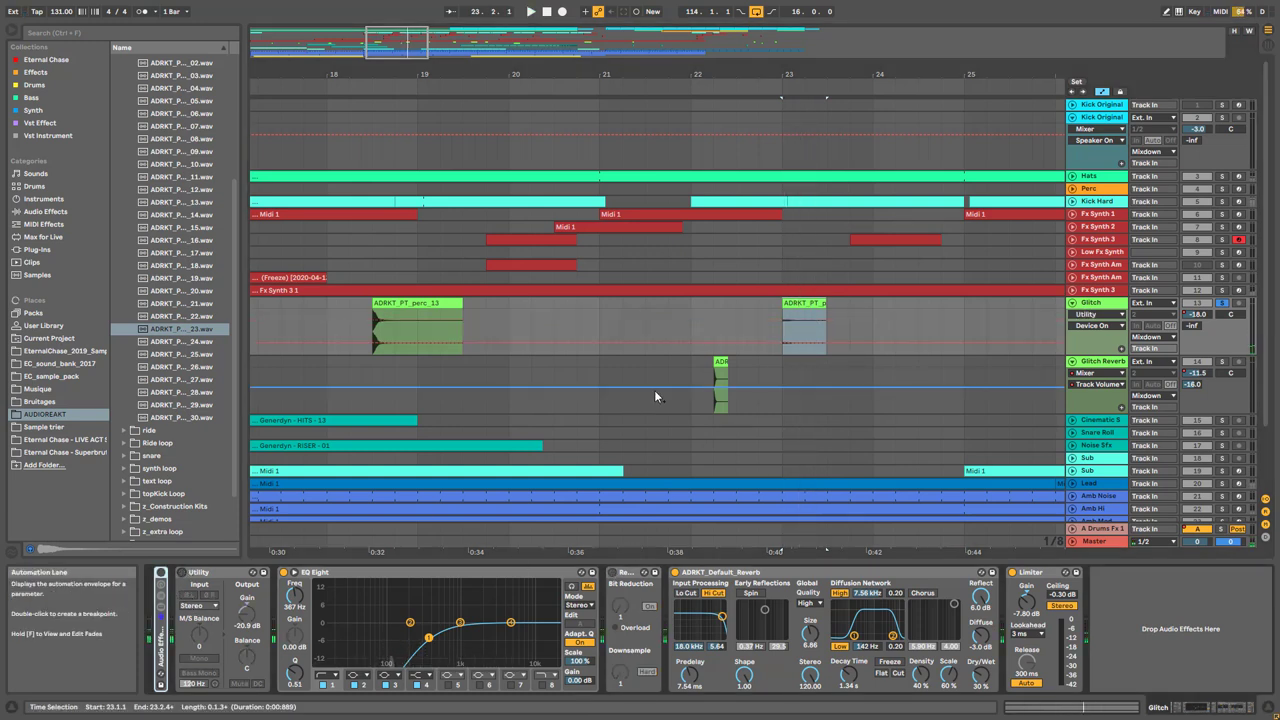
left_click(182, 573)
key("space")
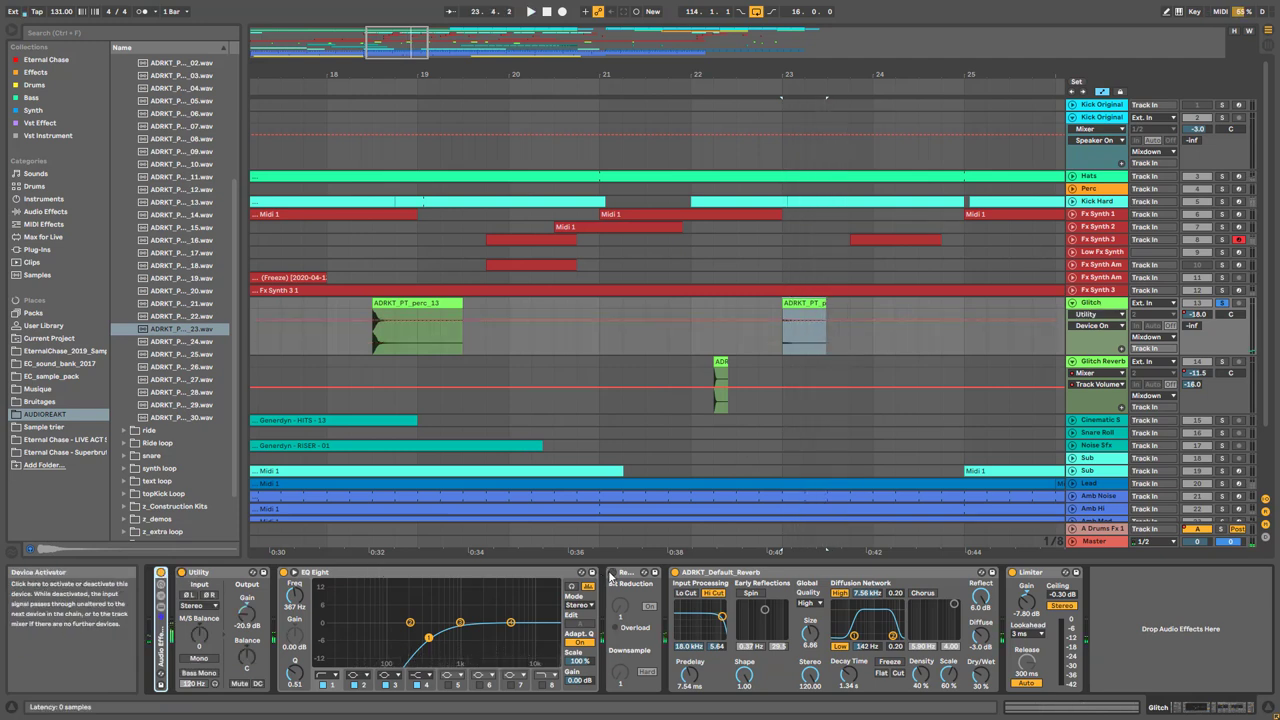
left_click(612, 573)
key("minus")
double_click(161, 625)
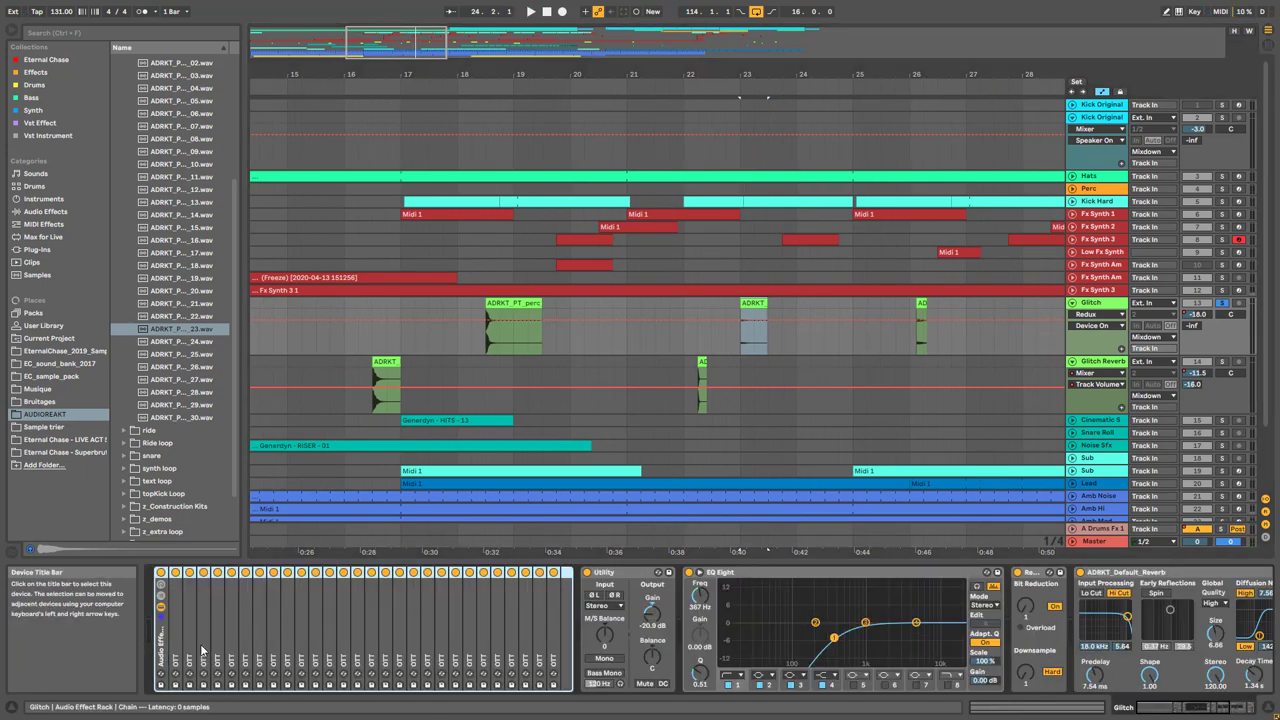
Collapse the Glitch track's OTT rack and audition the clip at bar 32 with the effects active
left_click(163, 615)
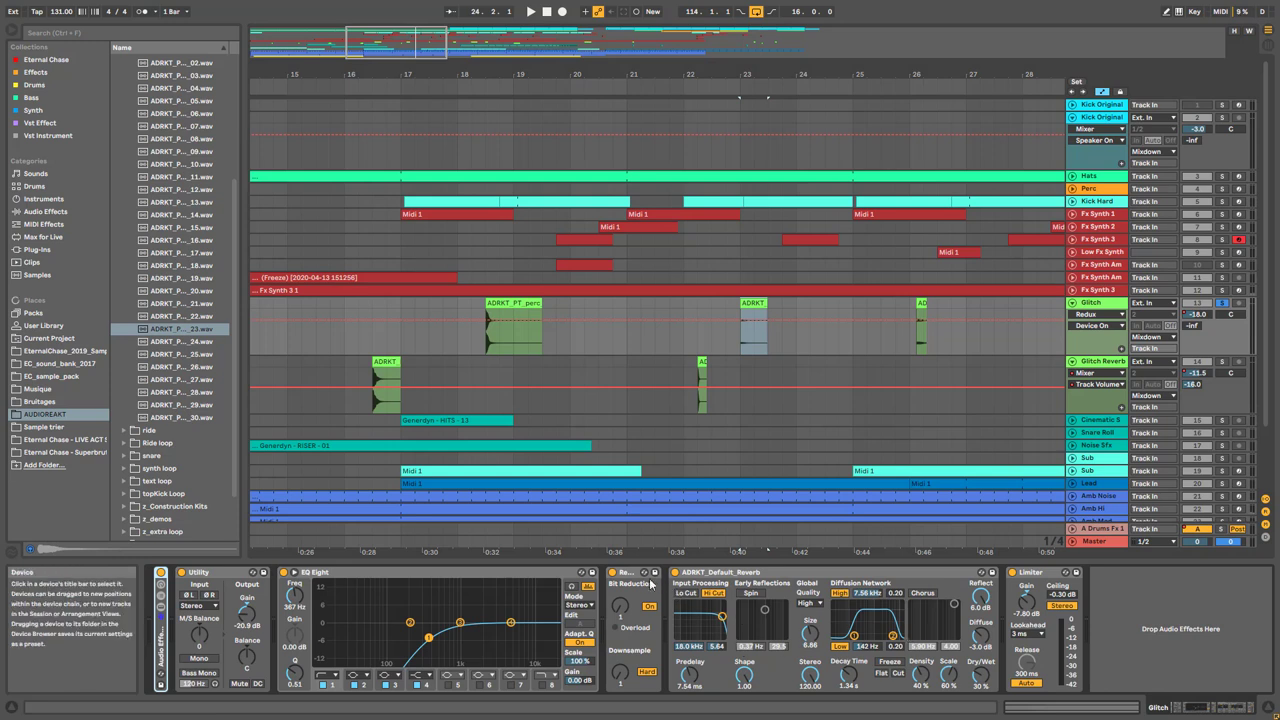
left_click(636, 575)
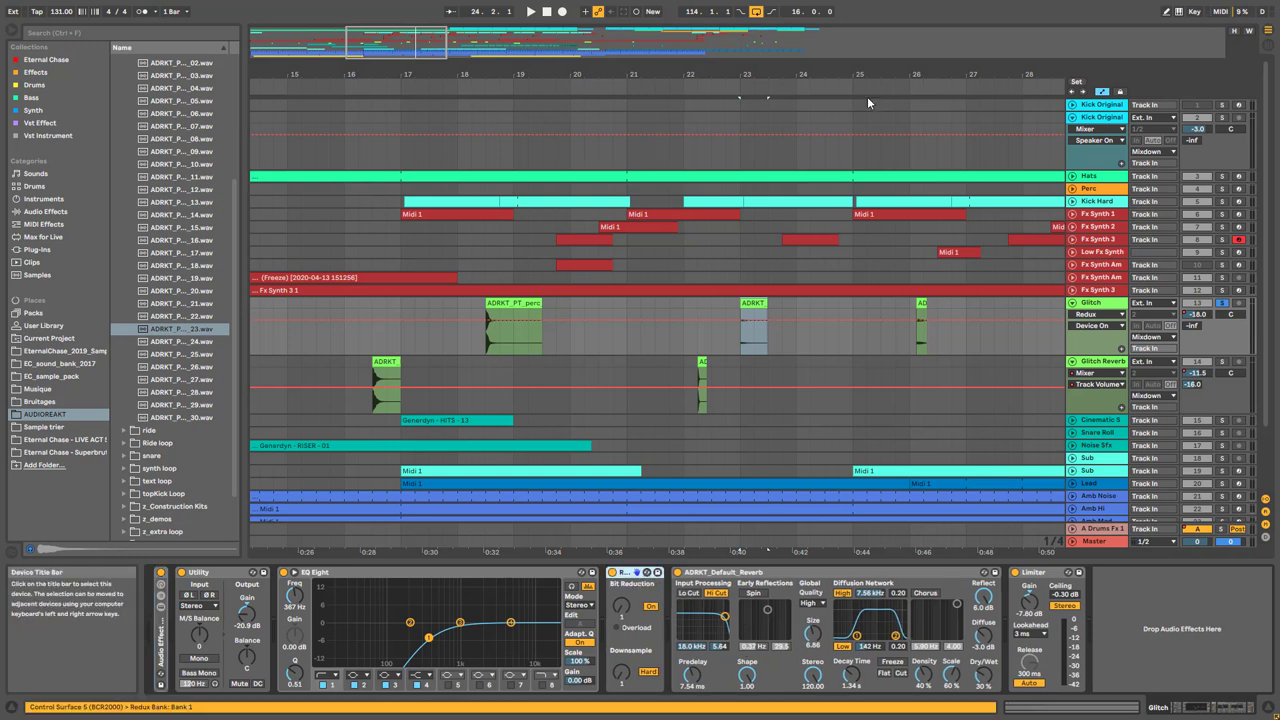
left_click_drag(388, 41, 481, 124)
left_click(684, 306)
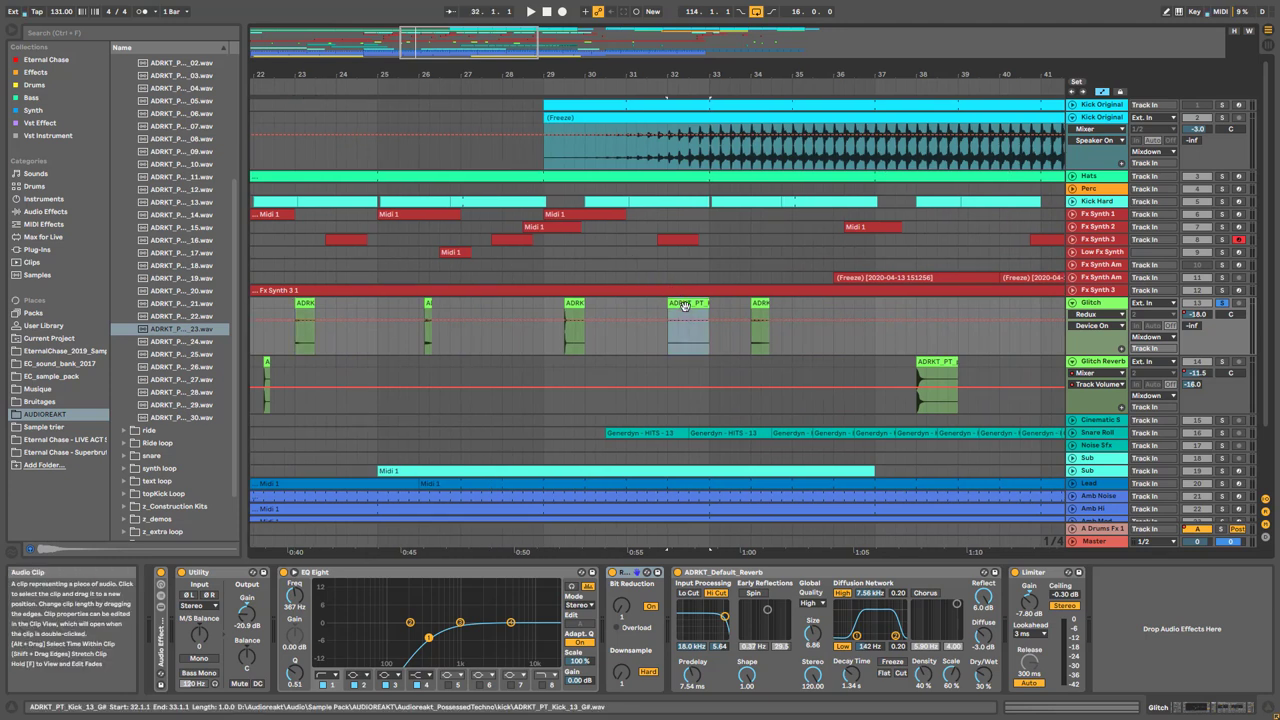
key("space")
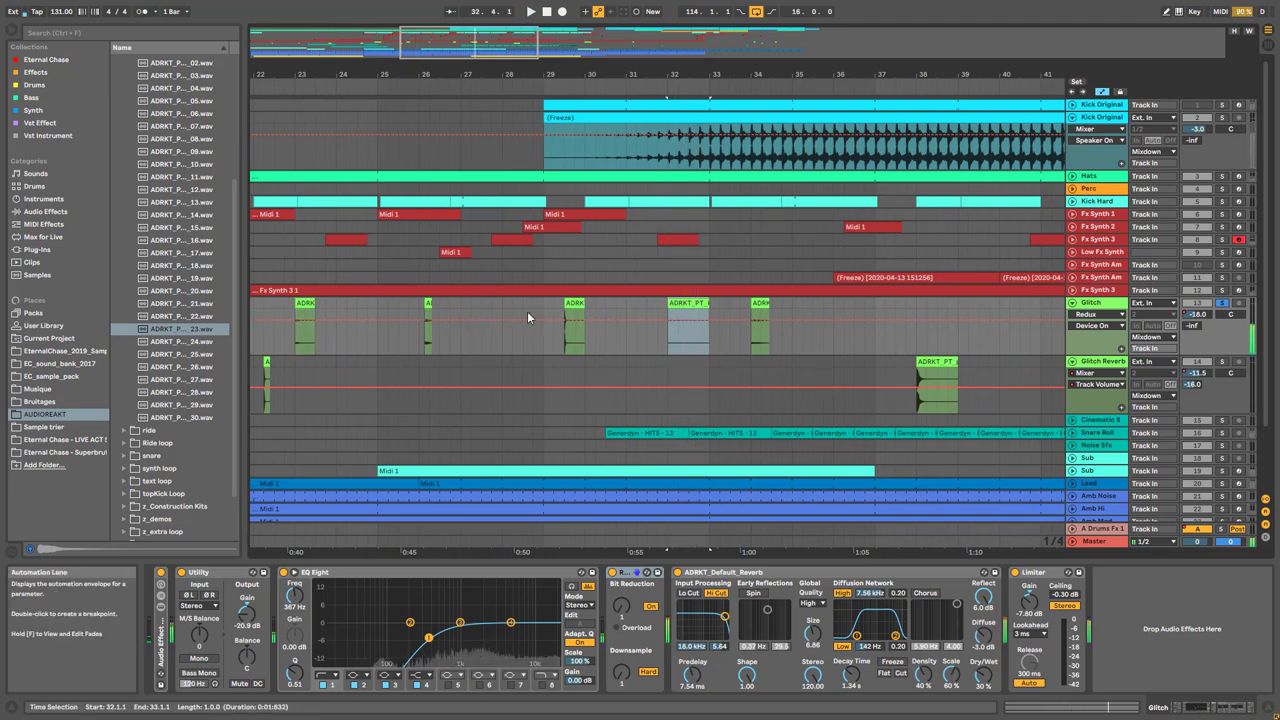
Audition the Glitch track's perc_09 clip at 29.3.1 and perc_24 clip at 34.1.1
left_click(570, 306)
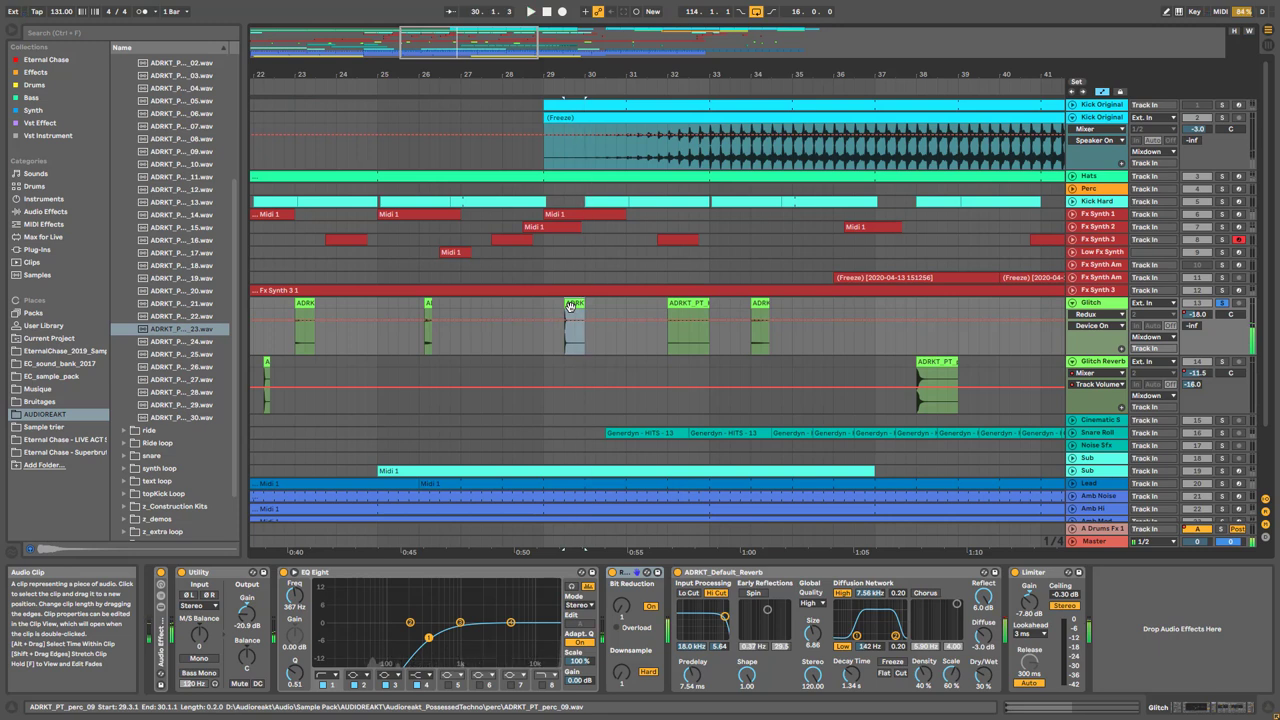
double_click(570, 306)
left_click(755, 310)
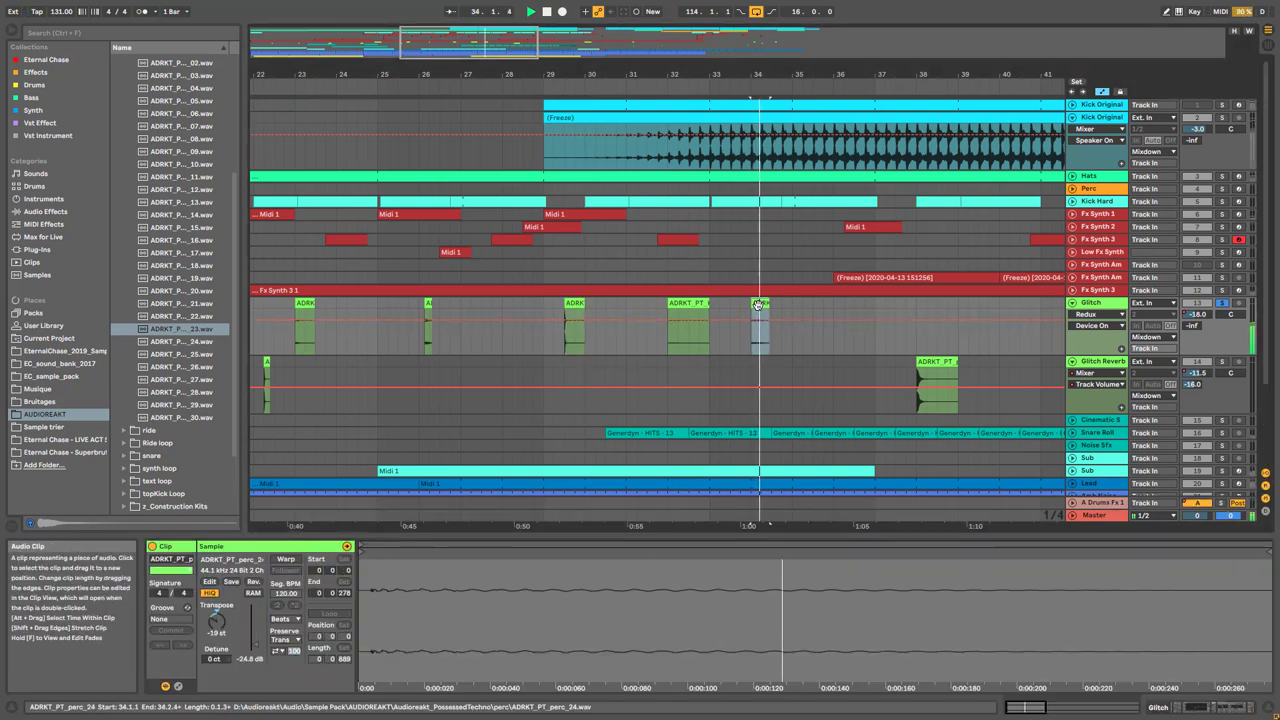
key("space")
left_click(1106, 308)
key("space")
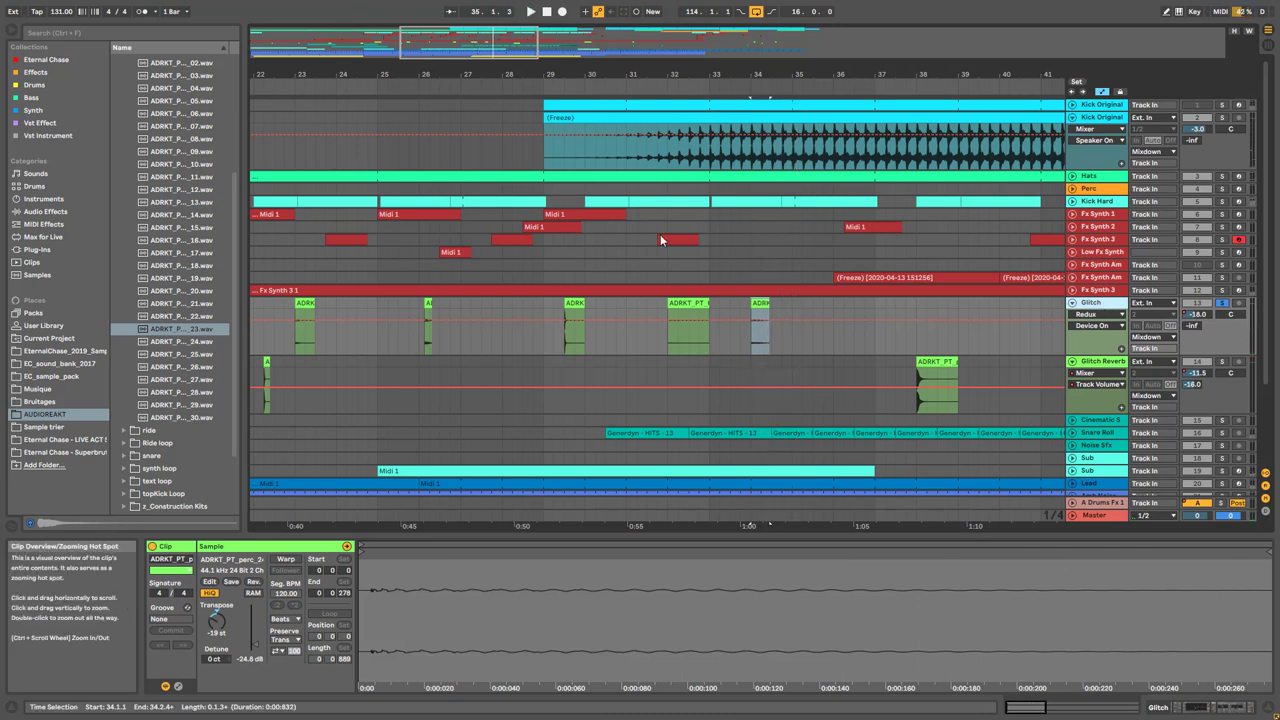
Return to the Glitch track's device chain and list the Audio Effects in the browser
right_click(1090, 302)
left_click(1090, 302)
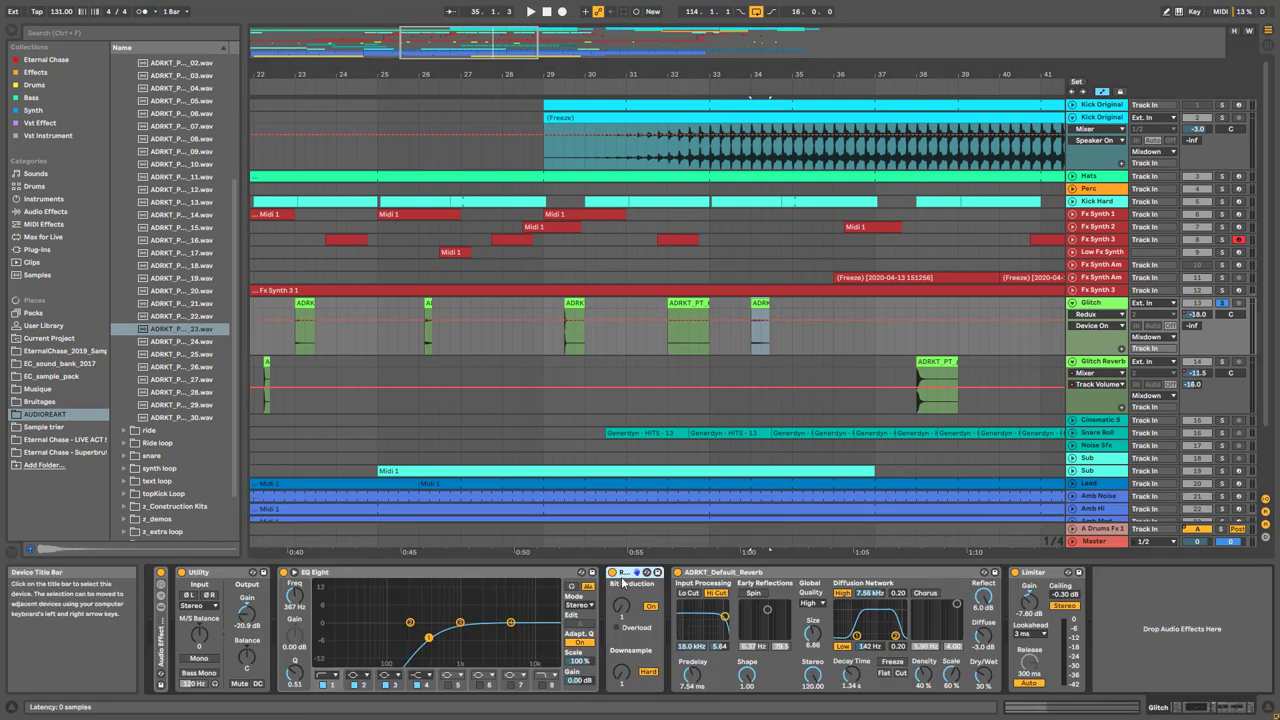
left_click(45, 212)
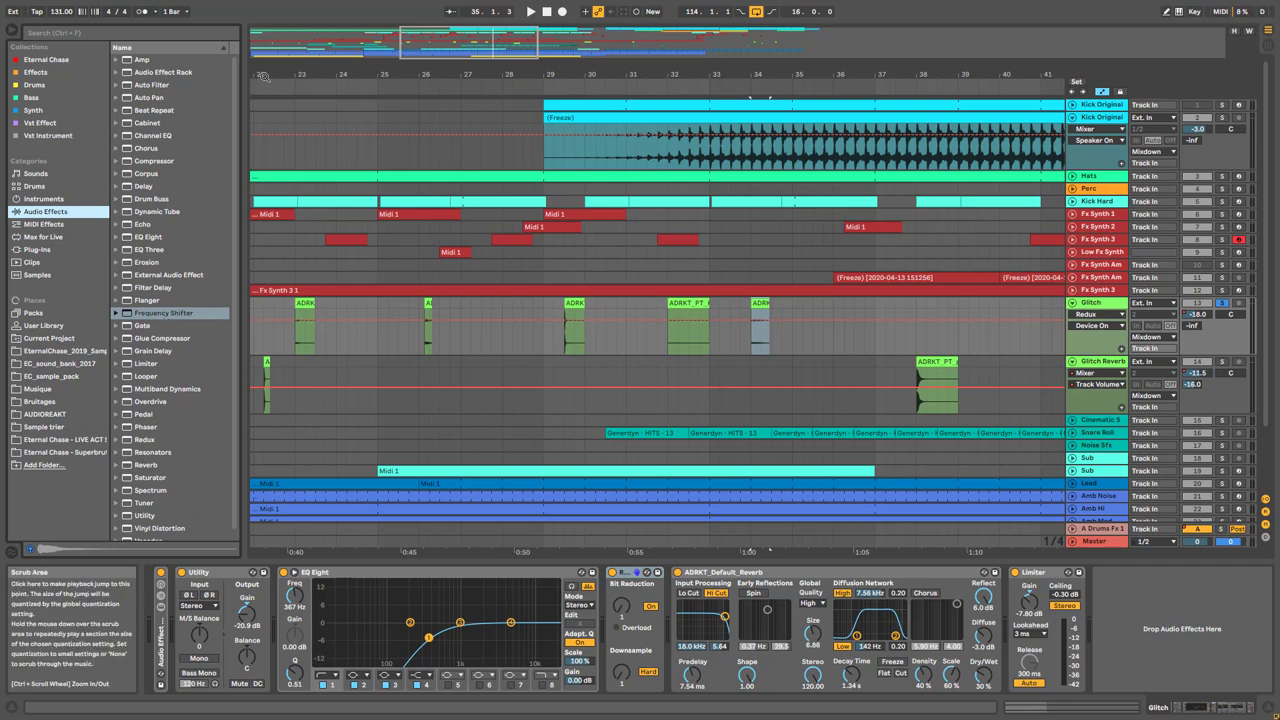
Select the Glitch track's clip at 18.3.1 in the arrangement
left_click_drag(470, 40, 470, 26)
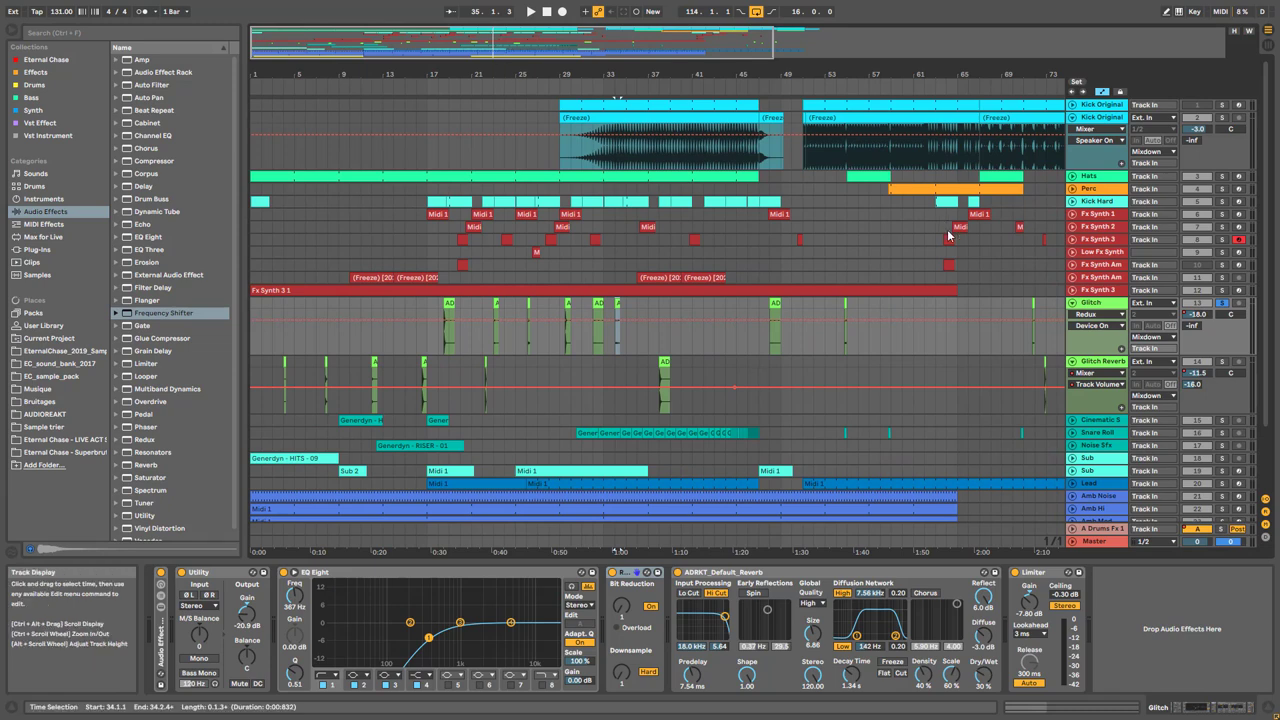
left_click_drag(386, 33, 361, 400)
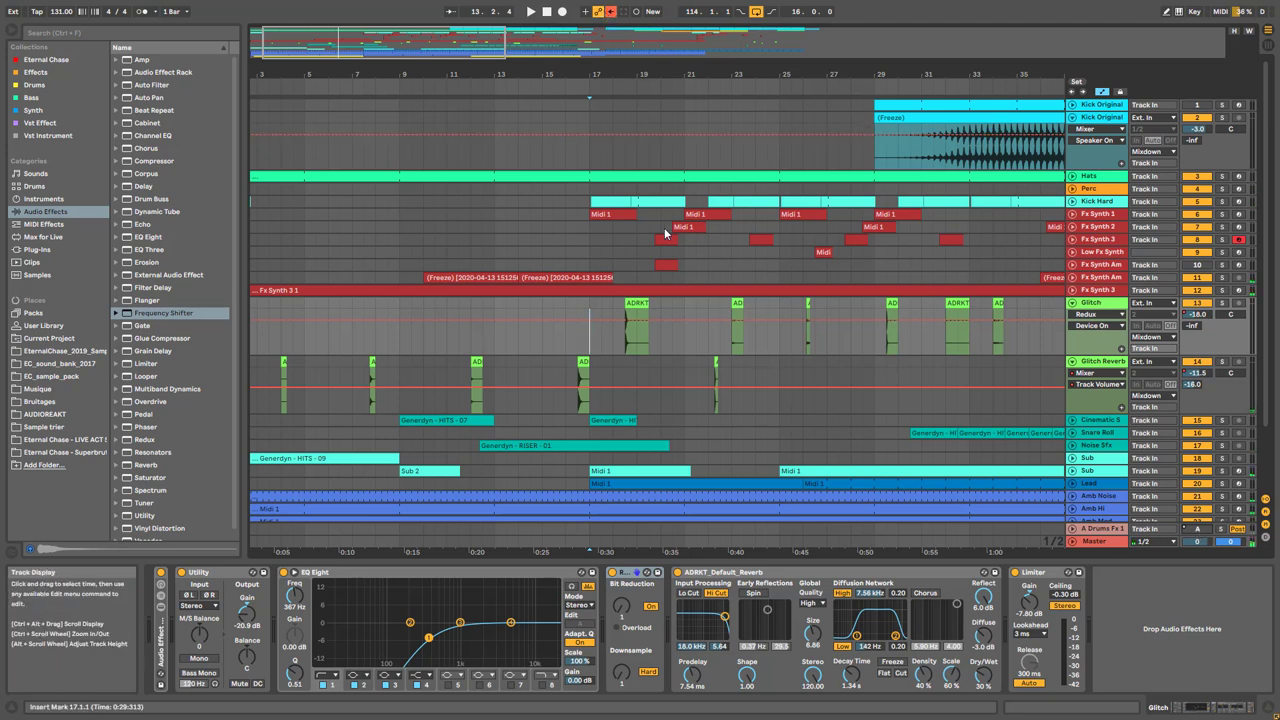
left_click(640, 307)
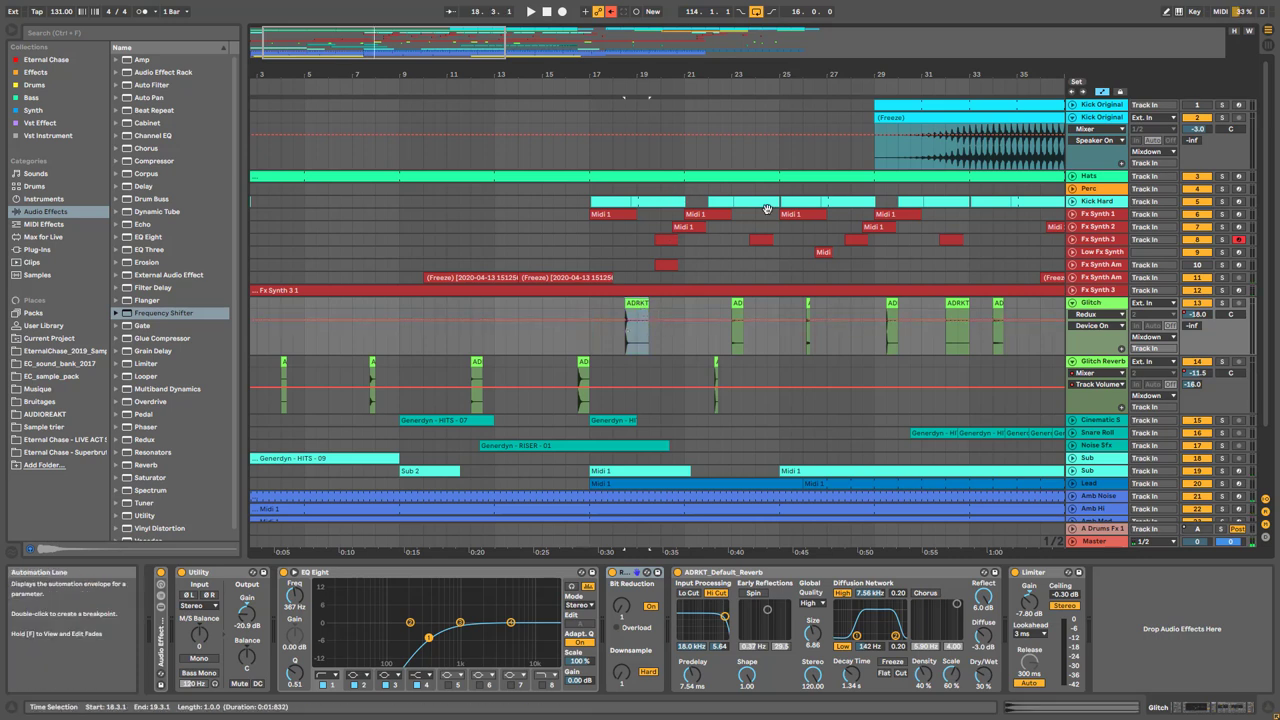
Unfold the Fx Synth 1, Fx Synth 2, Fx Synth 3 and Kick Hard tracks to reveal their MIDI clips
left_click(1073, 228)
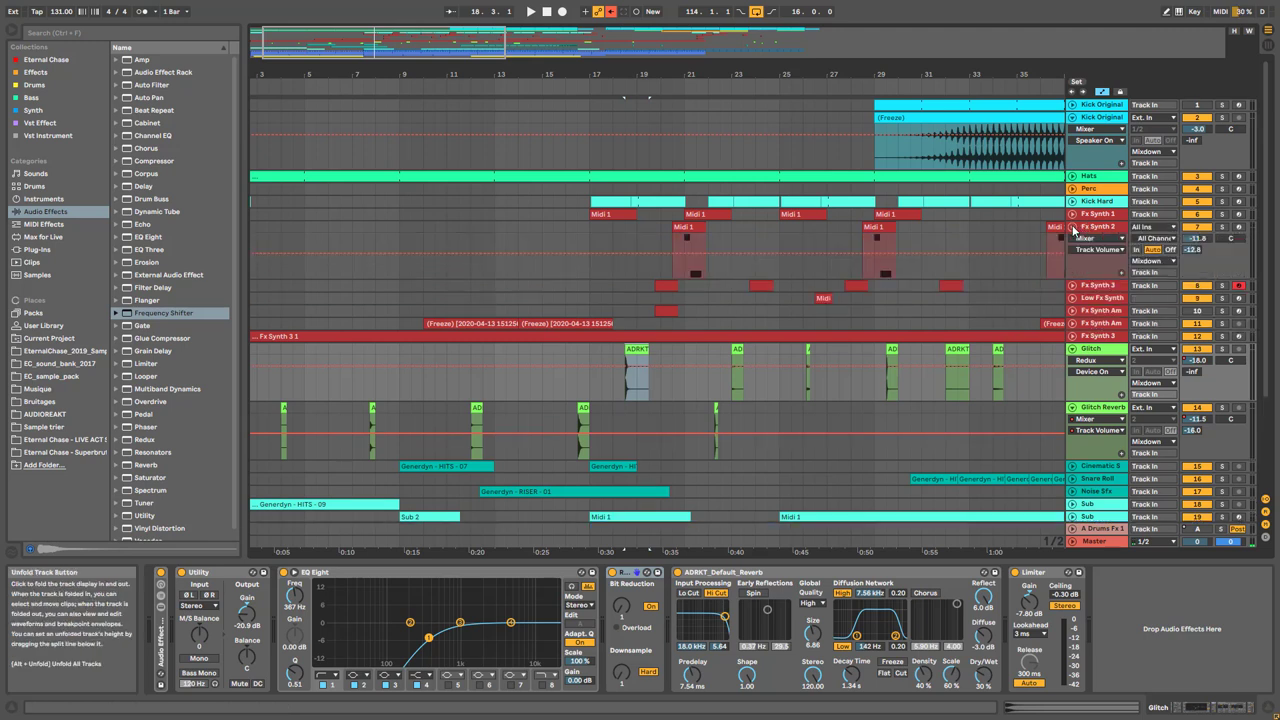
left_click(1074, 229)
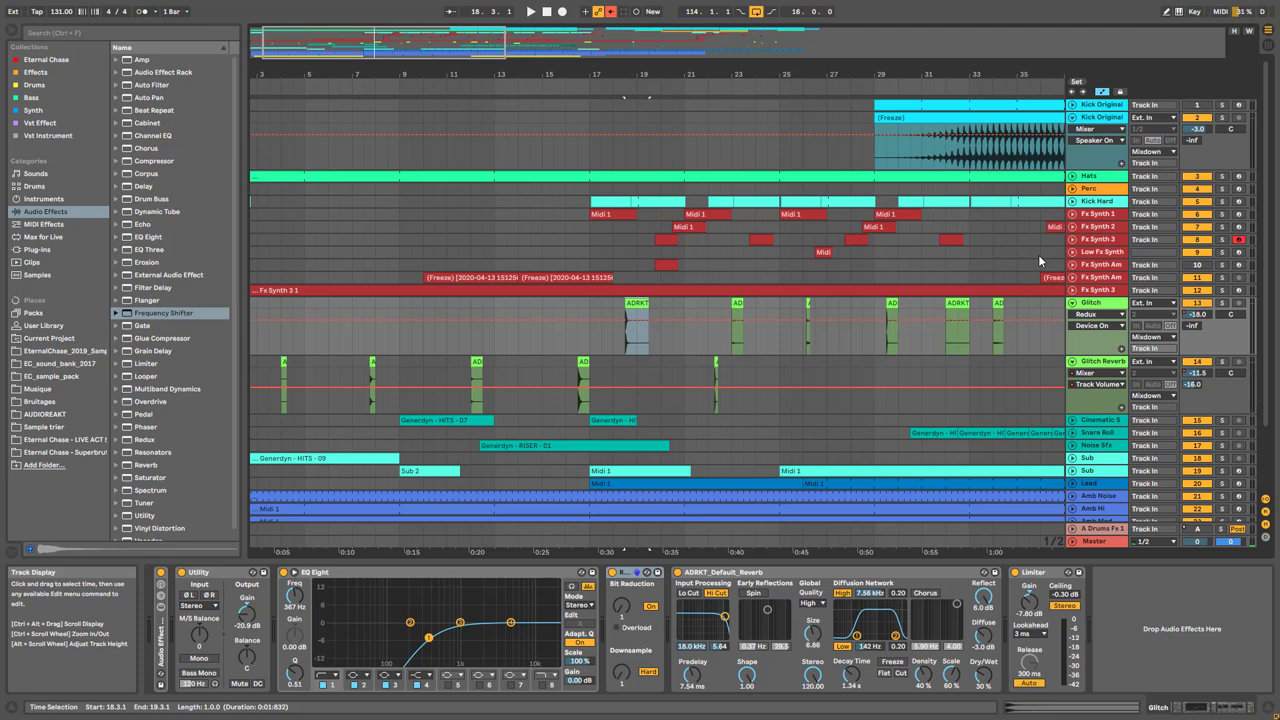
left_click_drag(364, 58, 470, 86)
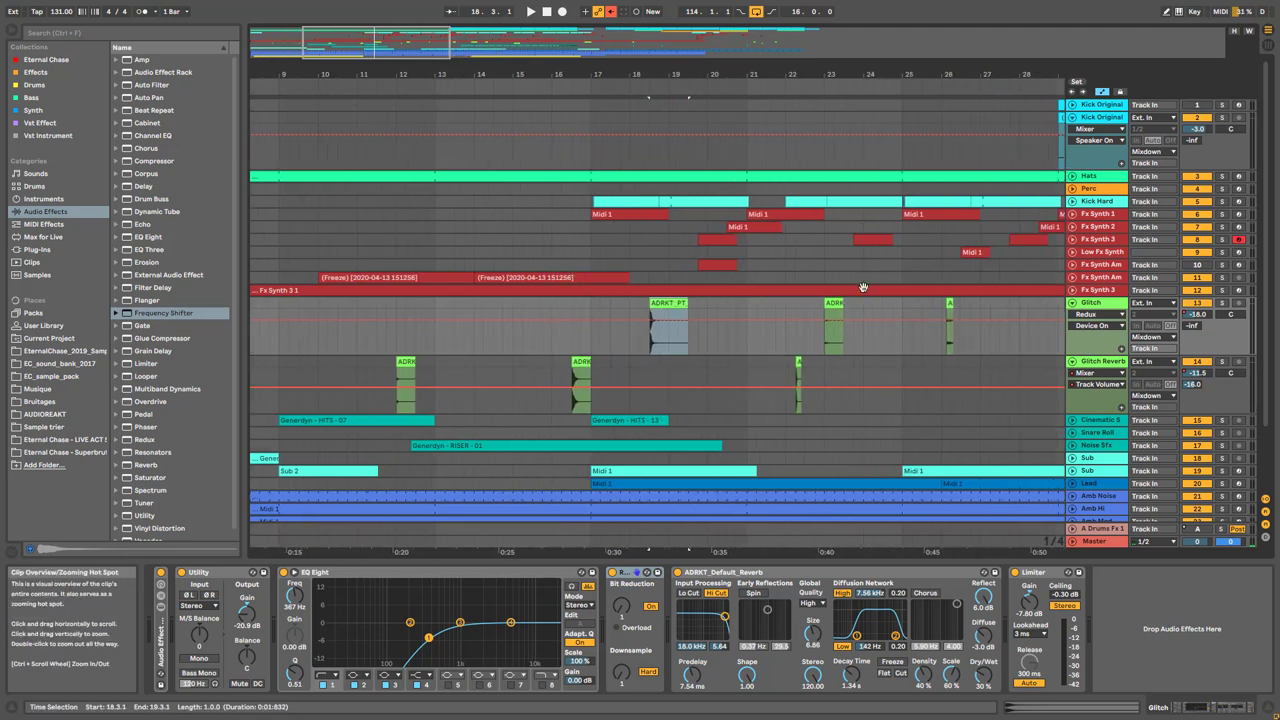
left_click(1074, 229)
left_click(1074, 214)
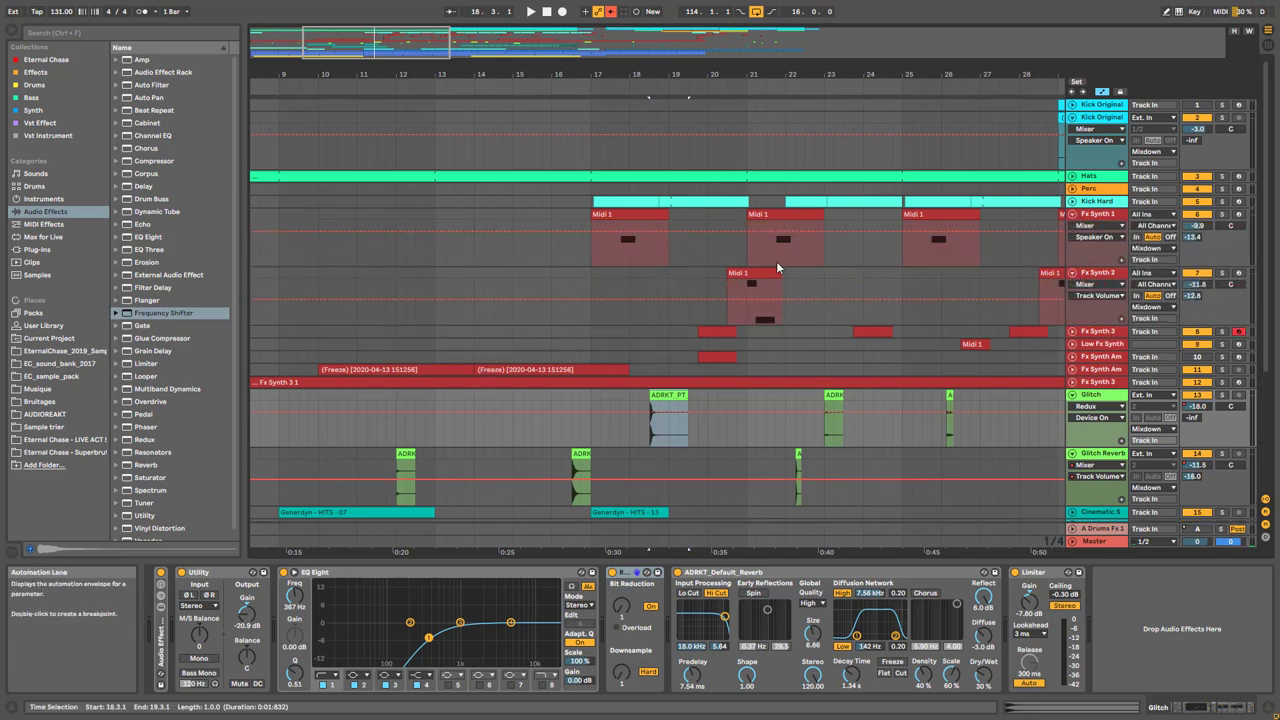
left_click(1072, 331)
scroll(714, 396, "down", 3)
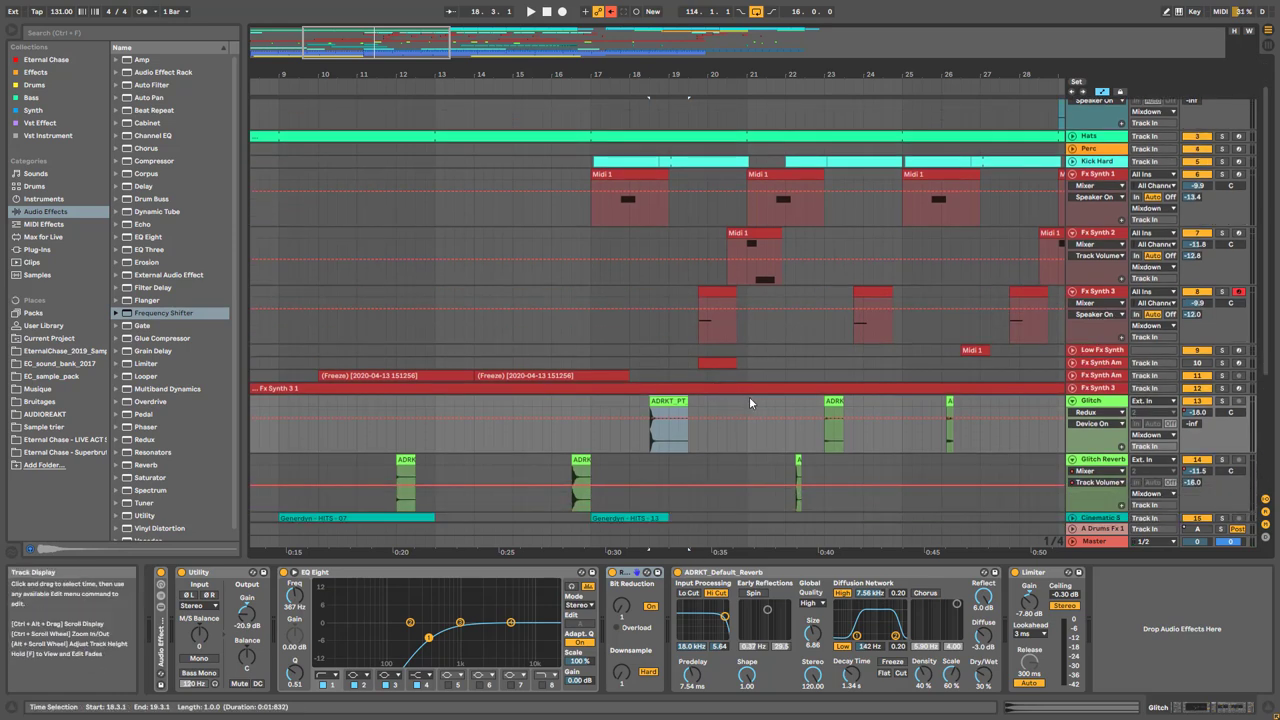
scroll(639, 331, "up", 3)
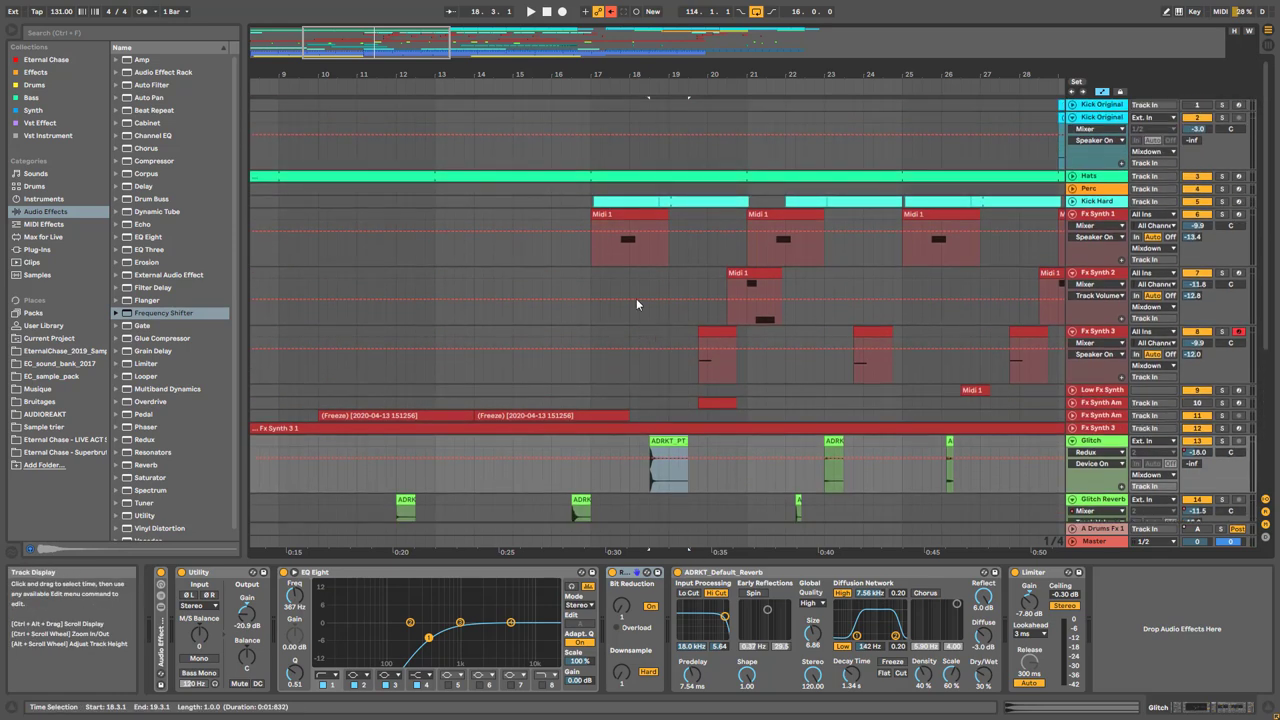
left_click(1072, 201)
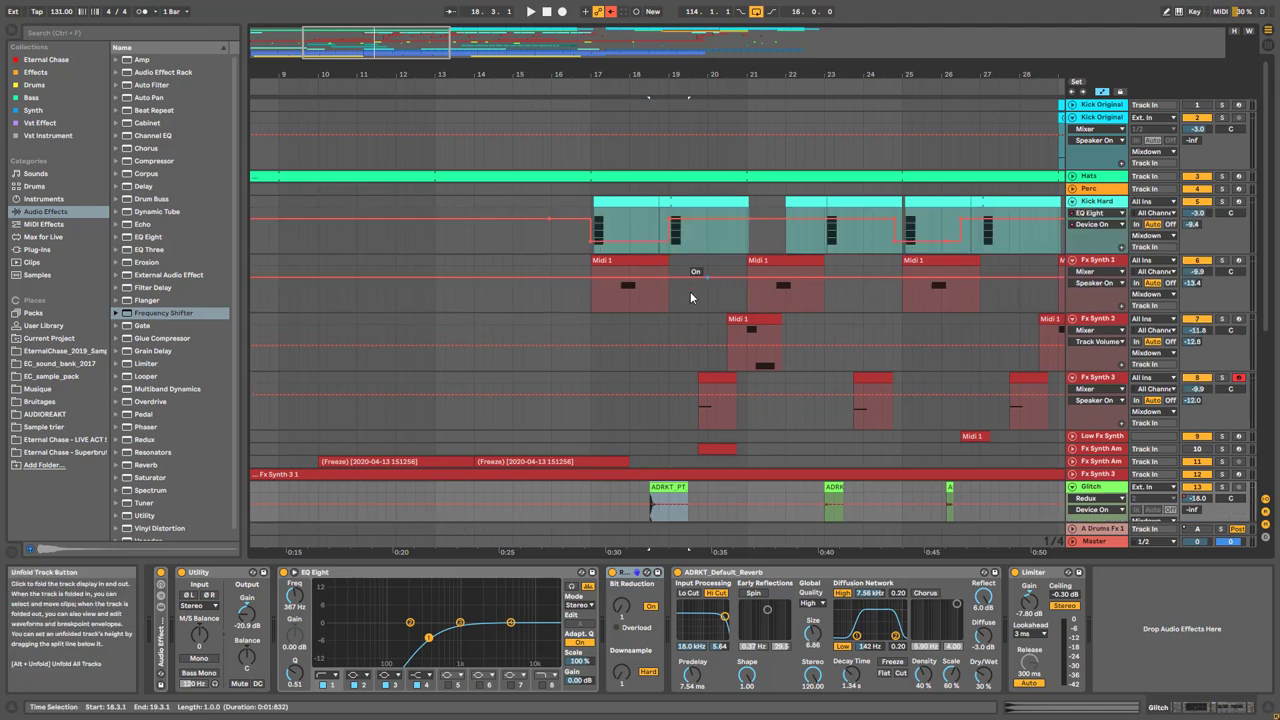
Solo the Kick Hard track and play it from 17.1.1
left_click(621, 222)
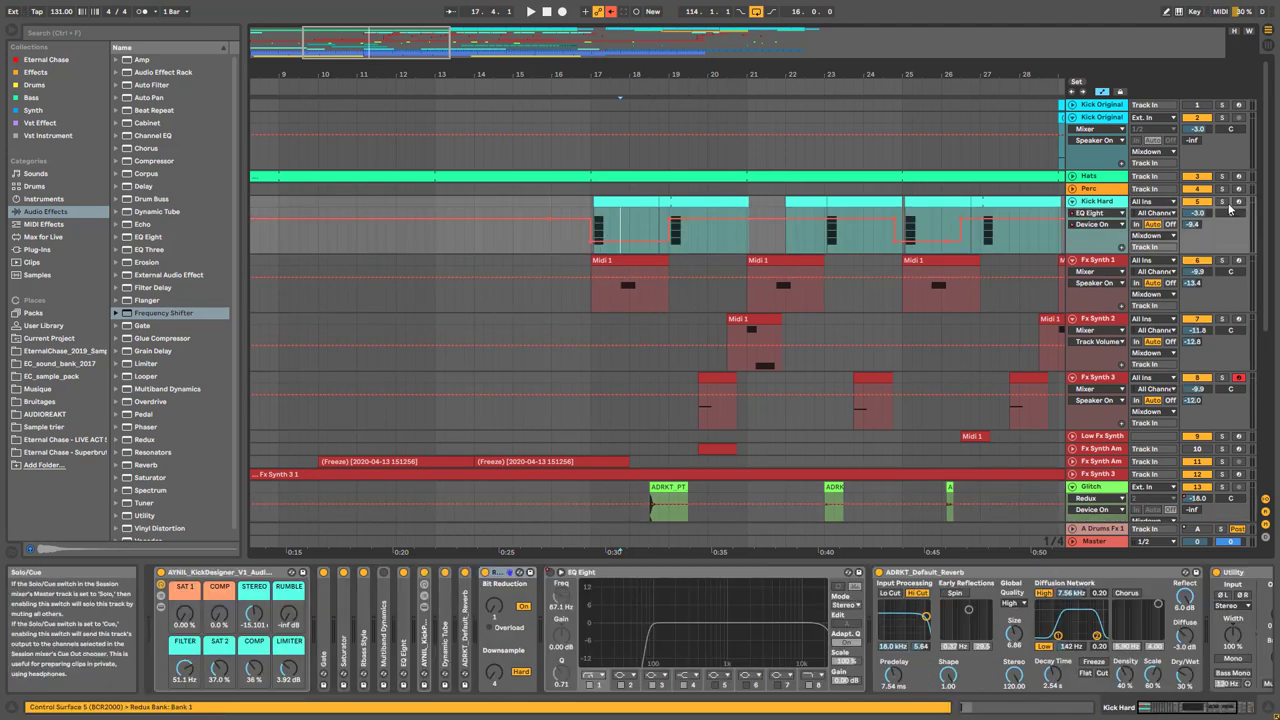
left_click(592, 285)
key("space")
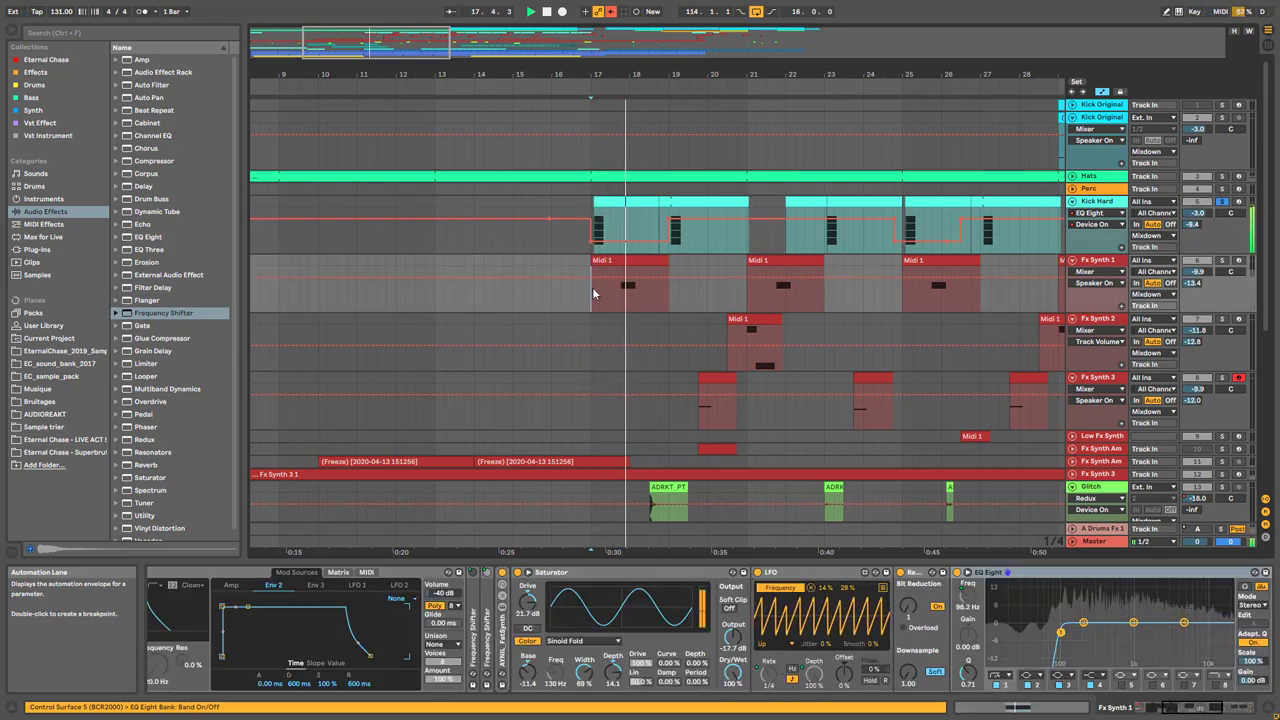
key("space")
Solo Fx Synth 1 along with Kick Hard and play both from 17.1.1
left_click(619, 225)
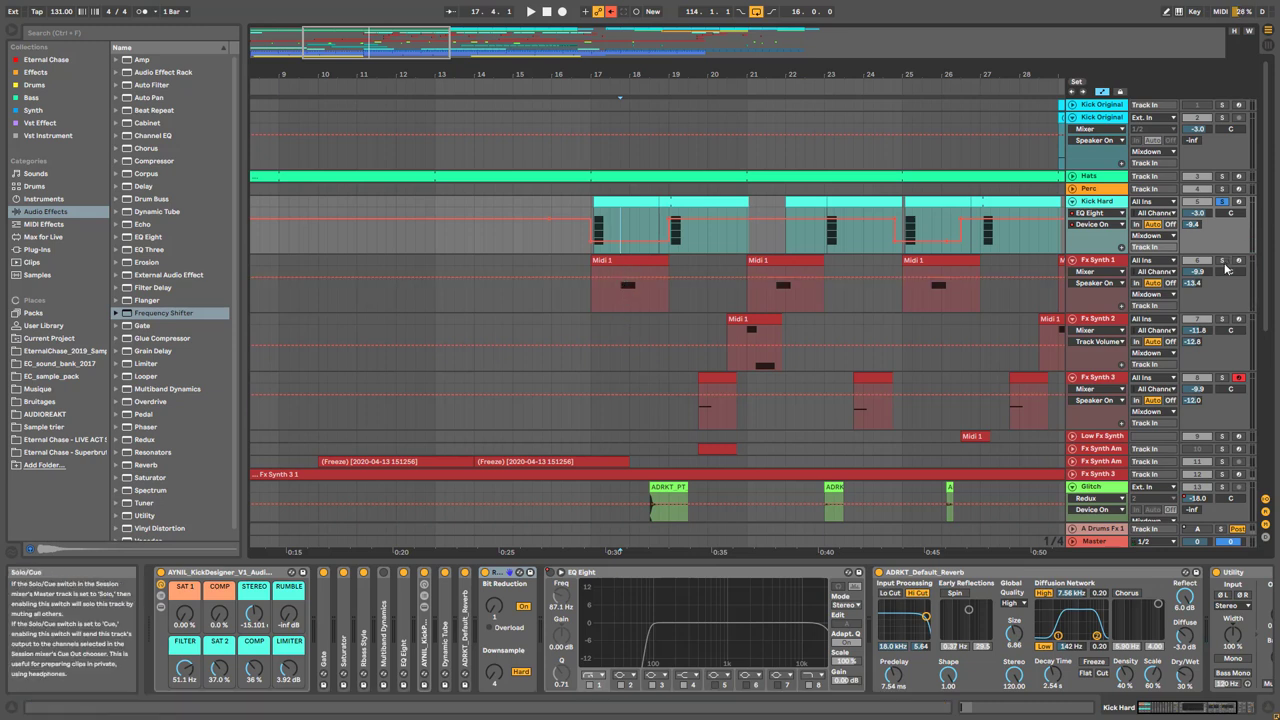
left_click(589, 298)
key("space")
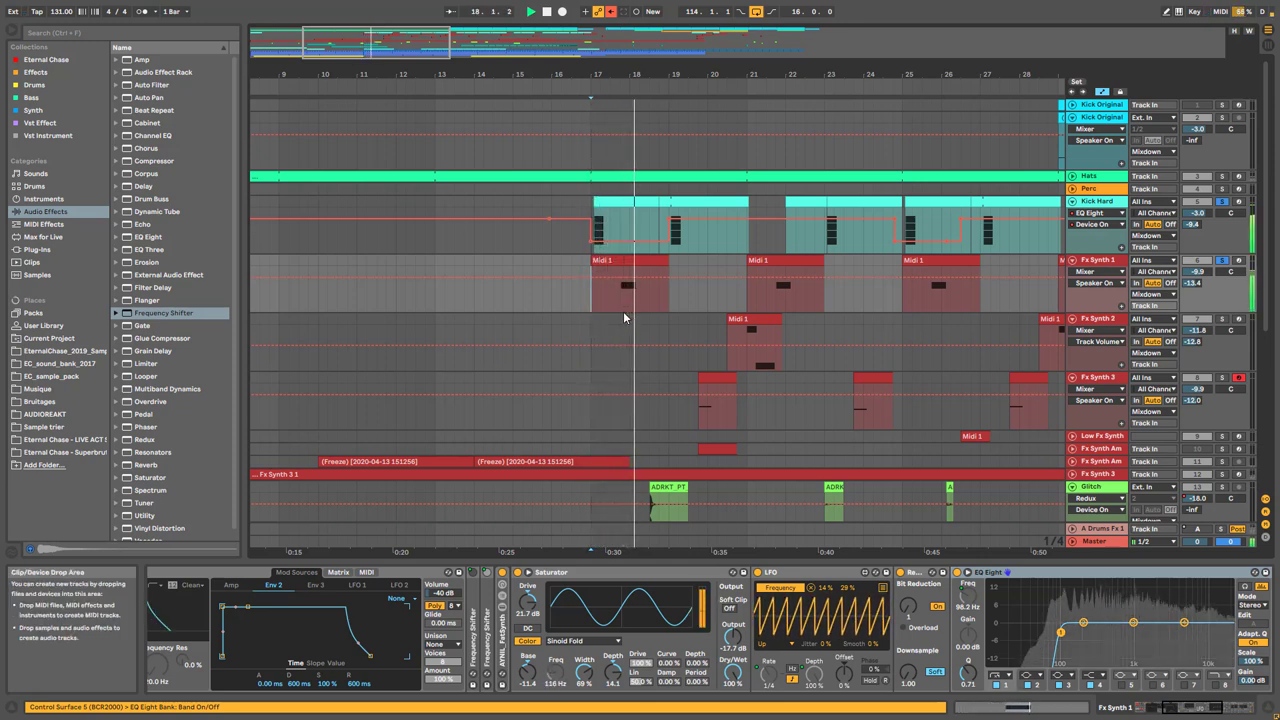
key("space")
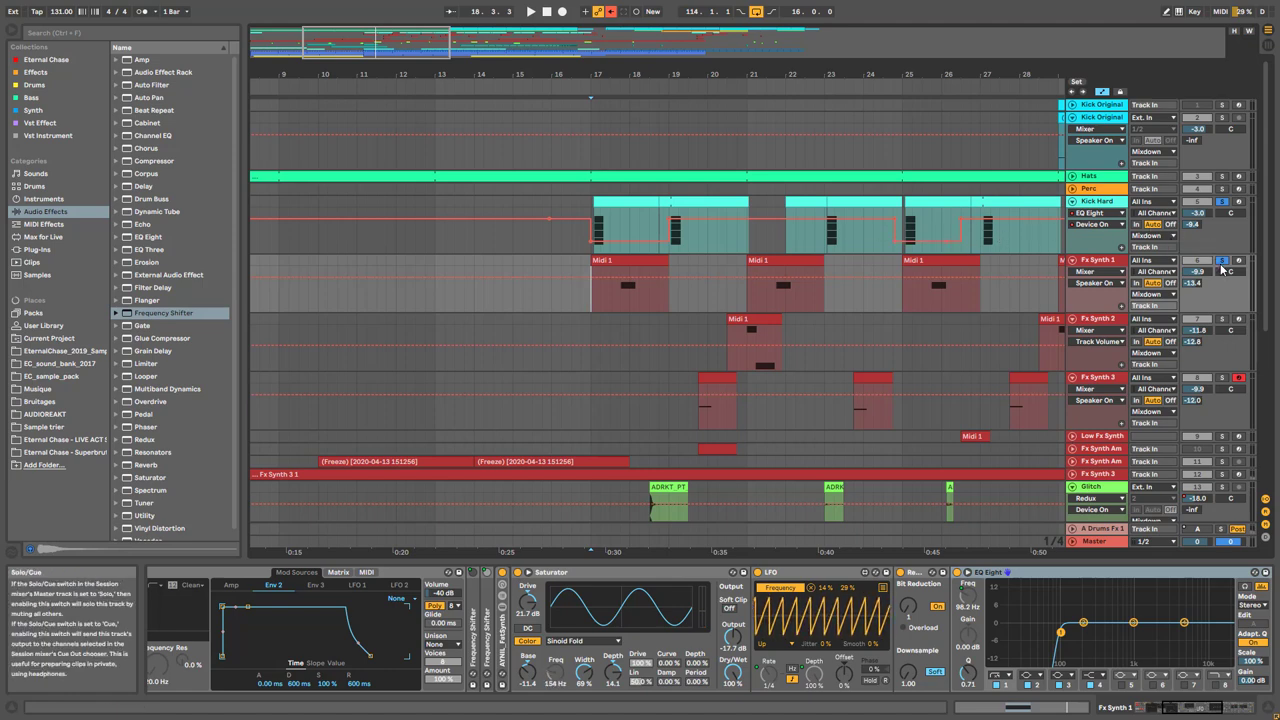
Replace Fx Synth 1 with Glitch in the soloed tracks and play them with Kick Hard from 19.1.1
scroll(646, 452, "down", 2)
left_click(646, 452)
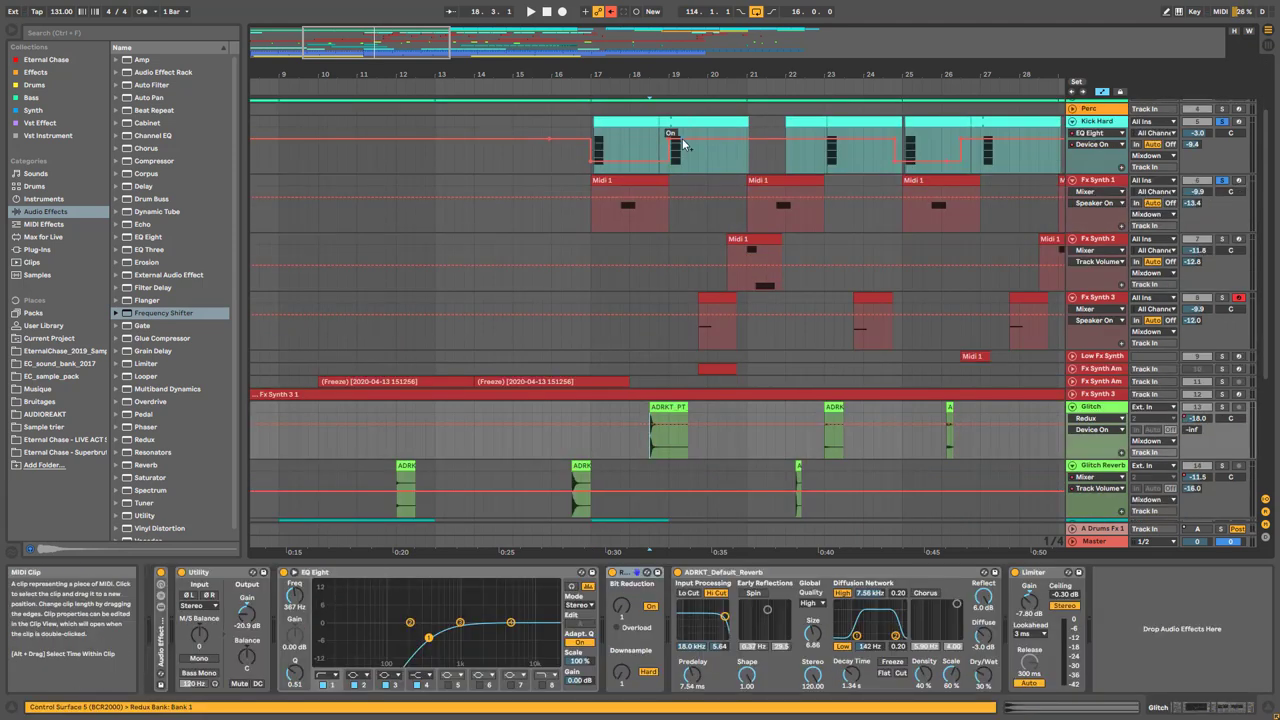
left_click(670, 164)
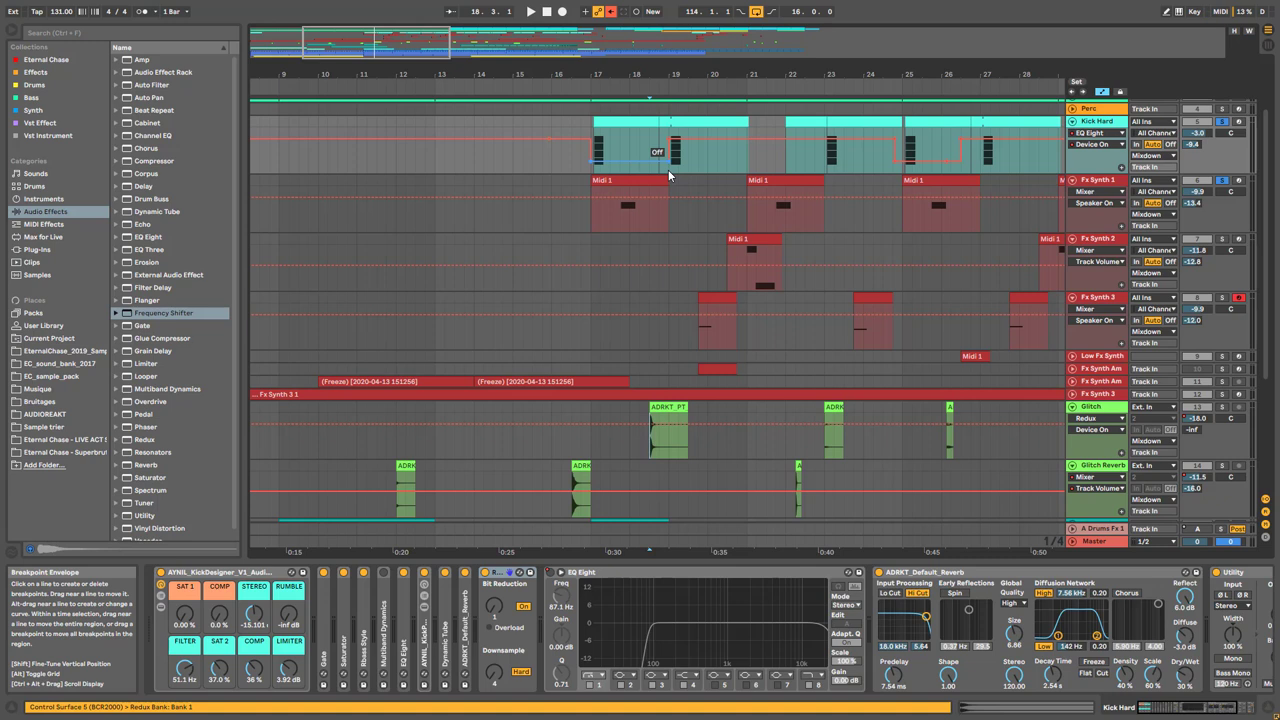
left_click(667, 440)
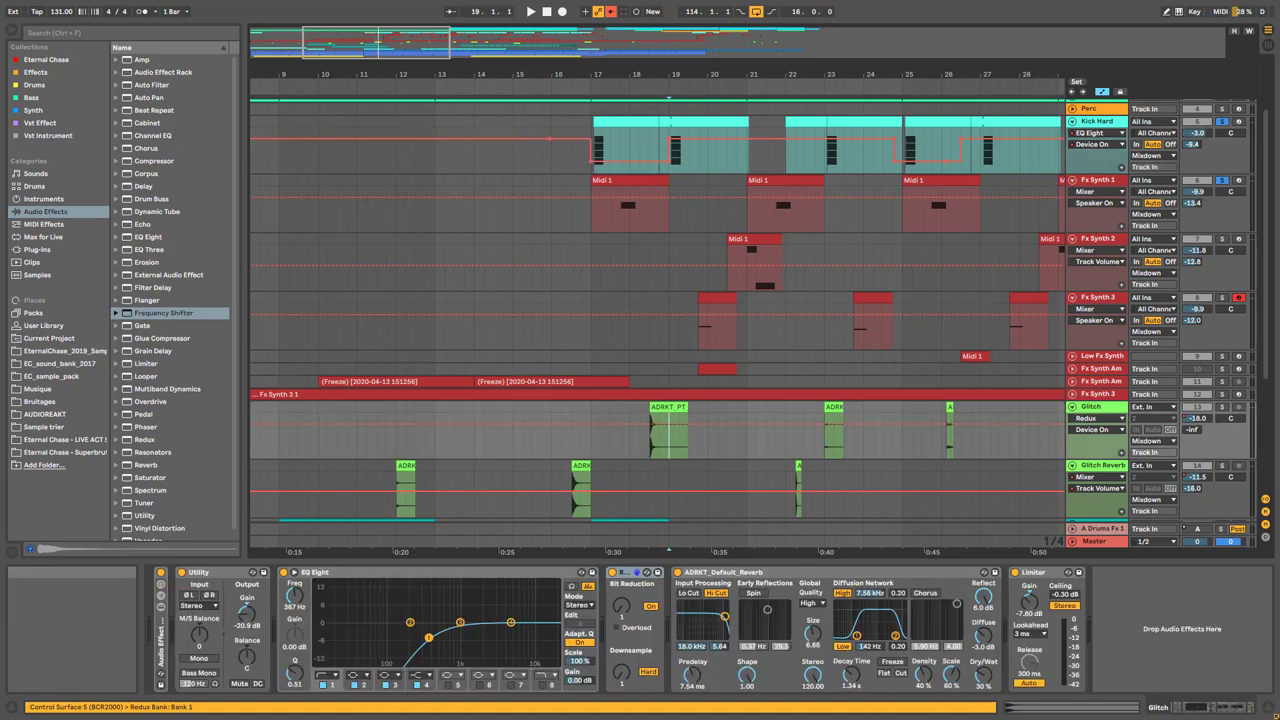
left_click(1222, 122)
key("space")
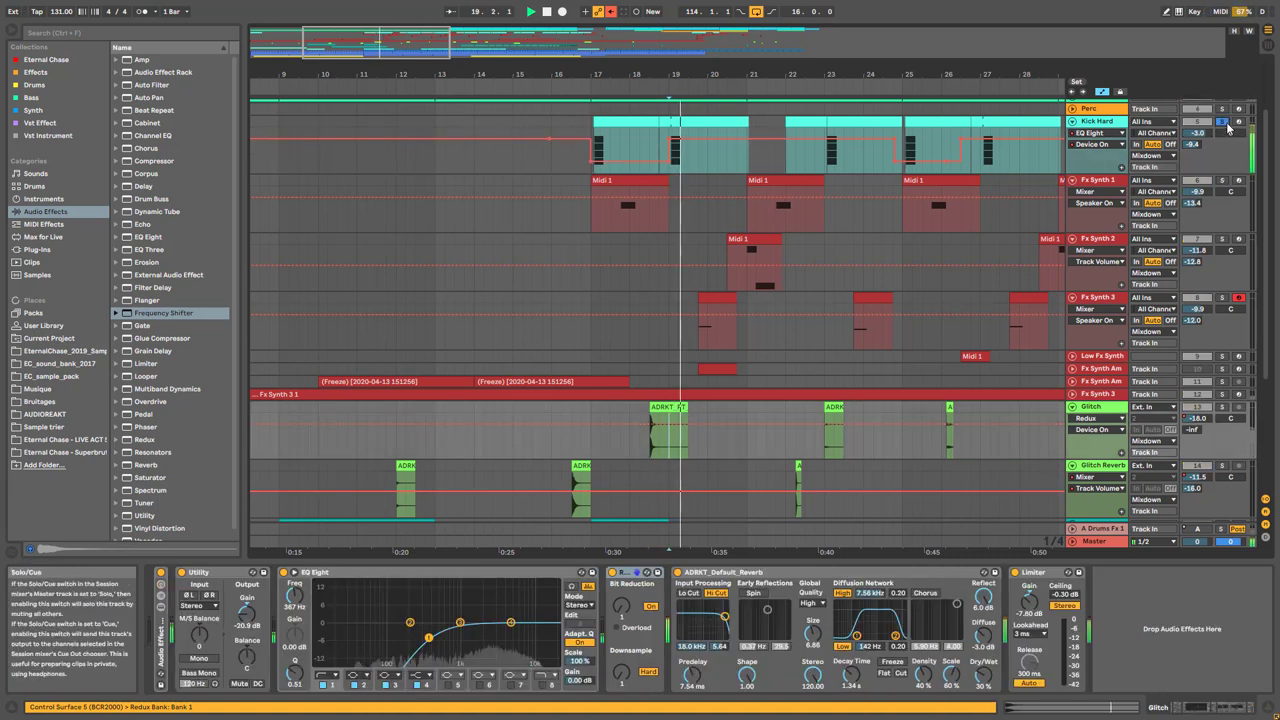
key("space")
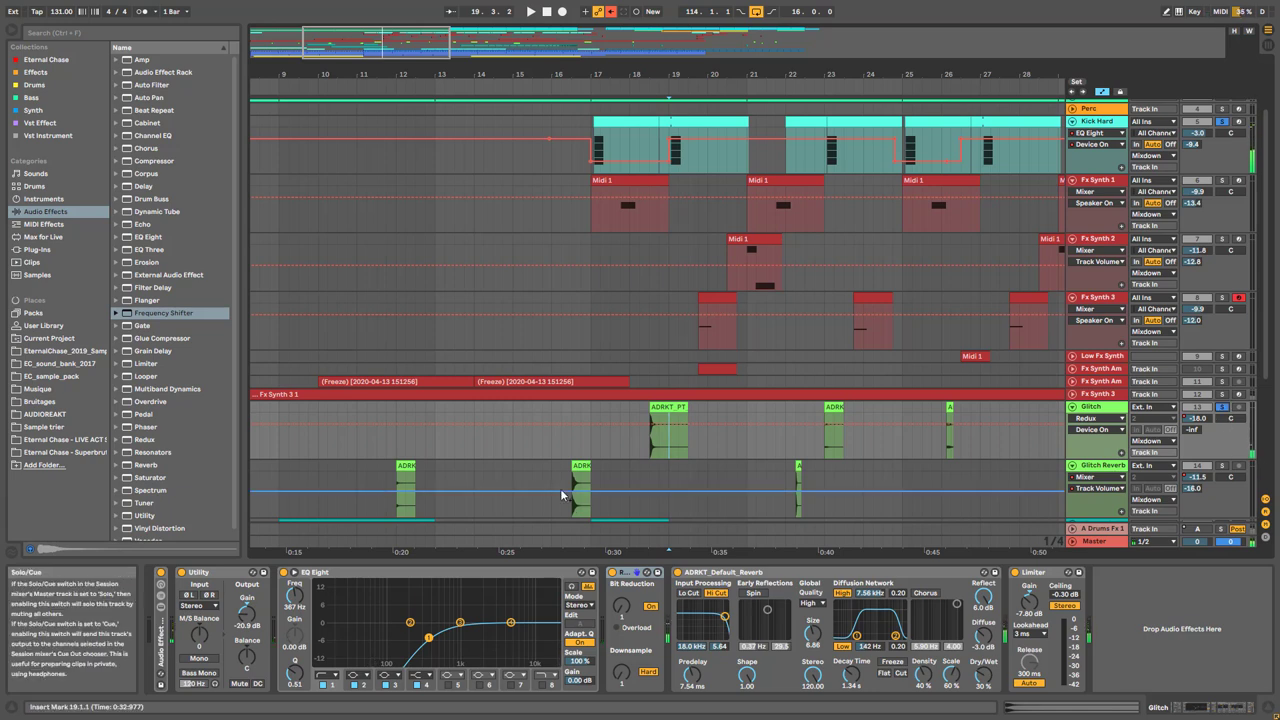
Add Fx Synth 3 to the soloed Kick Hard and Glitch tracks and play from 18.3.1
key("space")
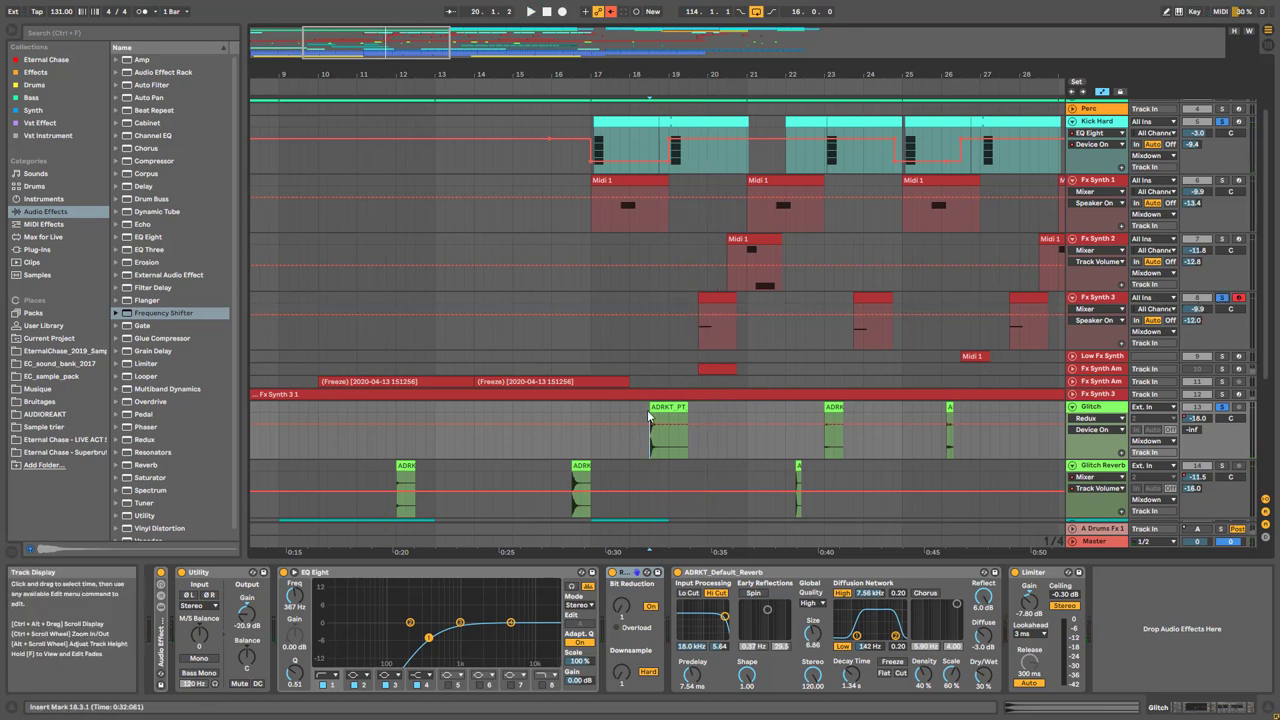
key("space")
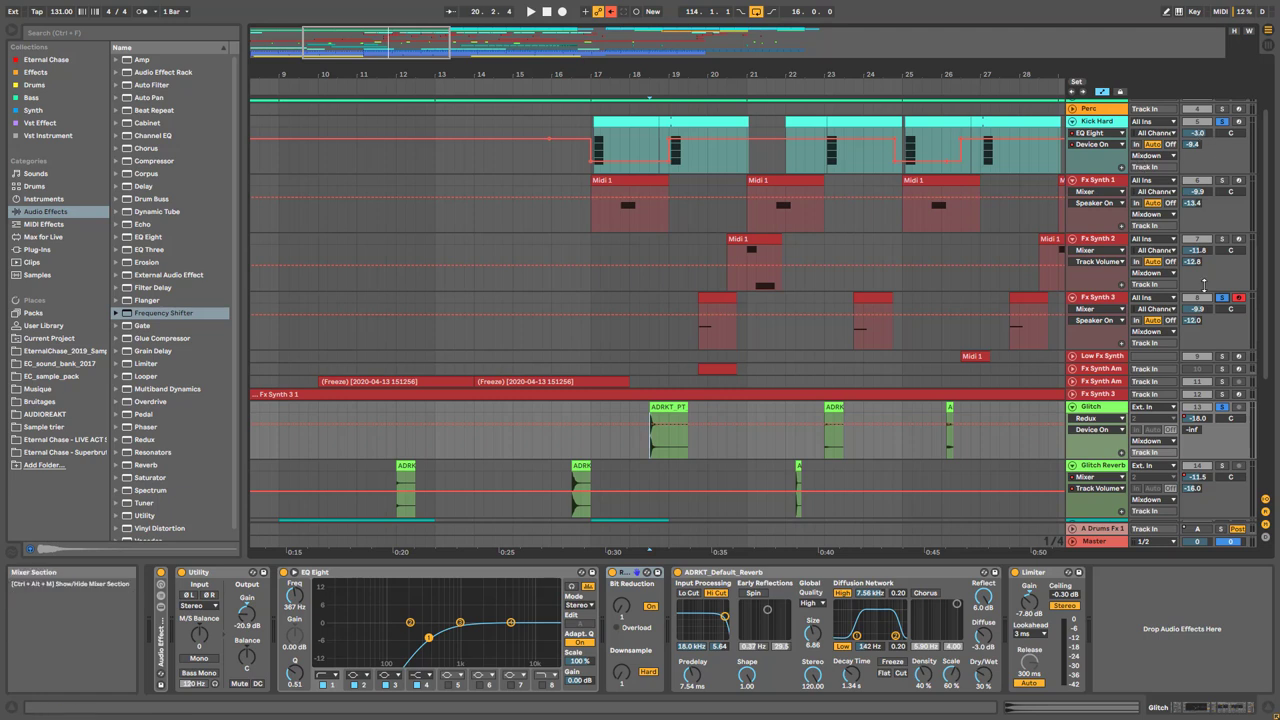
Collapse the expanded Kick Hard, Fx Synth 1, 2 and 3, Glitch and Glitch Reverb tracks in the arrangement
left_click_drag(389, 46, 436, 30)
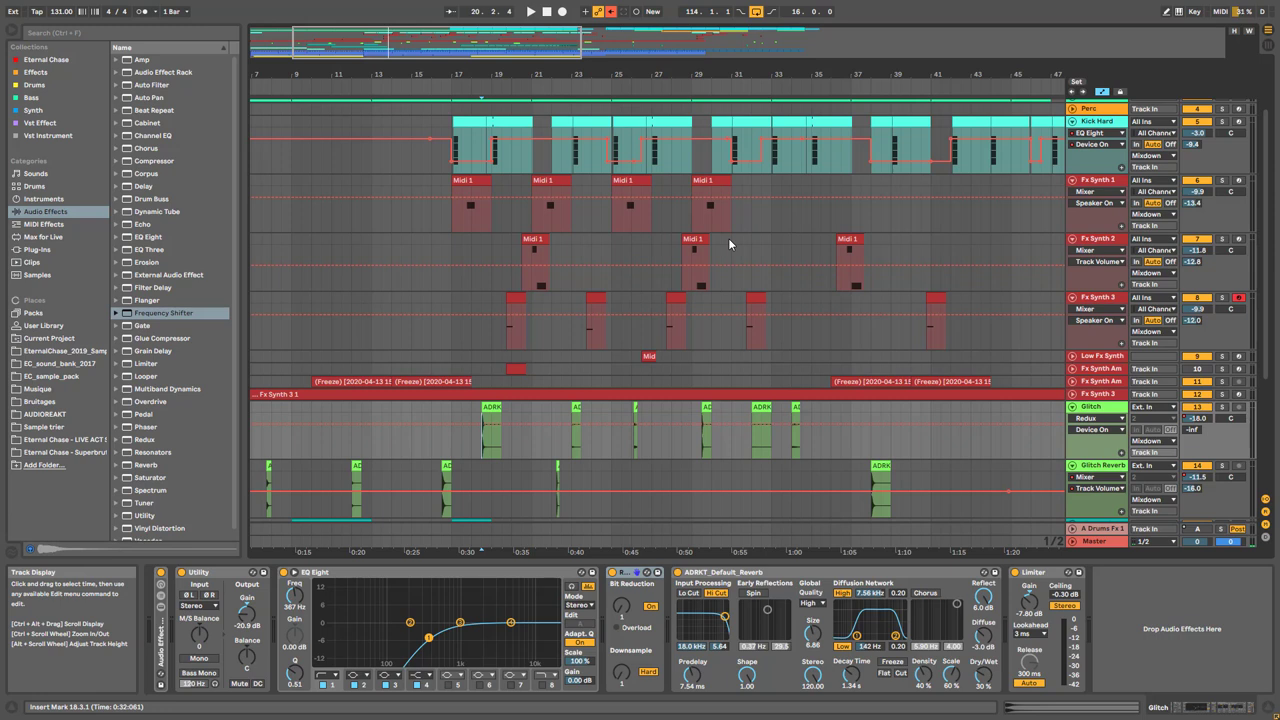
left_click(1072, 180)
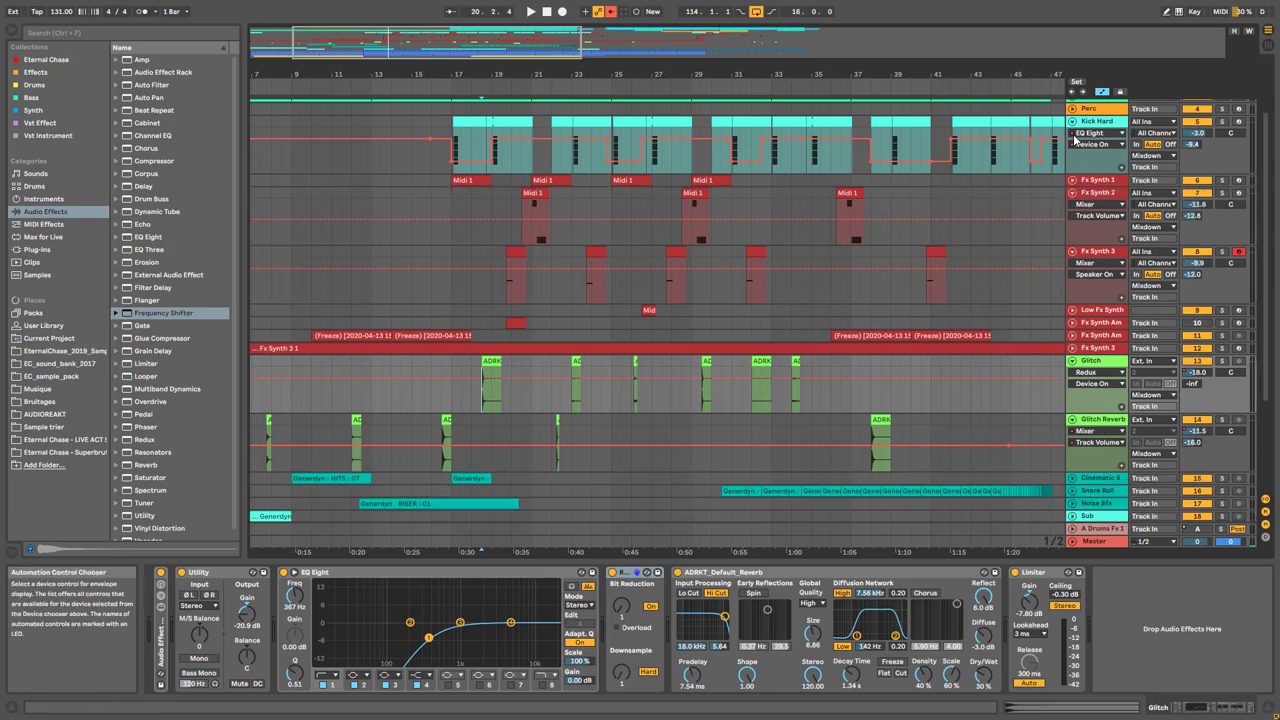
left_click(1072, 122)
left_click(1075, 157)
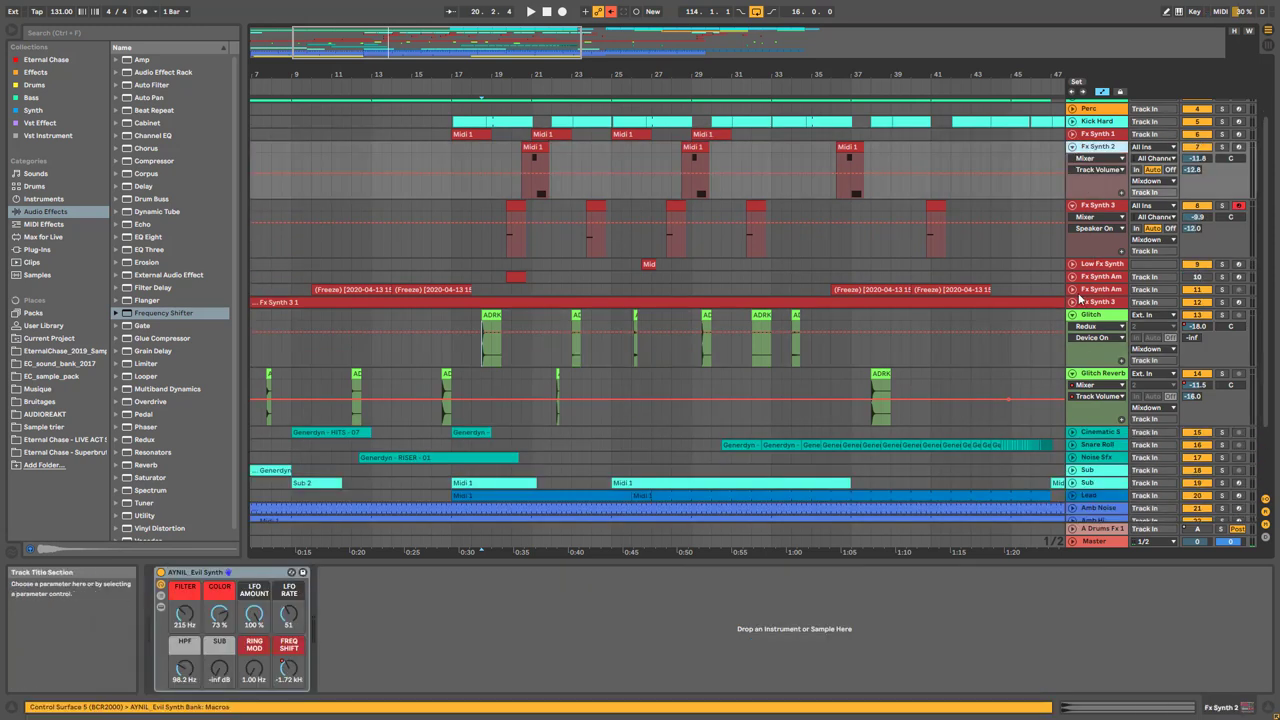
left_click(1072, 373)
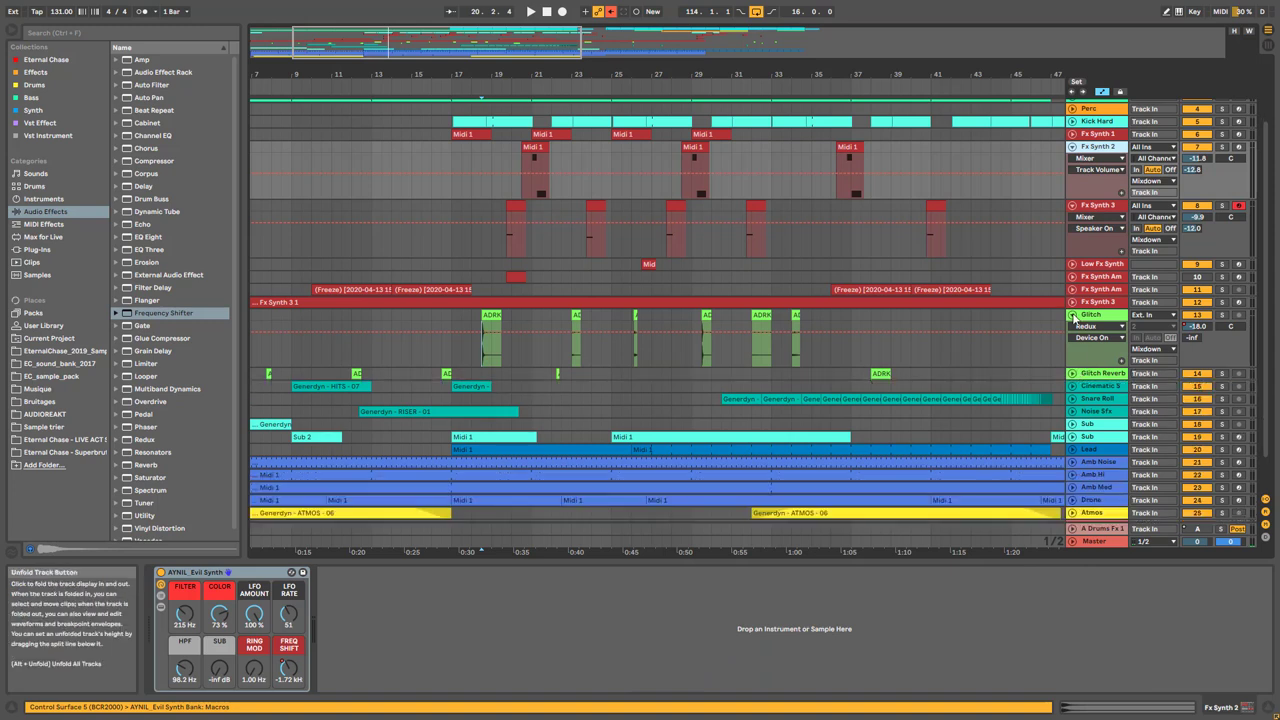
left_click(1072, 314)
left_click(1072, 205)
left_click(1072, 146)
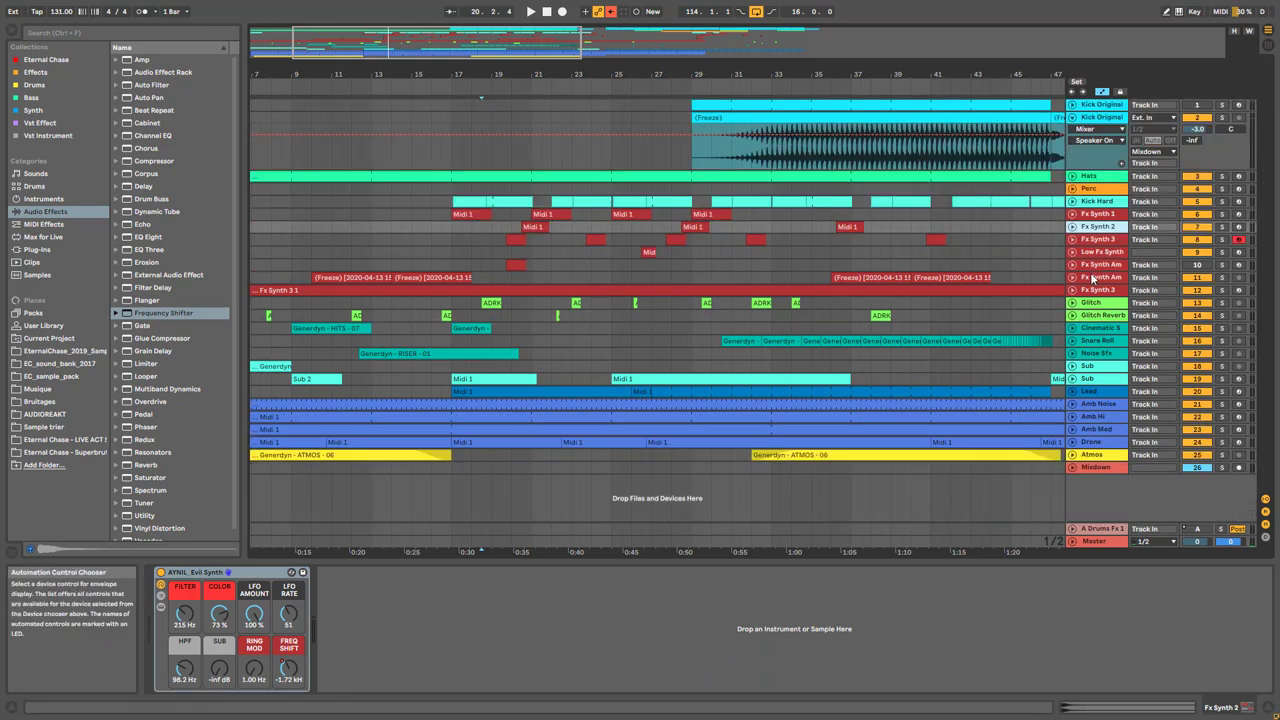
Solo the audio Fx Synth Amb track 11 and play it from bar 13, then expand the MIDI Fx Synth Amb track 10
left_click(1072, 277)
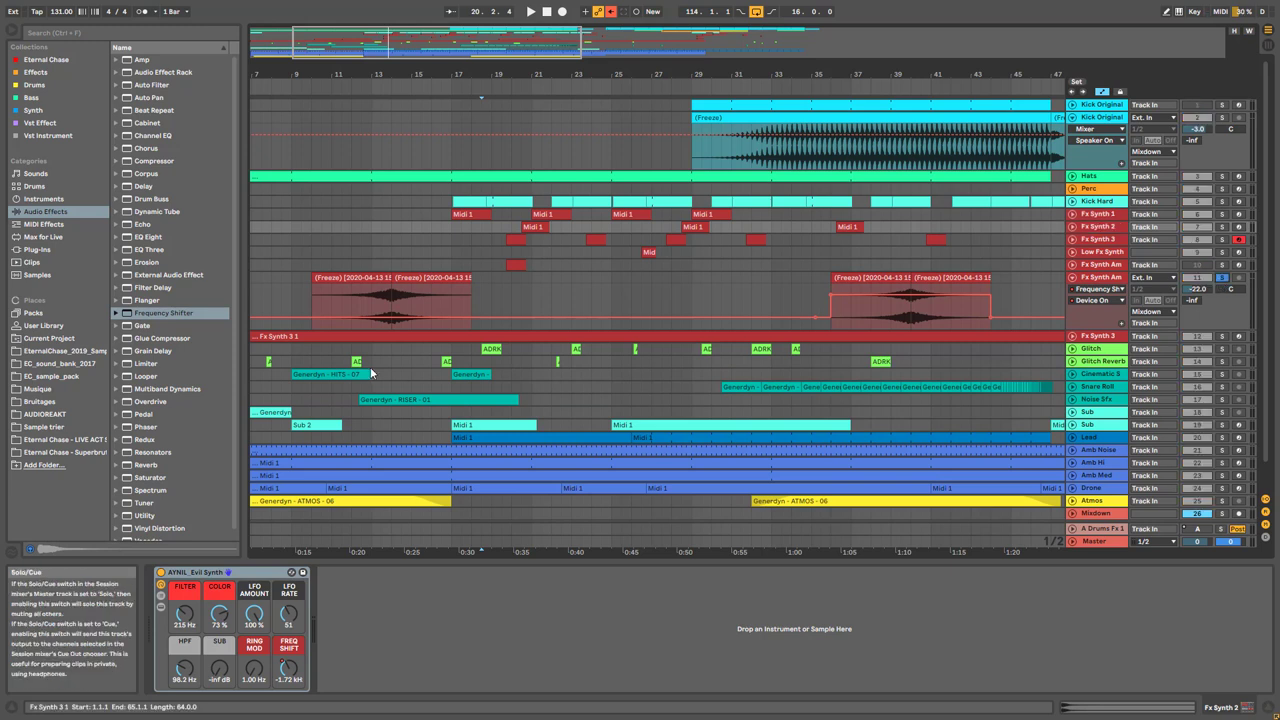
left_click(380, 303)
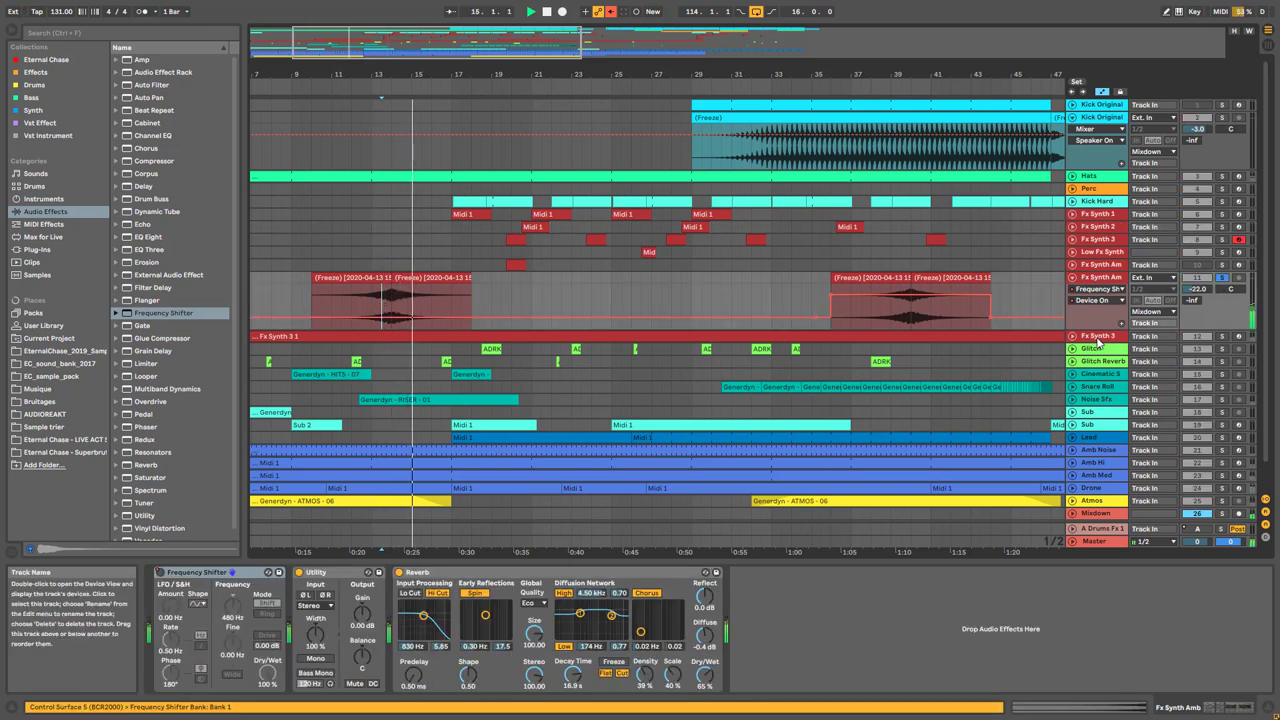
left_click(1073, 265)
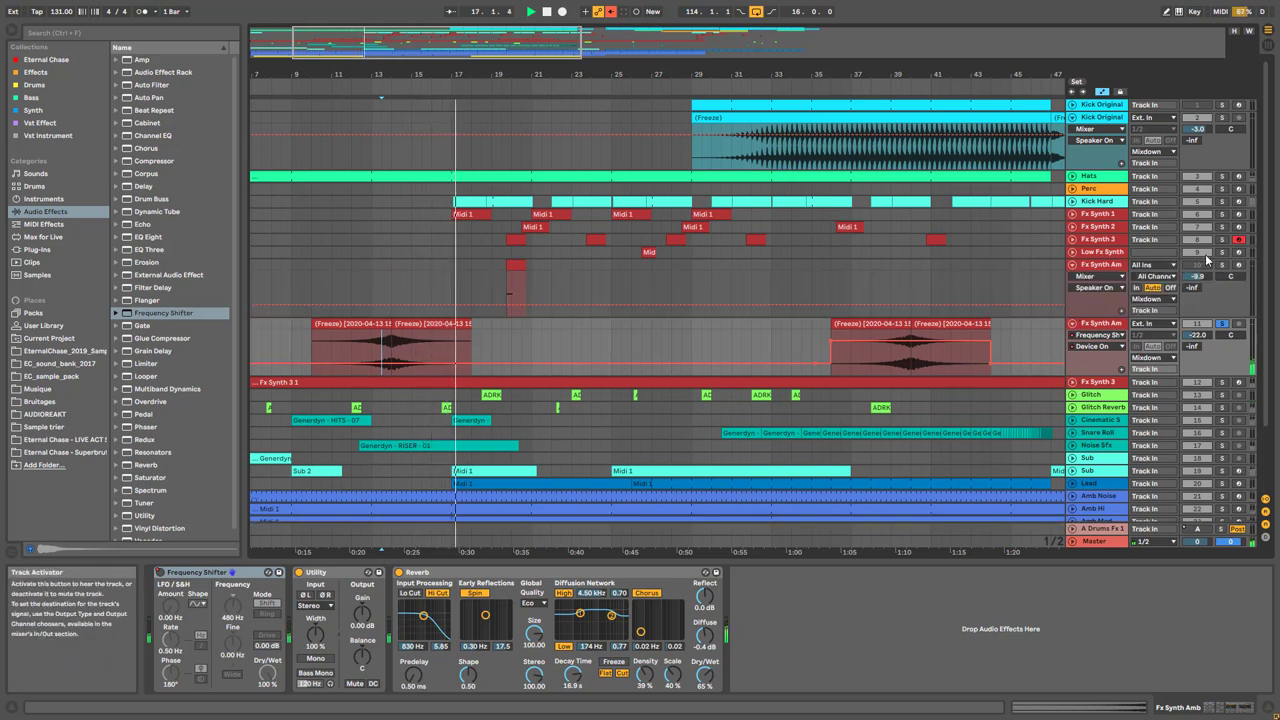
left_click(1104, 267)
Expand the Fx Synth 3 track 8, solo it and play its clip at 19.4.1
left_click(1073, 240)
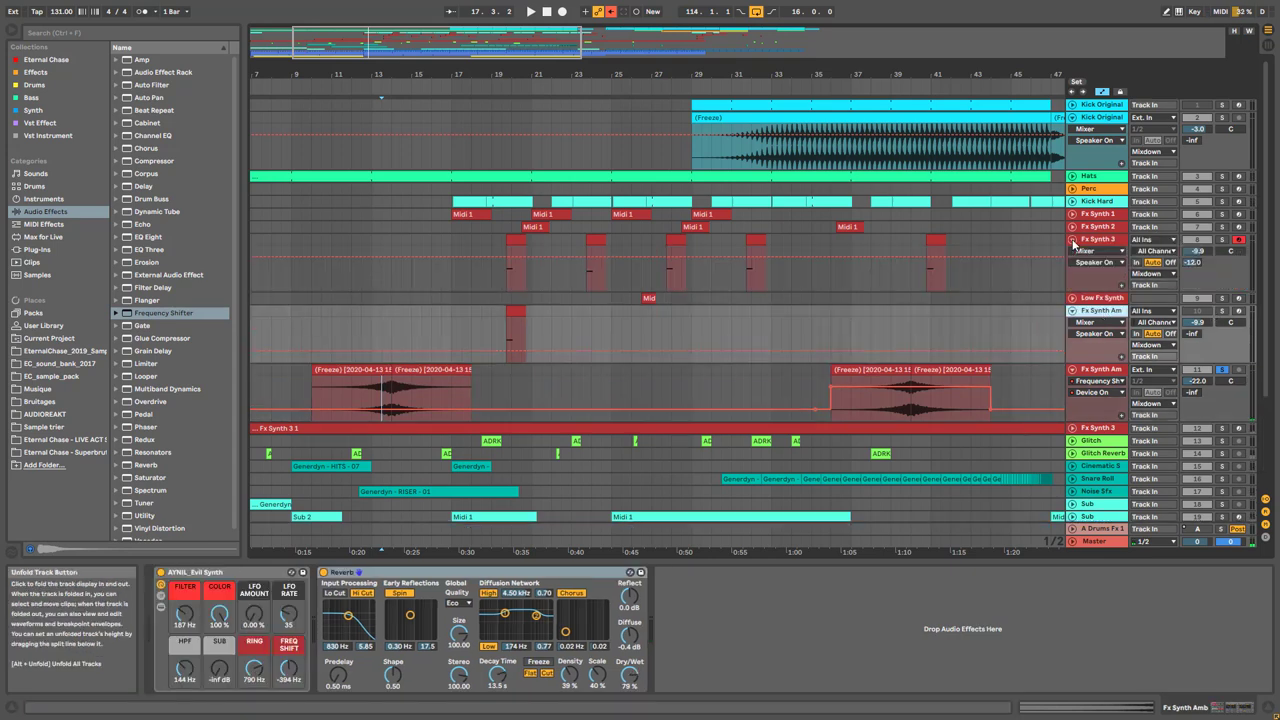
left_click(1117, 245)
left_click(1221, 240)
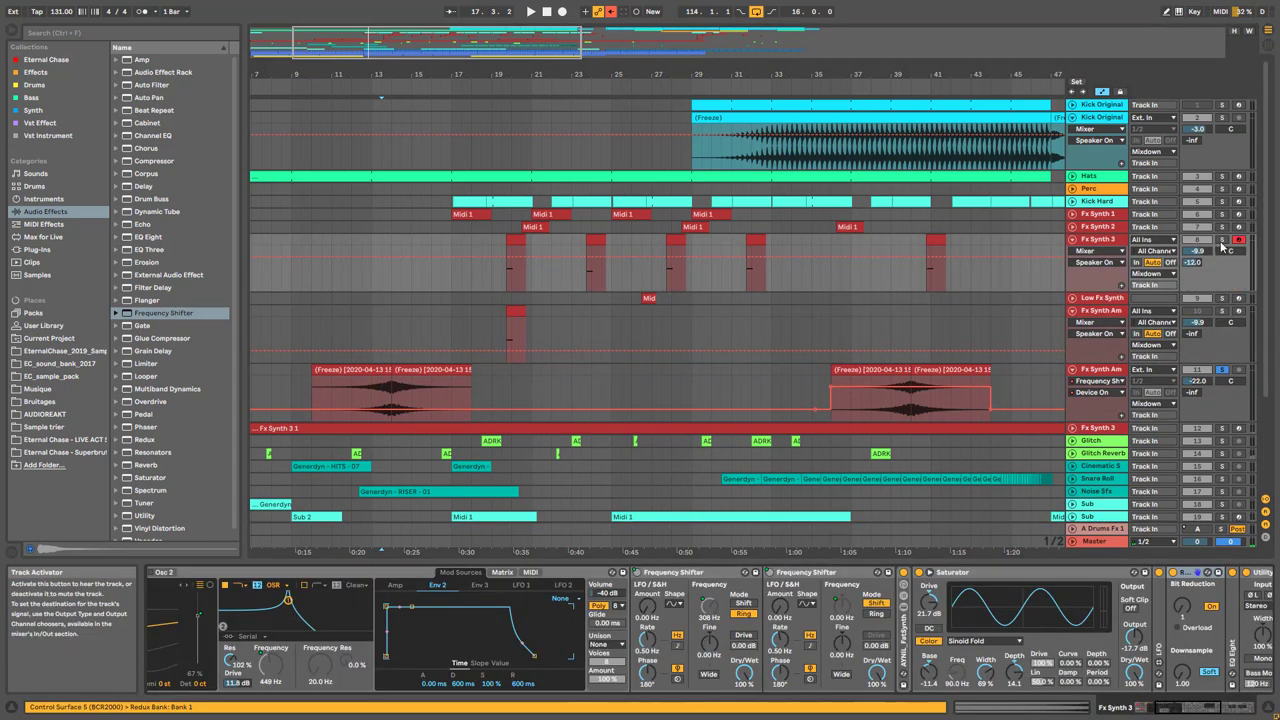
left_click(384, 260)
left_click(513, 240)
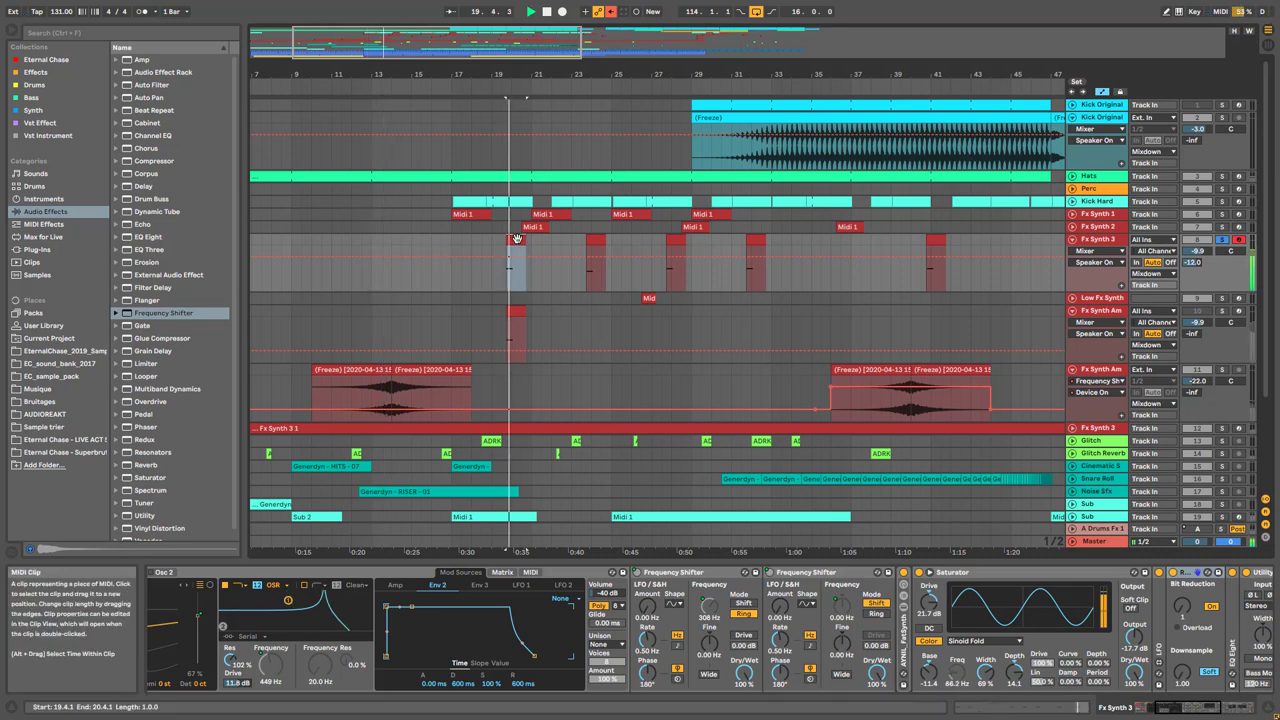
Solo the MIDI Fx Synth Amb track 10, play its clip at 19.4.1 and show the track's freeze option
left_click(1090, 316)
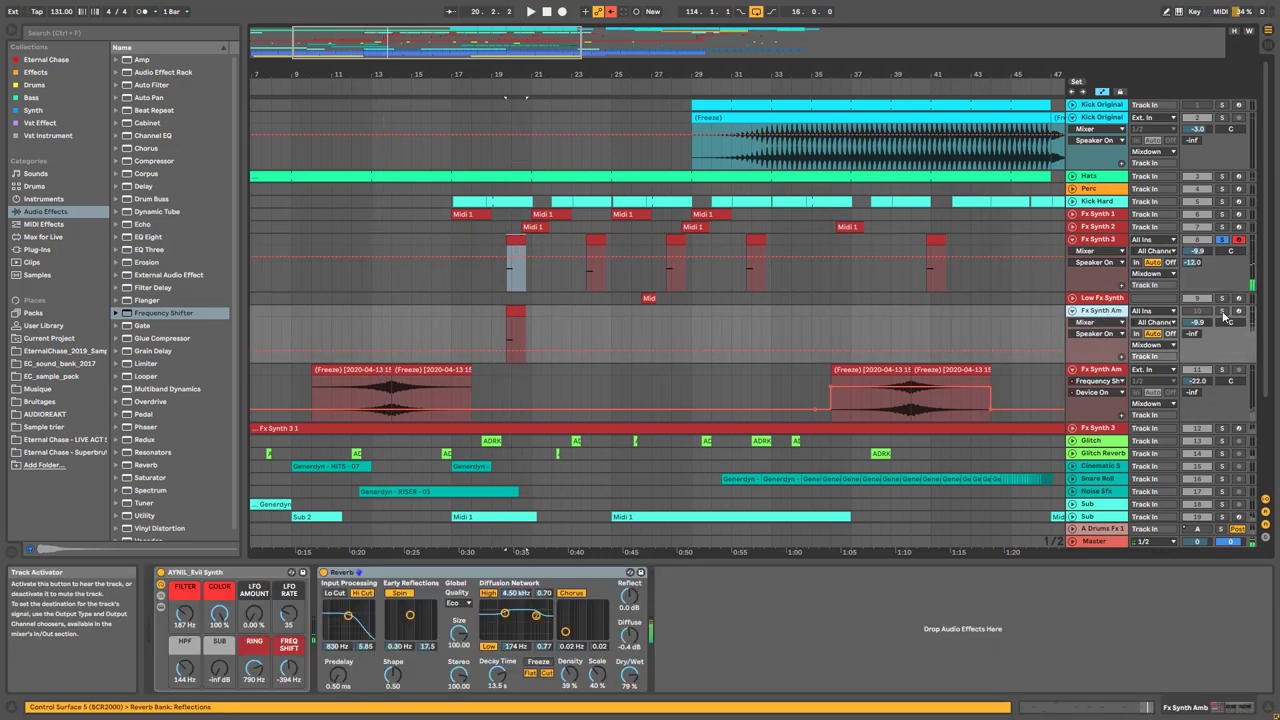
left_click(533, 311)
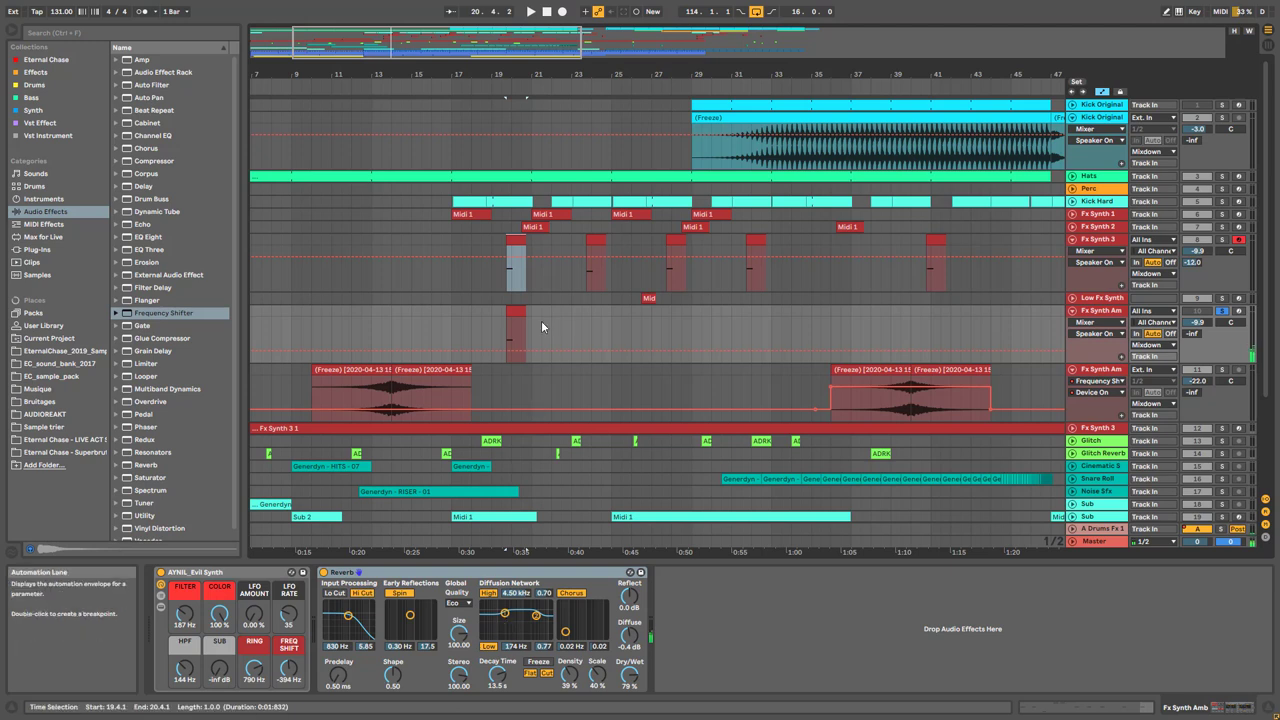
right_click(1099, 311)
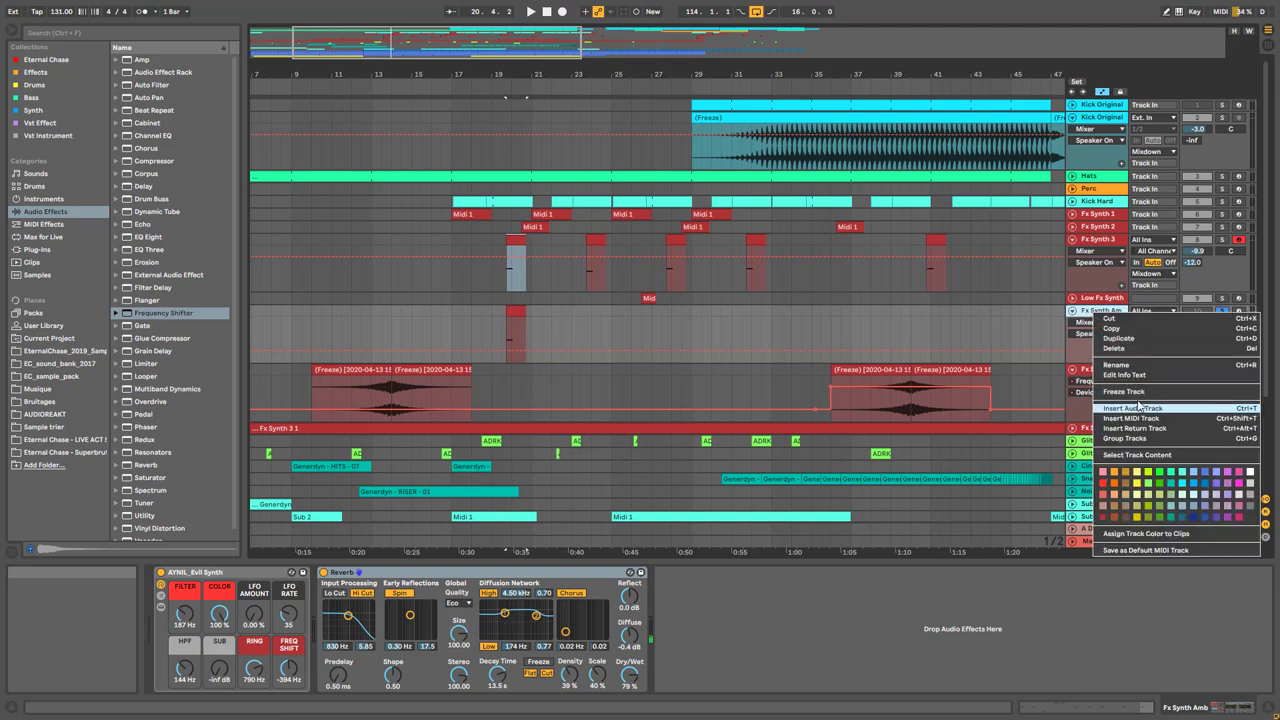
left_click(572, 370)
Duplicate the frozen clip at 14.1.1 on Fx Synth Amb track 11 and move the copy to 23.3.1
left_click(456, 373)
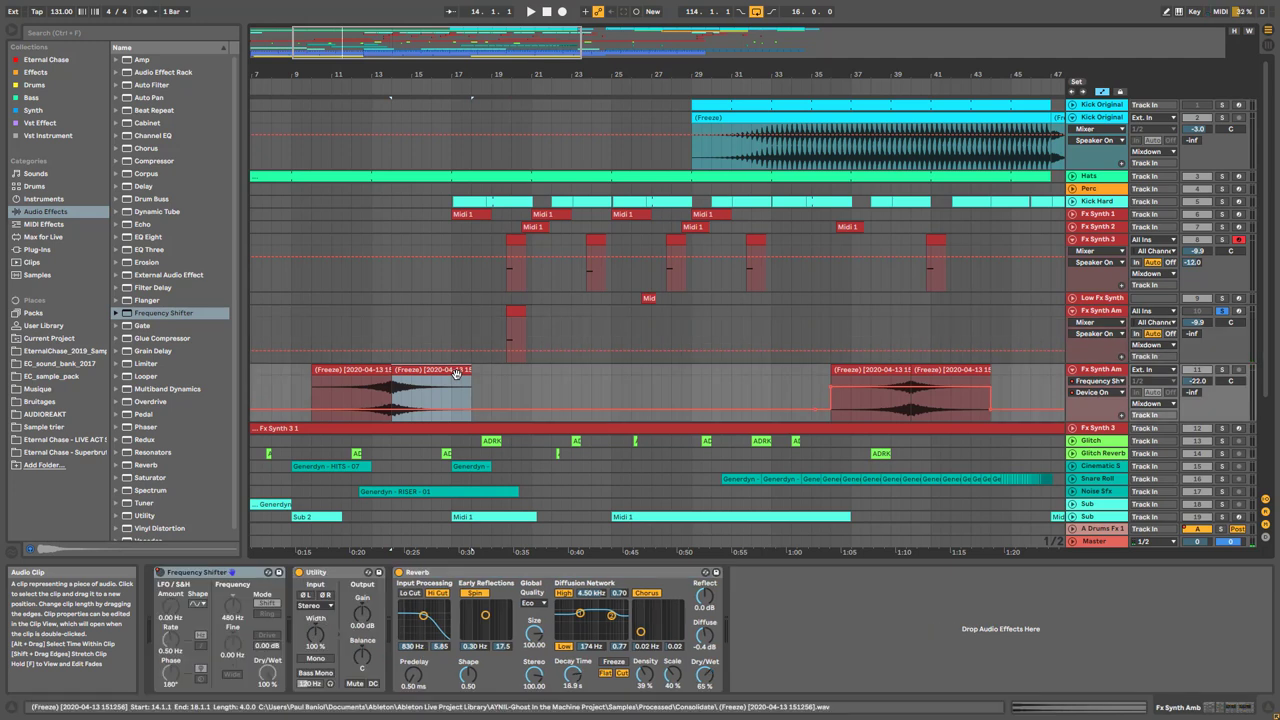
key("ctrl+d")
left_click_drag(502, 371, 606, 372)
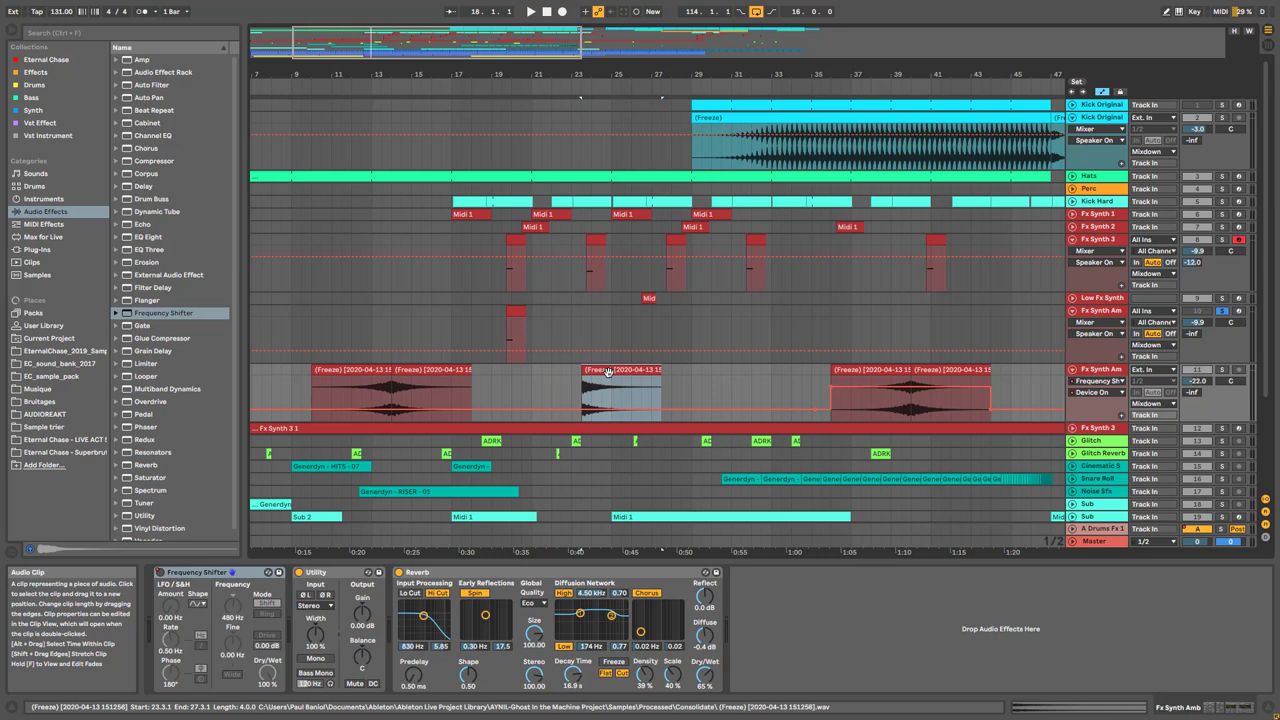
Mirror the clip at 23.3.1 with a reversed duplicate placed at 19.3.1, and delete both clips
key("ctrl+d")
key("shift+Tab")
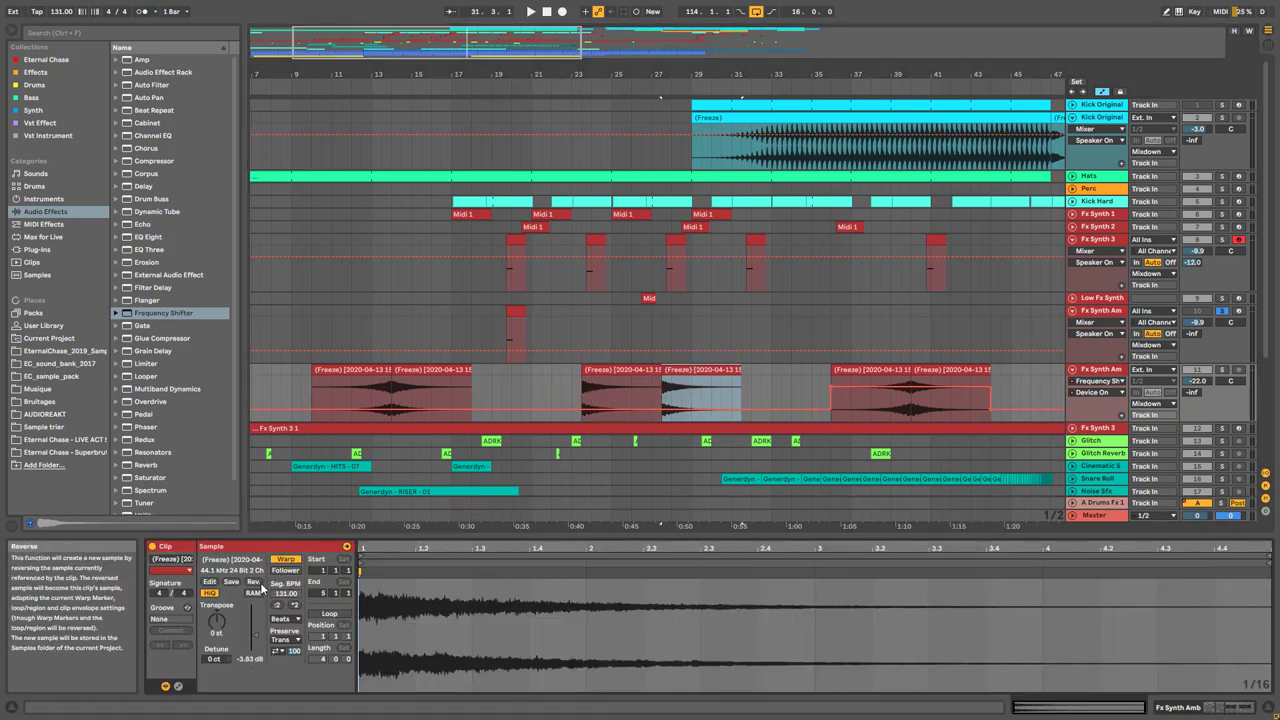
left_click(255, 582)
left_click_drag(737, 383, 588, 383)
left_click(676, 384, "shift")
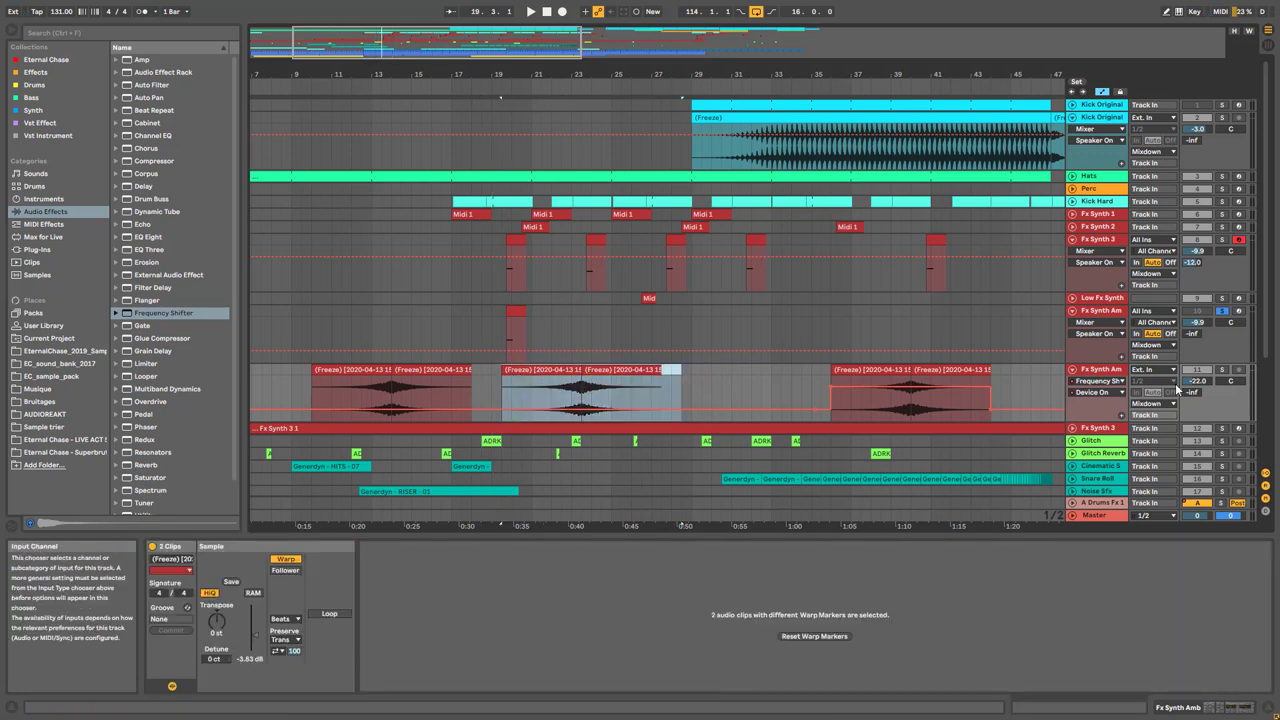
key("Delete")
Play the full mix from 11.3.1 without solos and compare it with Fx Synth Amb track 11 soloed
left_click(371, 388)
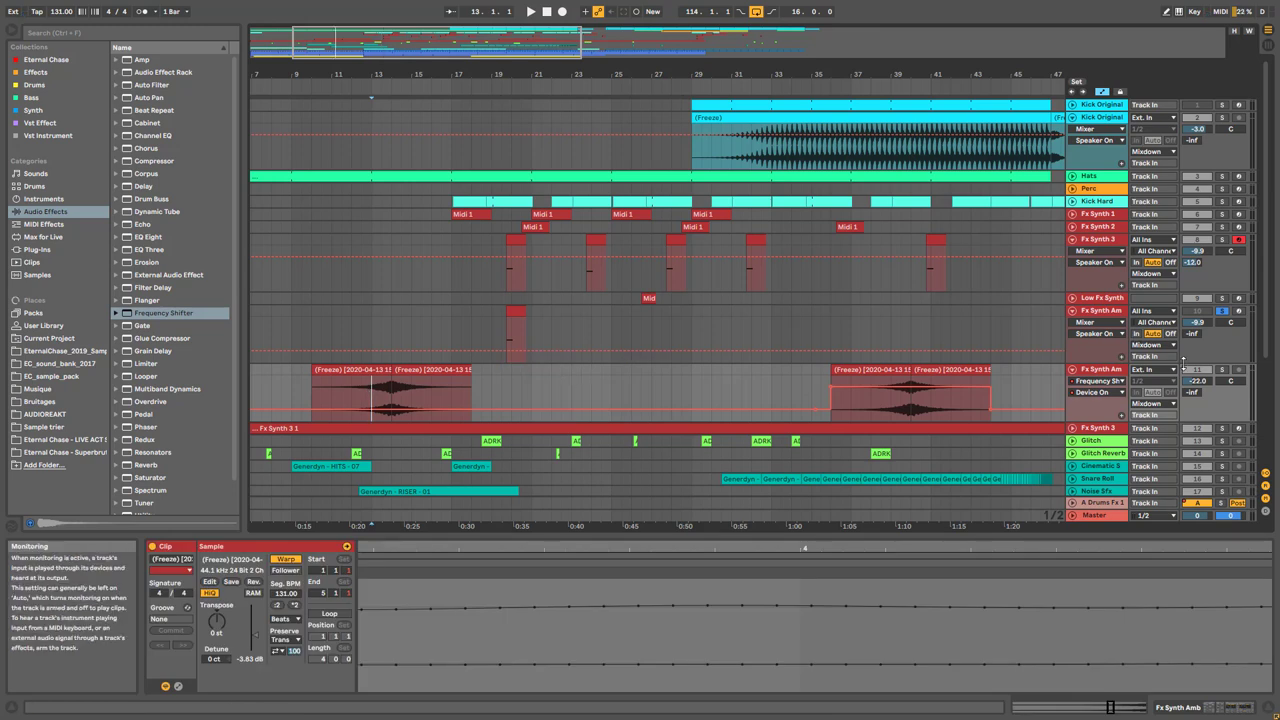
left_click(403, 397)
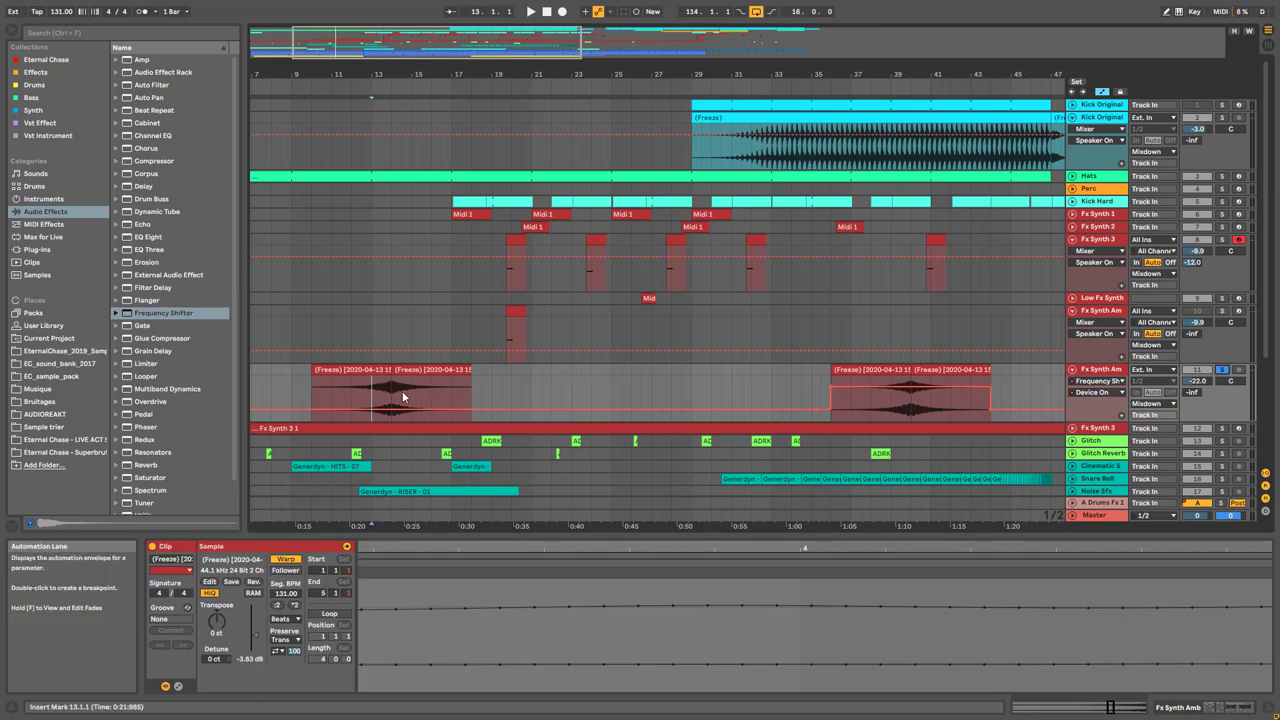
left_click(1221, 369)
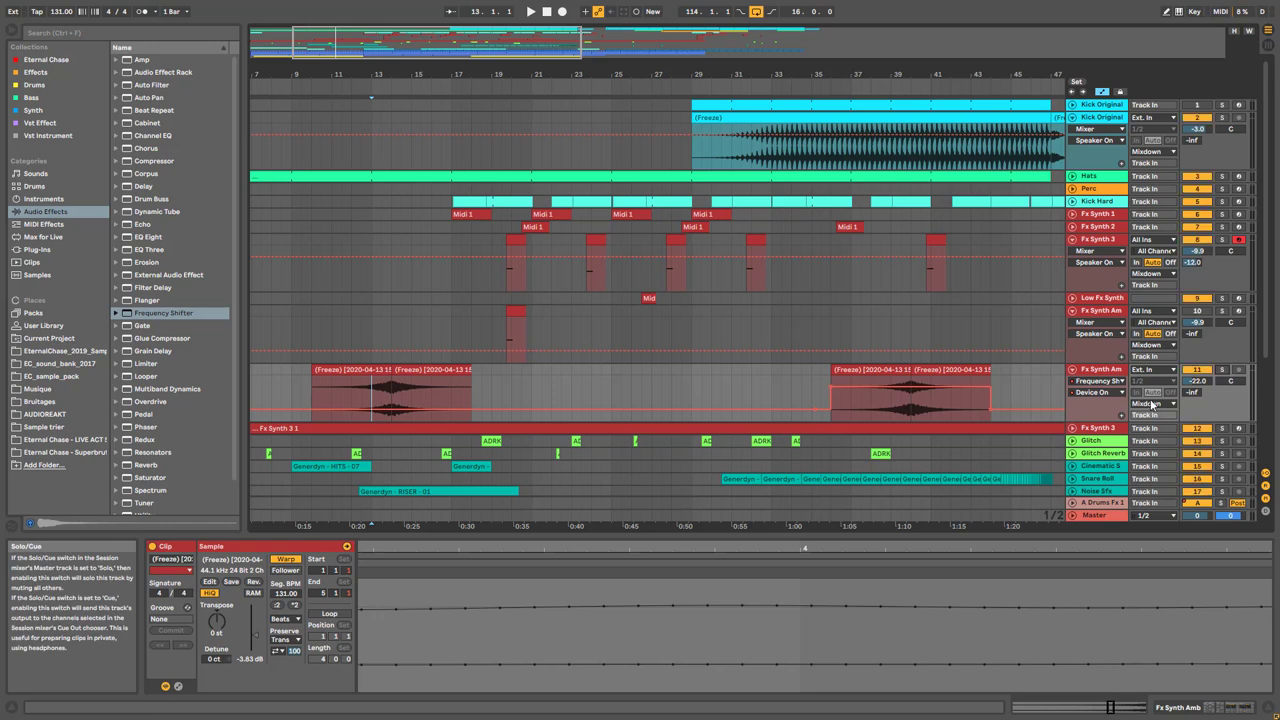
left_click(346, 403)
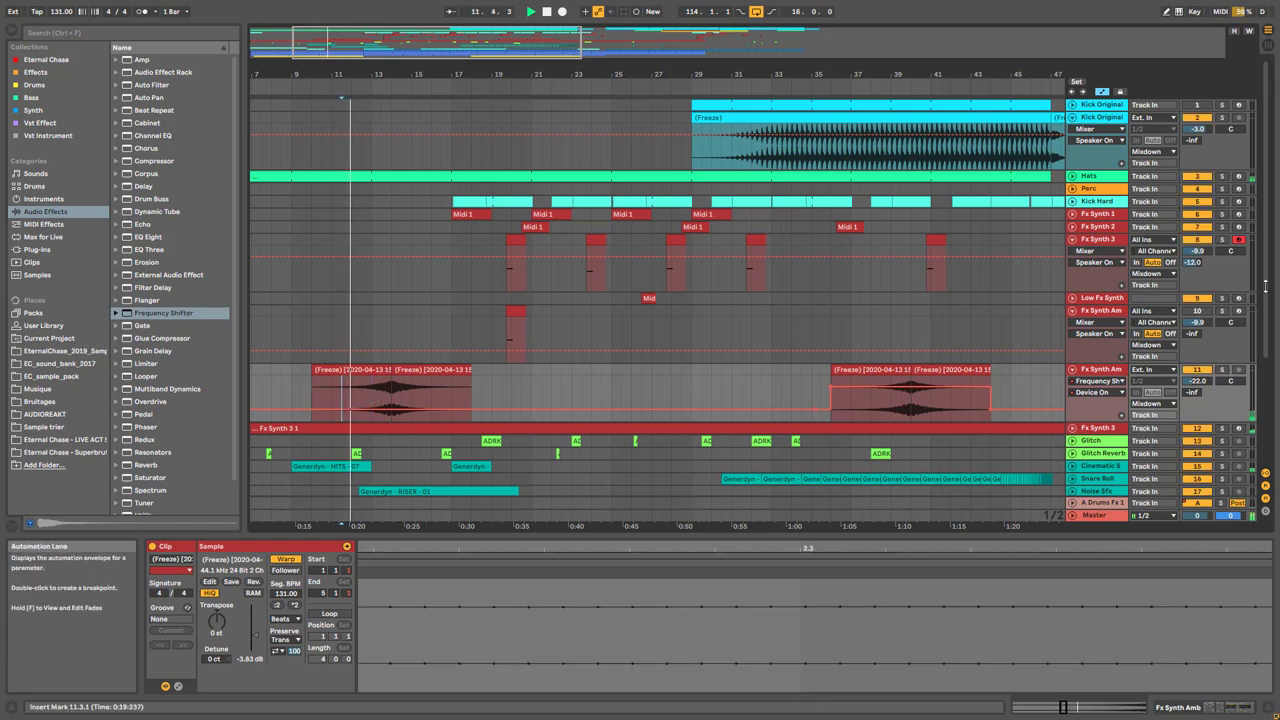
left_click(1221, 369)
left_click(1221, 369)
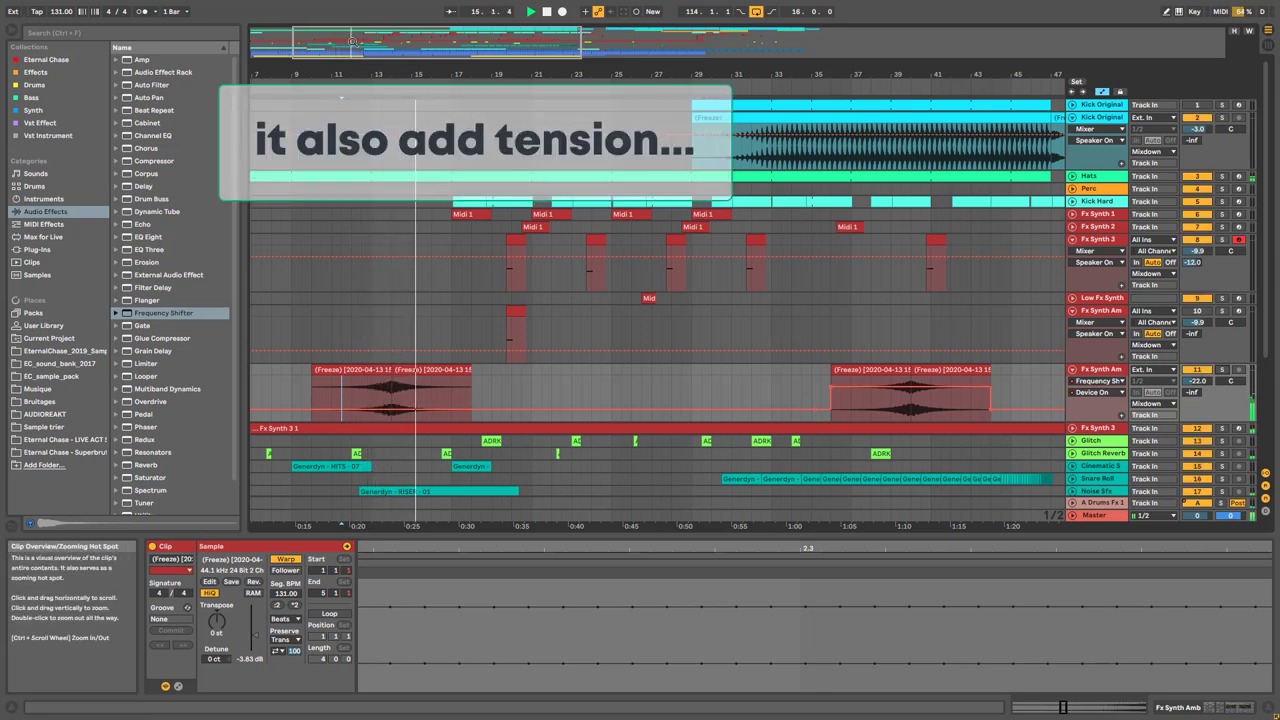
Copy the reversed clip at 10.1.1 on Fx Synth Amb track 11 to about bar 43 and play from 44.1.1
key("plus")
key("plus")
key("minus")
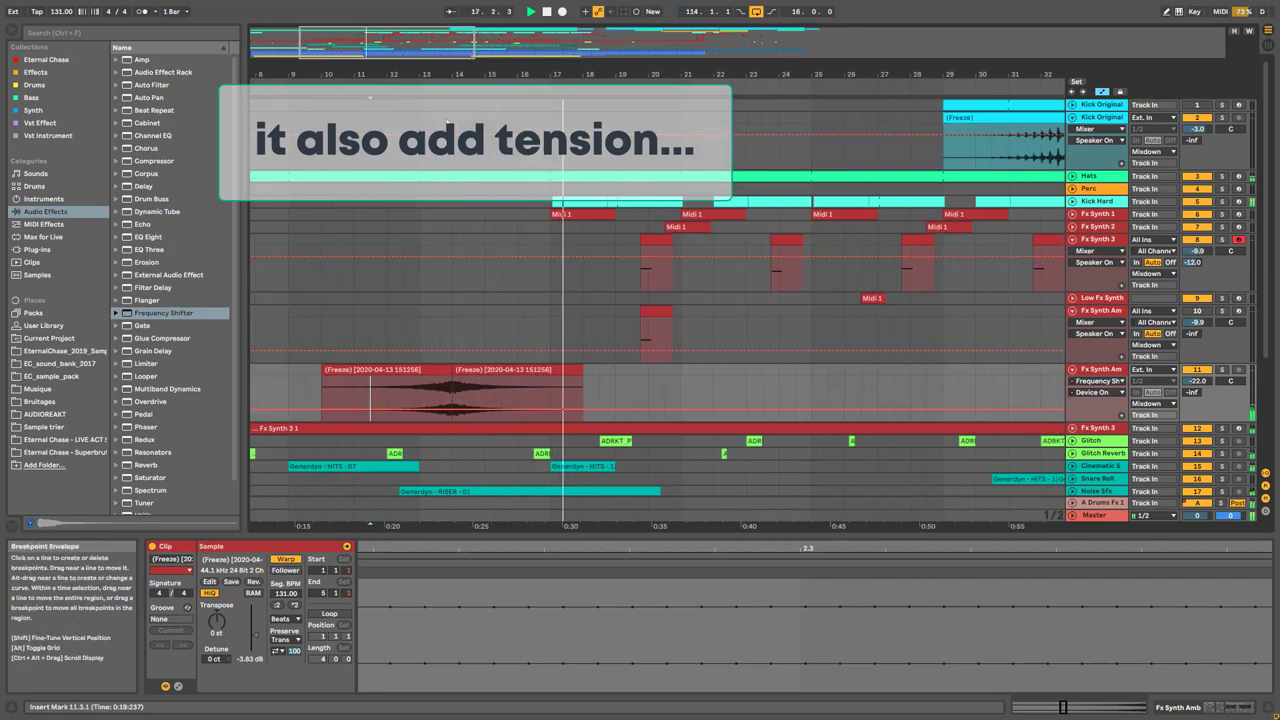
key("minus")
key("minus")
key("minus")
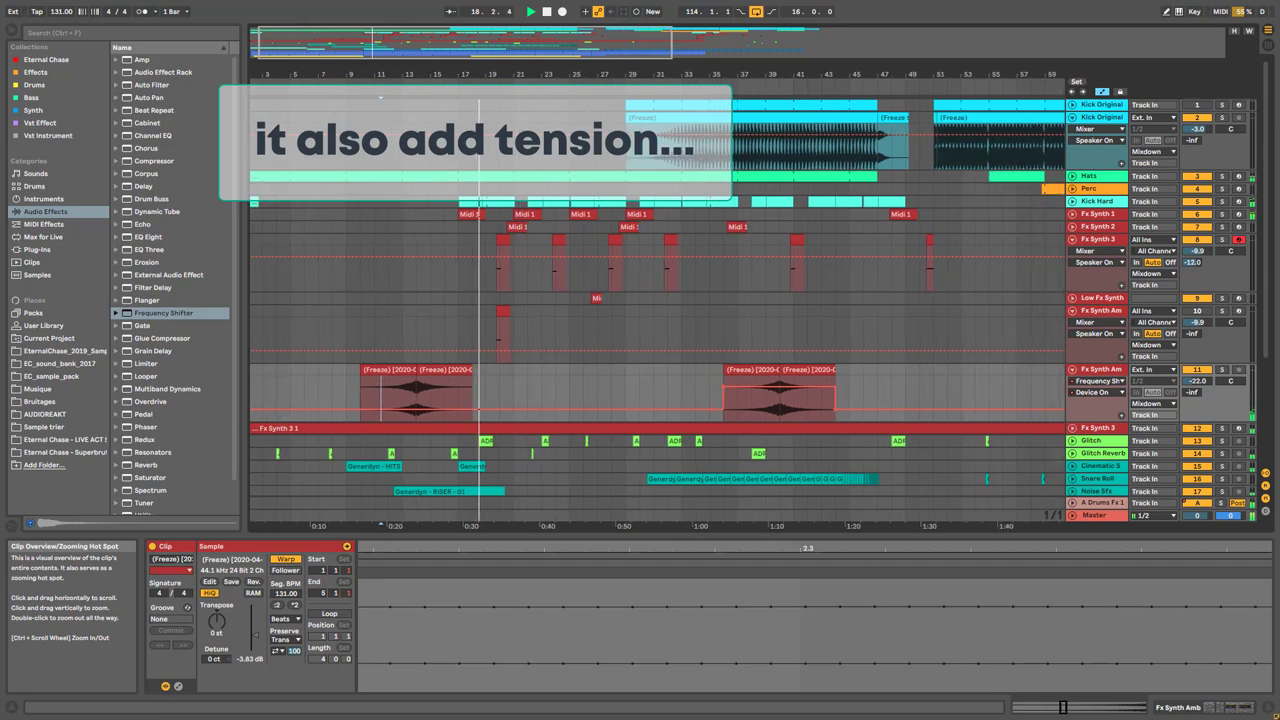
left_click(393, 370)
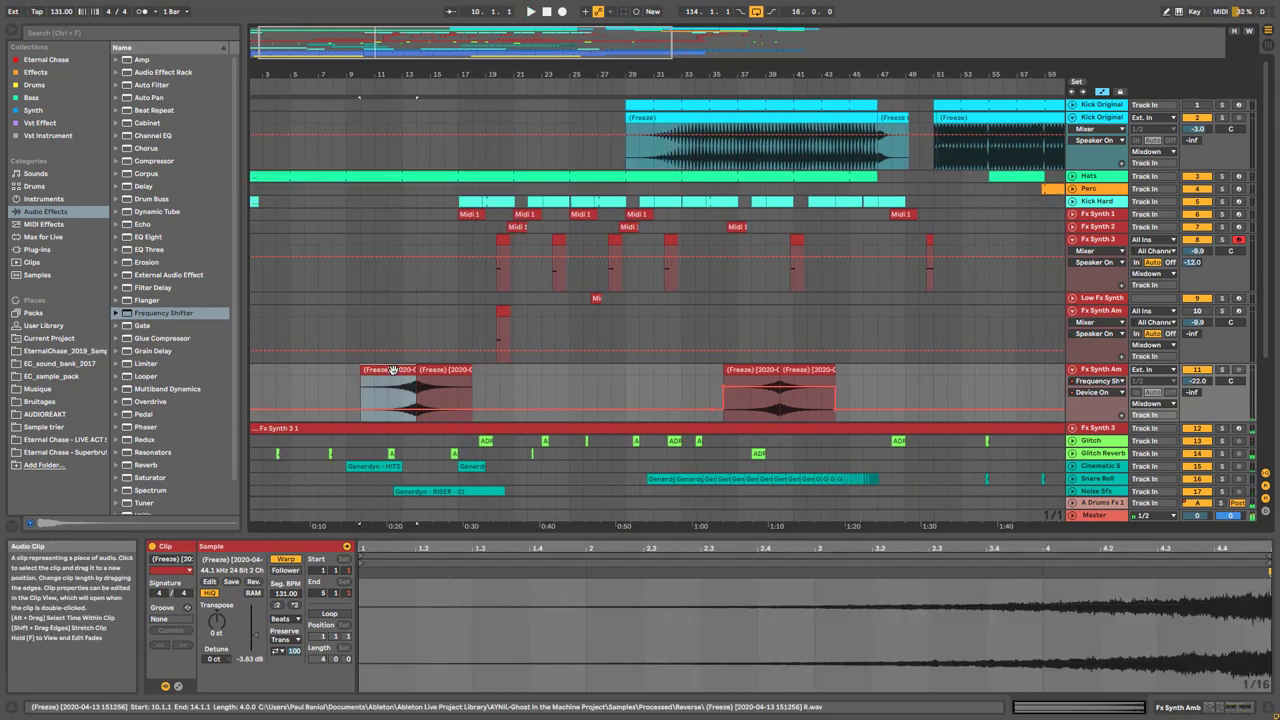
left_click_drag(393, 370, 853, 384)
left_click(850, 395)
key("space")
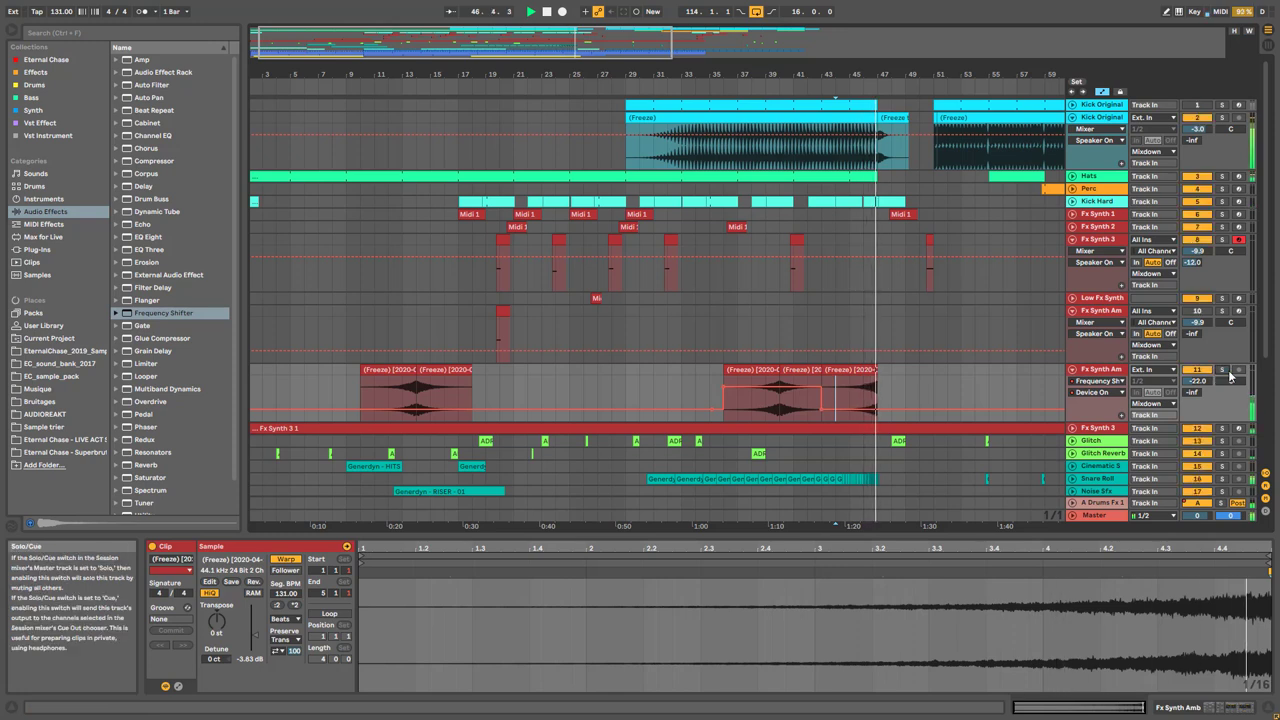
Collapse both Fx Synth Amb tracks and the Fx Synth 3 track 8, with the wider arrangement in view
left_click_drag(528, 44, 588, 47)
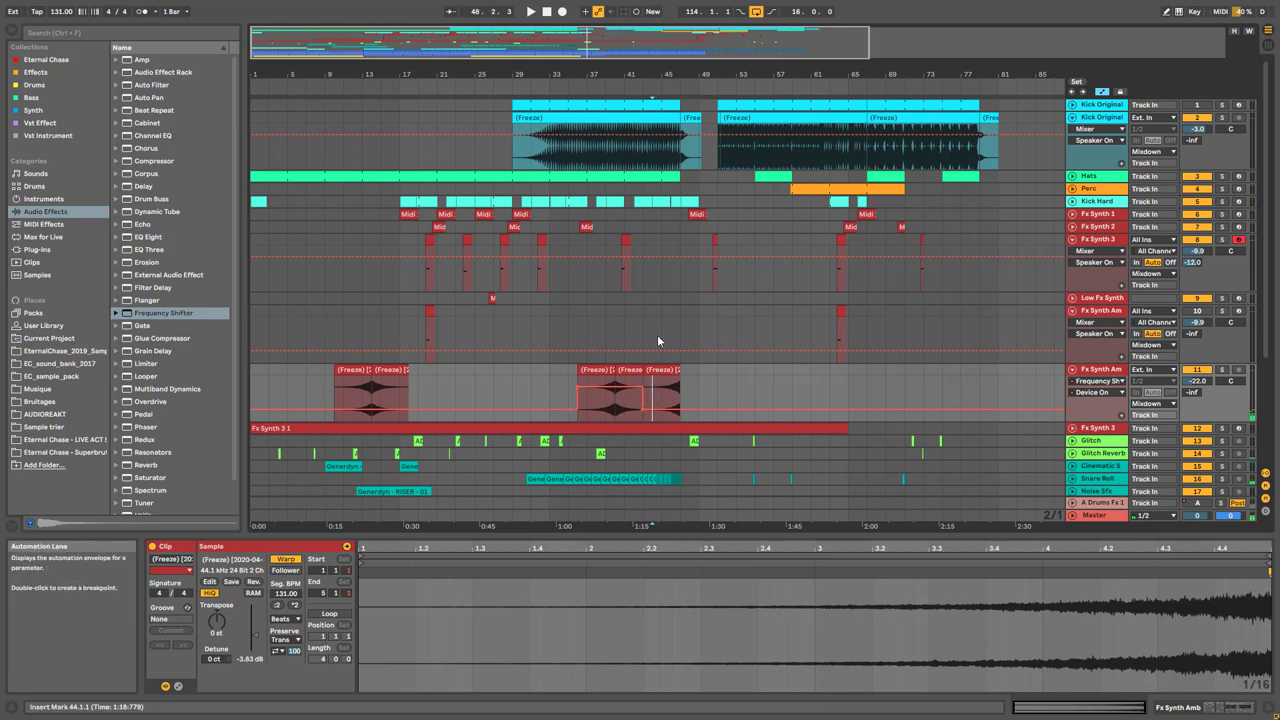
left_click(1073, 310)
left_click(1073, 323)
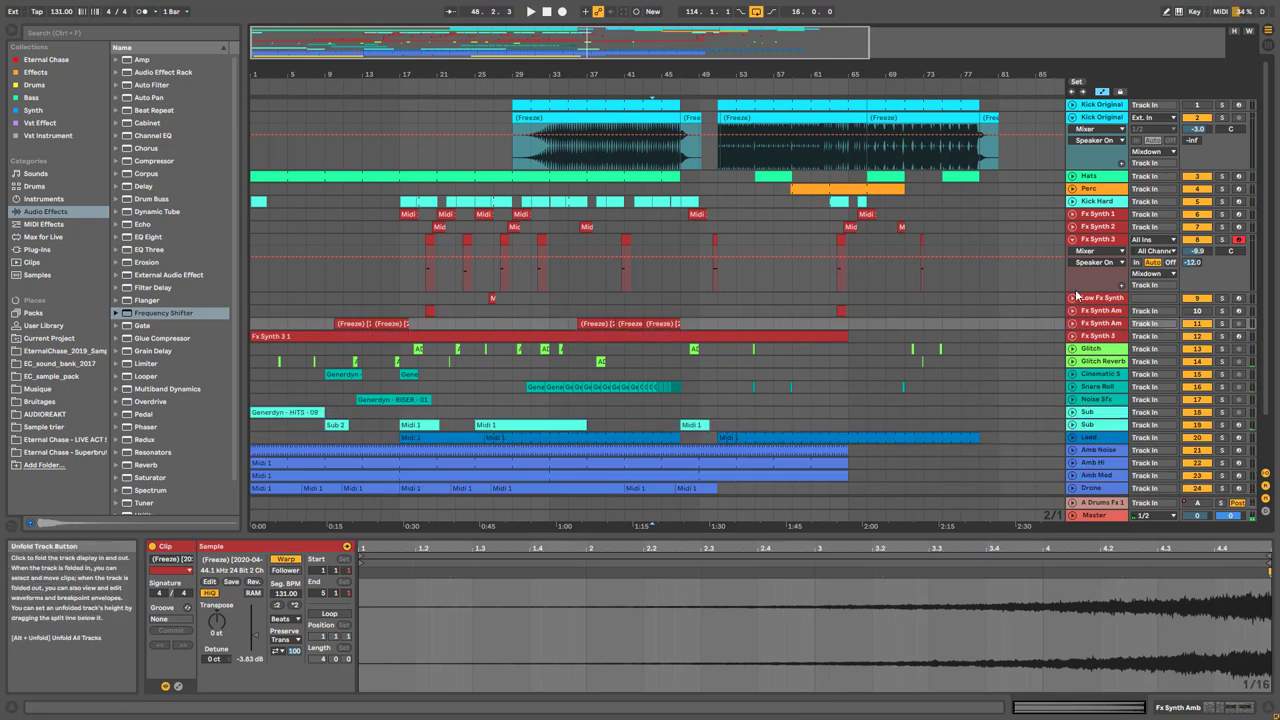
left_click(1073, 240)
Solo the Fx Synth 3 track 12, play it from 23.3.1, and move the track between Lead and Amb Noise
left_click(1073, 290)
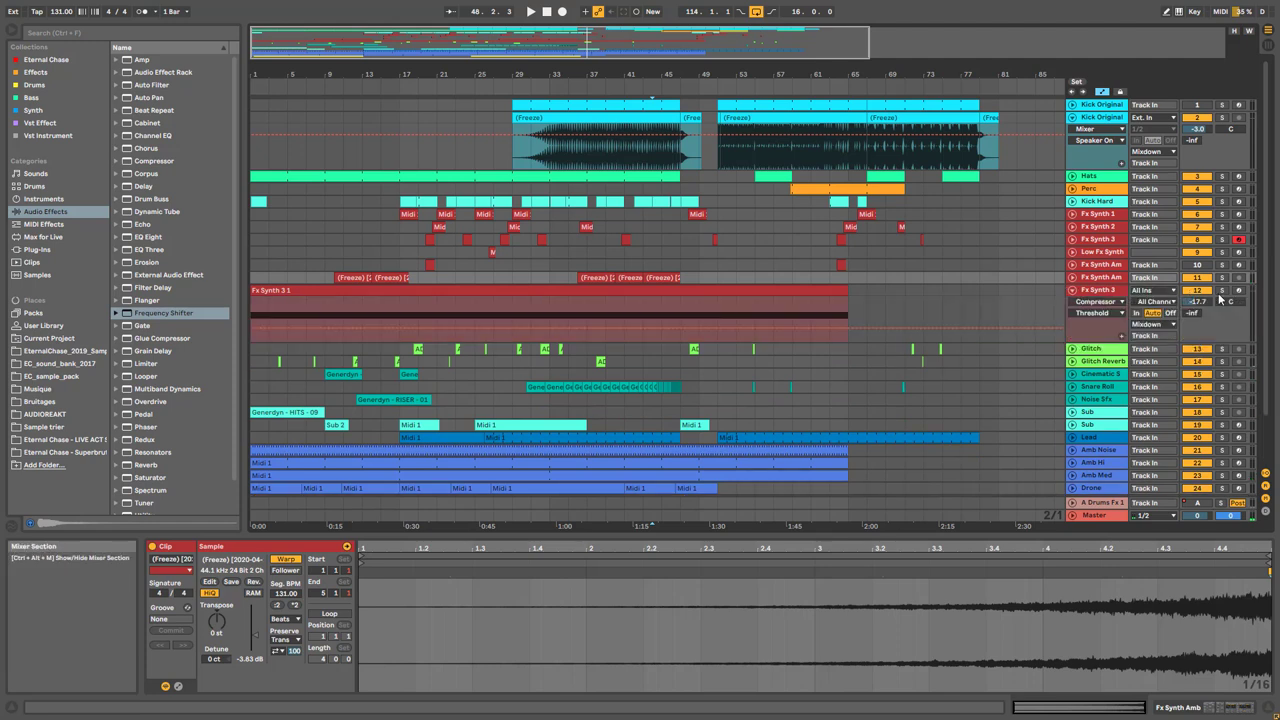
left_click(448, 301)
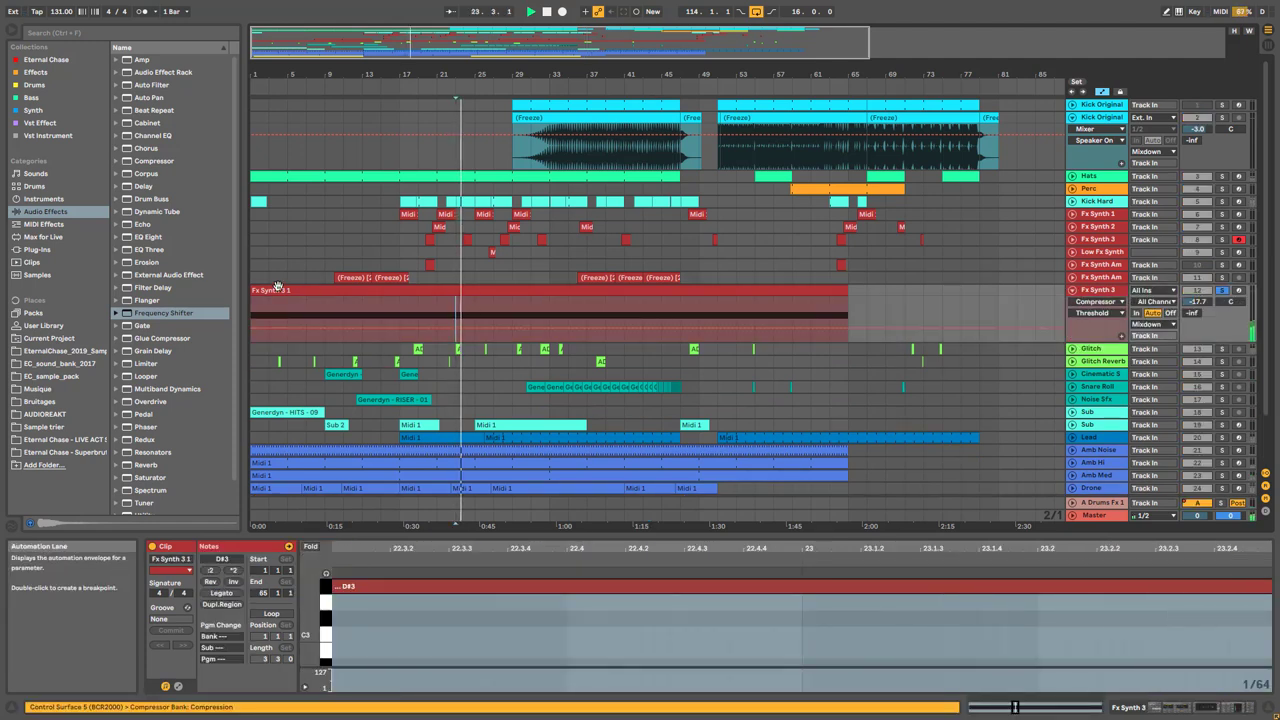
left_click_drag(1101, 287, 1118, 449)
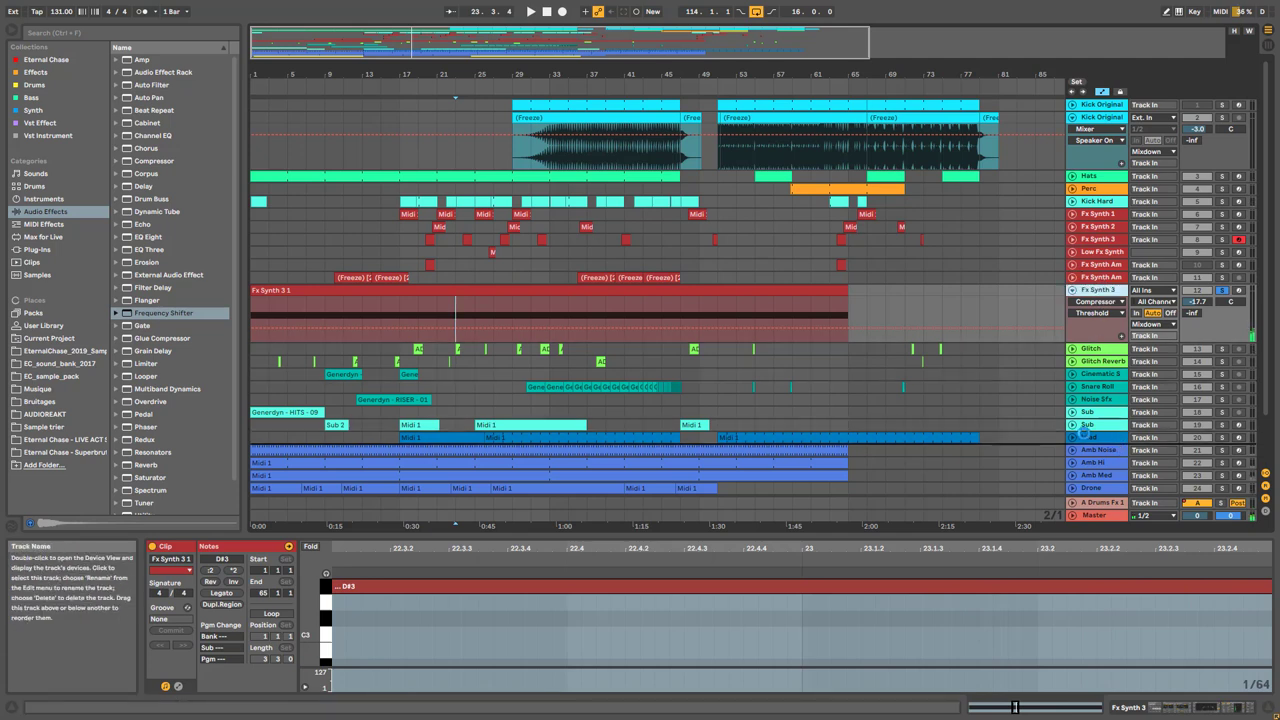
left_click_drag(1100, 407, 1102, 410)
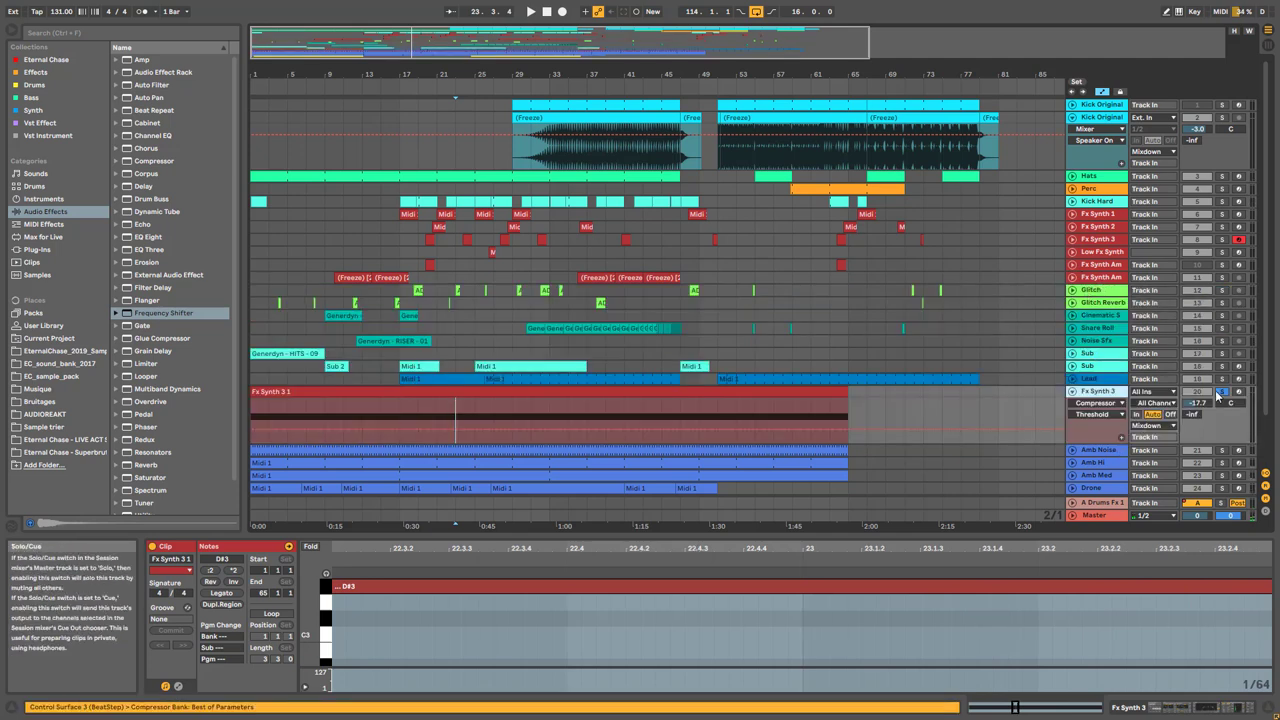
Unfold the Cinematic Sfx track 14, solo it and play its first Generdyn HITS clip from 10.3.4
left_click(1045, 311)
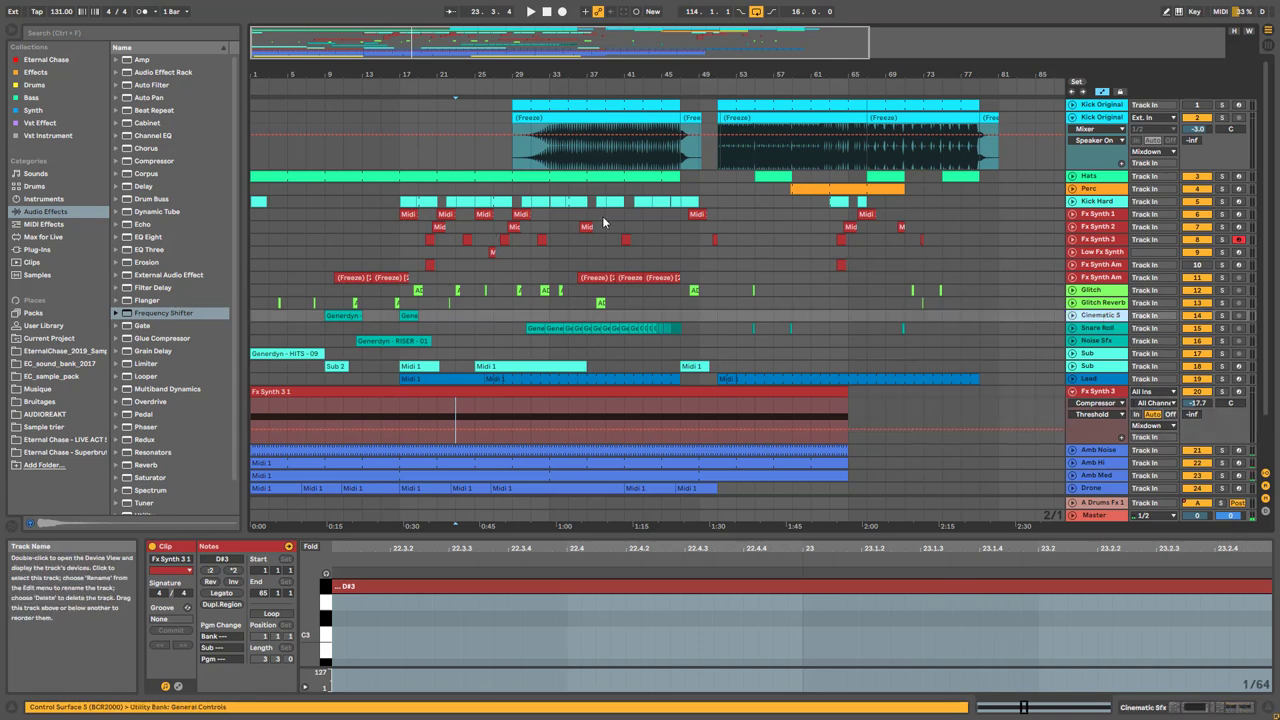
left_click(1072, 316)
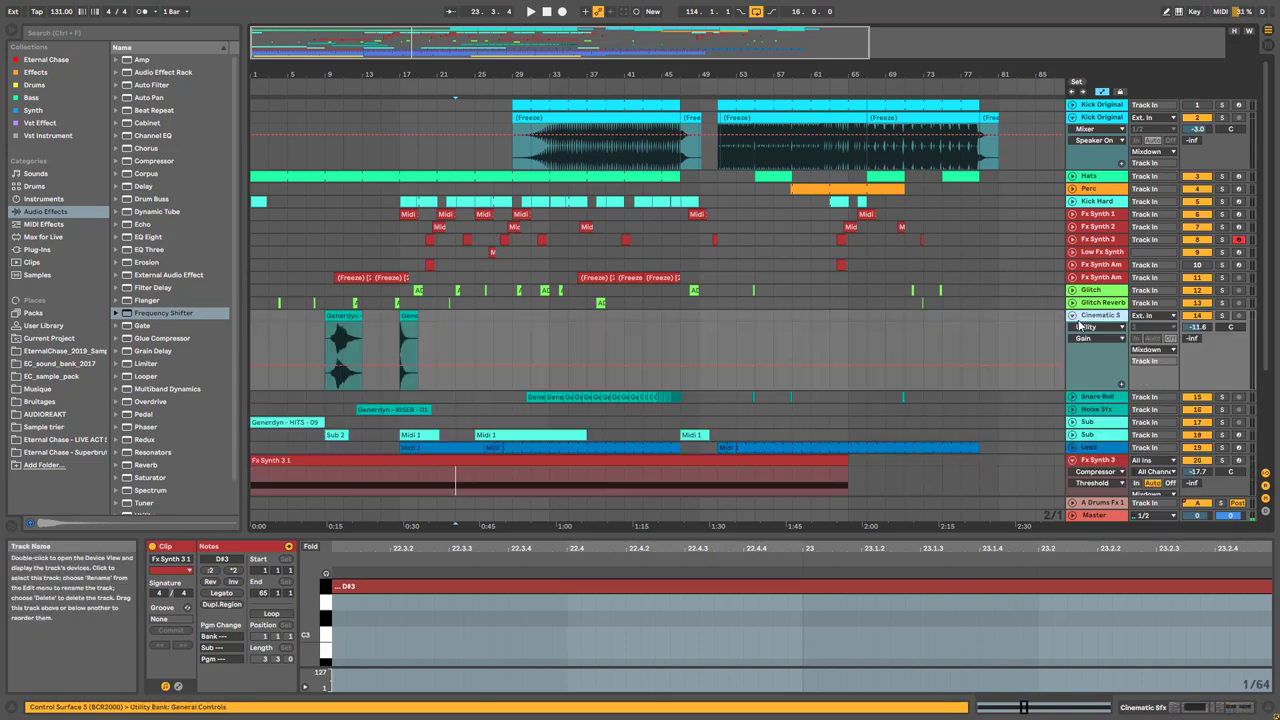
scroll(300, 42, "up", 2)
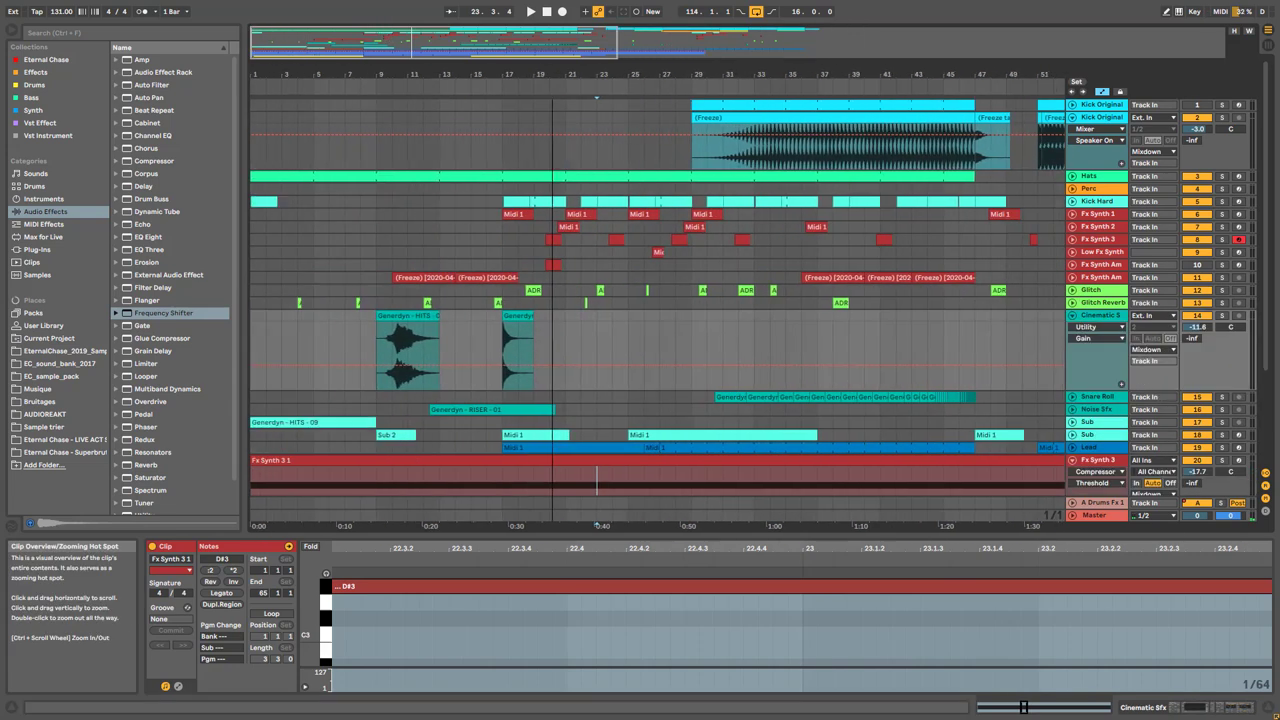
left_click(395, 352)
left_click(1221, 315)
key("space")
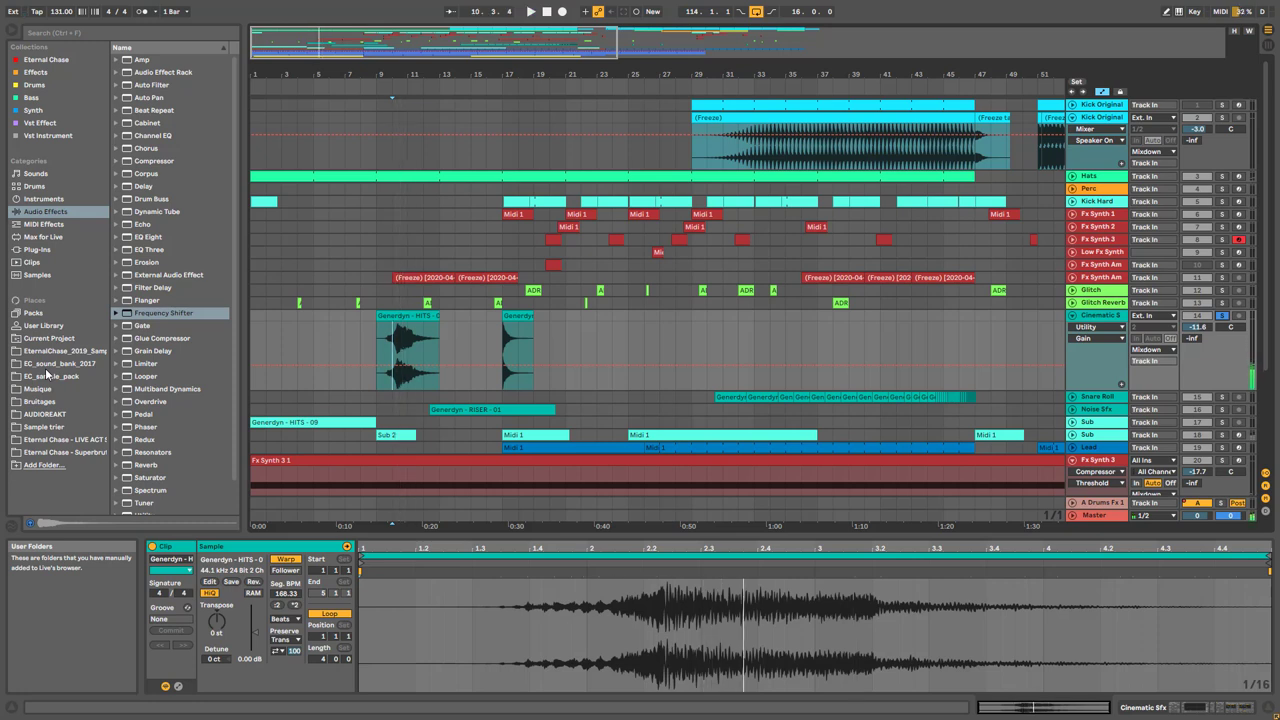
Widen the browser on the Eternal Chase collection and preview Generdyn ATMOS - 02 and 09 from the 99Sounds Cinematic Sound Effects Atmos folder
left_click(42, 60)
left_click_drag(244, 100, 390, 108)
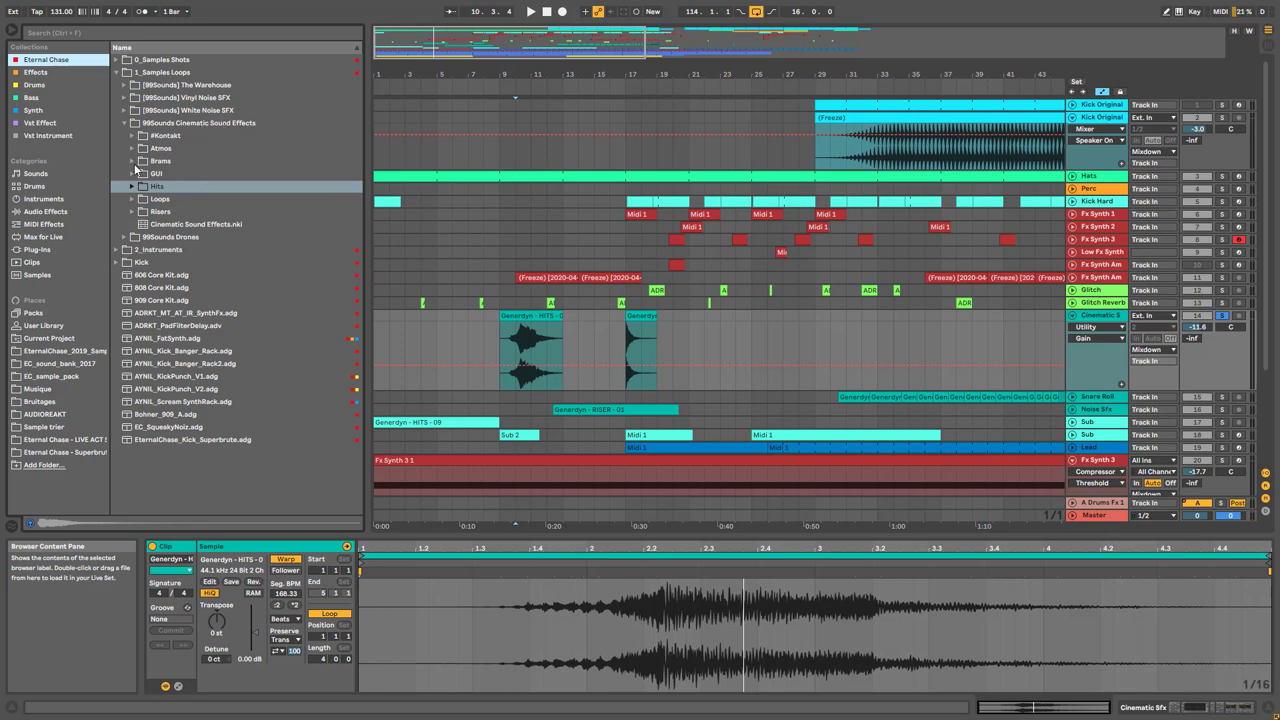
left_click(132, 149)
left_click(200, 173)
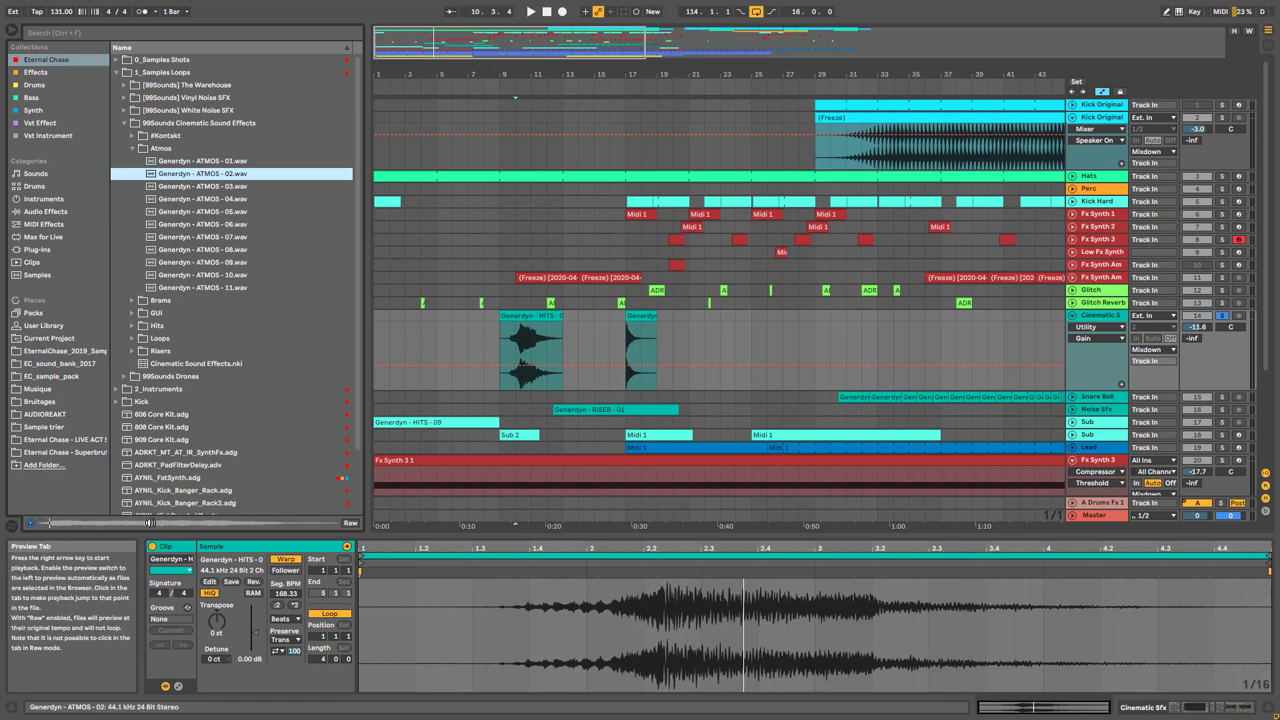
left_click(195, 262)
Unfold the Atmos track 25 to show its Generdyn ATMOS - 06 clips
scroll(188, 264, "down", 1)
scroll(200, 250, "down", 2)
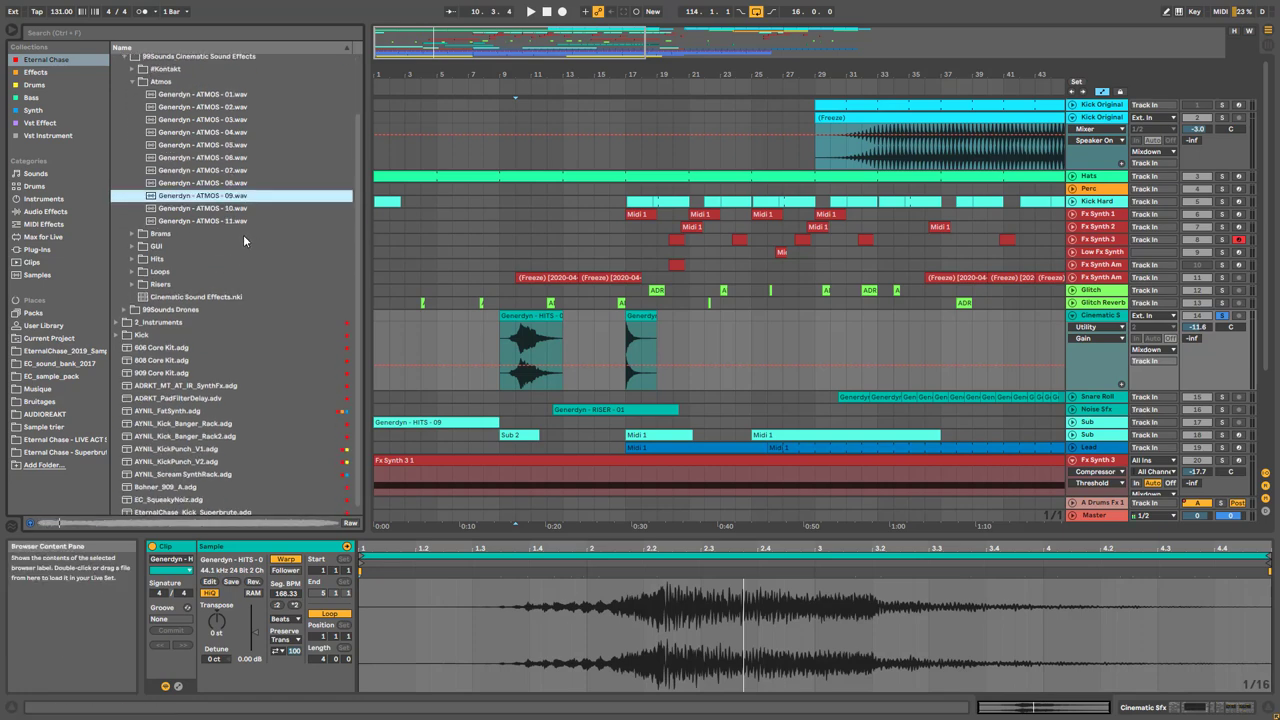
scroll(1136, 456, "down", 4)
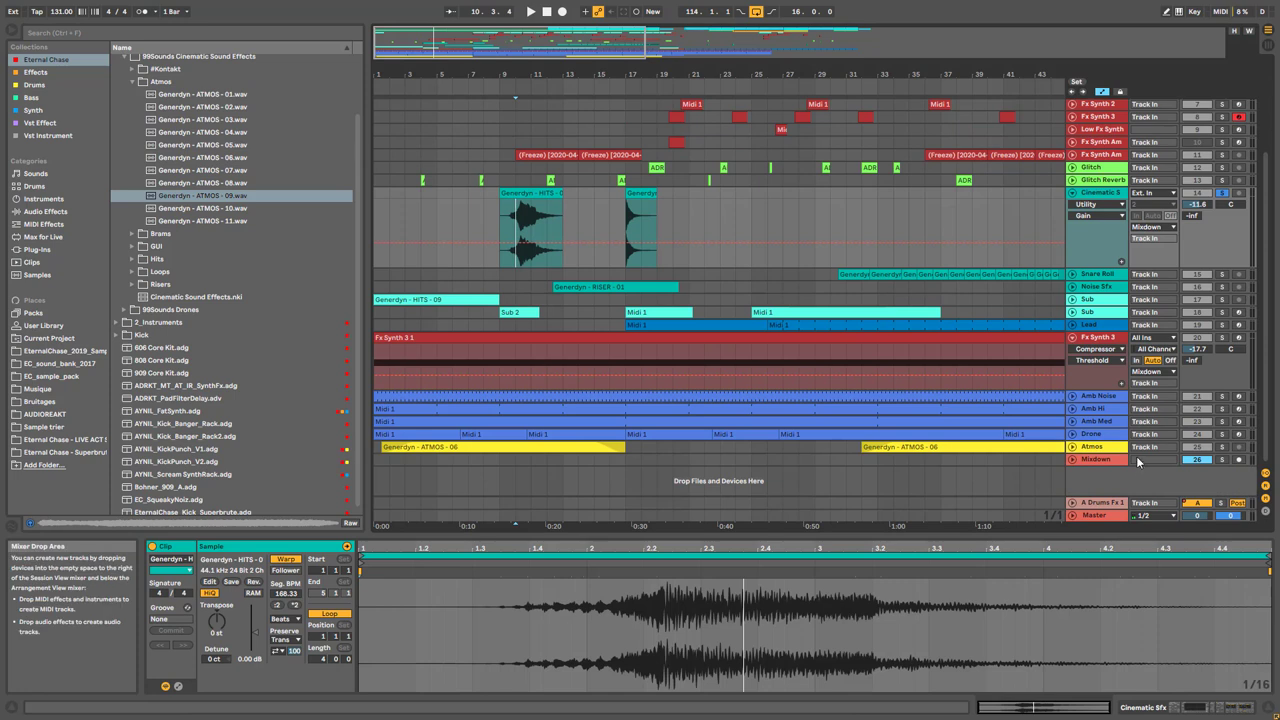
left_click(1075, 449)
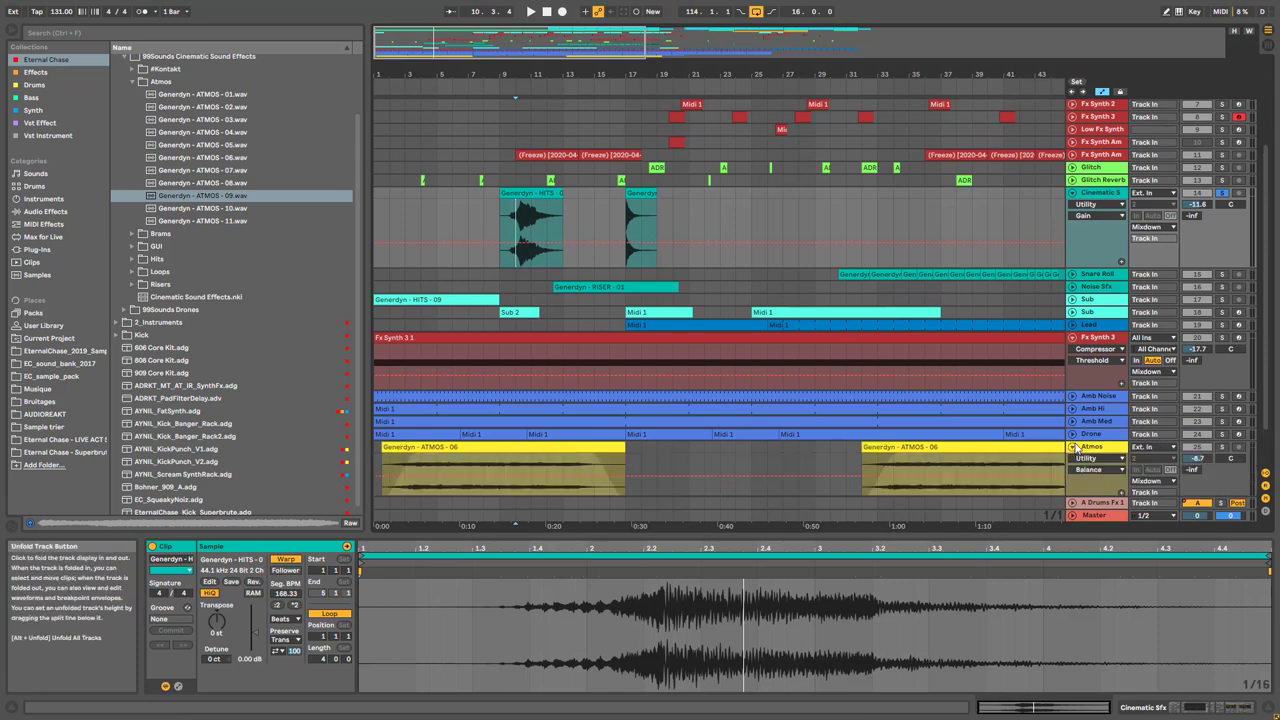
Open the Hits folder of the 99Sounds Cinematic Sound Effects and preview Generdyn HITS - 01 through 03
left_click(157, 258)
left_click(215, 200)
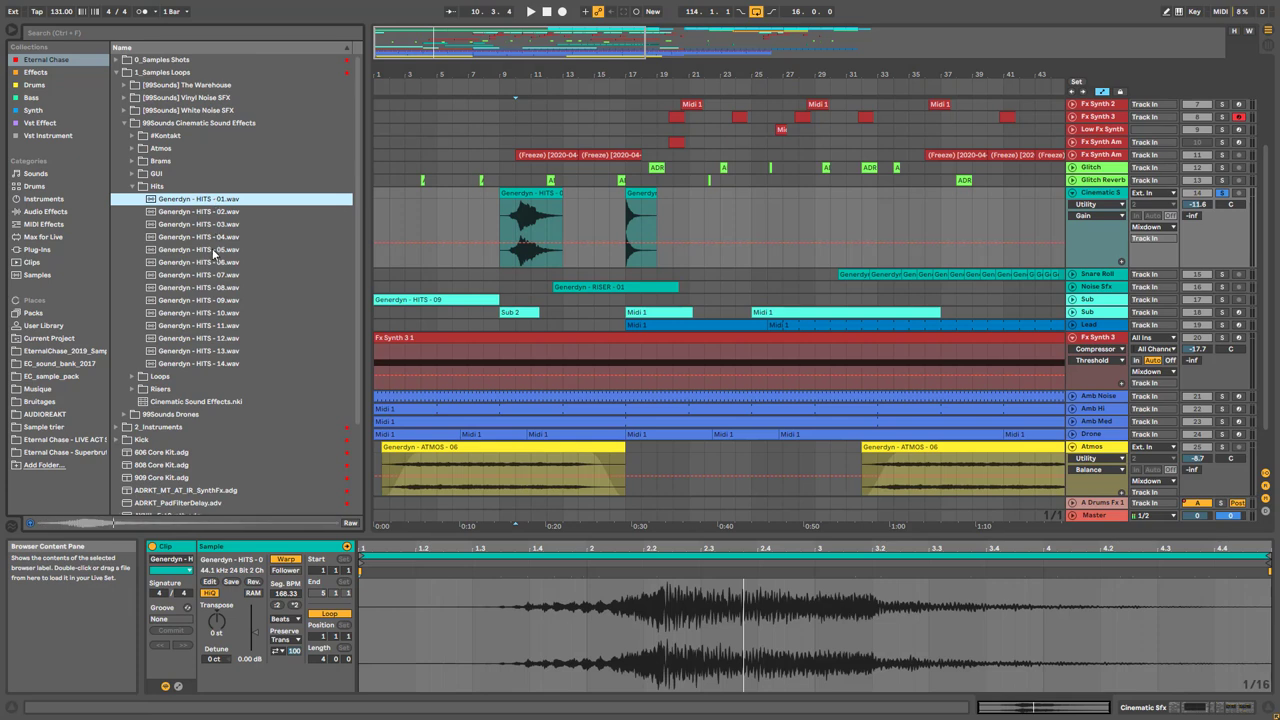
key("Down")
key("Down")
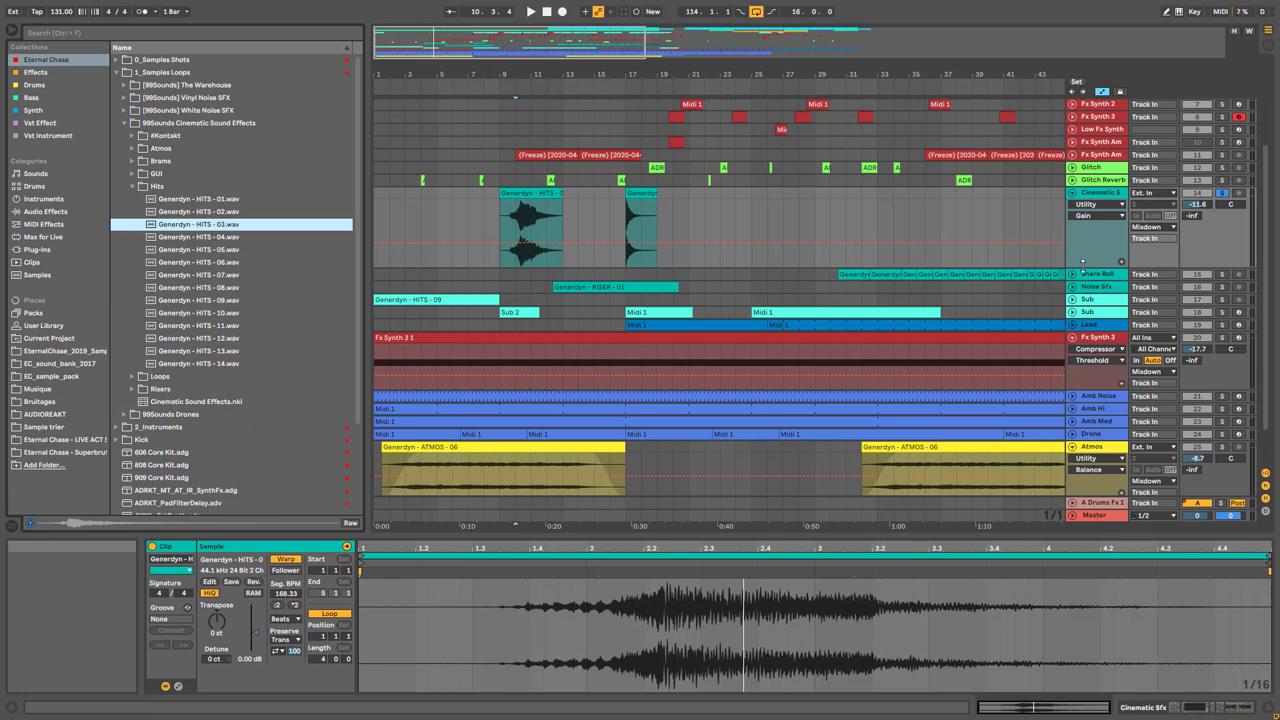
Unfold the Snare Roll track 15 around bars 29 to 43 and preview the Generdyn HITS - 13 and HITS - 11 samples
left_click(1072, 276)
left_click_drag(481, 50, 553, 88)
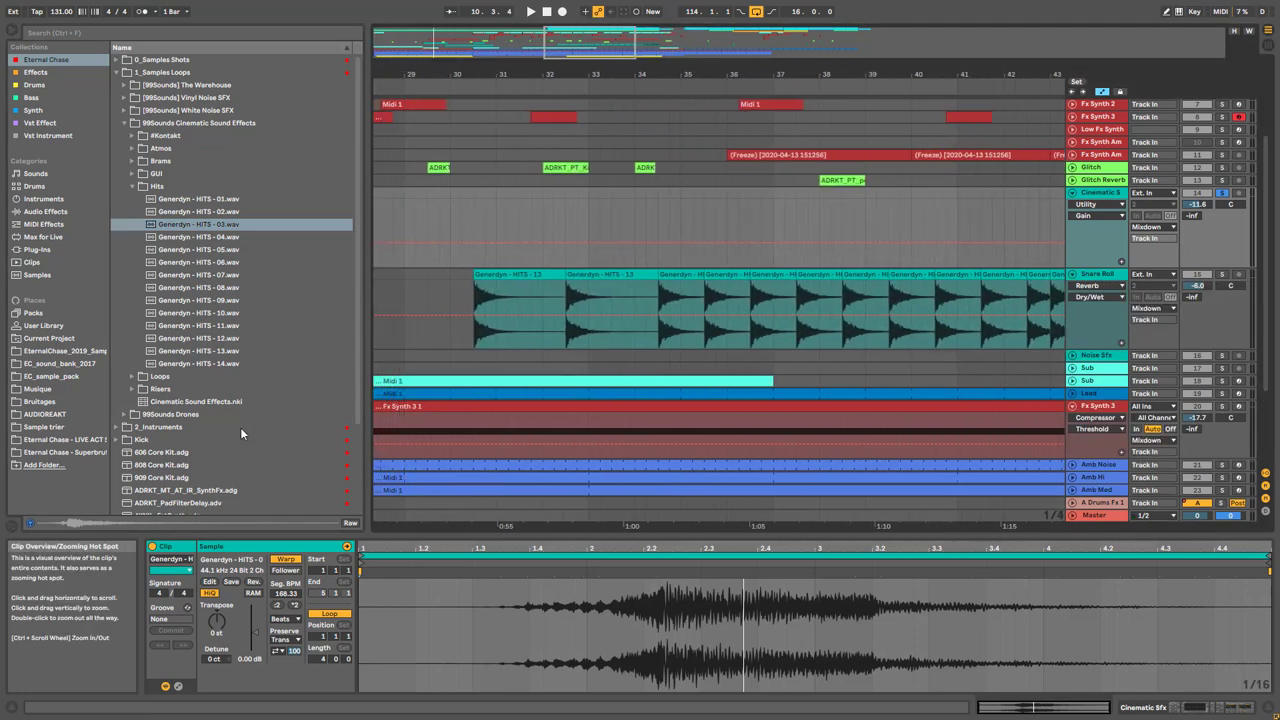
left_click(190, 352)
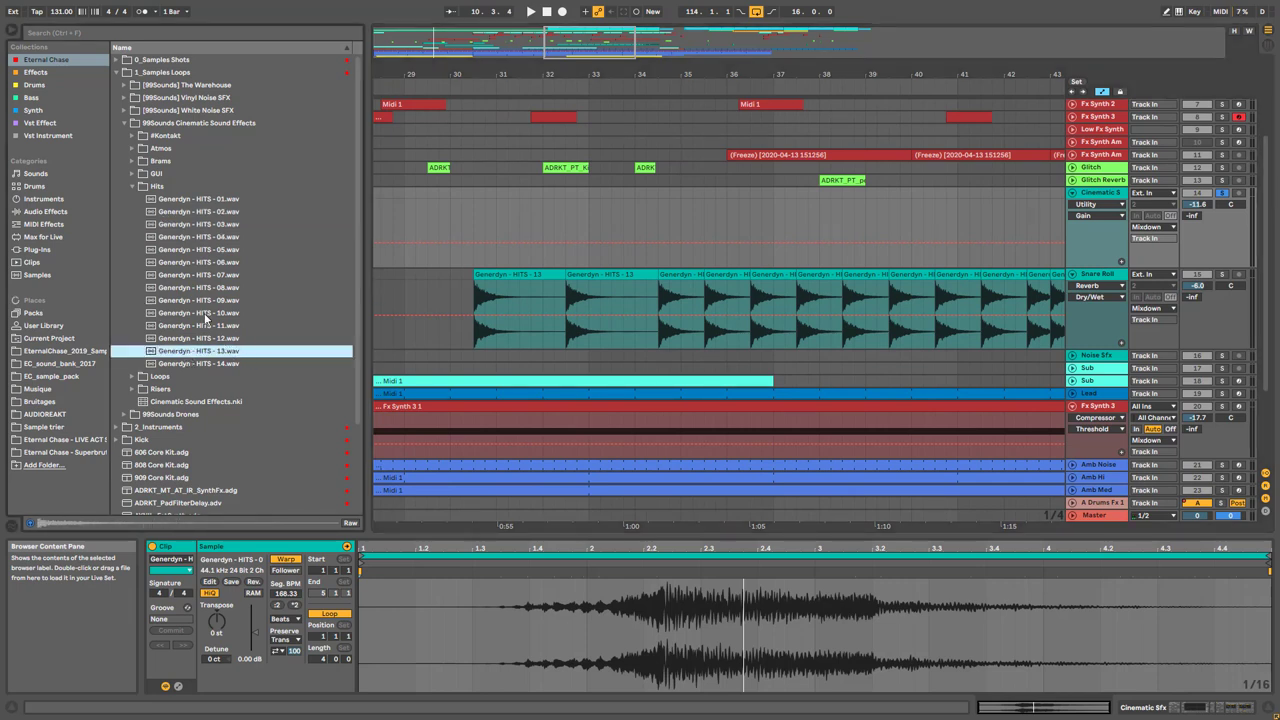
left_click(201, 326)
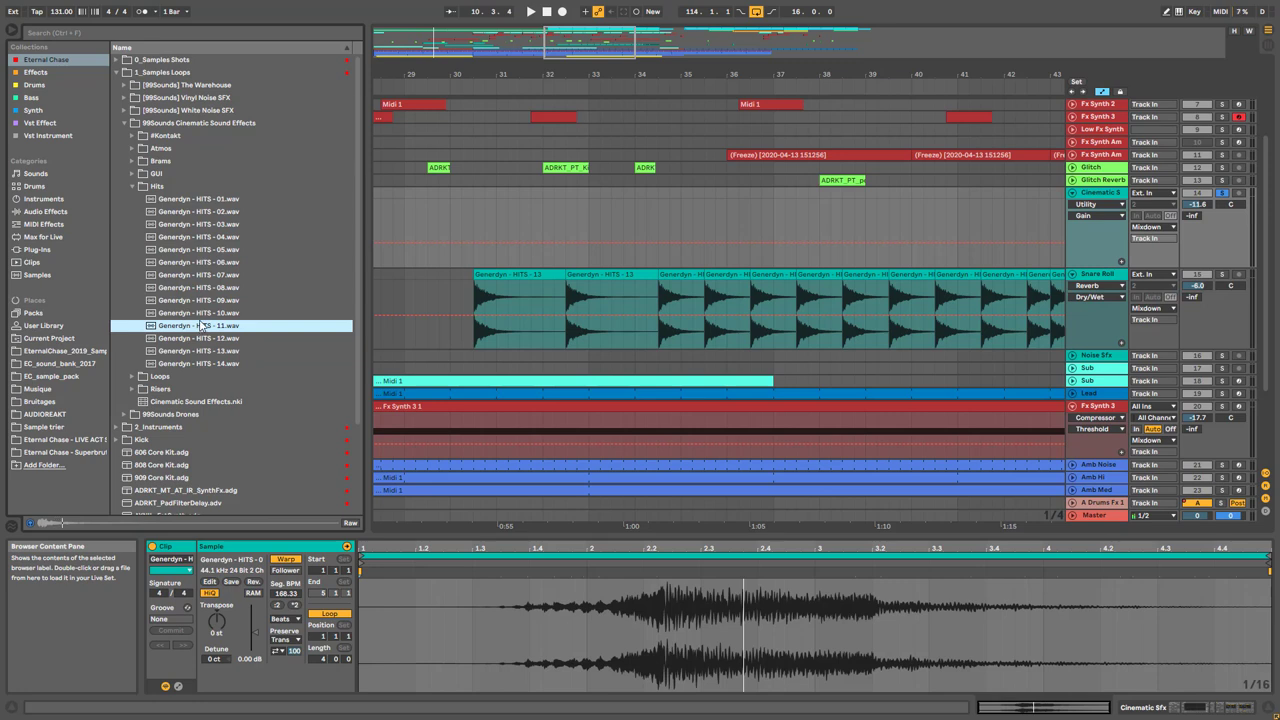
Audition the Generdyn HITS - 10 and HITS - 09 samples in the Hits folder
left_click(204, 313)
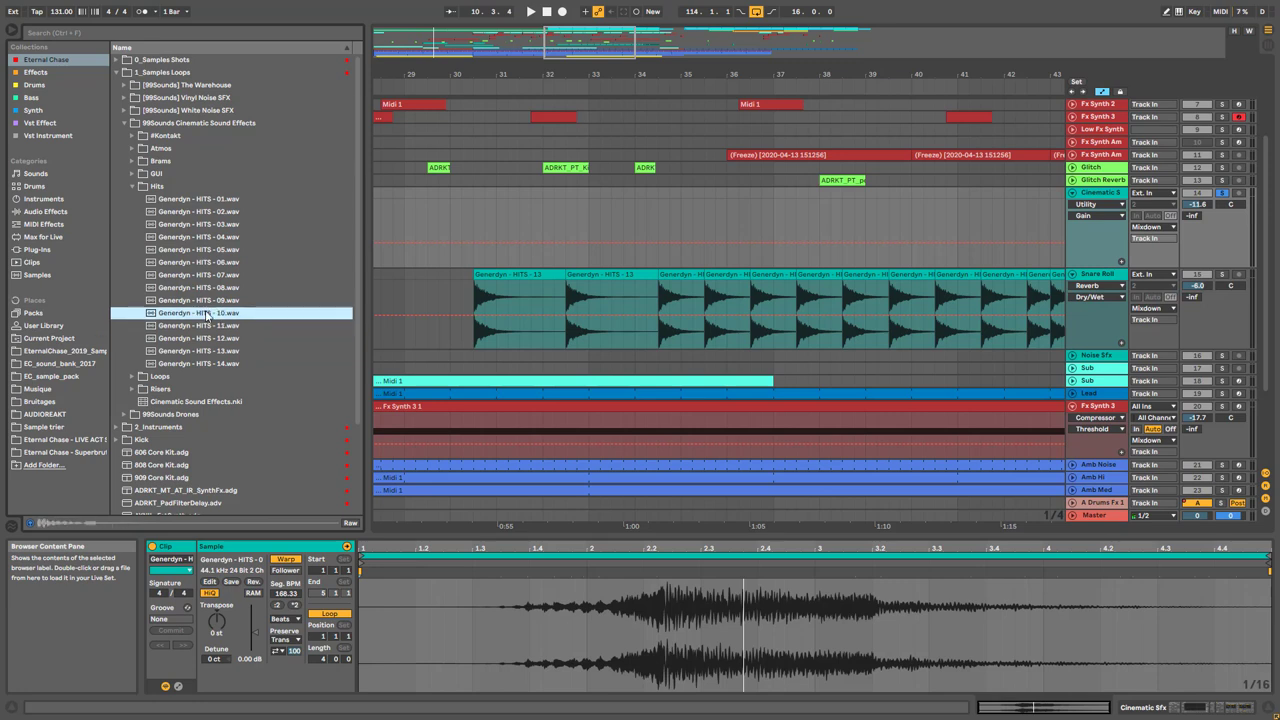
left_click(210, 300)
left_click_drag(618, 56, 406, 435)
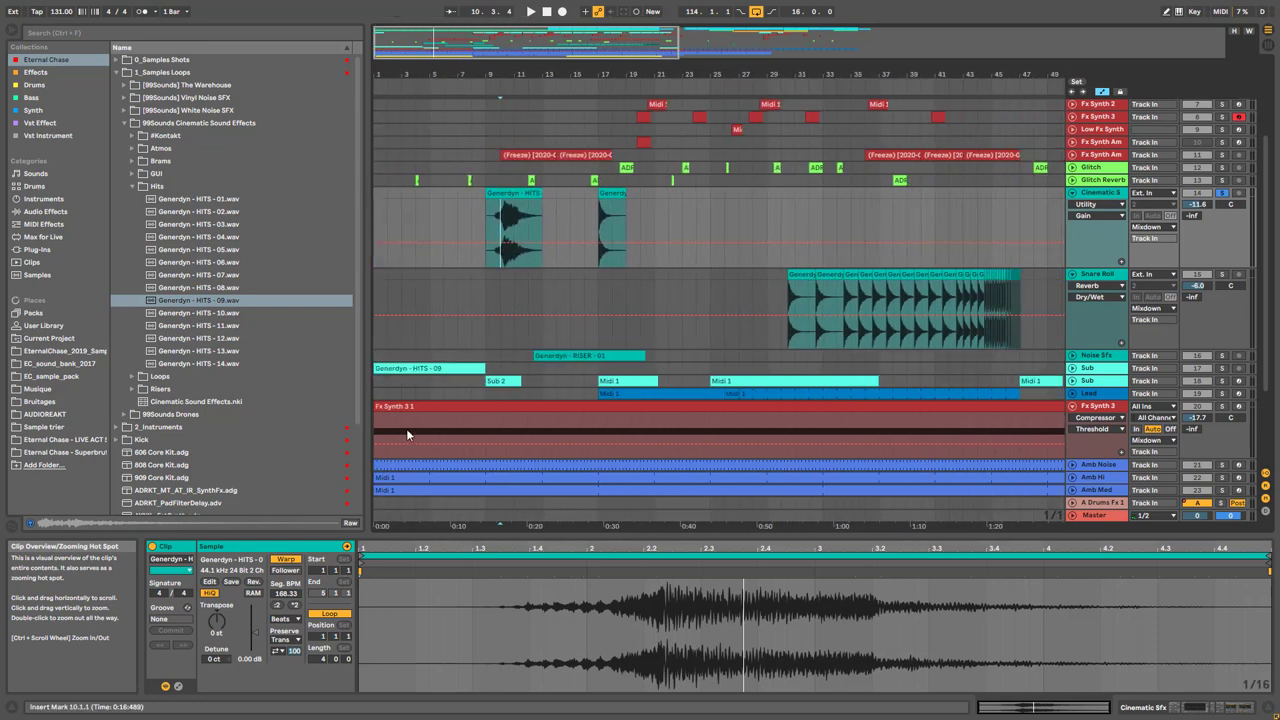
left_click(192, 302)
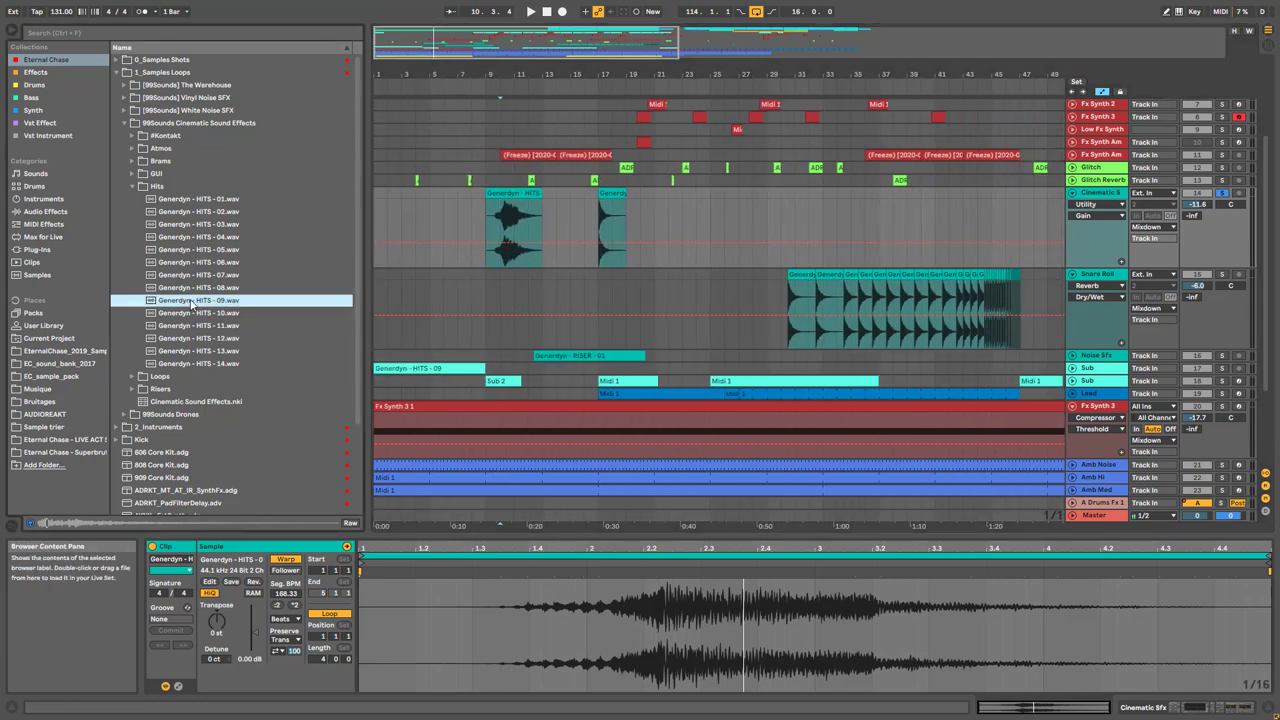
Unfold the Sub track holding the HITS - 09 clip and play that clip from bar 1
left_click(1072, 368)
left_click(380, 369)
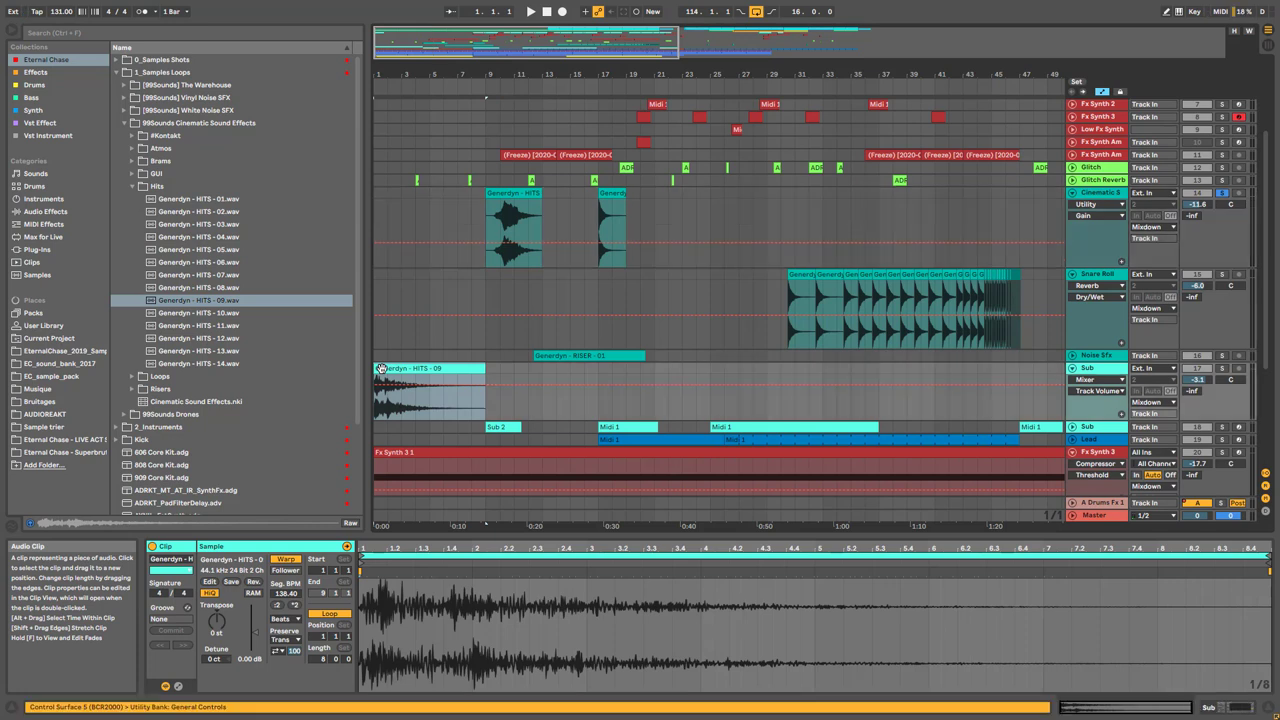
key("space")
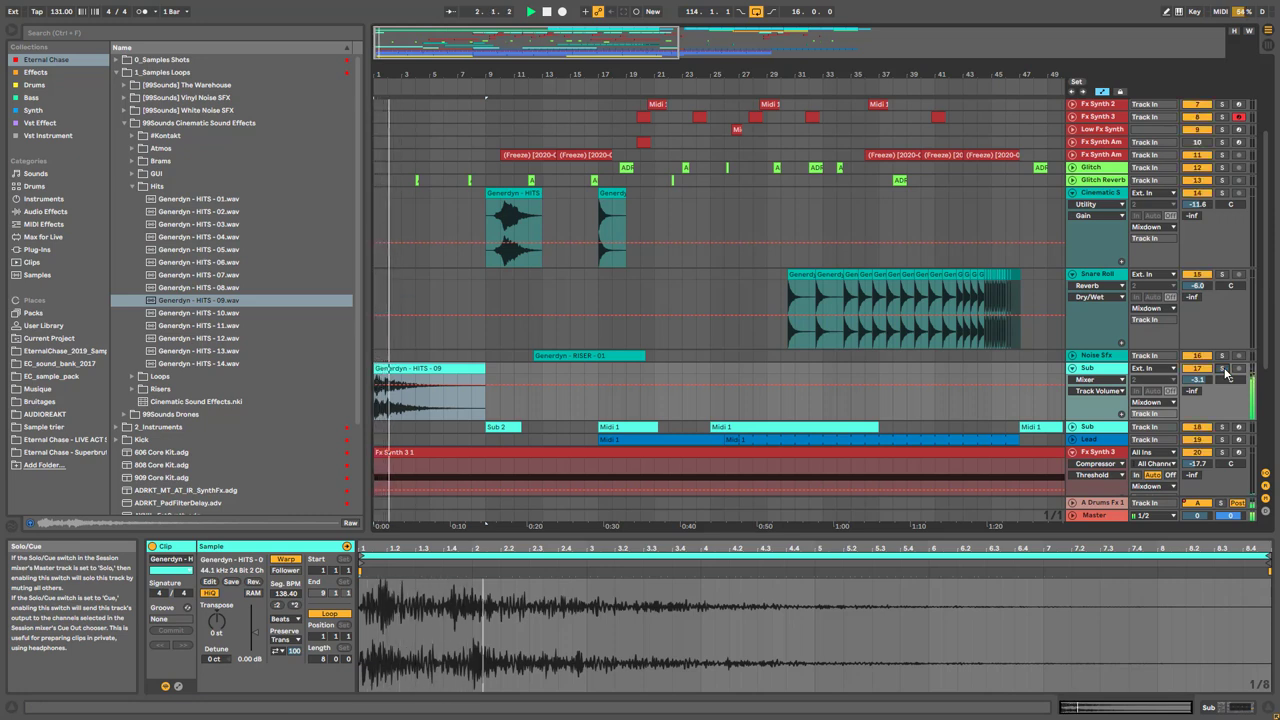
Open the Brams folder and audition the Generdyn BRAMS samples 01 to 04
left_click(132, 160)
key("Down")
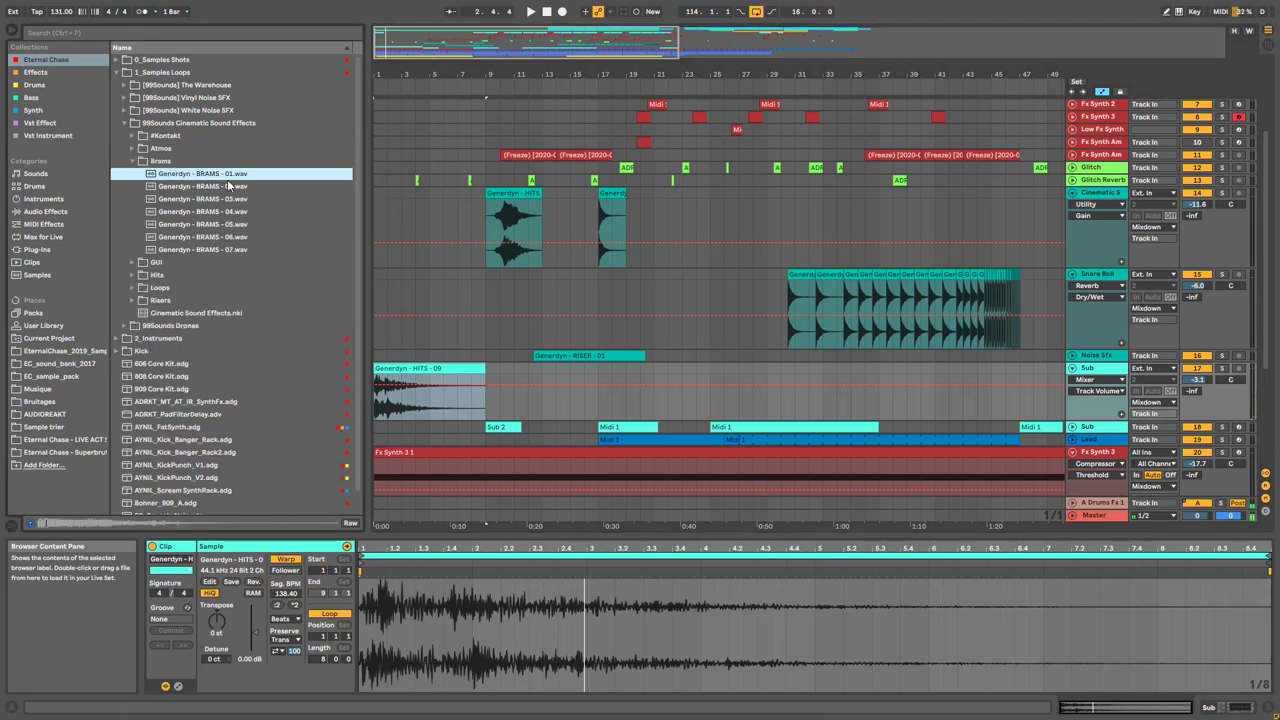
left_click(228, 186)
key("Down")
key("Down")
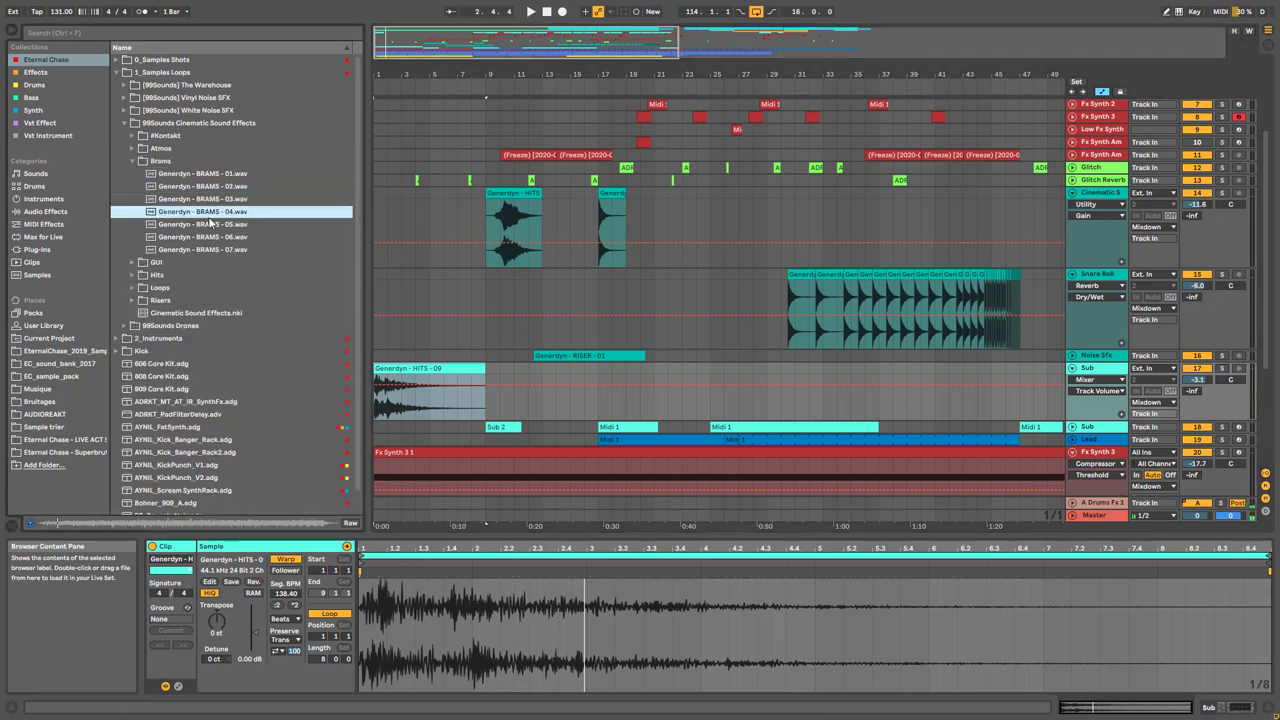
key("Up")
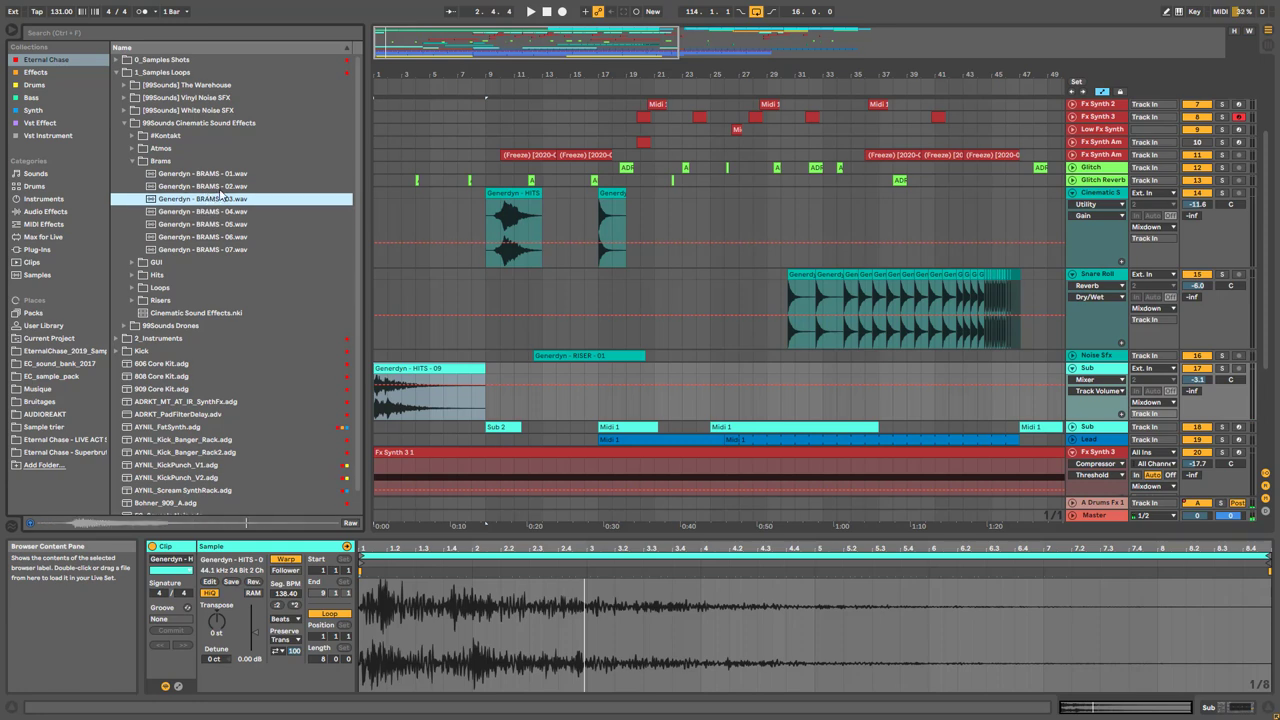
Collapse the Brams folder and look briefly into the Risers folder of 99Sounds Cinematic Sound Effects
left_click(129, 161)
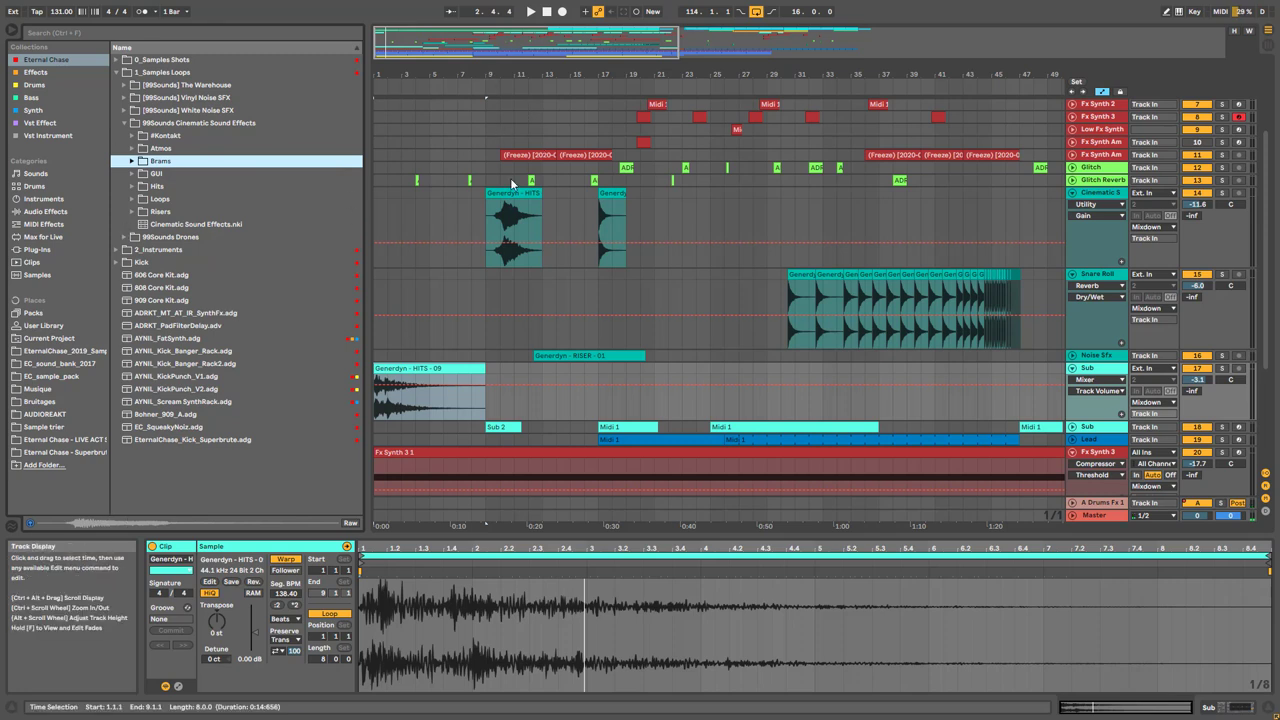
key("Down")
key("Down")
key("Down")
key("Down")
key("Right")
key("Left")
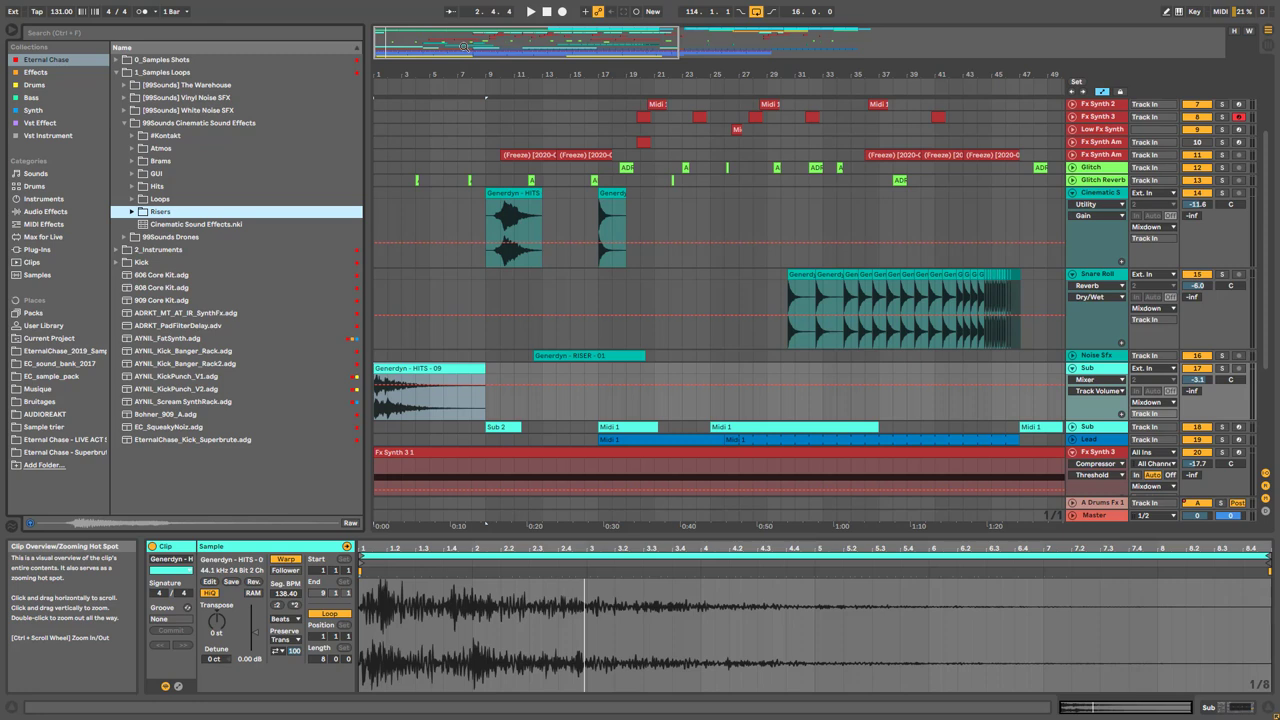
View the waveforms of the HITS - 13 clip and the Noise Sfx track's RISER - 01 clip, and play from bar 9
left_click_drag(463, 47, 474, 35)
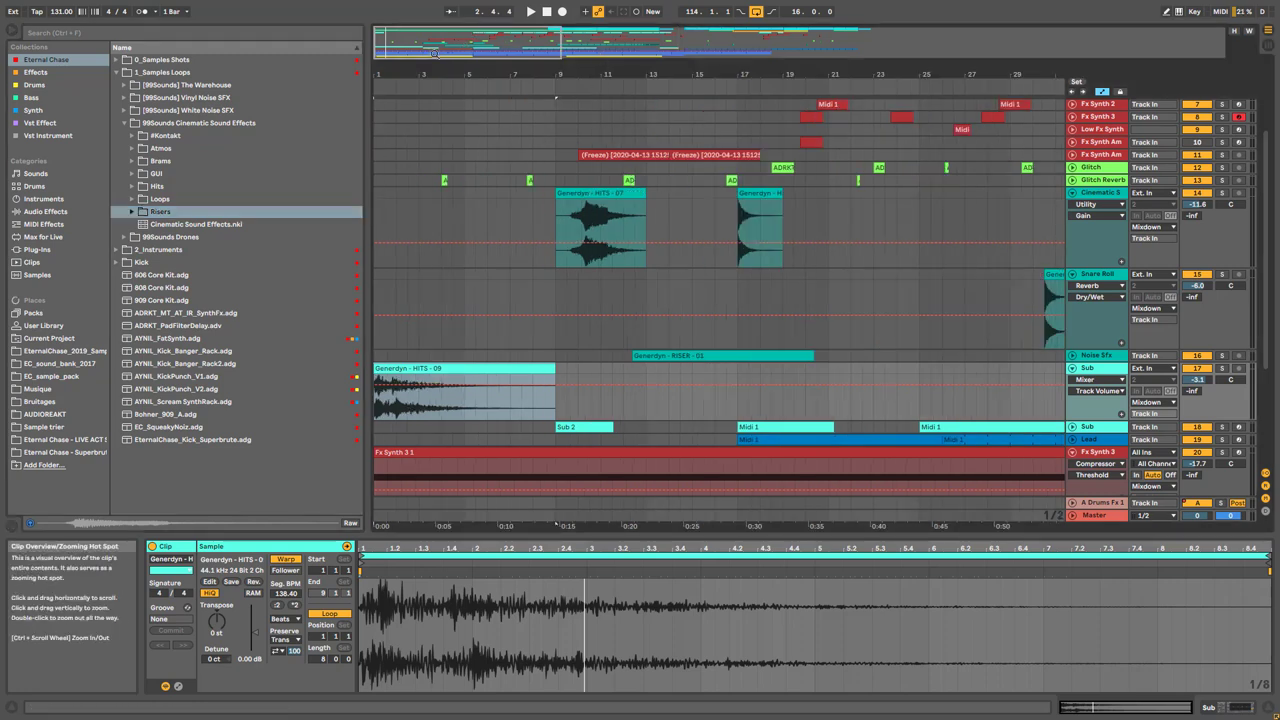
left_click(743, 208)
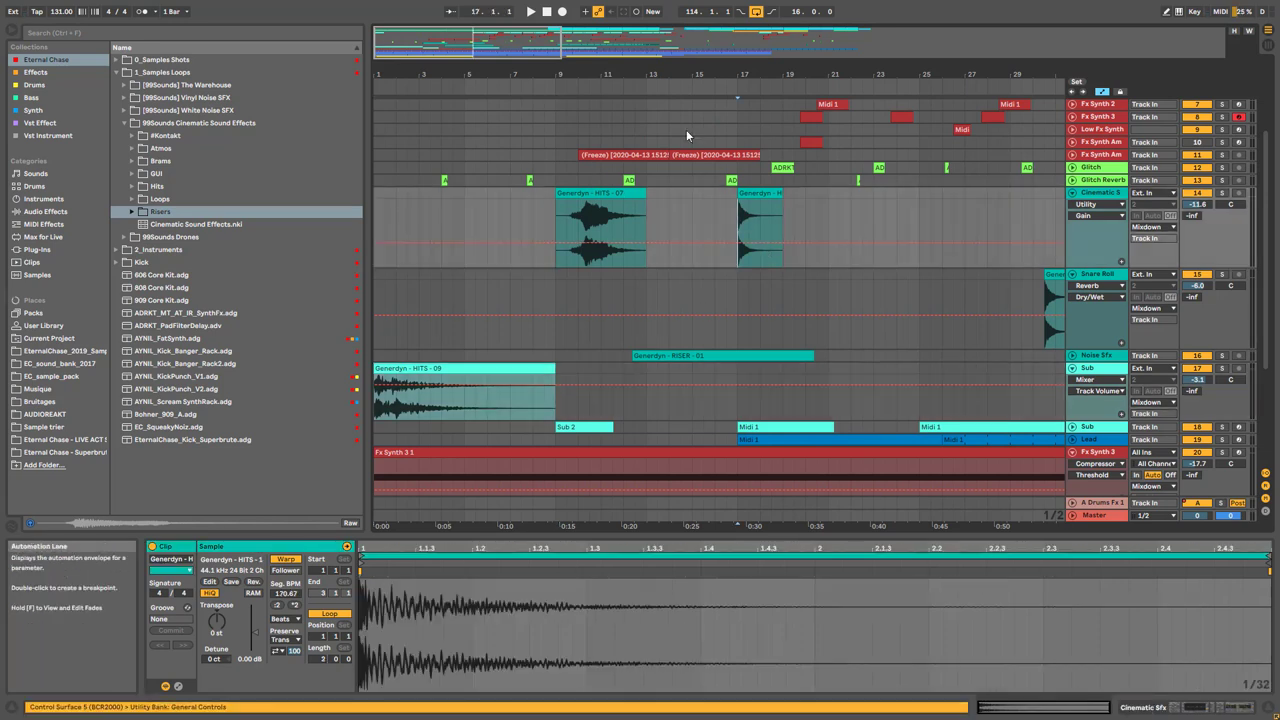
left_click(1072, 355)
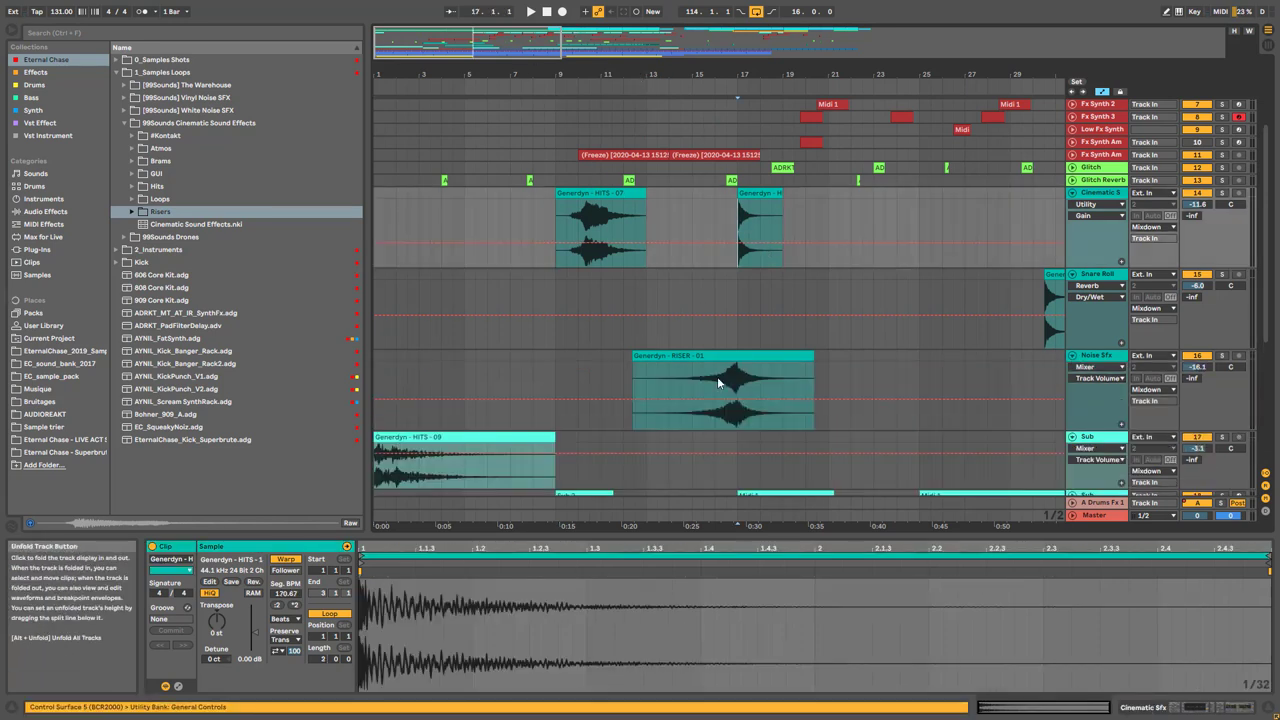
left_click(656, 386)
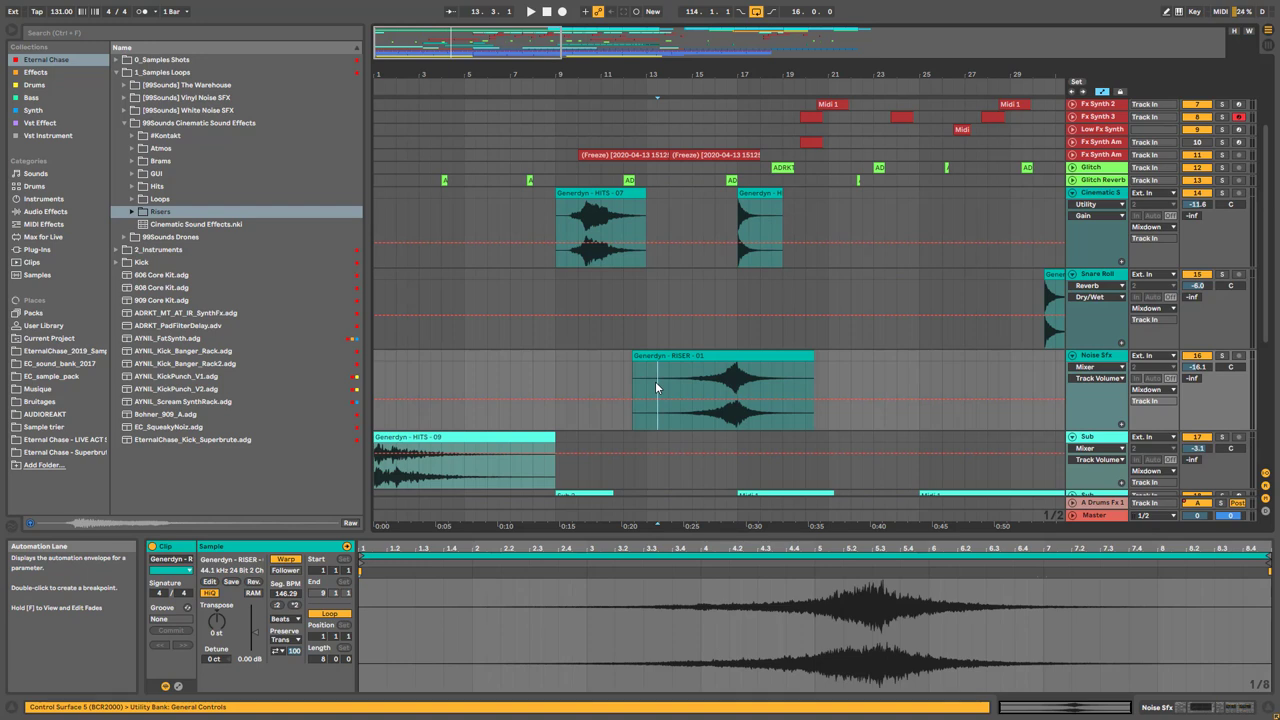
left_click(558, 384)
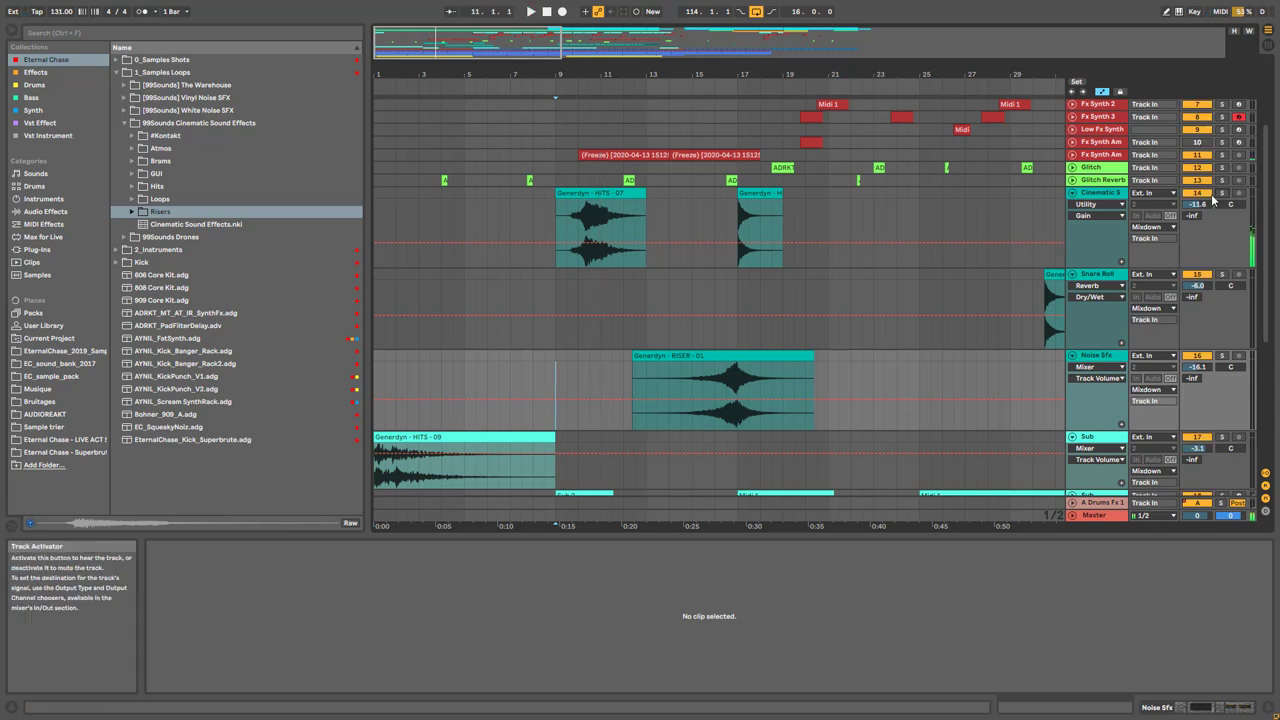
Solo the Cinematic Sfx track and display its Redux Device On automation
left_click(1113, 193)
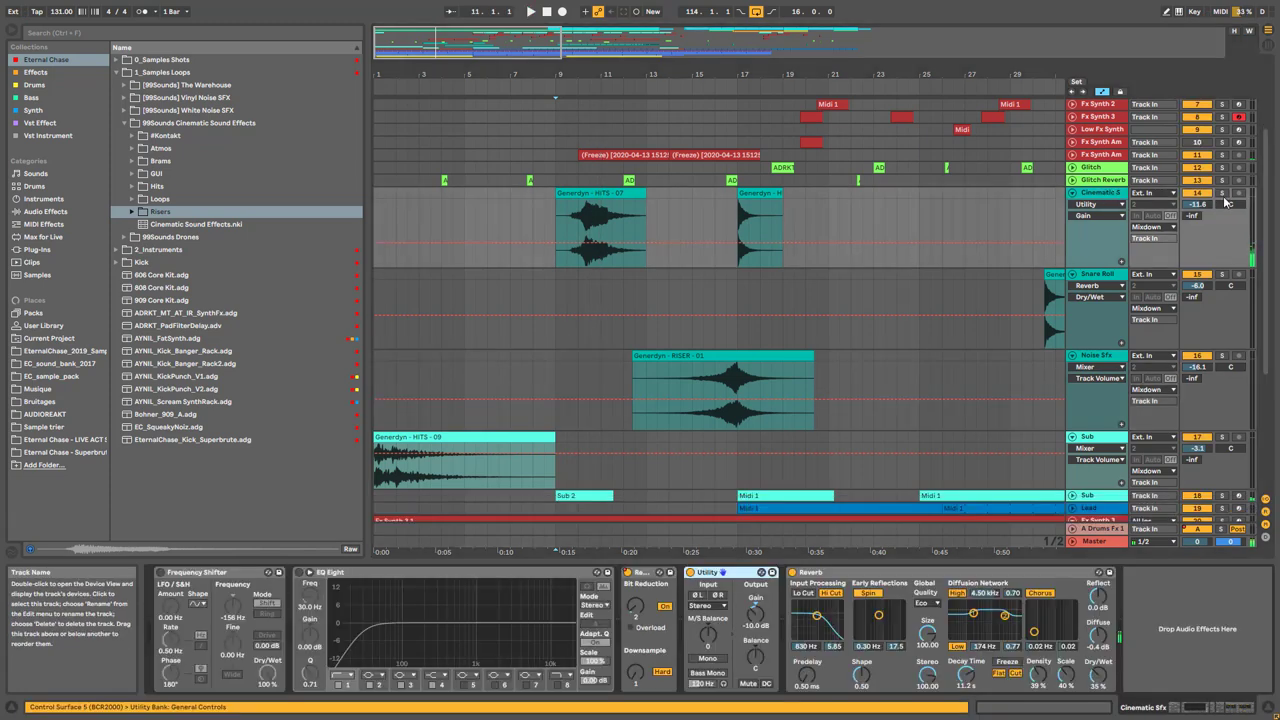
left_click(1223, 193)
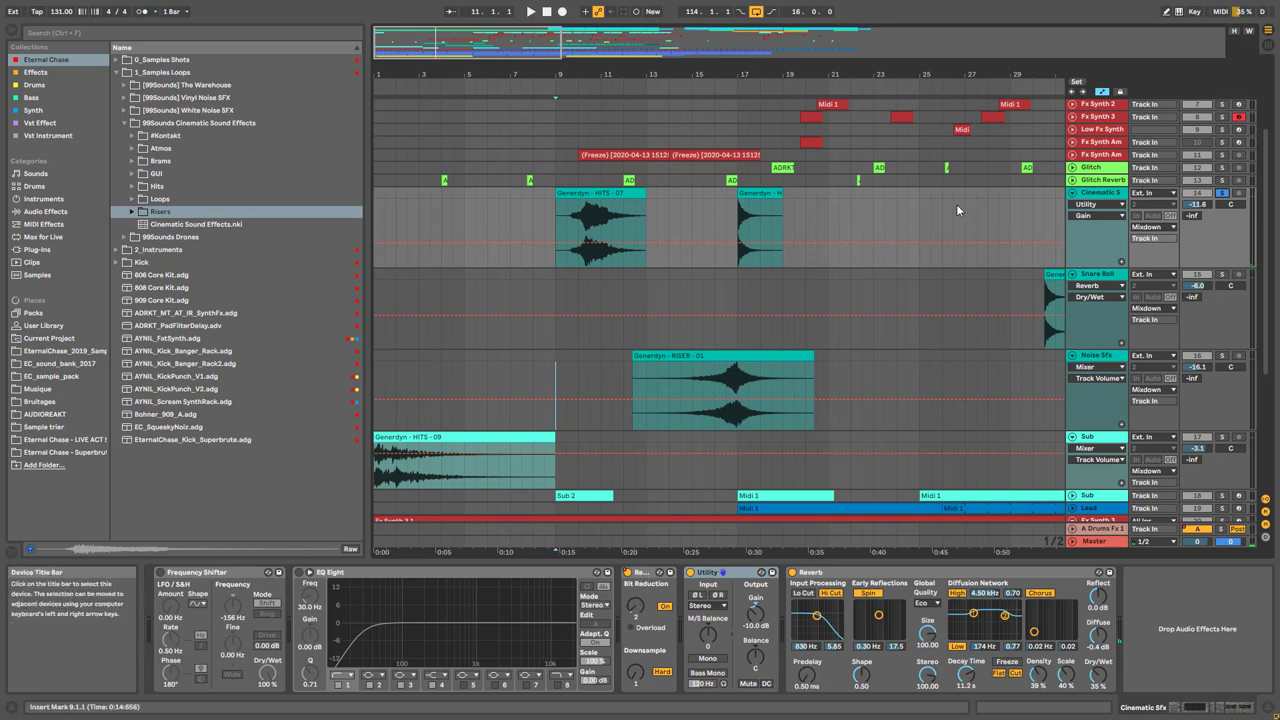
left_click(1108, 205)
left_click(1090, 250)
Zoom in on the HITS - 07 clip and play it from about bar 9 with its Redux automation
left_click_drag(524, 47, 470, 160)
left_click(503, 259)
key("space")
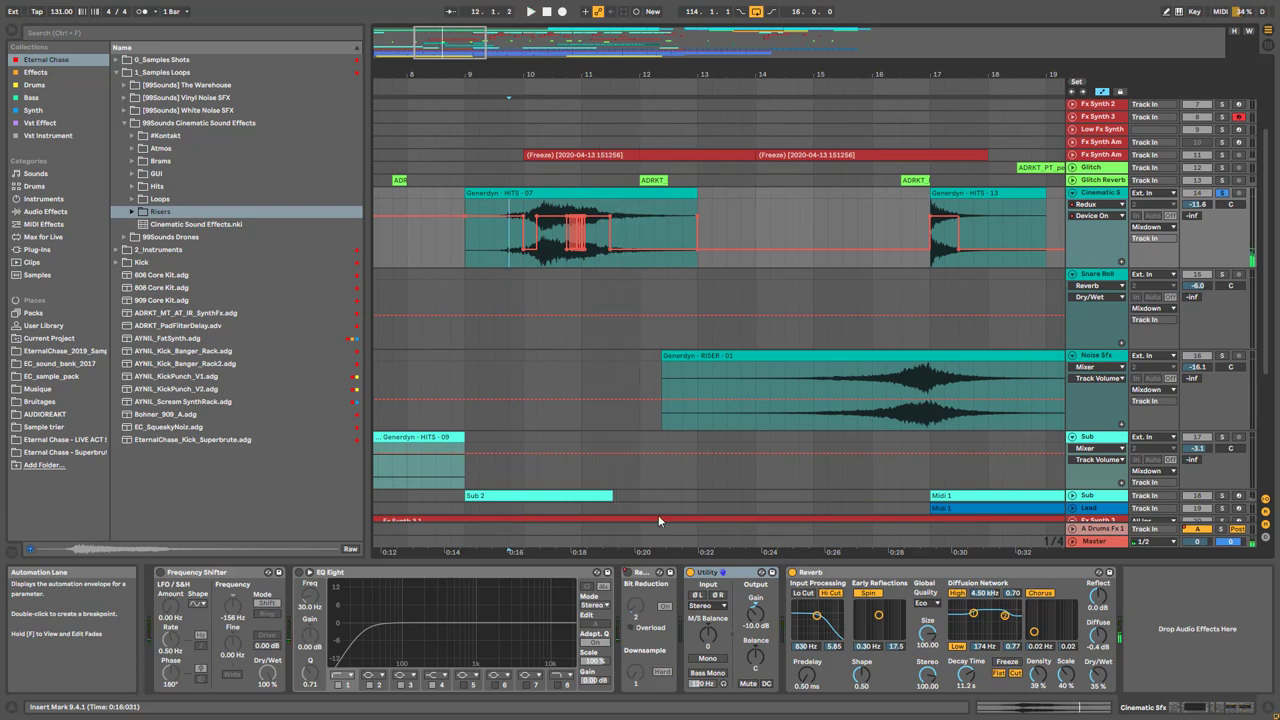
key("space")
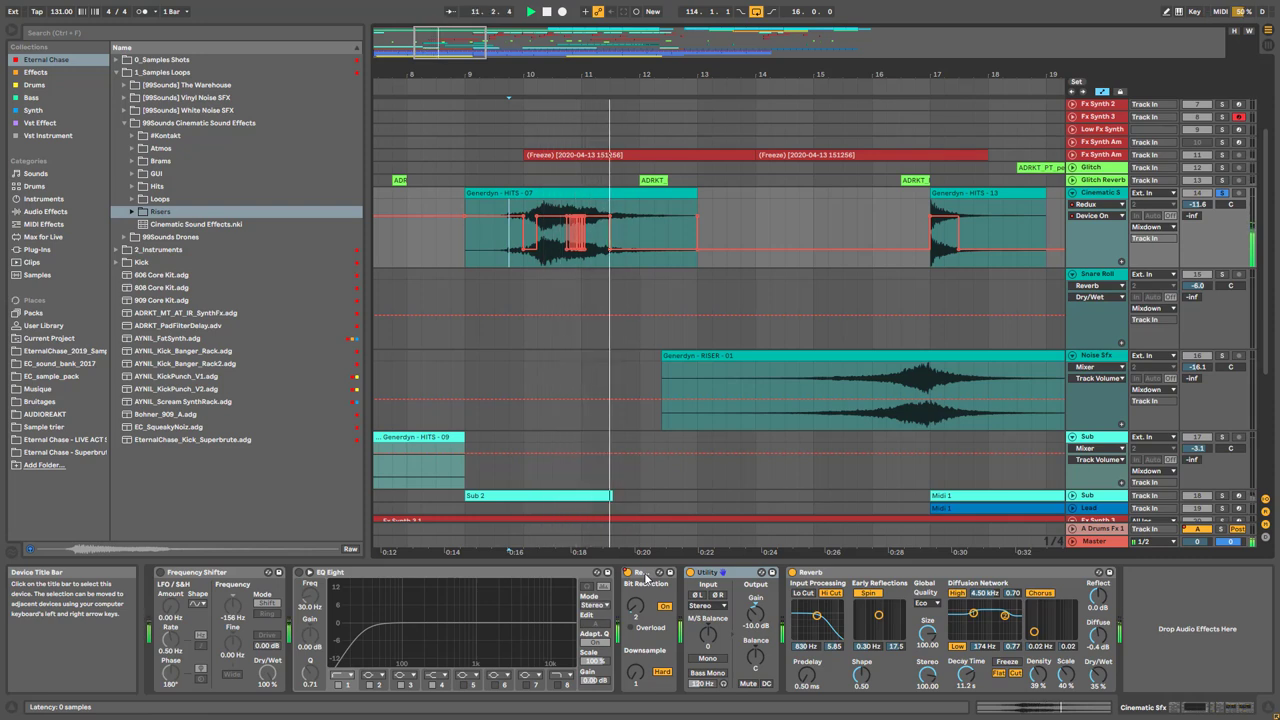
Try deleting Redux from the Cinematic Sfx track to hear HITS - 07 without it, and undo the deletion
left_click(645, 577)
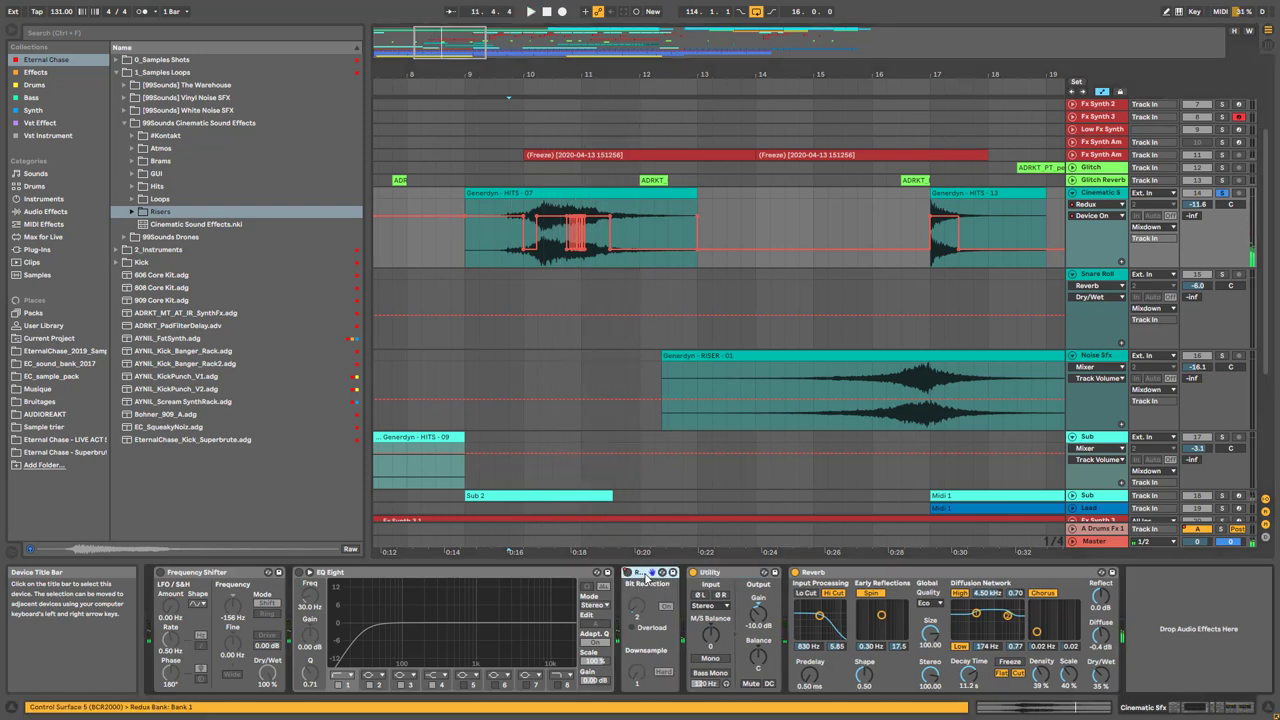
key("Delete")
left_click(492, 258)
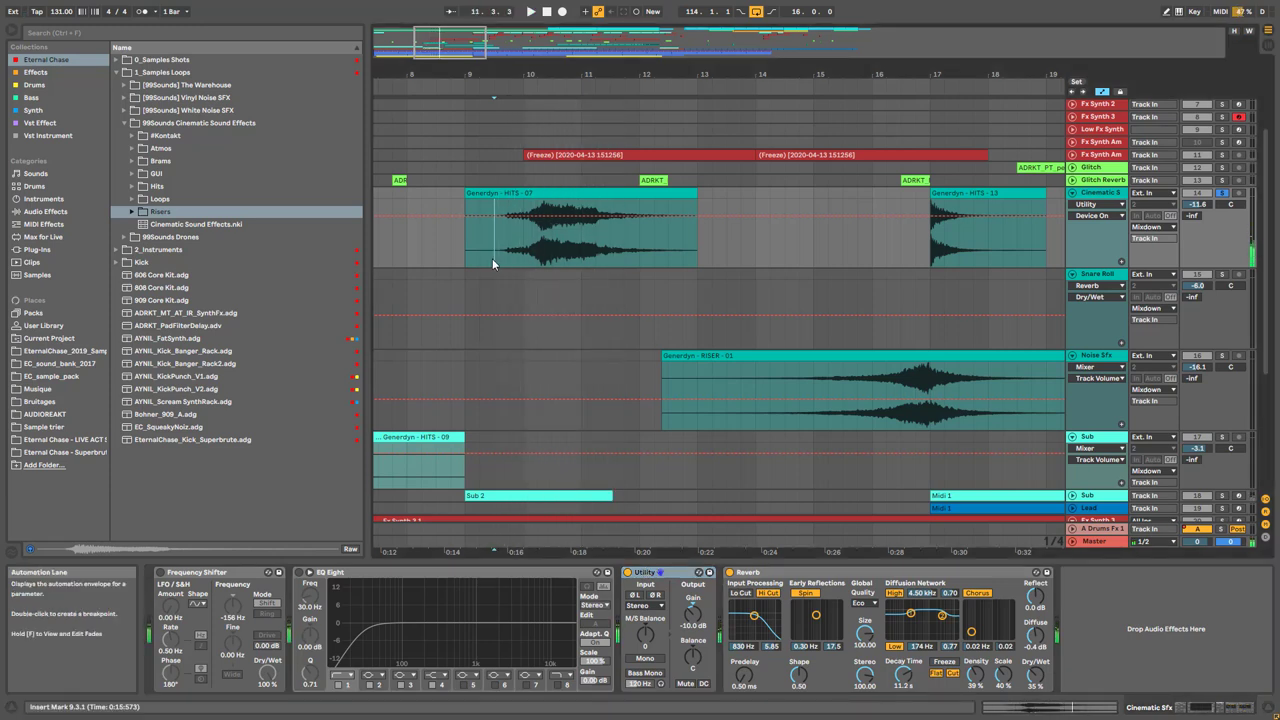
key("ctrl+z")
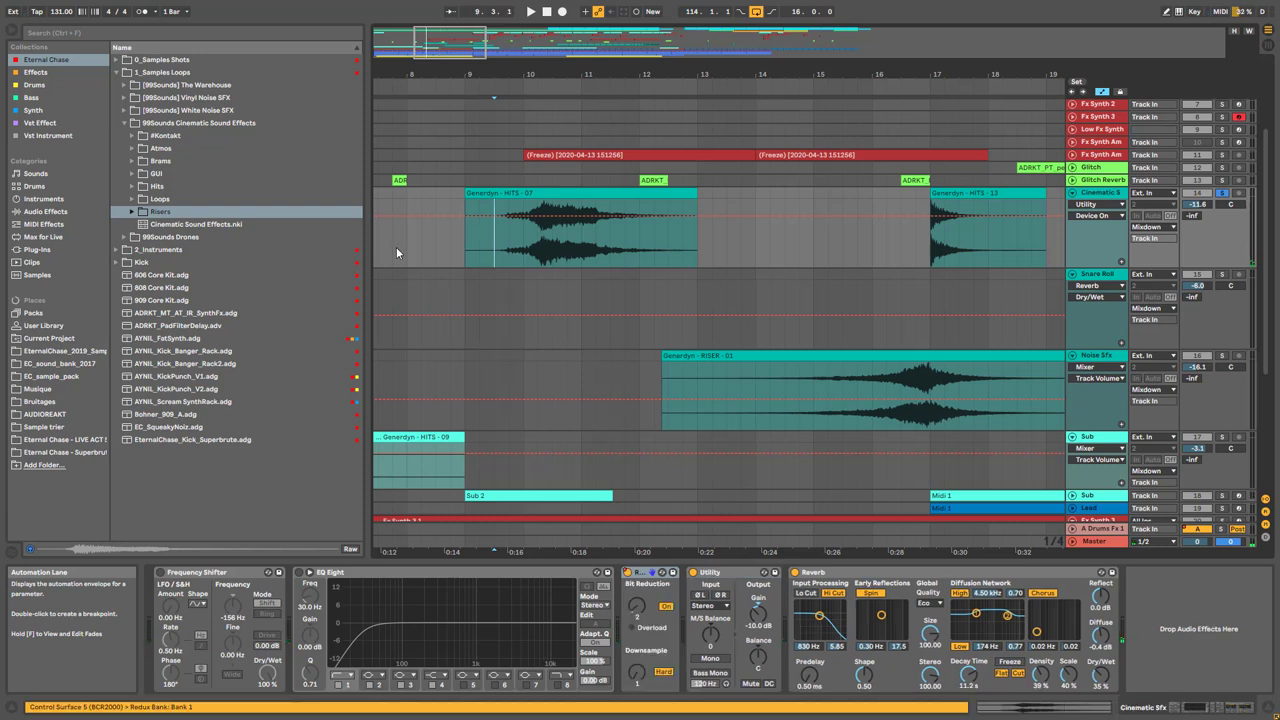
Play the HITS - 07 and HITS - 13 clips with Redux restored, and unsolo the Cinematic Sfx track
key("space")
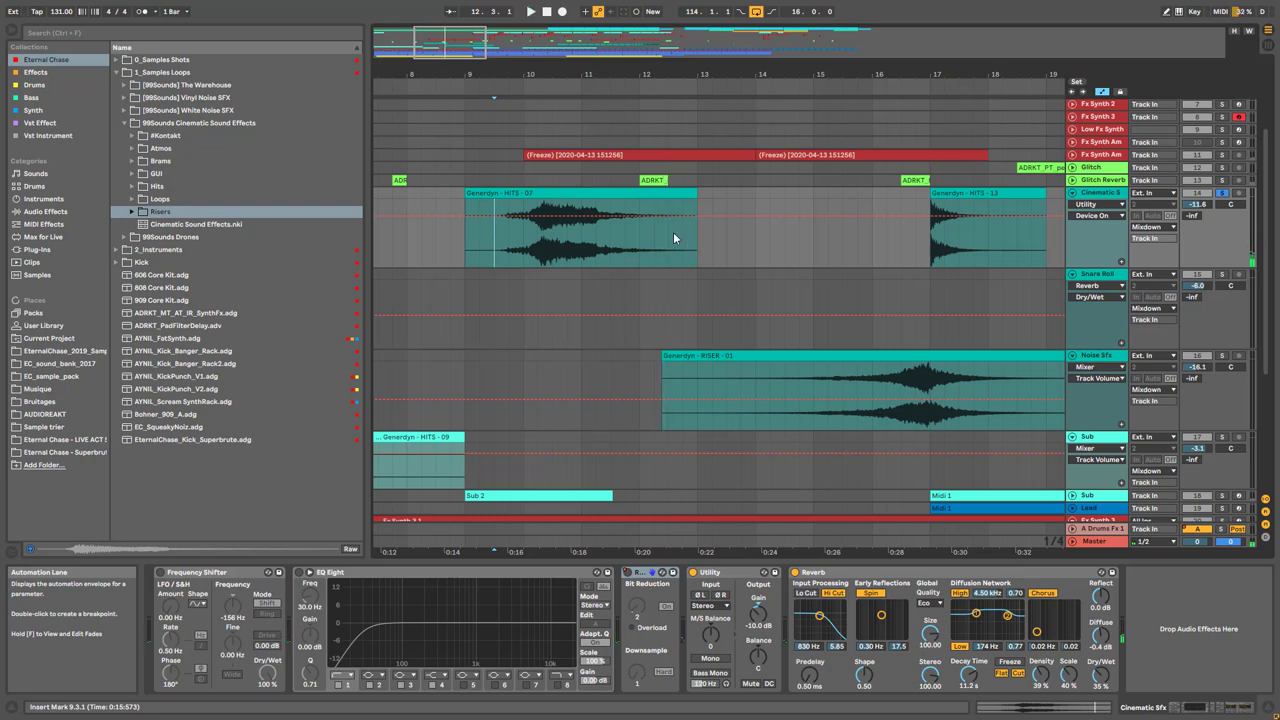
scroll(665, 222, "down", 5)
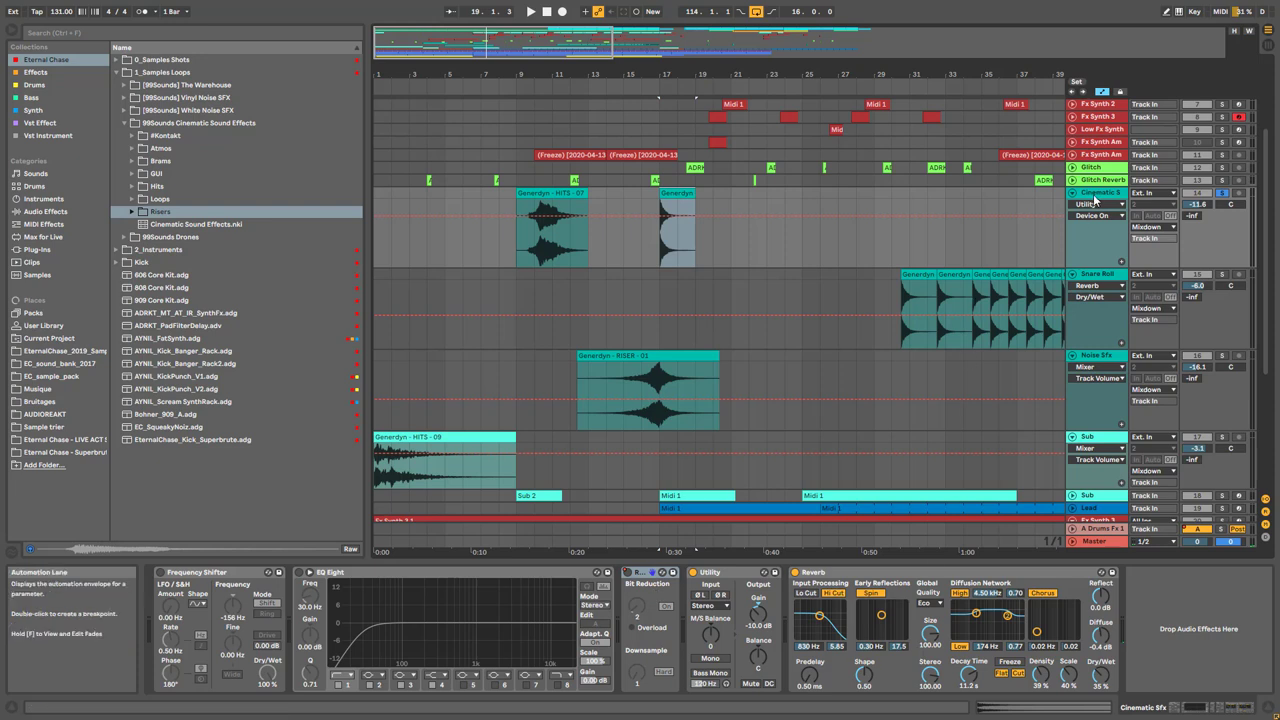
key("space")
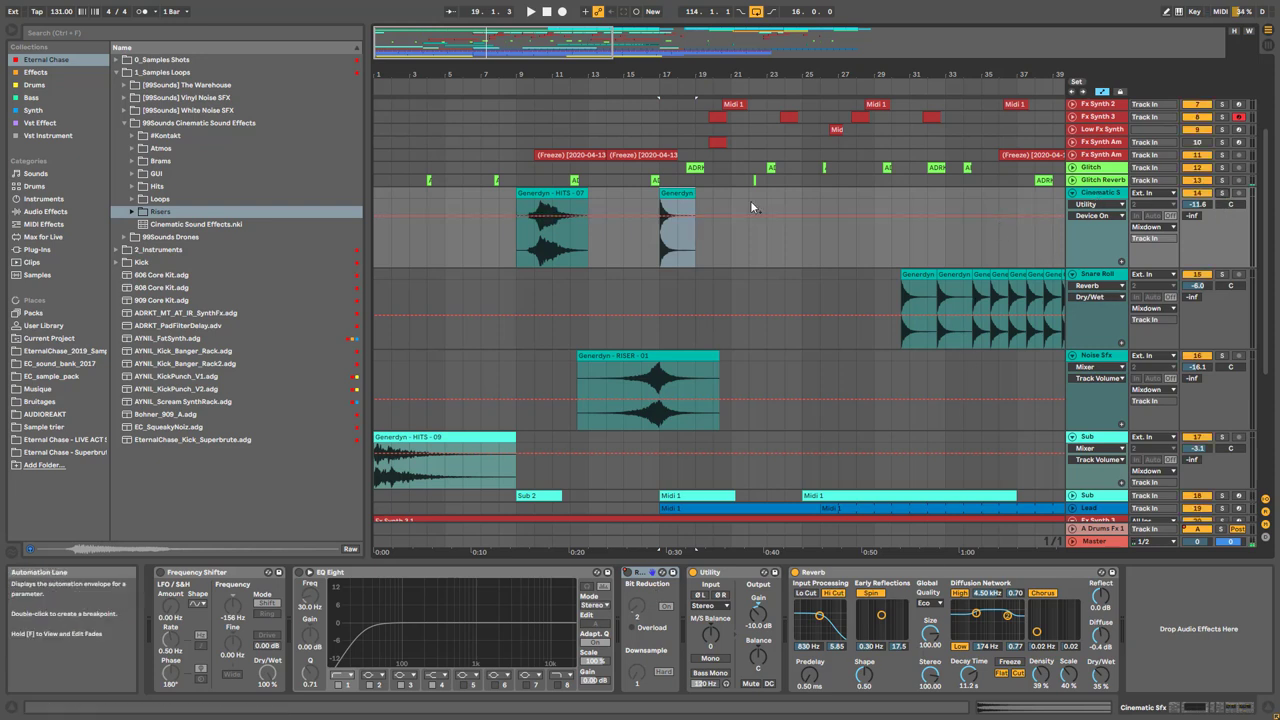
Listen to the RISER - 01 clip from bar 15, first with the Noise Sfx track soloed and again in the full mix
scroll(663, 377, "down", 3)
left_click(663, 377)
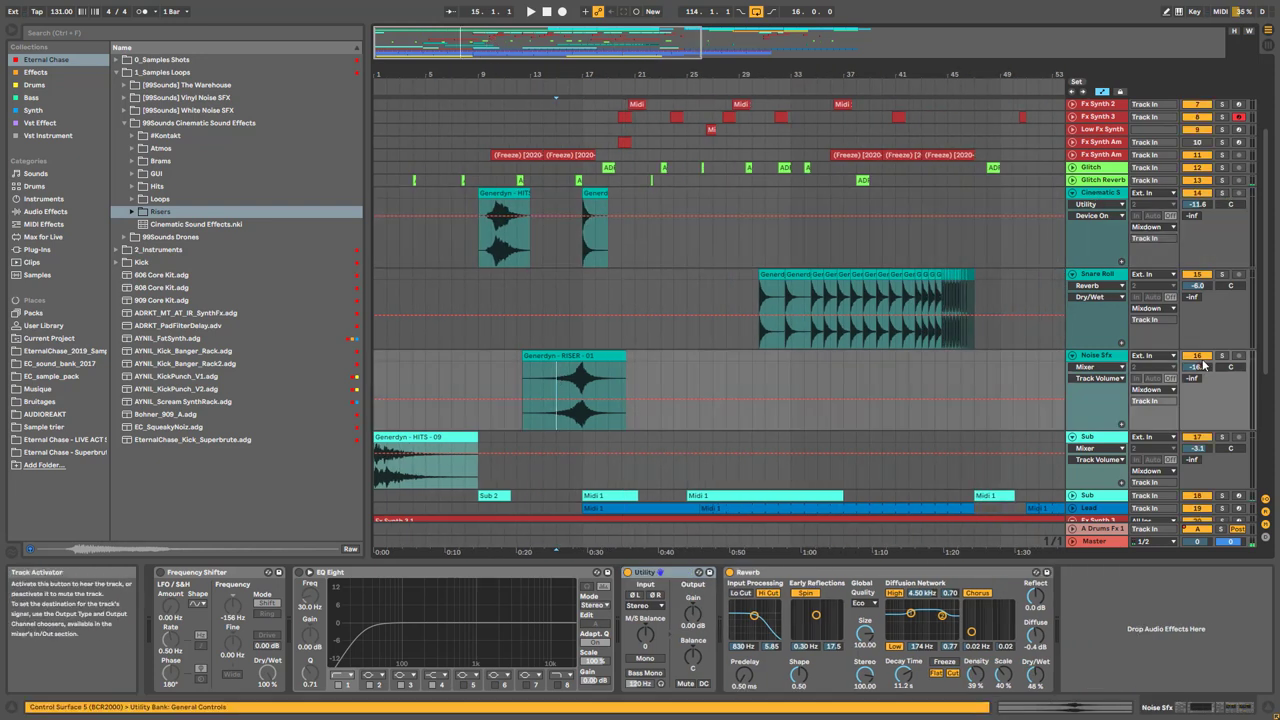
key("space")
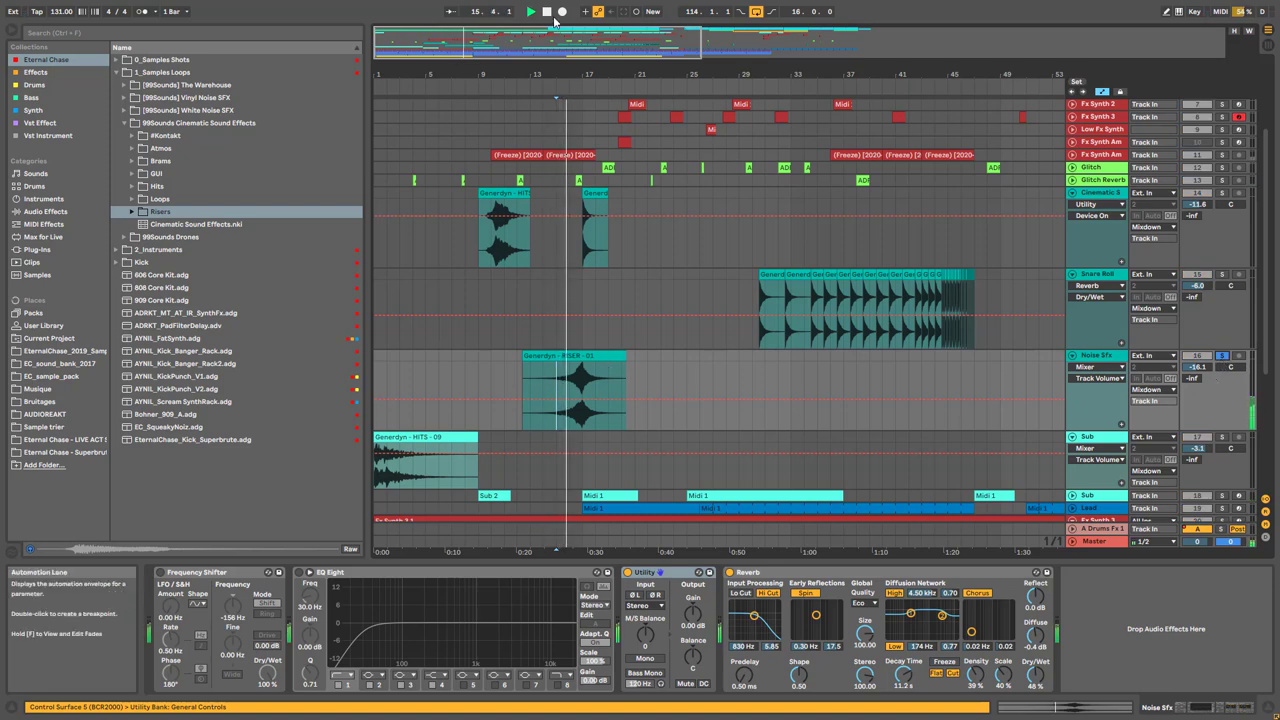
left_click_drag(470, 42, 462, 74)
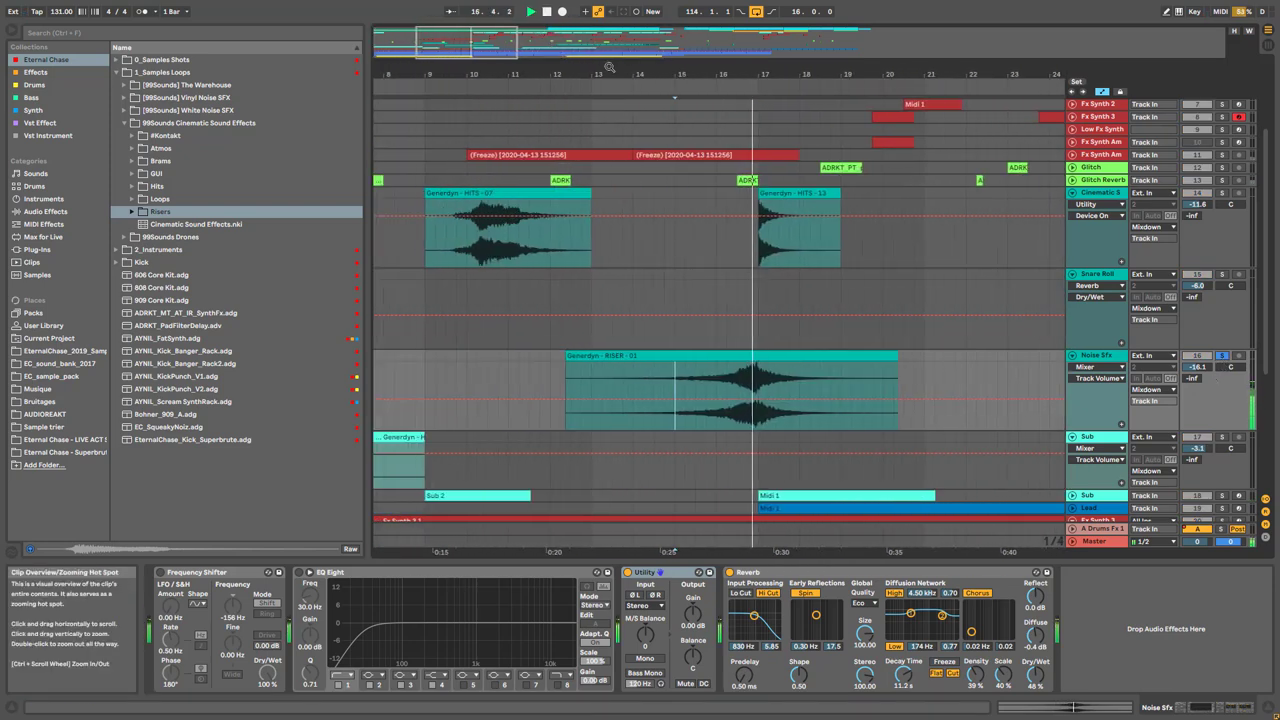
key("space")
key("space")
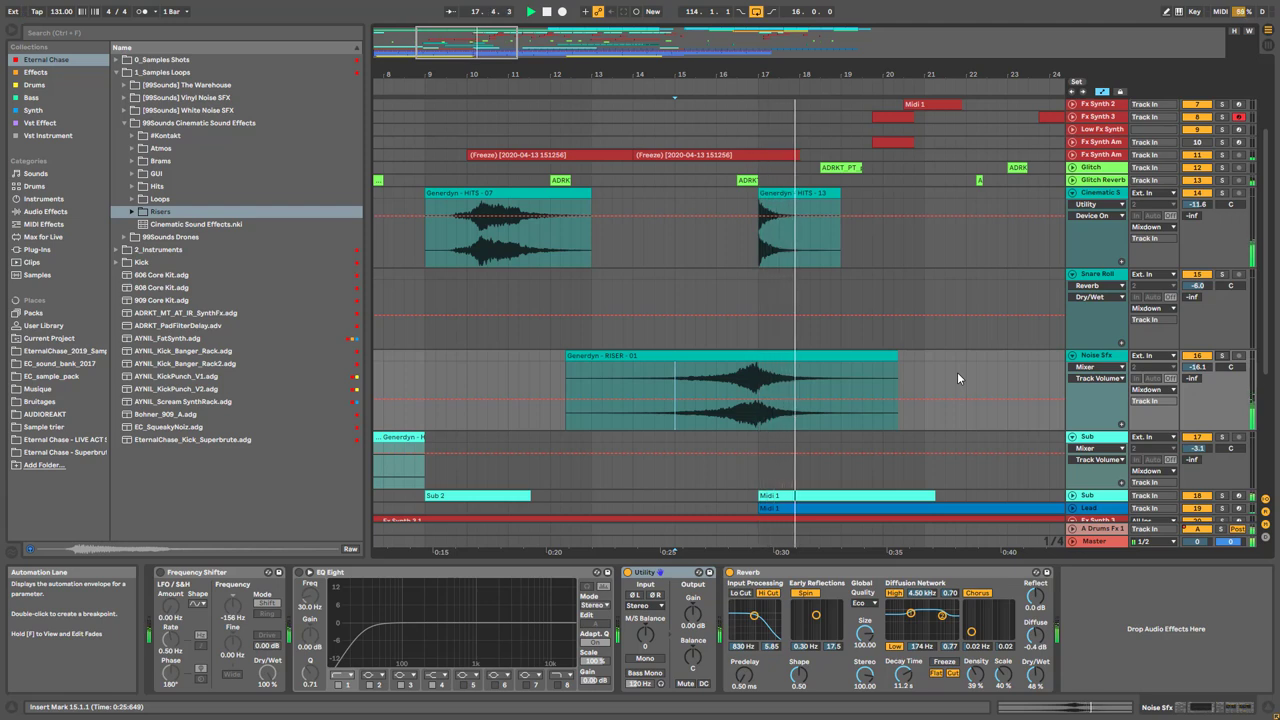
key("space")
Solo the Snare Roll track and play its clips from about bar 31
scroll(957, 372, "up", 2)
scroll(957, 372, "up", 2)
scroll(957, 372, "down", 2)
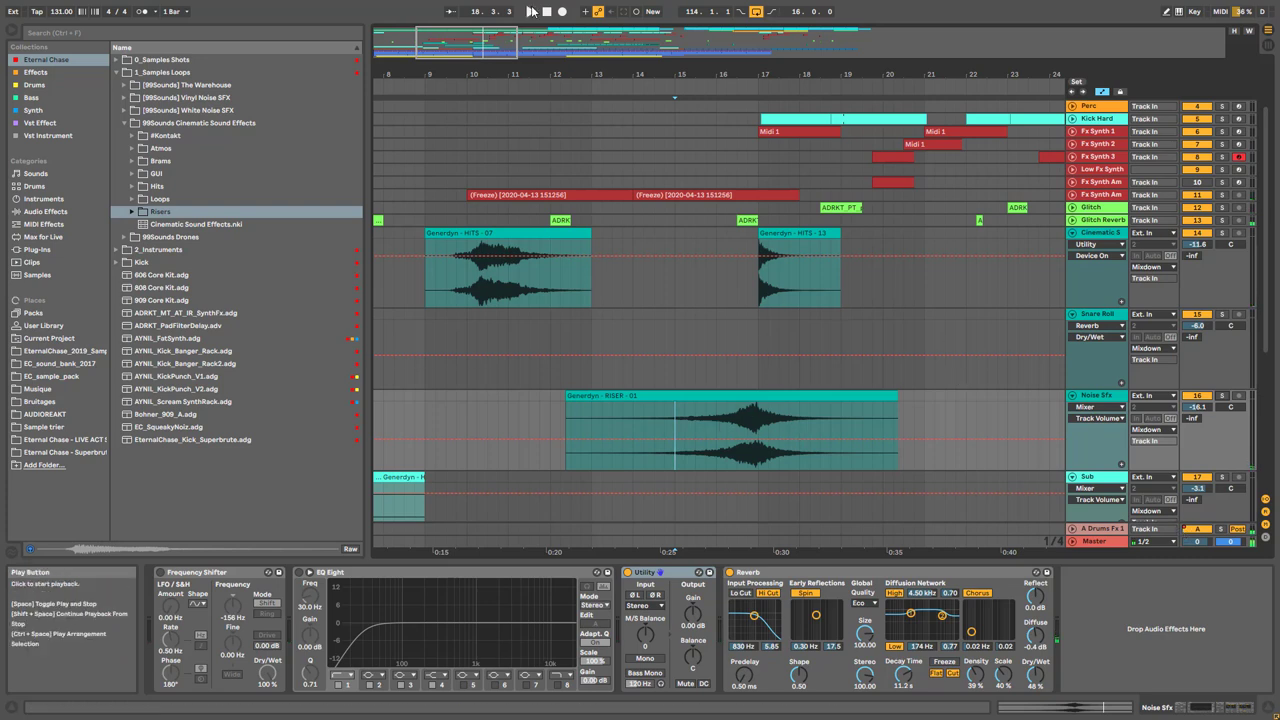
left_click_drag(467, 42, 530, 24)
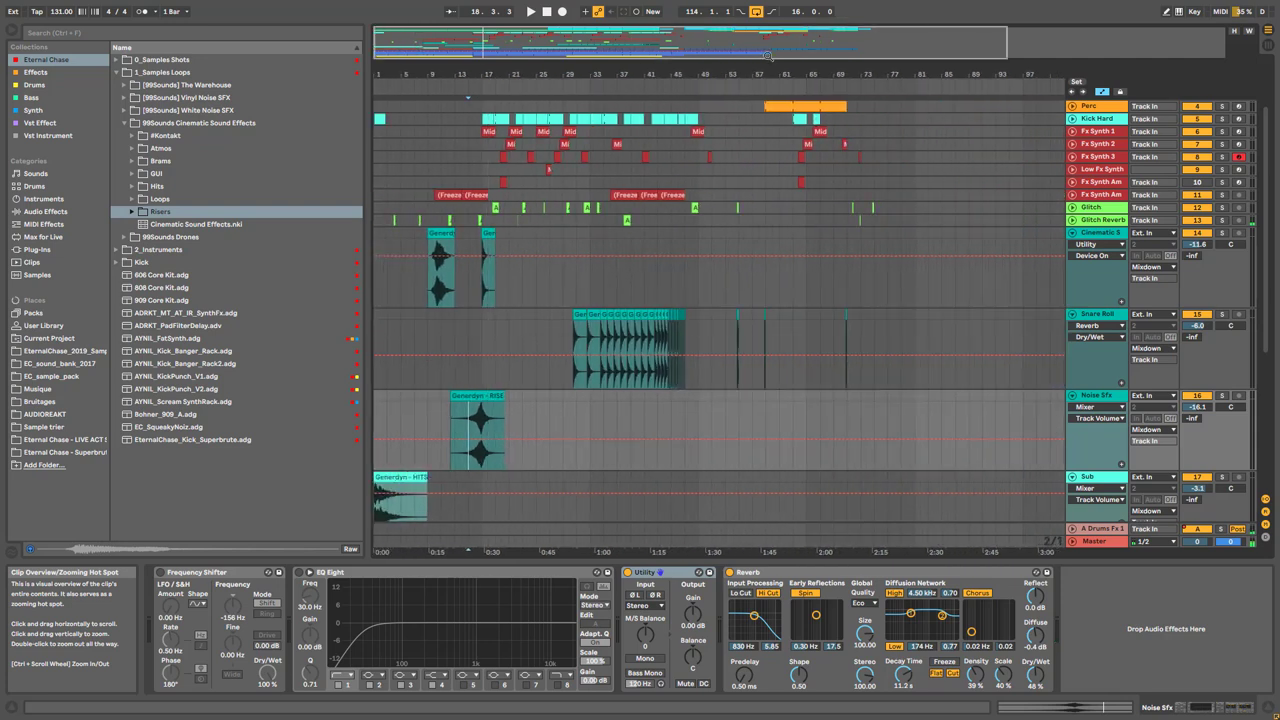
left_click(1098, 315)
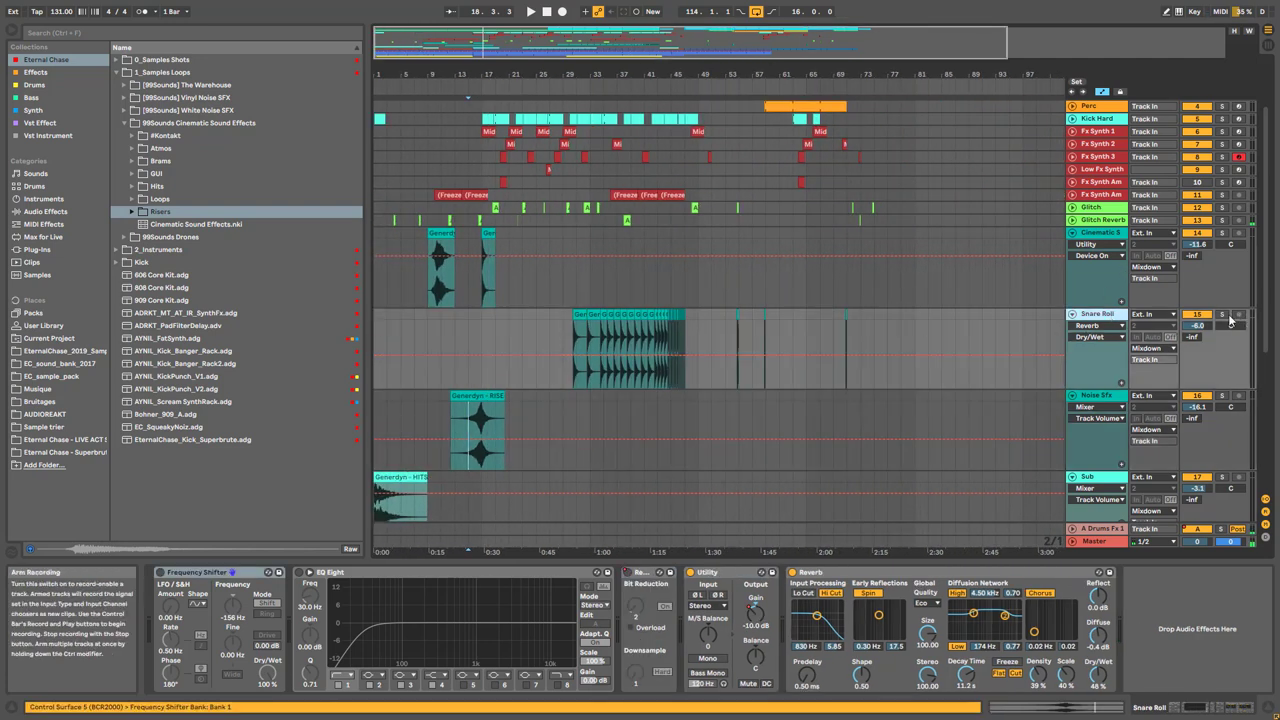
left_click(576, 382)
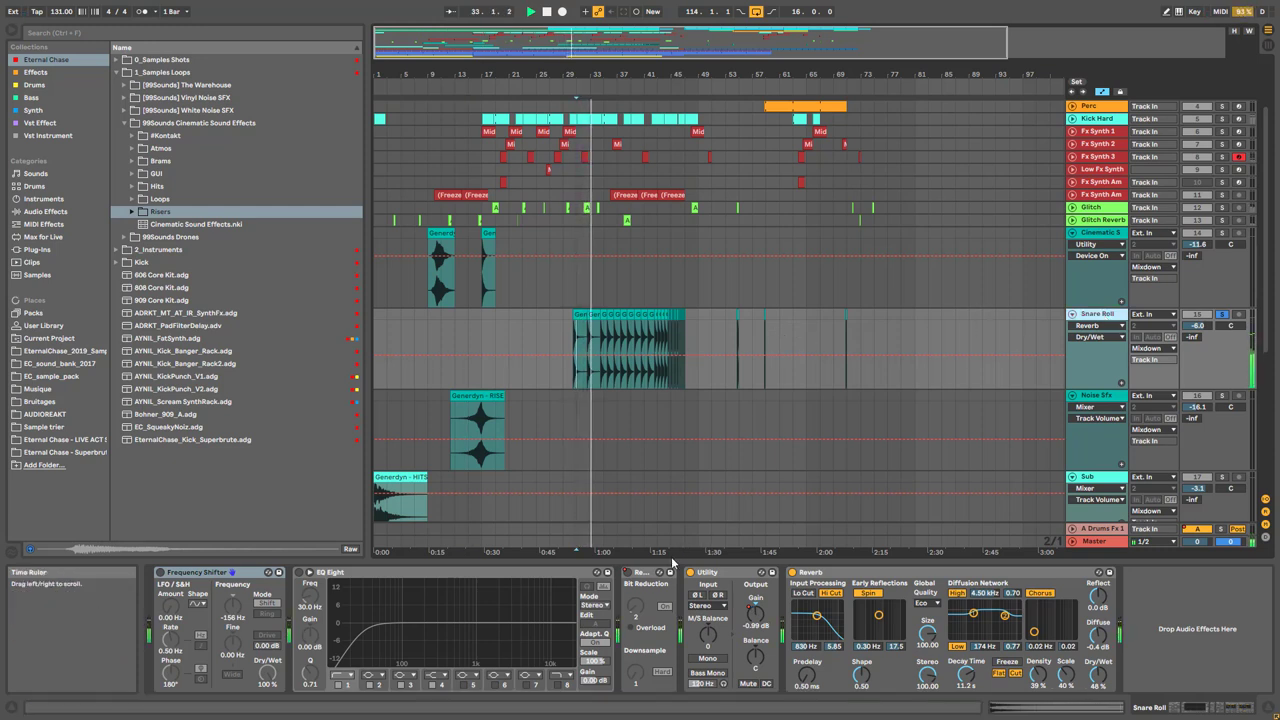
Delete the Redux device from the Snare Roll track and play its clips from about bar 31
left_click(631, 576)
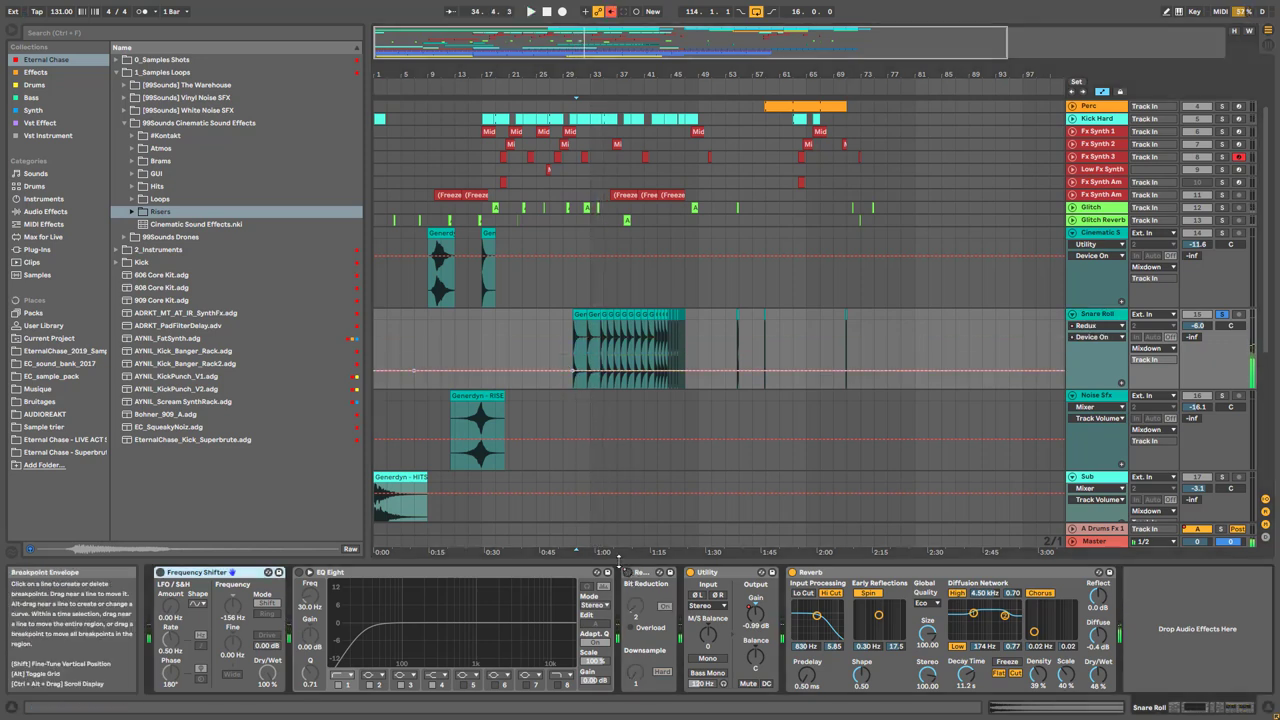
left_click(644, 575)
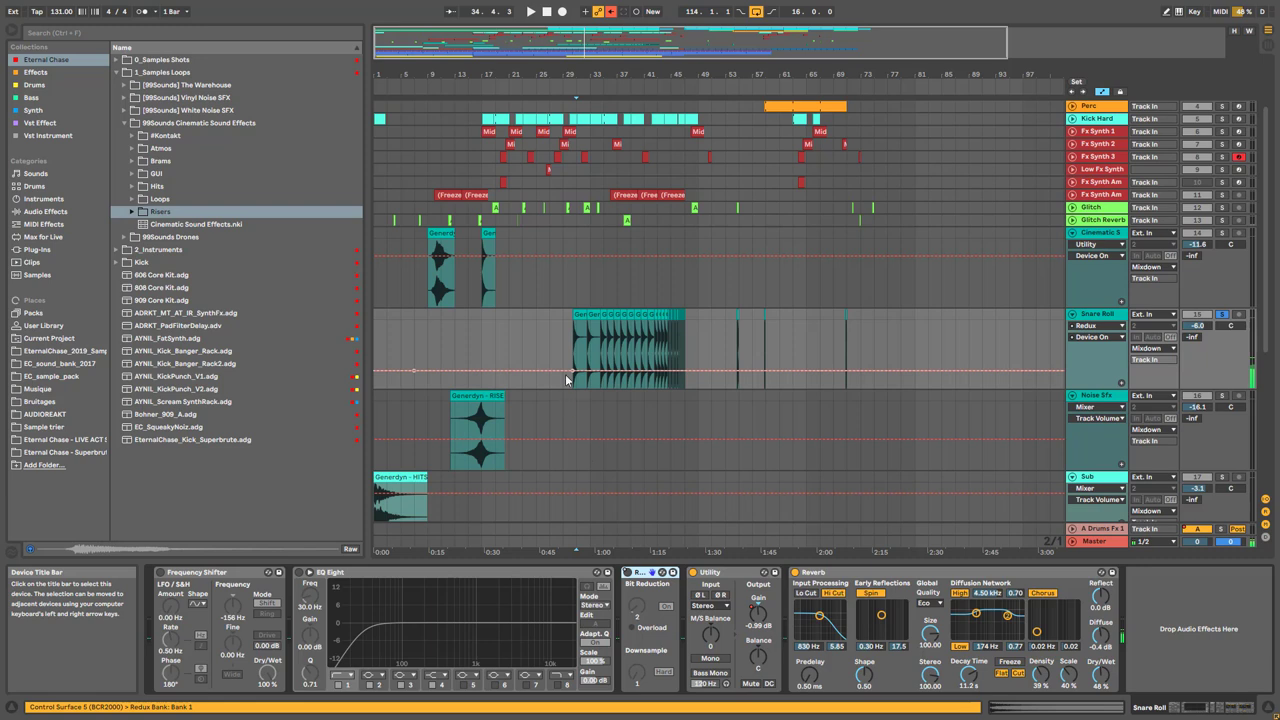
key("Delete")
key("space")
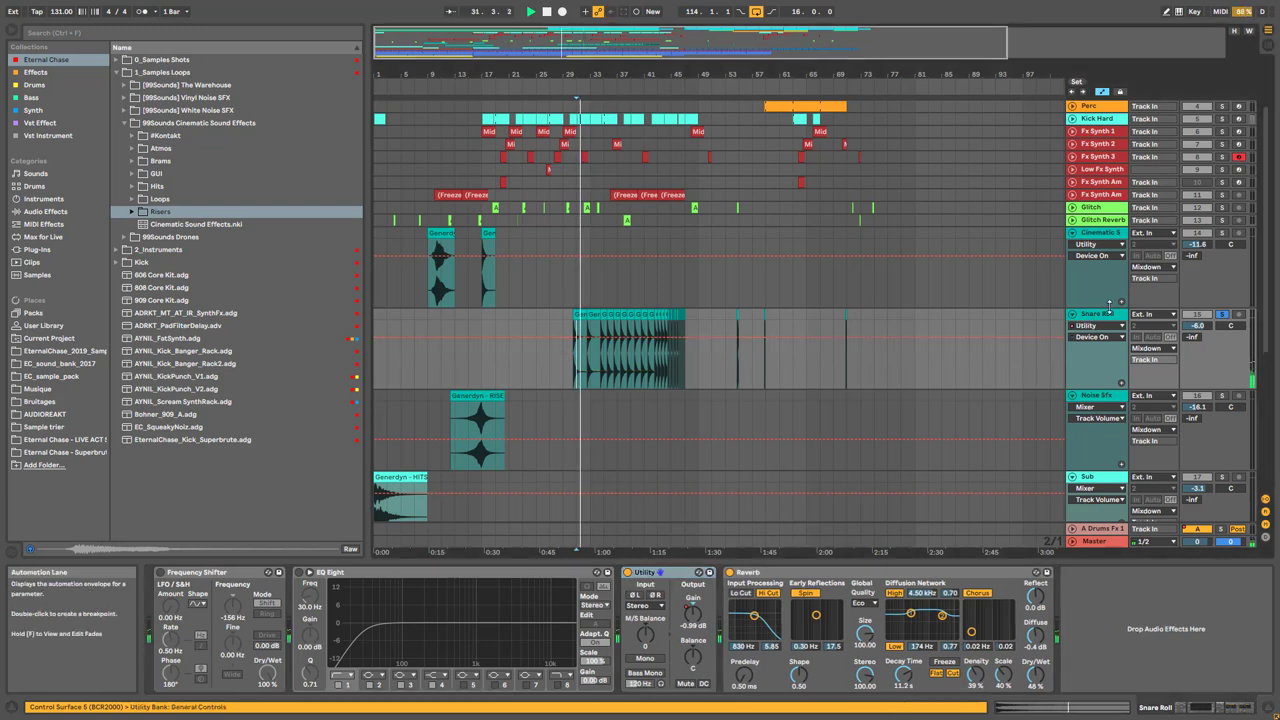
left_click_drag(590, 42, 591, 65)
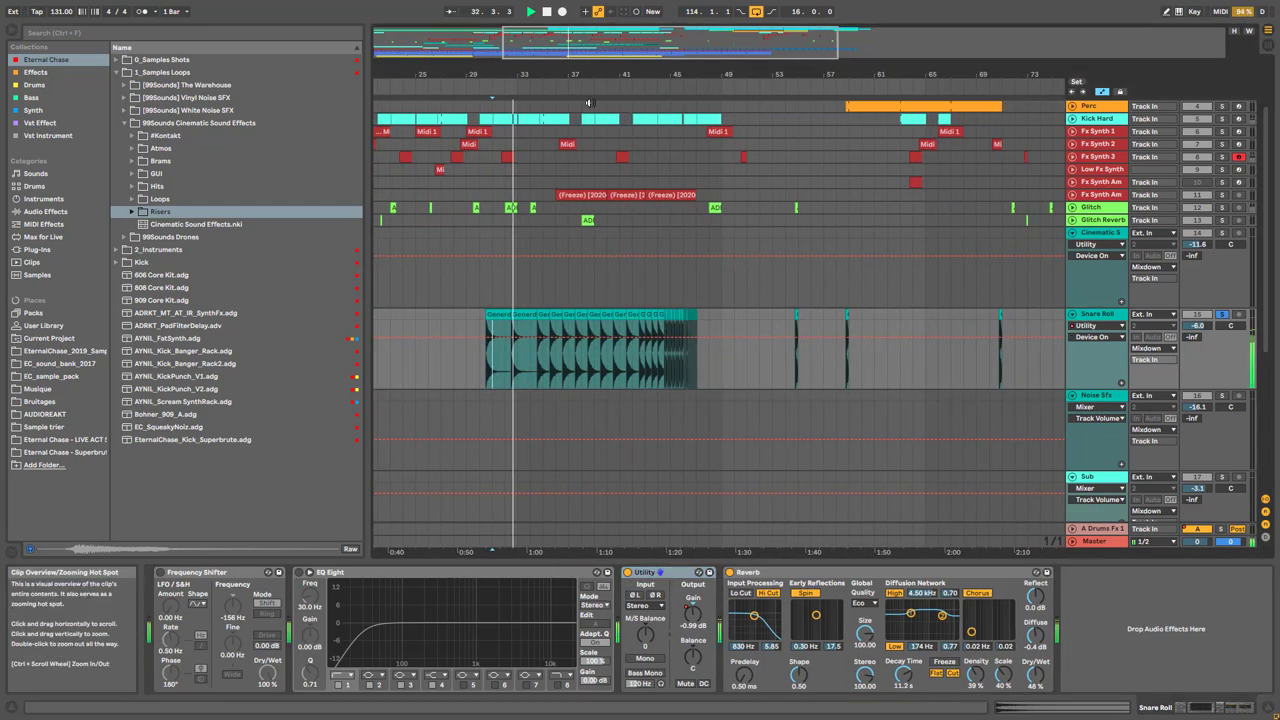
Compare the snare roll in the full mix and in solo while playing on from bar 41, leaving the Snare Roll track unsoloed
left_click(1224, 315)
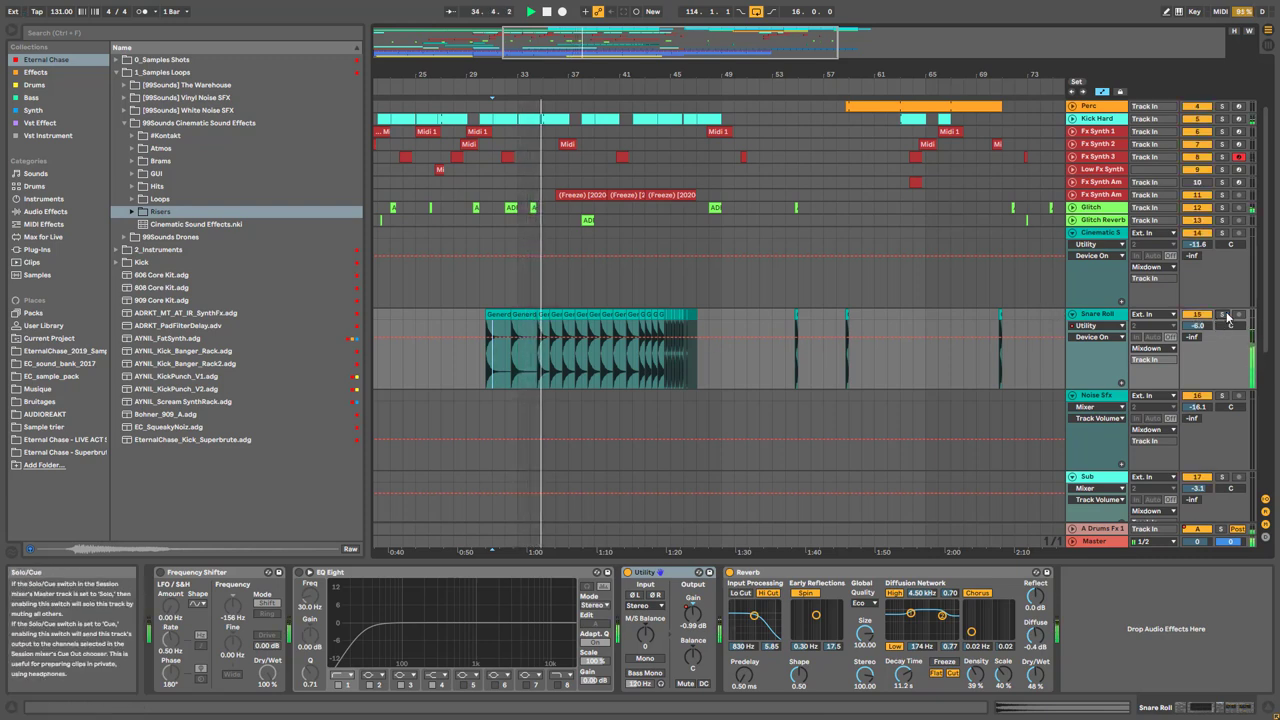
left_click(617, 369)
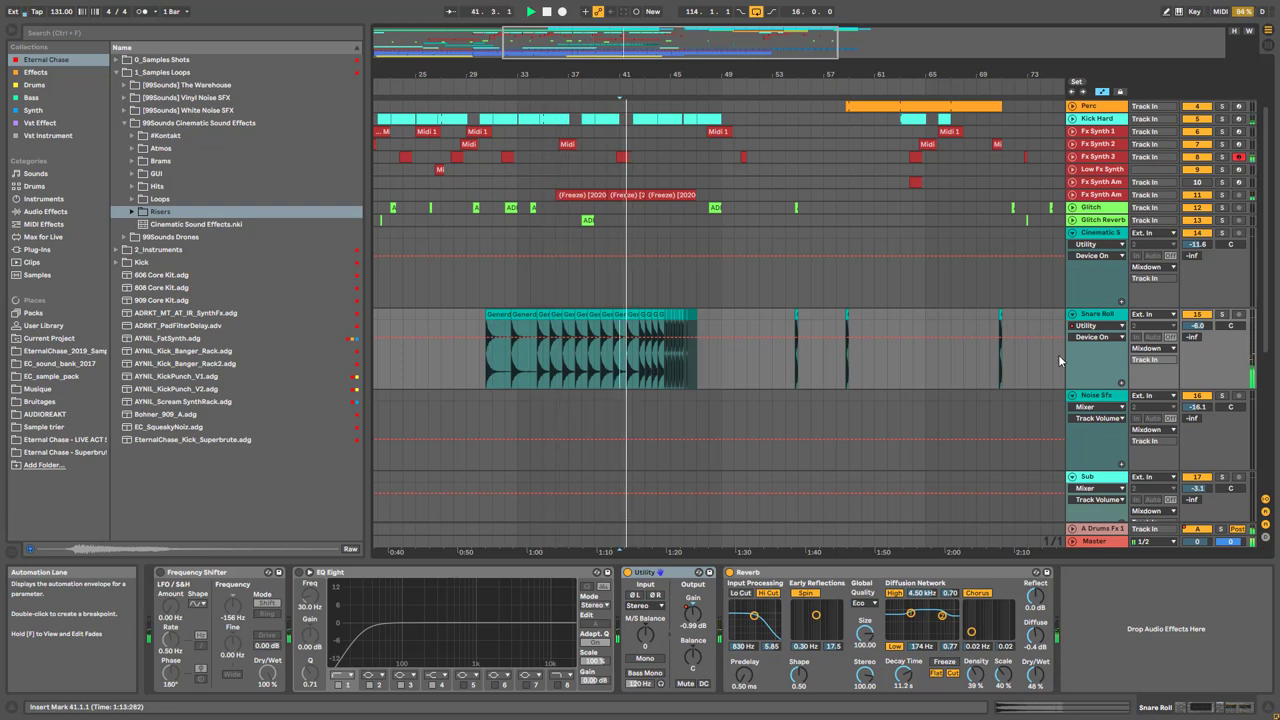
left_click(1222, 315)
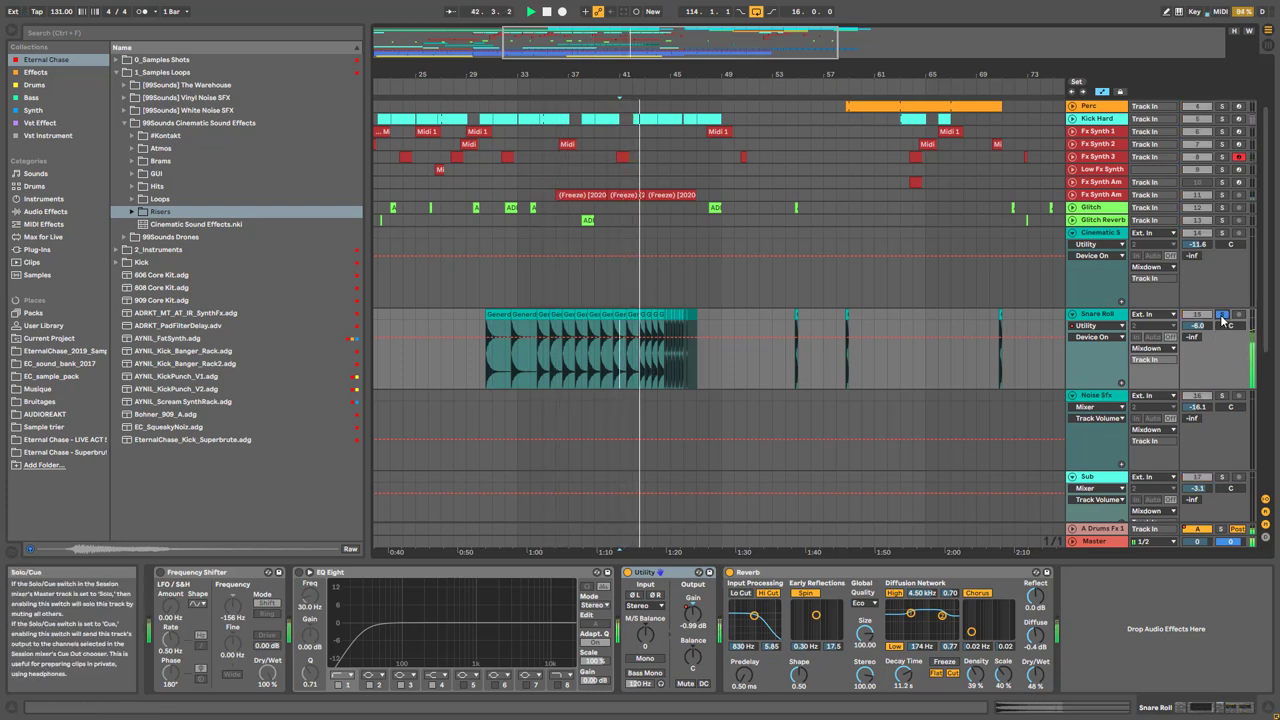
left_click(1222, 315)
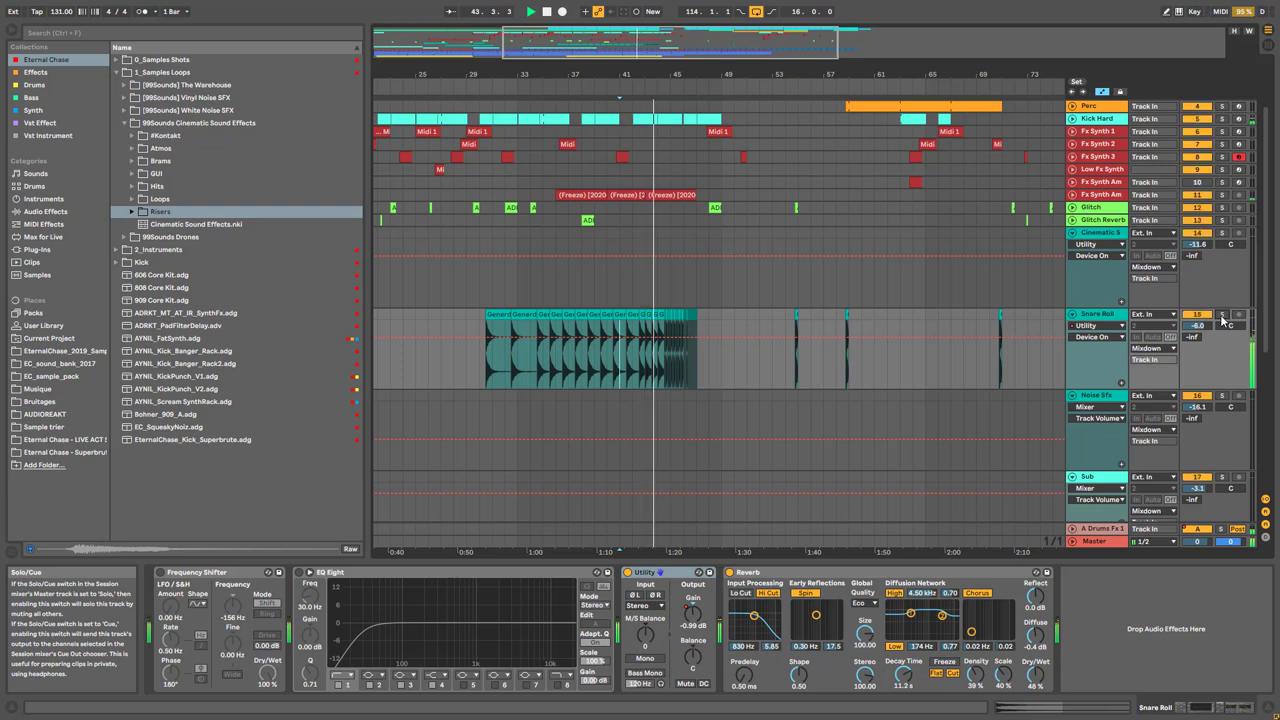
left_click(1222, 315)
left_click(1222, 315)
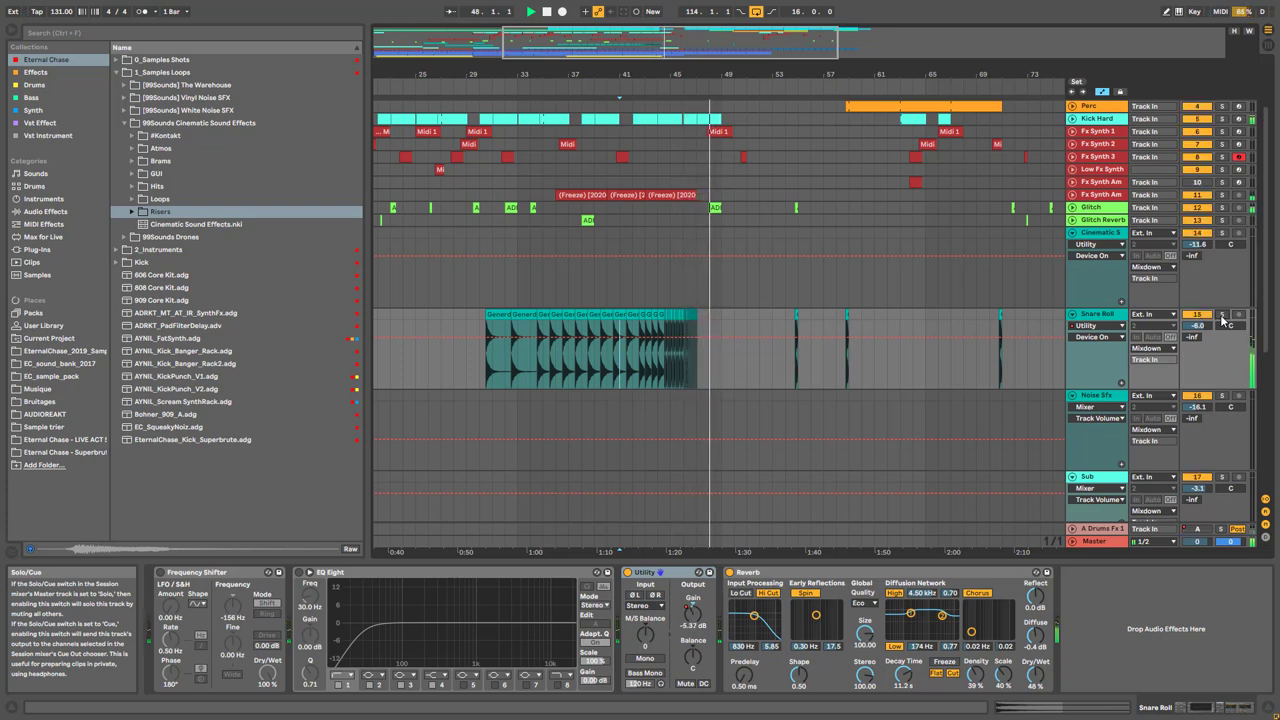
Unfold the first Kick Original track and display its Device On automation around bars 50 to 63
left_click_drag(670, 40, 753, 60)
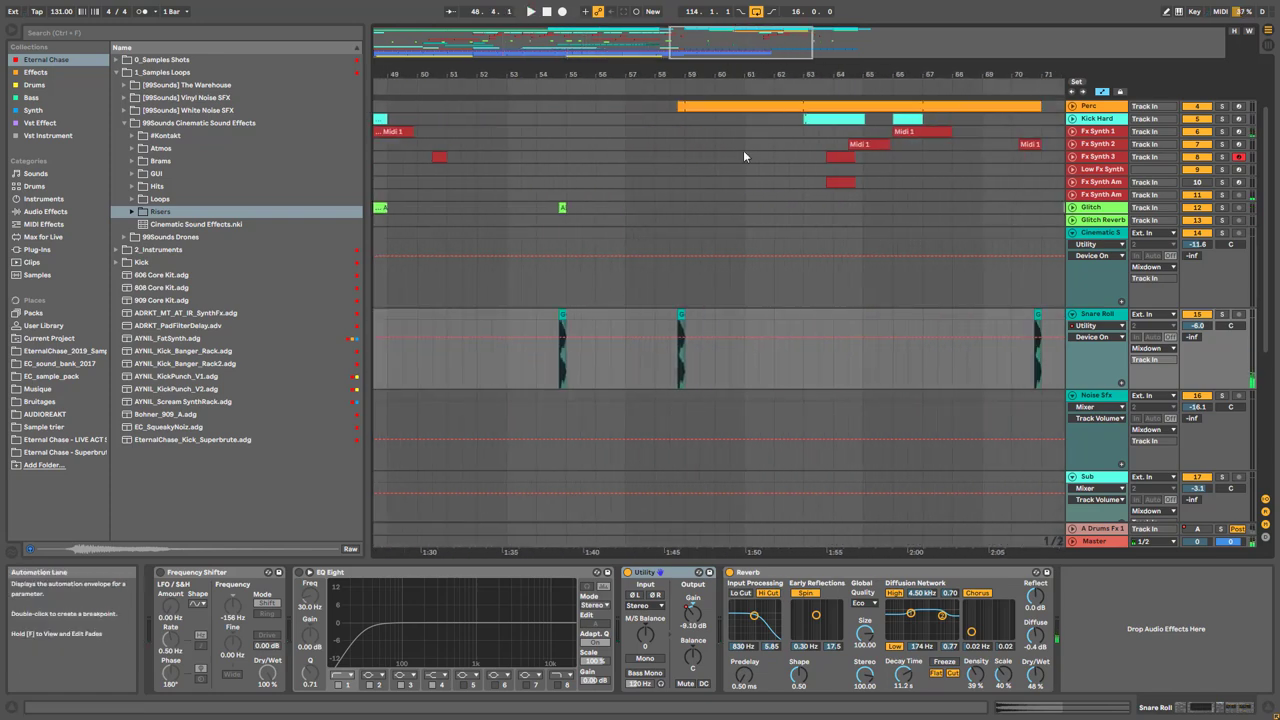
scroll(717, 206, "up", 5)
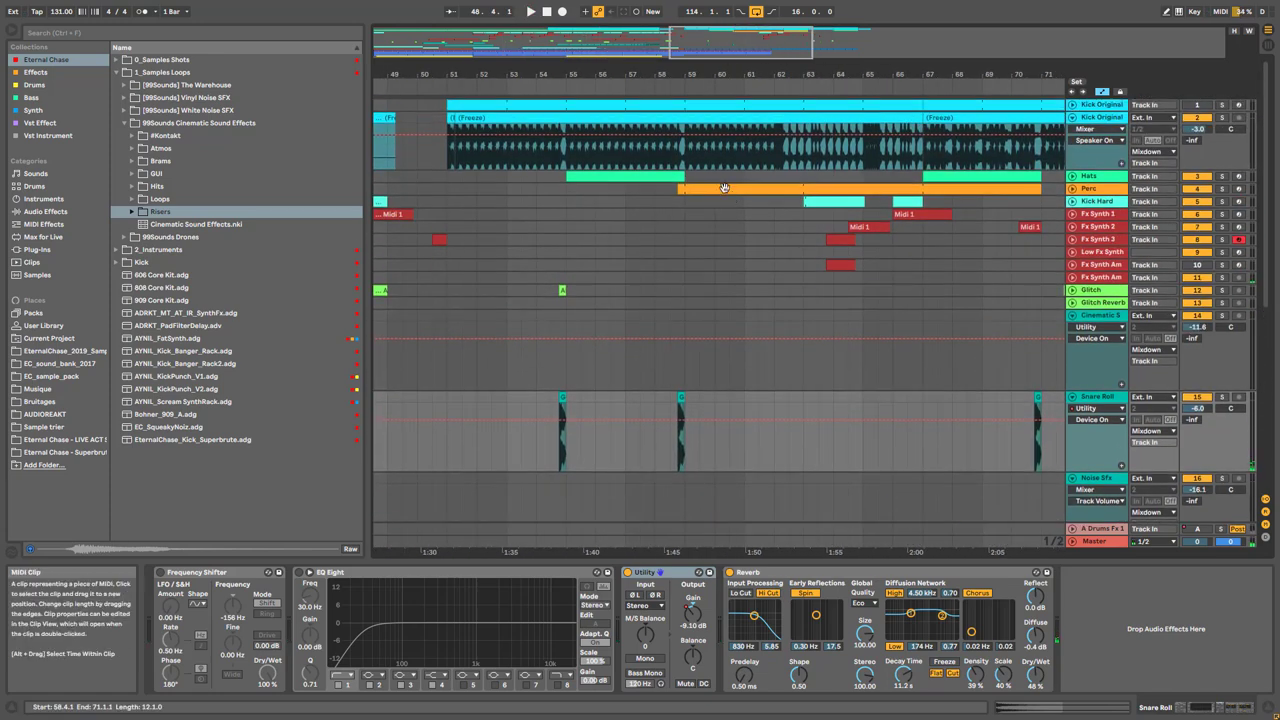
left_click_drag(760, 45, 760, 22)
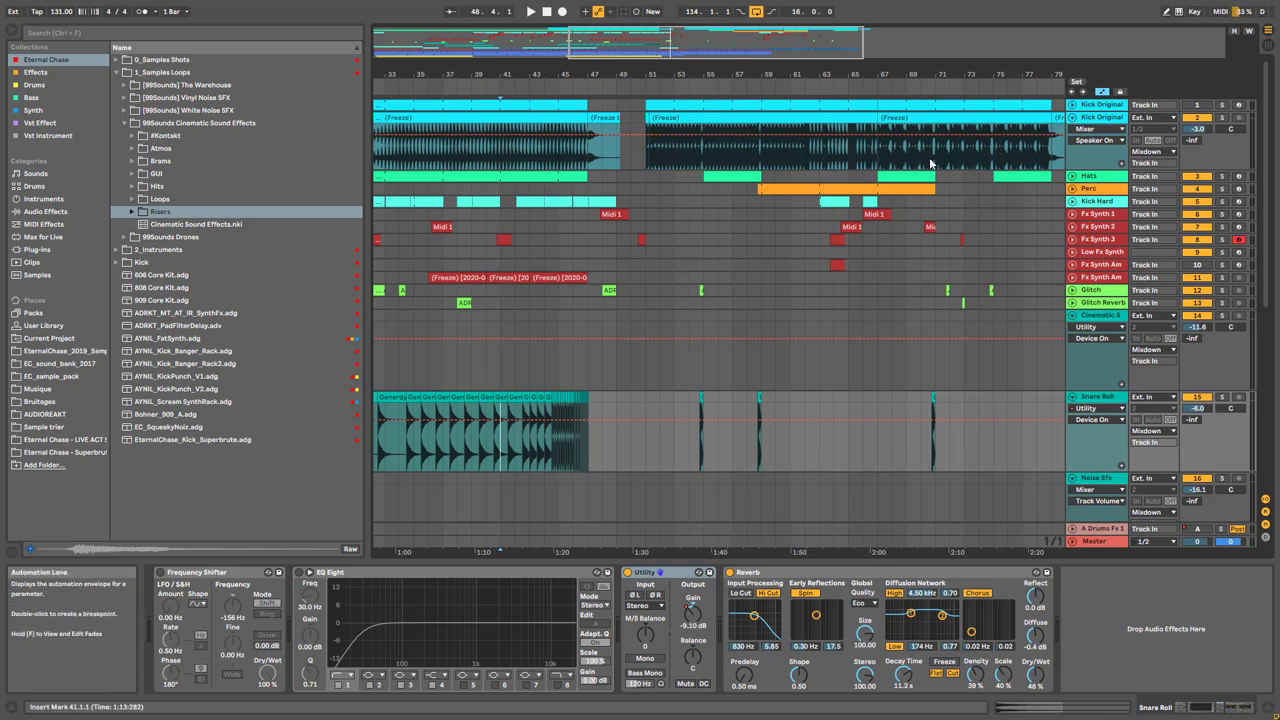
left_click(1074, 105)
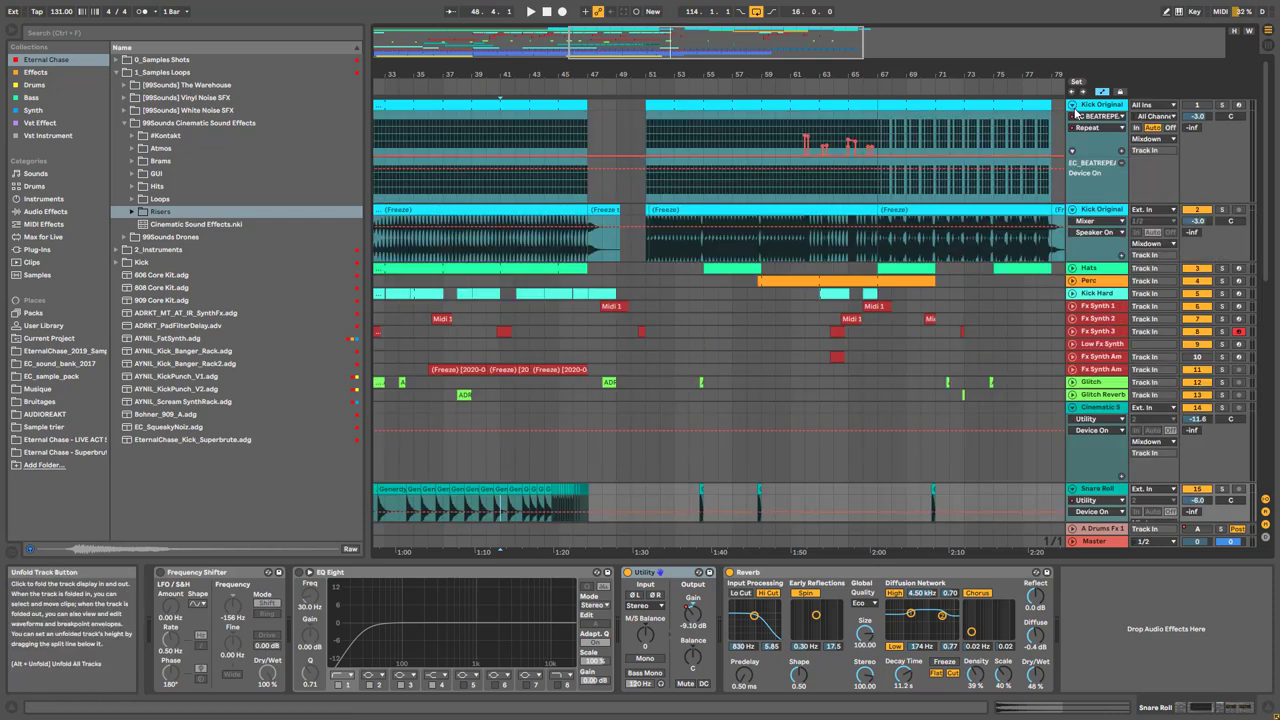
left_click(1090, 116)
left_click(1095, 125)
key("plus")
key("plus")
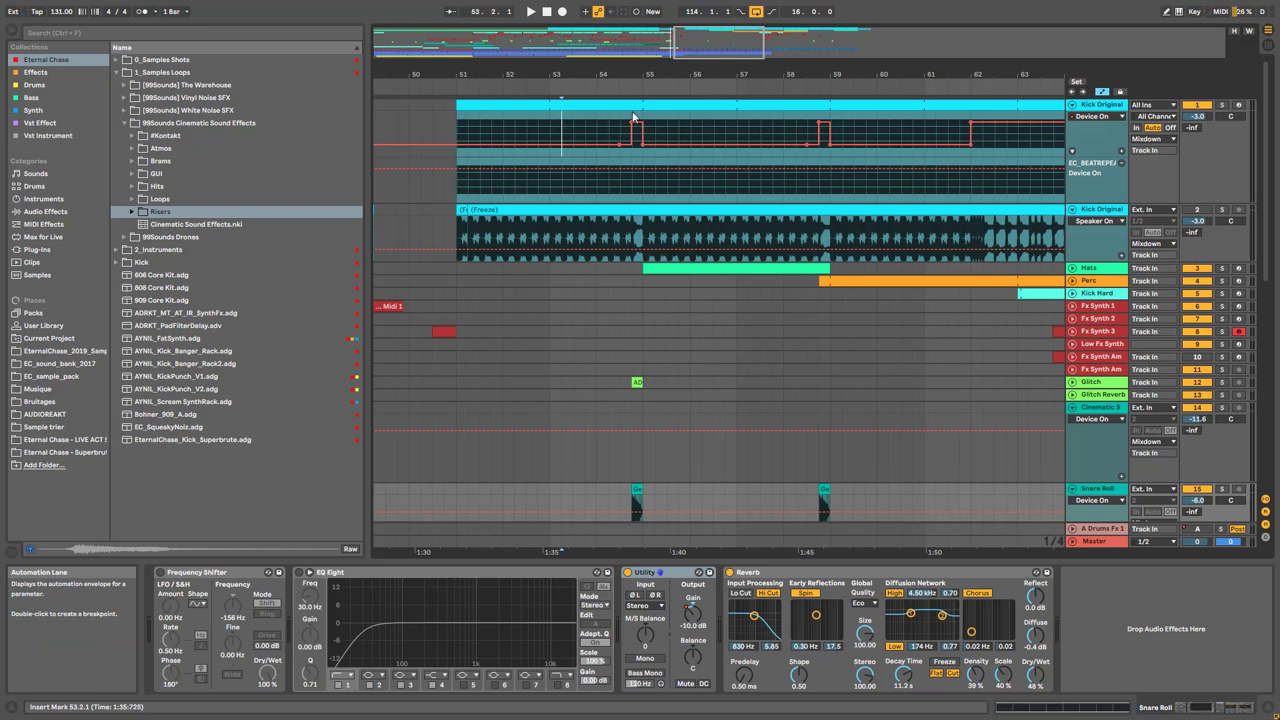
Play the arrangement from about bar 53 through the Kick Original track's two short Device On automation sections
left_click(632, 117)
key("space")
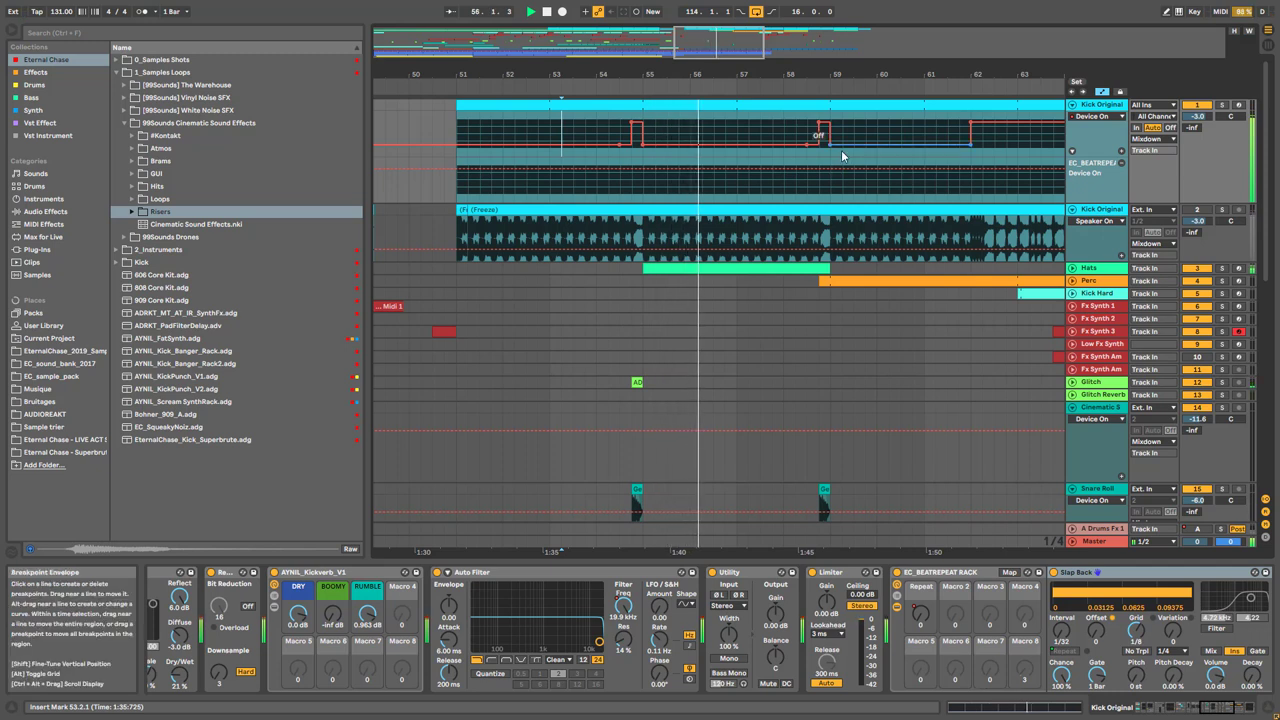
scroll(730, 42, "down", 1)
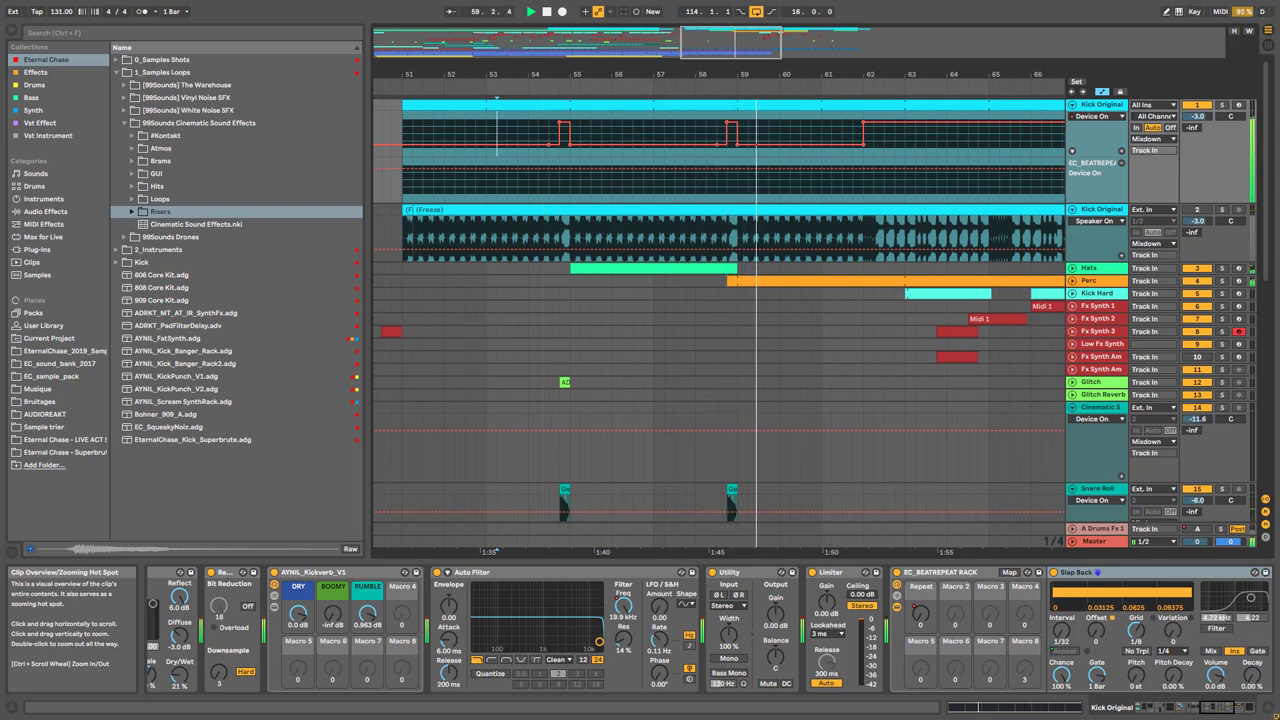
key("space")
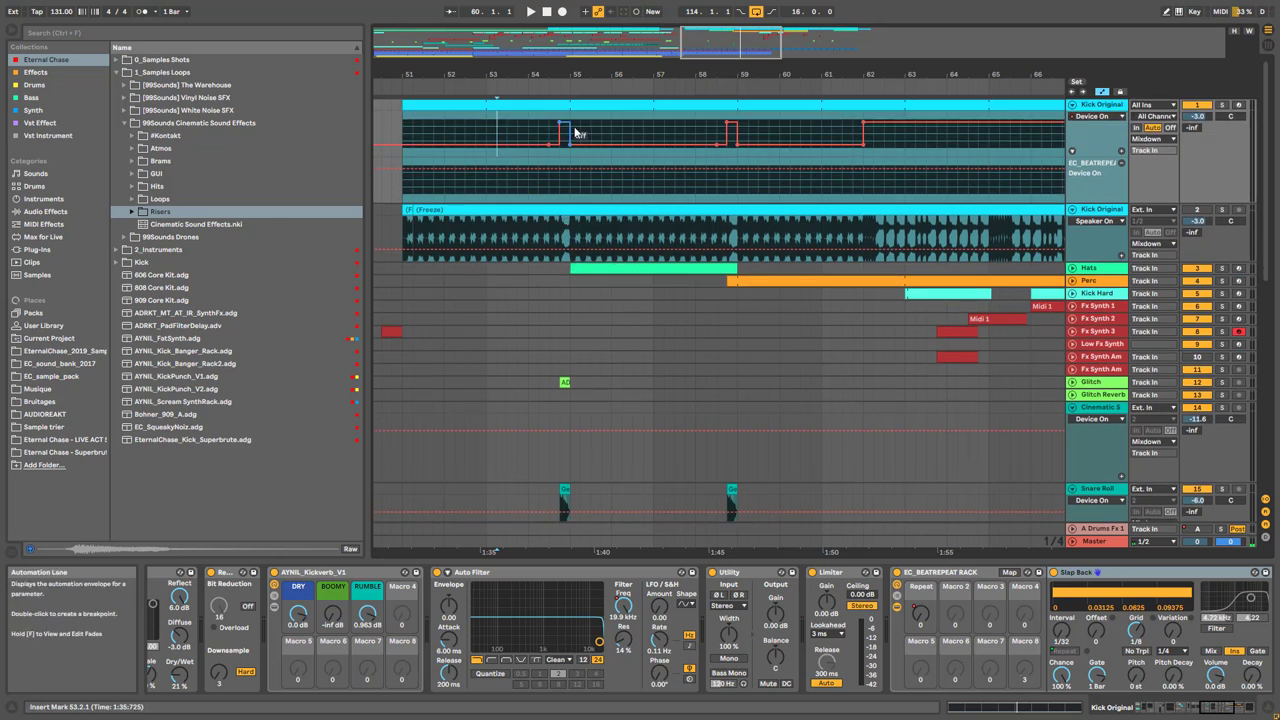
Play the Kick Original track in solo from bar 54.4 to hear its repeat effect, and unsolo it
left_click(560, 172)
left_click(1221, 105)
key("space")
left_click(1221, 105)
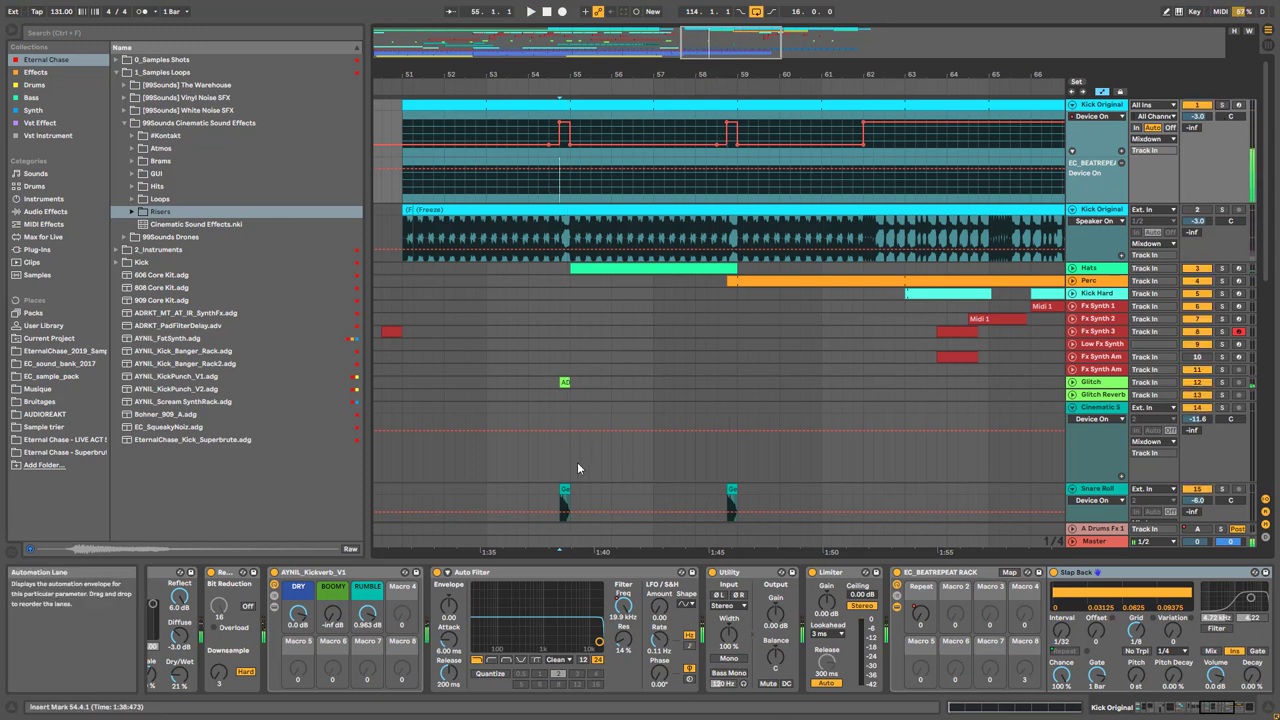
Solo the Snare Roll track and inspect the Transpose settings of its two short clips just before bars 55 and 59
scroll(1020, 370, "down", 3)
left_click(1221, 435)
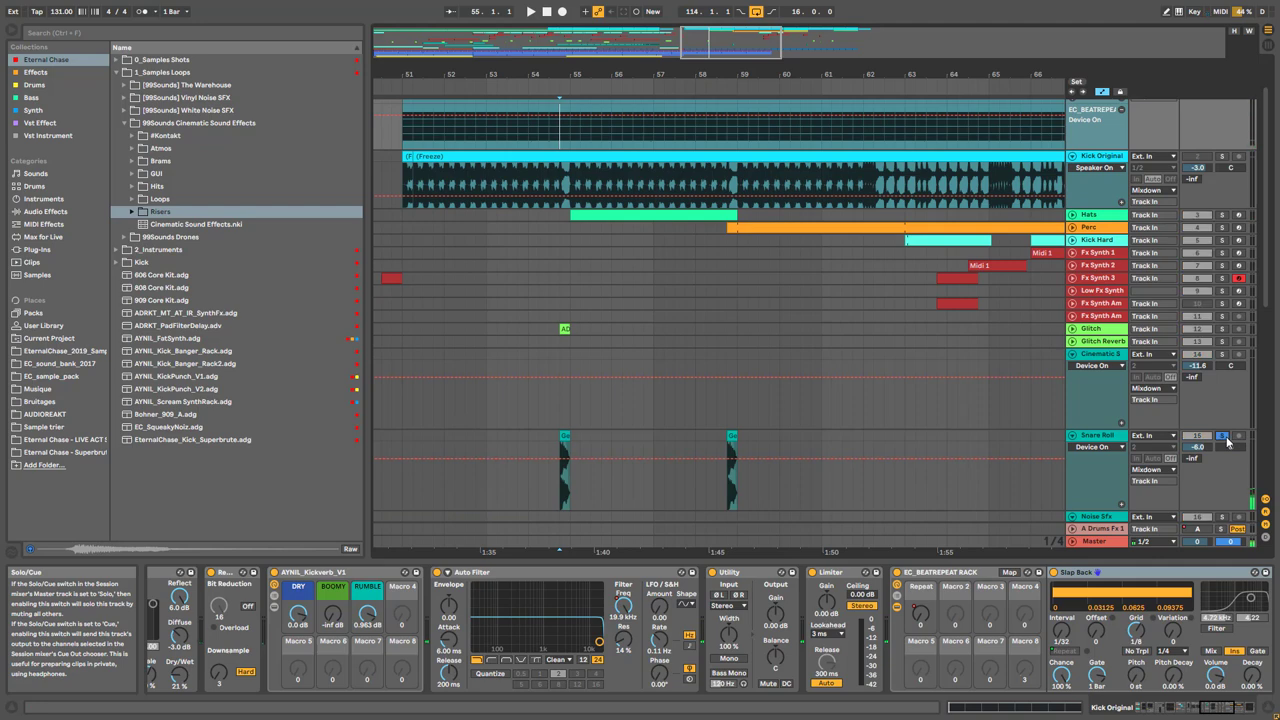
left_click(583, 462)
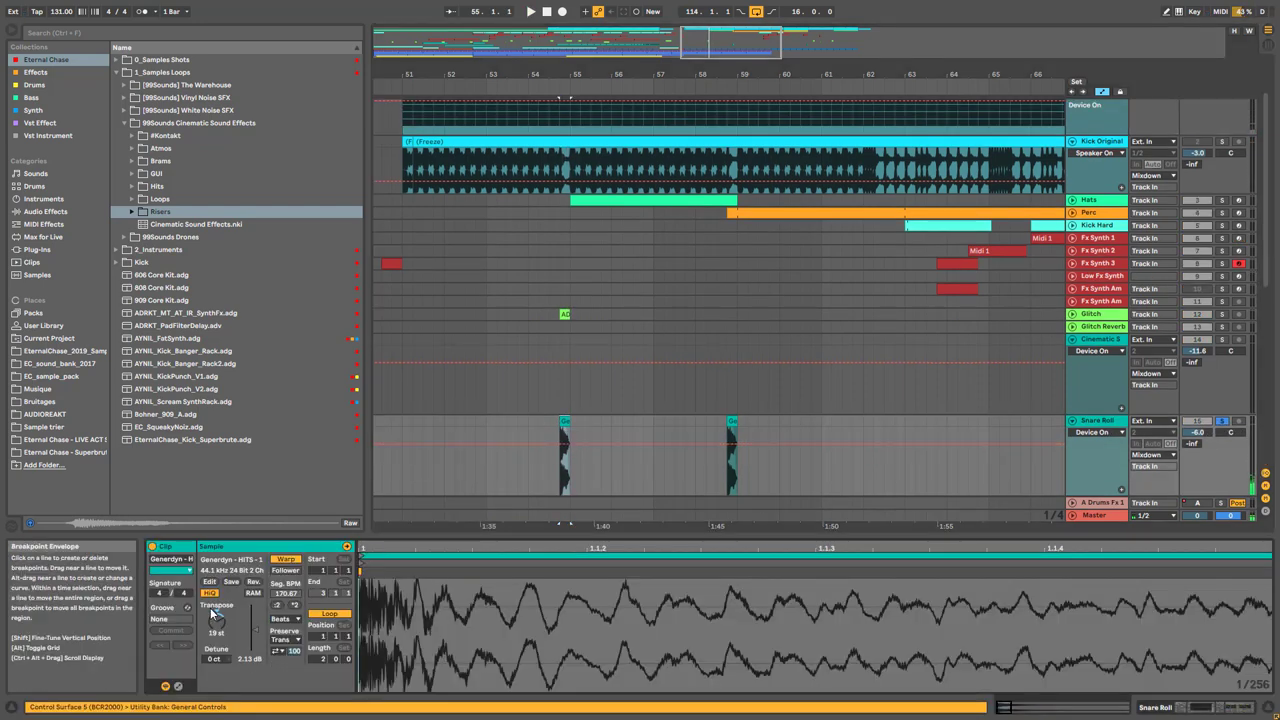
left_click(731, 440)
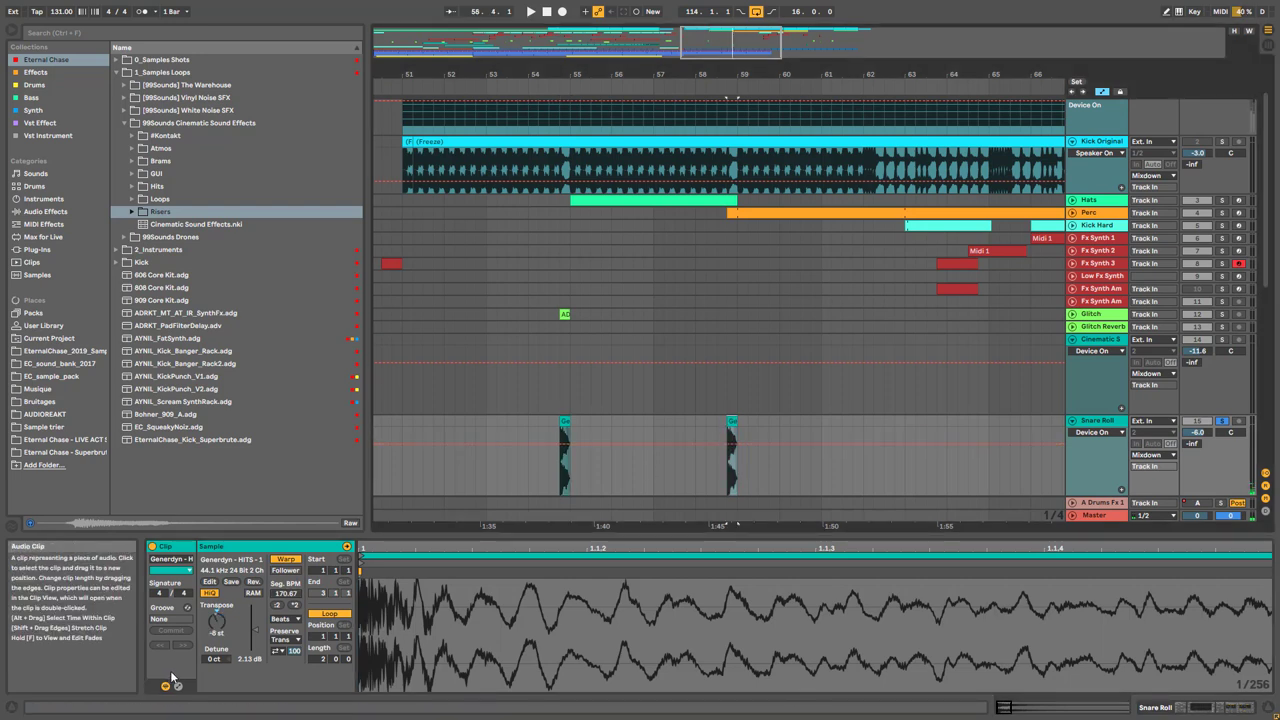
Play the Snare Roll track's two short clips at bars 54.4 and 58.4 in solo, and unsolo the track
left_click(563, 460)
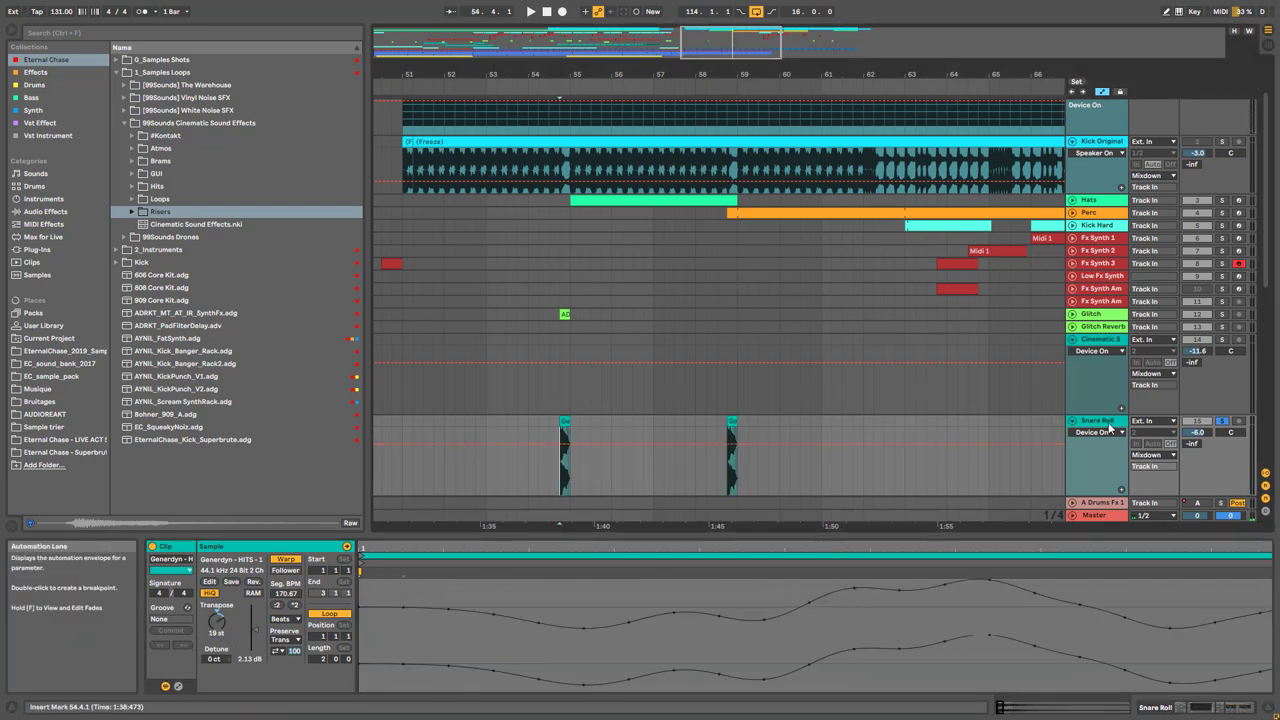
key("space")
key("space")
left_click(732, 424)
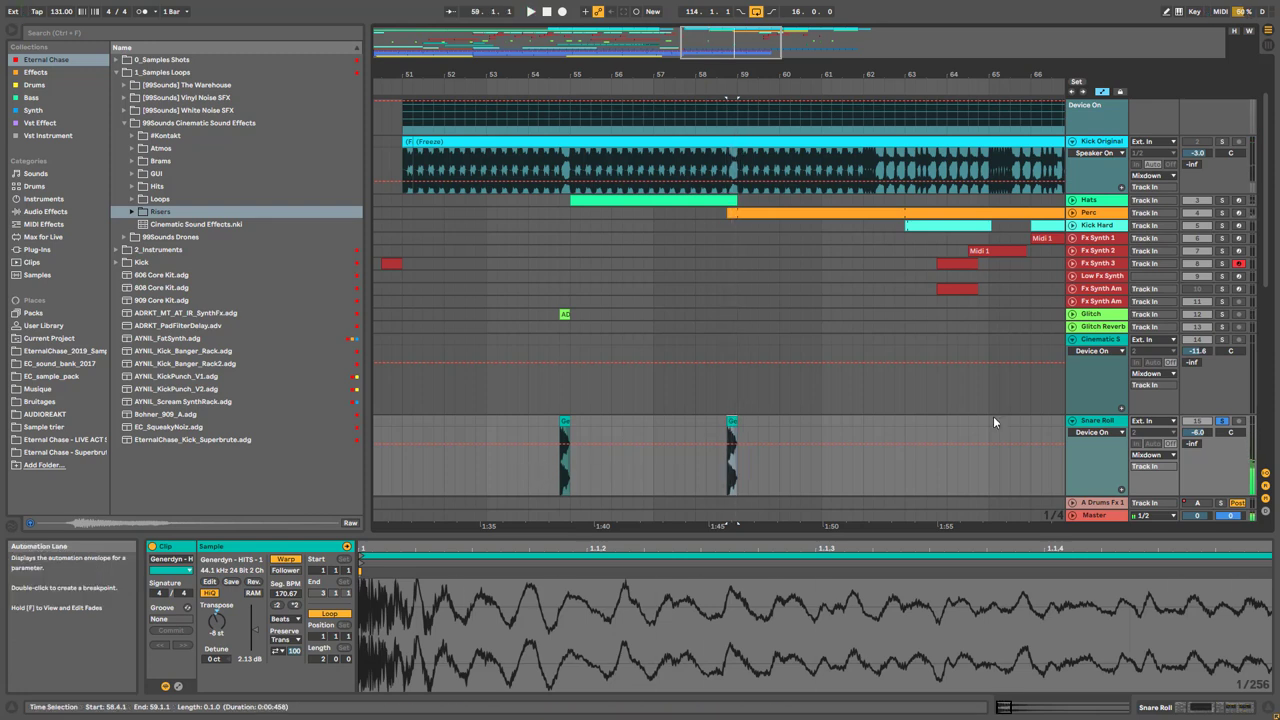
left_click(1221, 421)
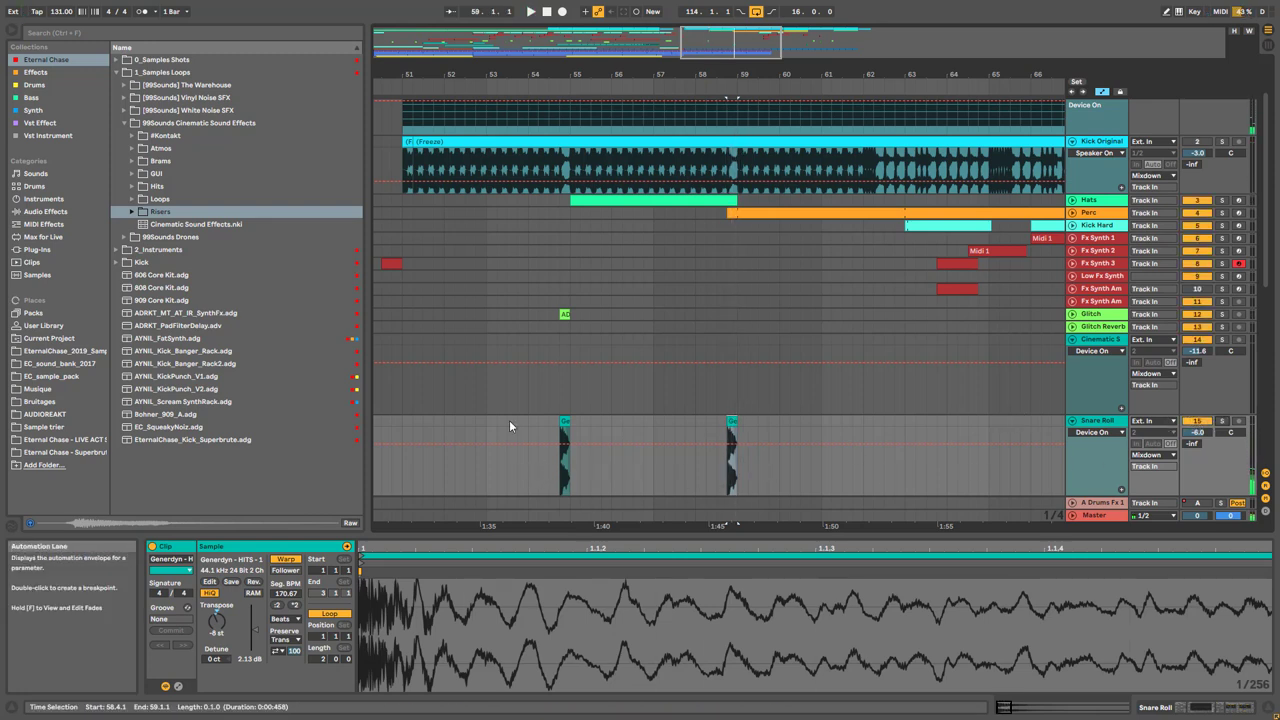
Play the two short Snare Roll hits in the full mix, starting from bar 54.3 and from bar 58.3
left_click(546, 470)
key("space")
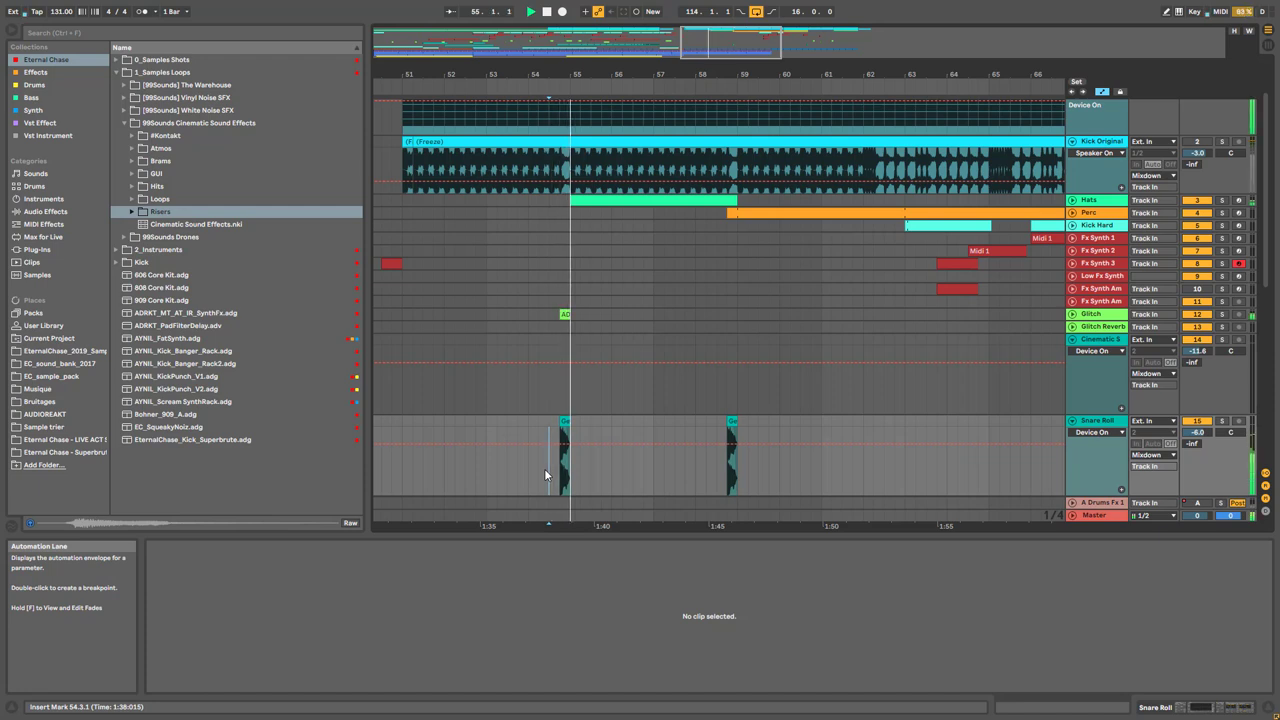
left_click(713, 470)
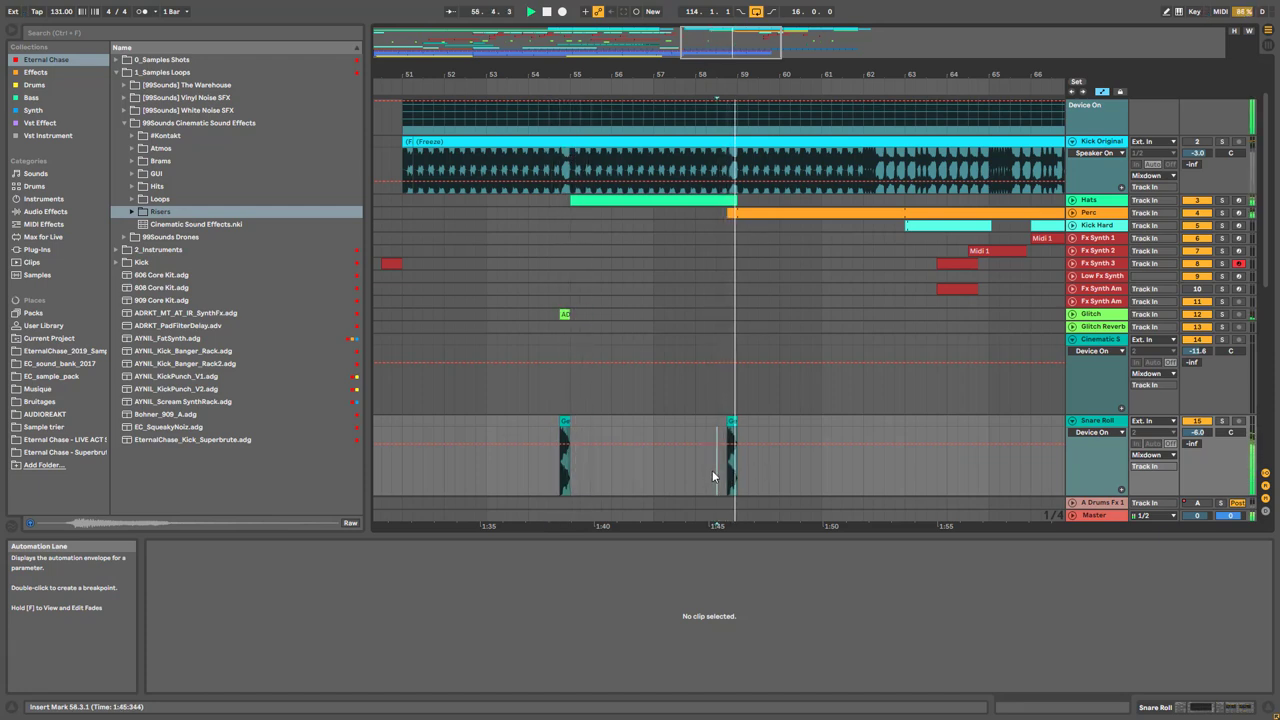
left_click_drag(730, 44, 700, 52)
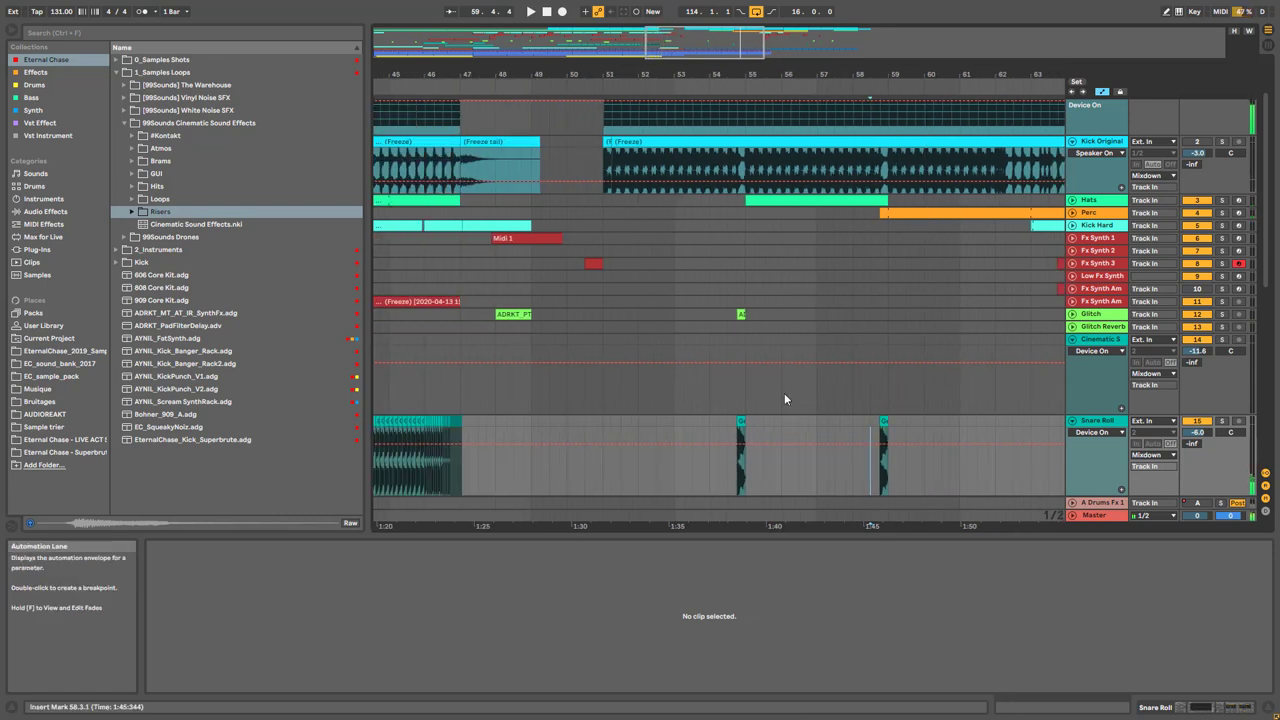
scroll(763, 180, "up", 3)
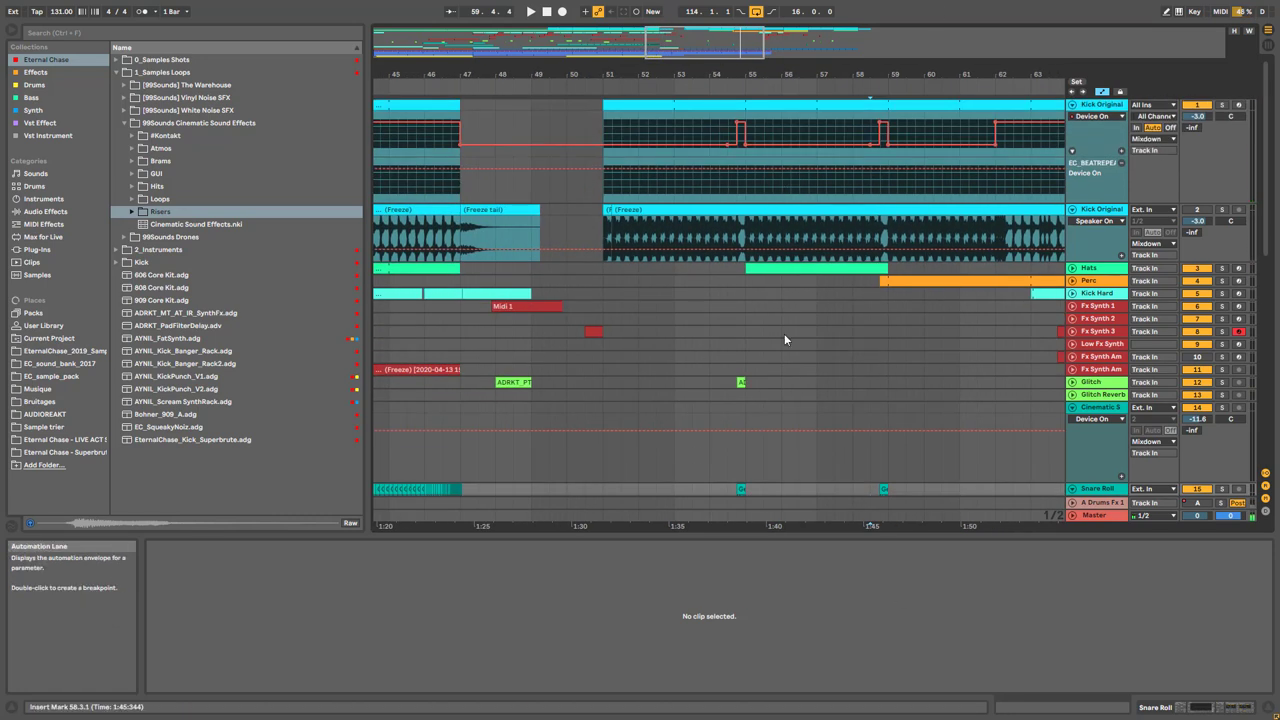
left_click_drag(705, 44, 705, 56)
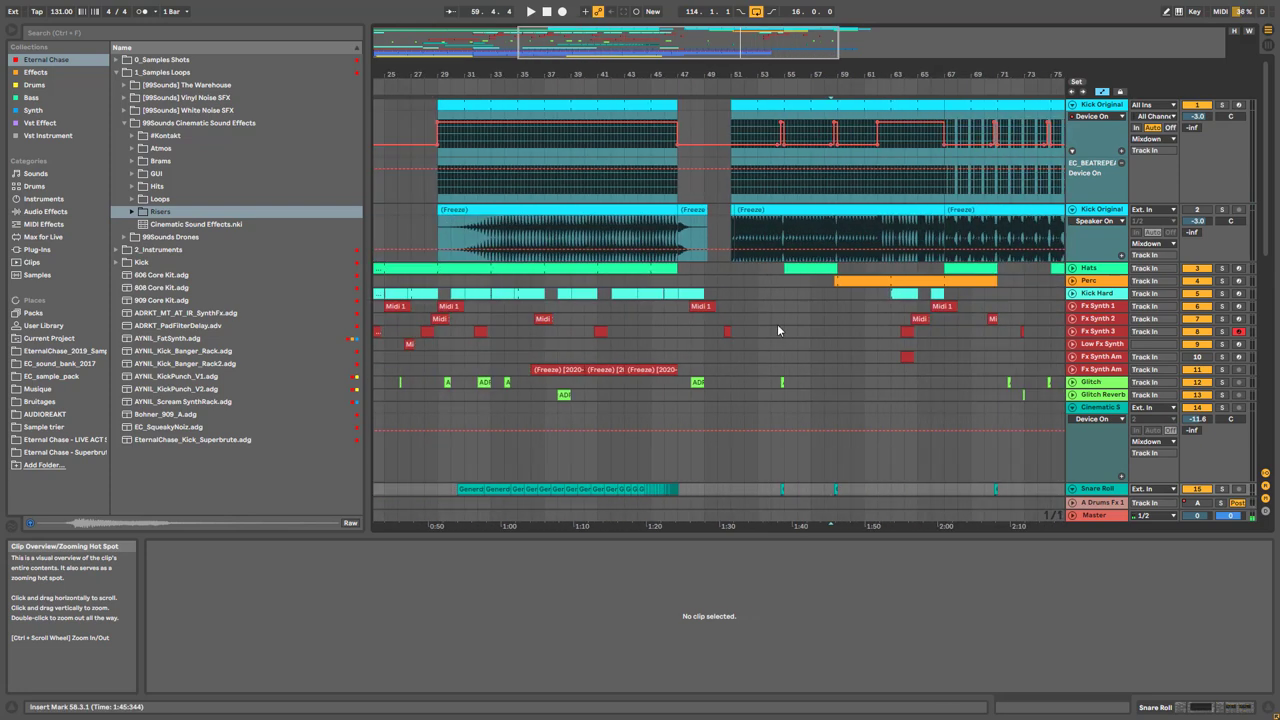
scroll(777, 324, "down", 5)
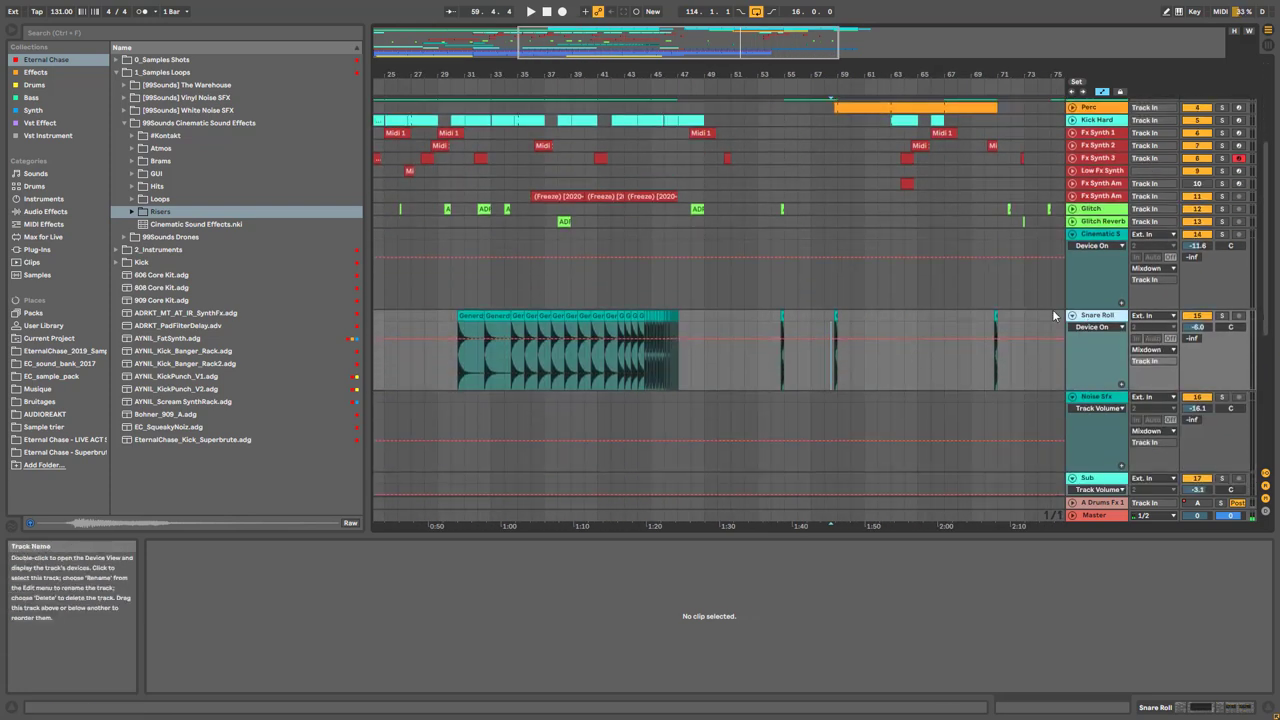
Fold the Sub track holding the HITS - 09 clip, and unfold the MIDI Sub track to show its Gain automation
left_click_drag(690, 42, 860, 50)
scroll(717, 300, "left", 10)
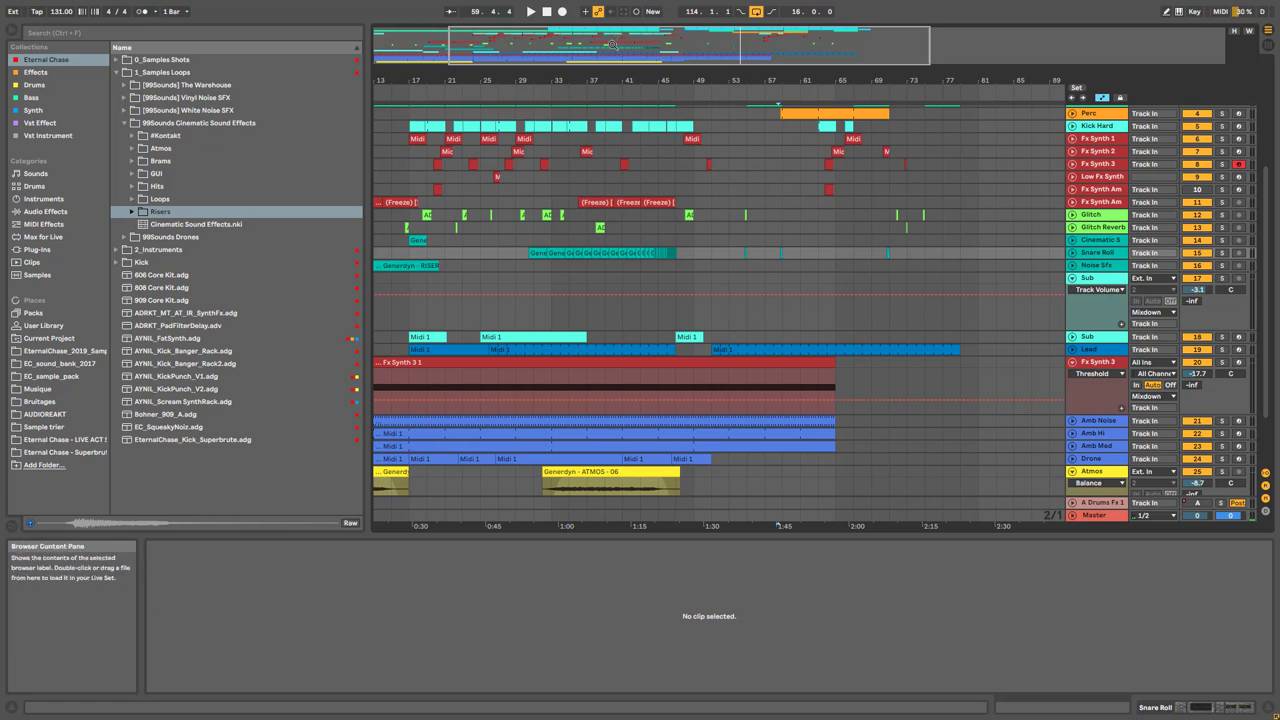
left_click_drag(612, 45, 537, 45)
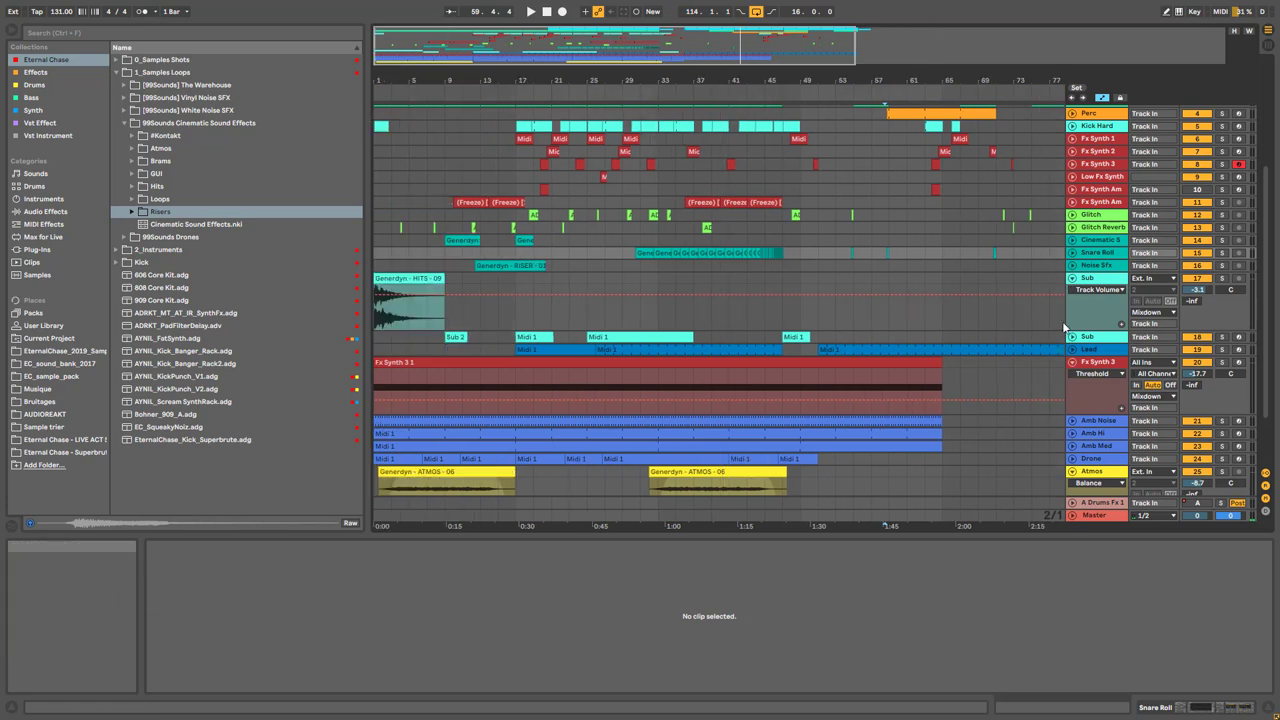
left_click(1072, 280)
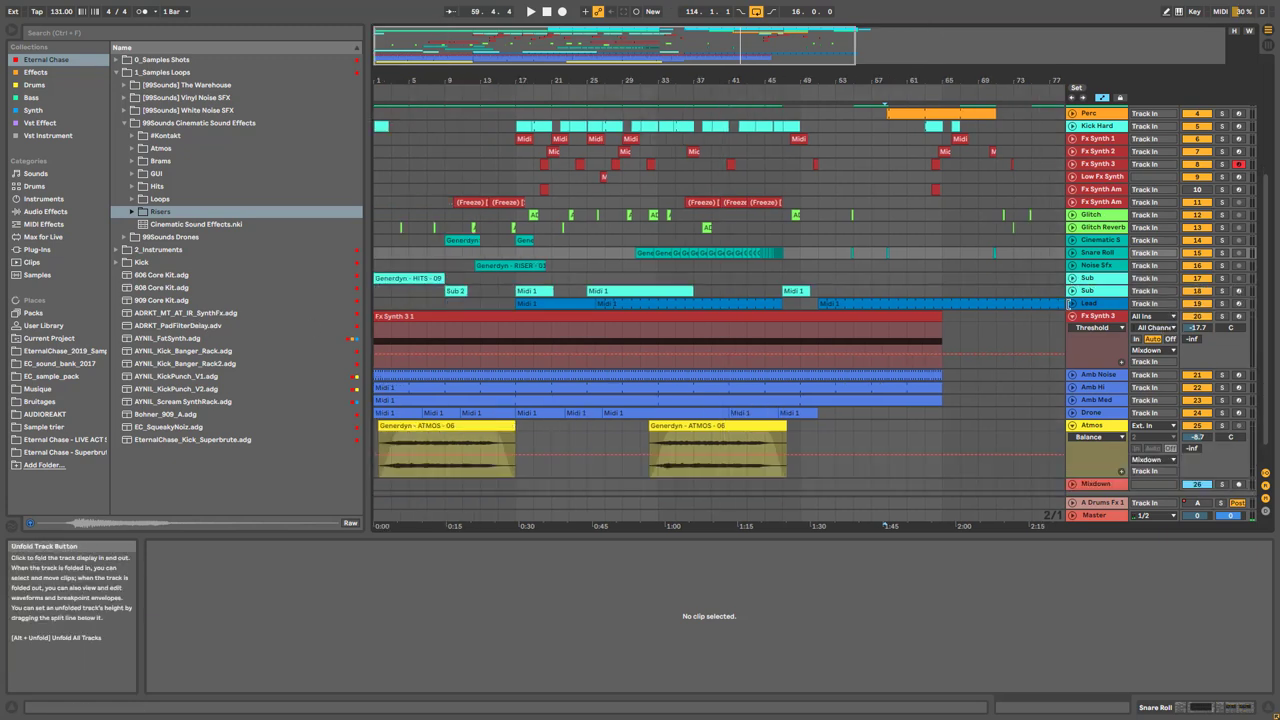
left_click(1074, 291)
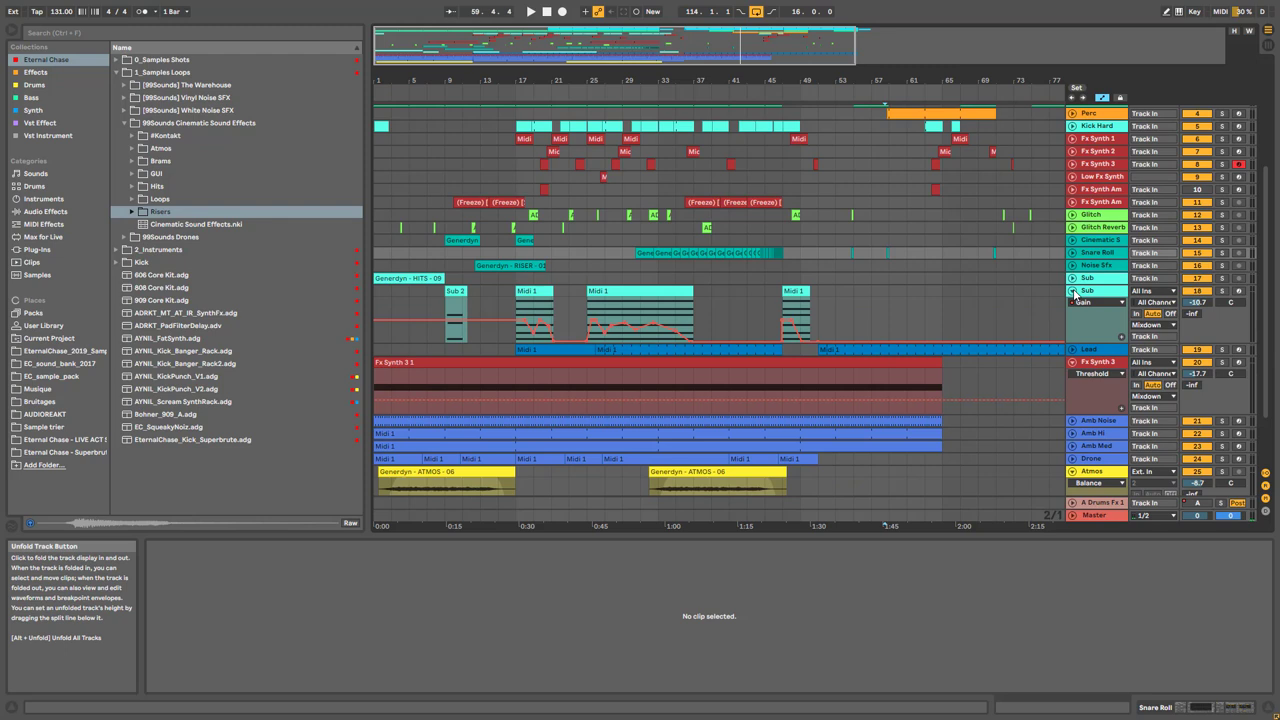
left_click_drag(464, 52, 464, 60)
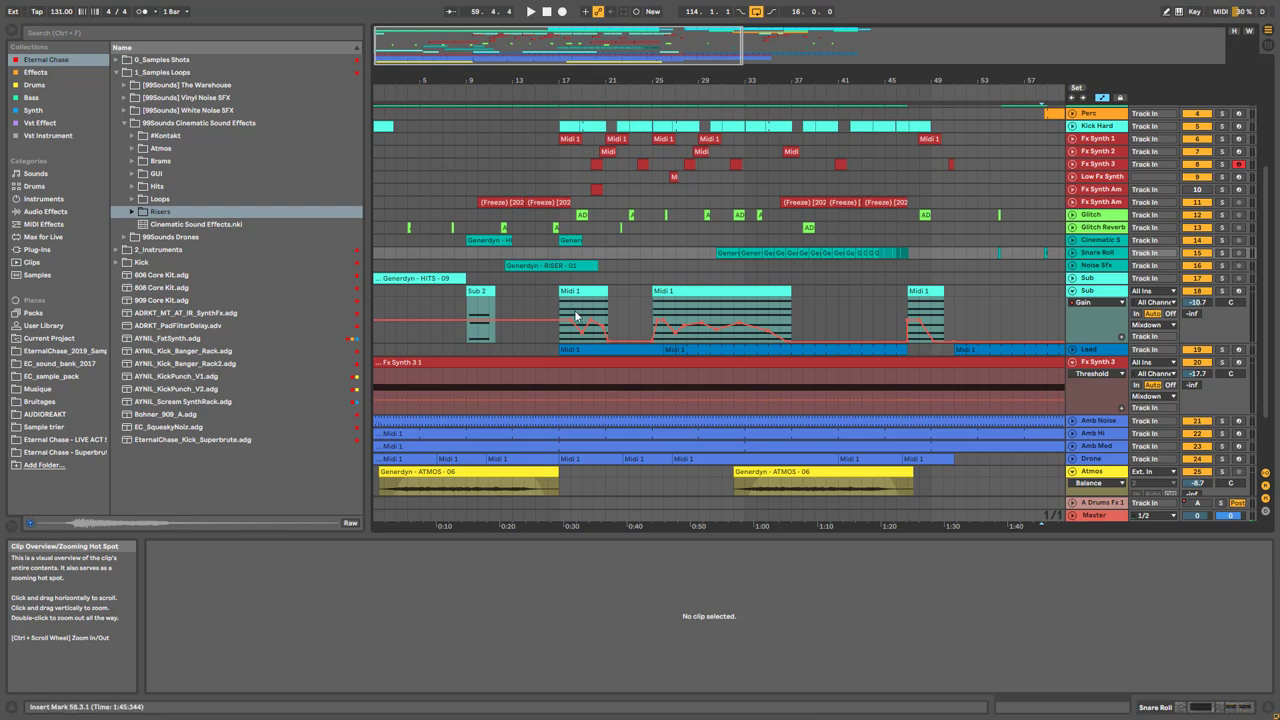
Solo the MIDI Sub track, show its Operator, Bombass, reverb and EQ Eight devices, and play its Sub 2 clip at bar 9
left_click(1221, 290)
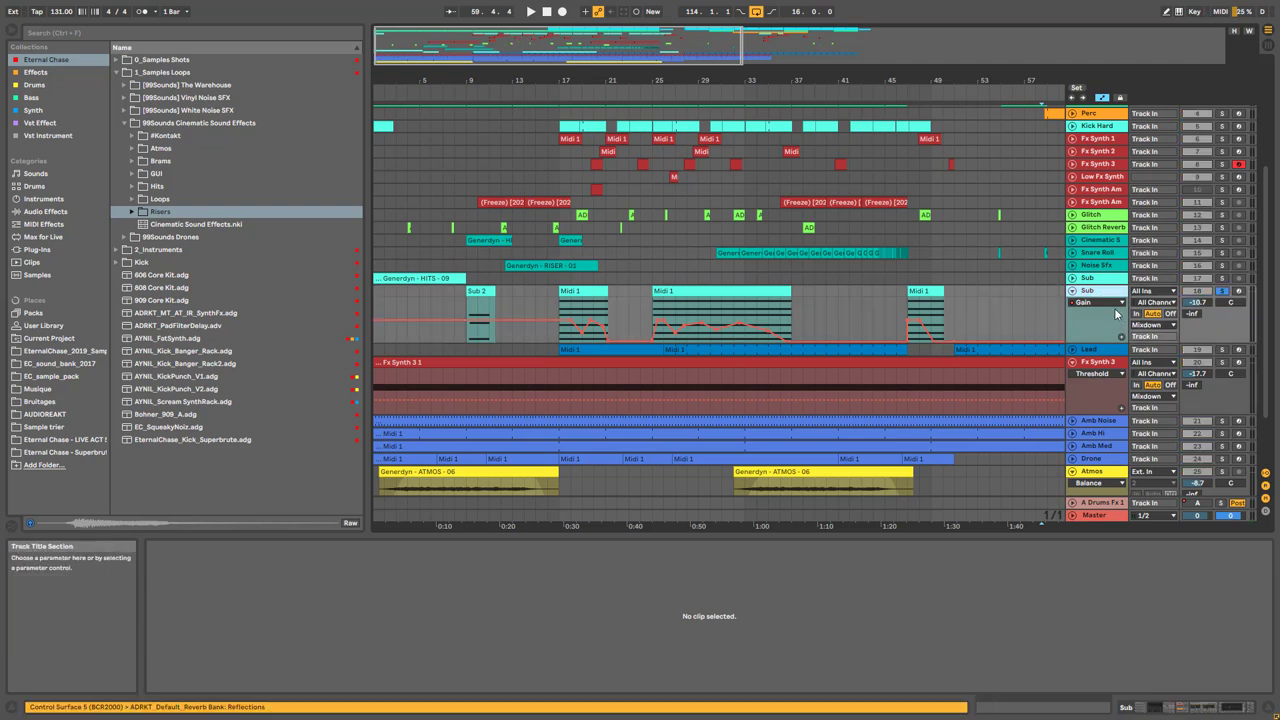
left_click(1098, 712)
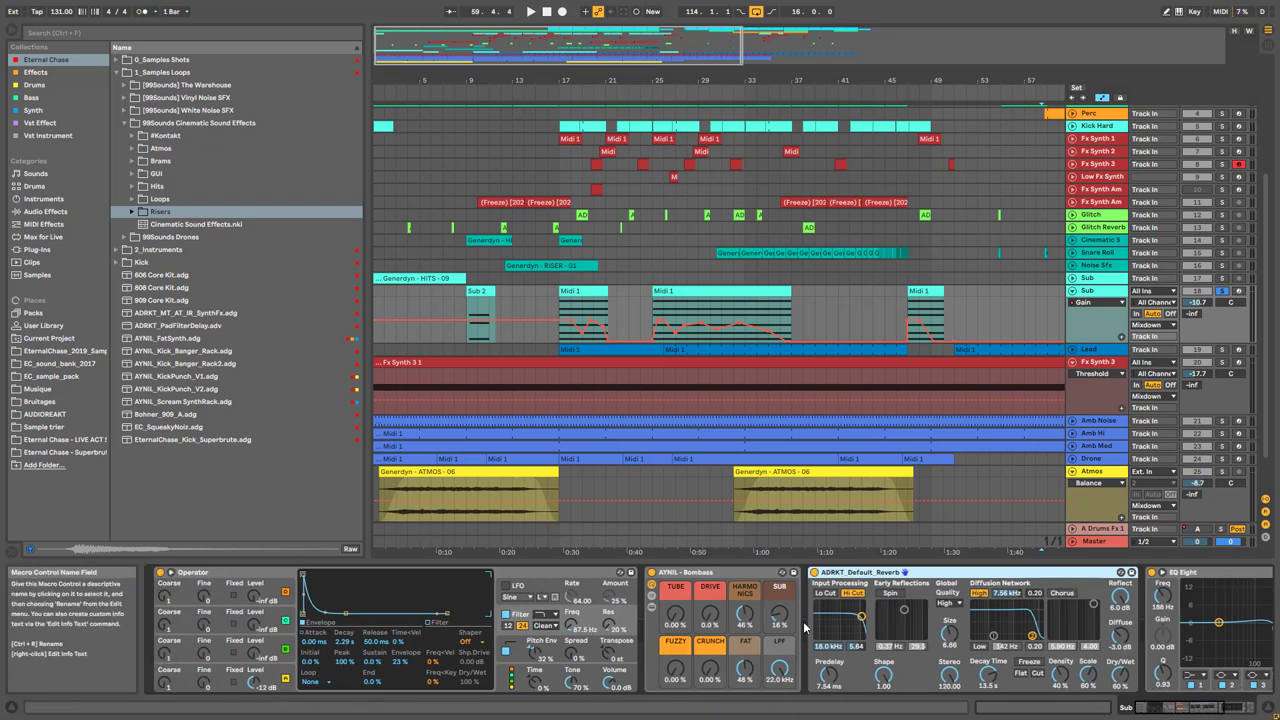
left_click(480, 318)
key("space")
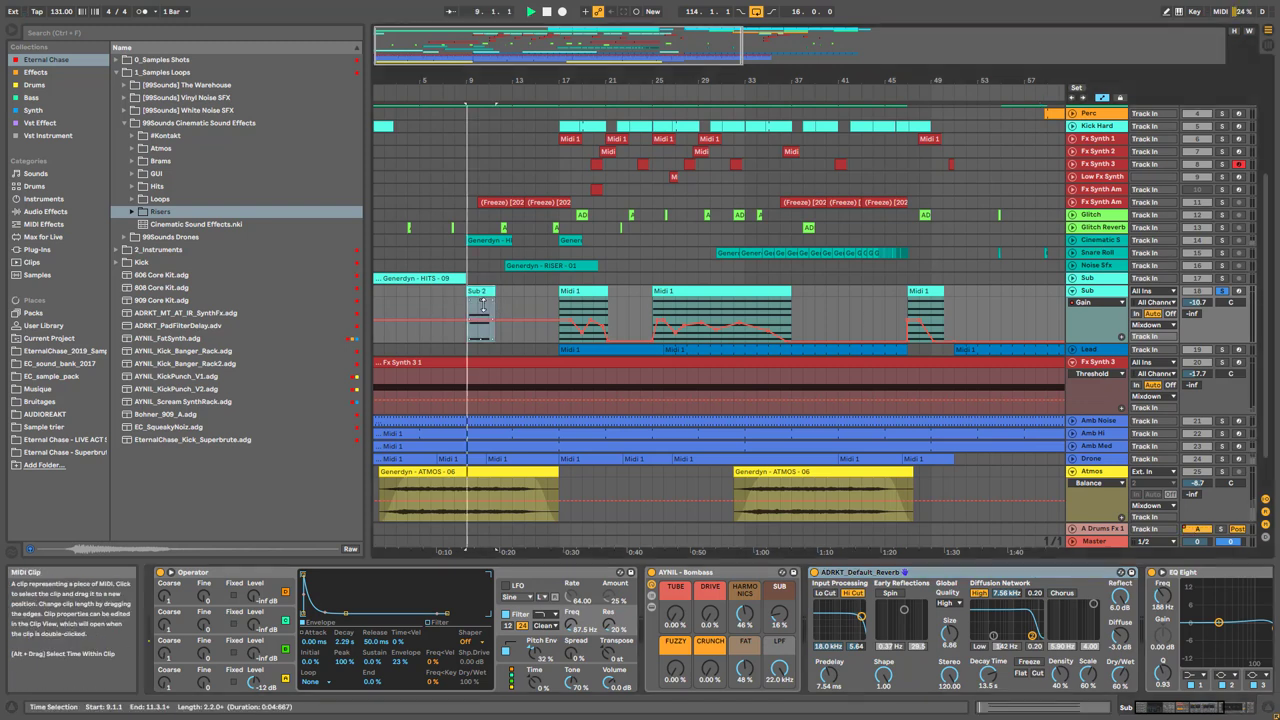
left_click(1217, 709)
key("space")
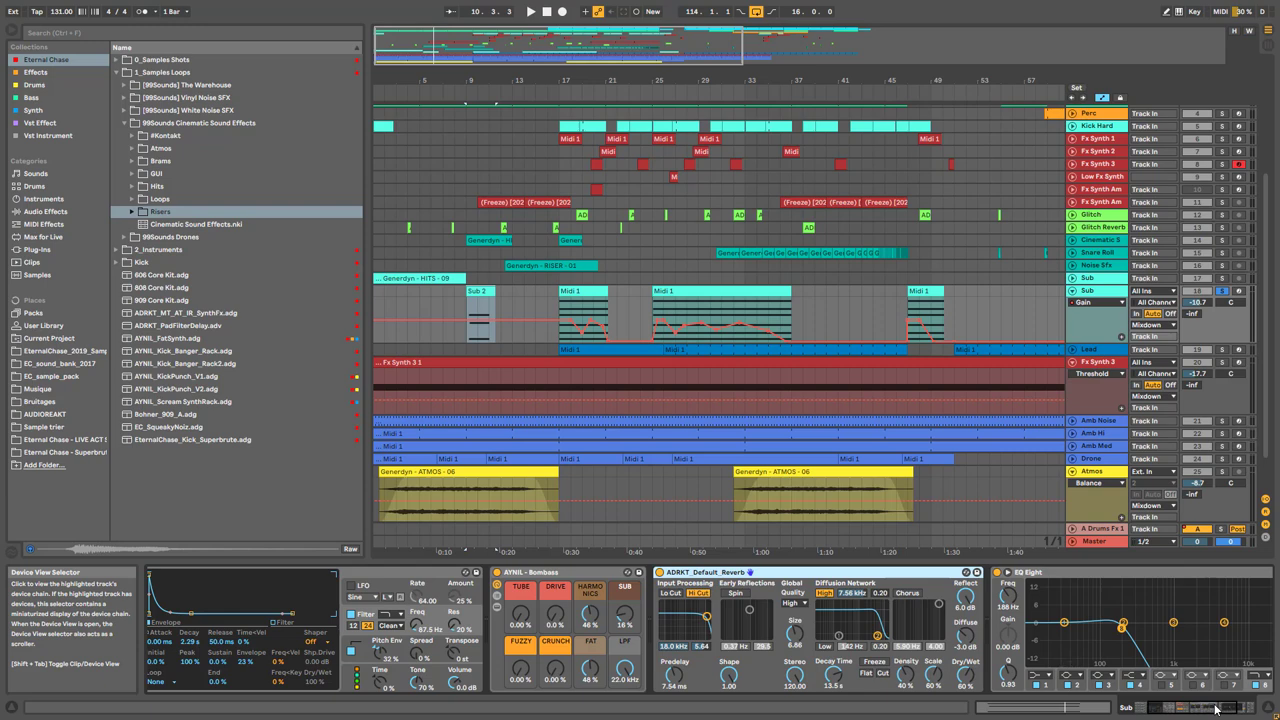
Play the Sub track's first Midi 1 clip in solo from bar 17 to hear its gain automation
left_click(559, 303)
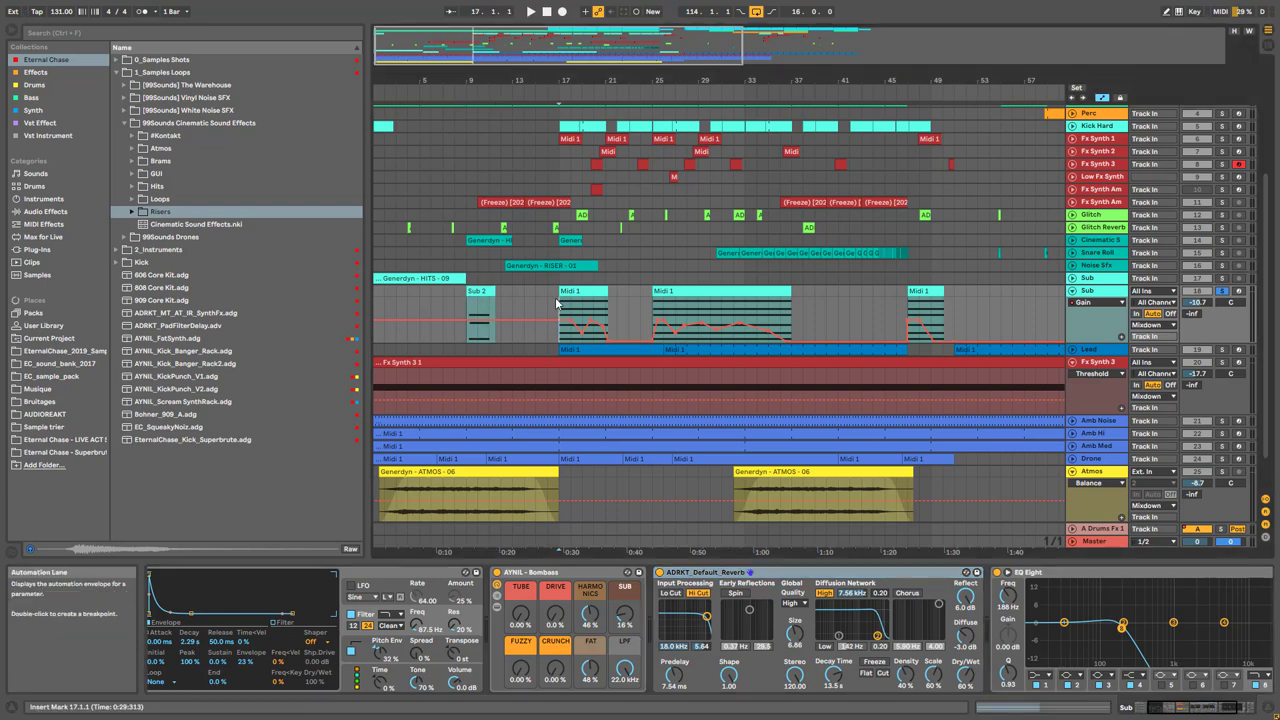
key("space")
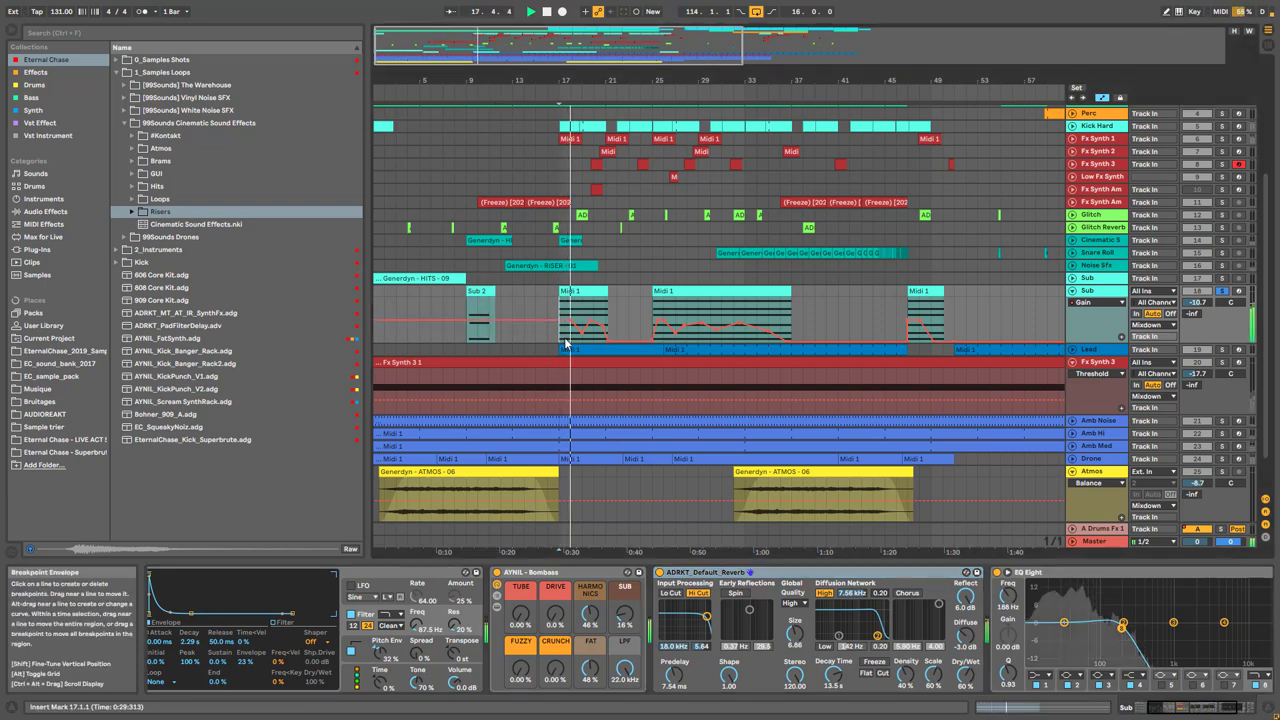
scroll(612, 309, "up", 4)
scroll(612, 309, "down", 4)
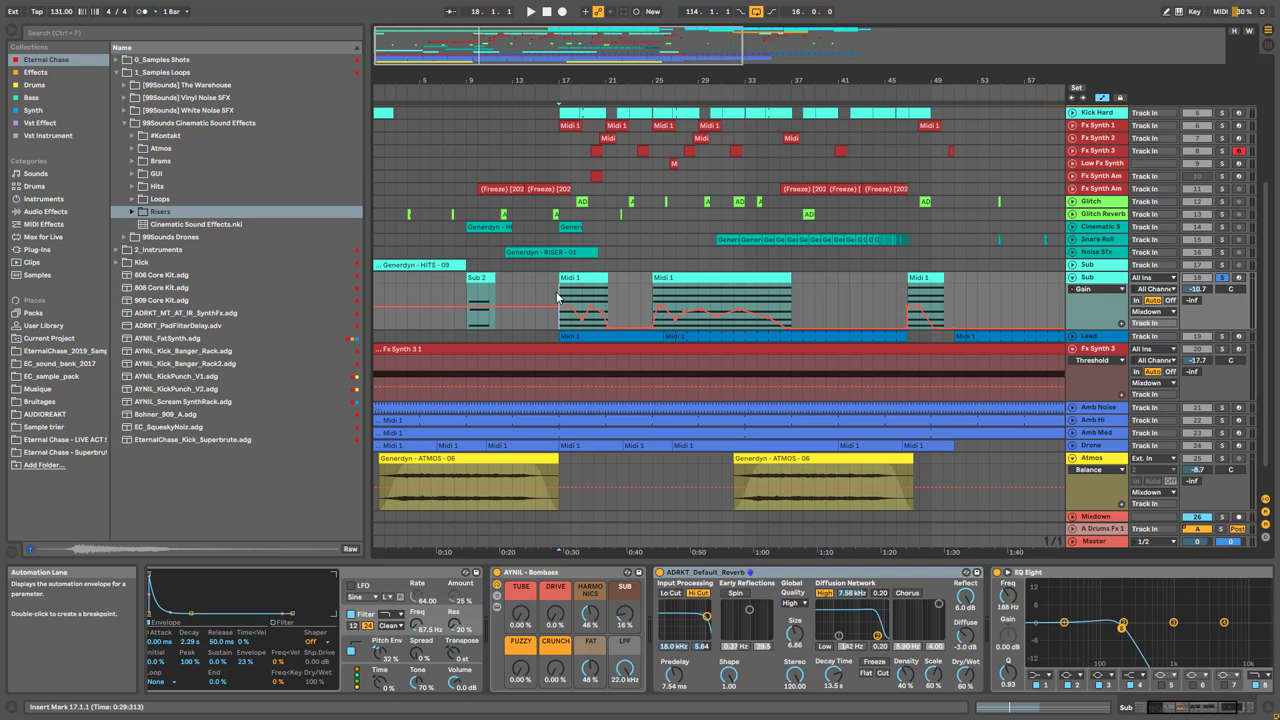
key("space")
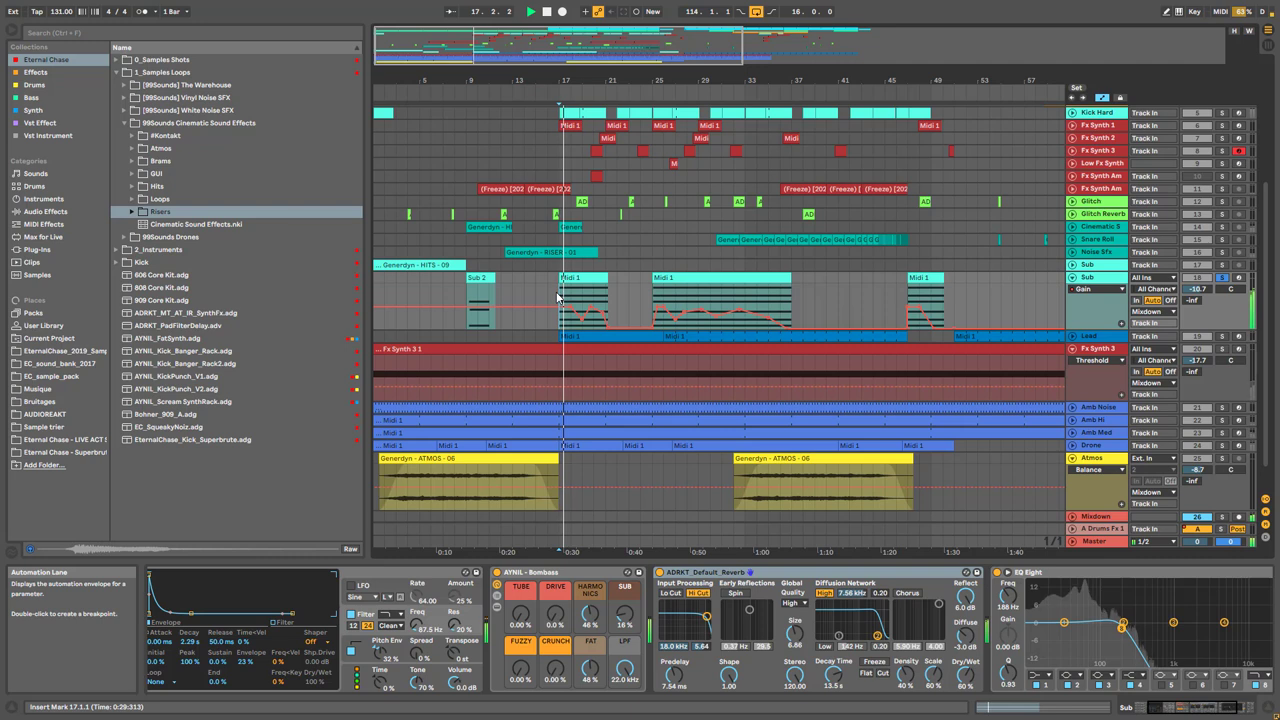
key("space")
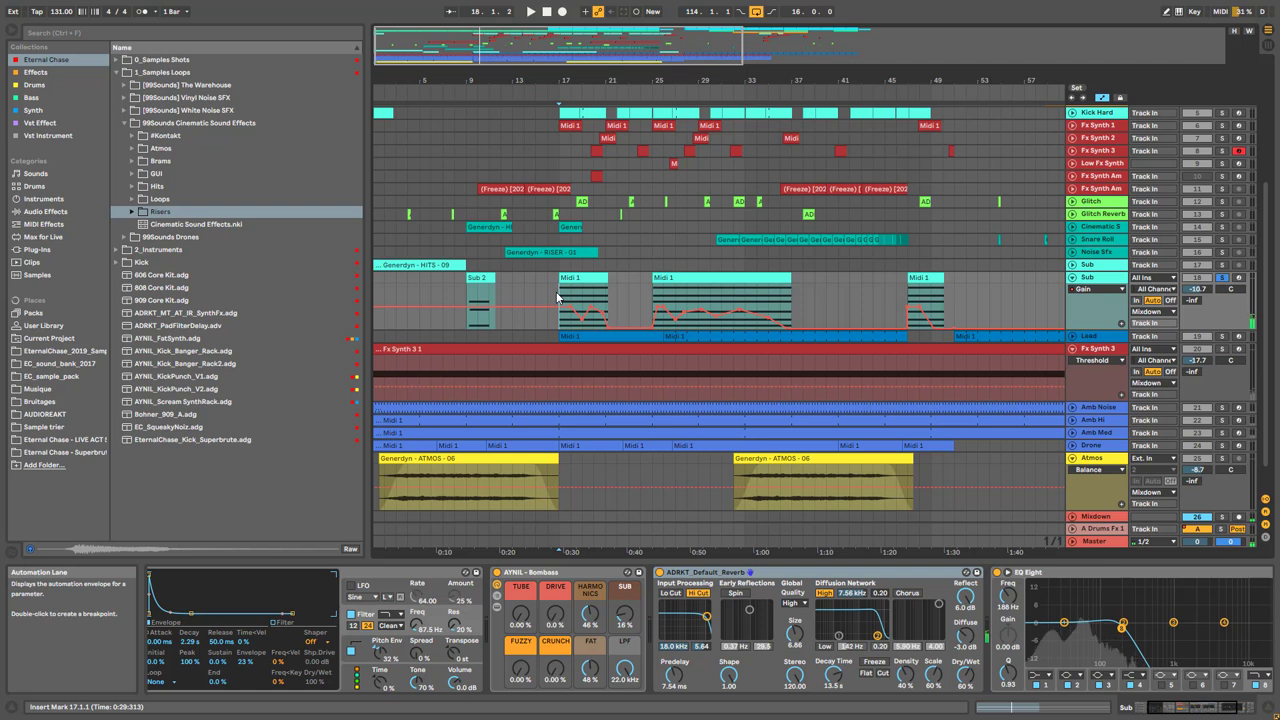
key("space")
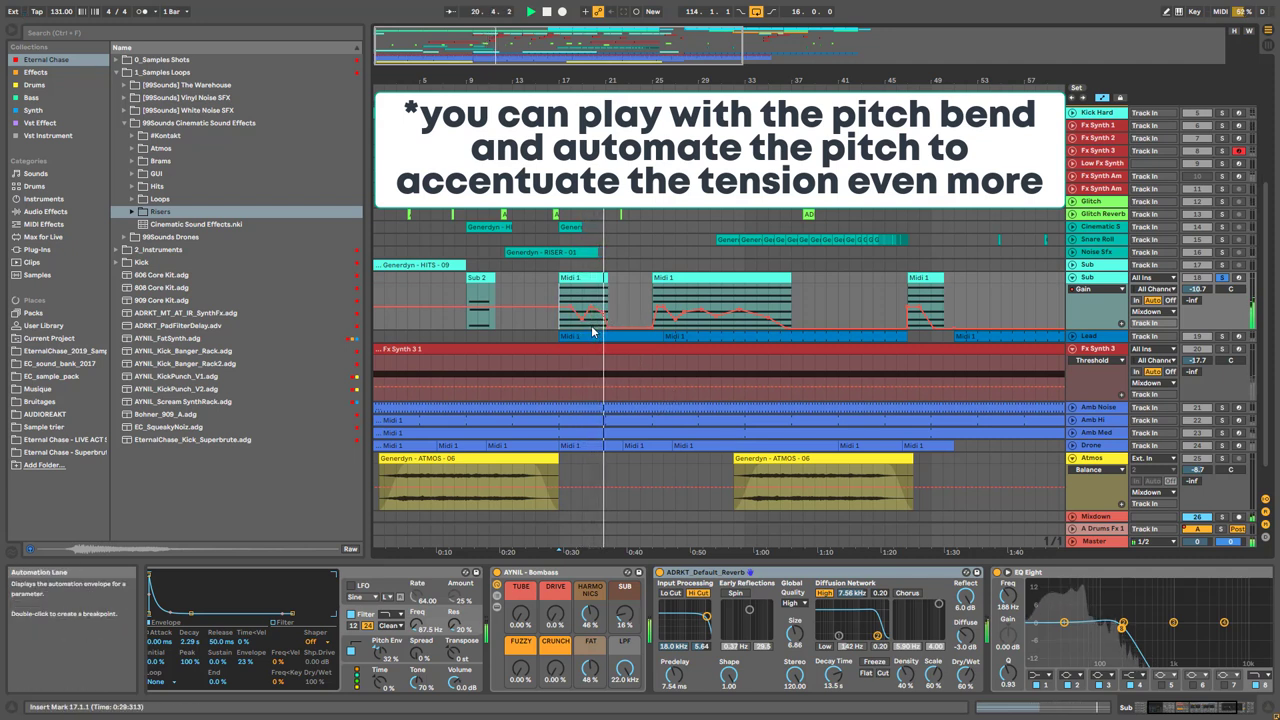
key("space")
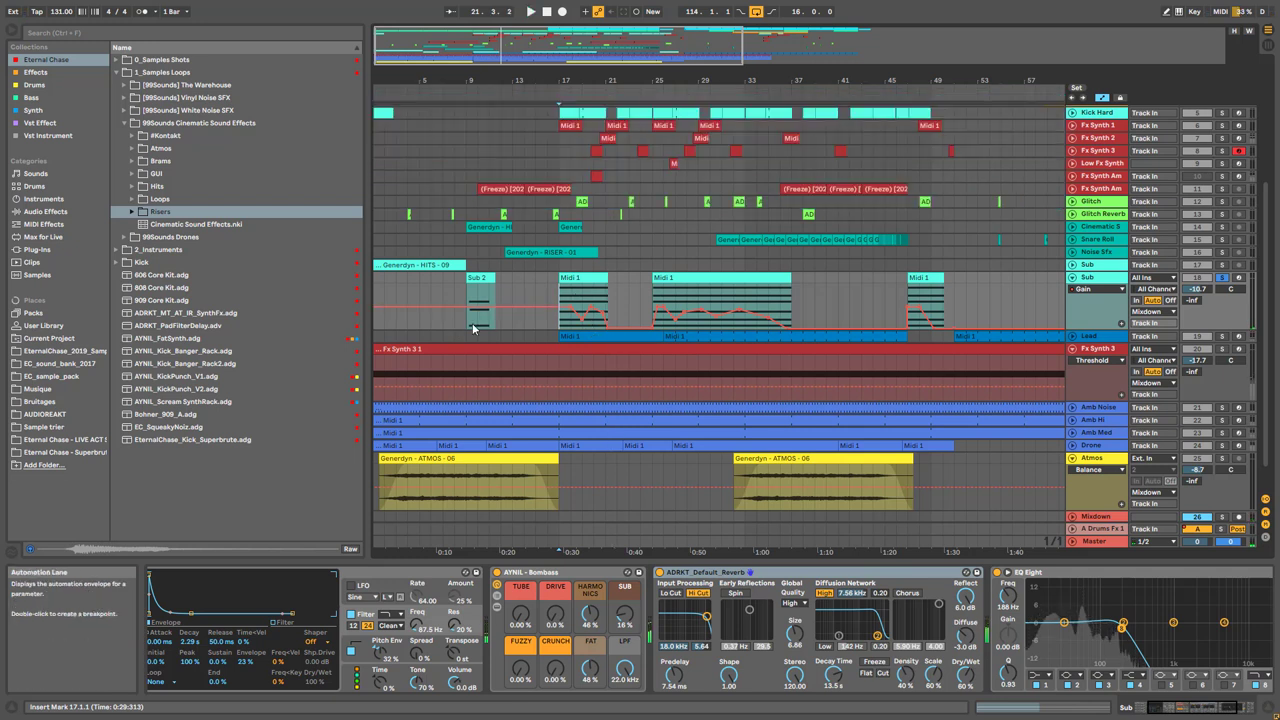
Unsolo the Sub track and play its clips in the full mix from bars 9, 17 and 25
left_click(467, 330)
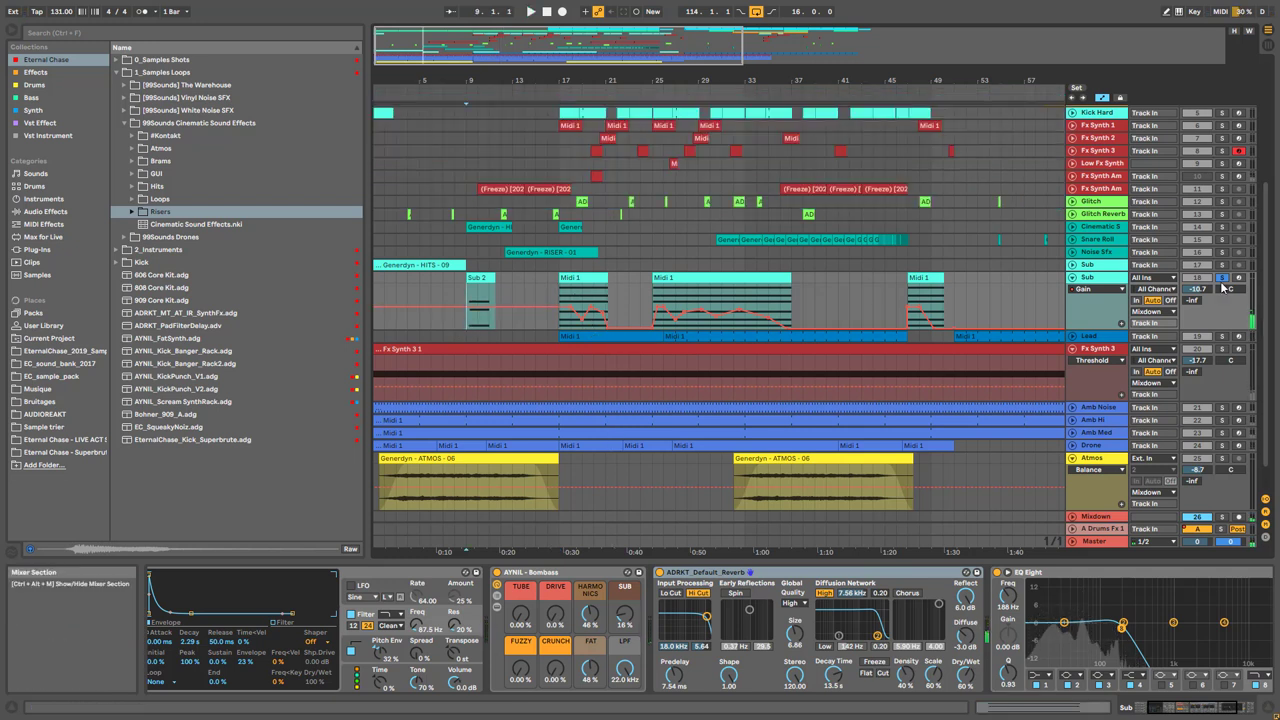
key("space")
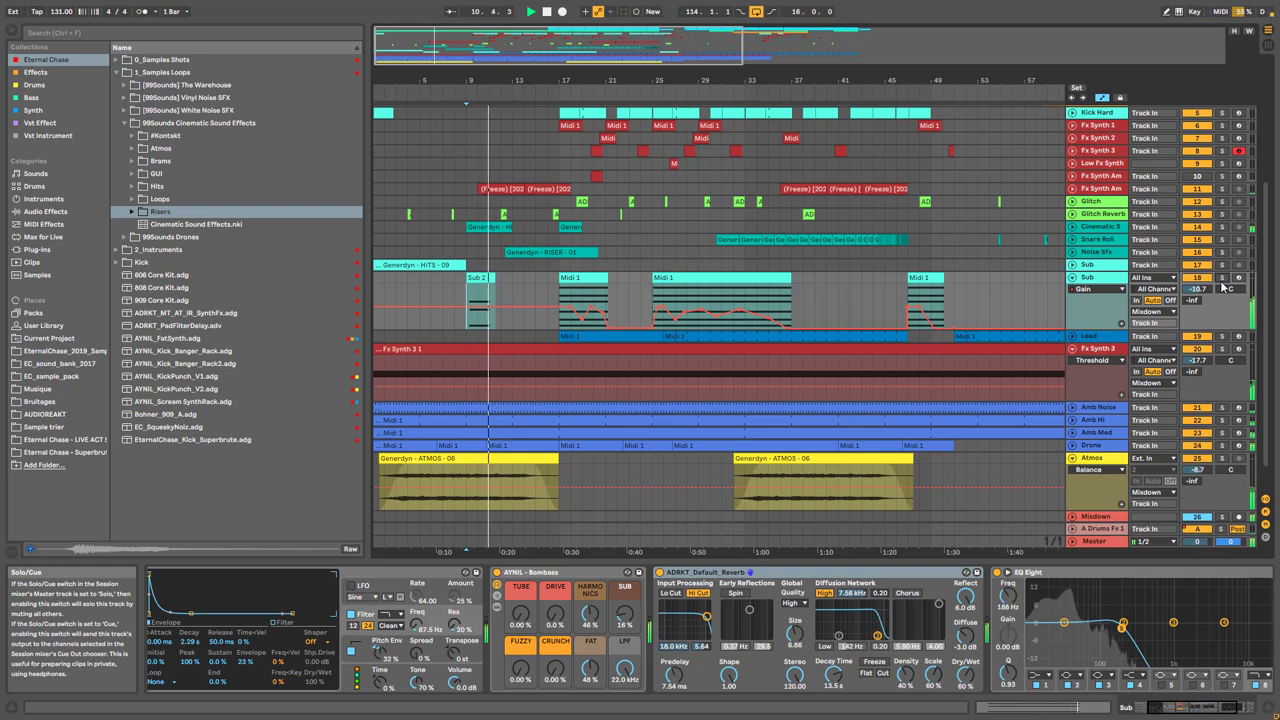
left_click(559, 297)
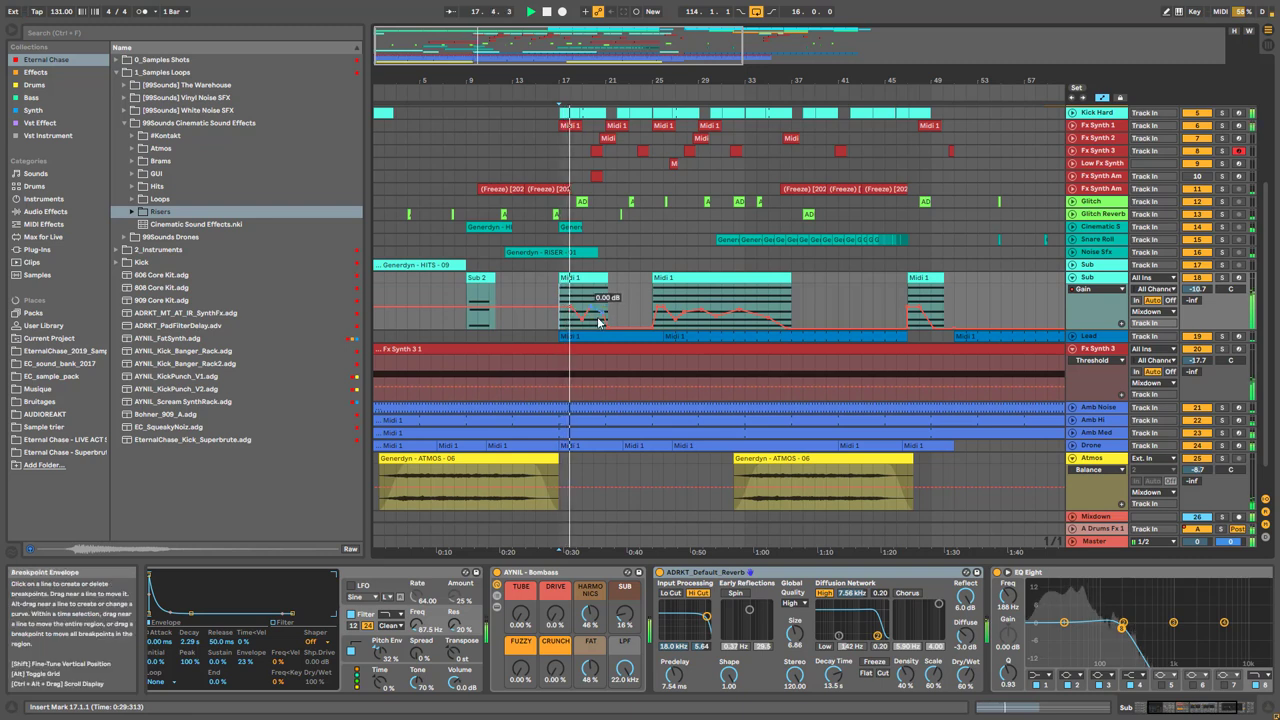
left_click(655, 305)
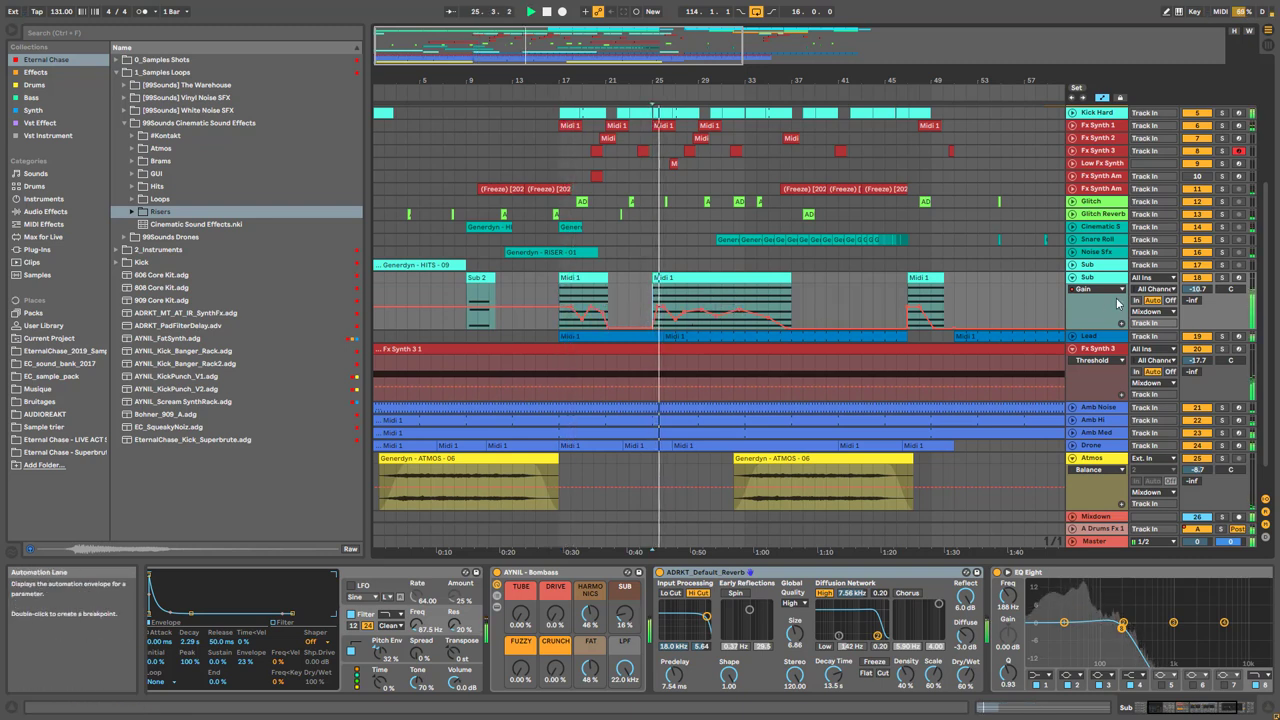
Compare the Sub clip from bar 25 in solo and in the full mix, and stop playback
left_click(1222, 278)
left_click(1224, 280)
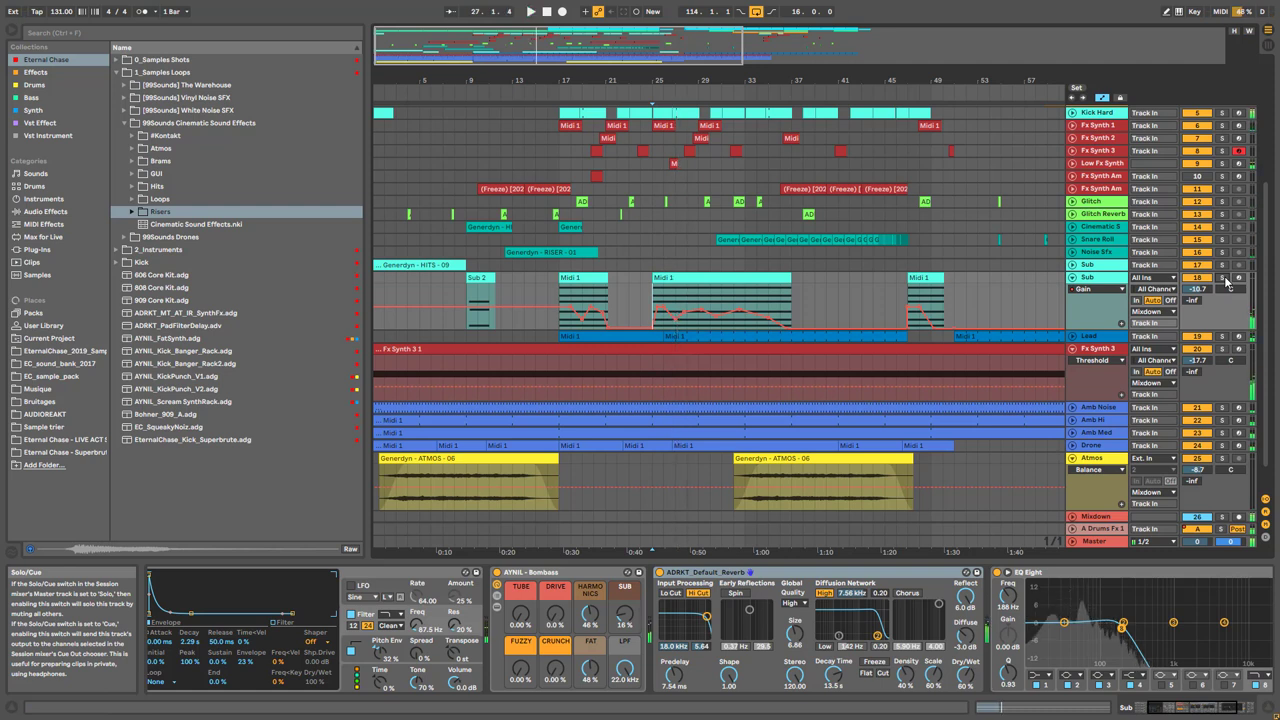
left_click(1222, 279)
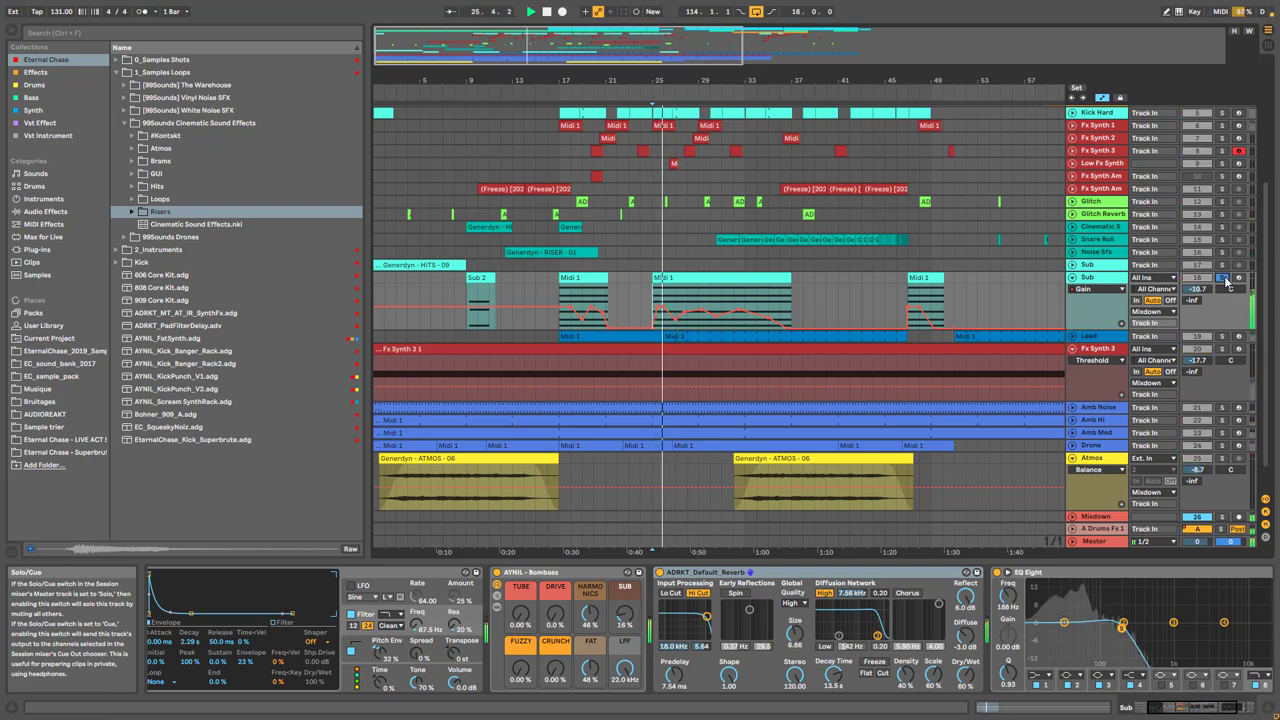
left_click(1222, 278)
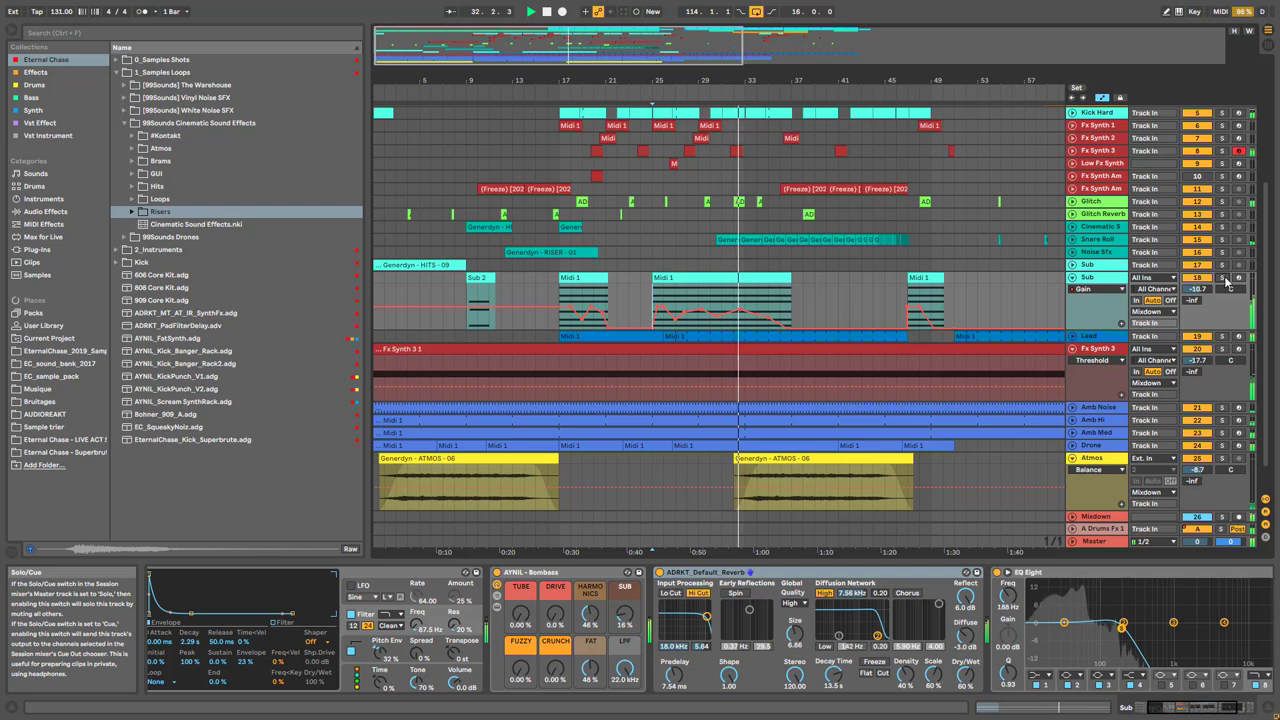
key("space")
Fold the Sub track, and unfold the Lead track to show its automation and the devices inside its AYNIL_PeakTimeSynth rack
left_click(1105, 284)
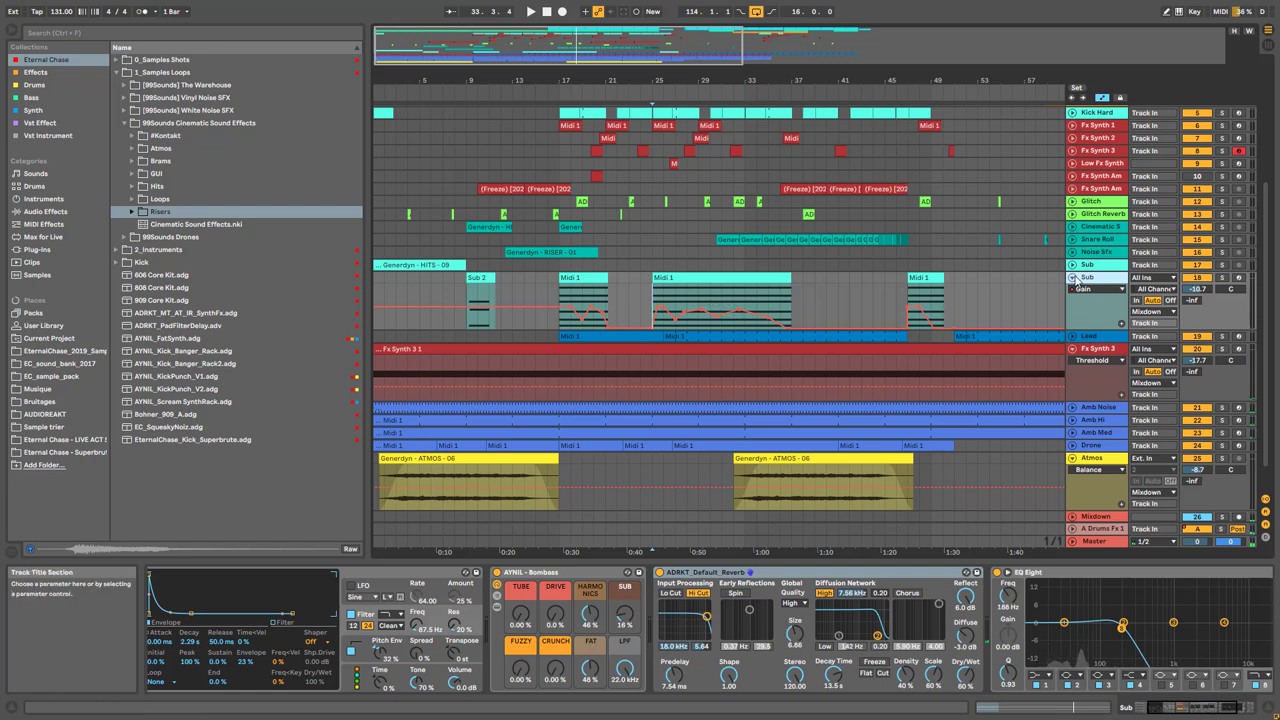
left_click(1072, 277)
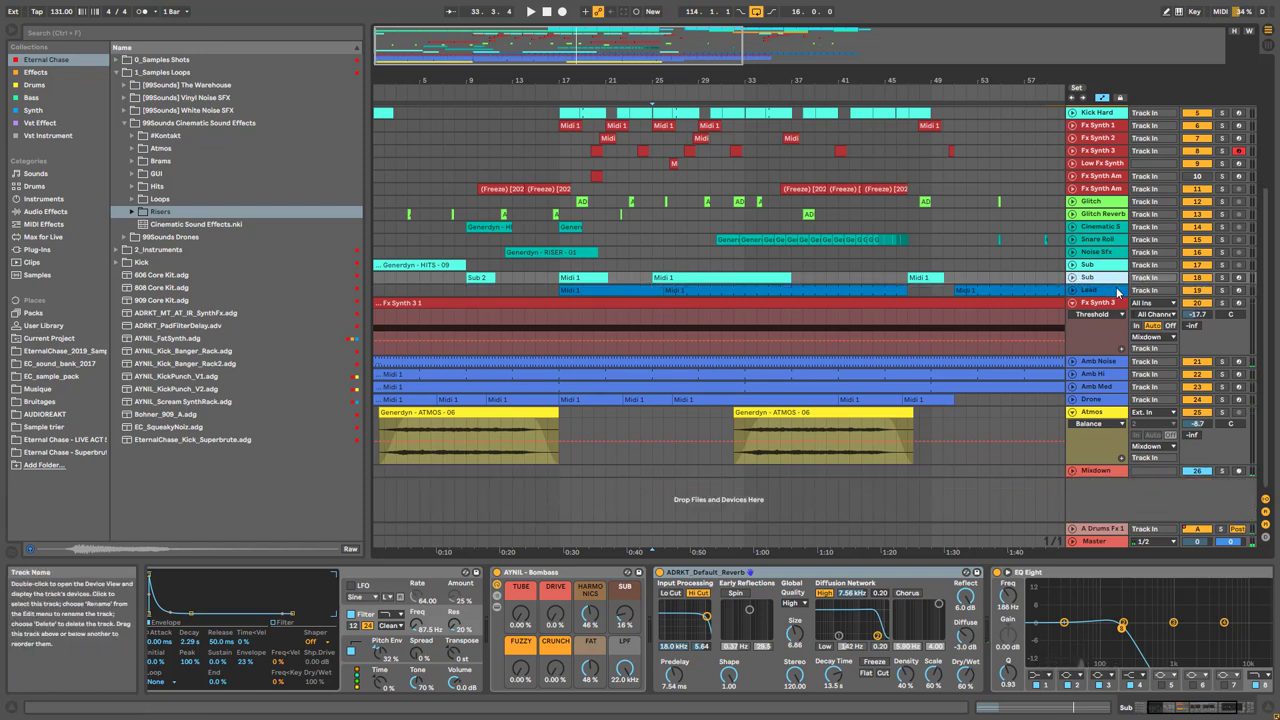
left_click(1116, 288)
left_click_drag(850, 45, 855, 262)
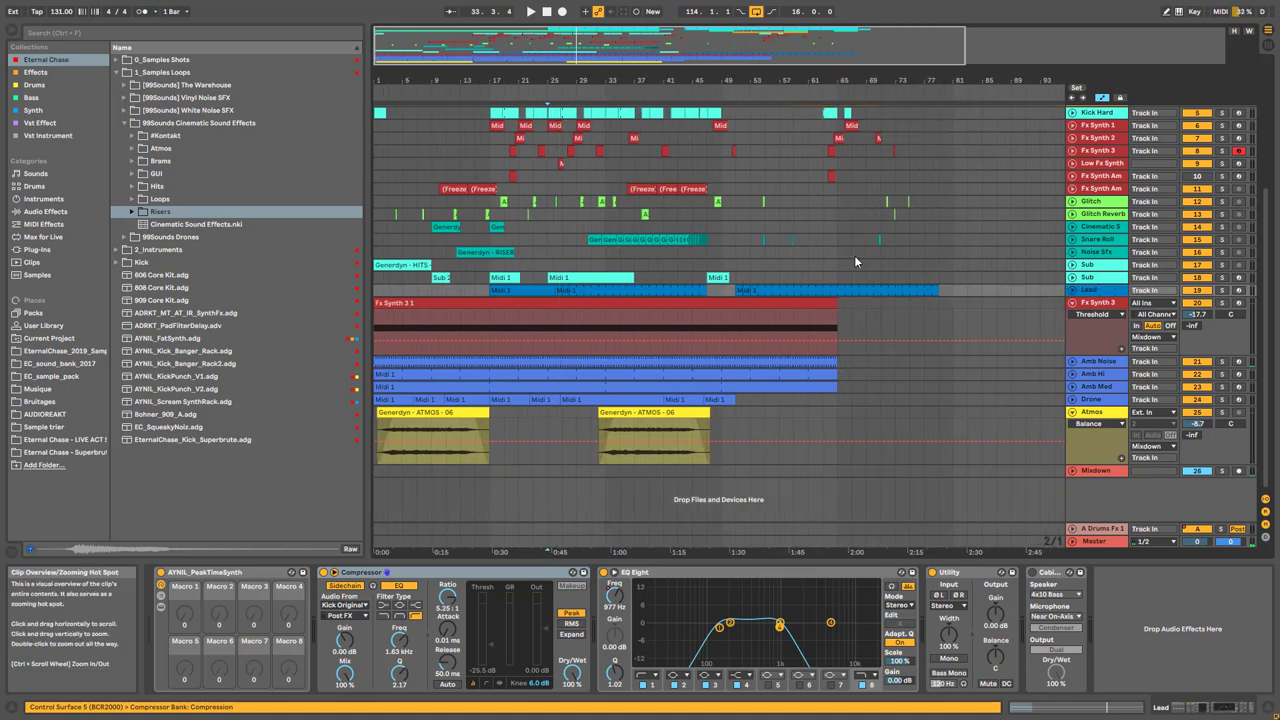
left_click(1071, 289)
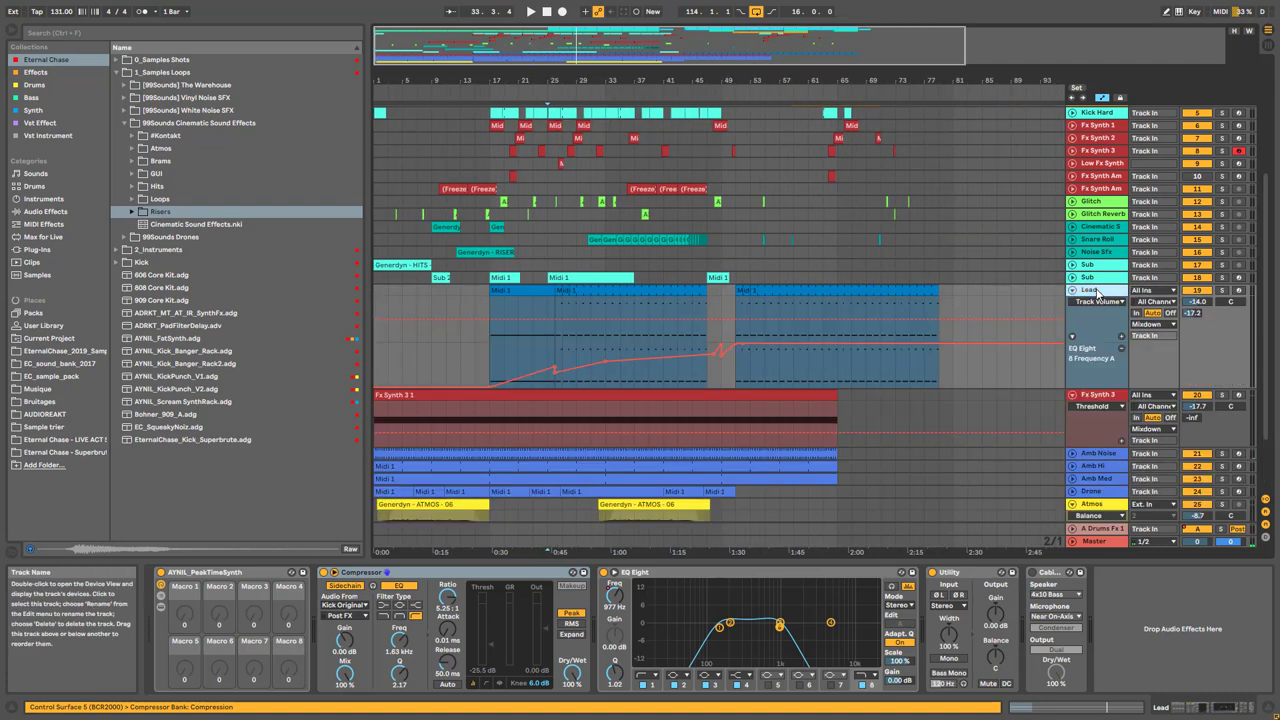
left_click(161, 607)
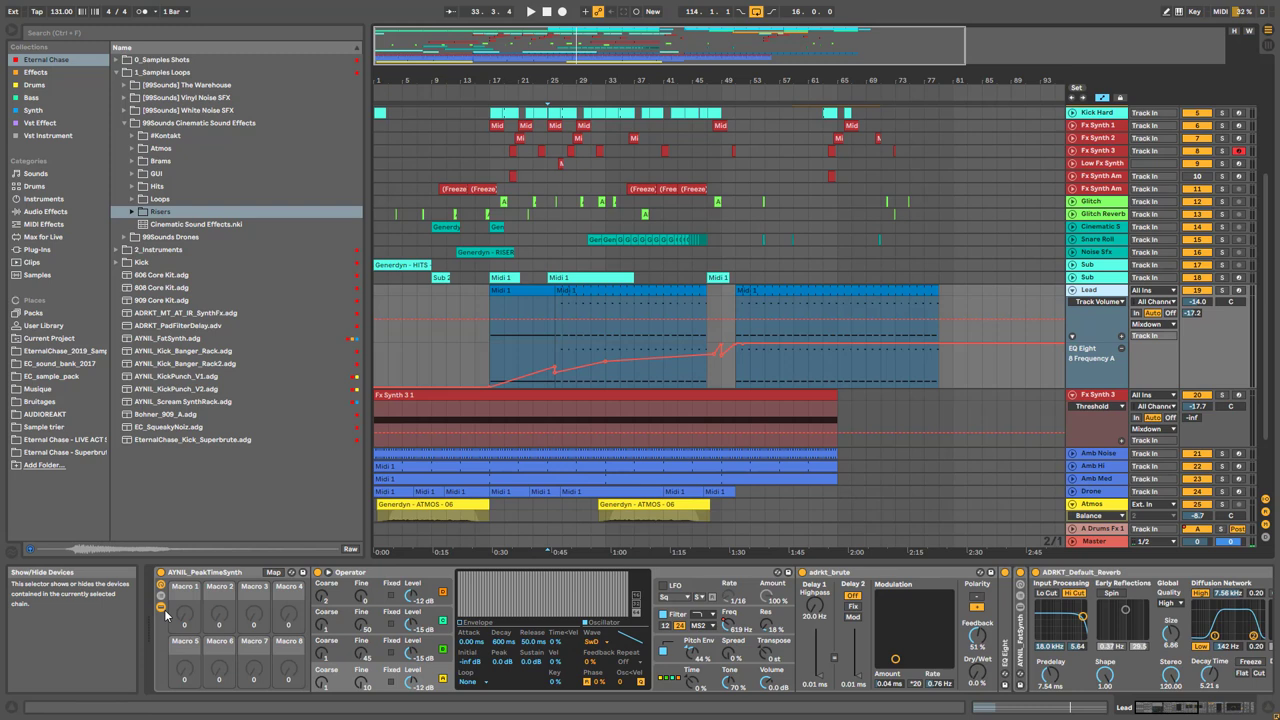
Solo the Lead track and play it from bar 36
left_click(630, 341)
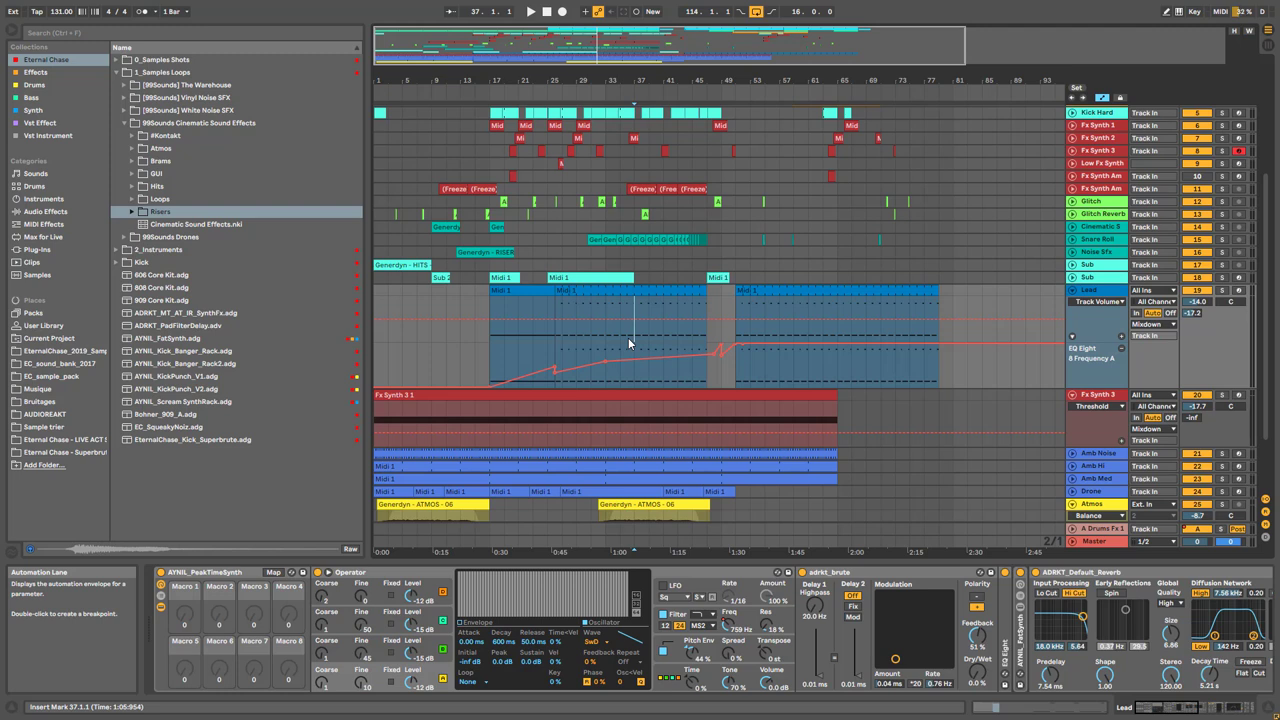
left_click_drag(640, 45, 560, 65)
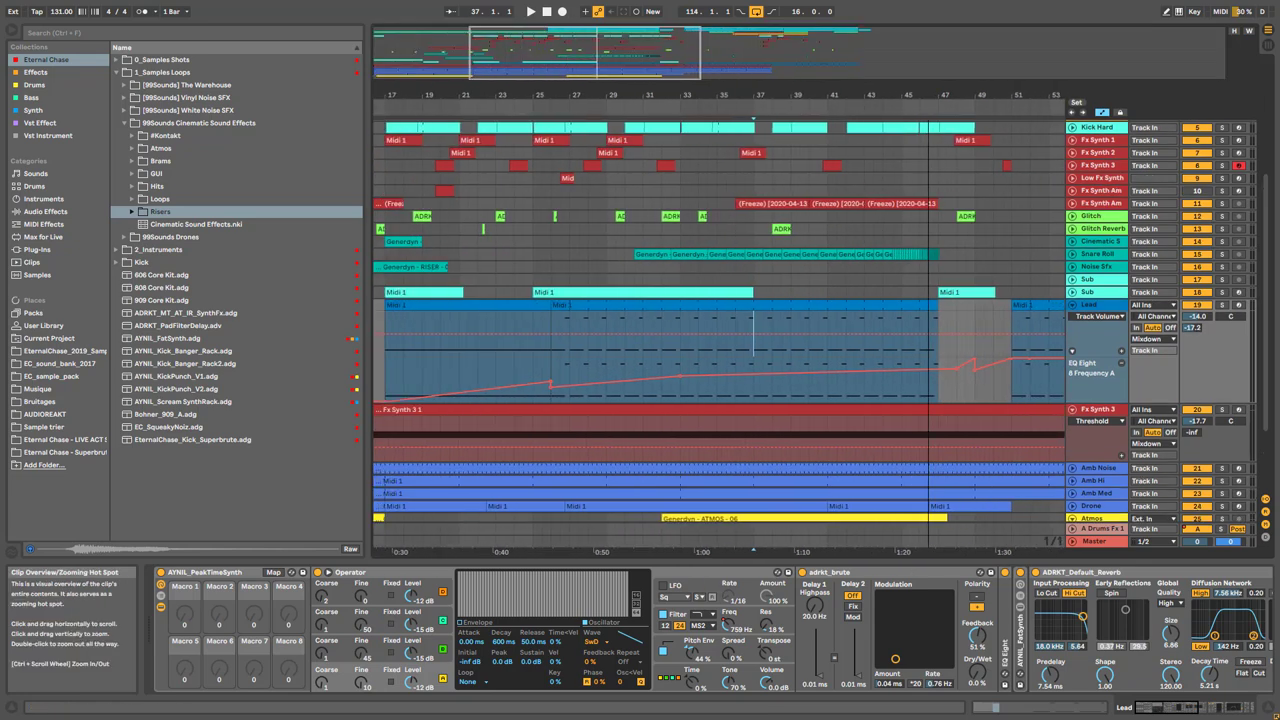
left_click(738, 396)
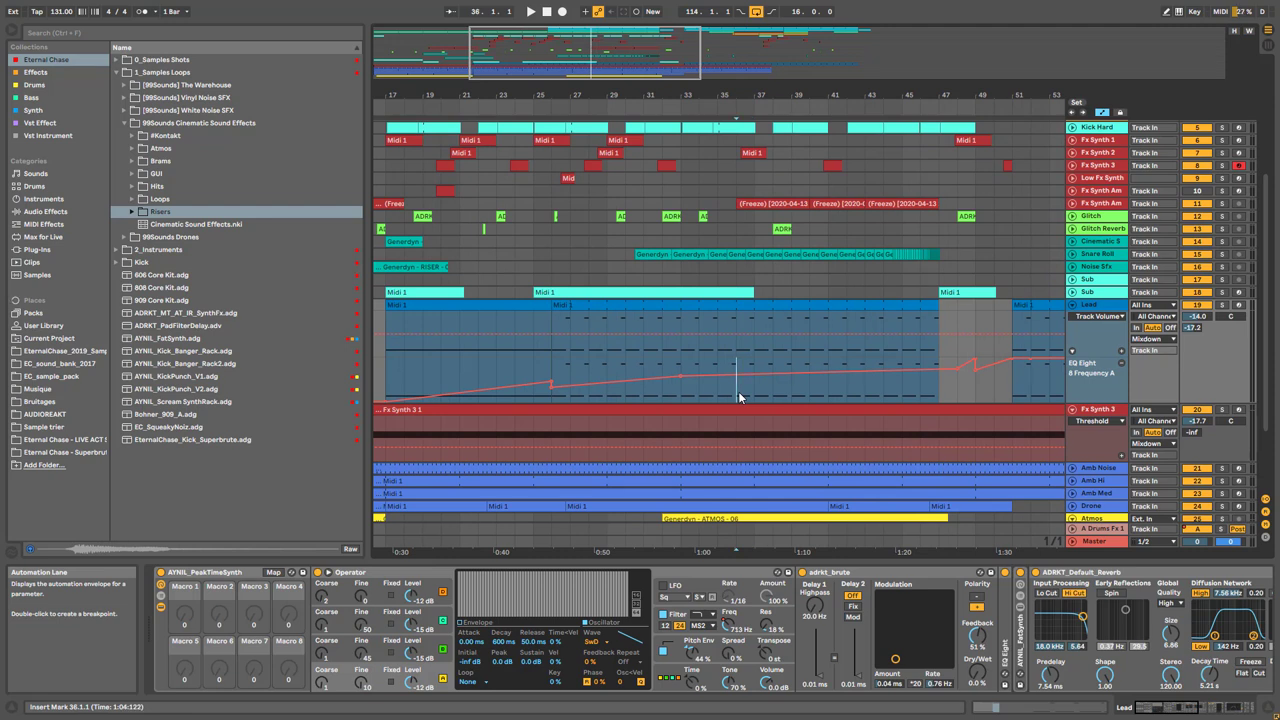
left_click(1221, 305)
key("space")
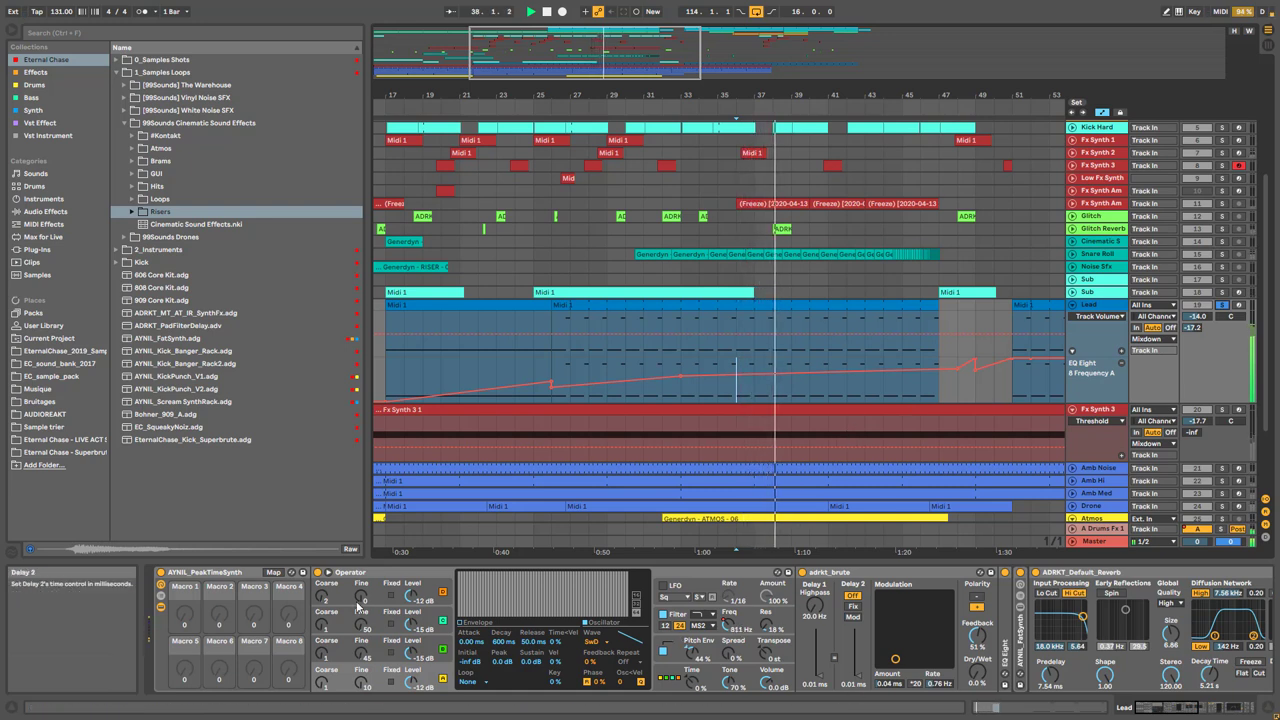
Show Operator's pitch envelope in the AYNIL_PeakTimeSynth rack, and arm the Lead track to audition the envelope with live notes
left_click(245, 579)
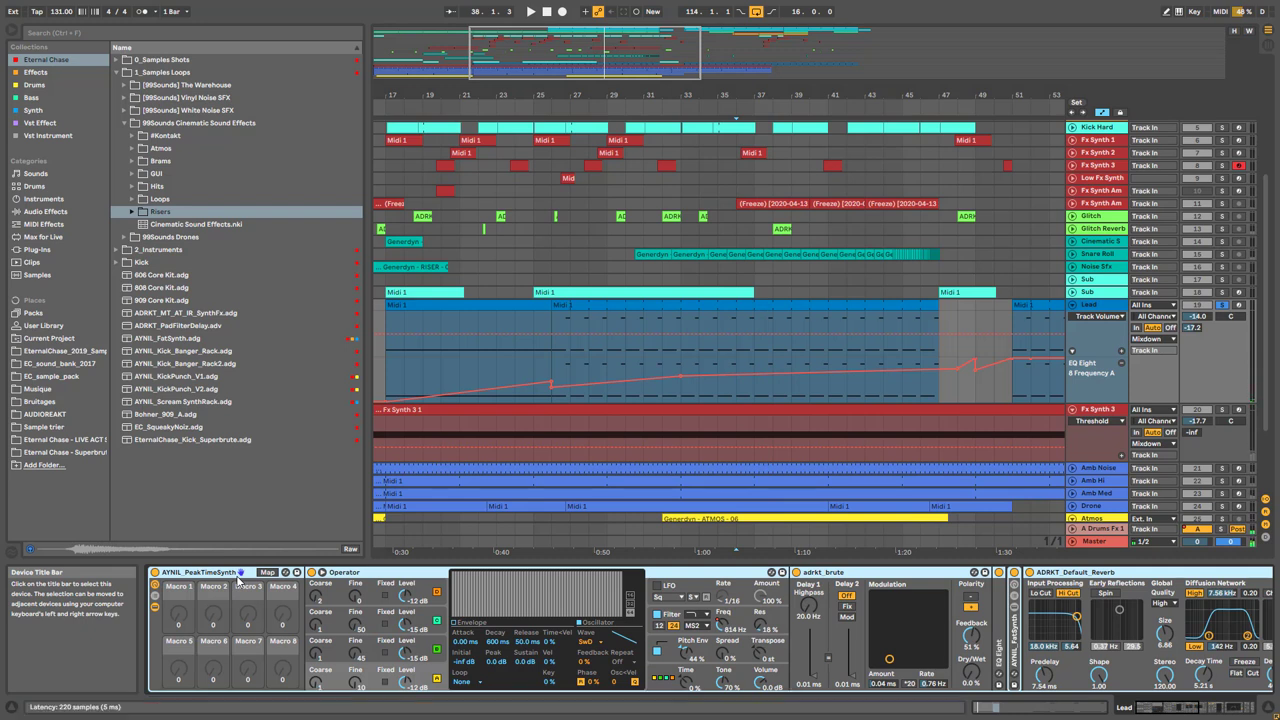
left_click(675, 652)
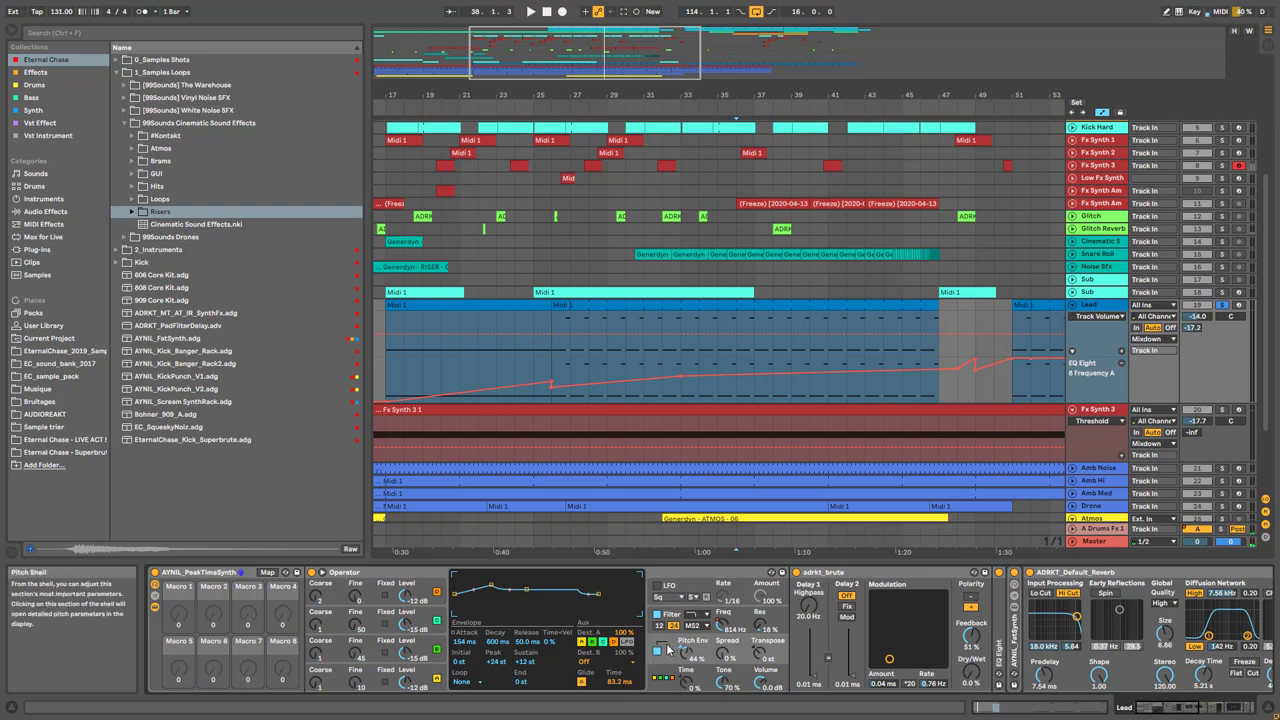
left_click(737, 378)
left_click(1238, 306)
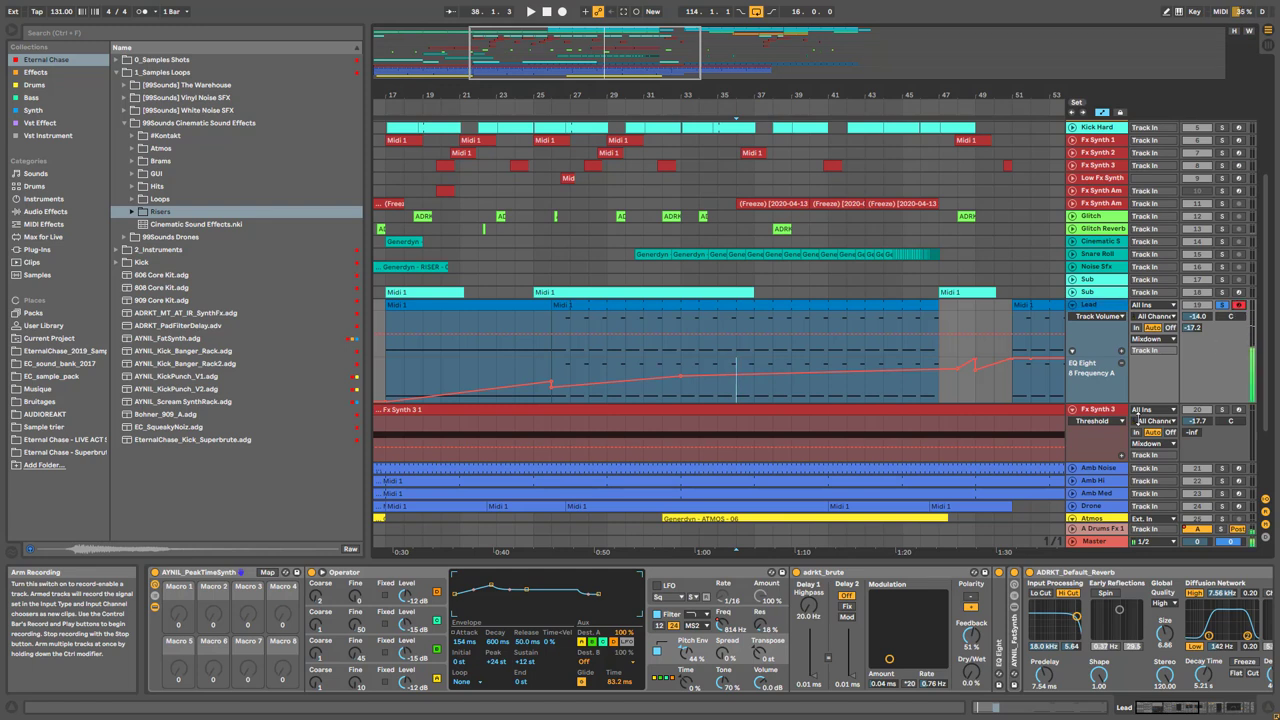
left_click(657, 652)
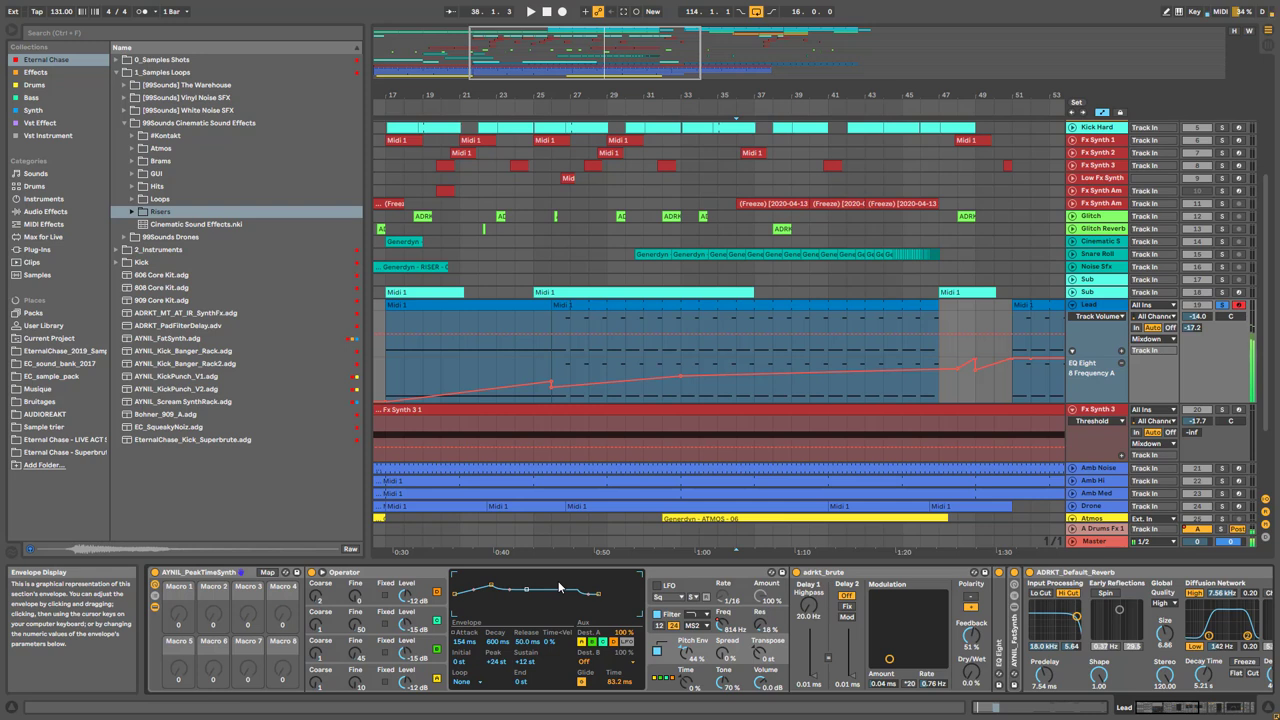
Open the notes of the Lead track's Midi 1 clip at bar 26, examine the D#2 note at 1.4, and play the clip in solo
left_click(596, 307)
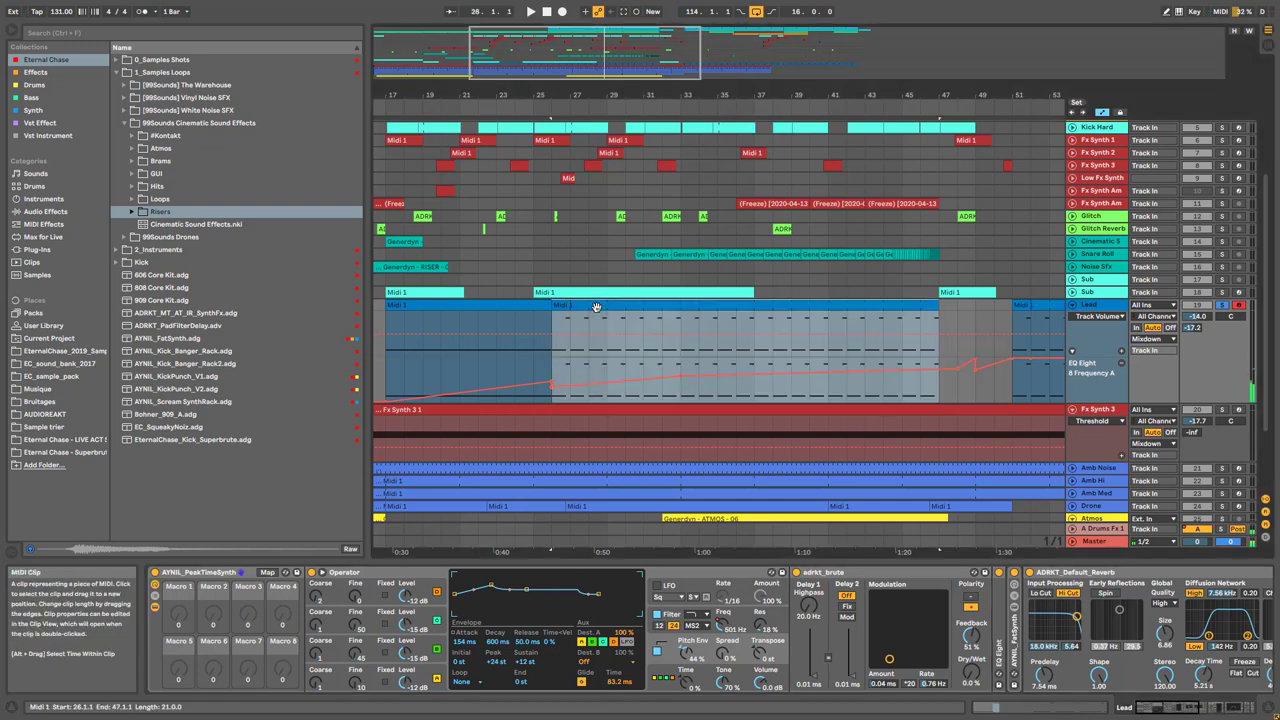
left_click_drag(424, 545, 424, 549)
left_click(310, 546)
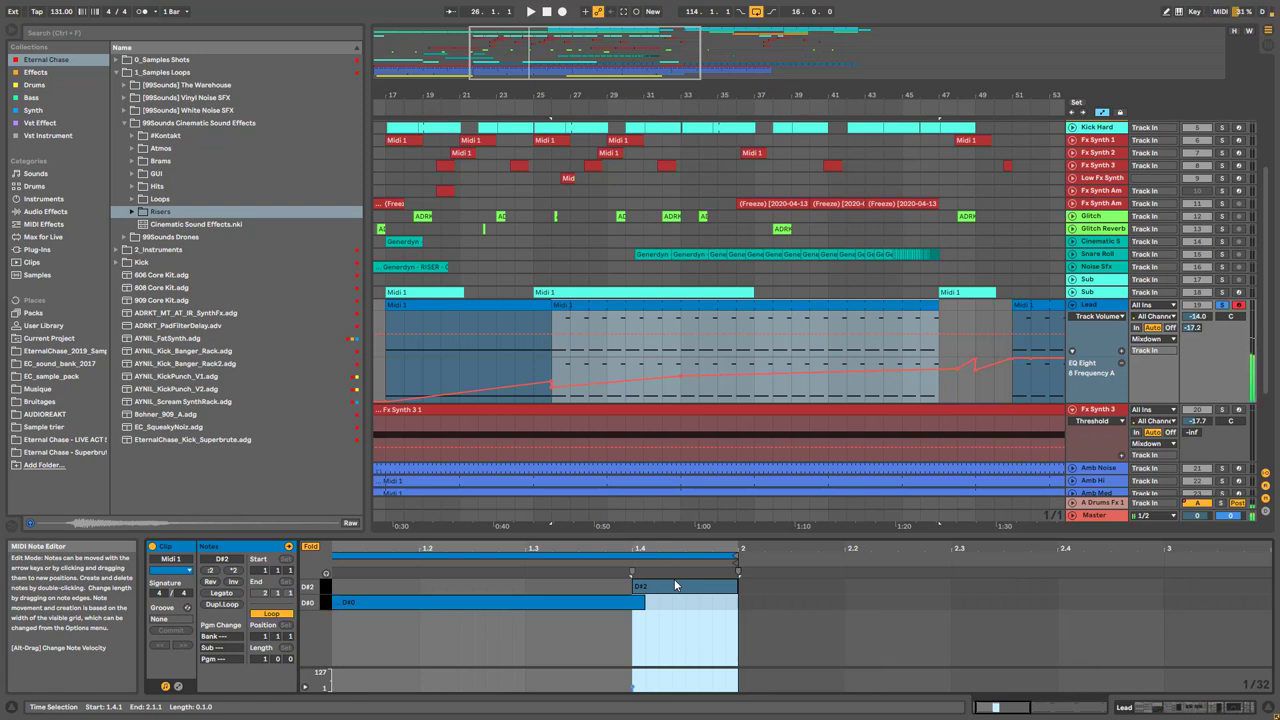
key("space")
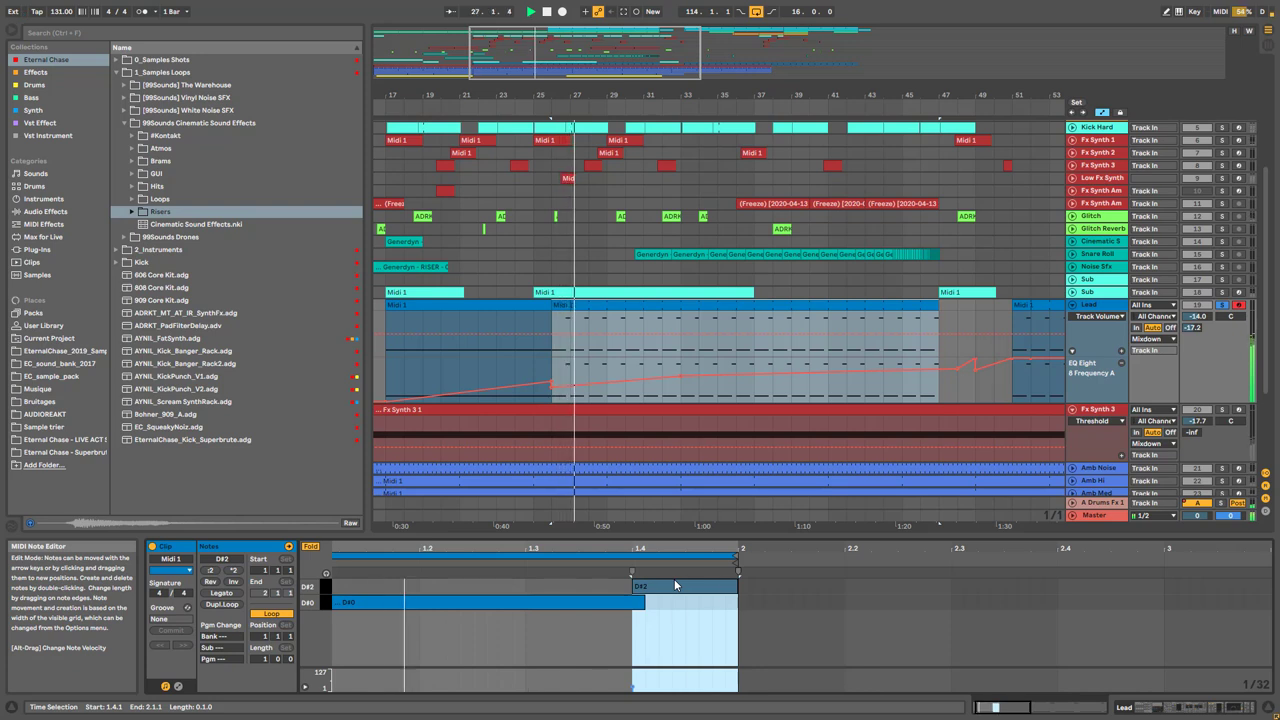
Return to the Lead track's device chain and collapse the adrkt_brute device
left_click(1103, 346)
double_click(817, 577)
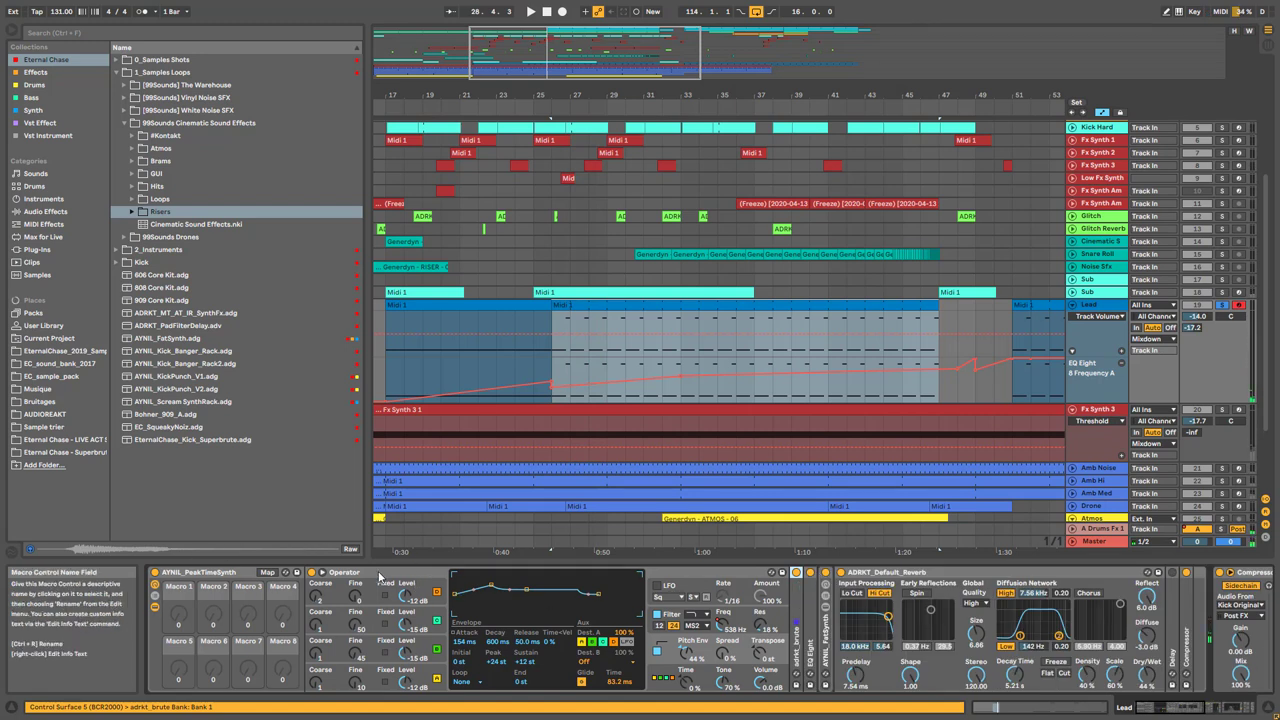
Hide the devices inside the AYNIL_PeakTimeSynth rack to show the Lead track's following effects, and play the soloed track from bar 26
left_click(154, 608)
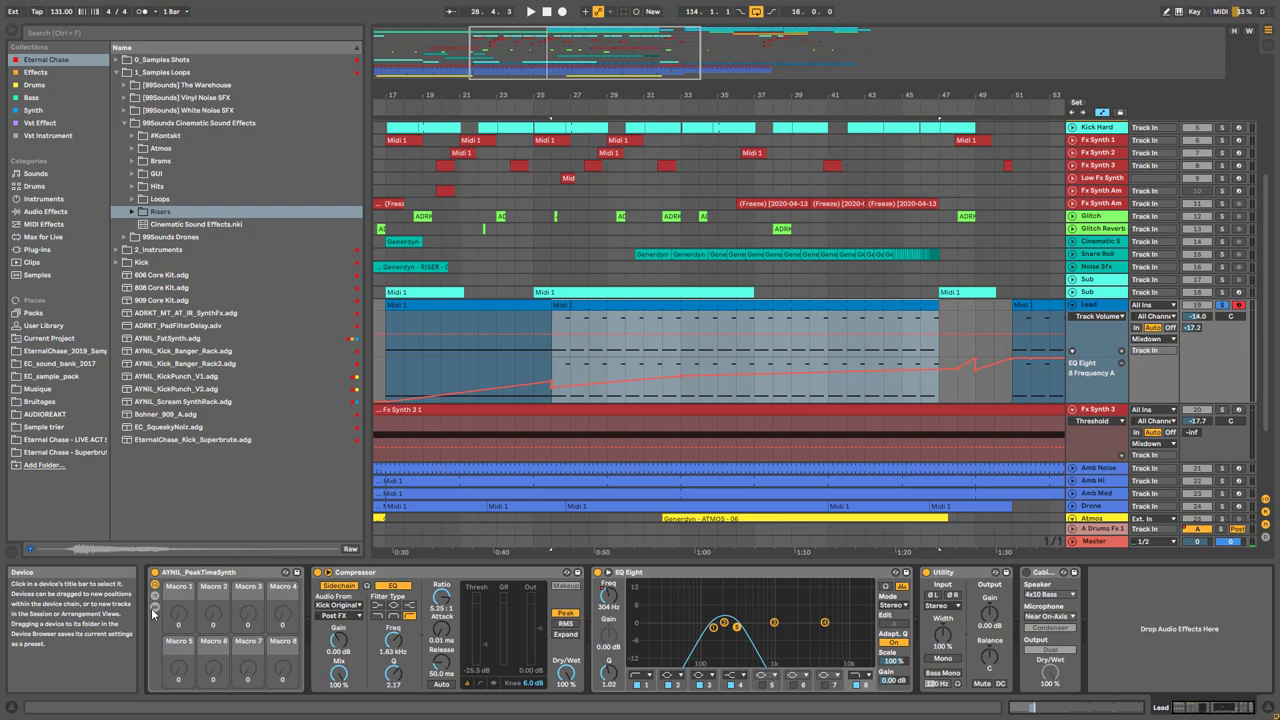
key("space")
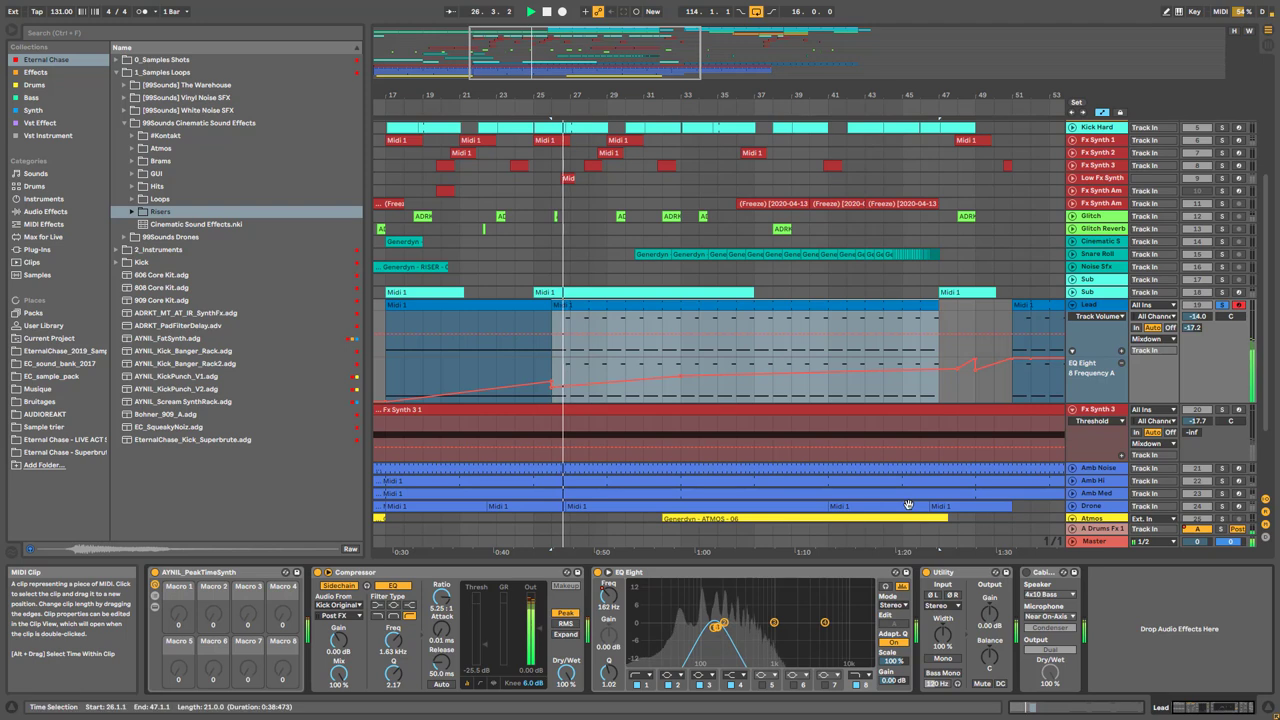
key("space")
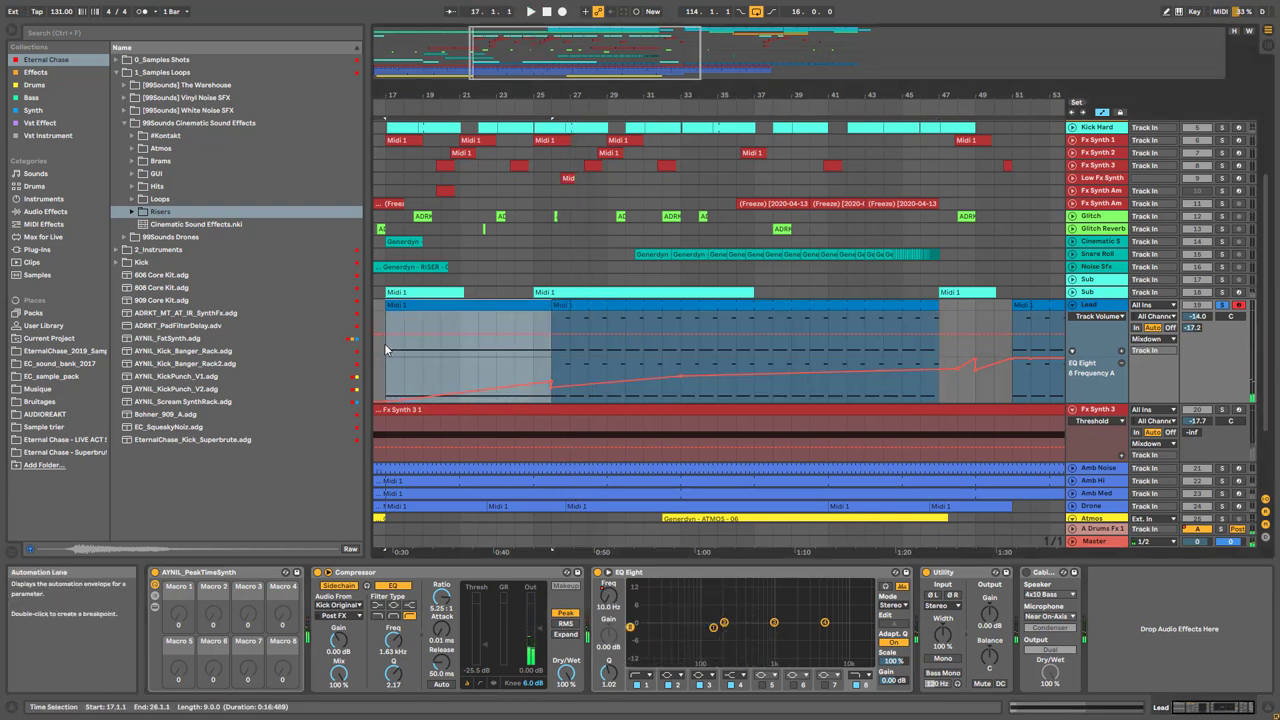
Play the soloed Lead track from bar 17 to audition the opening EQ Eight frequency automation
left_click(390, 340)
key("space")
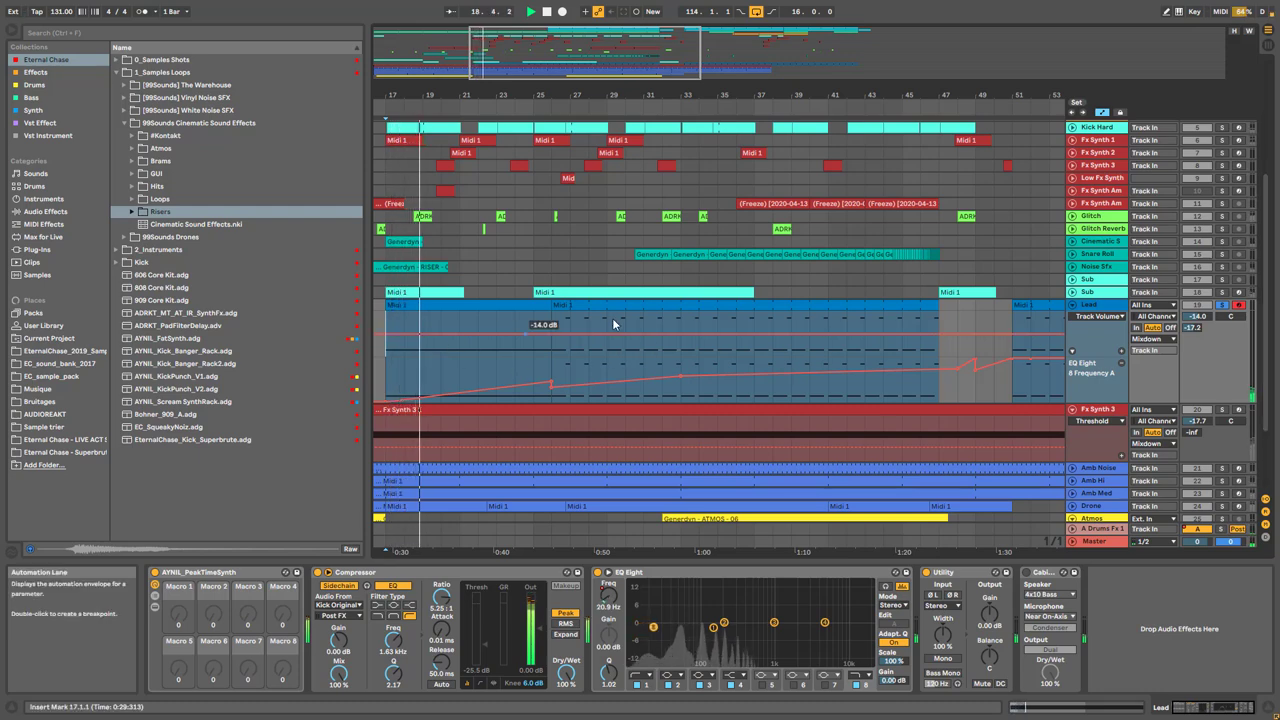
scroll(622, 244, "up", 3)
scroll(622, 244, "up", 2)
scroll(626, 247, "down", 3)
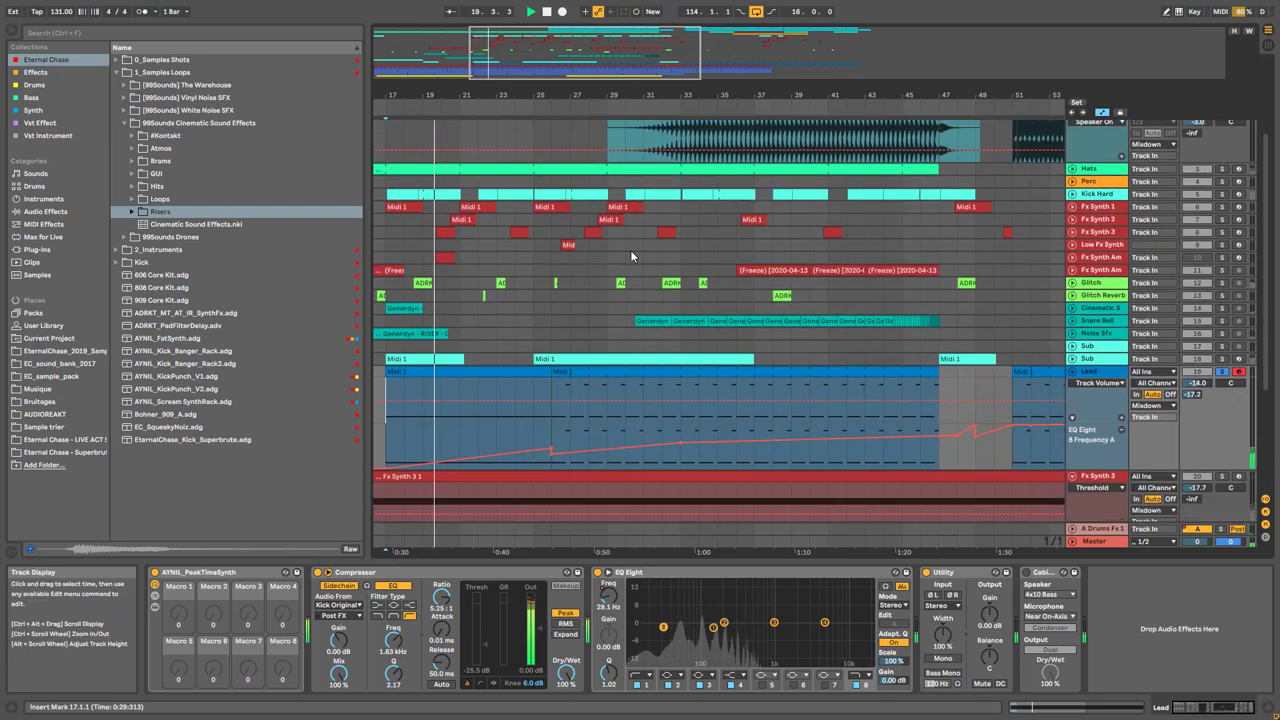
Play from bar 29 with the Lead track's solo turned off, and follow the Lead against the other tracks
left_click(606, 434)
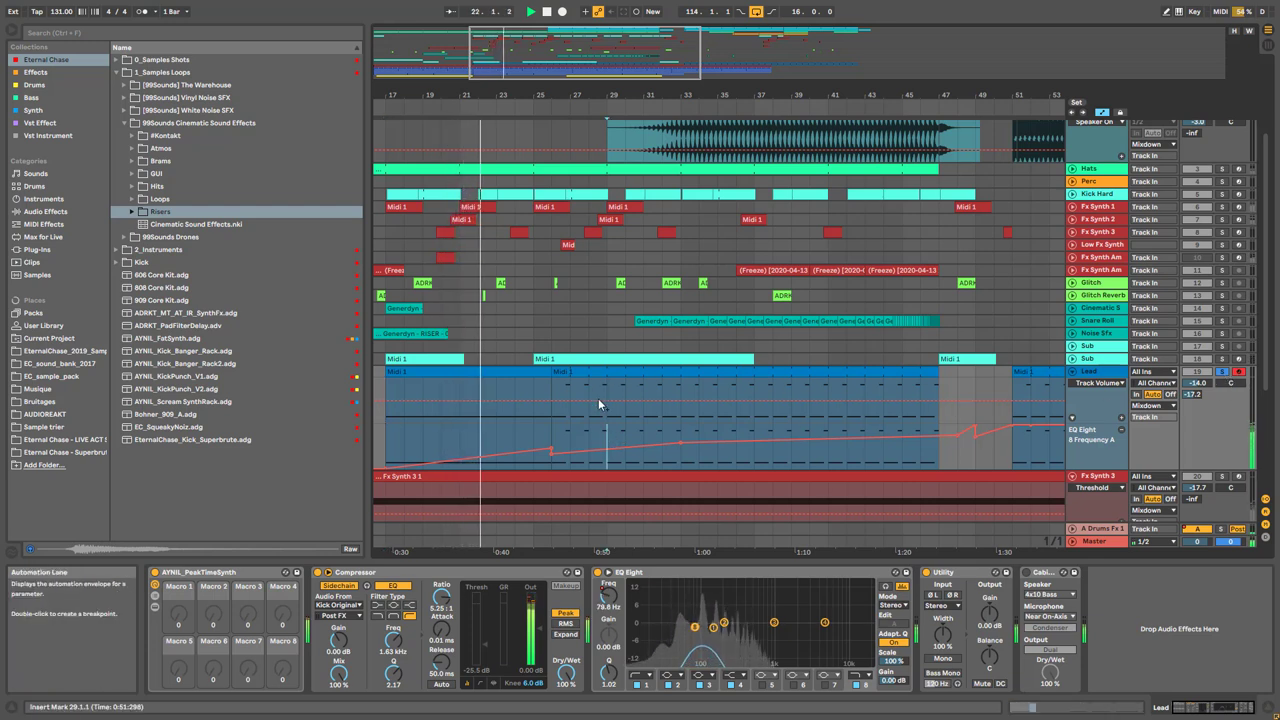
key("space")
key("space")
left_click(1221, 372)
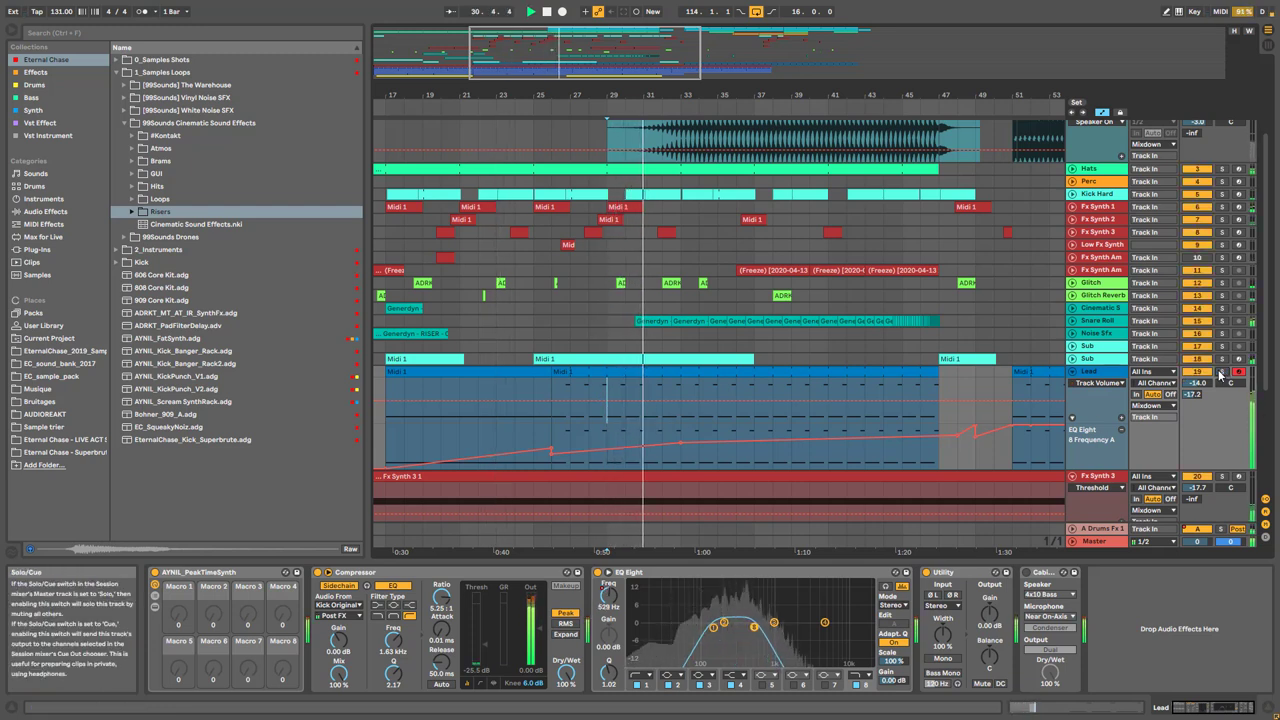
left_click_drag(600, 45, 612, 60)
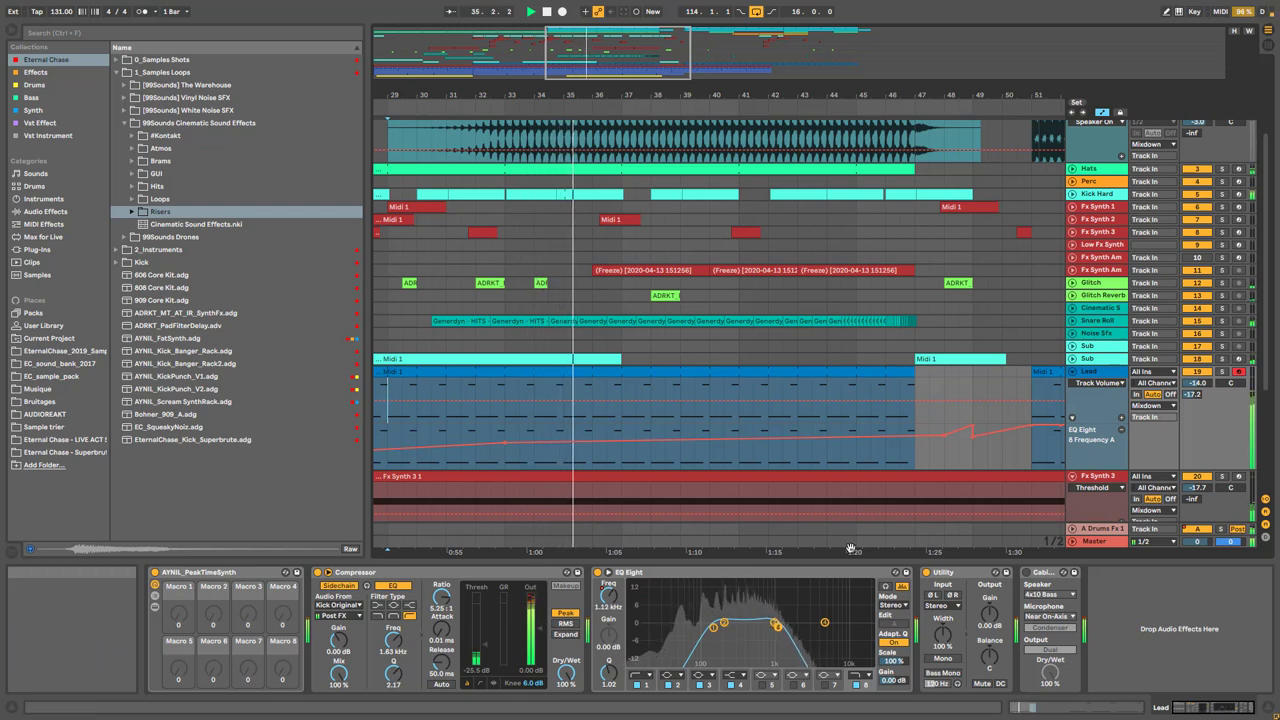
scroll(932, 480, "up", 3)
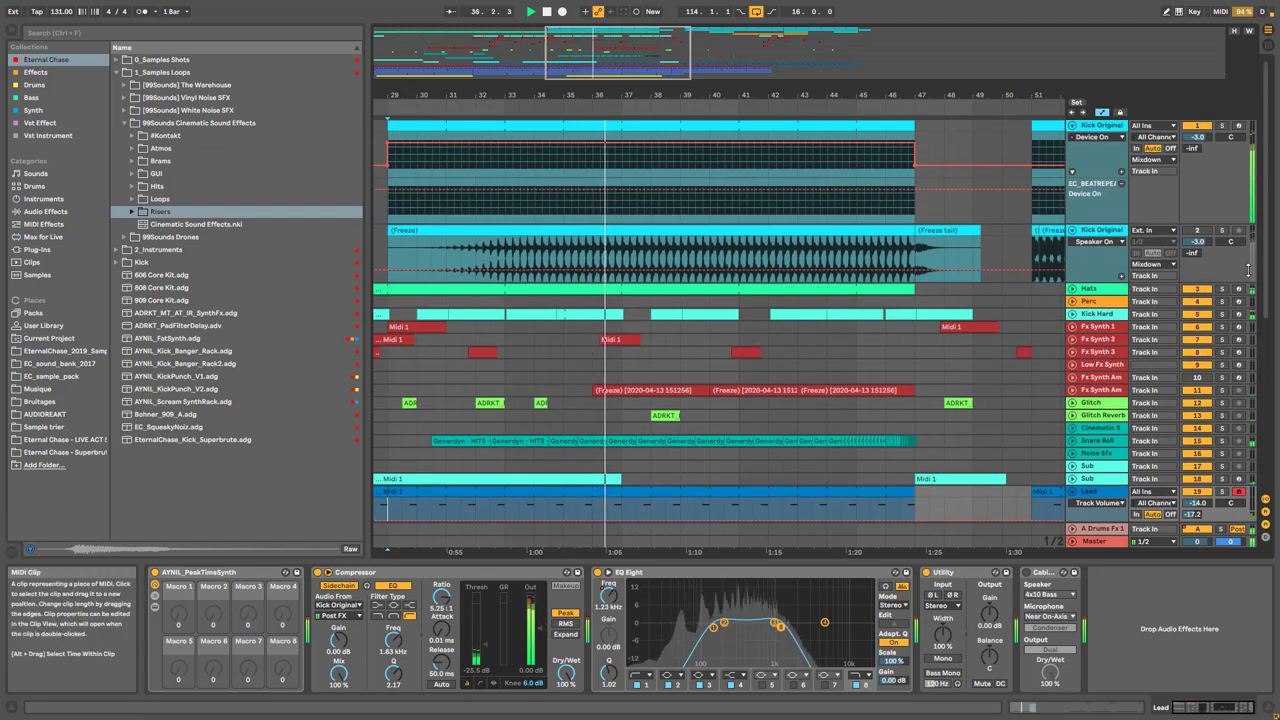
scroll(838, 418, "down", 2)
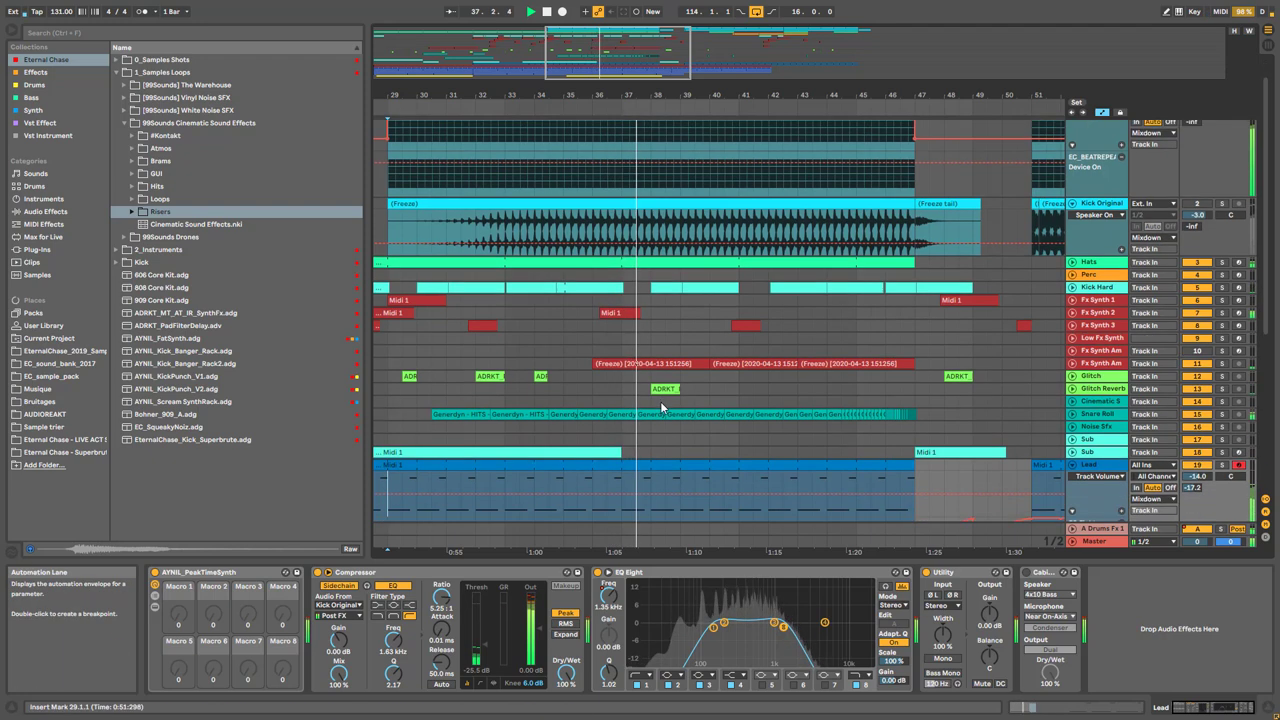
scroll(1029, 458, "down", 5)
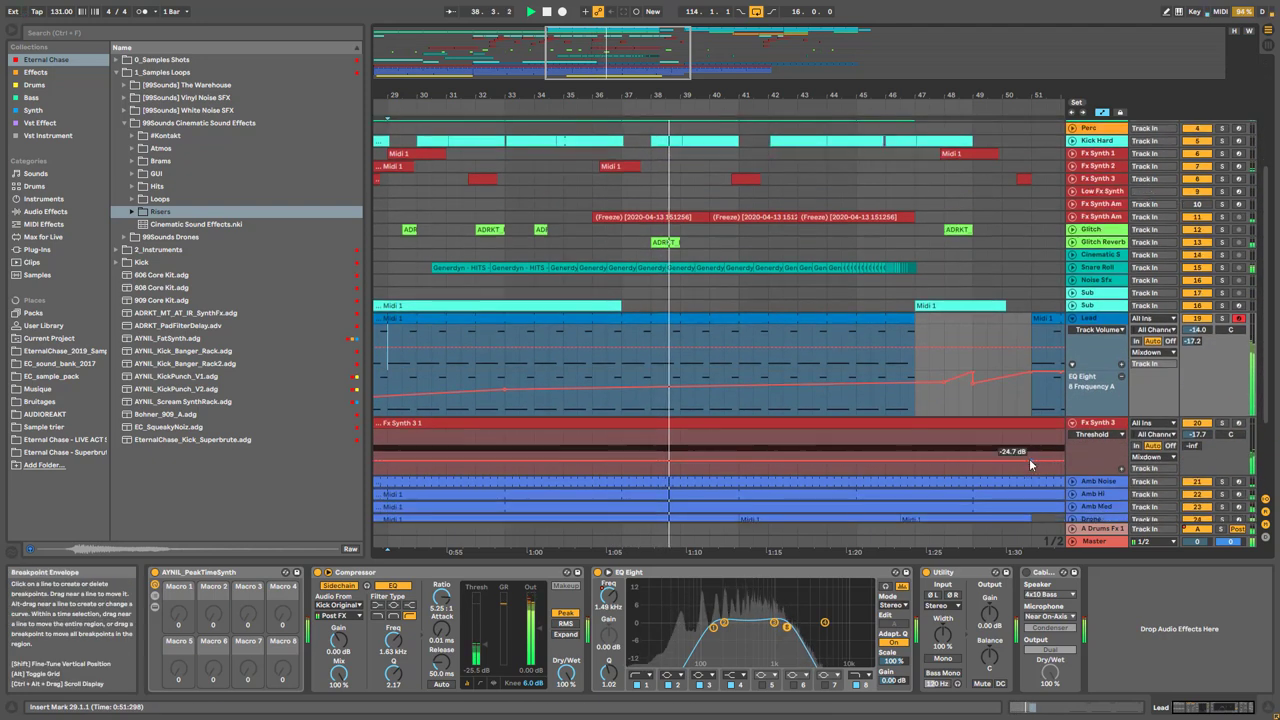
Solo the Lead track again, stop playback, and fold the track
left_click(1218, 323)
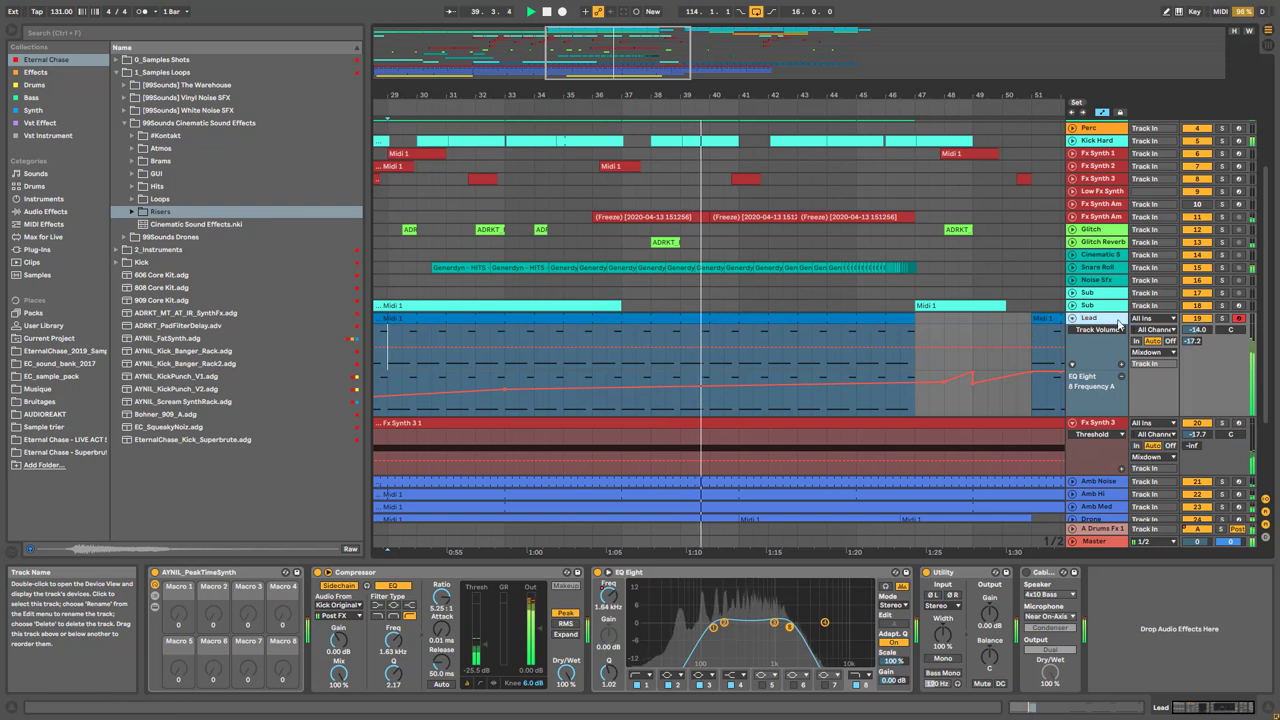
left_click(1220, 319)
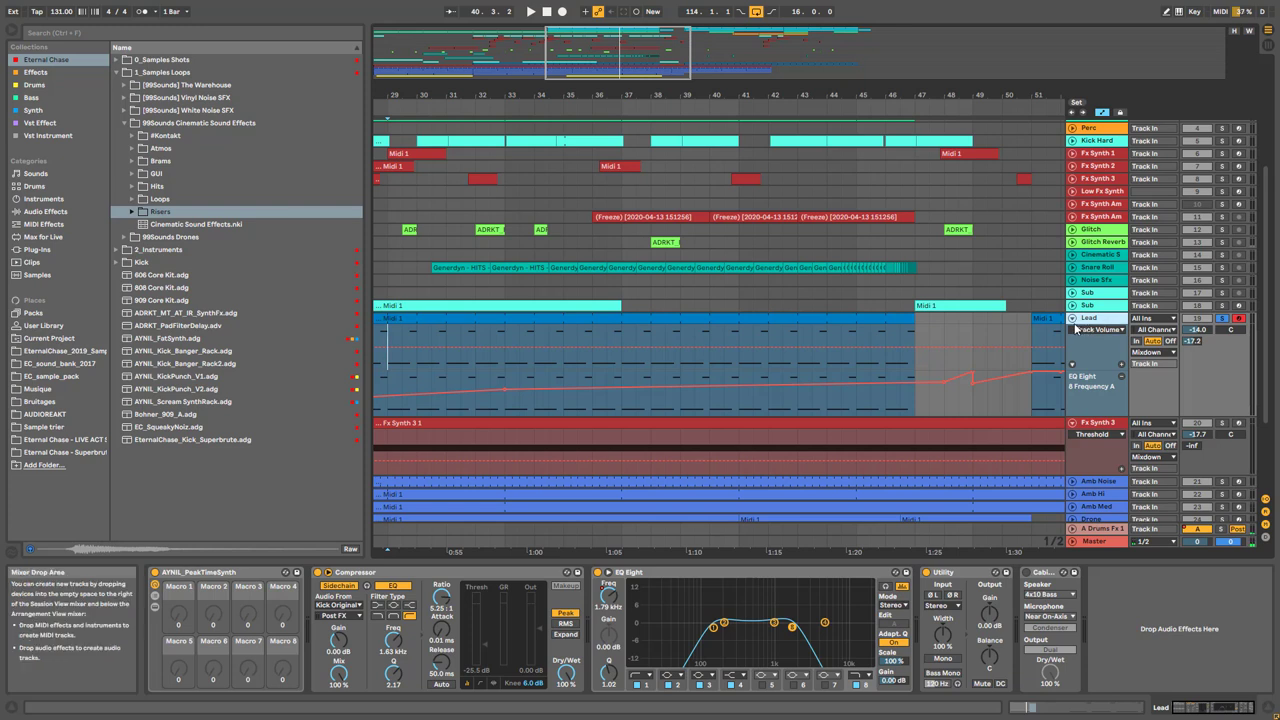
left_click_drag(518, 50, 520, 30)
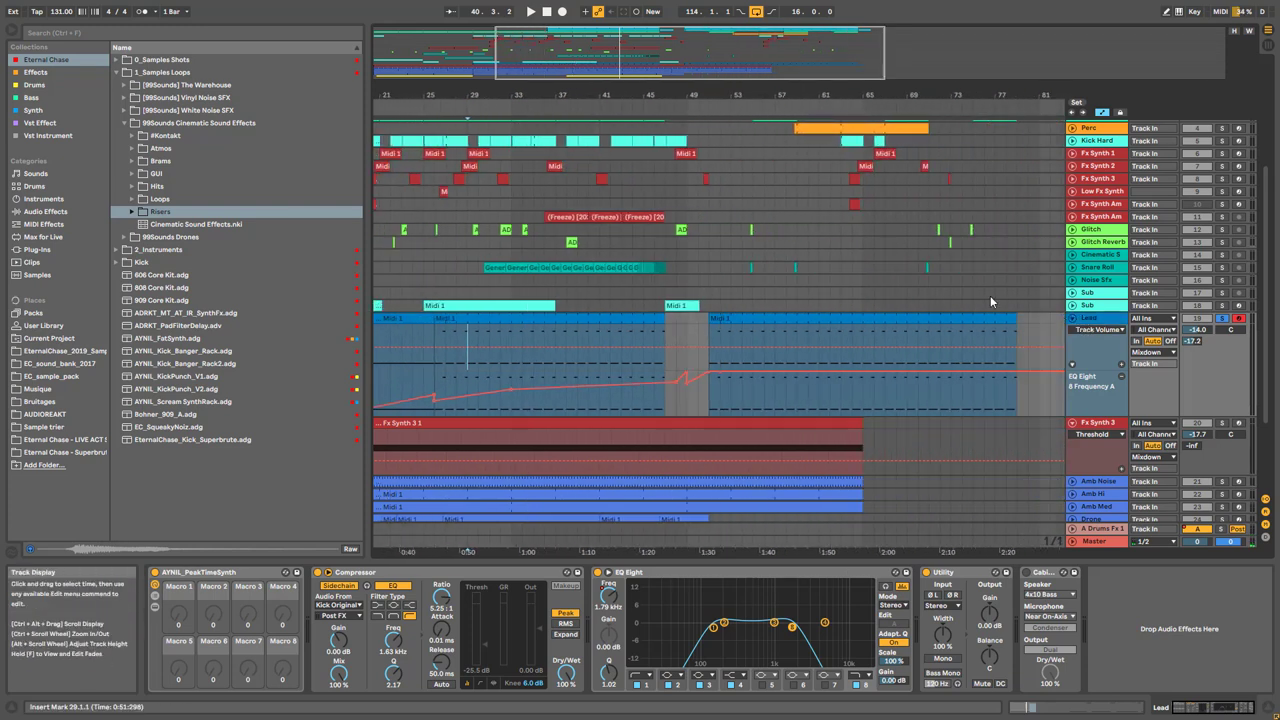
key("Left")
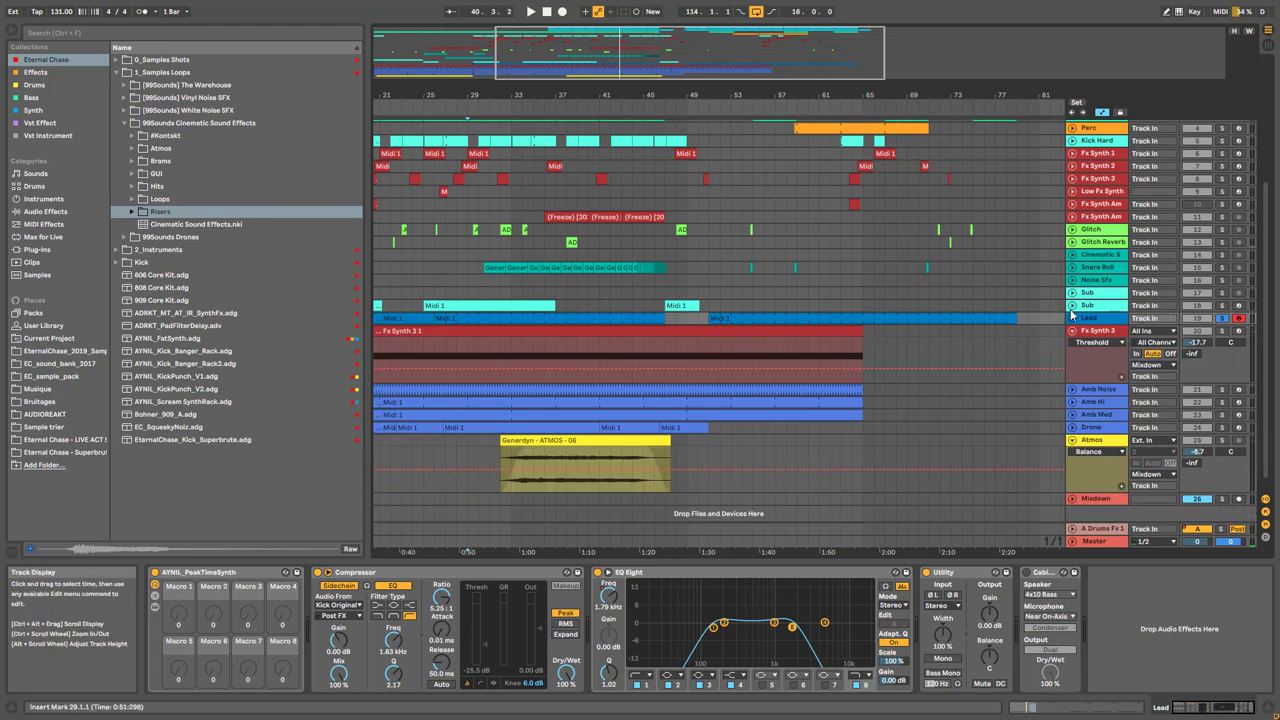
Solo the Fx Synth 3 track below Lead, show its device chain, and play it from bar 29
left_click(1090, 334)
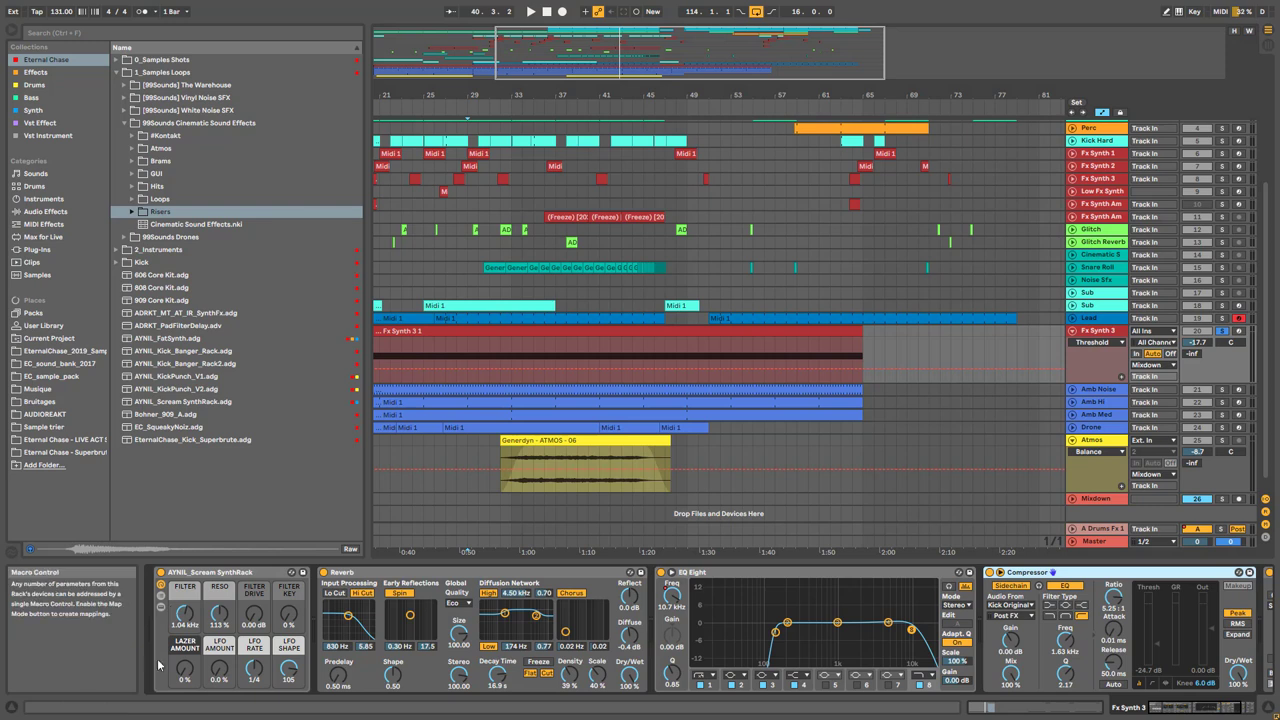
left_click(470, 346)
key("space")
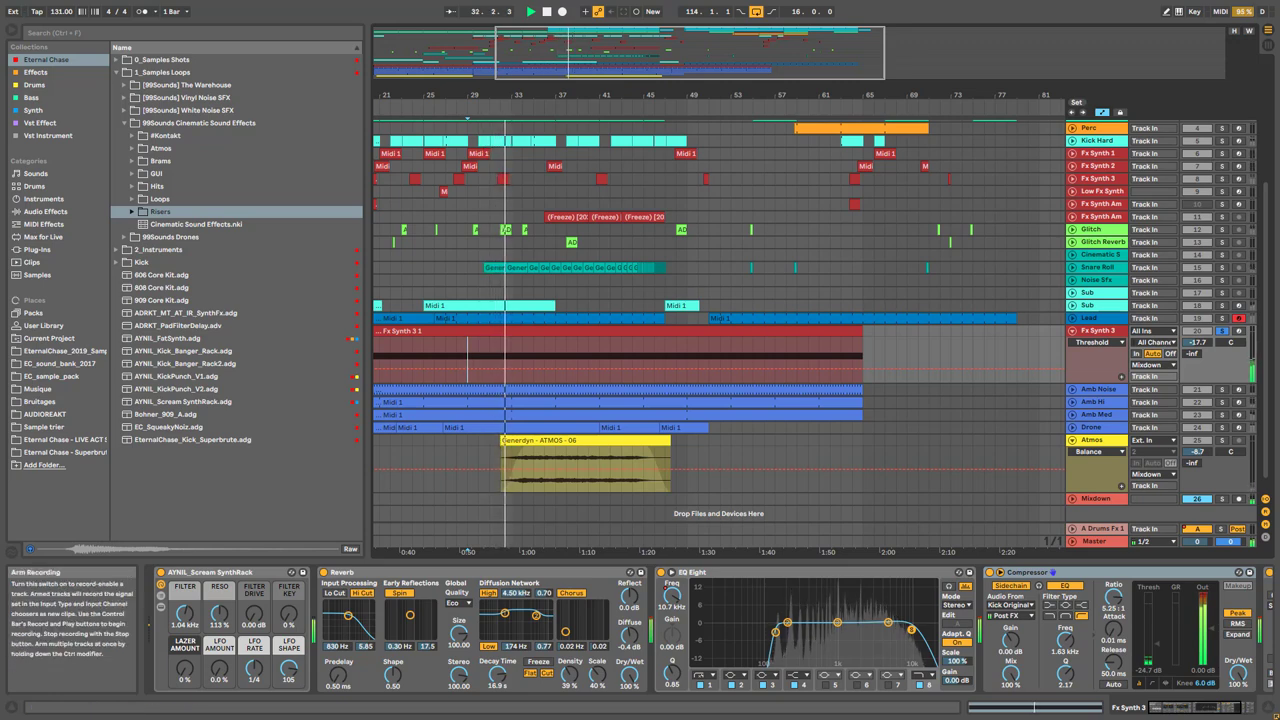
Play the soloed Fx Synth 3 track from bar 53 and examine its AYNIL_Scream SynthRack and Reverb
scroll(726, 292, "up", 5)
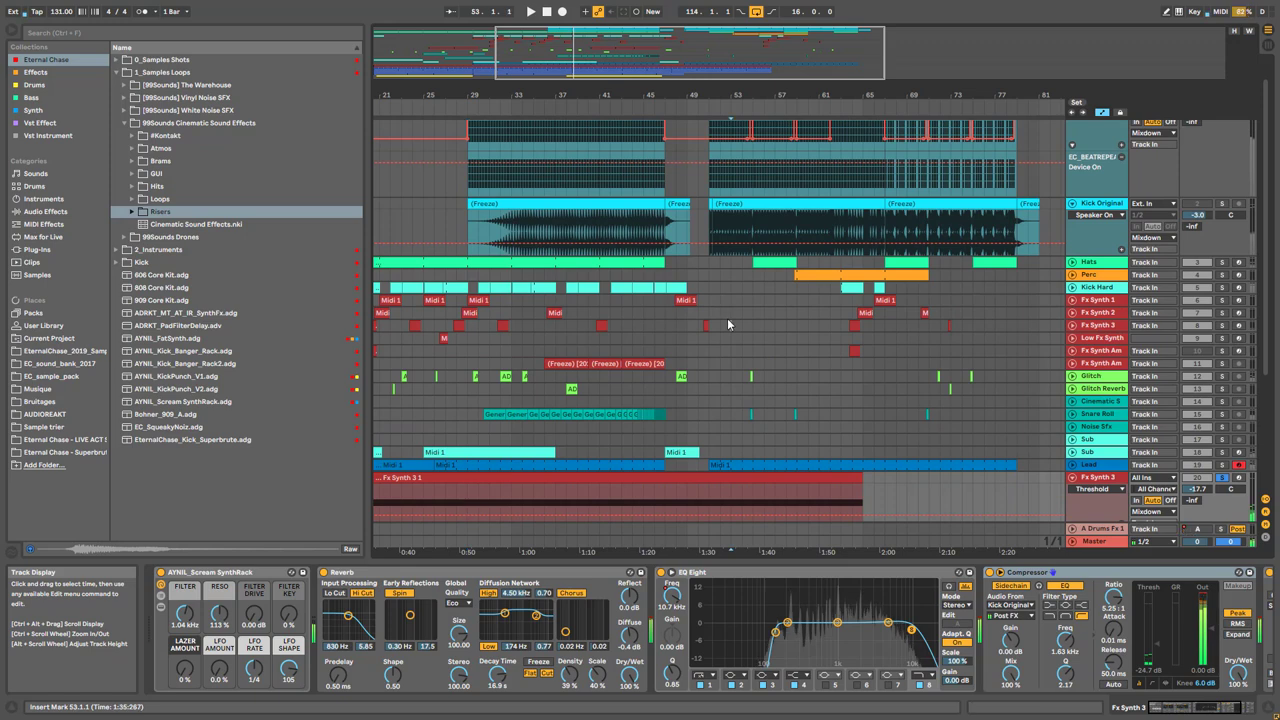
left_click(727, 323)
key("space")
scroll(1060, 430, "down", 2)
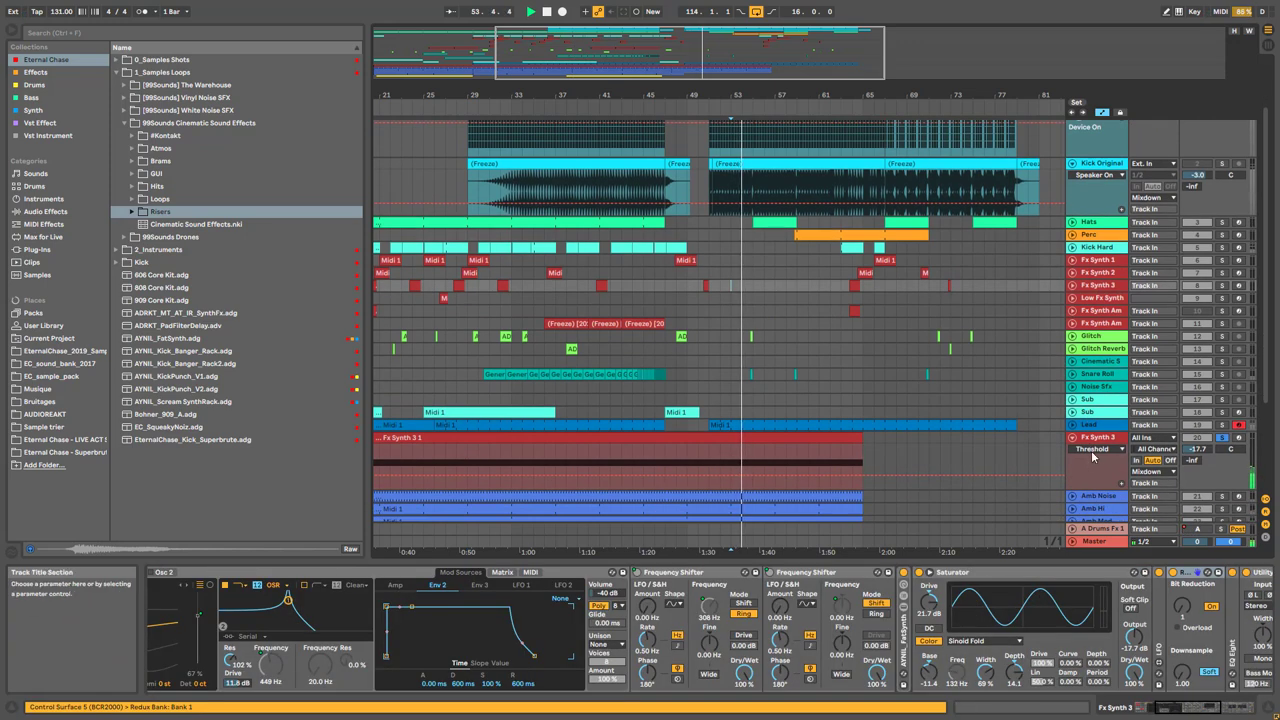
left_click(1093, 452)
scroll(1100, 455, "down", 3)
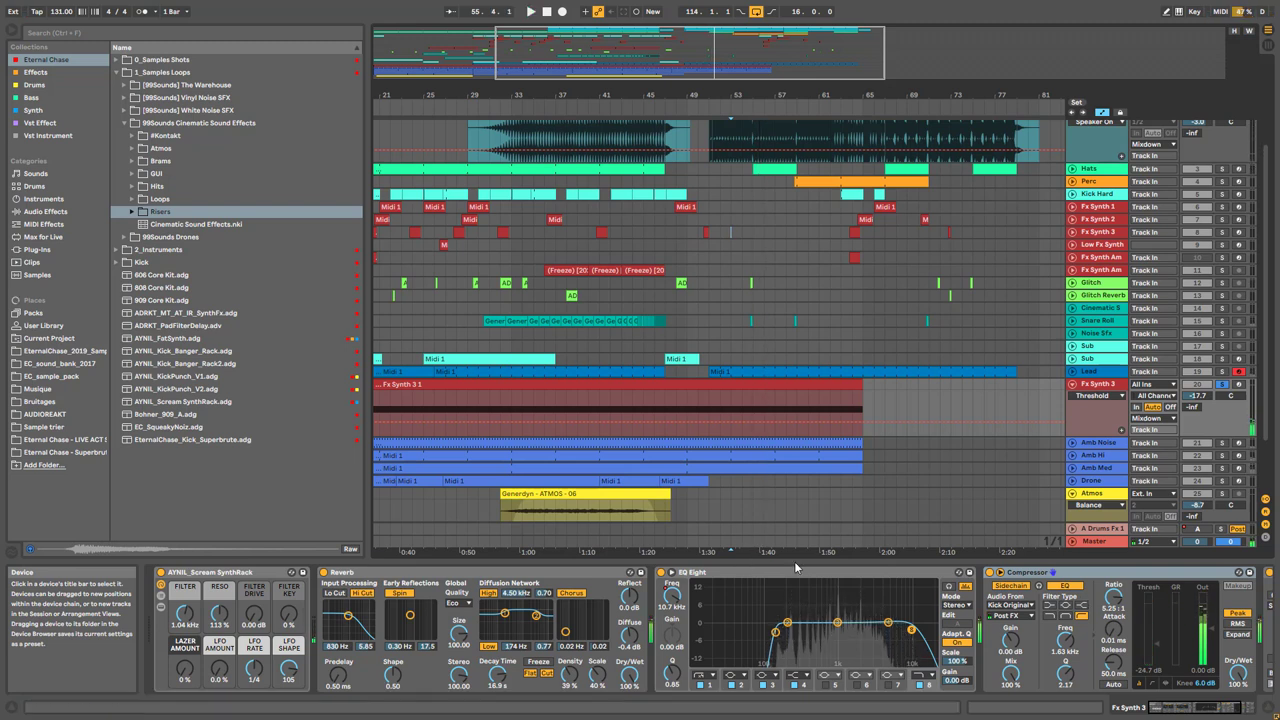
left_click(233, 578)
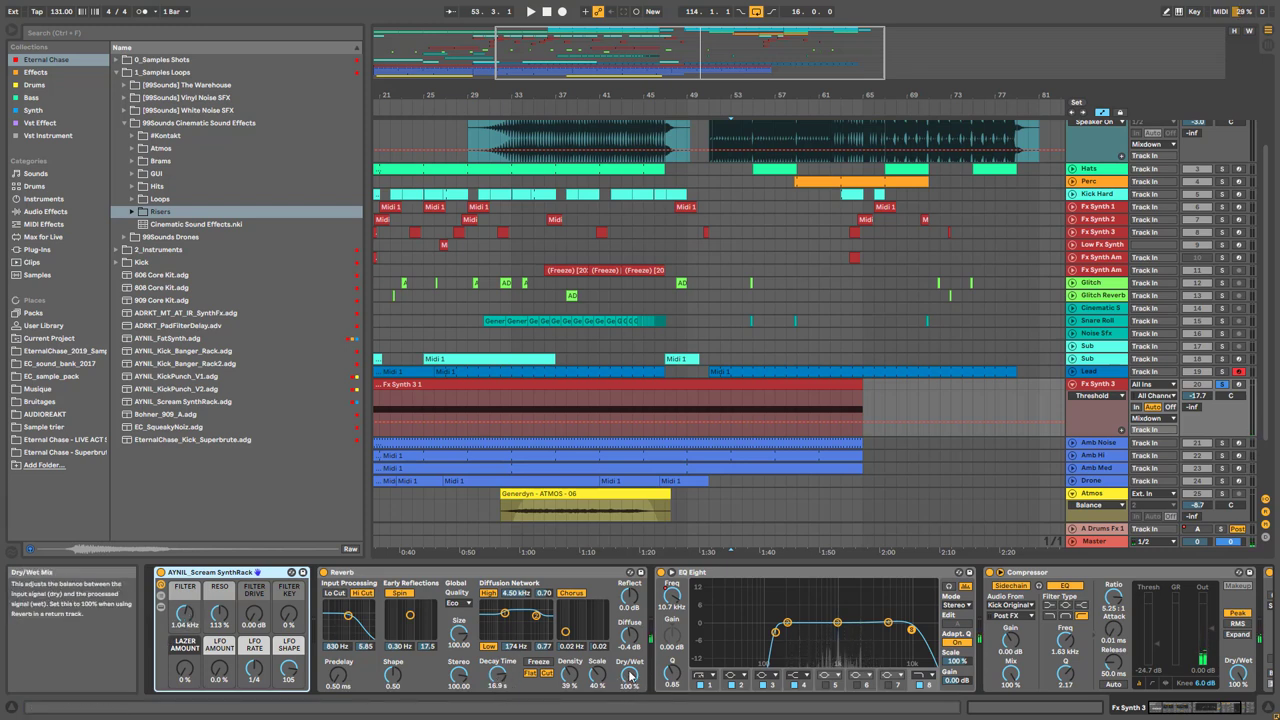
key("space")
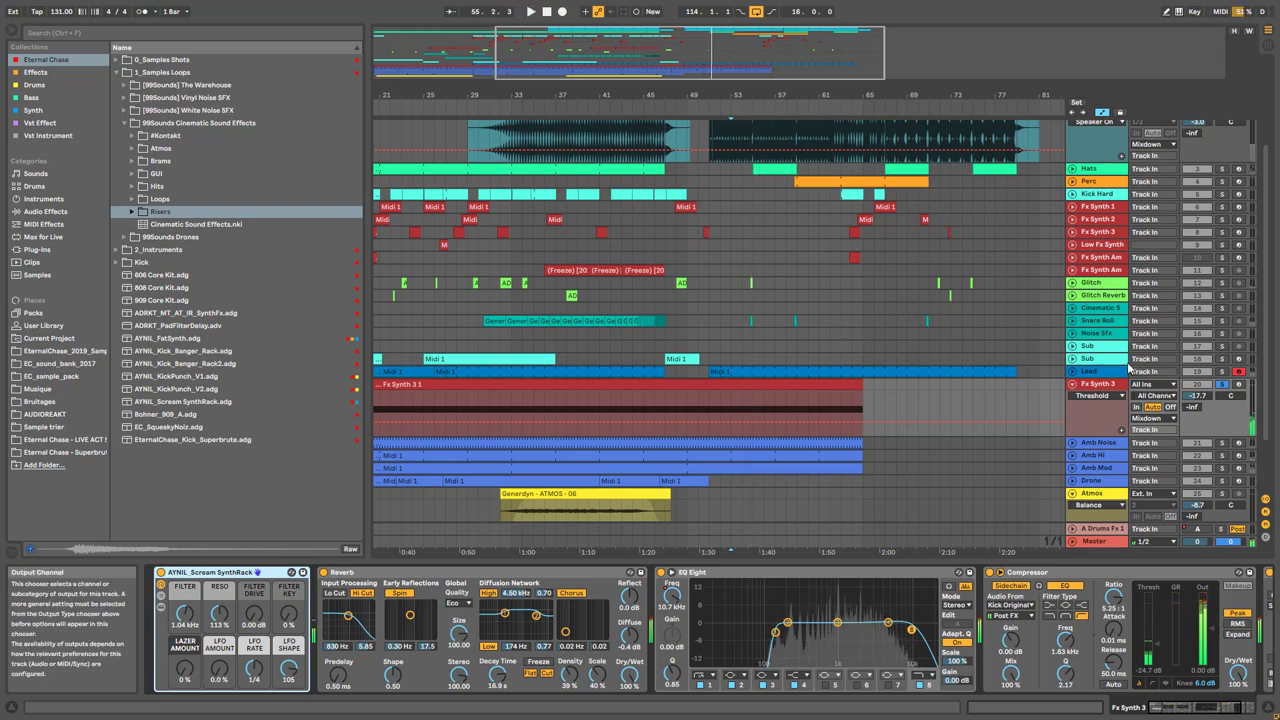
Fold the Fx Synth 3 track, and unfold and solo Amb Noise with its device chain shown from the sampler onward
left_click(1072, 387)
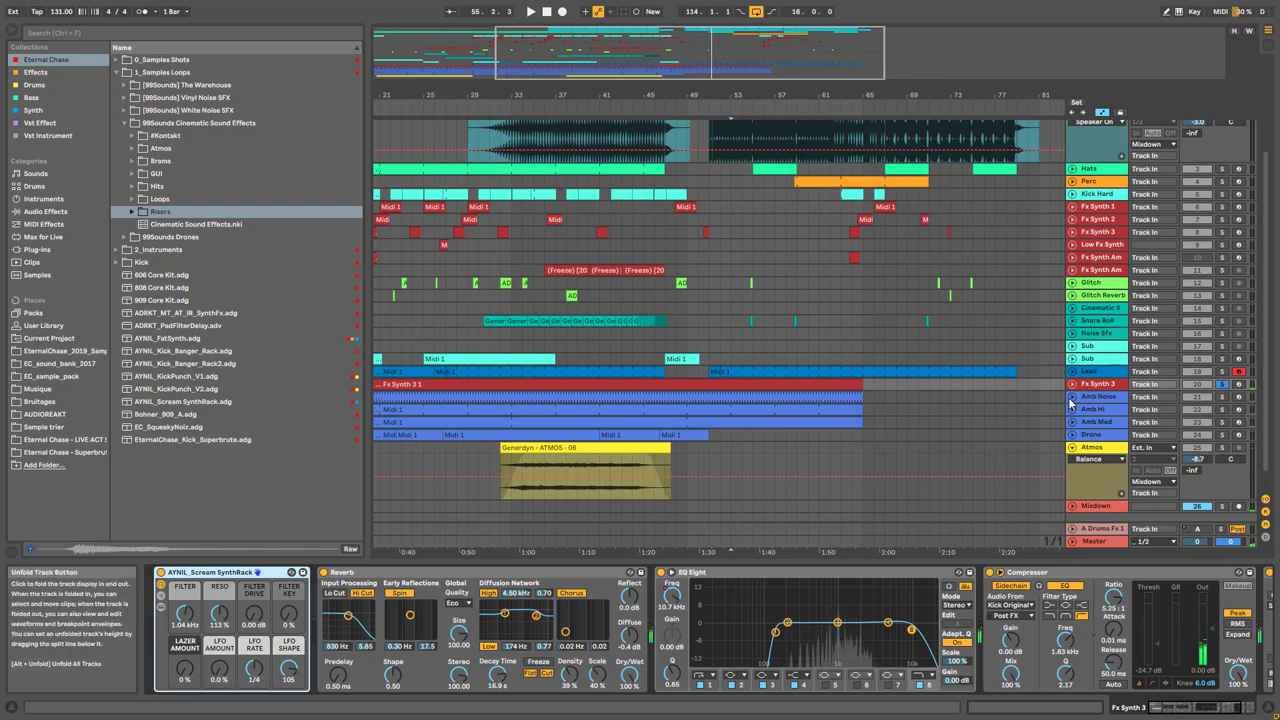
left_click(1072, 397)
left_click(1099, 397)
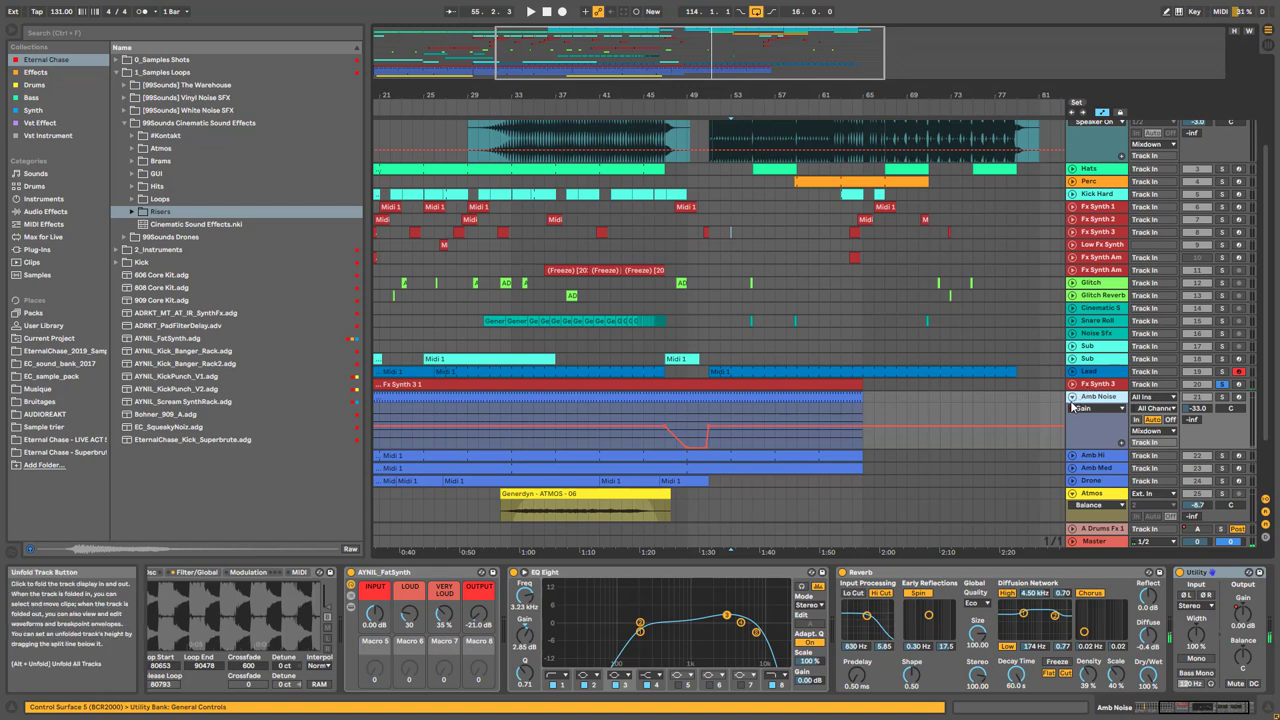
left_click(1145, 708)
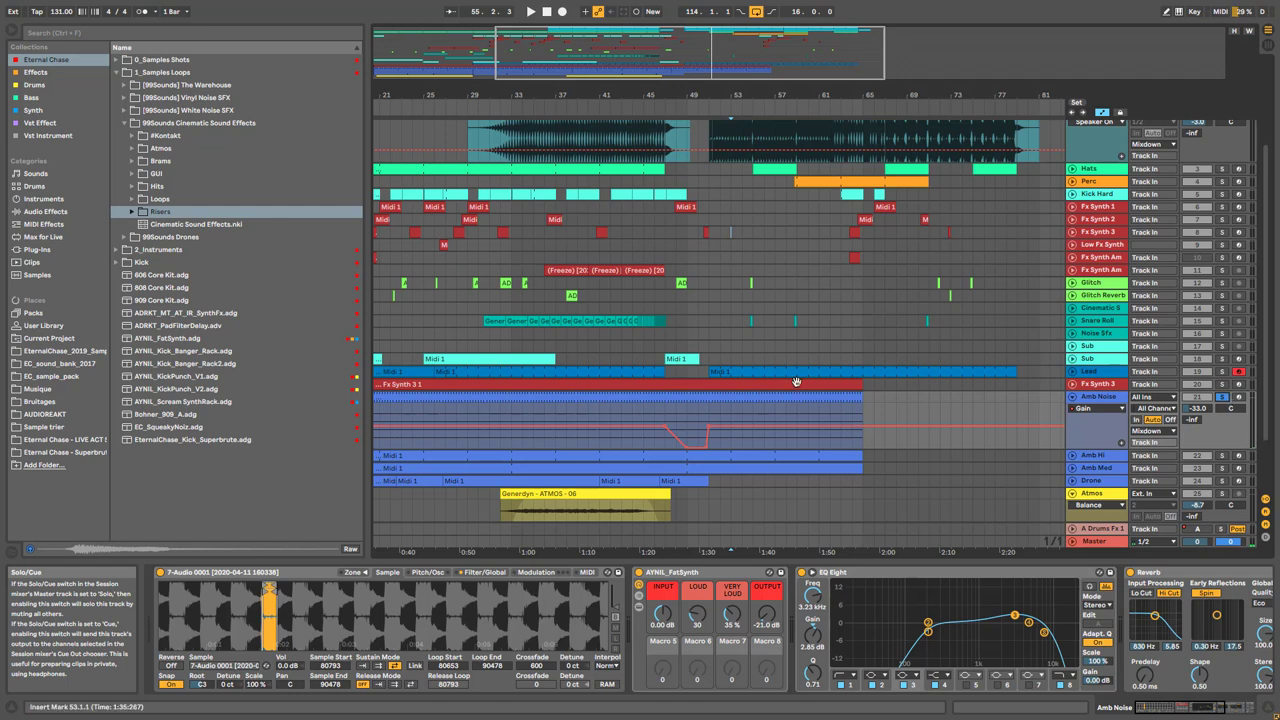
Play Amb Noise from bar 33 and enlarge the waveform around the sampler's loop region
left_click(508, 450)
key("space")
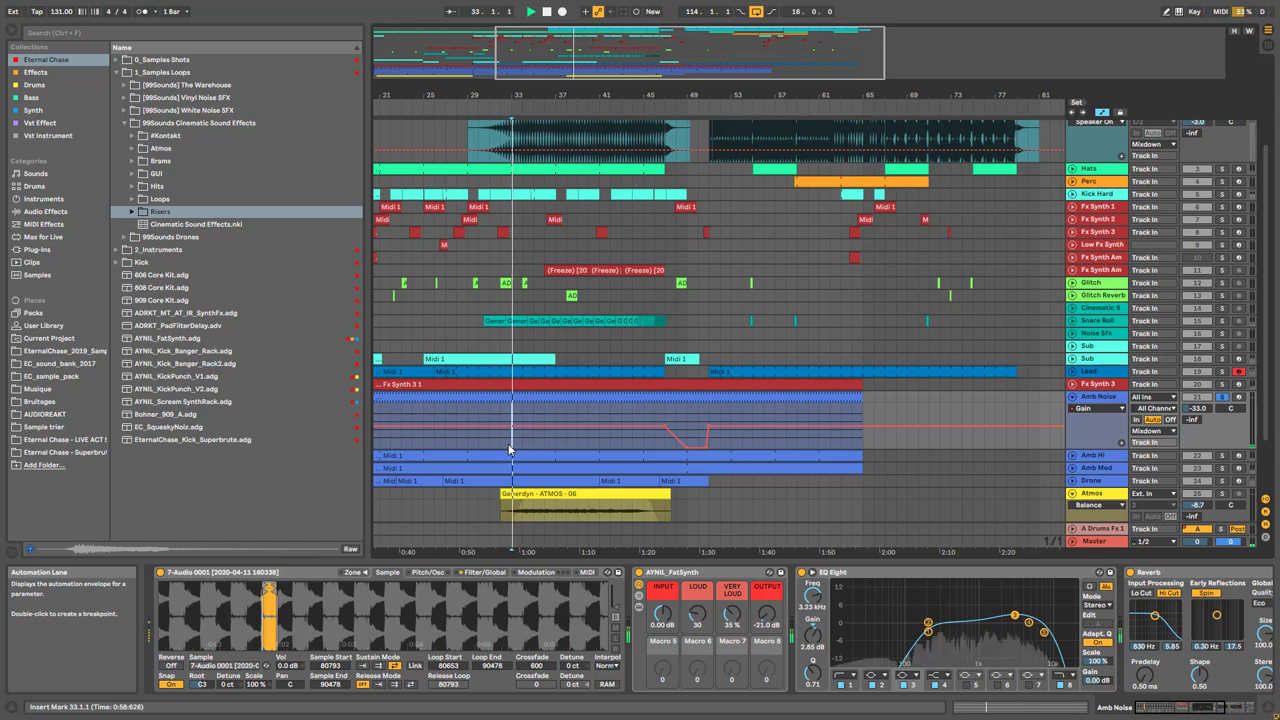
left_click_drag(251, 621, 436, 599)
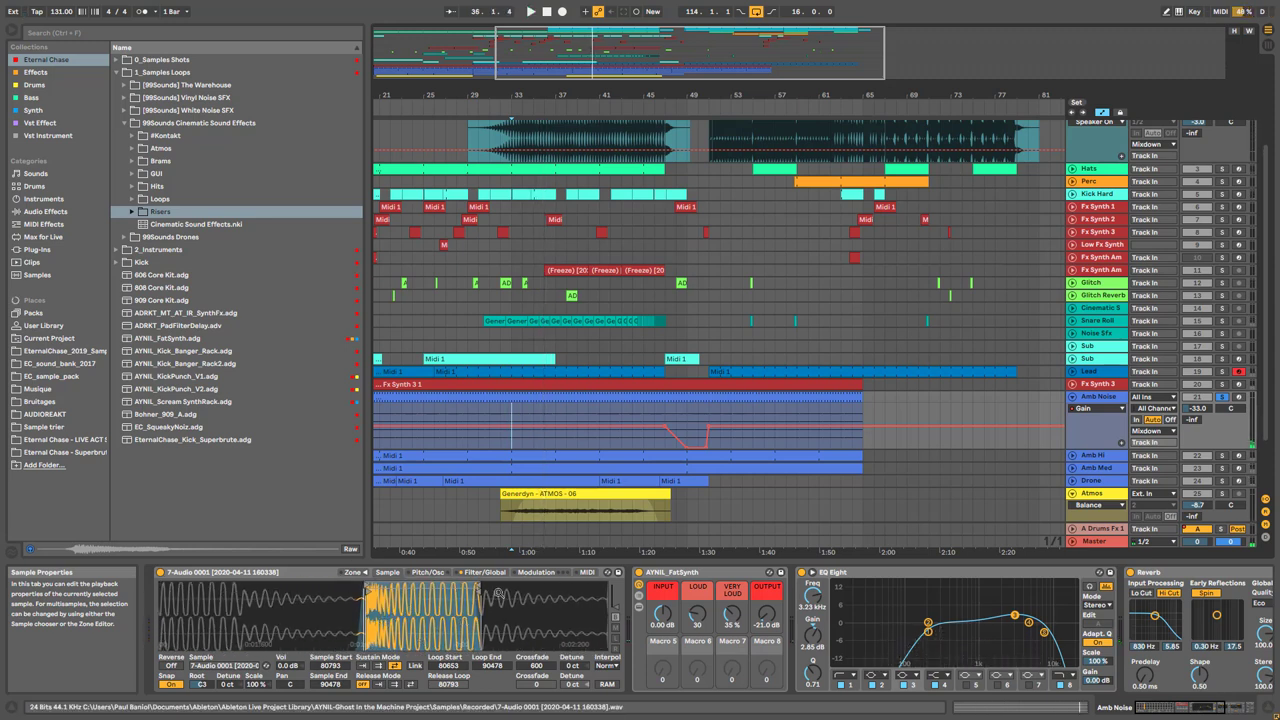
Open the Amb Noise clip's notes, play the C2 to C5 octaves in solo, and return to the track's device chain
left_click(647, 399)
double_click(647, 399)
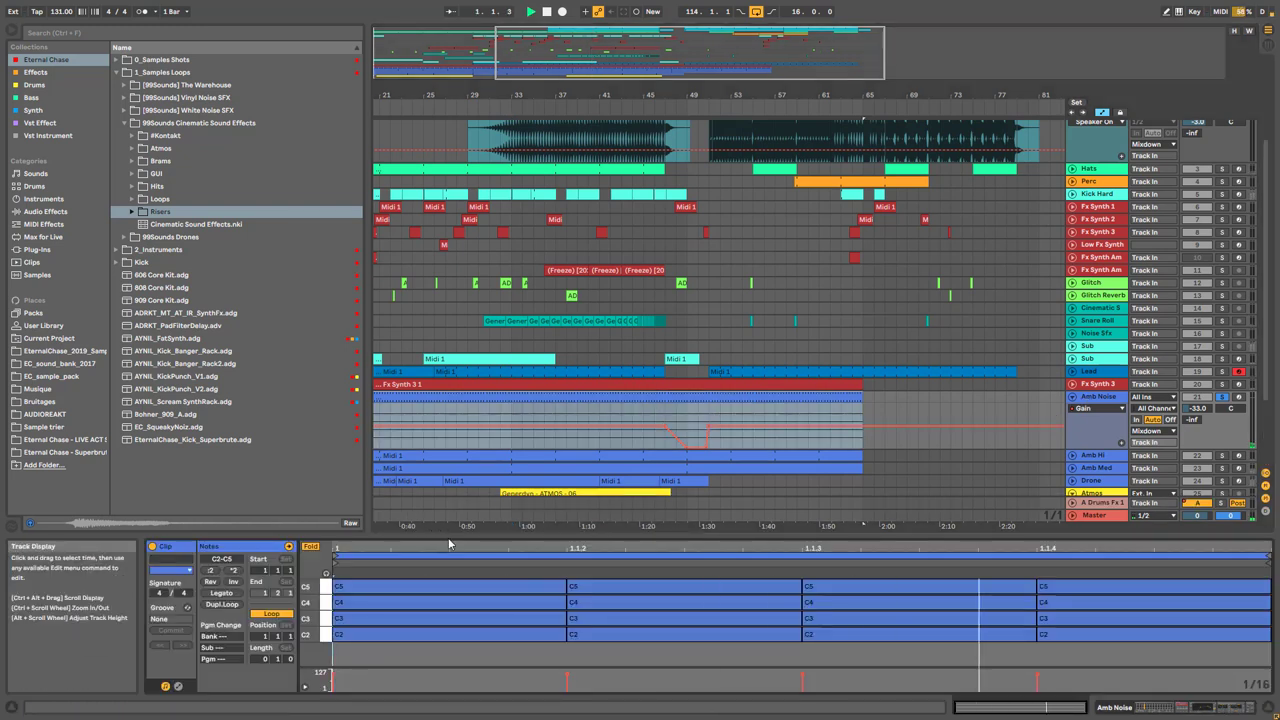
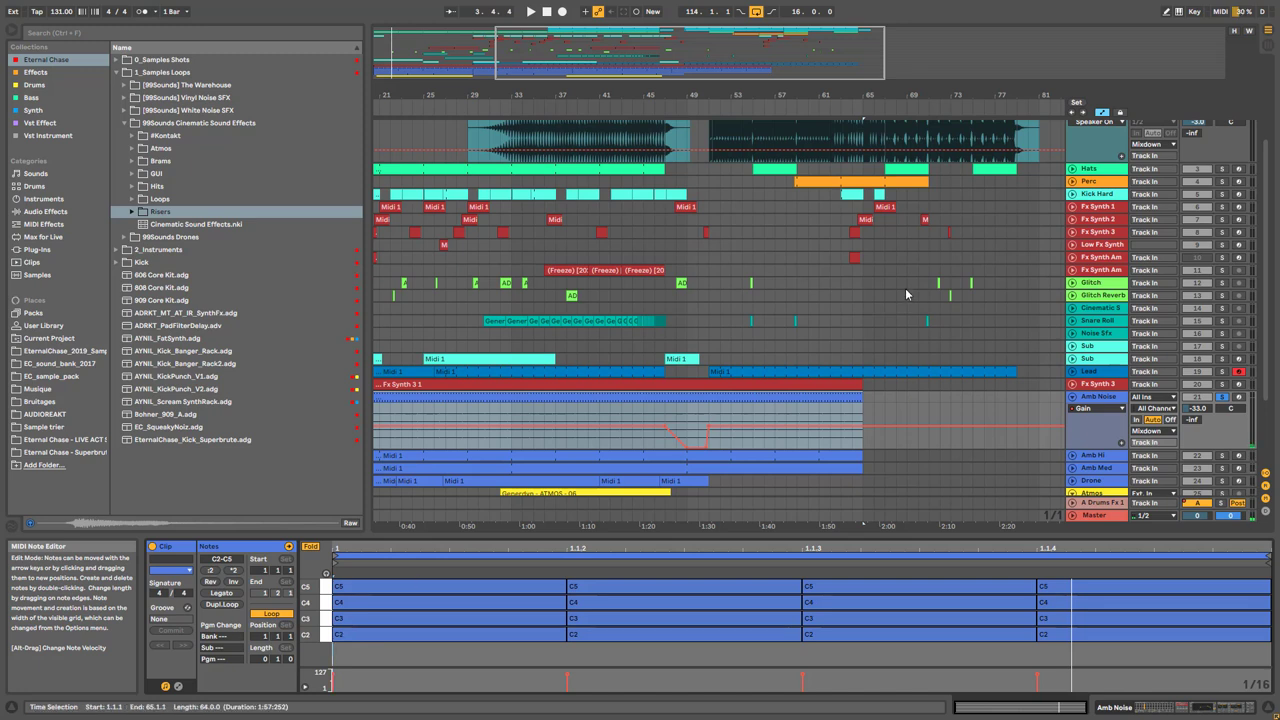
left_click(1101, 400)
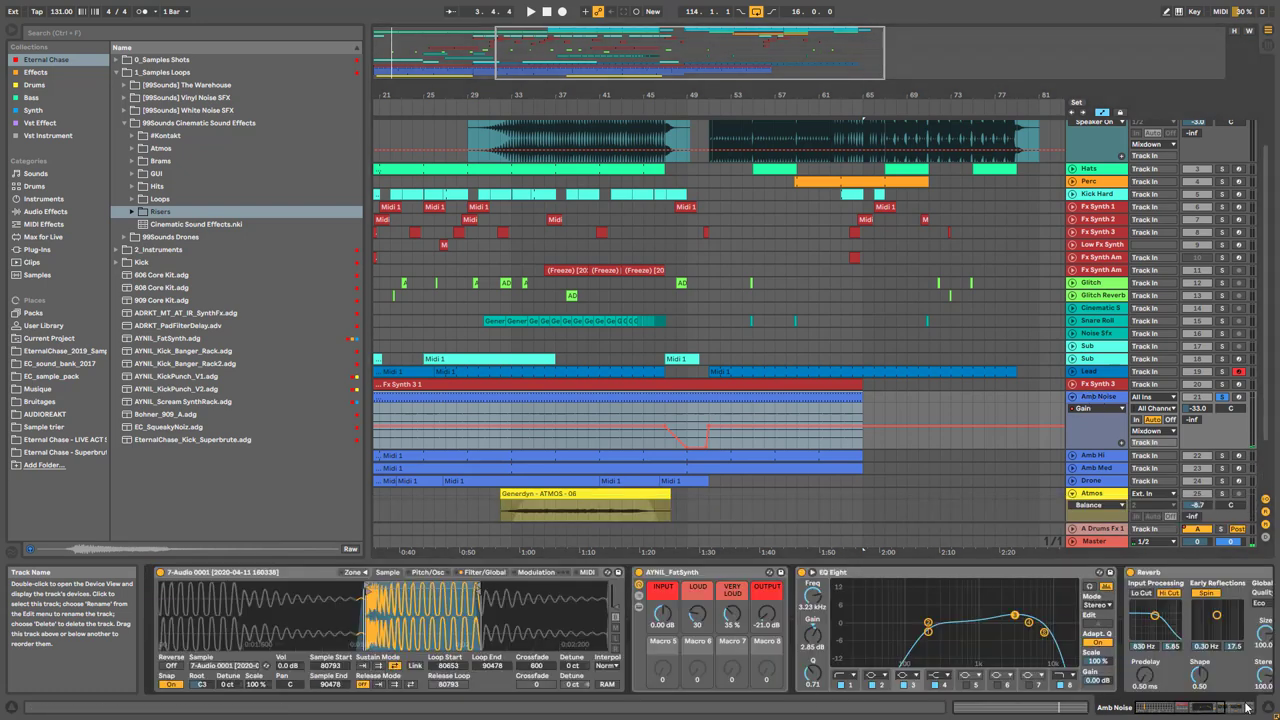
Audition Amb Noise without EQ Eight and Reverb, switch both effects back on, and fold the track
left_click(1207, 711)
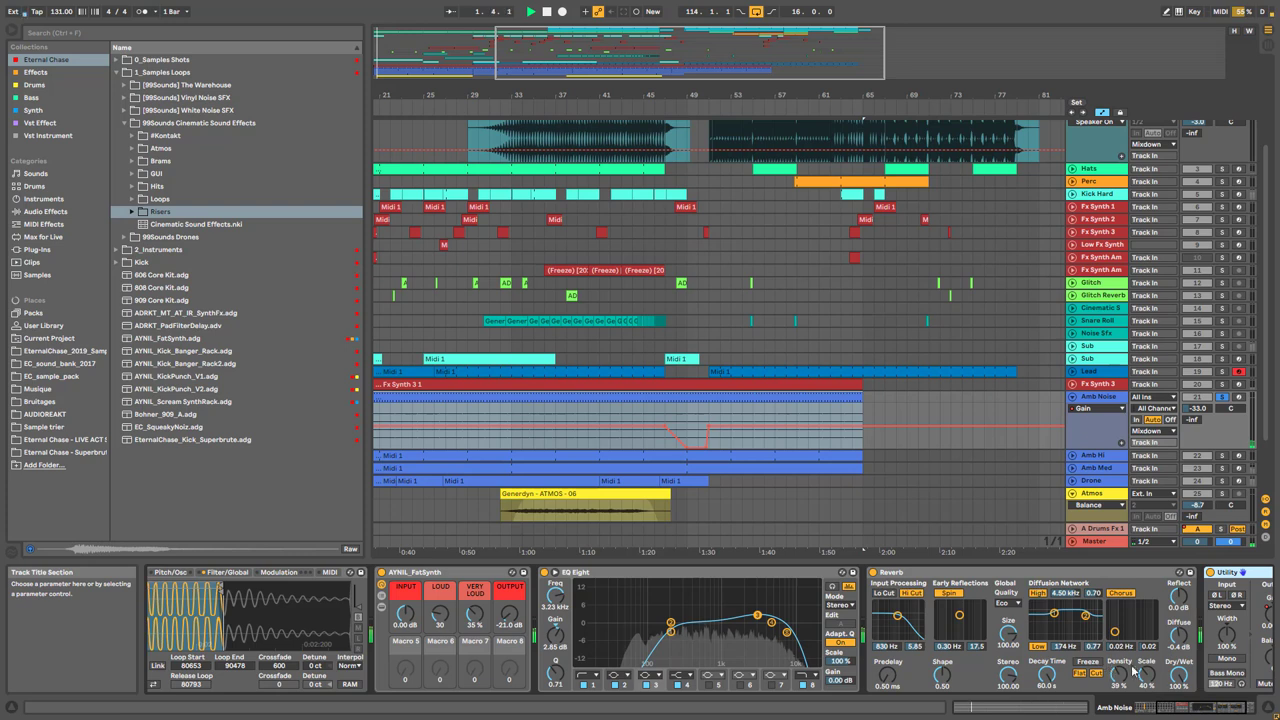
left_click(1176, 705)
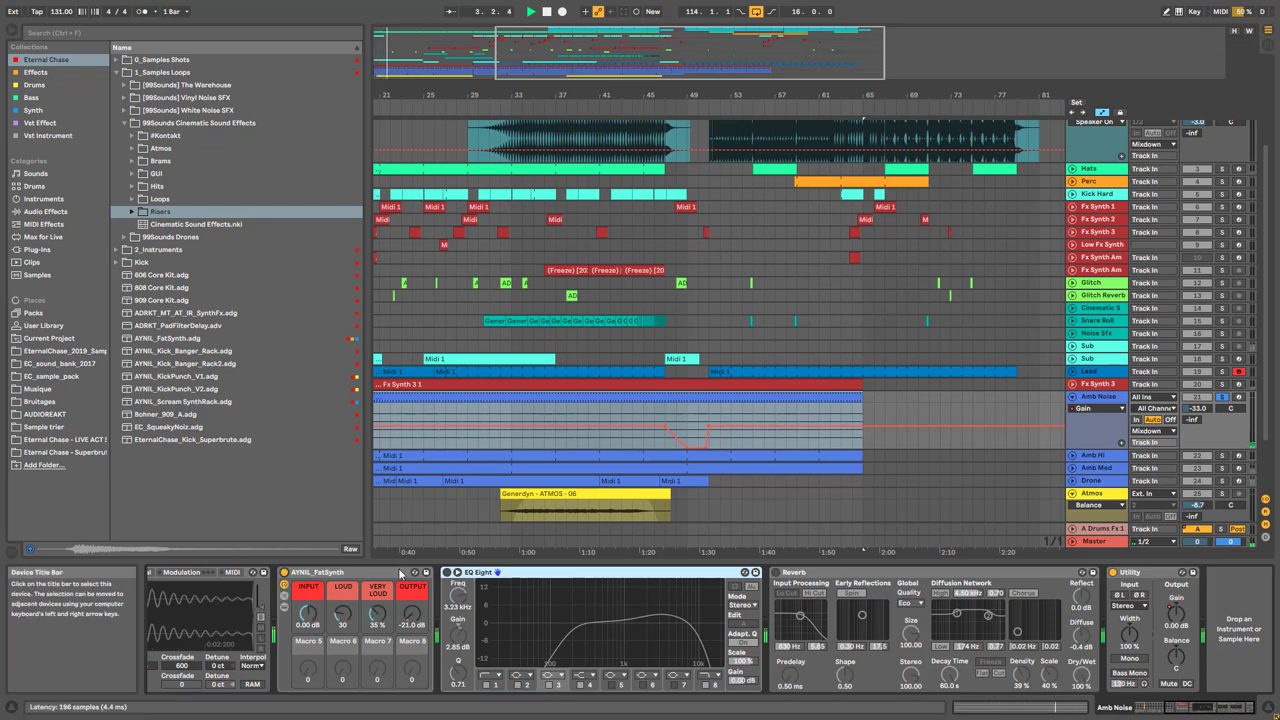
left_click(446, 572)
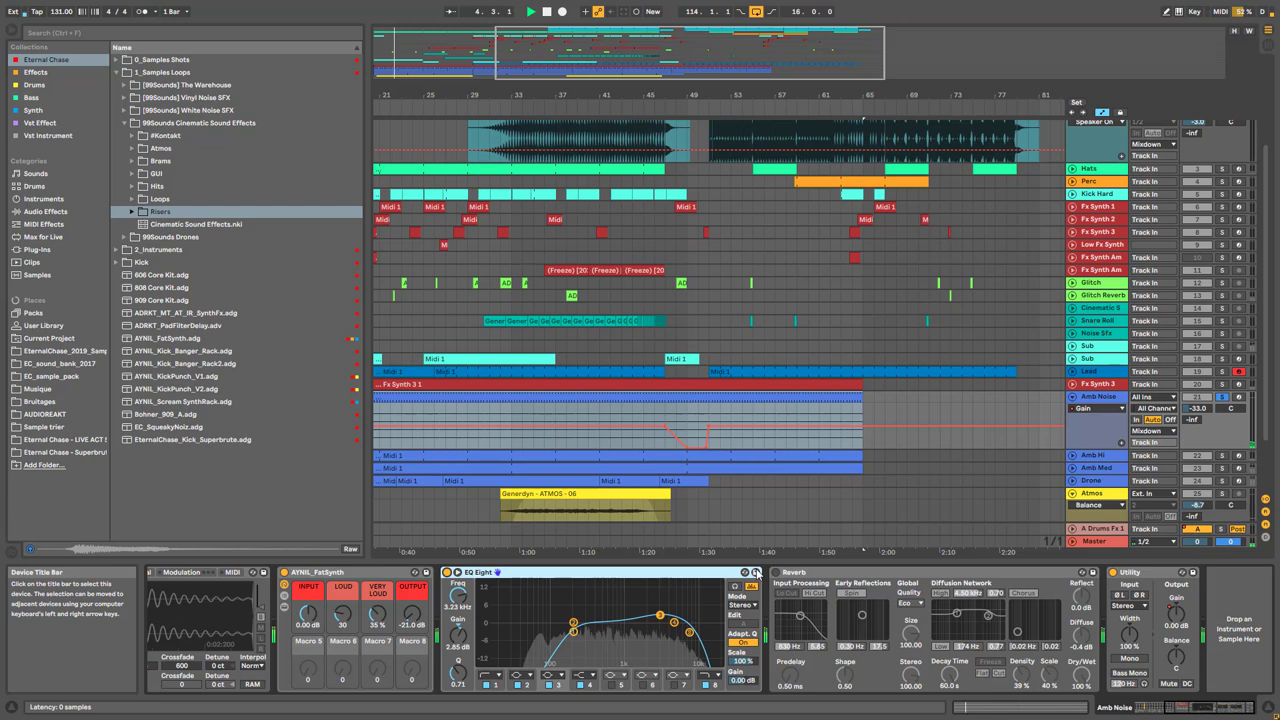
left_click(775, 572)
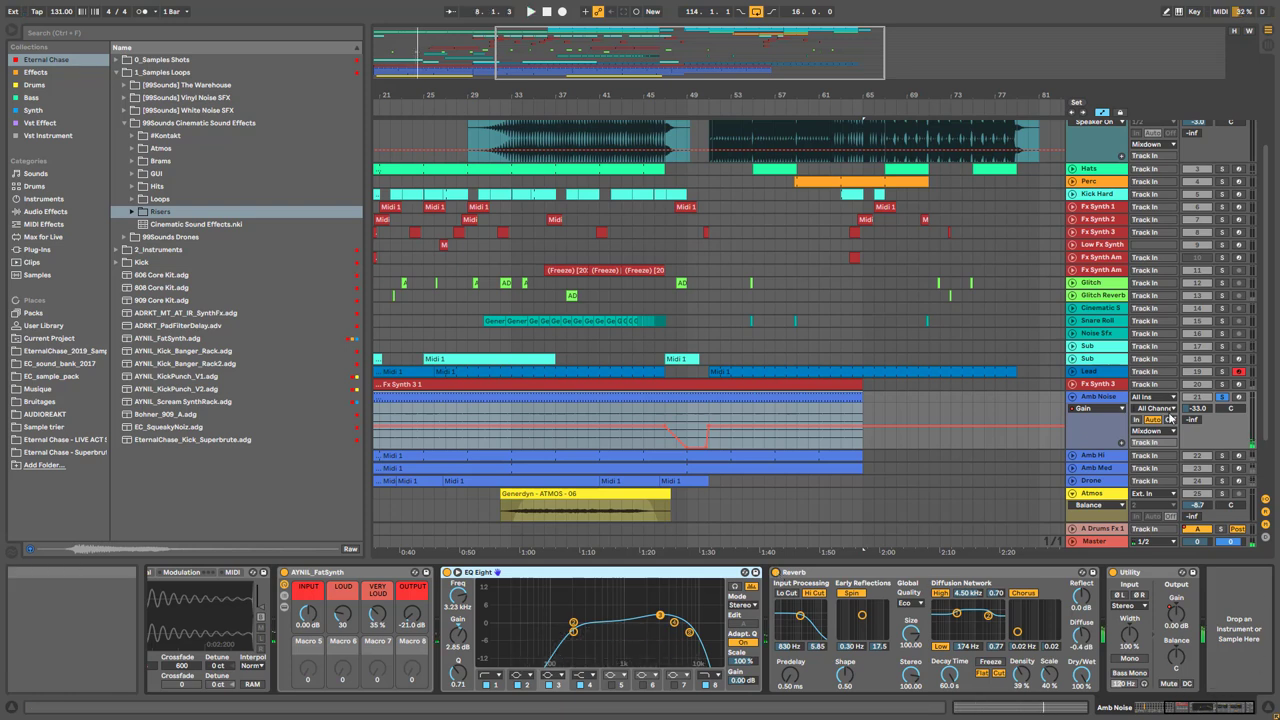
left_click_drag(589, 57, 469, 57)
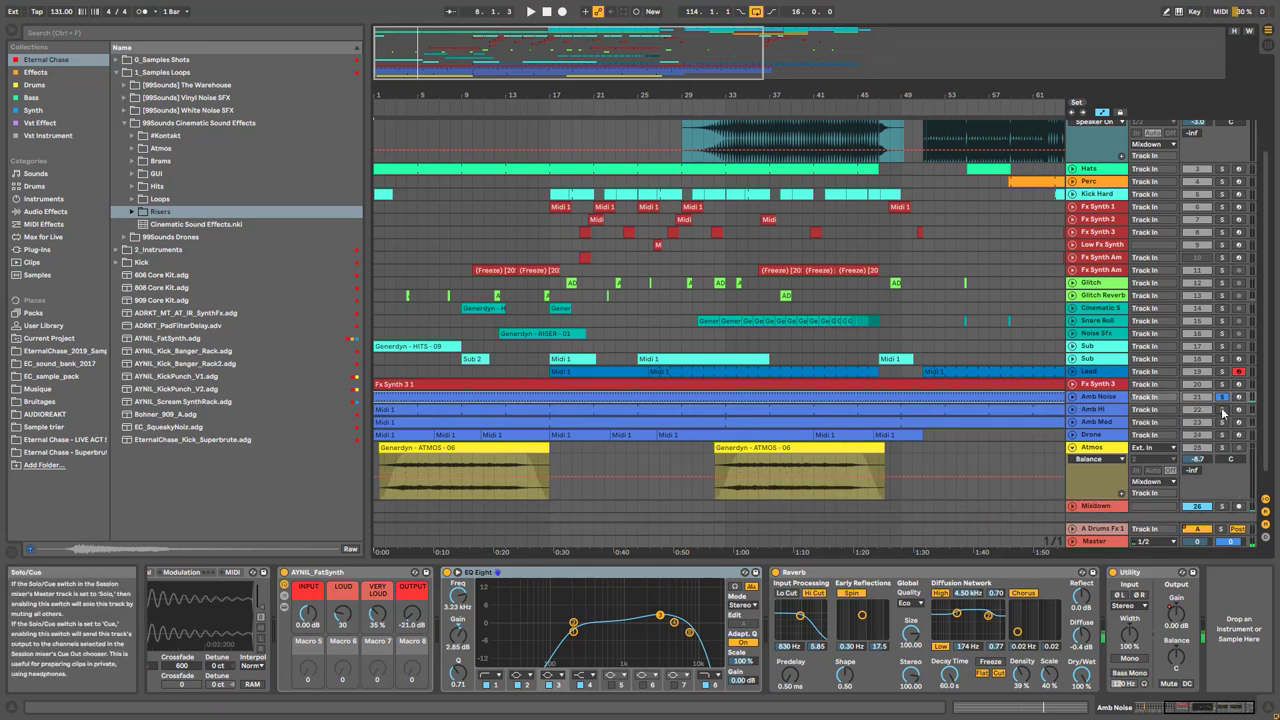
Solo and unfold the Amb Hi track, with its device chain shown from the sampler onward
left_click(1100, 410)
left_click(1073, 410)
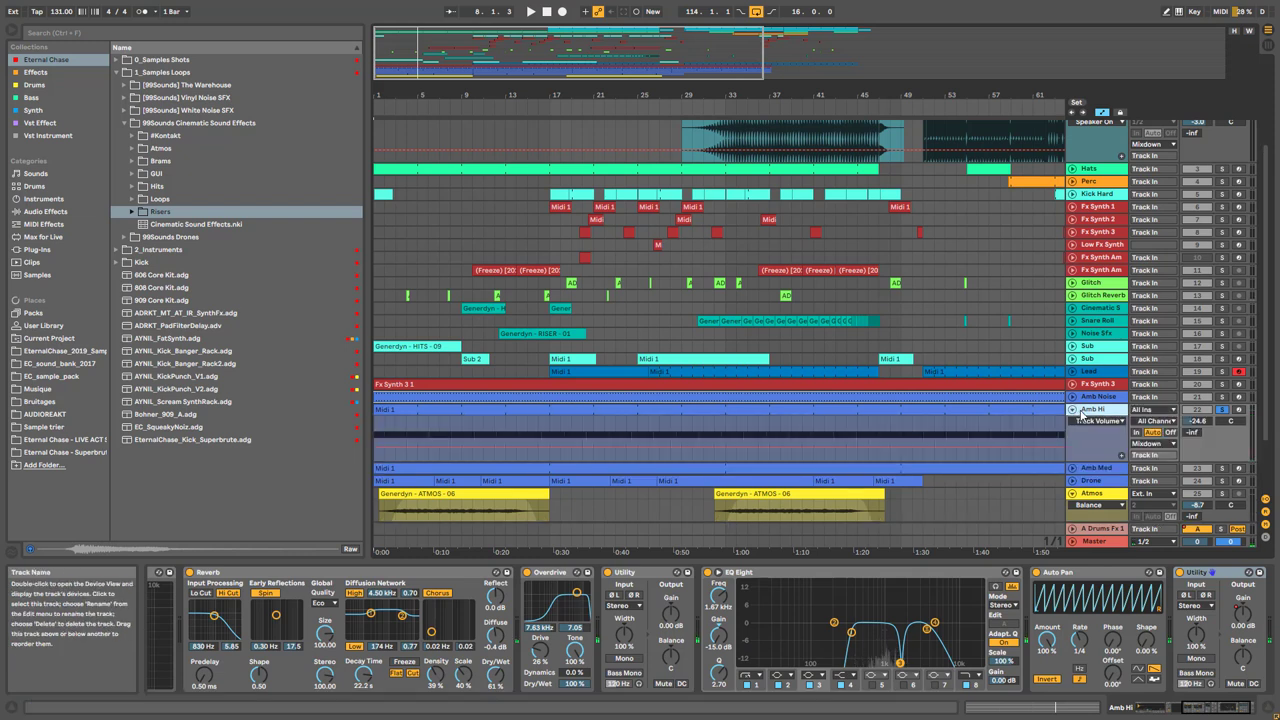
left_click_drag(1203, 710, 1145, 710)
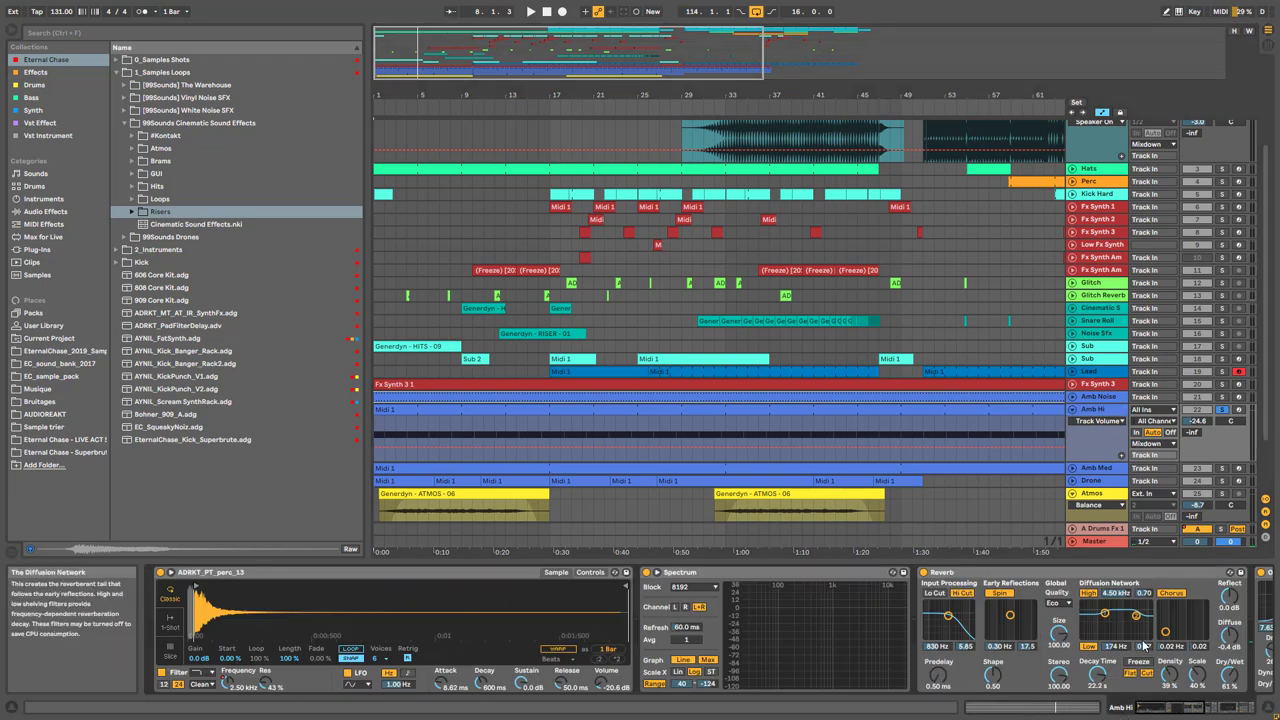
Play Amb Hi in solo, open its clip's notes, and return to the track's device chain
left_click(229, 619)
key("space")
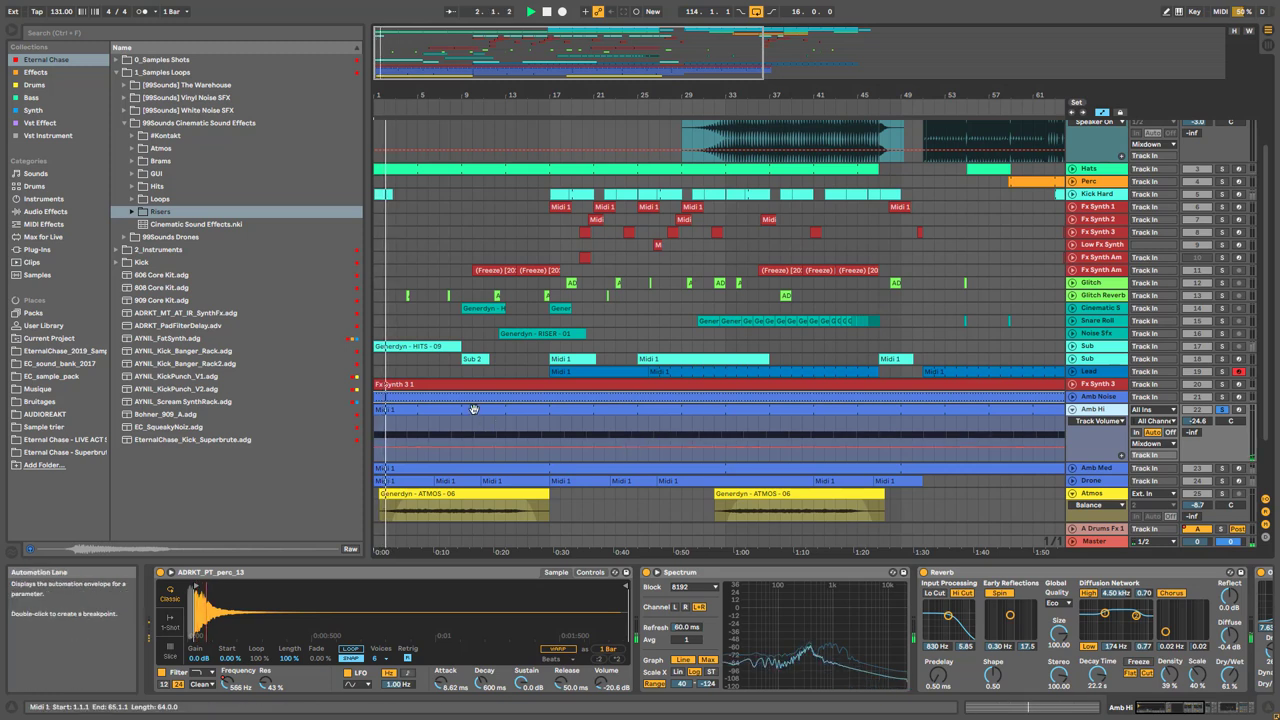
left_click(616, 443)
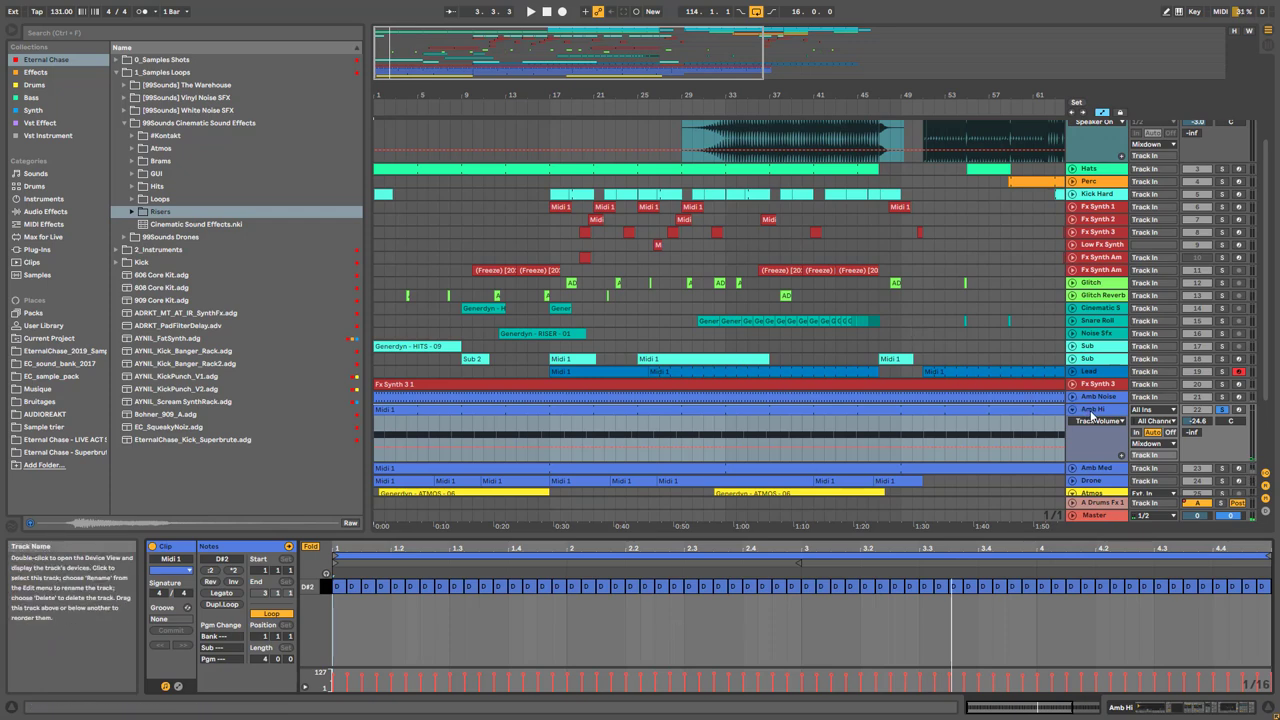
left_click(913, 324)
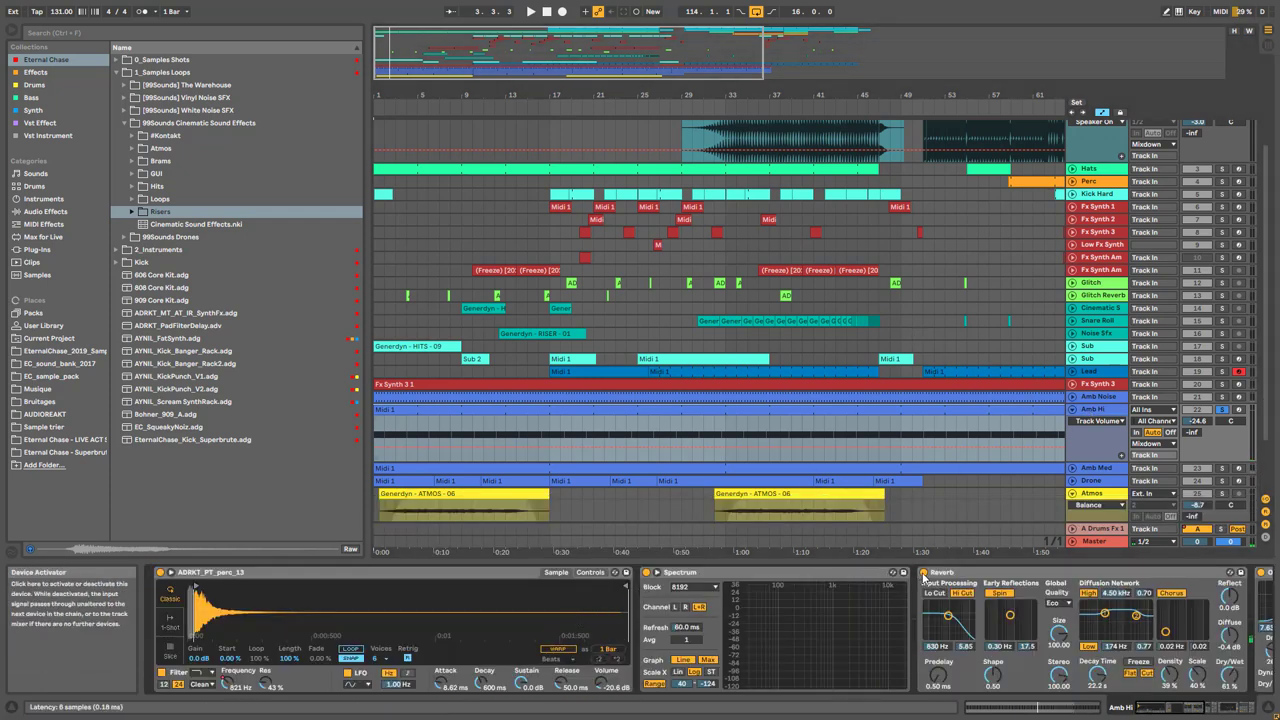
Switch off Amb Hi's Reverb, Overdrive, EQ Eight and Auto Pan, and play the dry sampler sound from the start
left_click(1207, 708)
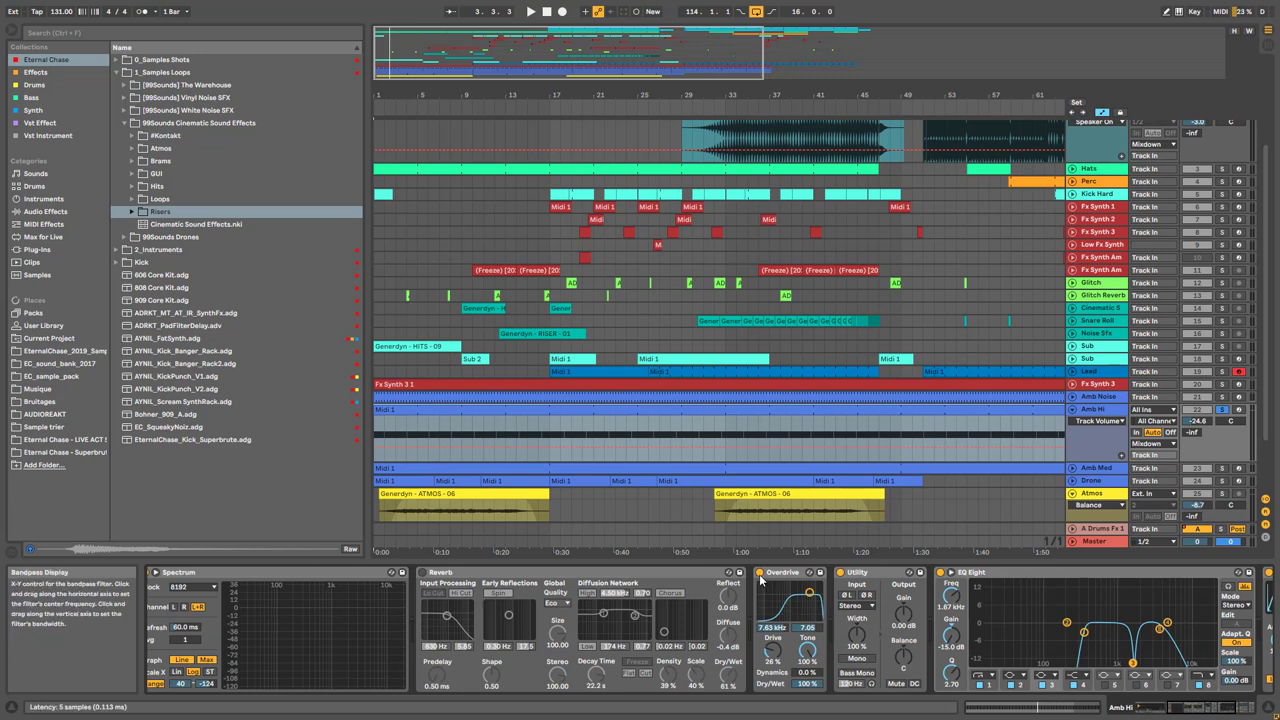
left_click(939, 574)
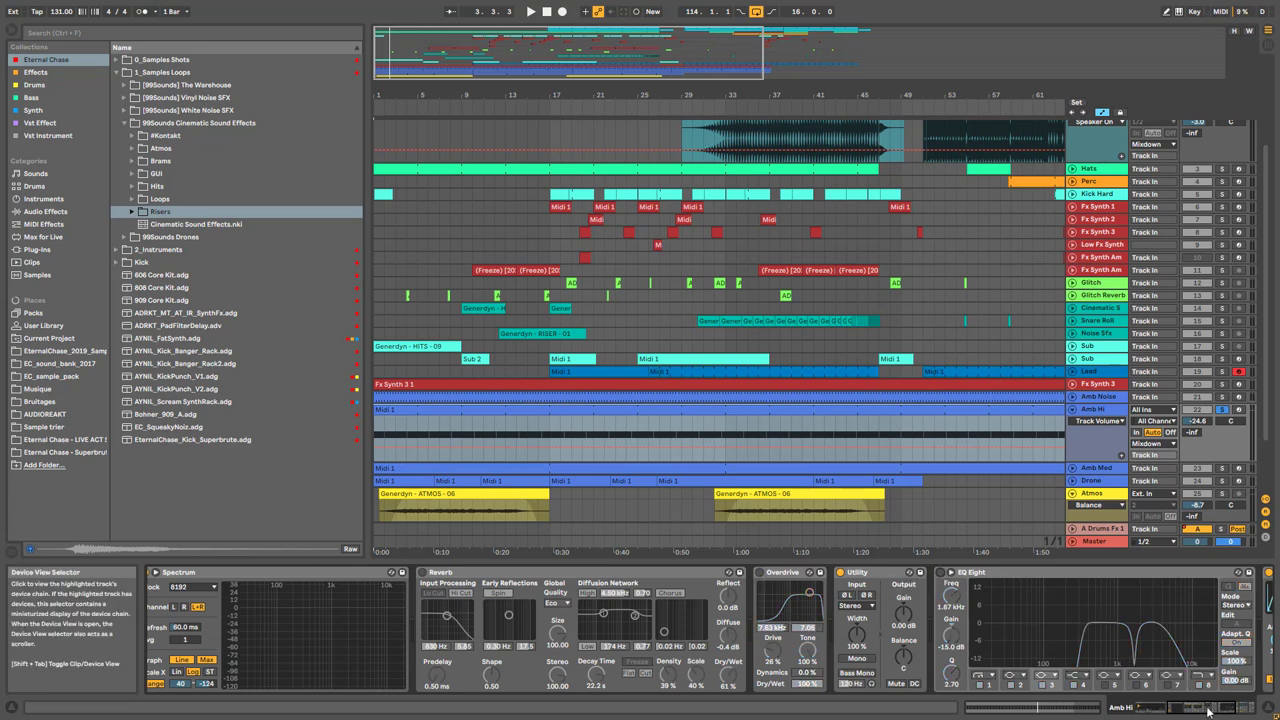
scroll(955, 580, "right", 5)
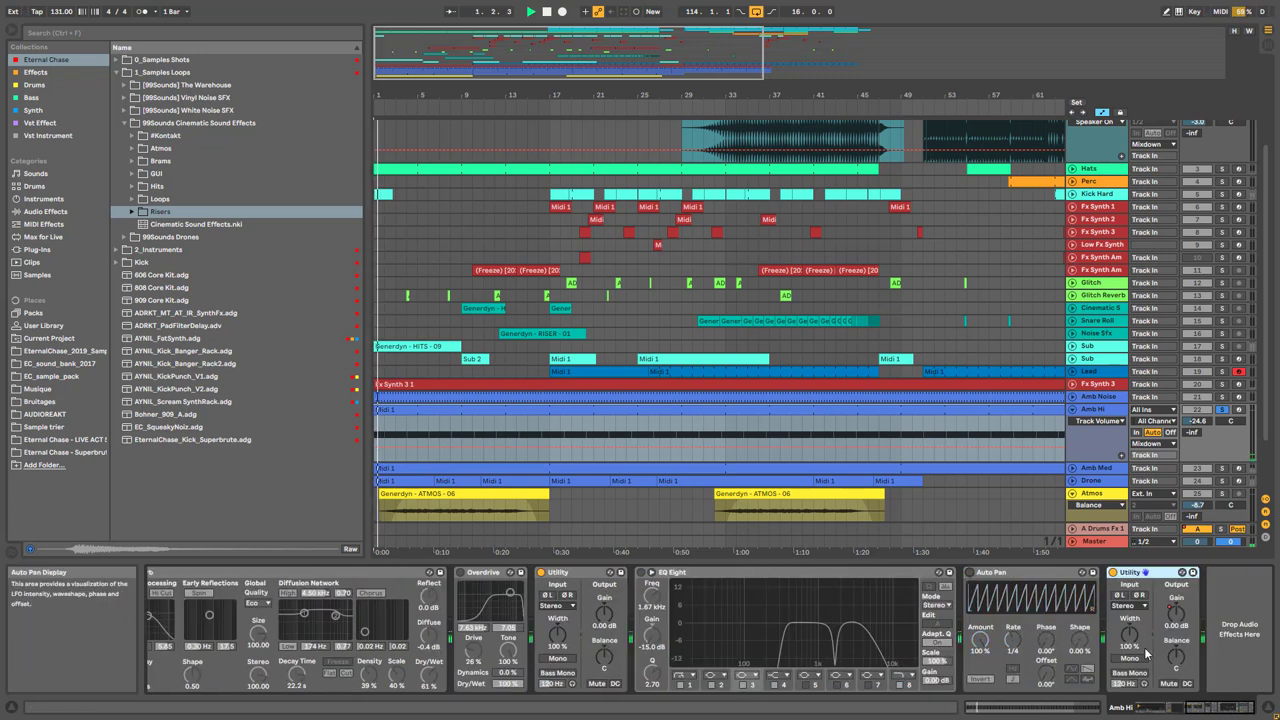
scroll(943, 622, "left", 10)
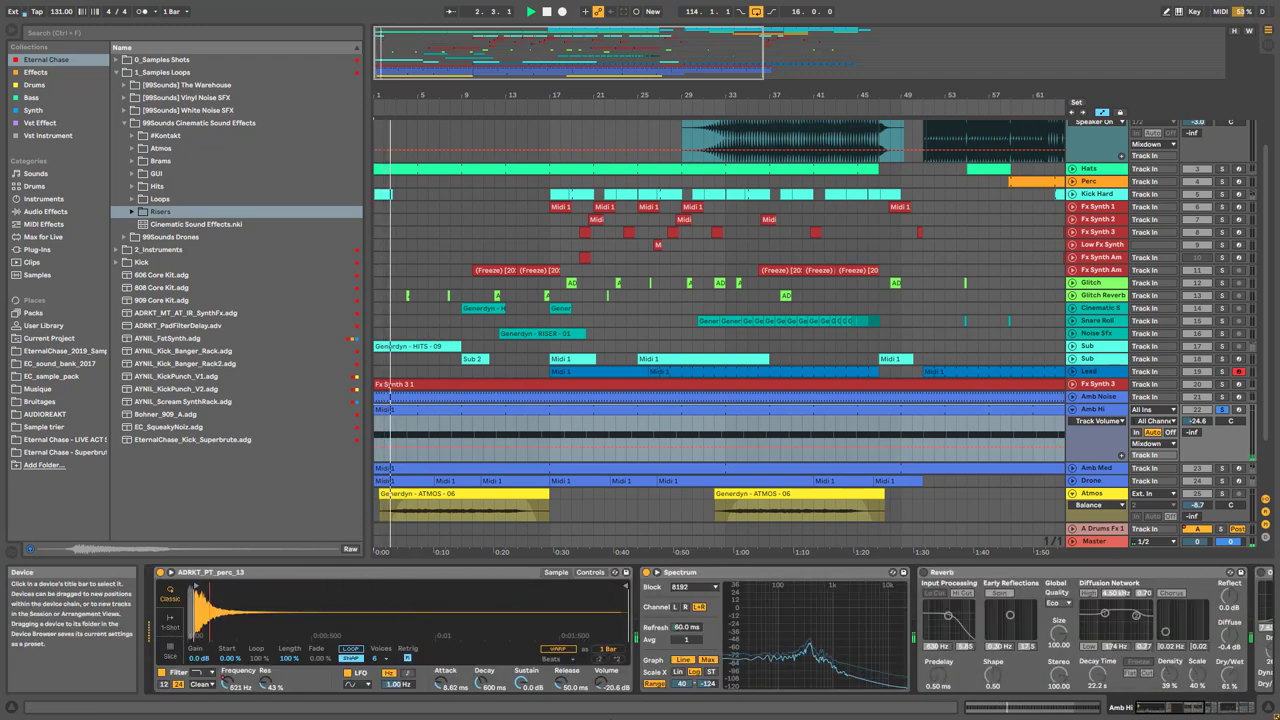
Raise the Amb Hi sampler's volume to -10.9 dB during playback and continue listening from bar 16
left_click_drag(607, 684, 607, 700)
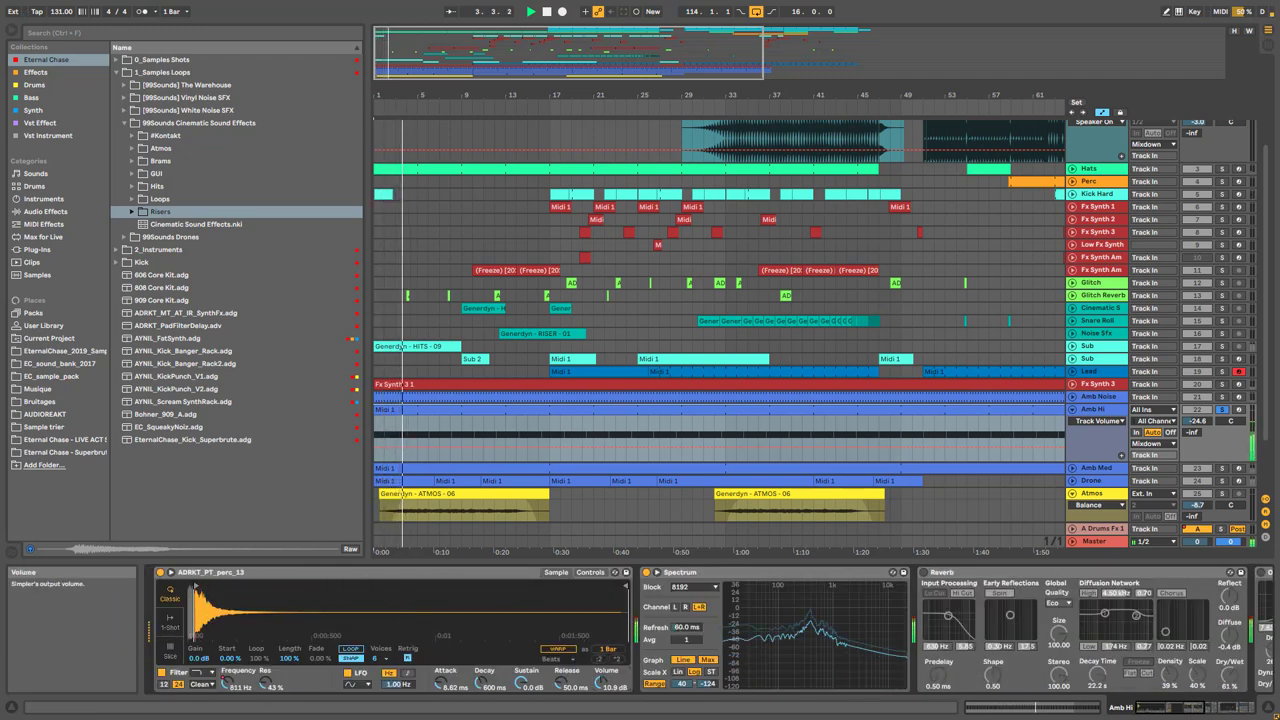
left_click_drag(230, 680, 236, 610)
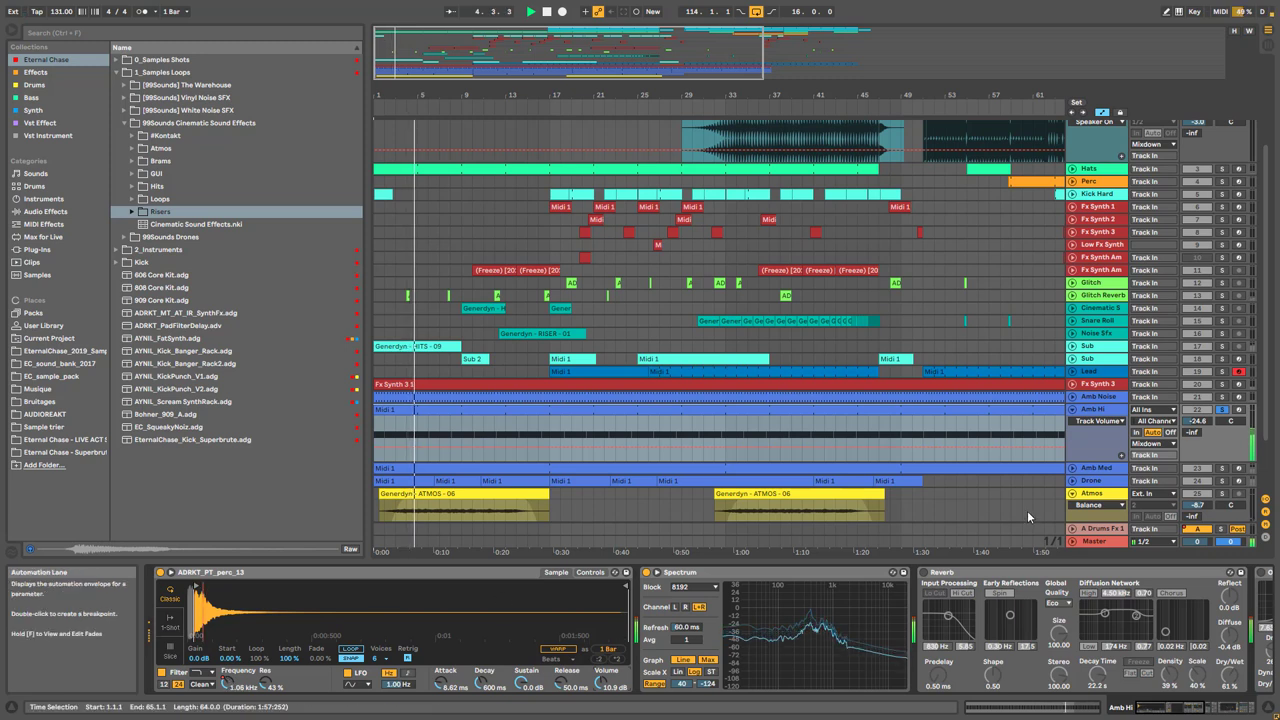
key("ctrl+a")
left_click(541, 435)
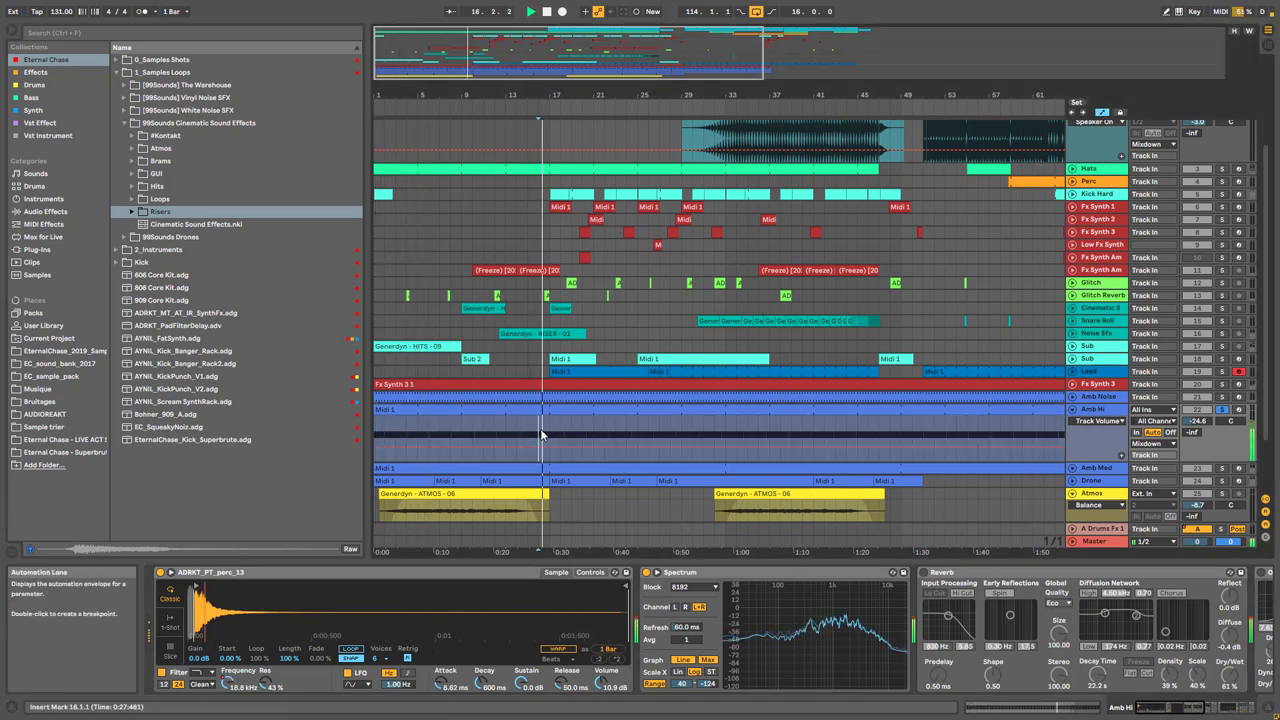
Stop playback, and undo the Reverb activation and the sampler's volume change on Amb Hi
left_click(923, 572)
key("space")
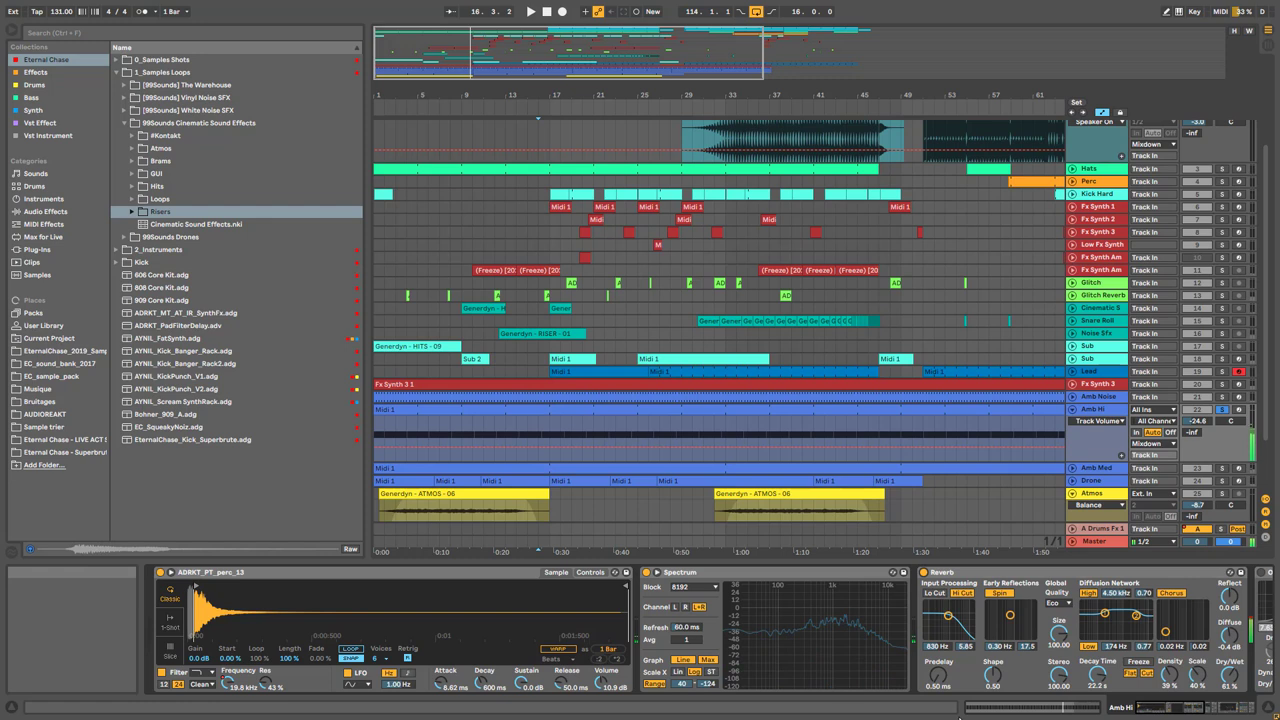
key("ctrl+z")
key("ctrl+z")
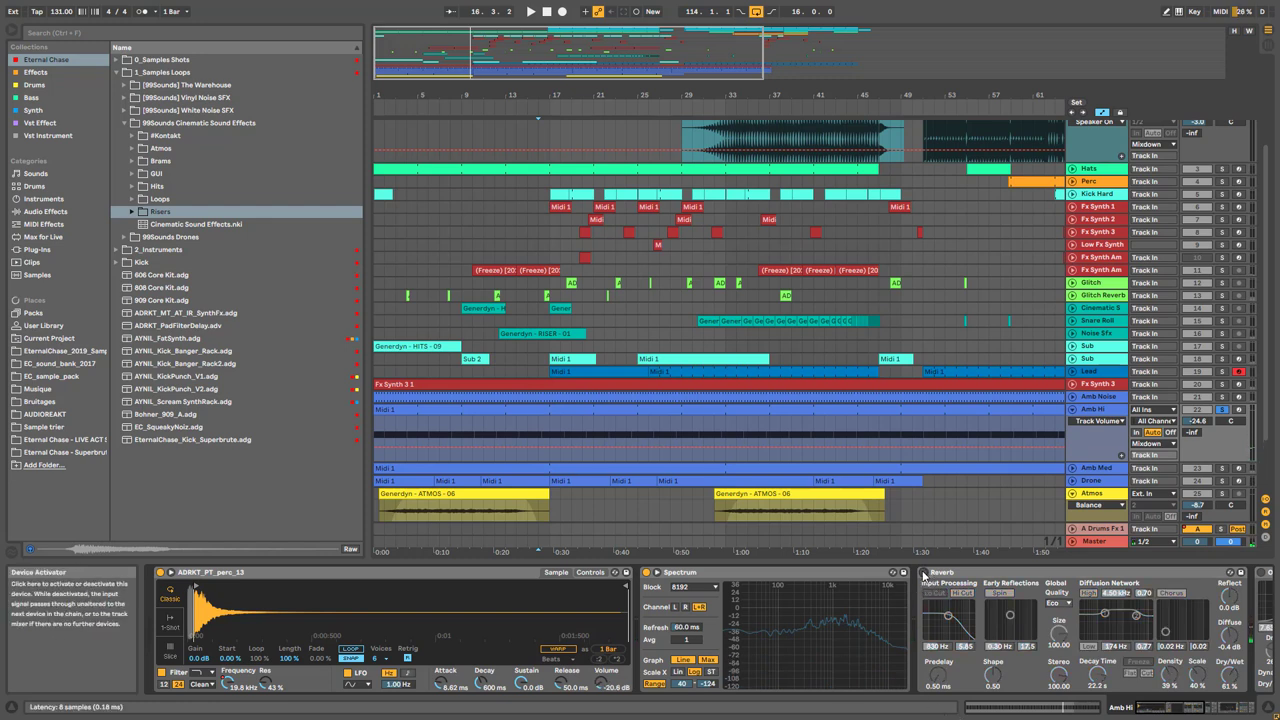
Switch Amb Hi's Reverb back on and play the track from bar 18, examining the Reverb's decay settings
key("ctrl+z")
left_click(564, 432)
key("space")
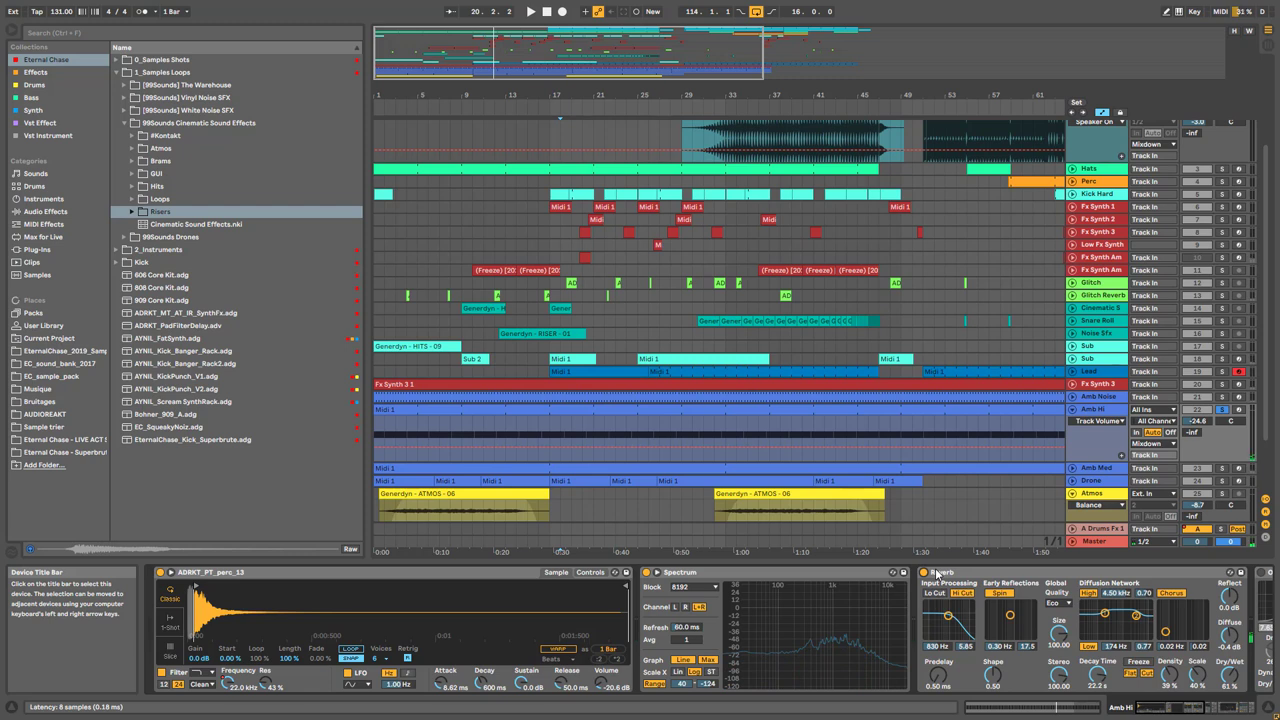
left_click(1180, 710)
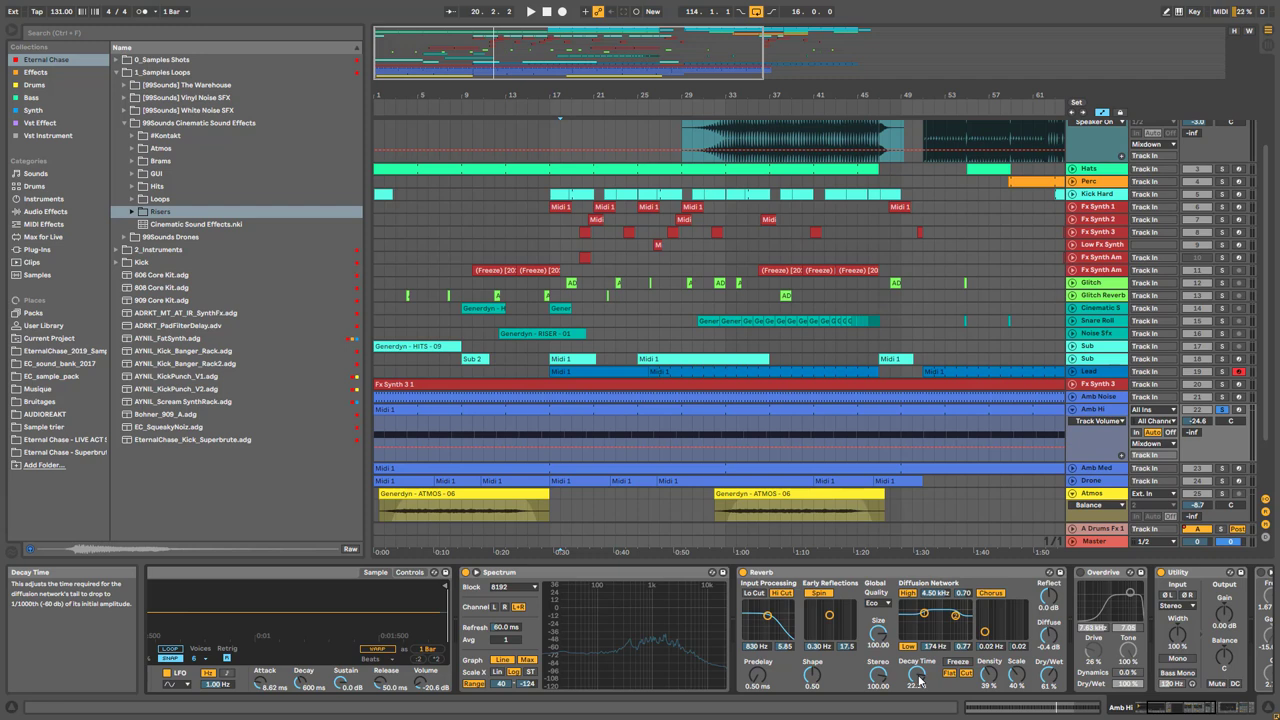
key("space")
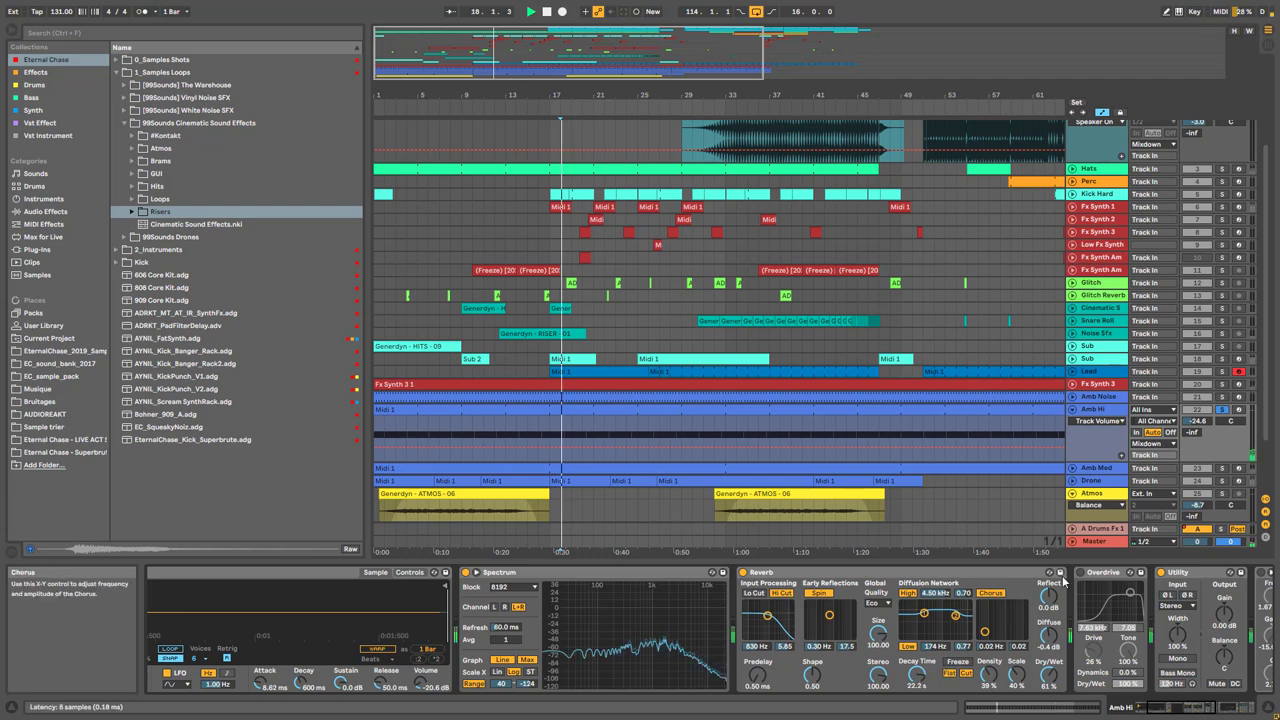
Audition Amb Hi with and without Overdrive, and switch Overdrive, EQ Eight and Auto Pan back on
left_click_drag(1100, 706, 1203, 704)
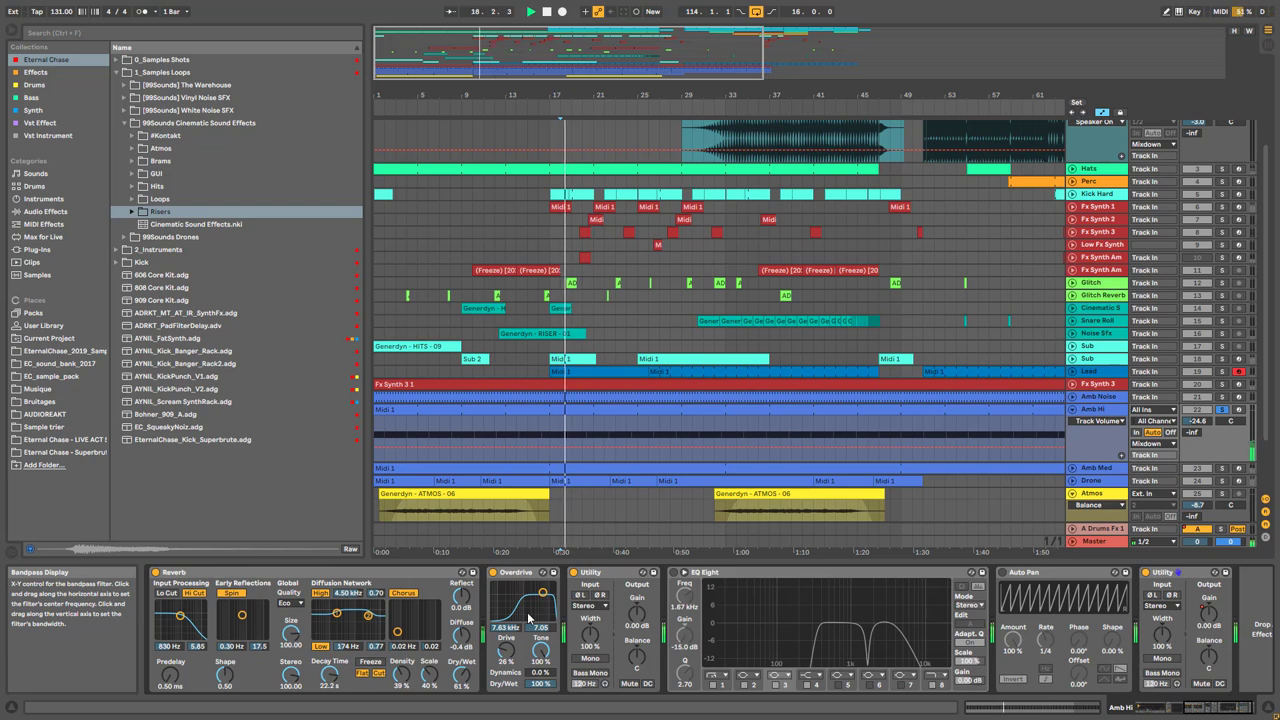
left_click(493, 573)
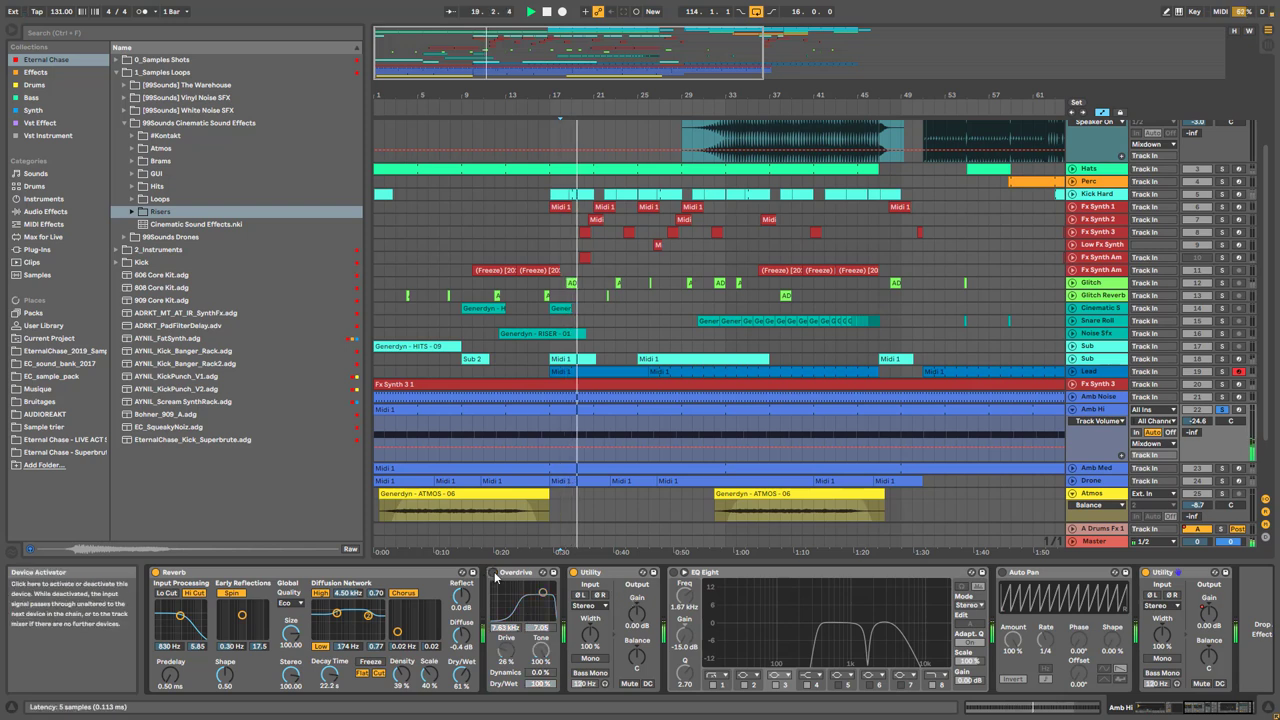
left_click(493, 573)
left_click(673, 572)
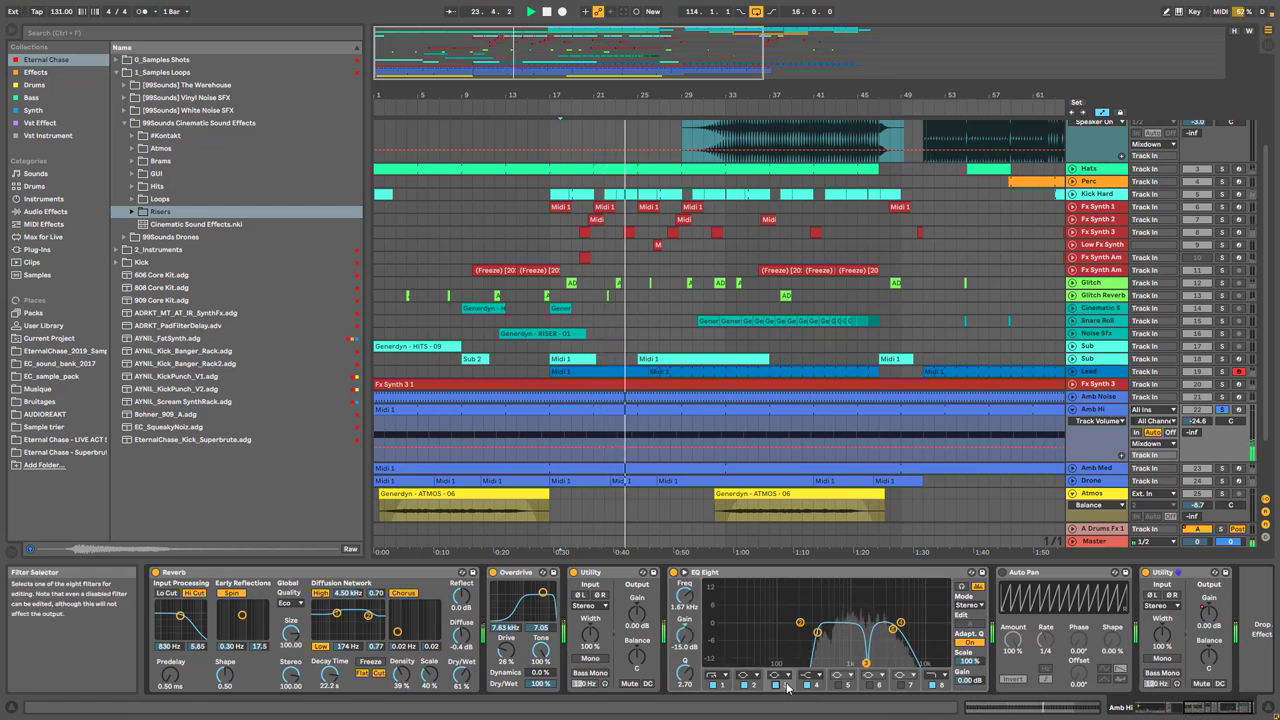
left_click(1002, 574)
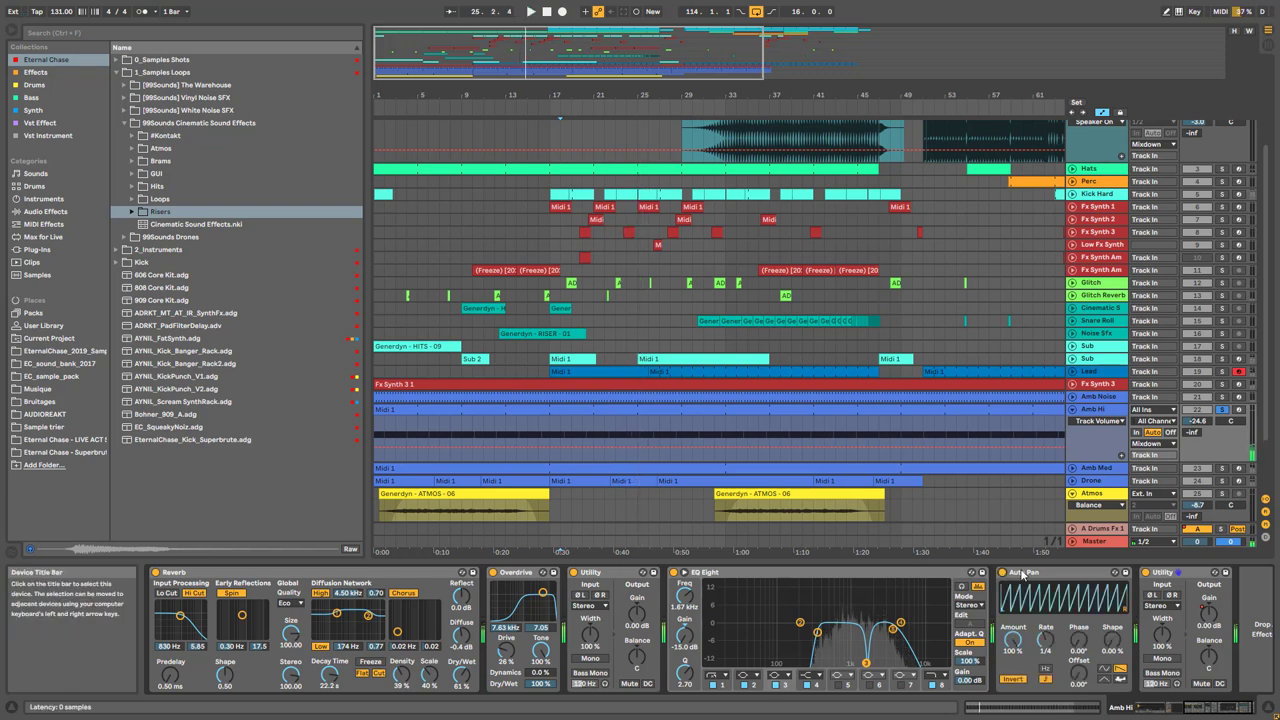
Take Amb Hi out of solo and play the full mix from bar 1
left_click(1221, 411)
key("space")
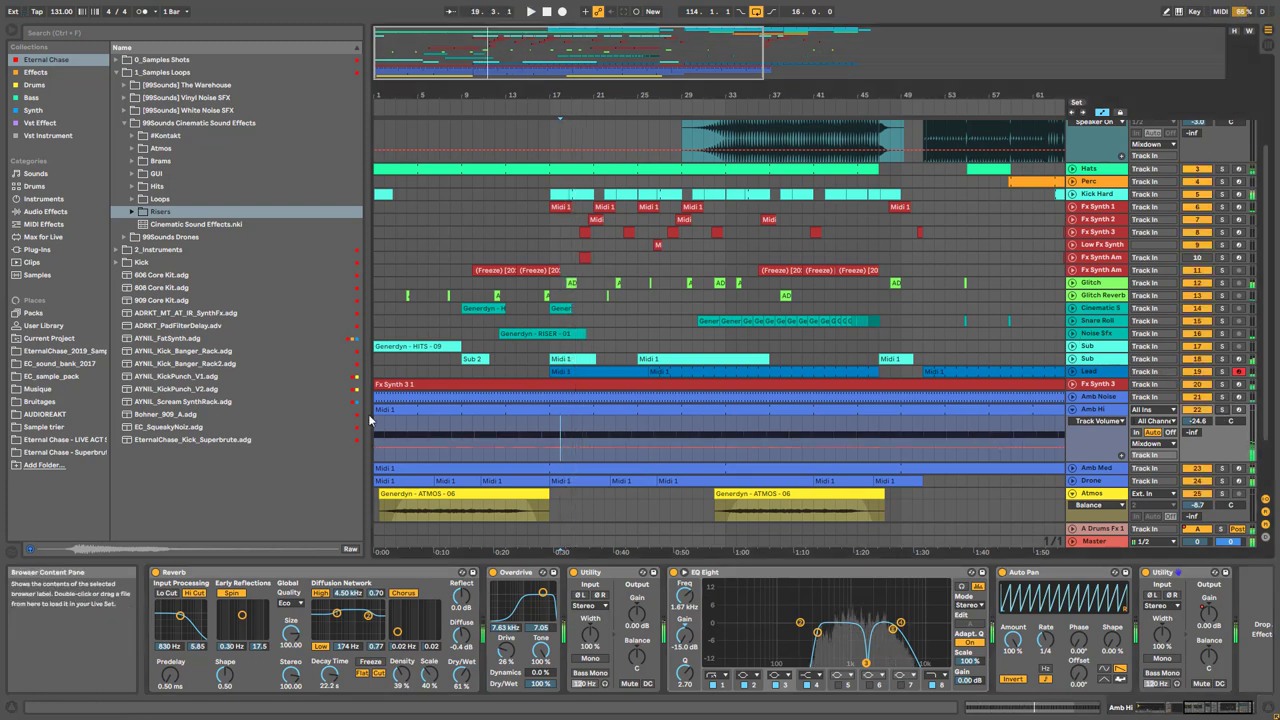
left_click(531, 11)
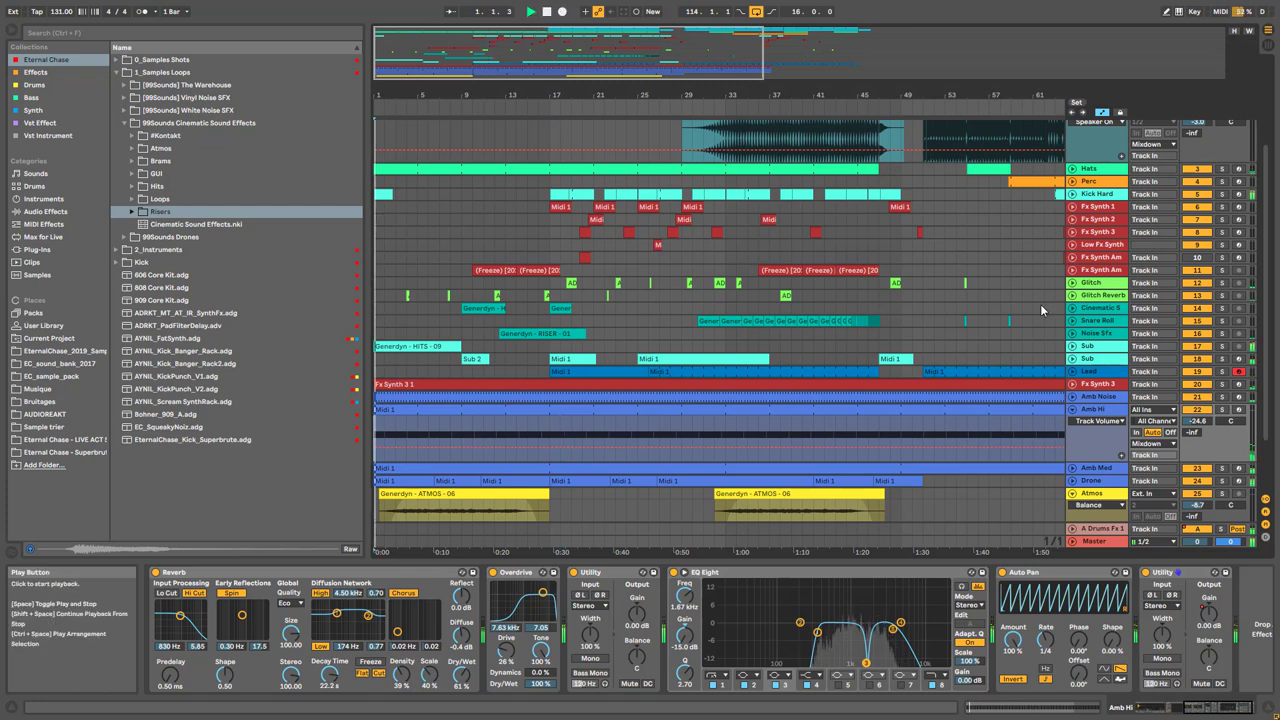
Solo Amb Noise, Amb Hi, Amb Mad and Drone together during playback, and fold the Amb Hi track
left_click(1222, 408)
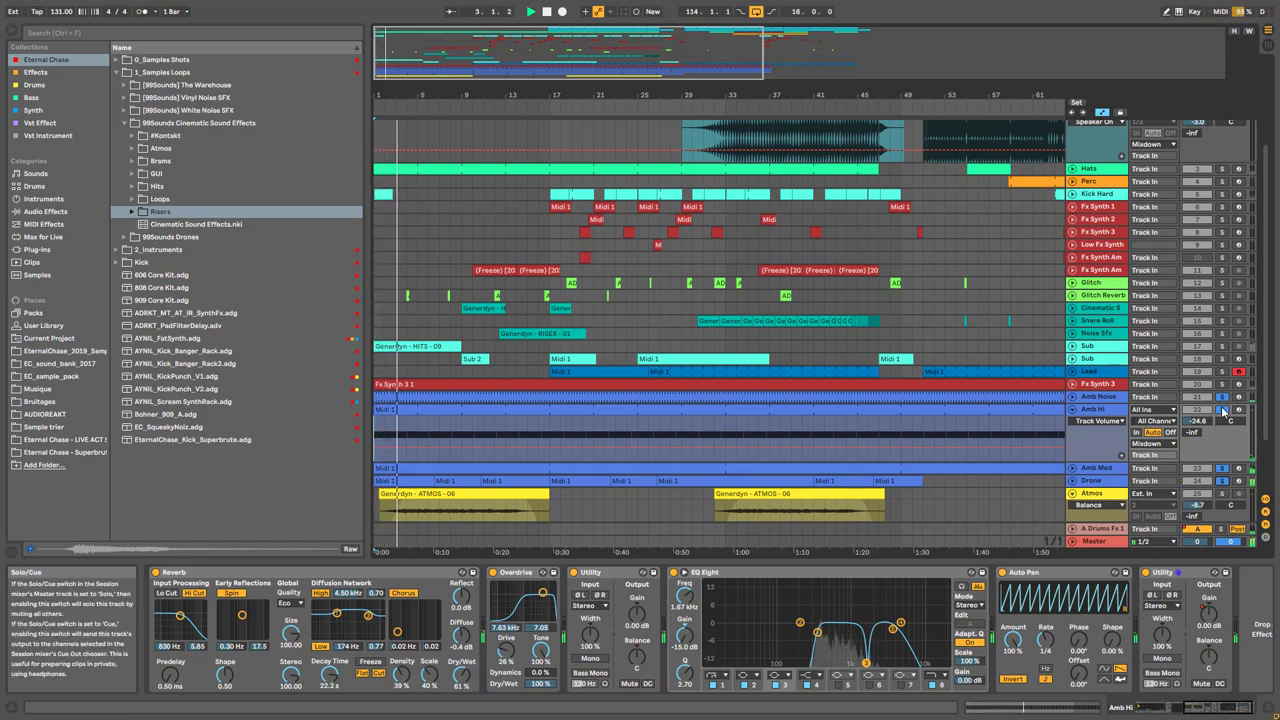
scroll(1175, 465, "down", 2)
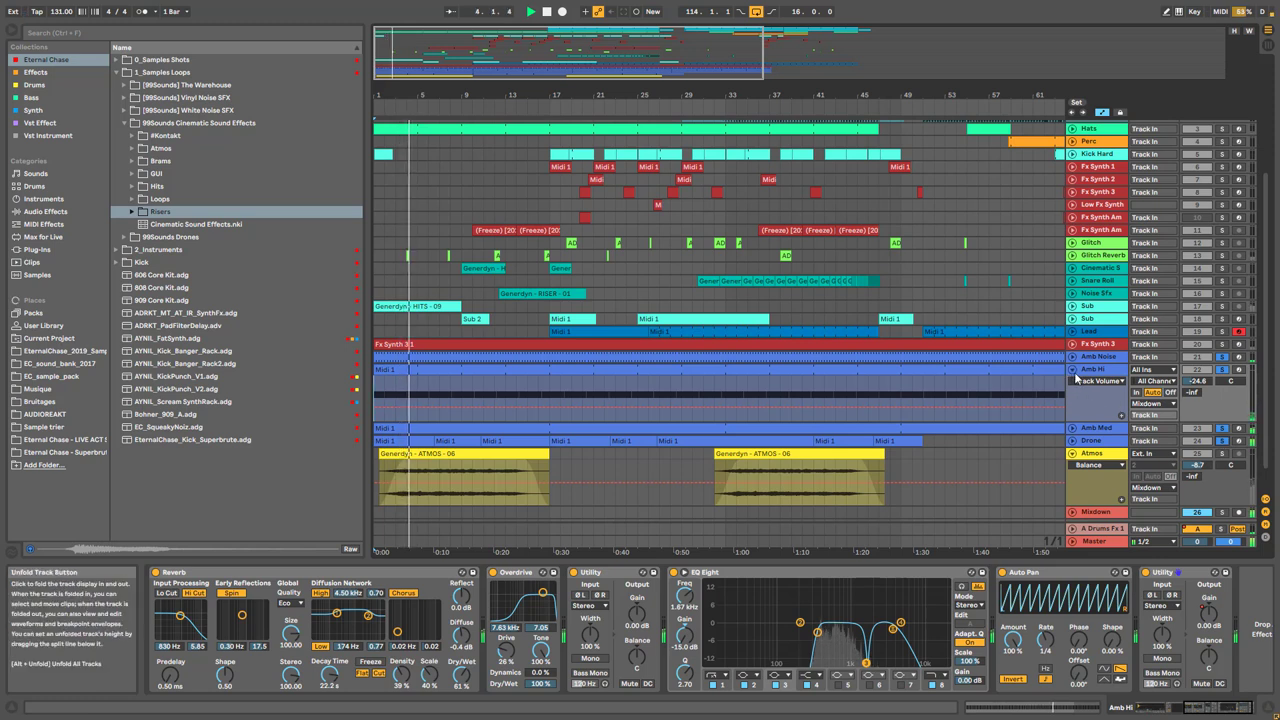
key("Left")
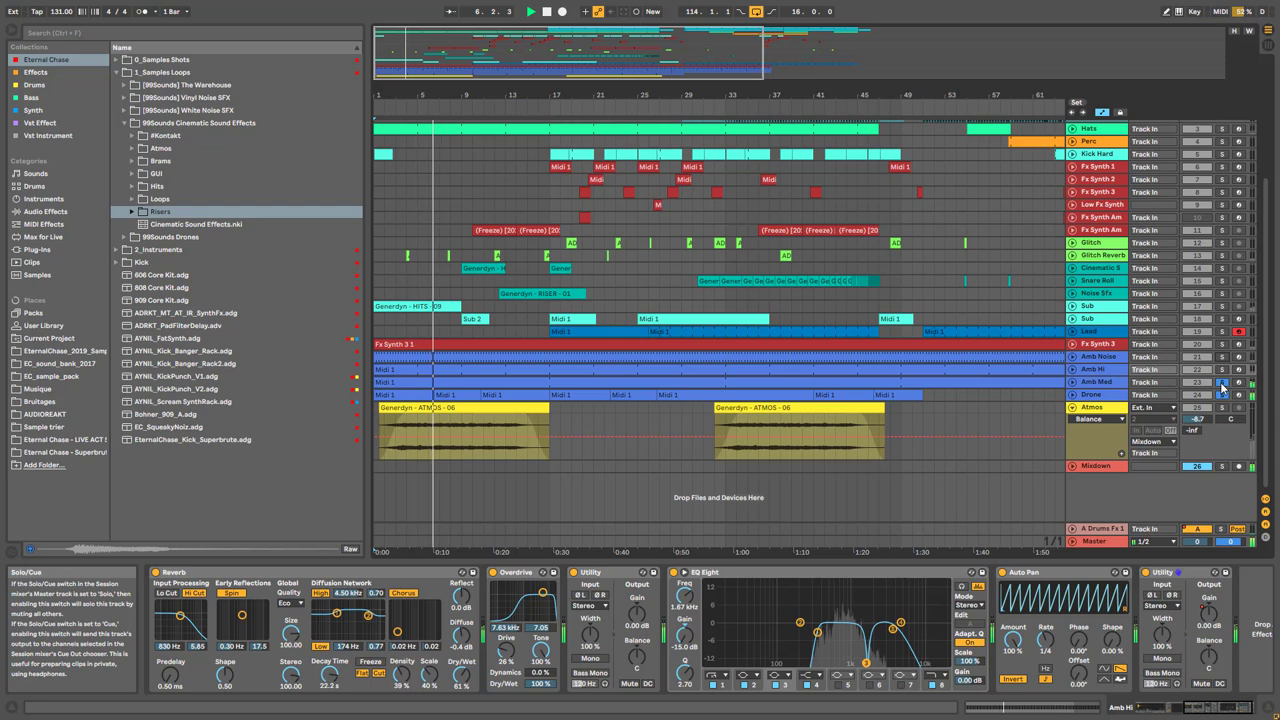
Play only Amb Mad in solo from the start and show its device chain
key("space")
key("space")
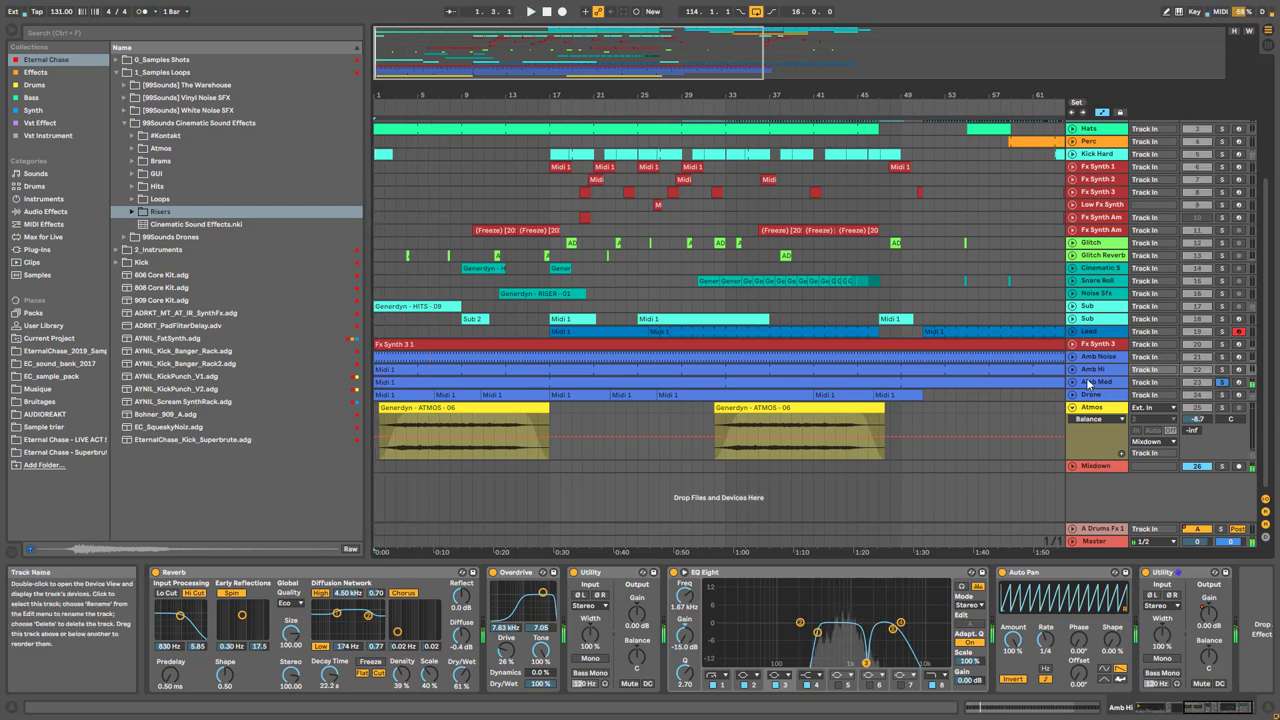
left_click(1092, 382)
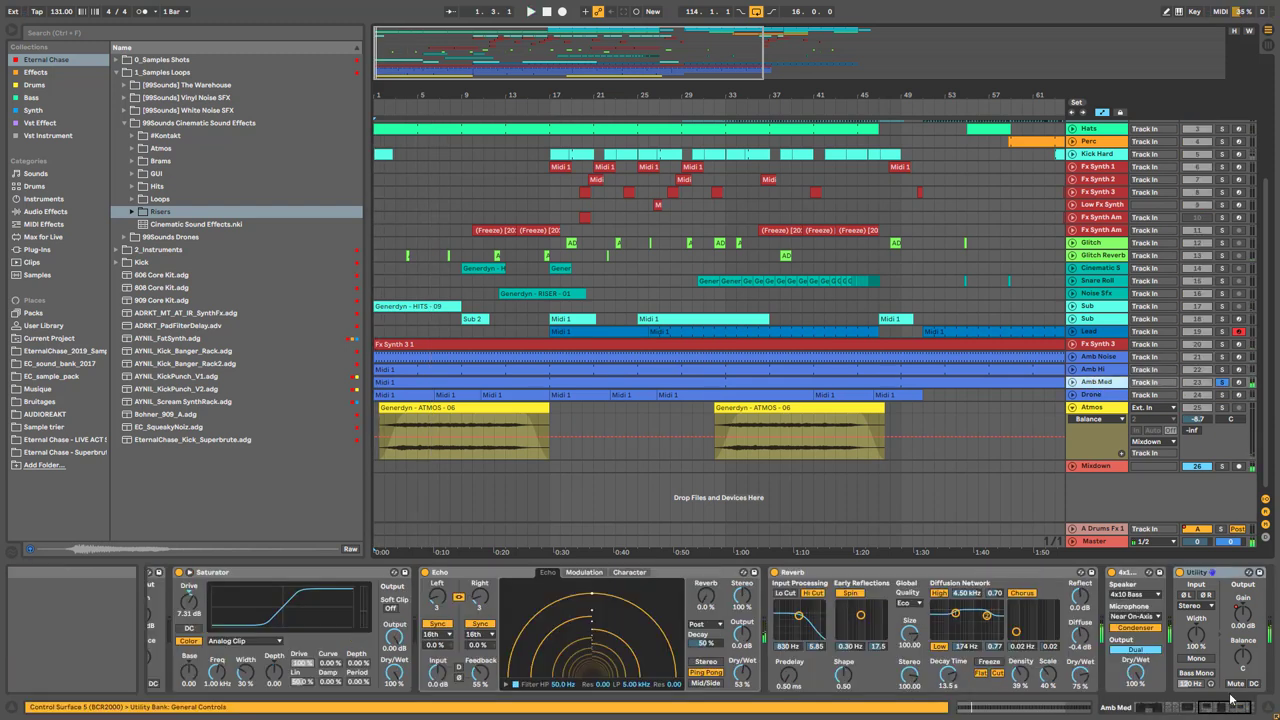
Switch off Amb Mad's Echo, Reverb, 4x10 Bass cabinet, Saturator, EQ Eight and both Frequency Shifters, and play the dry Wavetable sound
scroll(1070, 592, "right", 3)
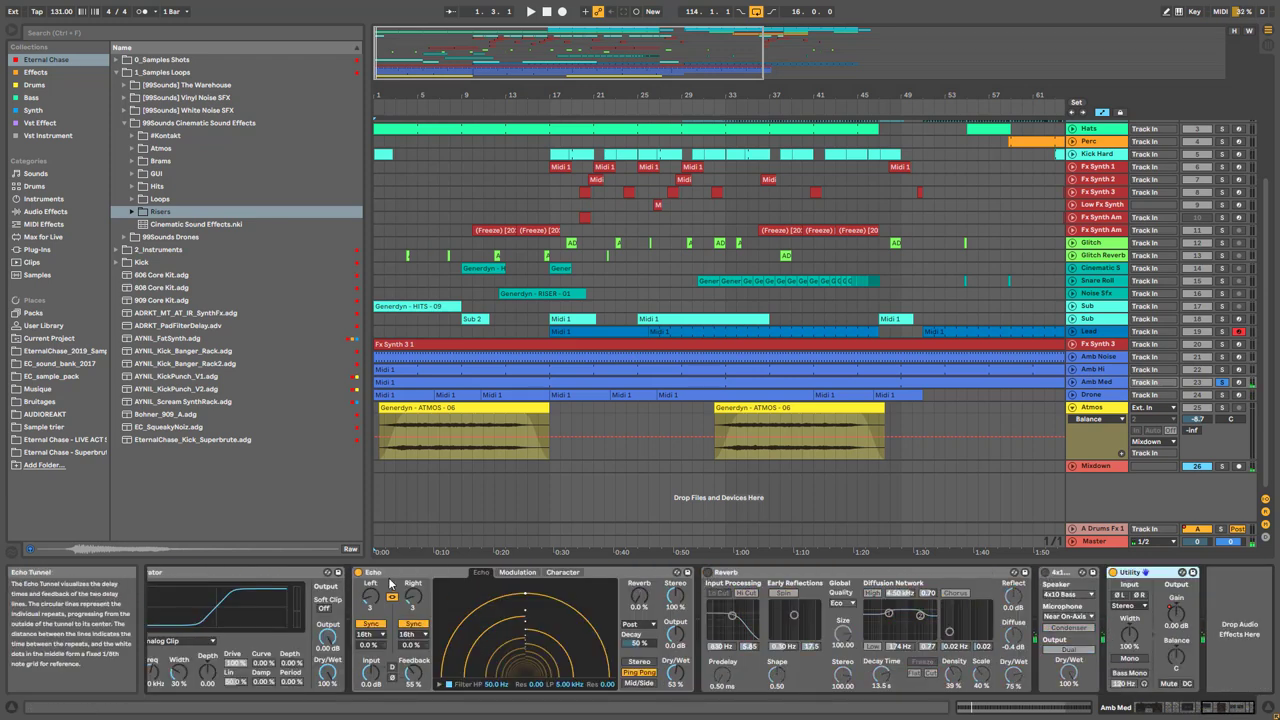
key("0")
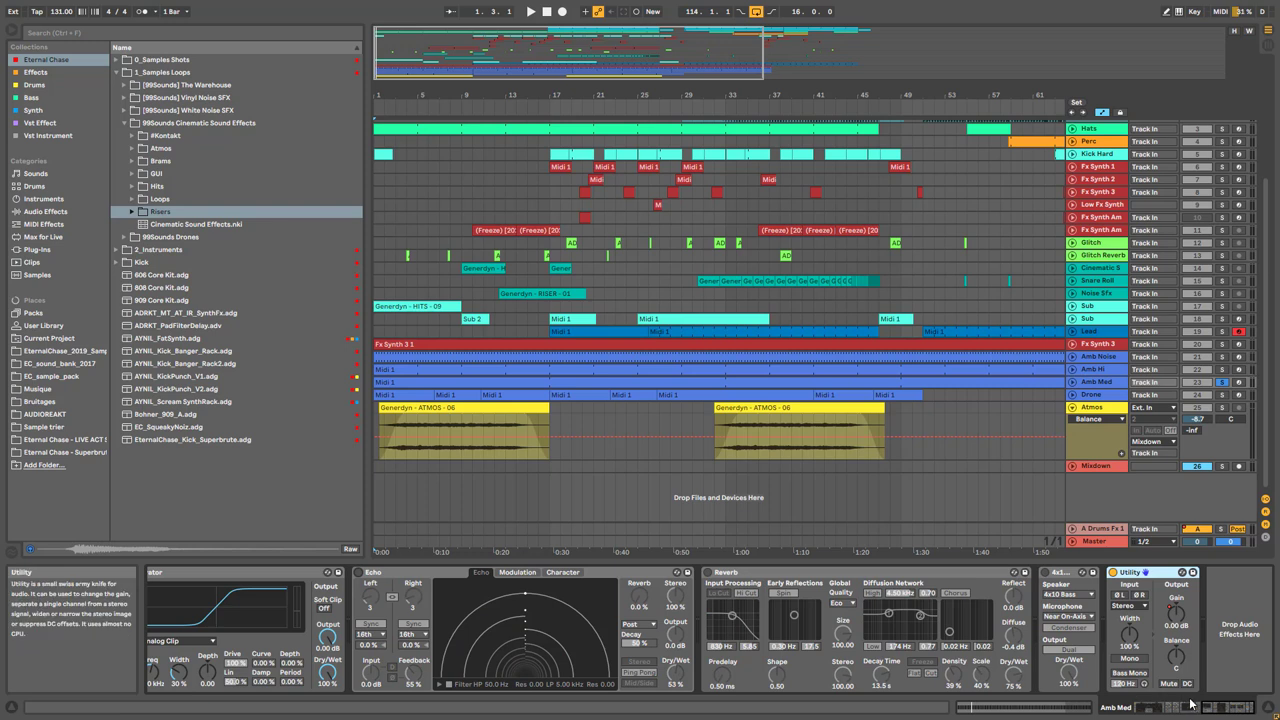
left_click_drag(1228, 712, 1167, 713)
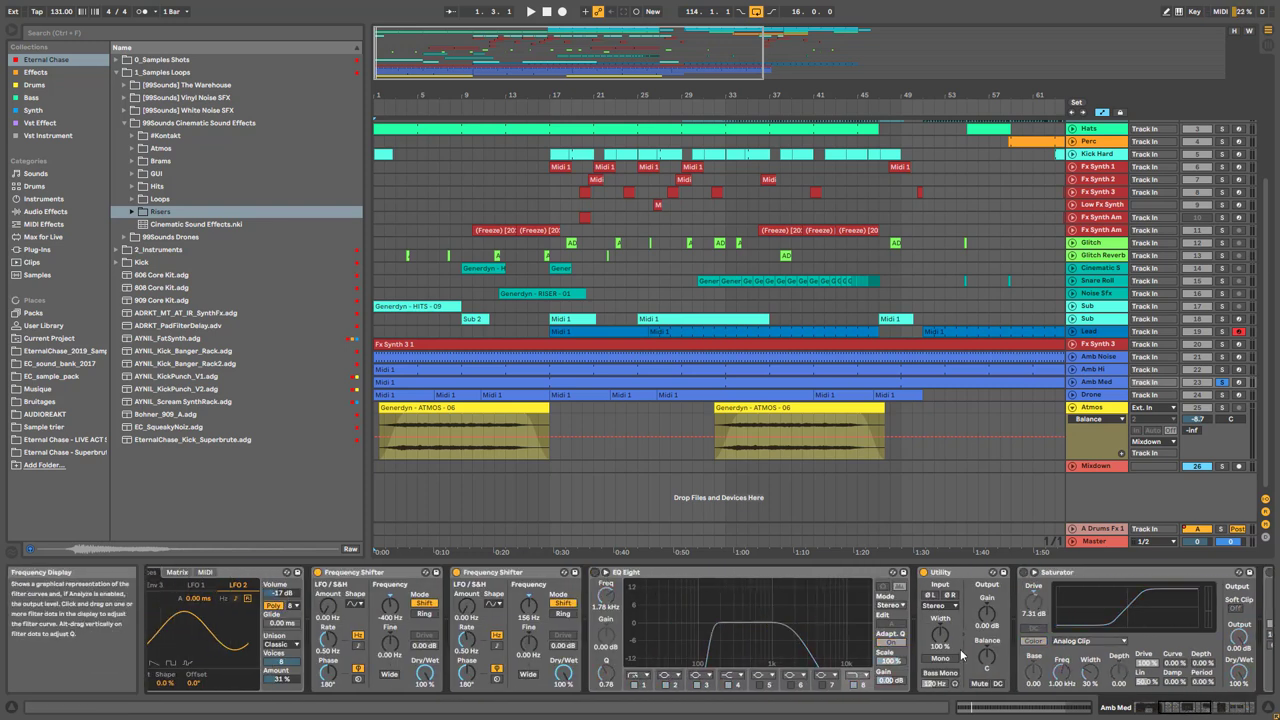
scroll(952, 655, "left", 5)
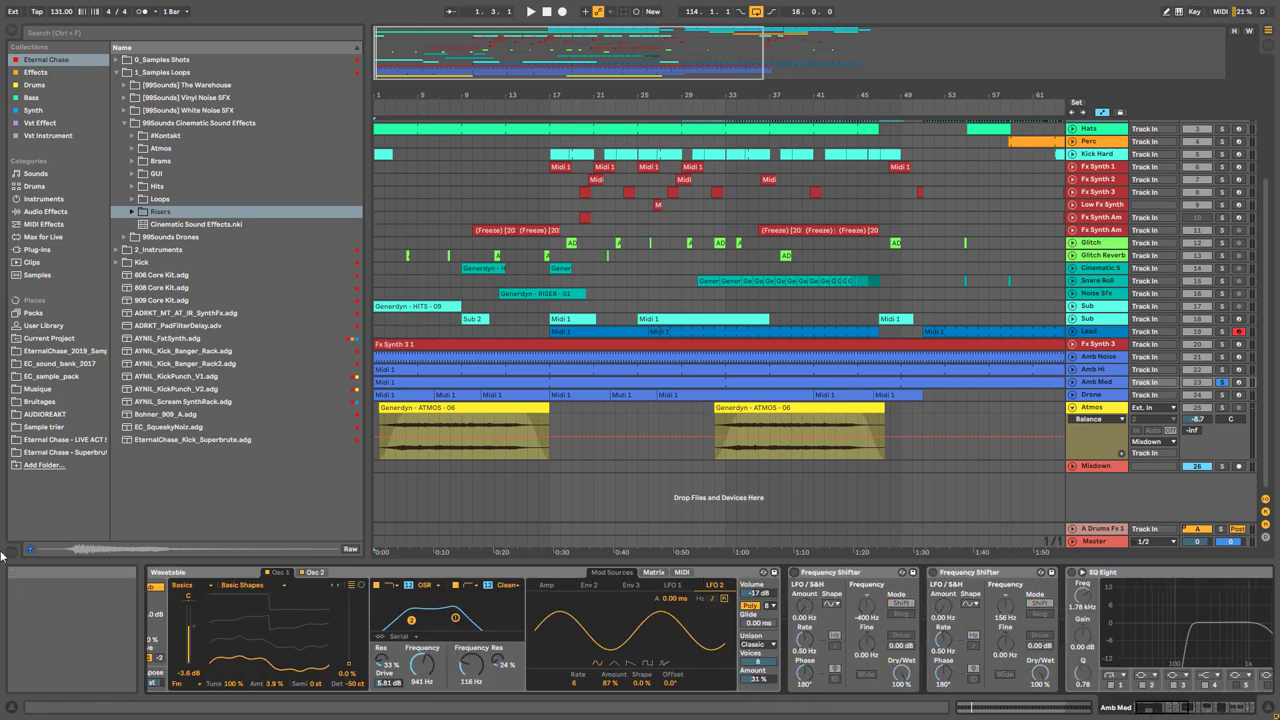
key("space")
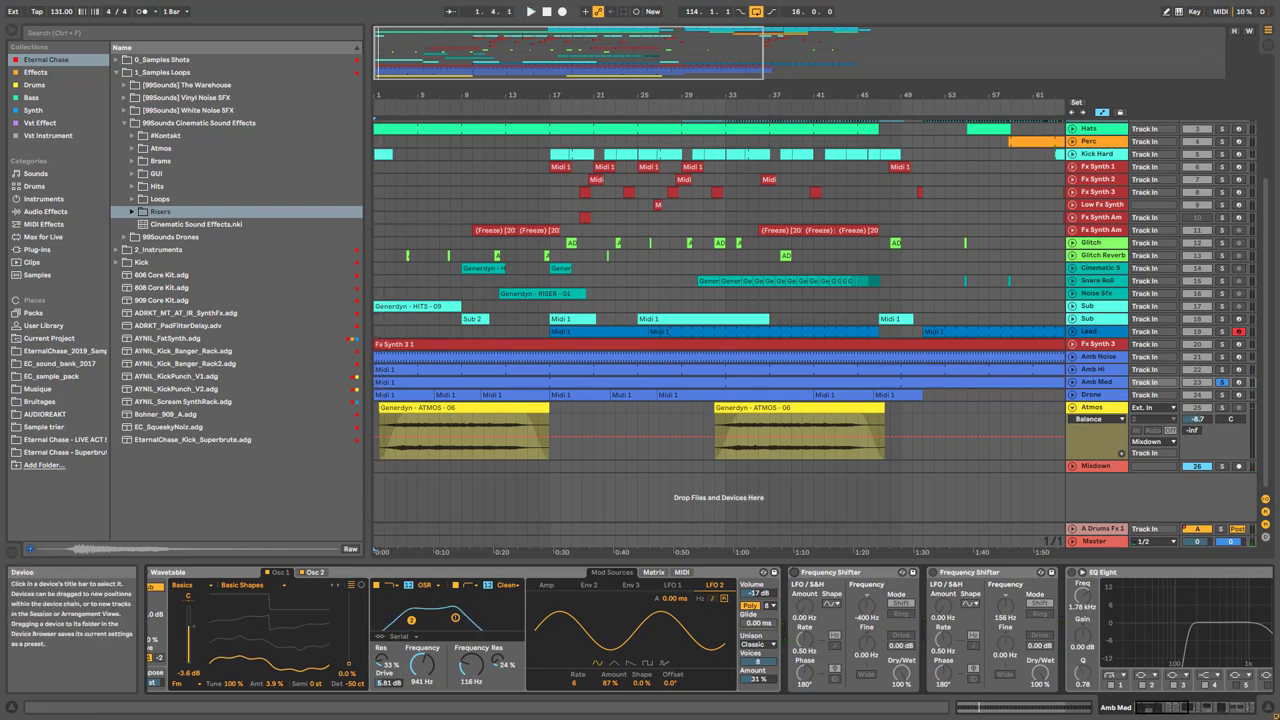
Show the Osc 2 settings of Amb Mad's Wavetable synth and return to Osc 1
scroll(265, 600, "left", 2)
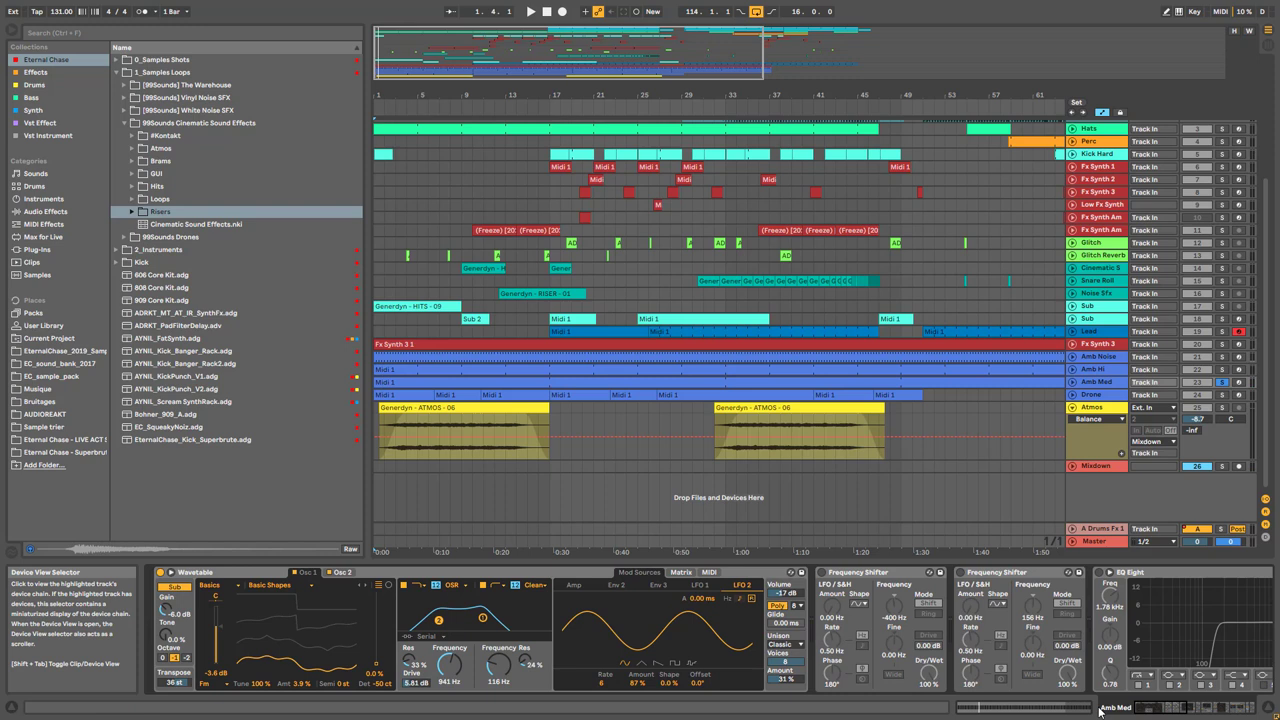
left_click(341, 573)
left_click(304, 572)
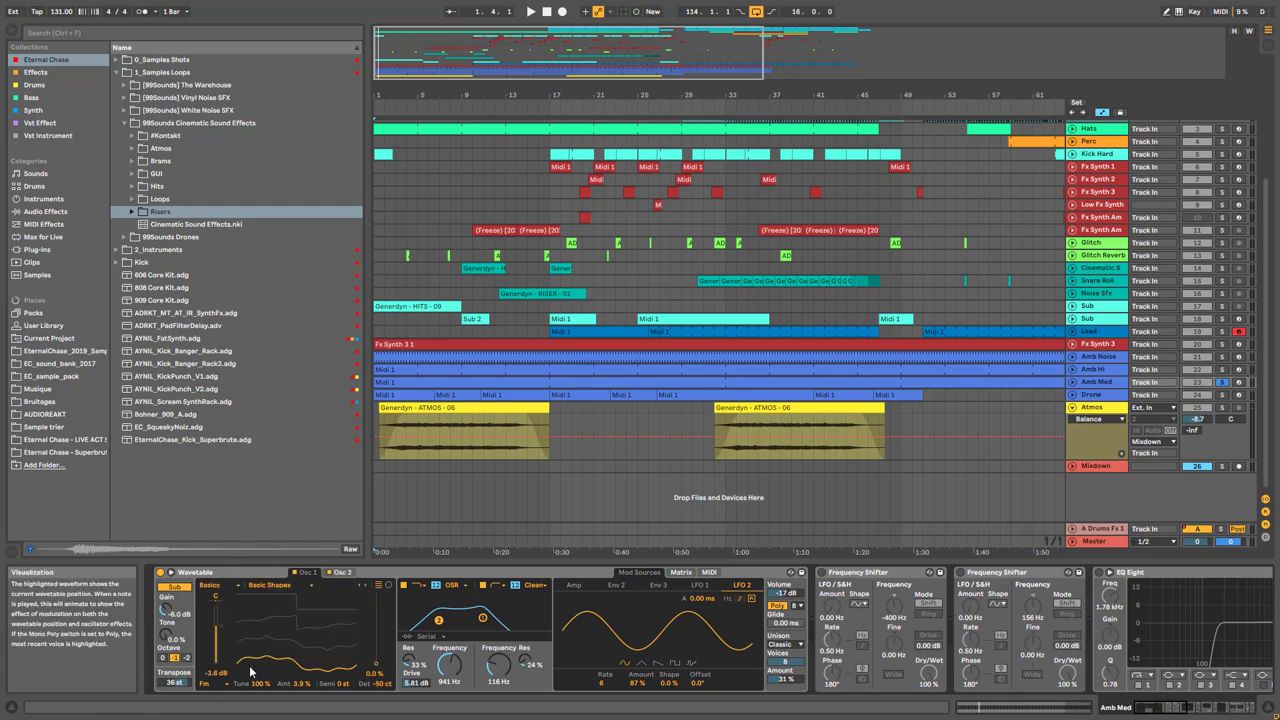
Play Amb Mad and compare its Wavetable oscillators with their effect mode set to None and back to Fm
key("space")
left_click(220, 677)
left_click(210, 643)
left_click(336, 574)
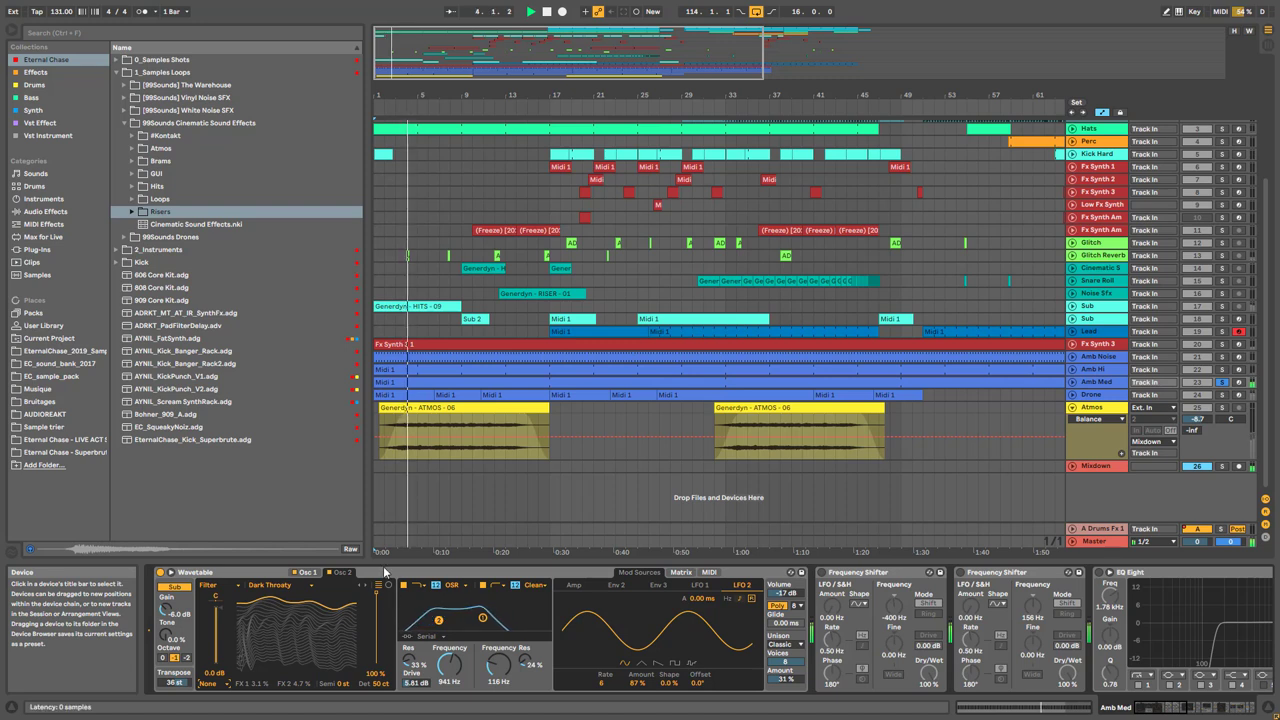
left_click(212, 683)
left_click(307, 572)
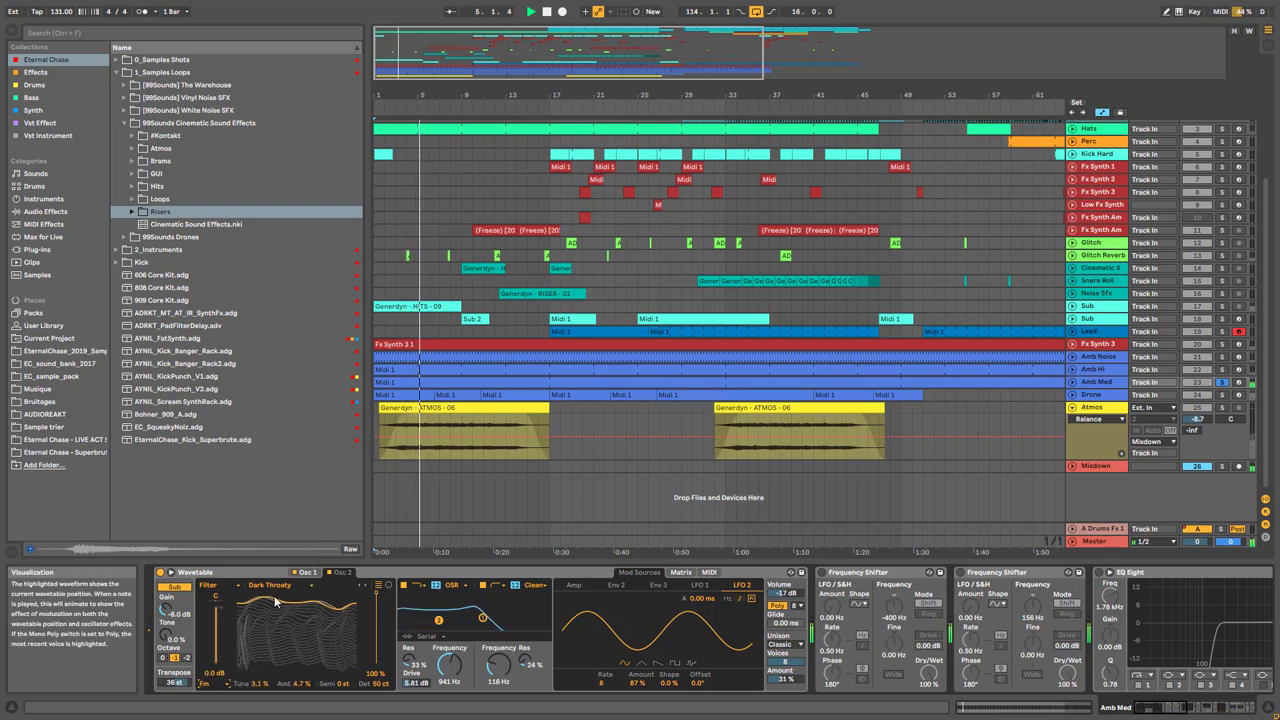
left_click(212, 684)
left_click(212, 655)
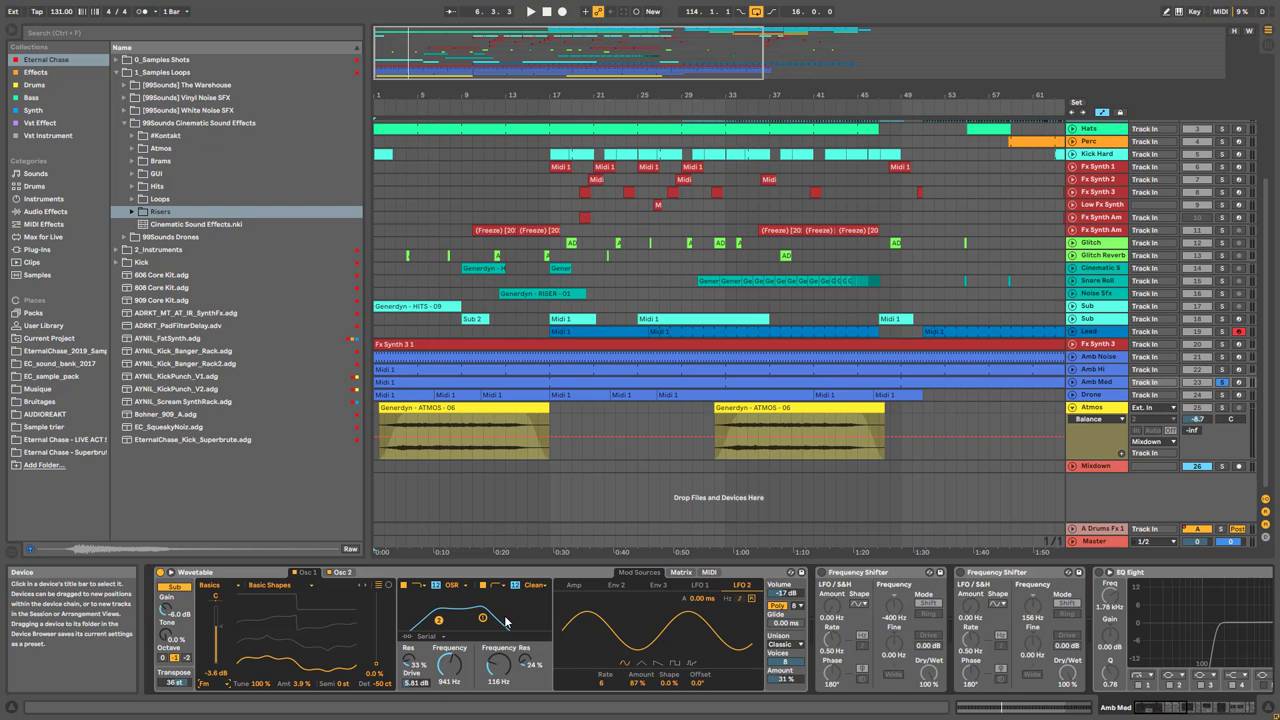
Show the modulation matrix of Amb Mad's Wavetable during playback, from Osc 1 Pos to Filter 2 Res, and the LFO 1 settings
left_click(679, 572)
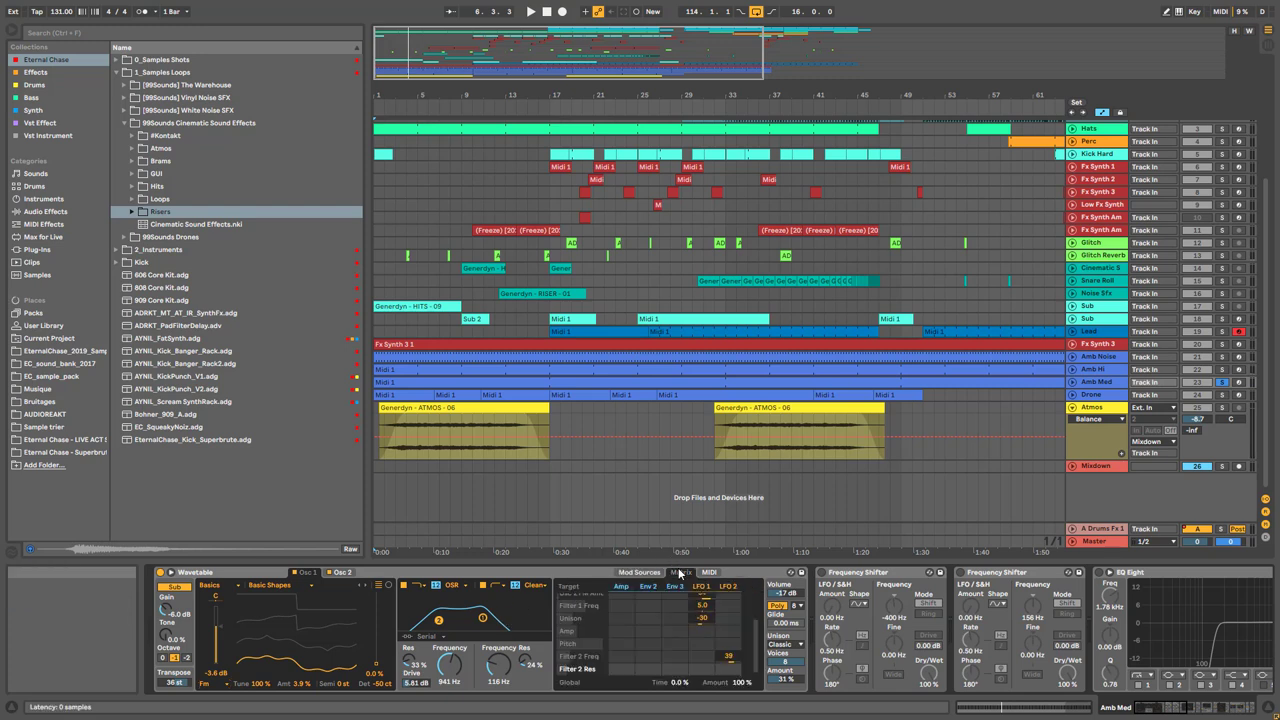
key("space")
scroll(676, 638, "up", 1)
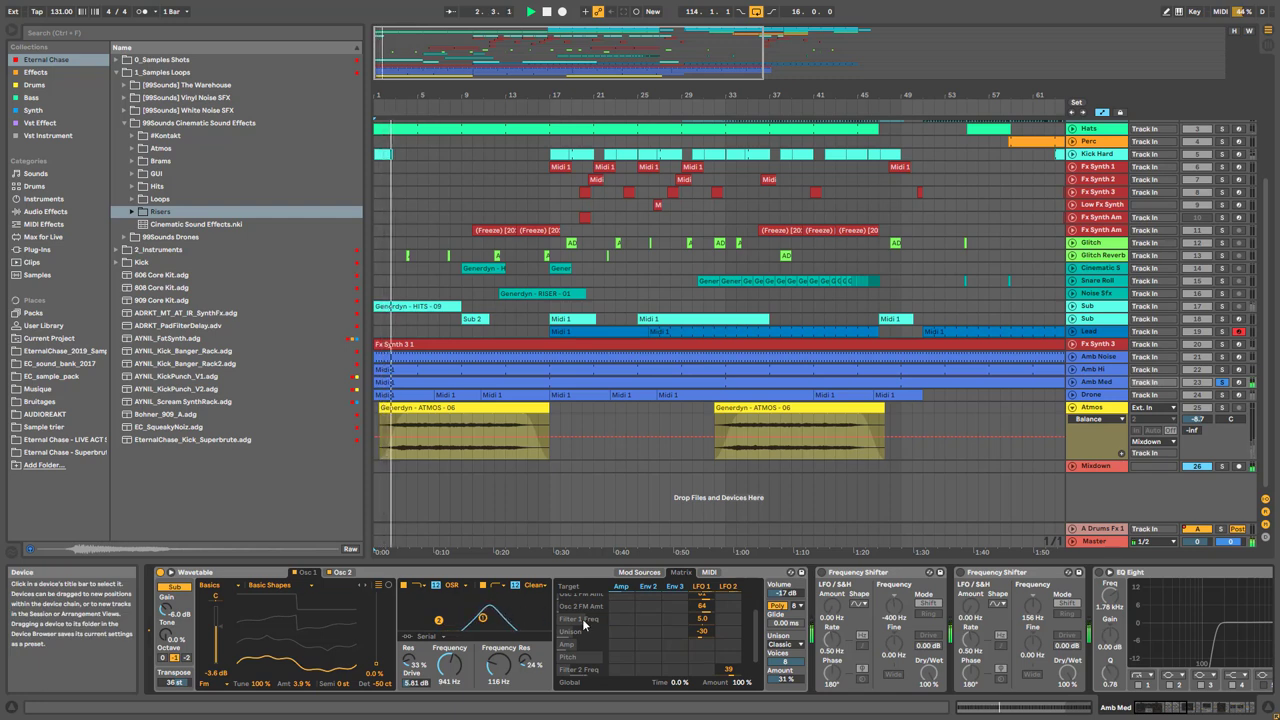
scroll(583, 622, "up", 2)
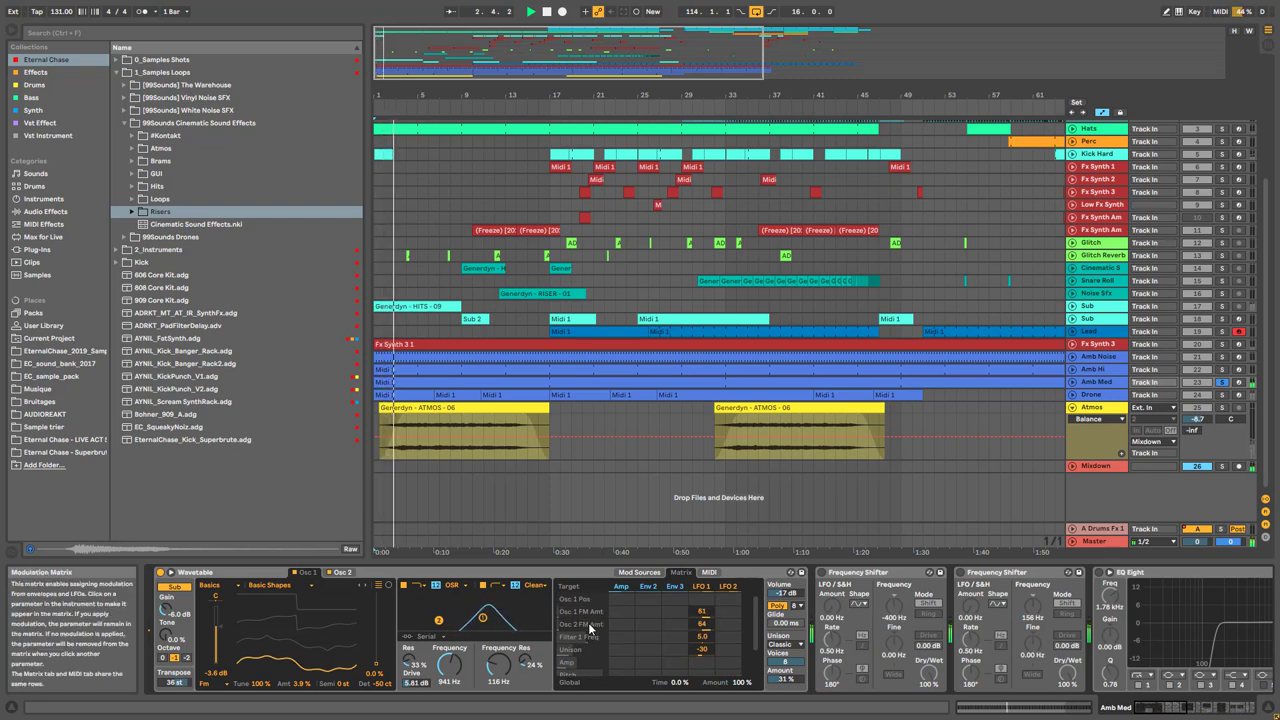
left_click(702, 588)
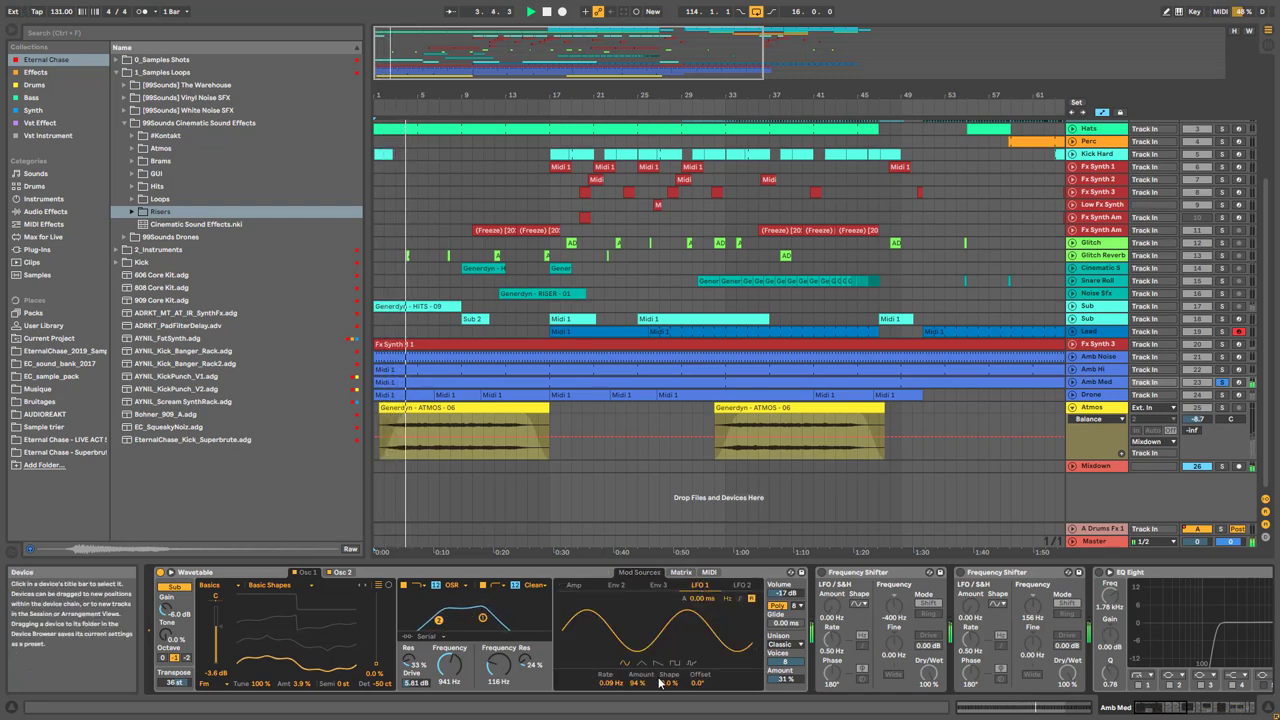
Compare the sound with LFO 2's amount at 0 % and back at 87 %, and return to LFO 1
left_click(741, 586)
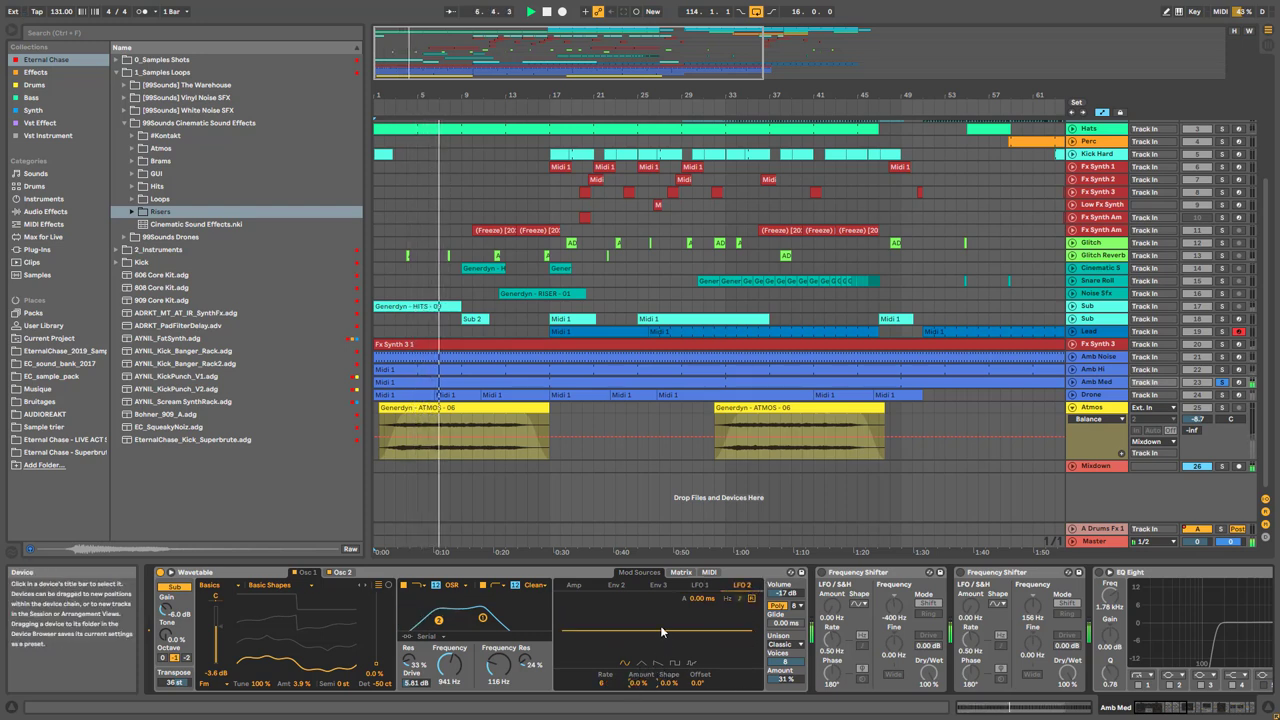
left_click_drag(660, 625, 660, 580)
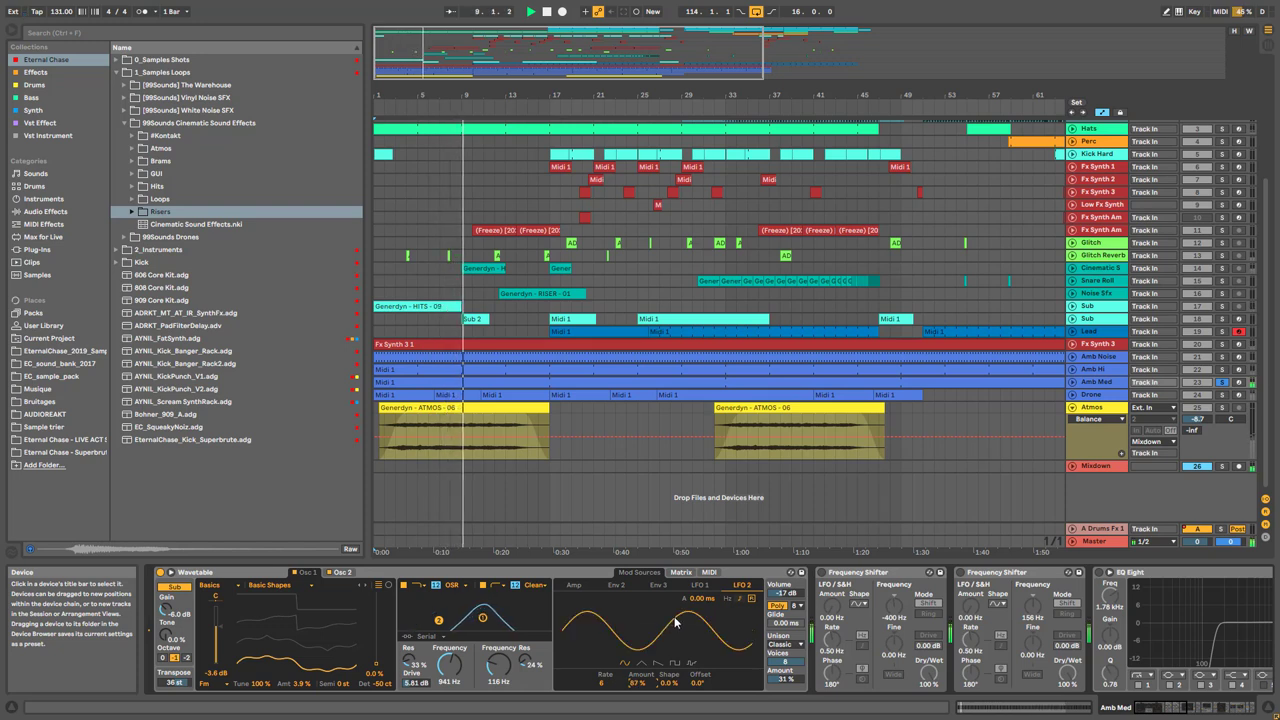
left_click(700, 585)
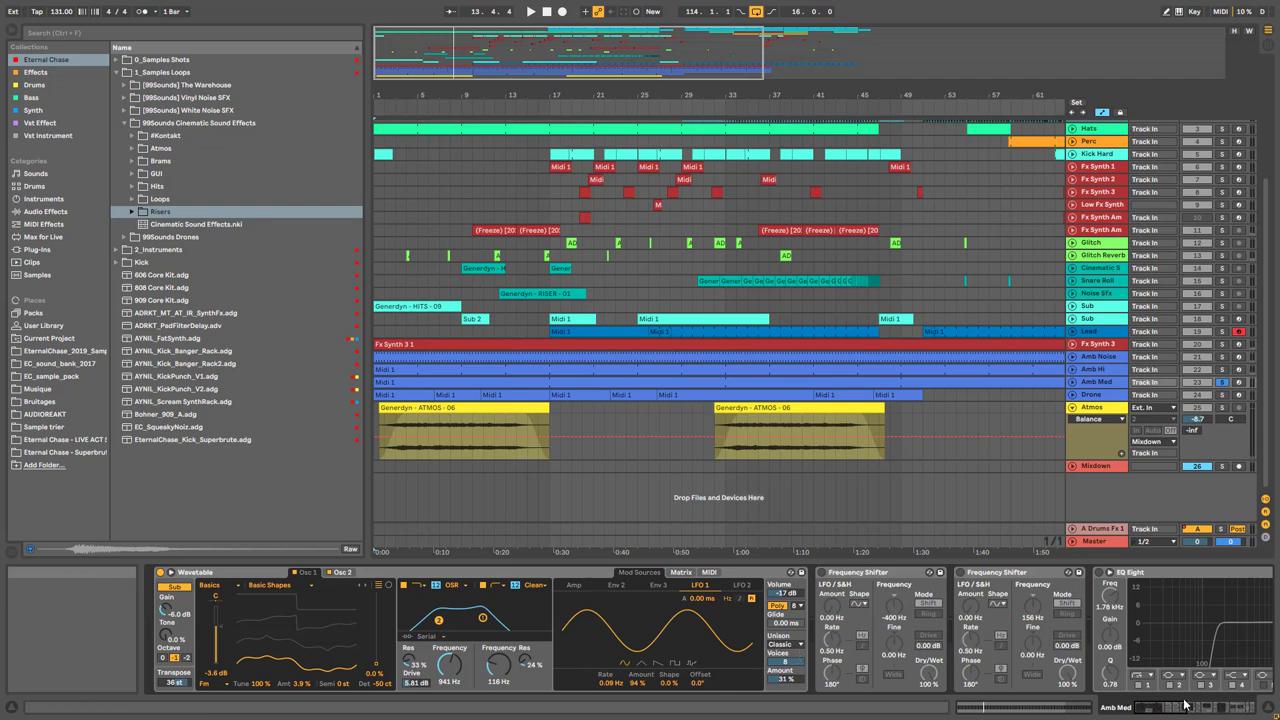
Switch Amb Mad's Saturator, Echo and Reverb back on while listening to the track from the start
scroll(1198, 703, "right", 5)
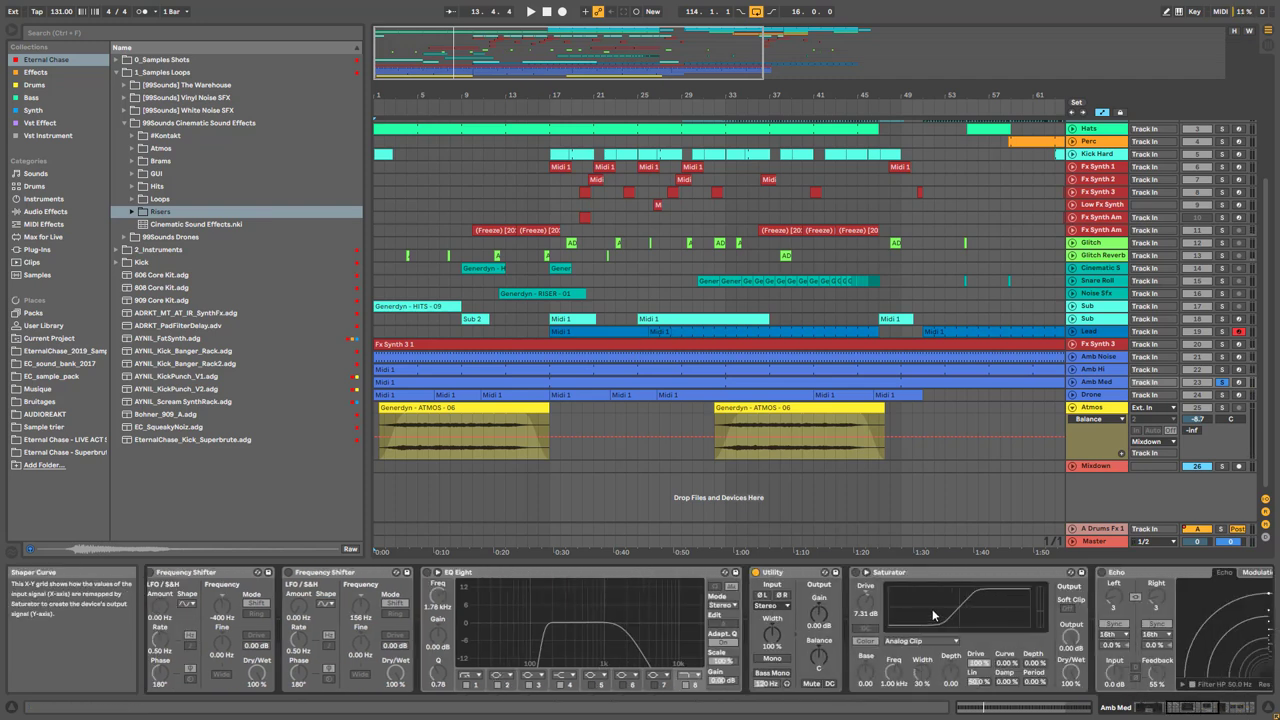
left_click(855, 572)
key("space")
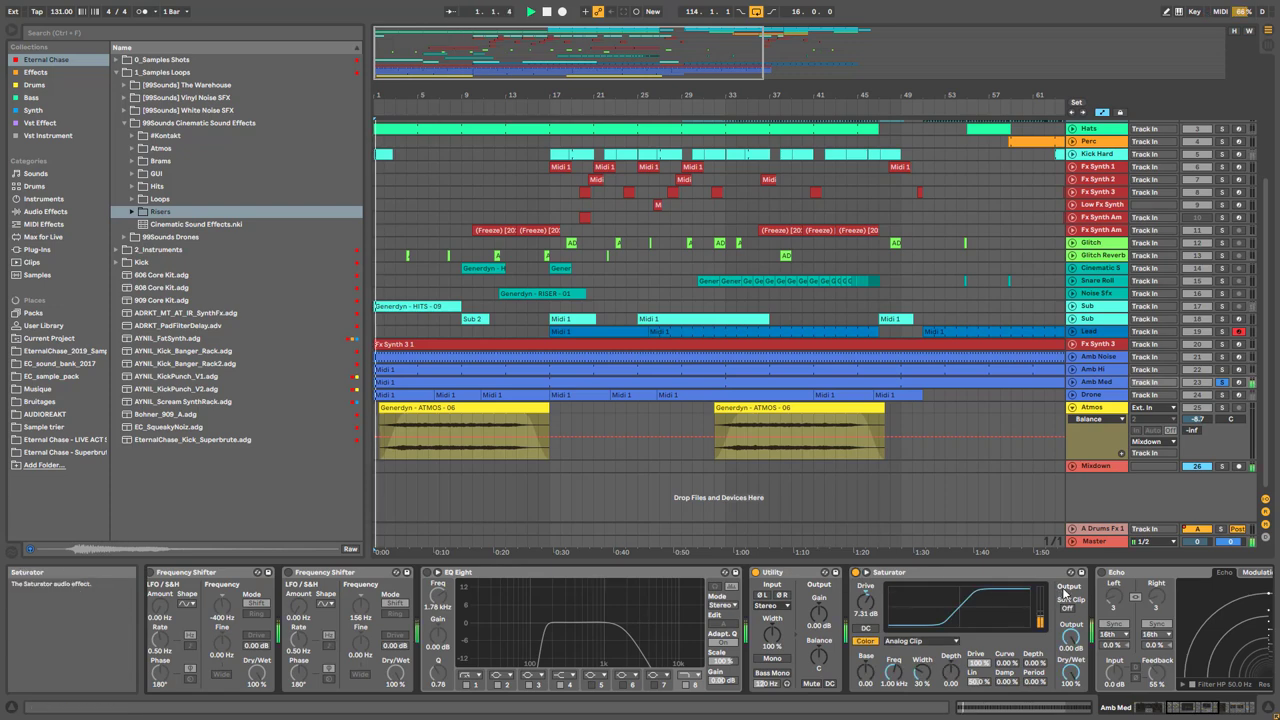
left_click(1187, 708)
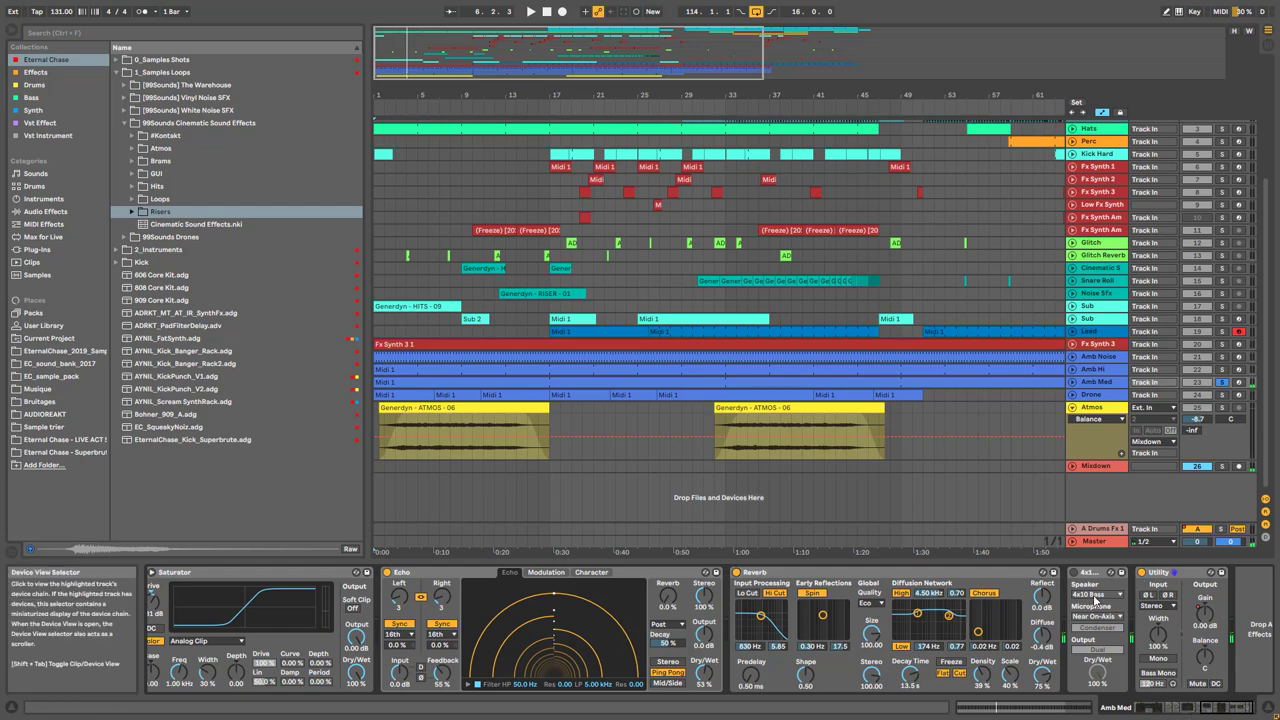
Switch on Amb Mad's first Frequency Shifter, the one shifting by -400 Hz, comparing the sound with and without it
left_click_drag(1218, 710, 1155, 709)
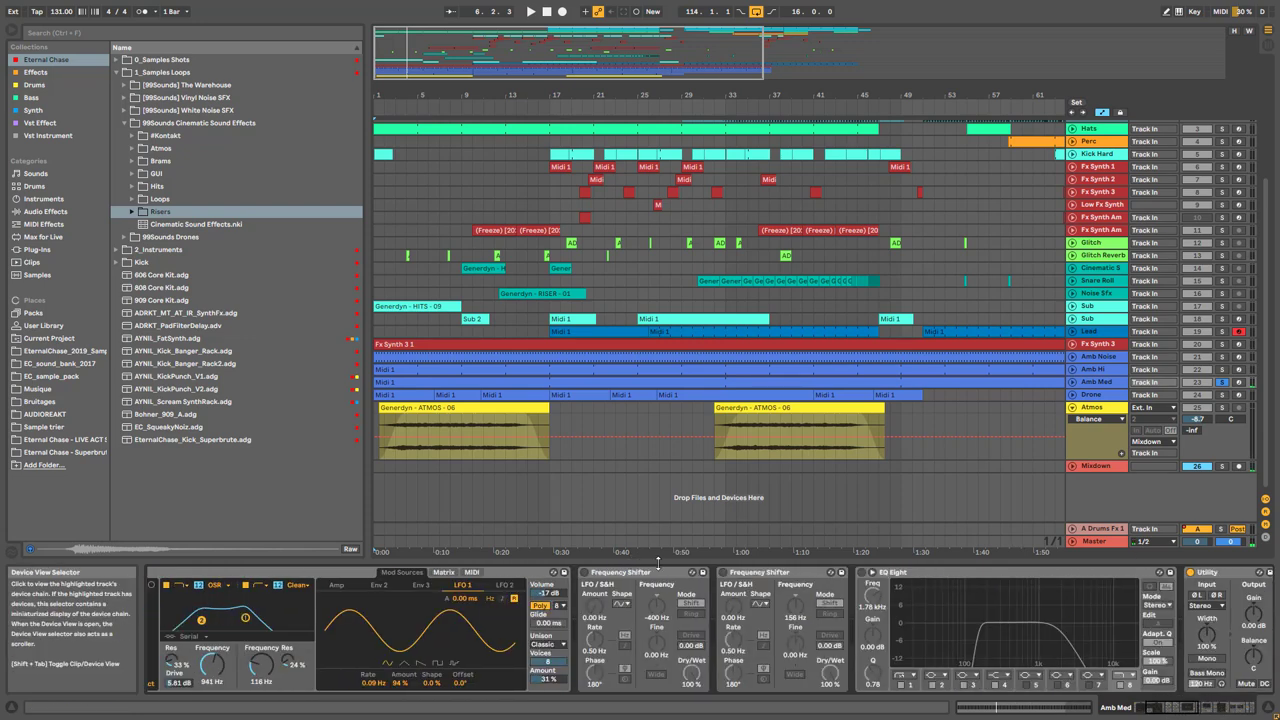
left_click(770, 576)
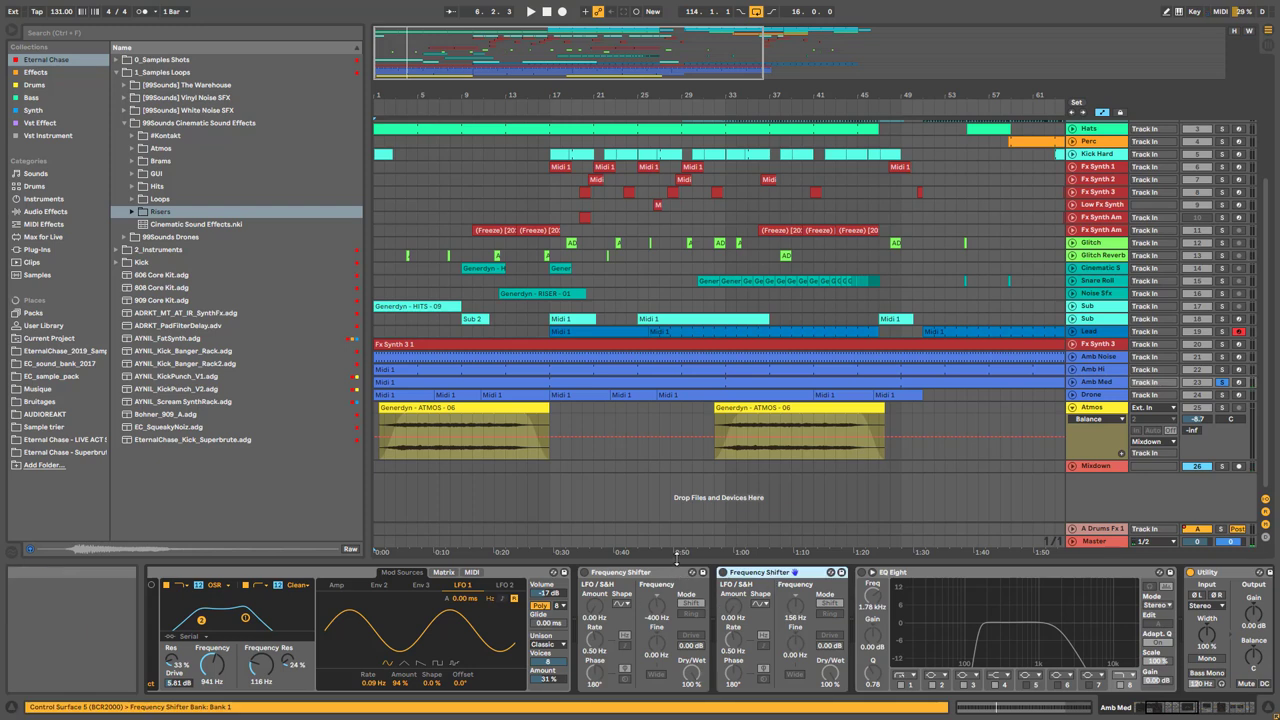
left_click(584, 573)
key("space")
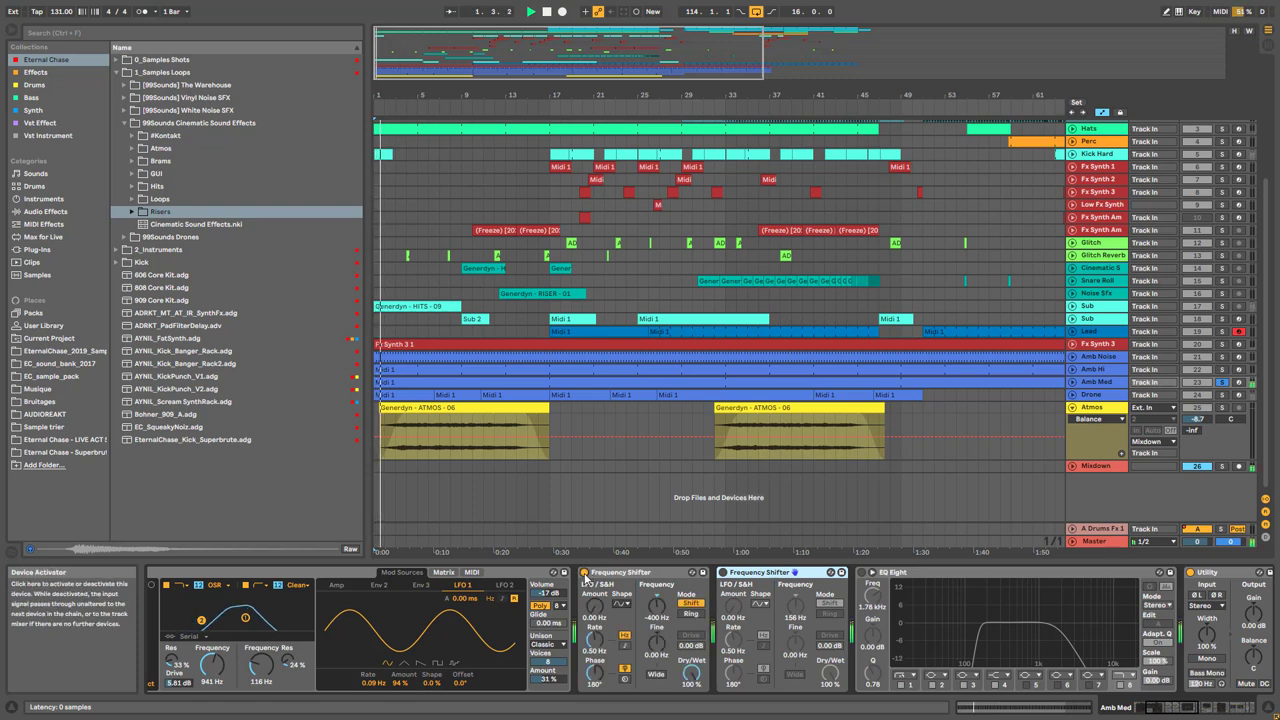
key("space")
key("space")
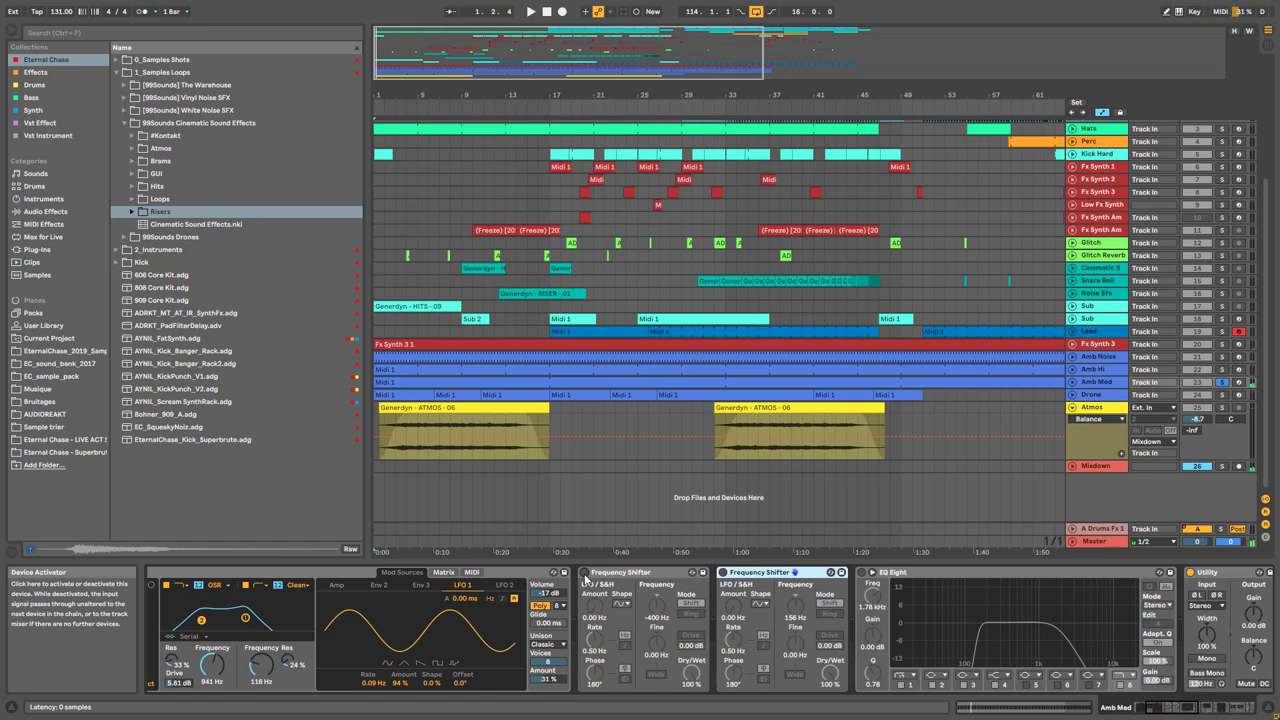
left_click(584, 573)
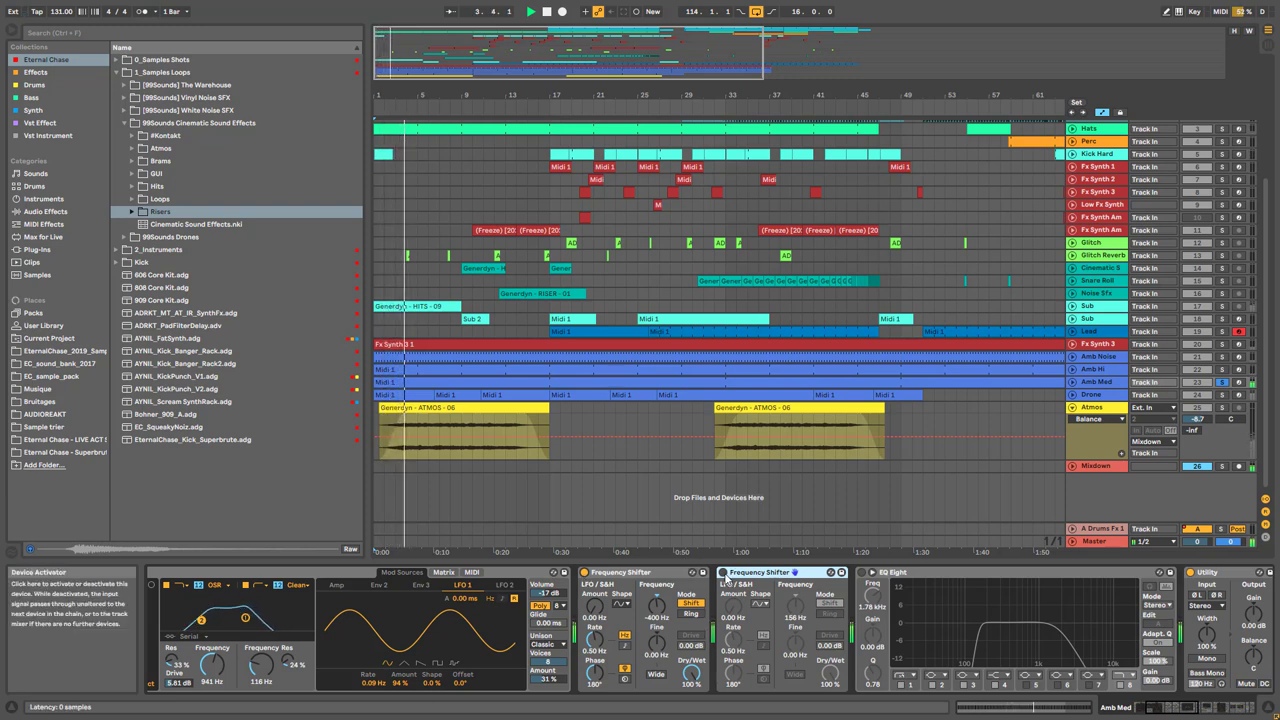
Switch on Amb Mad's second Frequency Shifter, the one shifting by 156 Hz, toggling it during playback to compare the sound
left_click(723, 572)
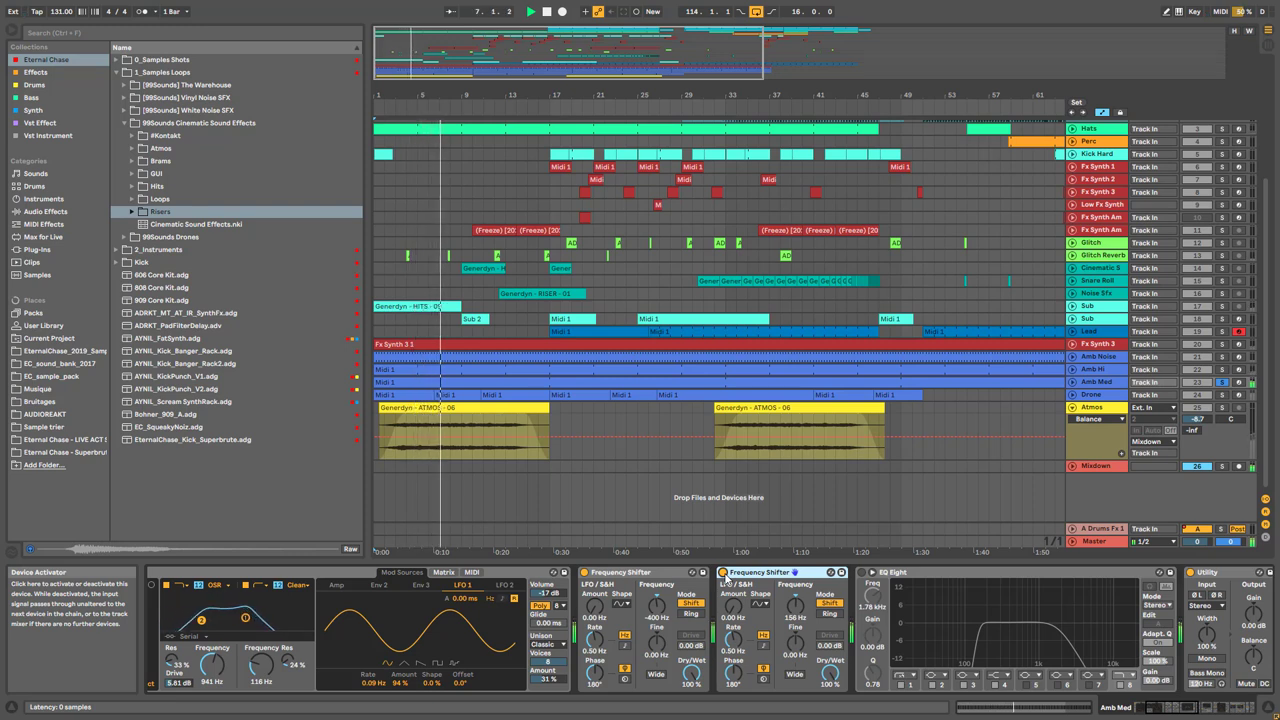
left_click(723, 572)
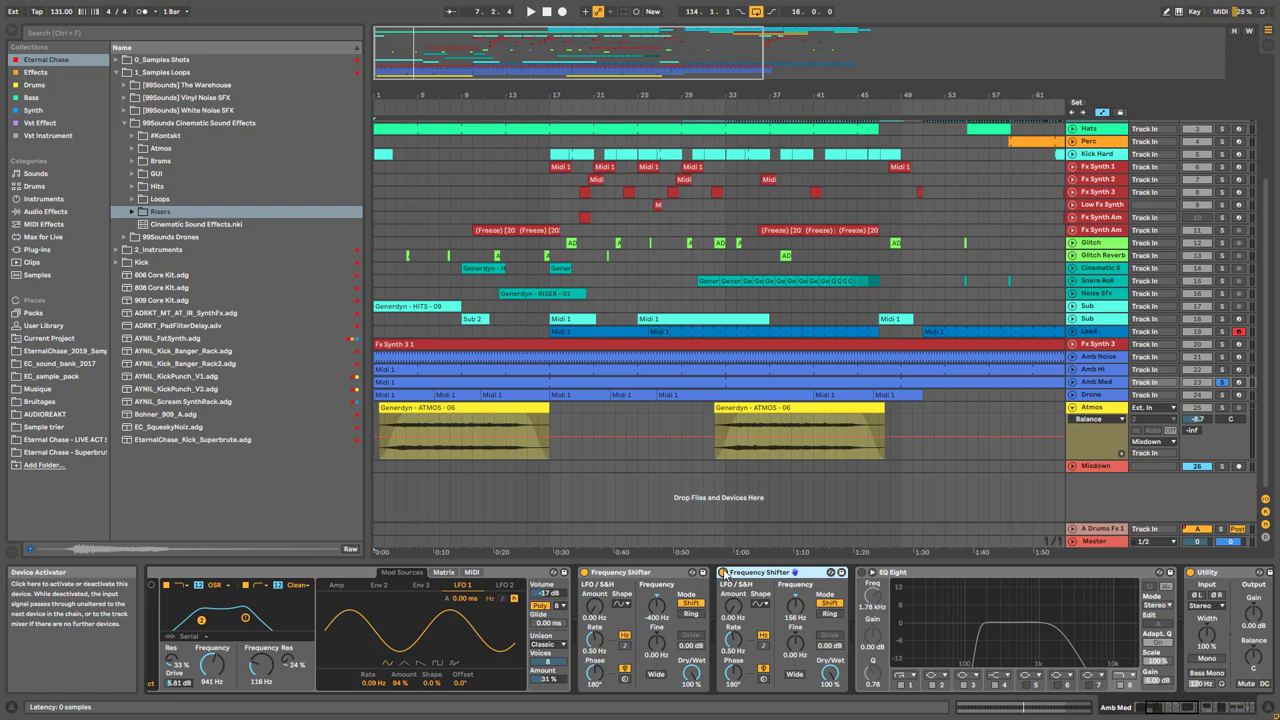
key("space")
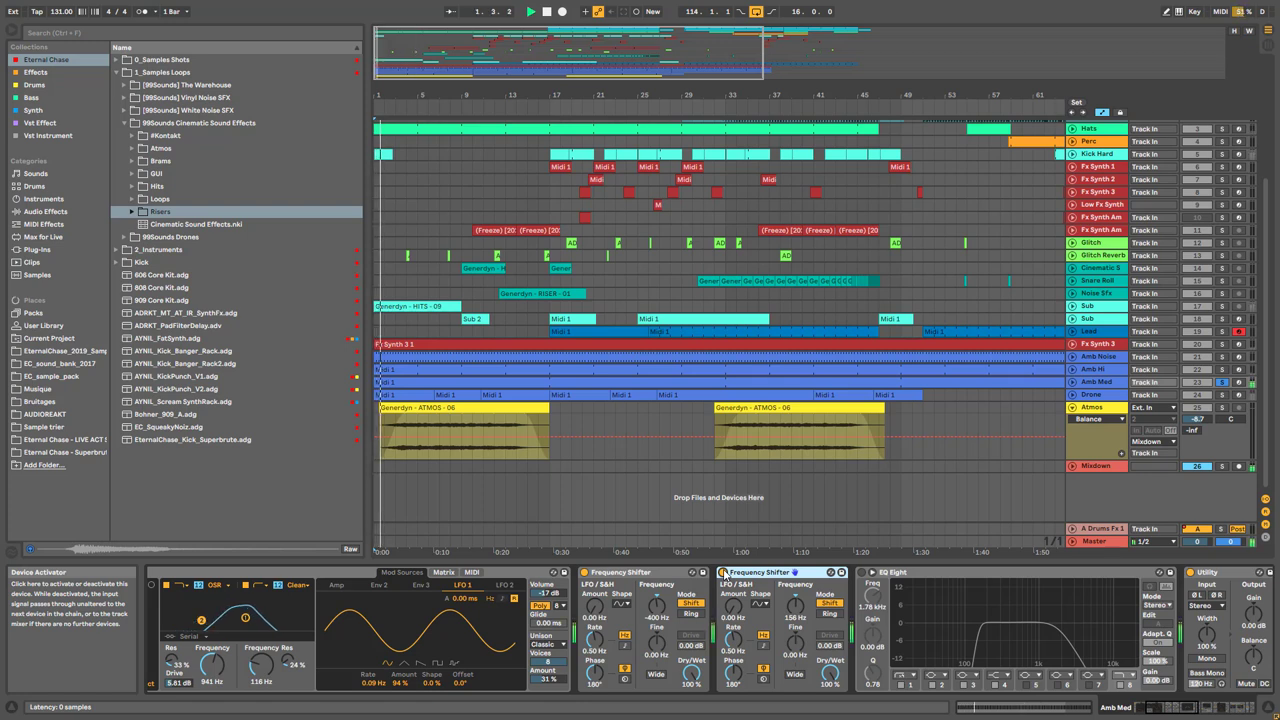
left_click(723, 572)
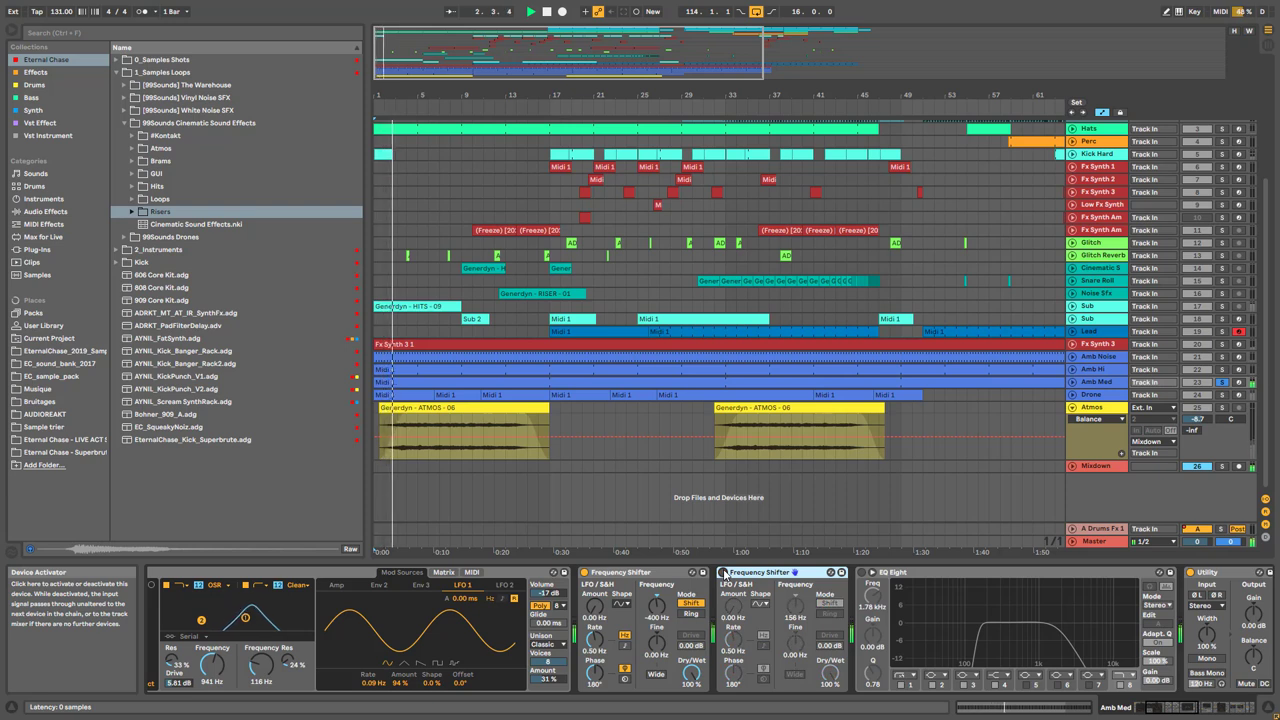
left_click(723, 572)
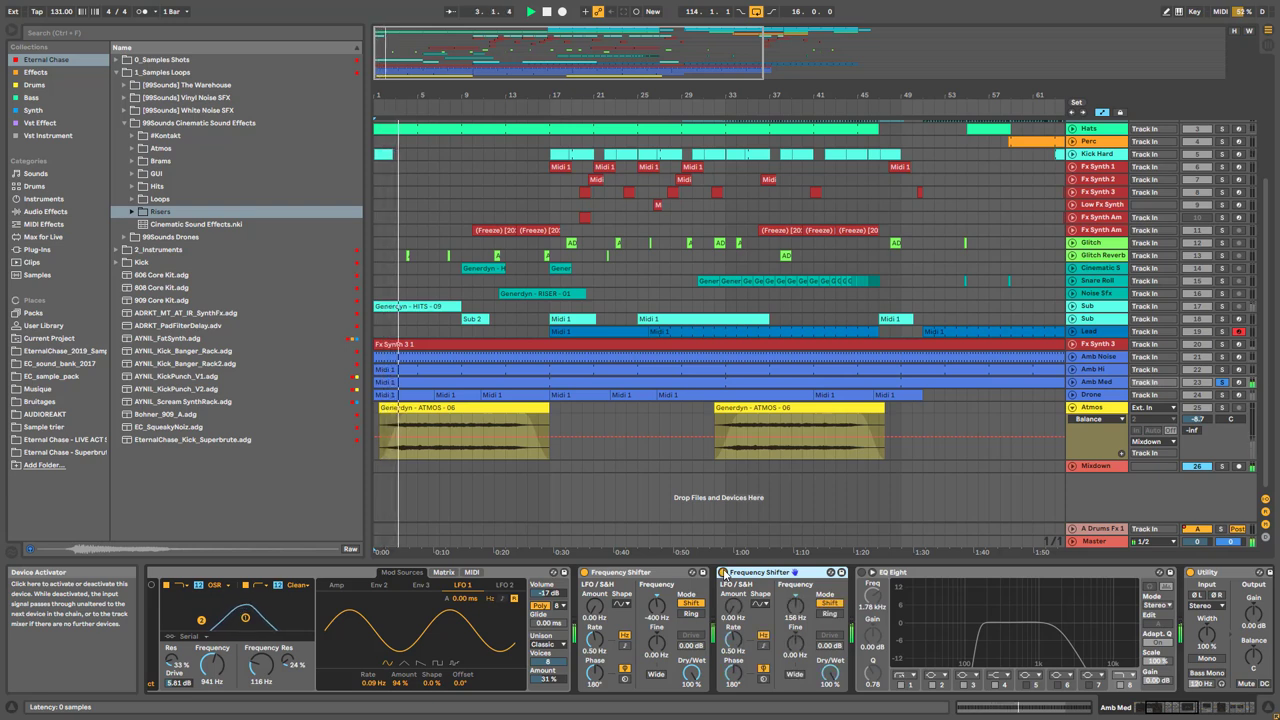
Switch Amb Mad's EQ Eight and 4x10 Bass cabinet back on
left_click(861, 574)
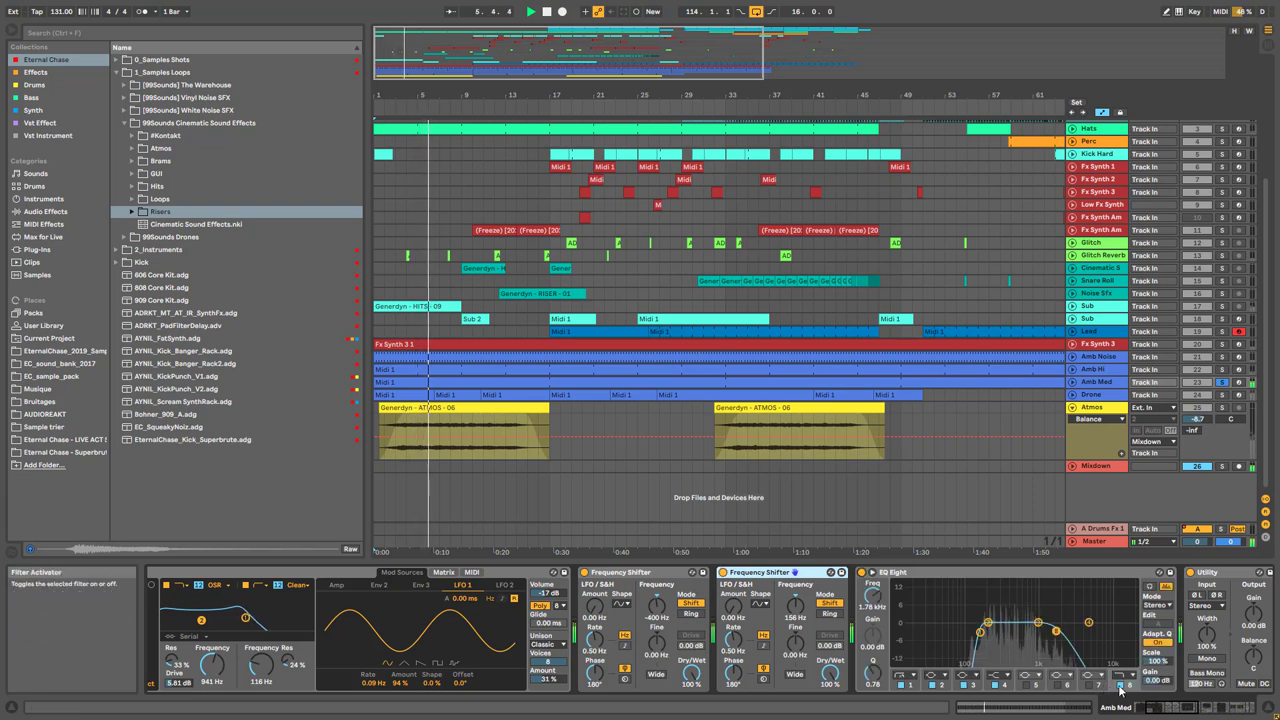
left_click_drag(1170, 705, 1246, 716)
left_click(1046, 573)
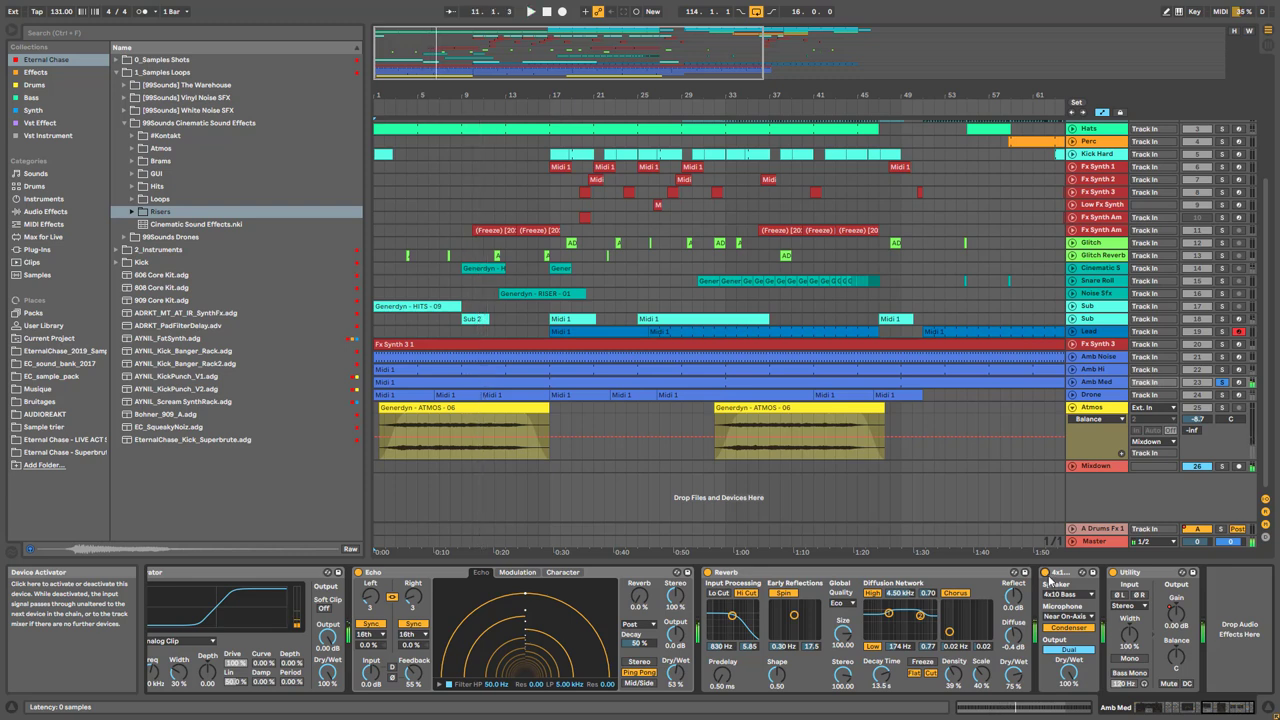
Select the 4x10 Bass cabinet device and locate the Cabinet effect among the browser's audio effects
left_click(1068, 579)
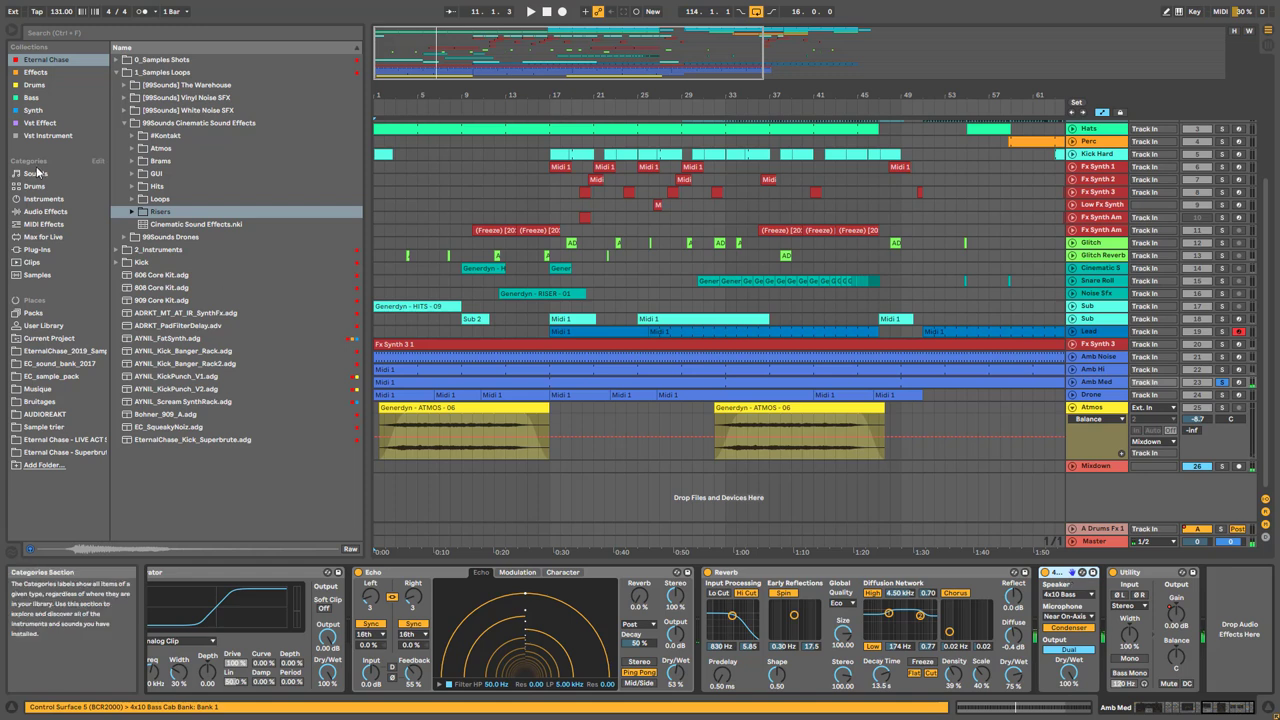
left_click(62, 213)
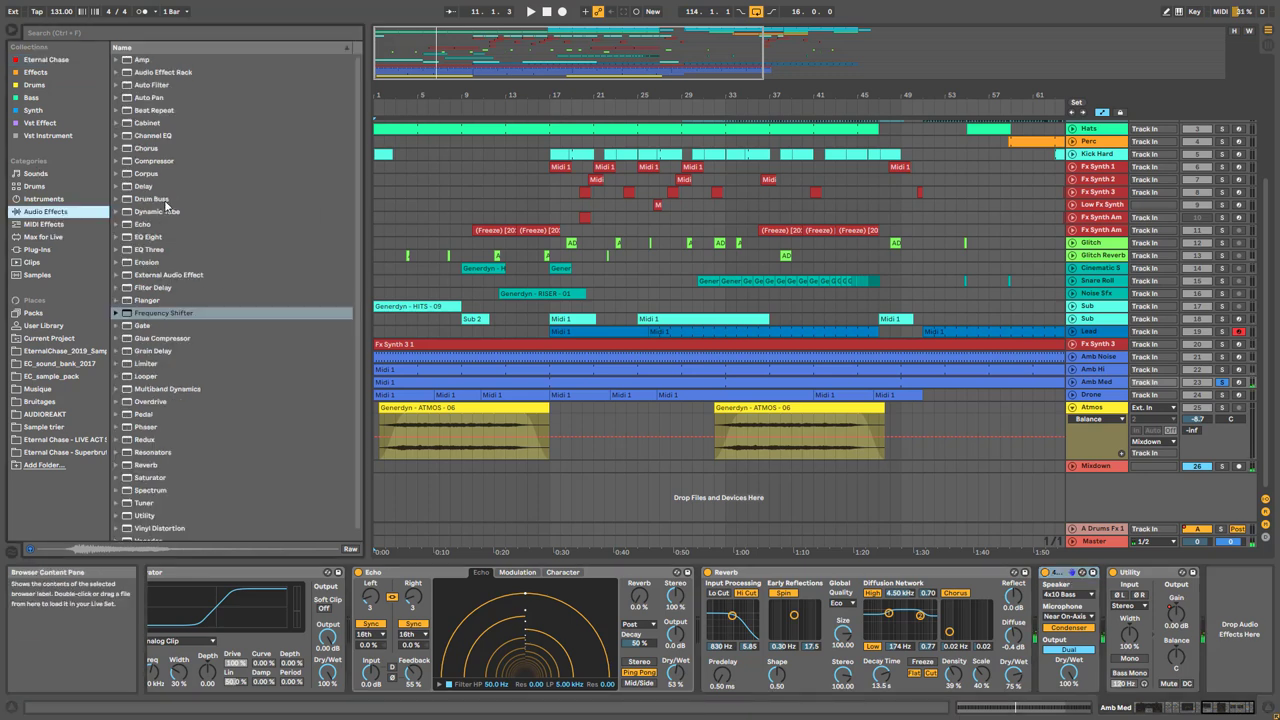
left_click(149, 124)
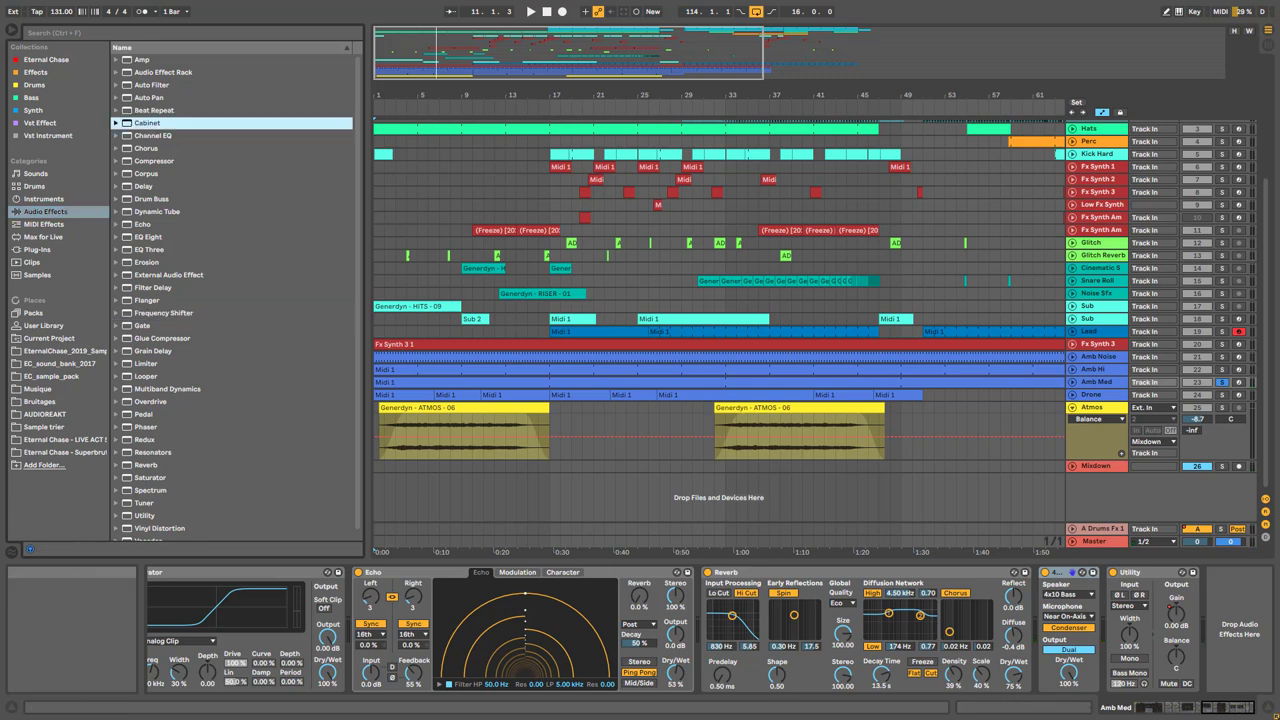
Play Amb Mad with its cabinet bypassed and re-enabled, and solo Amb Noise and Amb Hi alongside it
key("space")
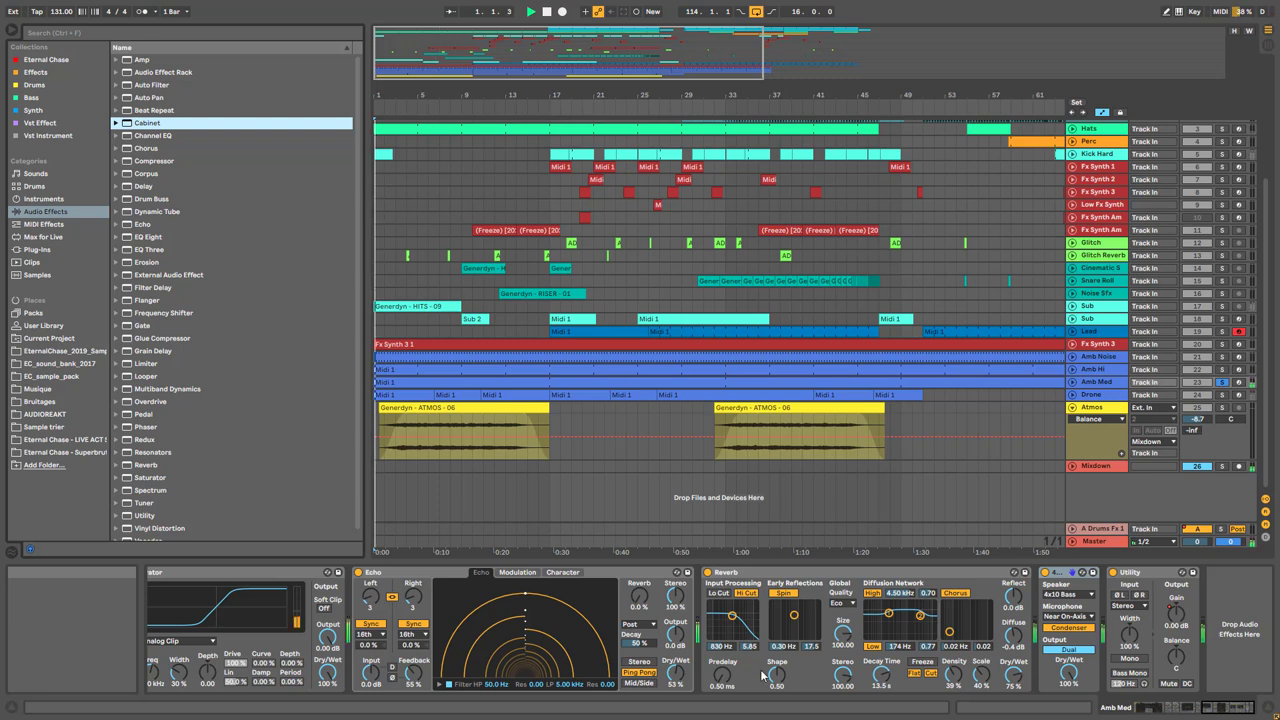
left_click(1045, 573)
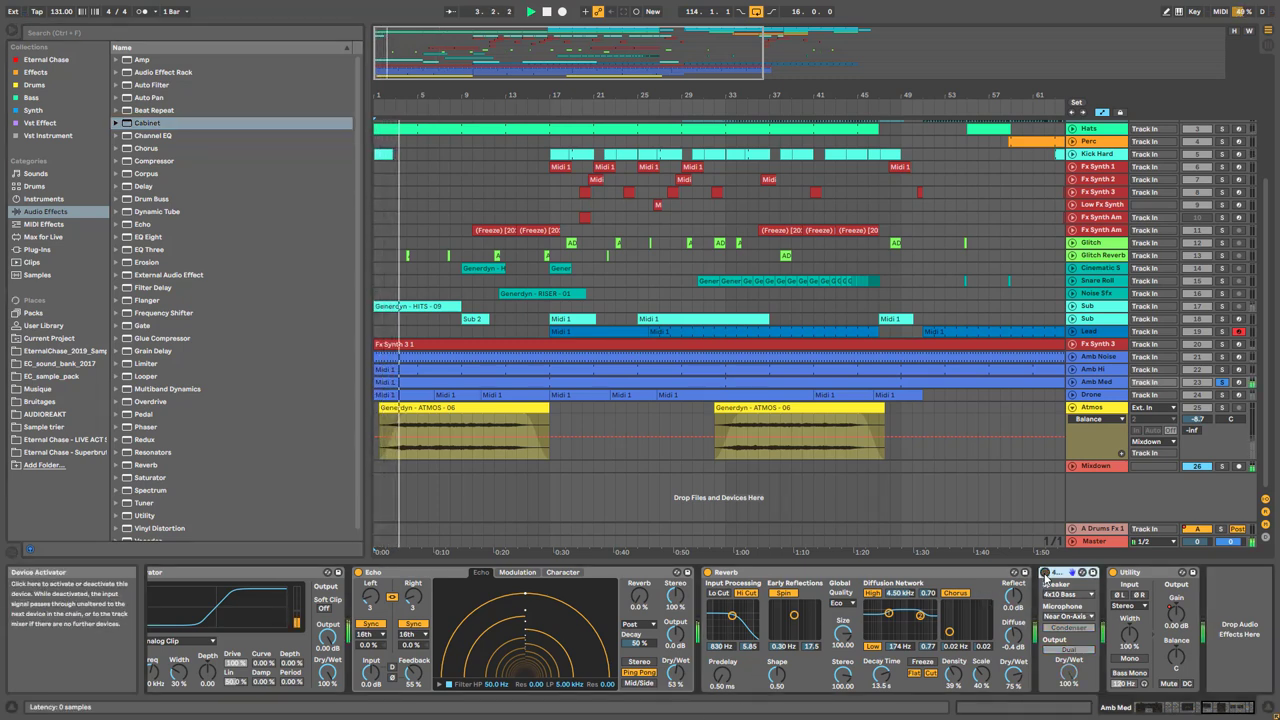
left_click(1045, 573)
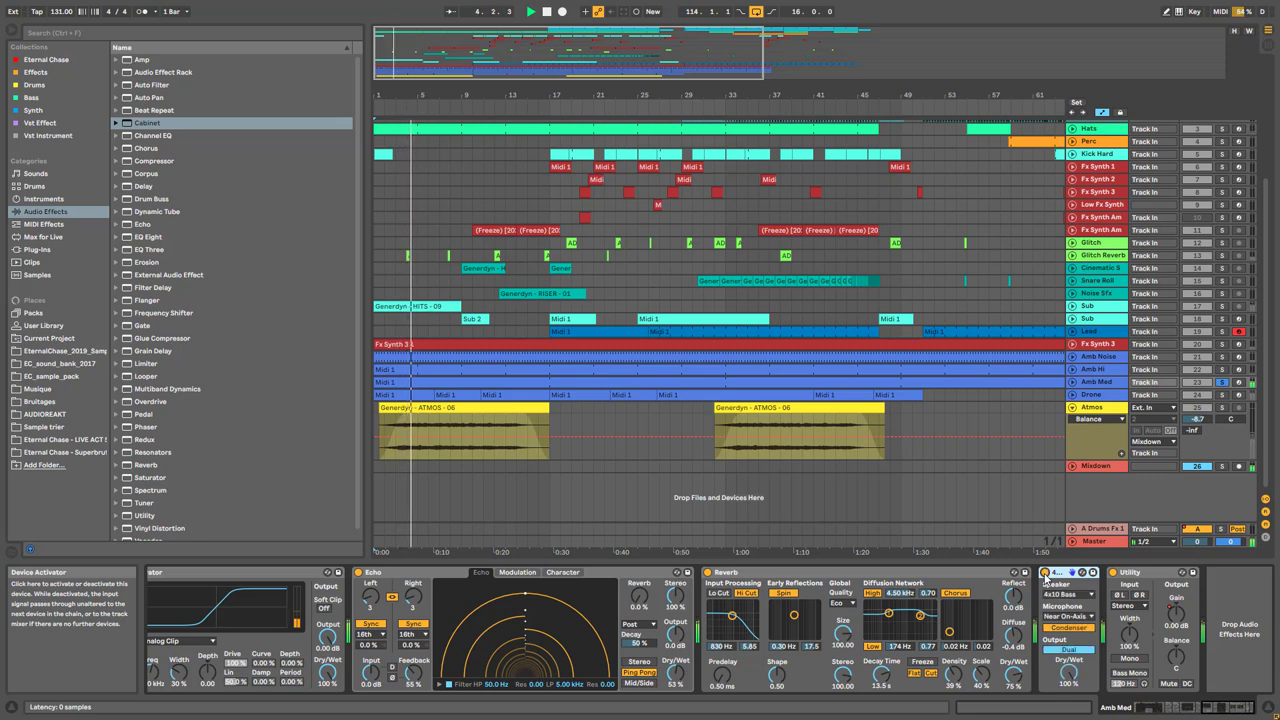
left_click(1224, 370)
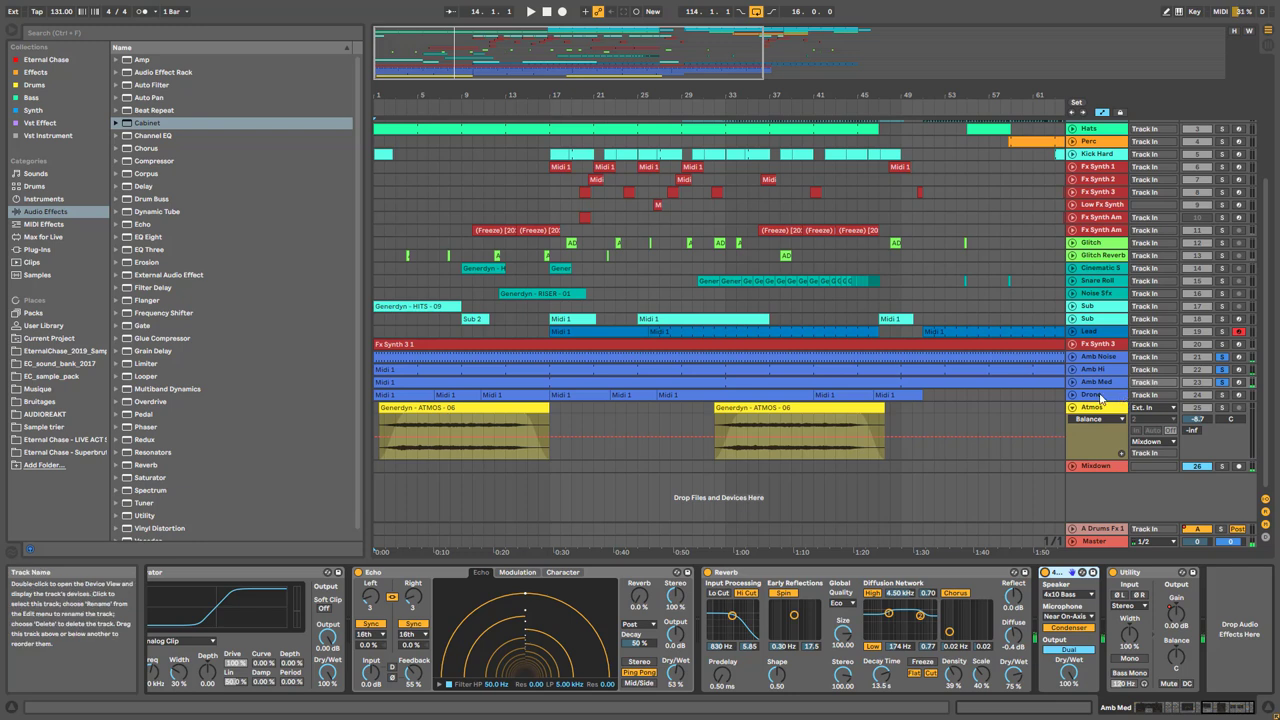
Unfold the Drone track, solo it alone with its device chain shown, and play it while toggling its 4x10 Bass cabinet off and on
left_click(1125, 402)
key("Right")
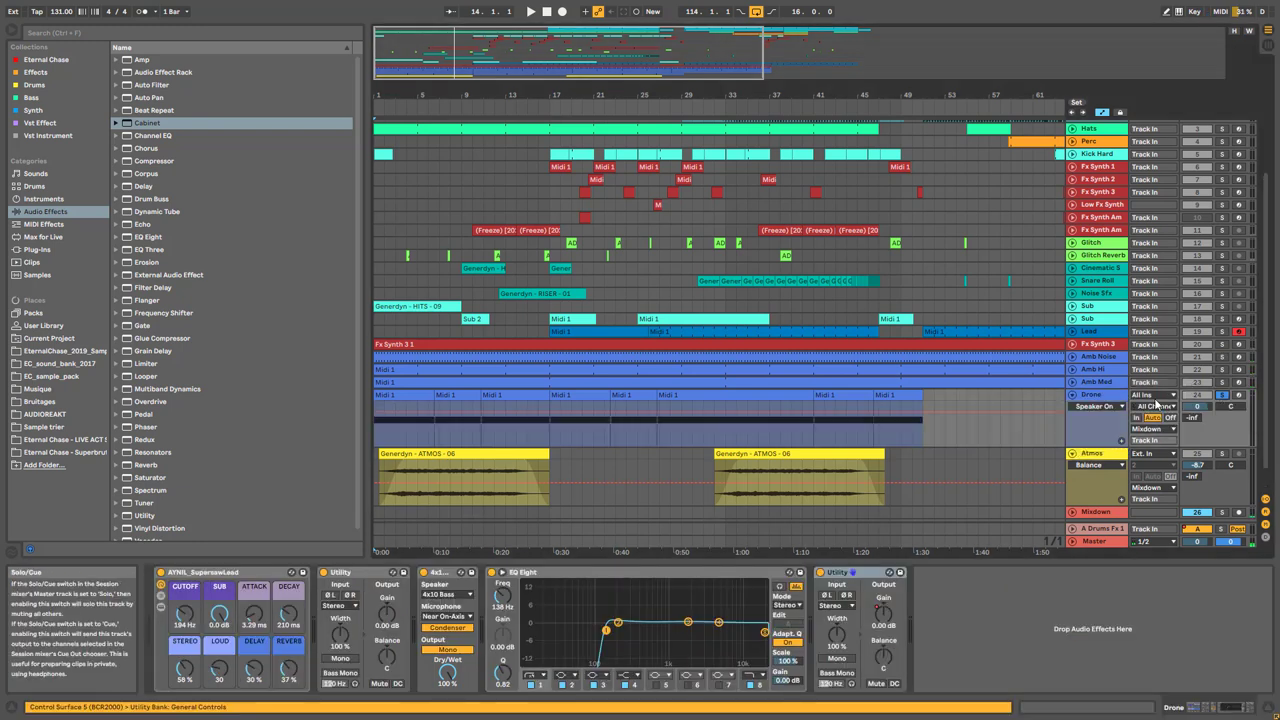
key("space")
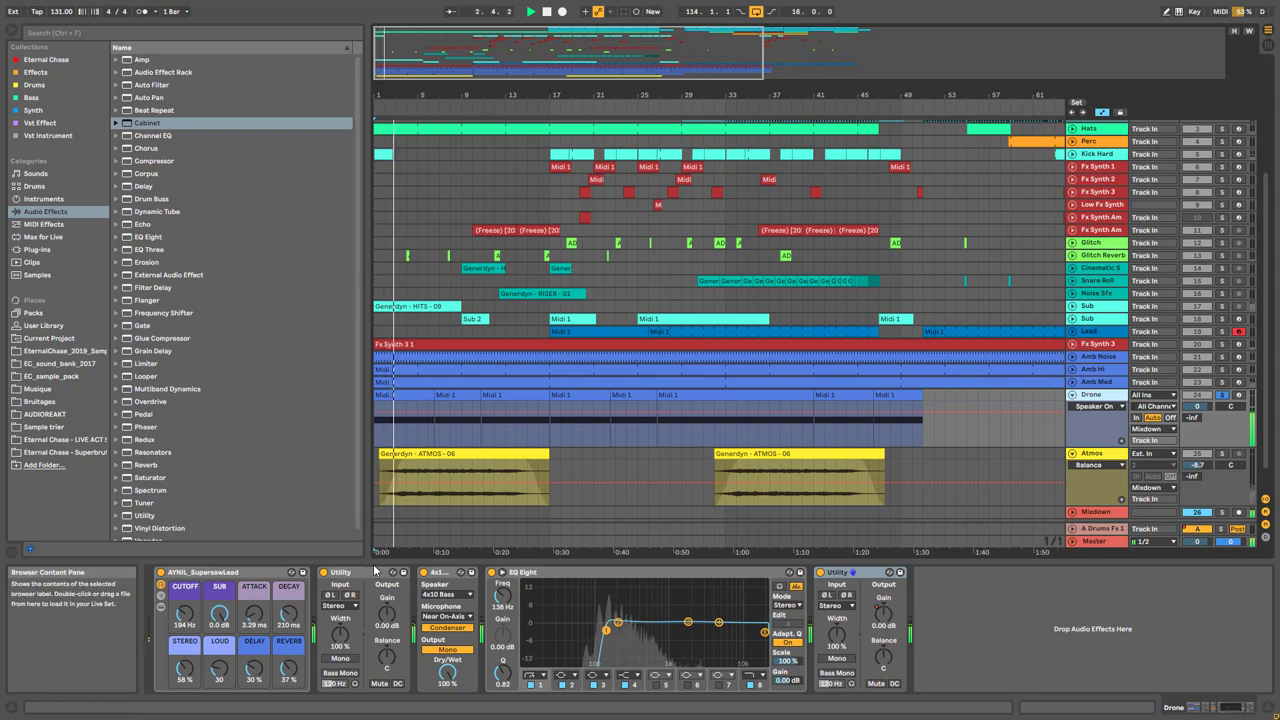
left_click(424, 573)
left_click(424, 573)
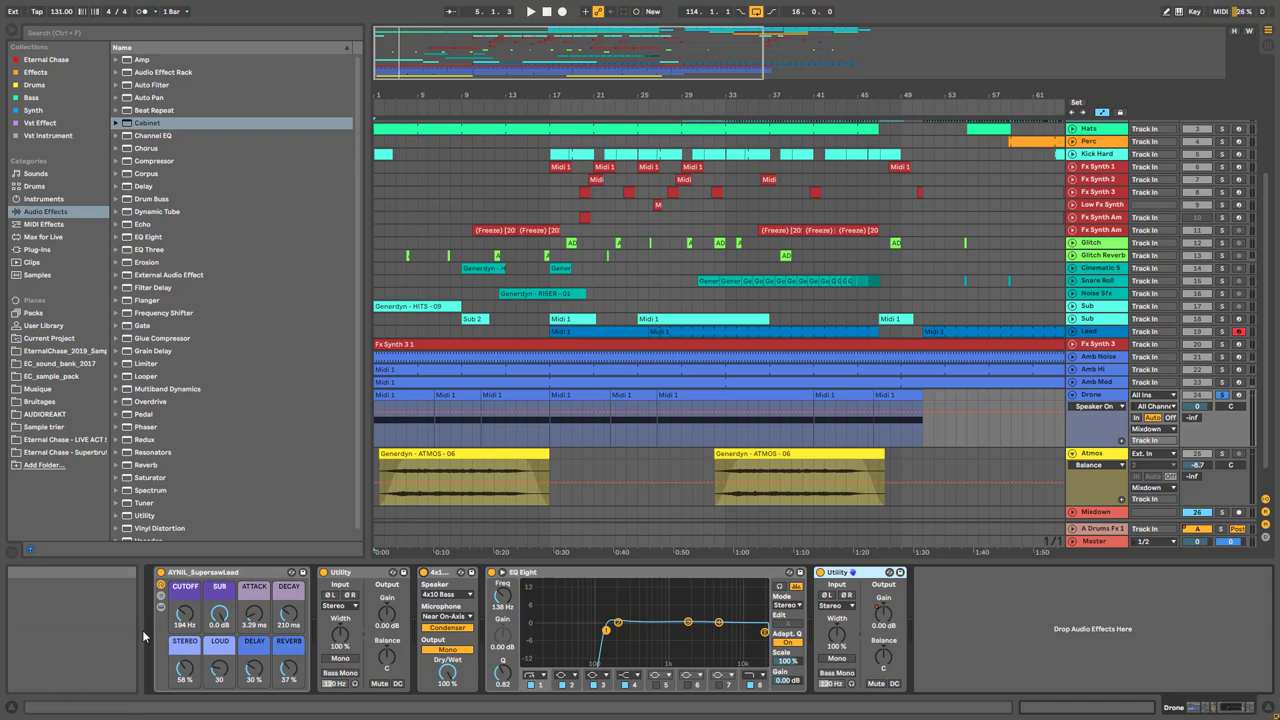
Play the soloed Drone from the start, select its second clip, and briefly unfold Amb Mad to view its LFO 2 Retrigger automation
key("space")
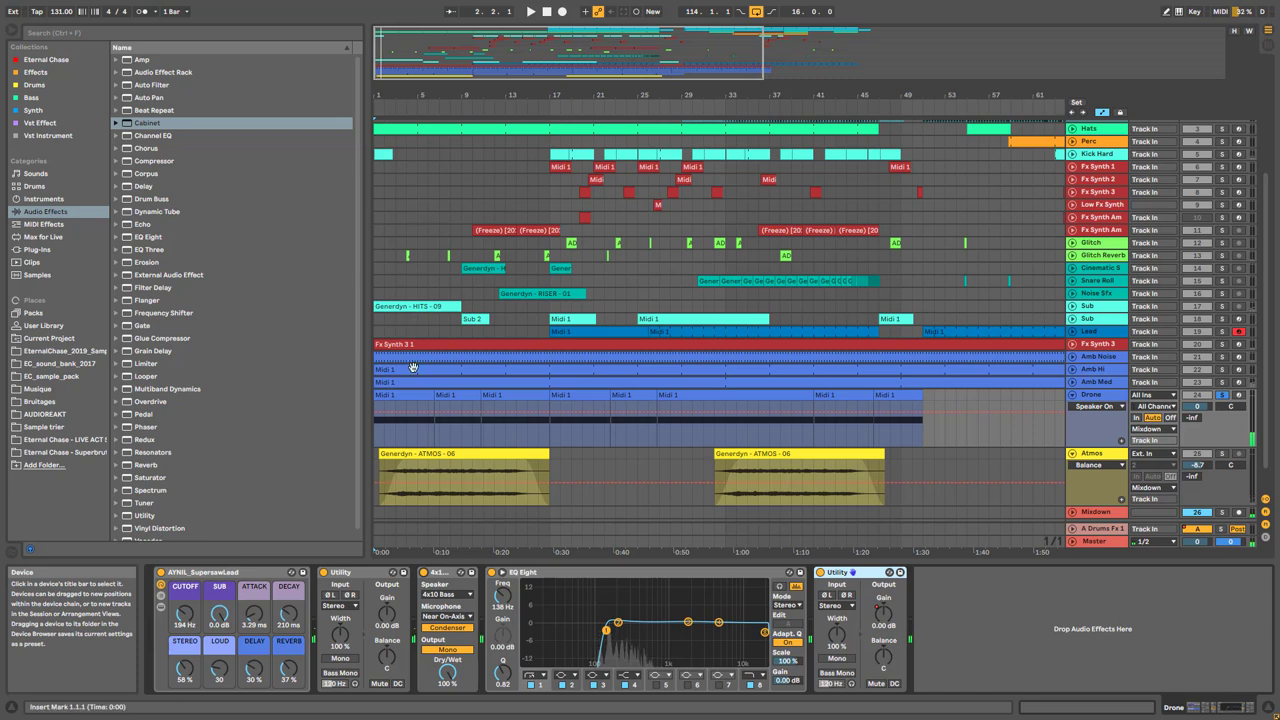
key("space")
left_click(458, 398)
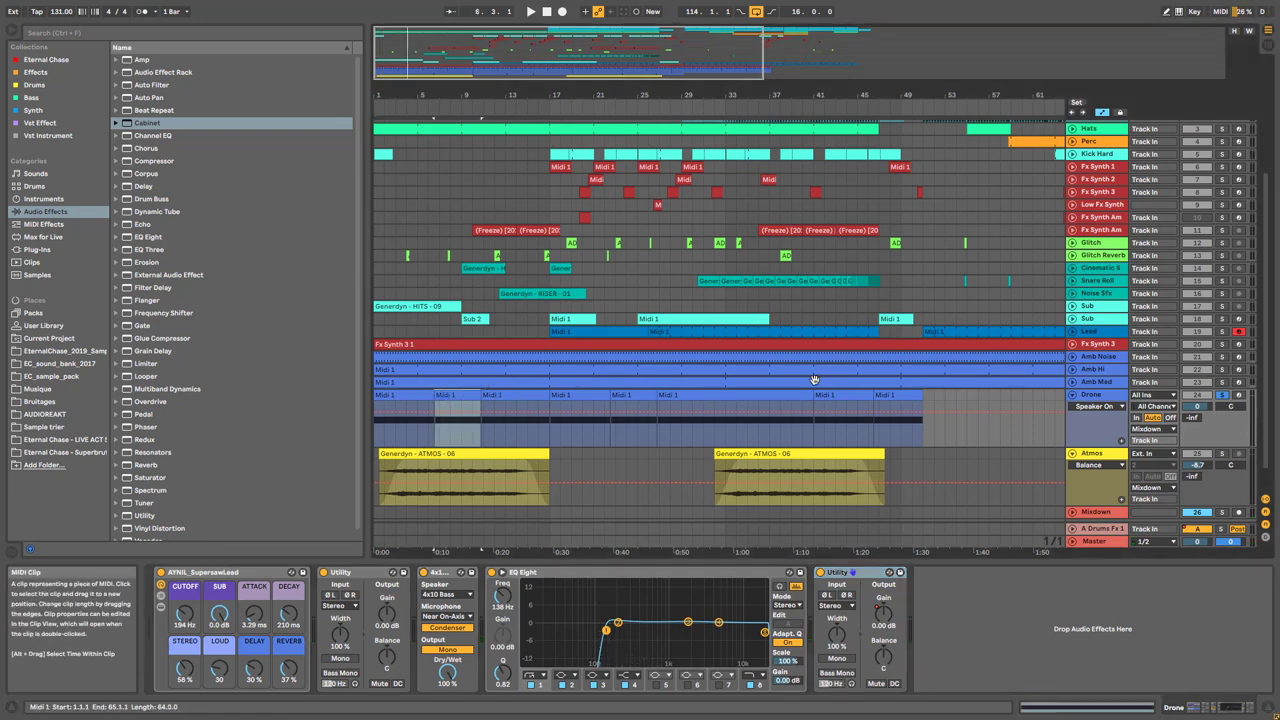
left_click(1073, 384)
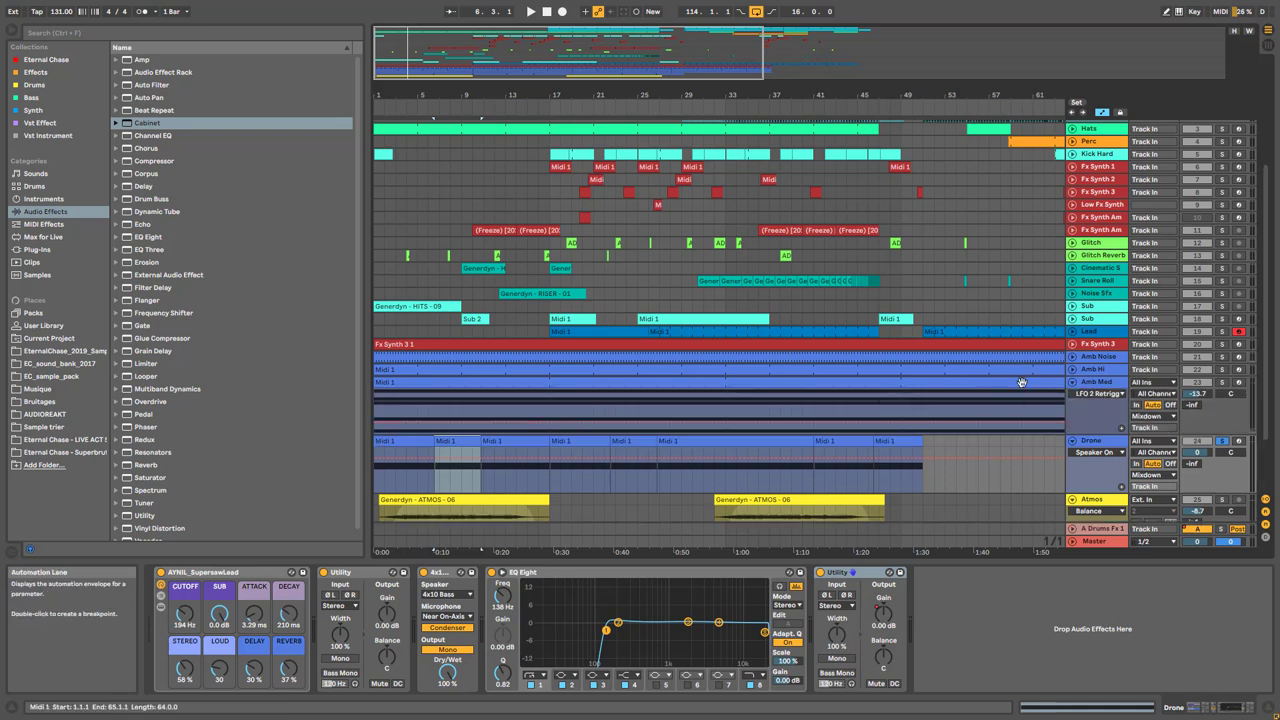
left_click(1073, 384)
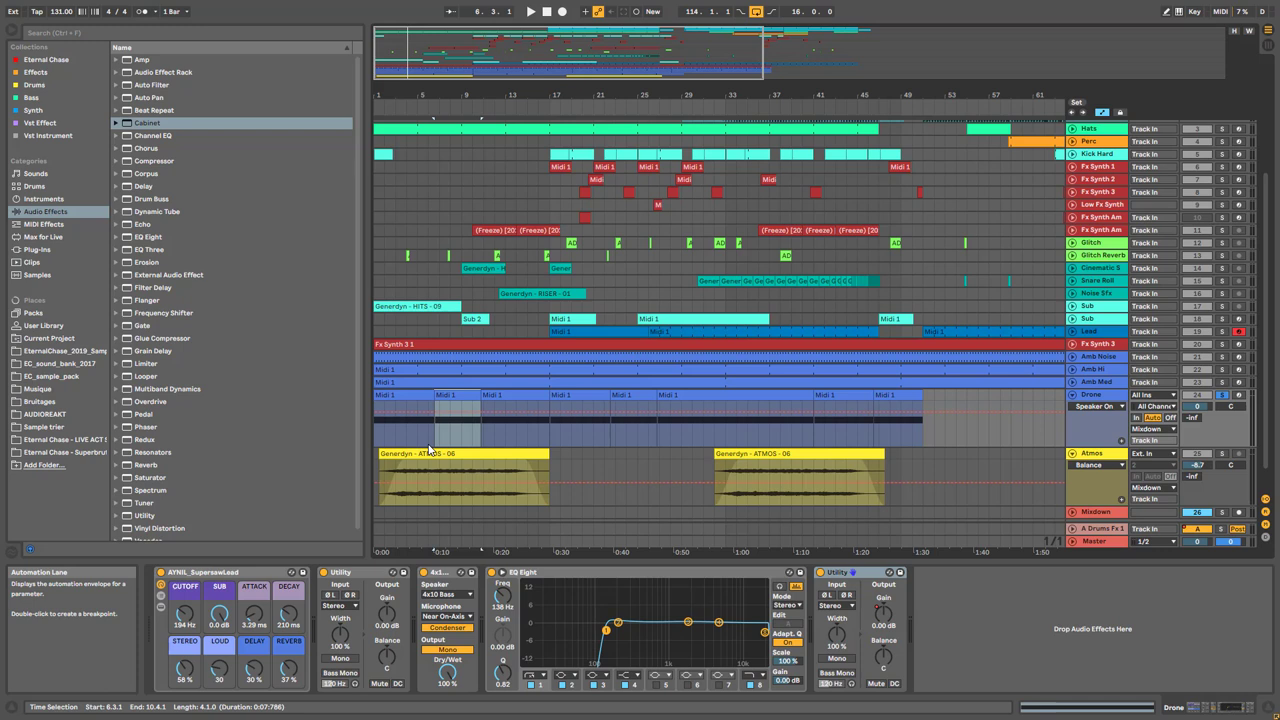
Play the soloed Drone from its second clip, unsolo it to compare it in the full mix, and lower its track volume slightly
key("space")
key("space")
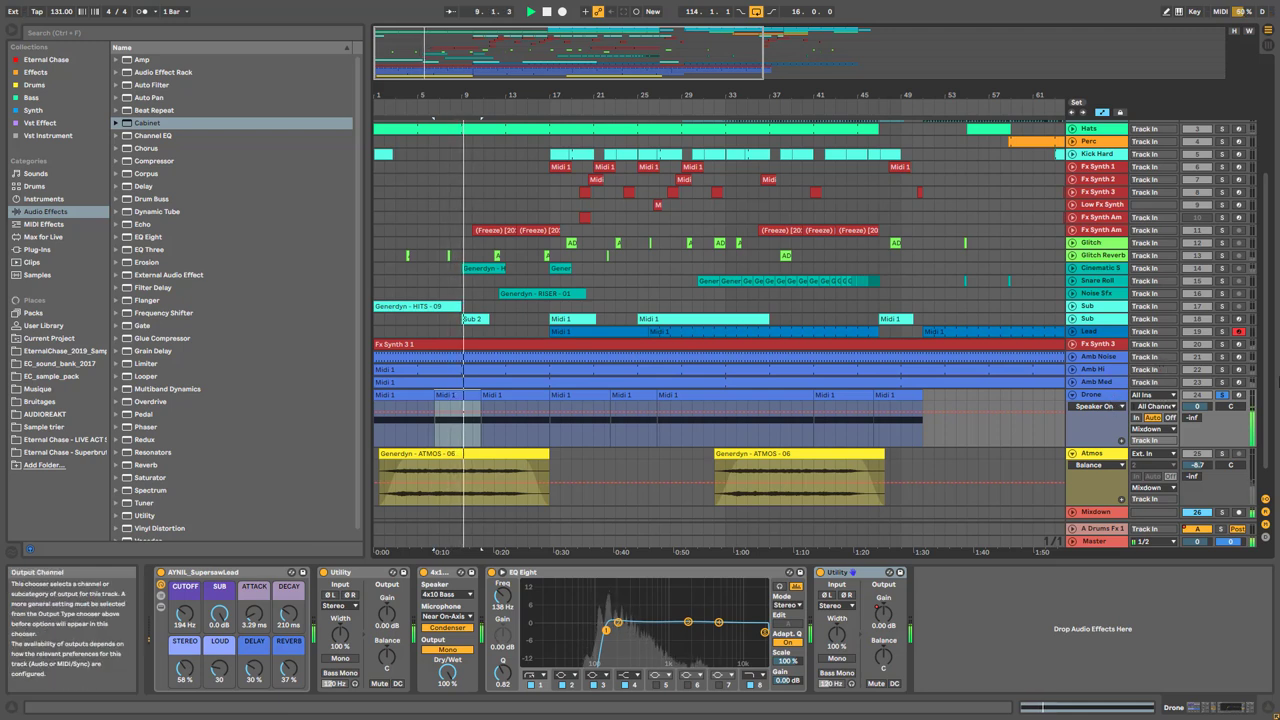
left_click(1220, 396)
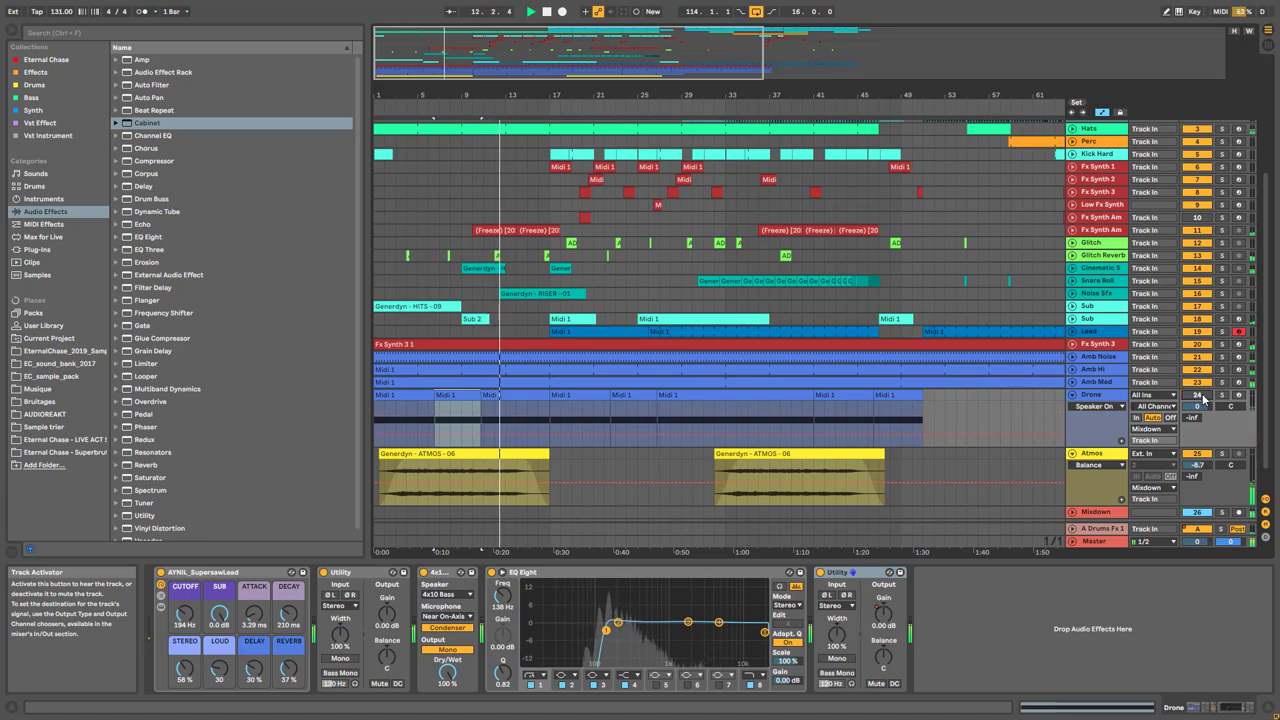
mouse_move(1198, 406)
left_mouse_down()
mouse_move(1198, 417)
mouse_move(1207, 409)
left_mouse_up()
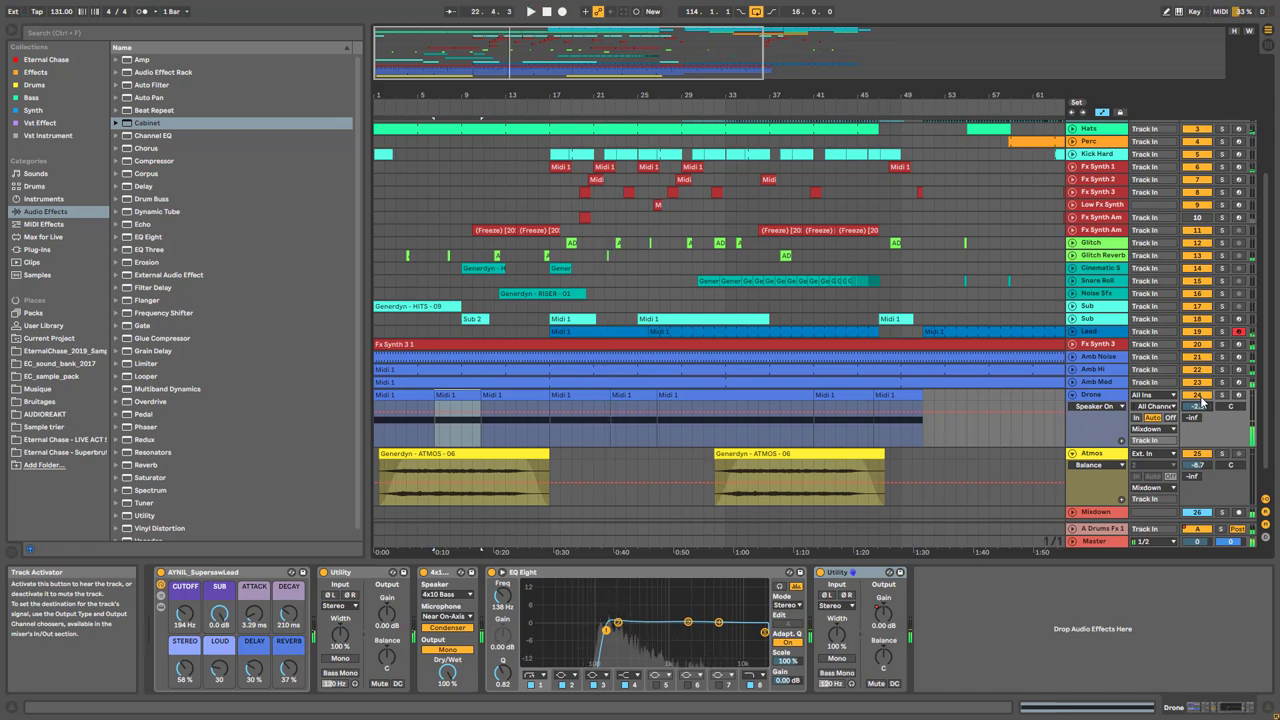
Fold the Drone track, play Atmos soloed, and view its Generdyn - ATMOS - 06 sample and its device chain
left_click(1074, 397)
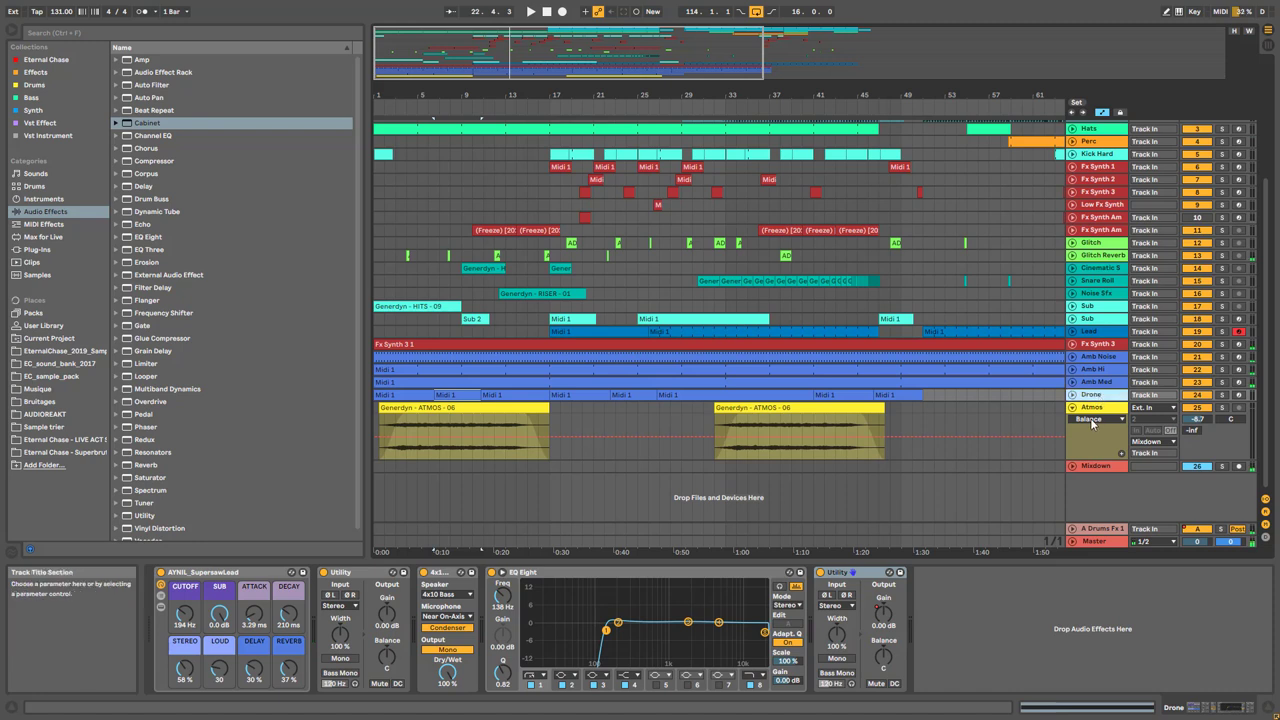
left_click(1094, 408)
key("space")
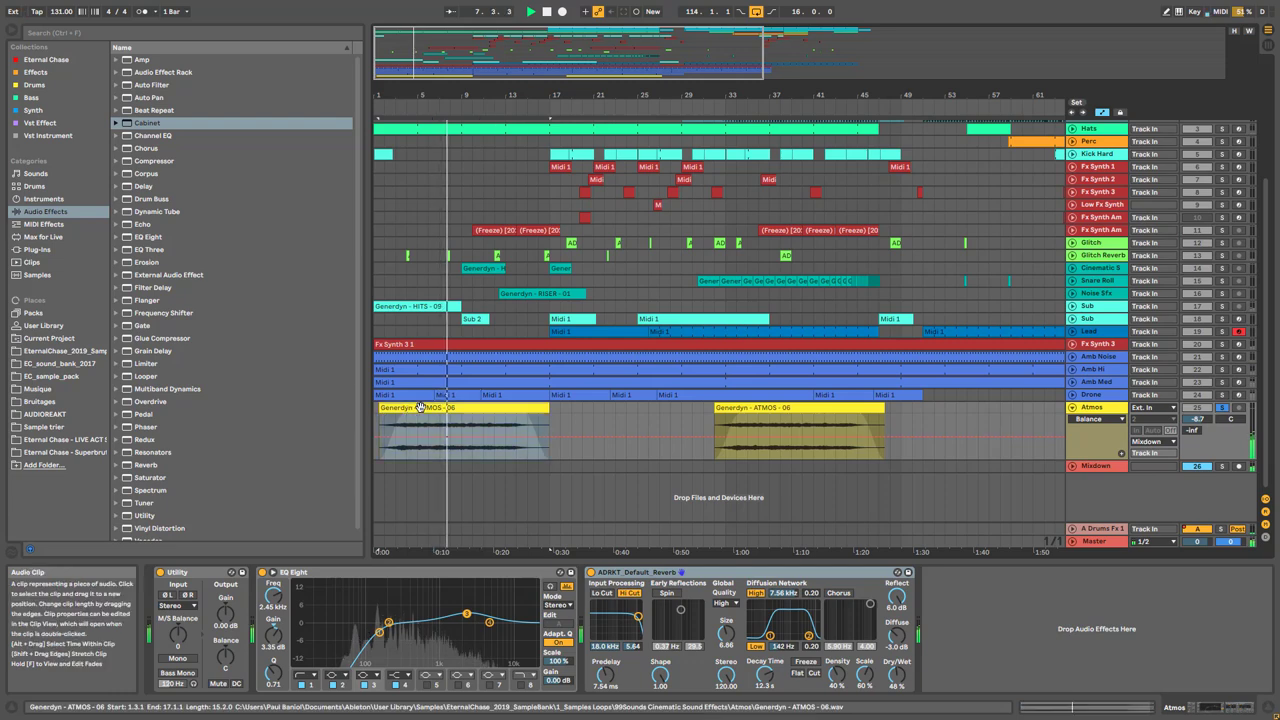
left_click(382, 409)
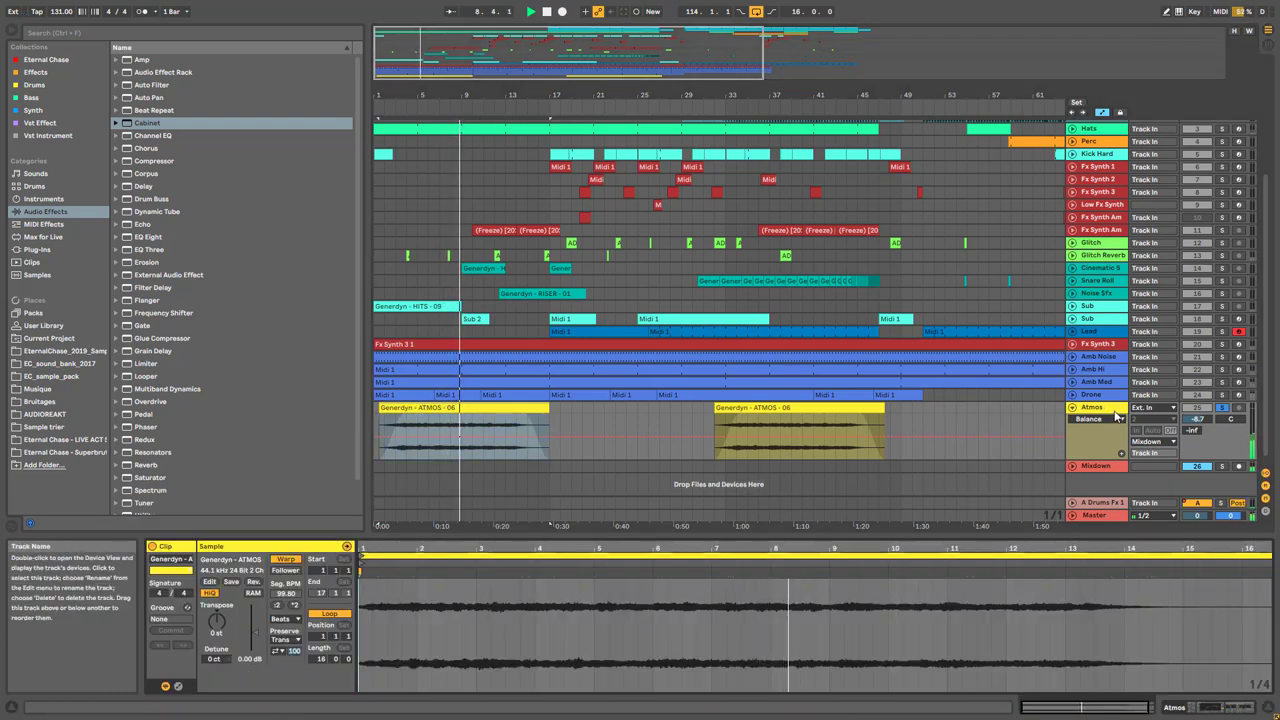
left_click(982, 418)
scroll(1050, 416, "up", 1)
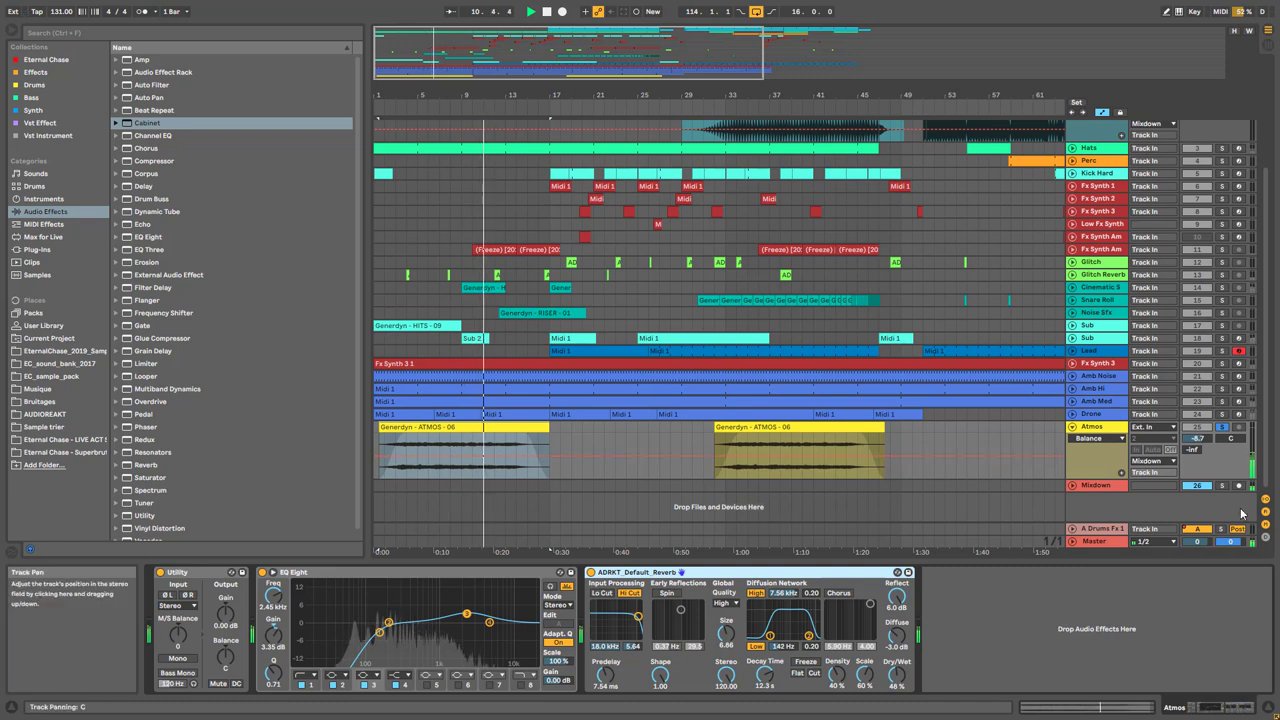
Unsolo Atmos, play the full mix from the start, and fold the Atmos track
left_click(1220, 428)
key("space")
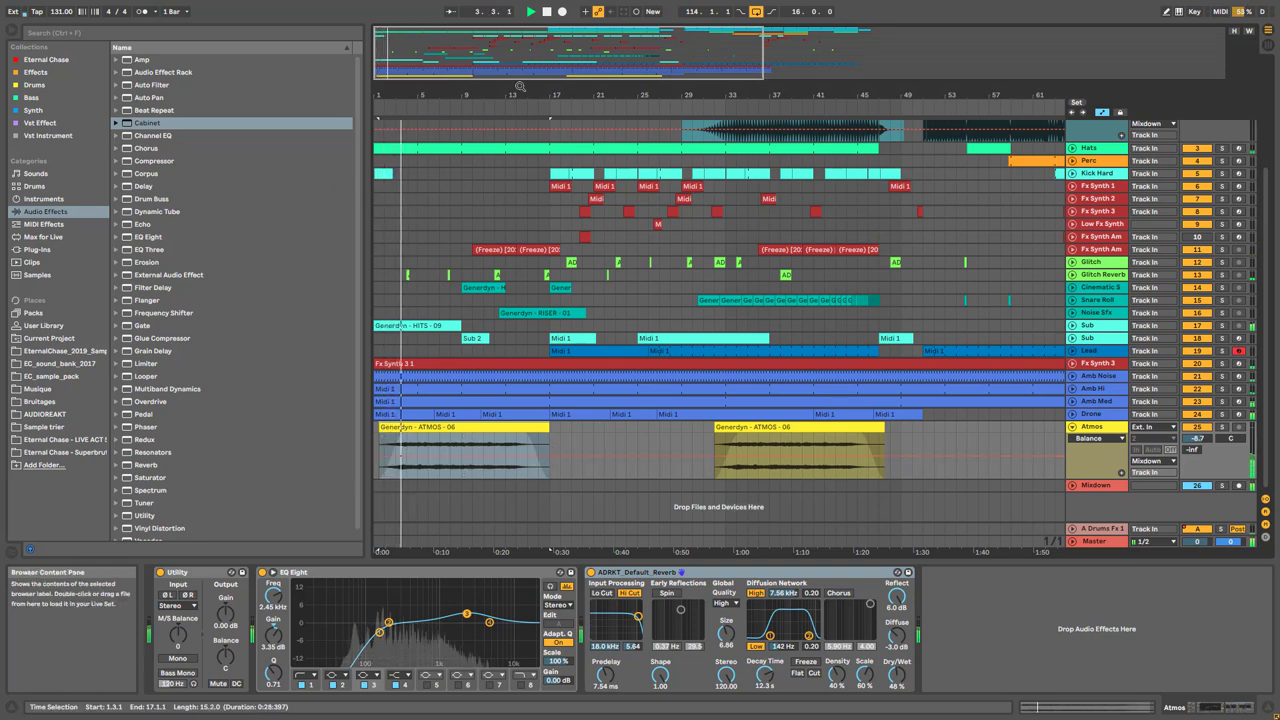
key("plus")
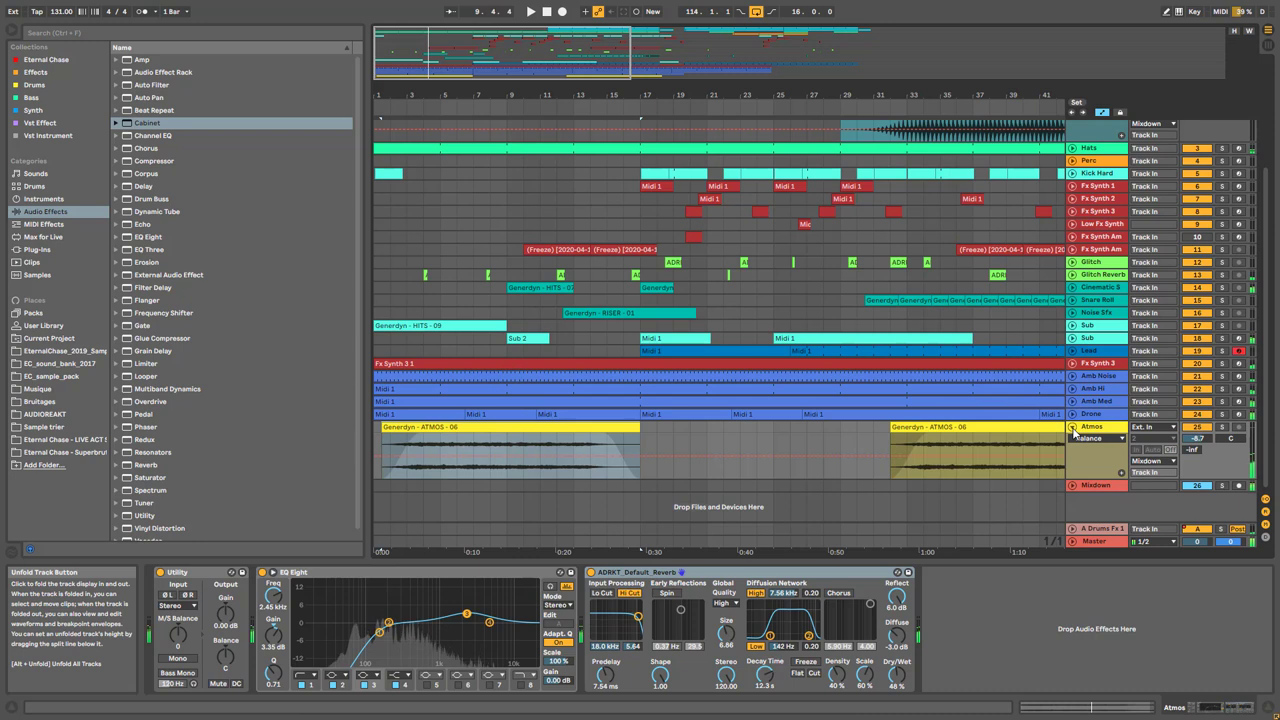
left_click(1072, 428)
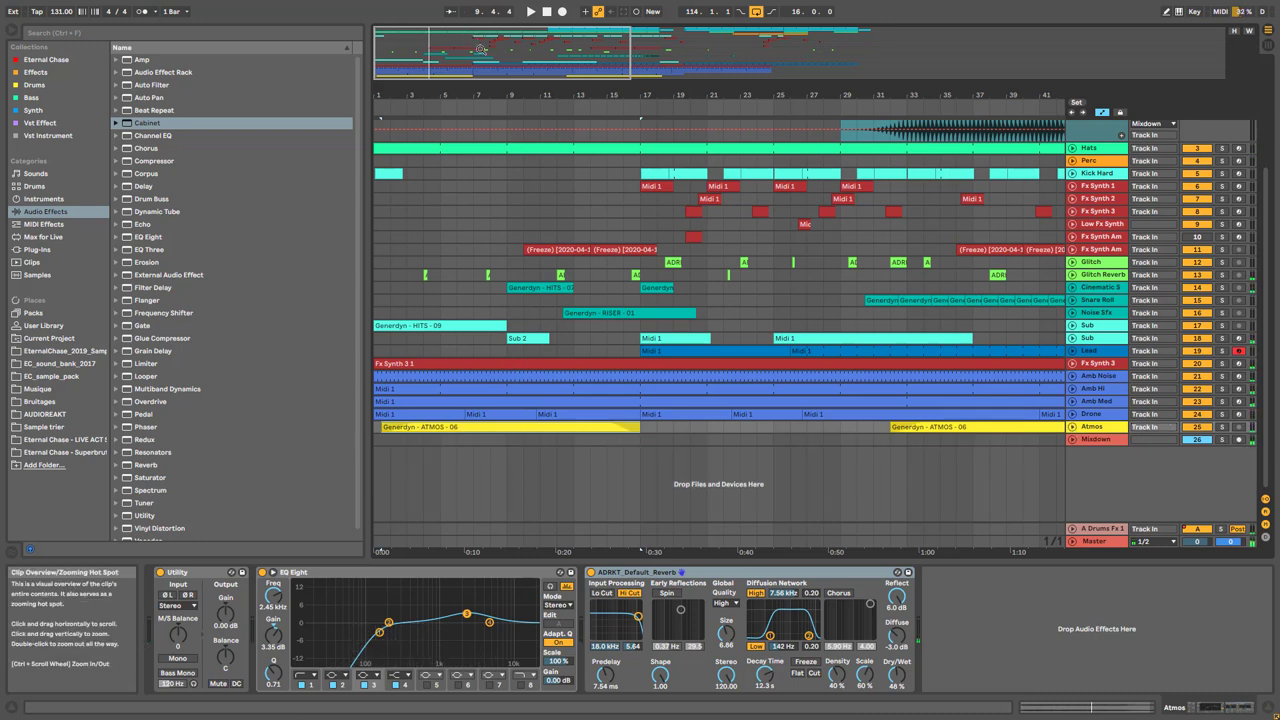
double_click(480, 50)
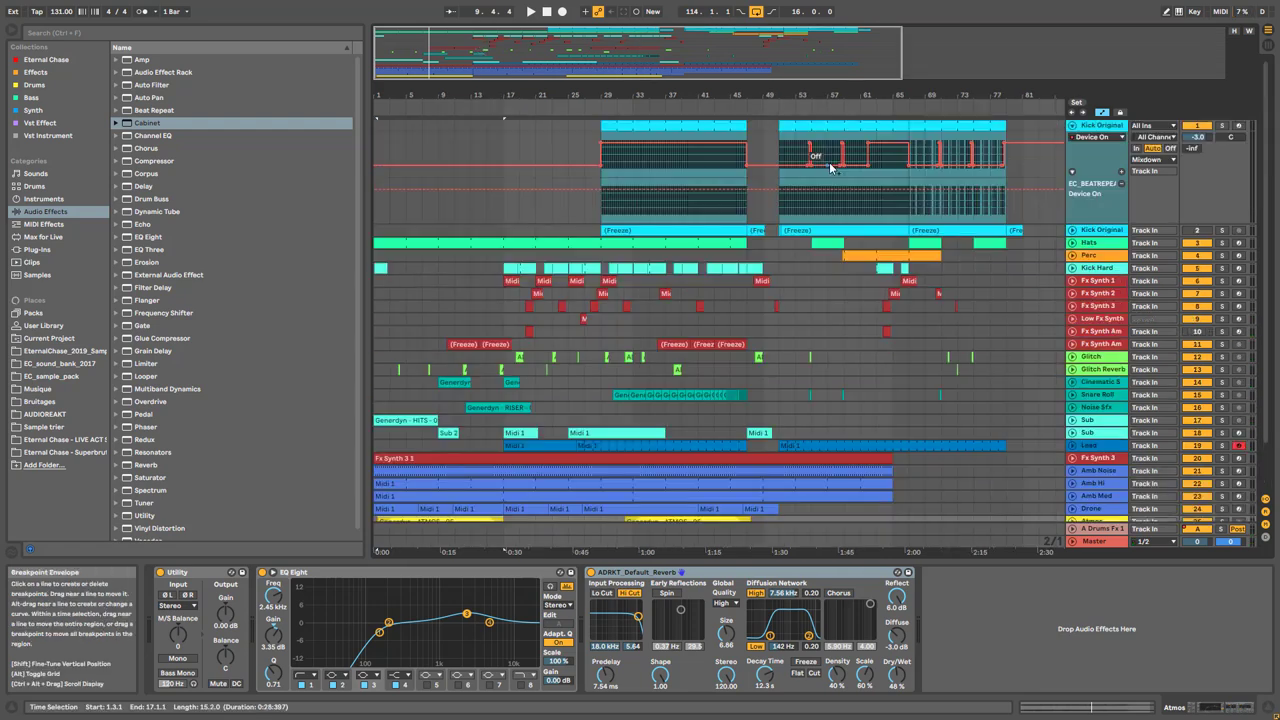
left_click_drag(480, 50, 580, 70)
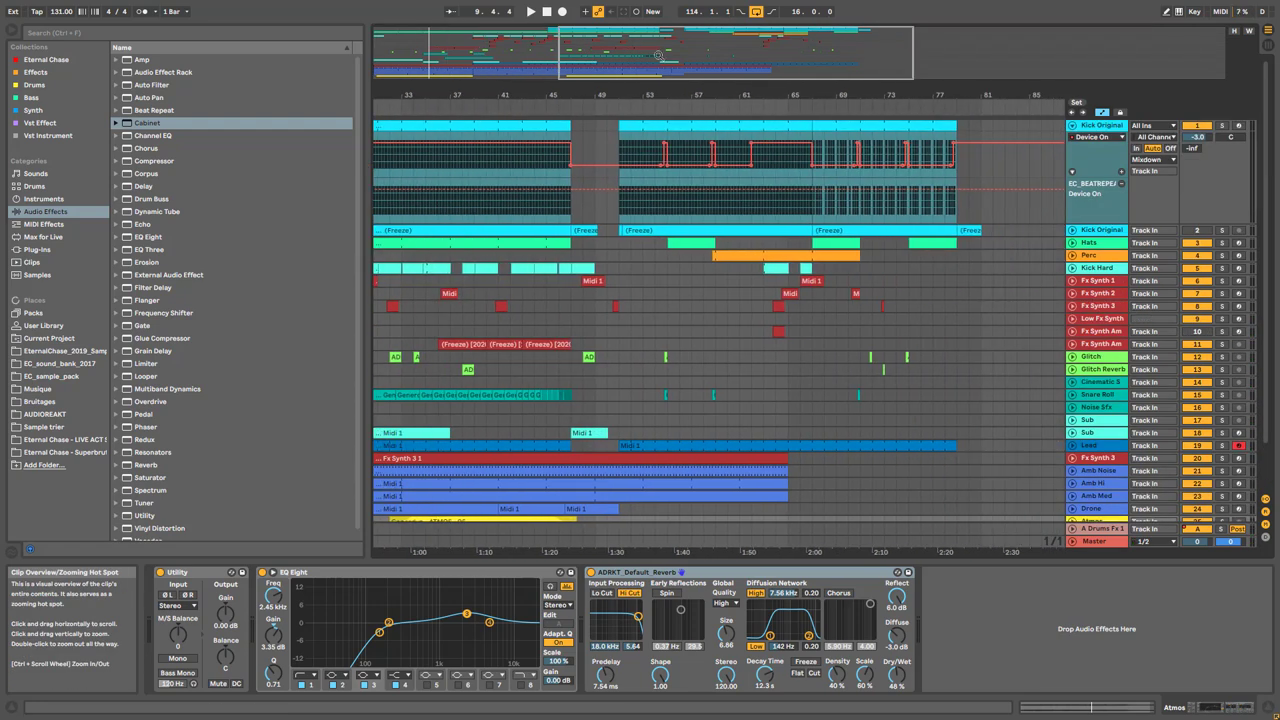
left_click_drag(659, 55, 718, 74)
left_click(660, 347)
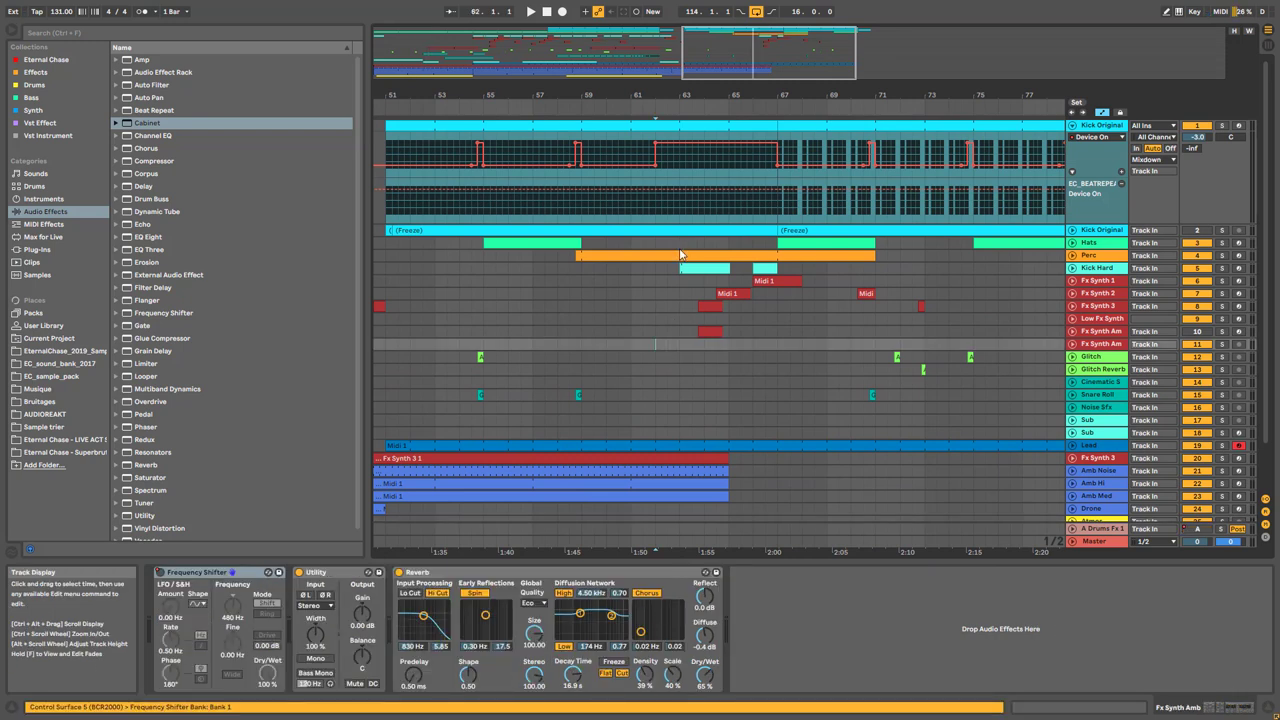
key("space")
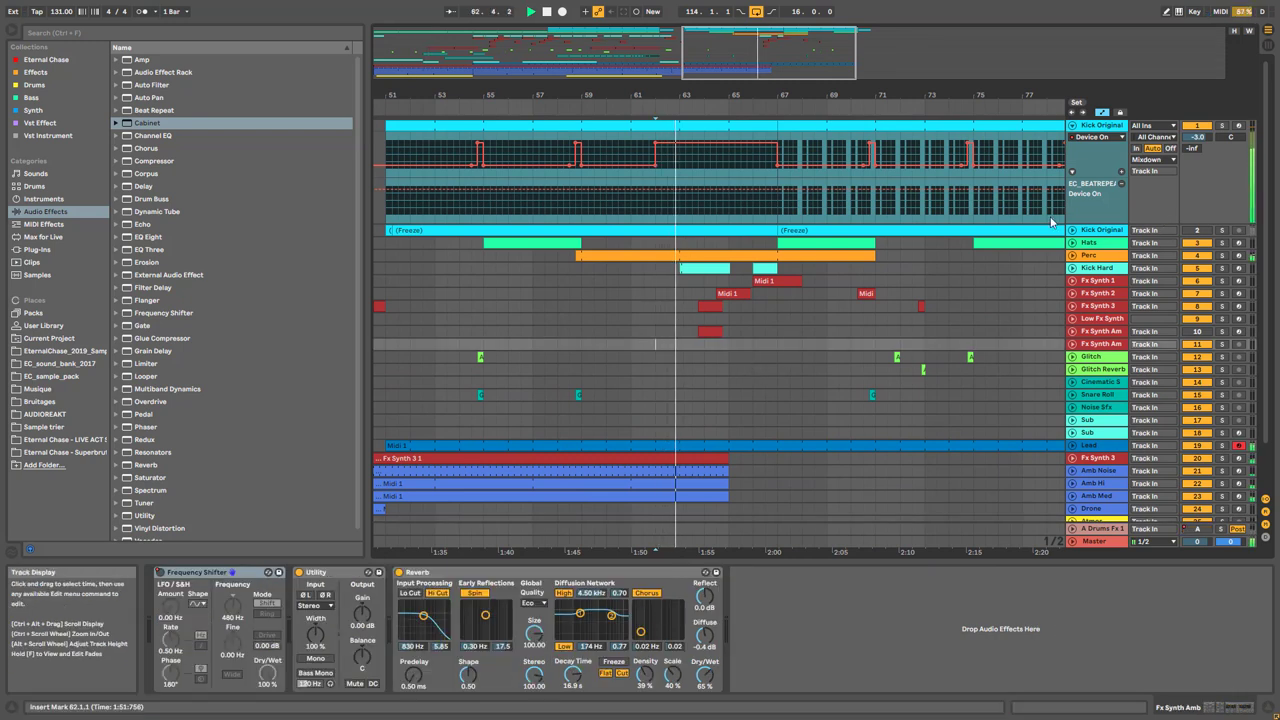
left_click(1092, 210)
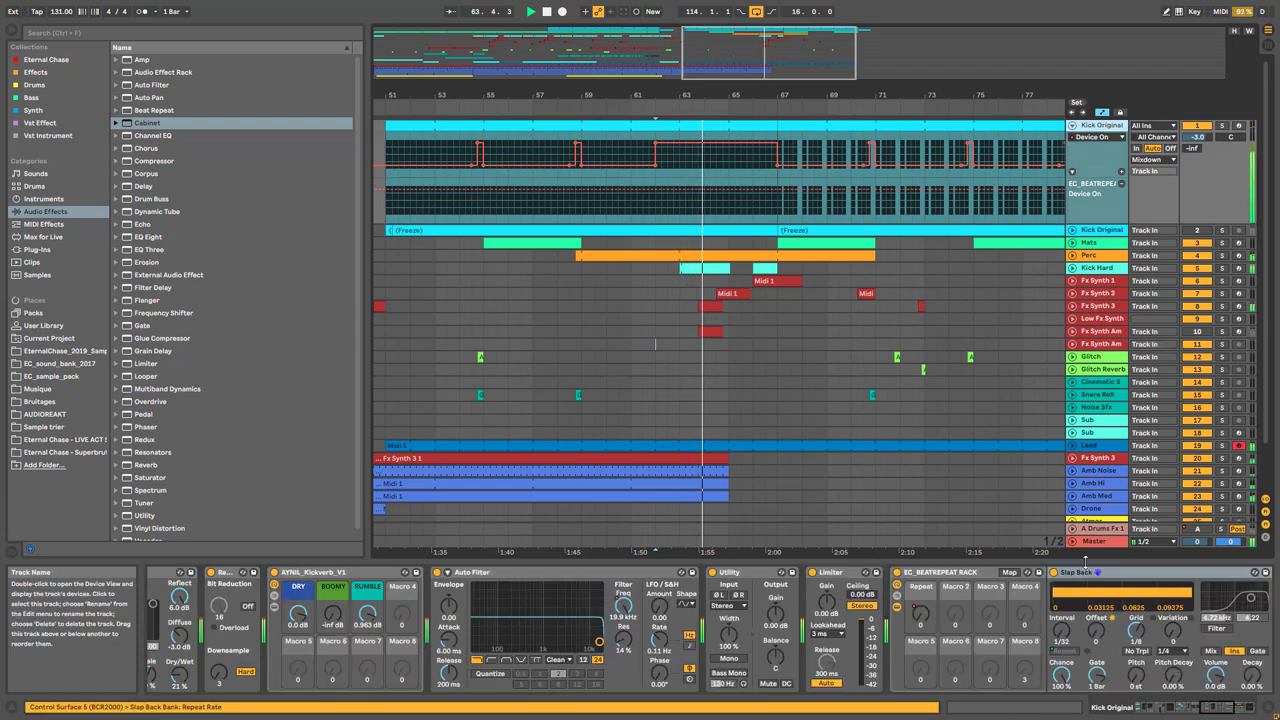
left_click(1190, 707)
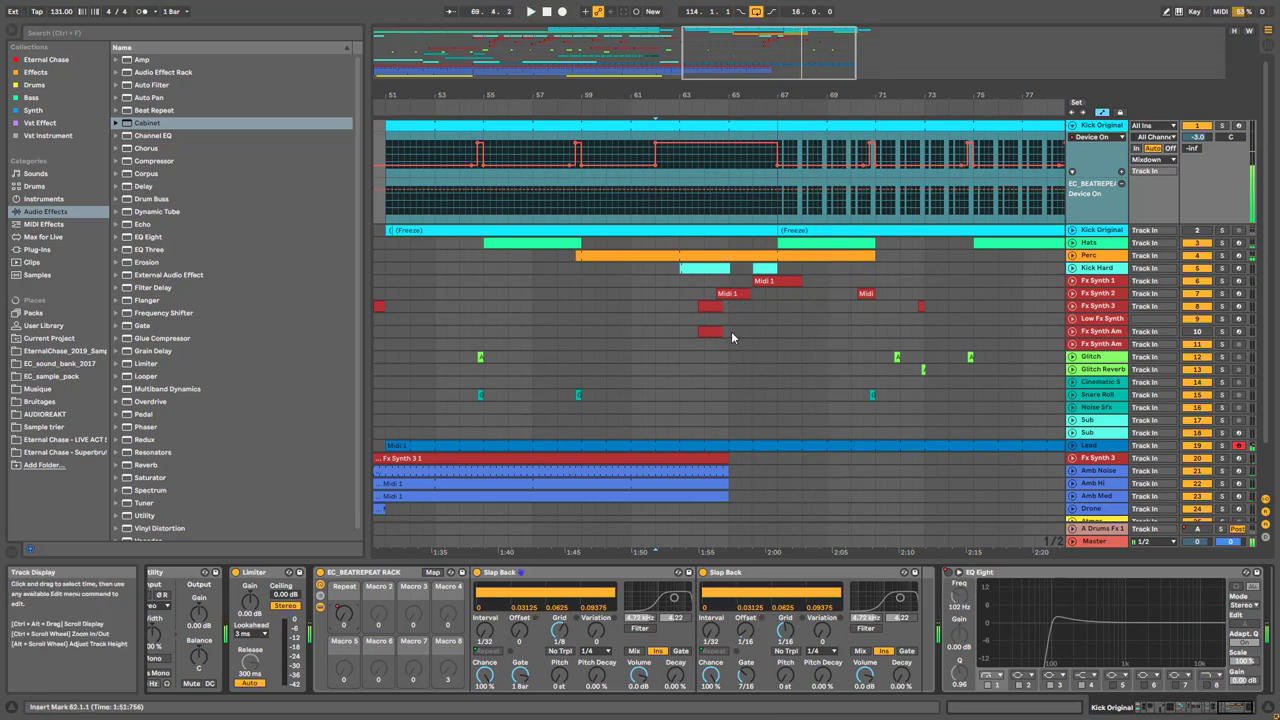
Unfold the Fx Synth 2, Fx Synth 3 and Kick Hard tracks to show their clips and automation lanes
left_click(1074, 295)
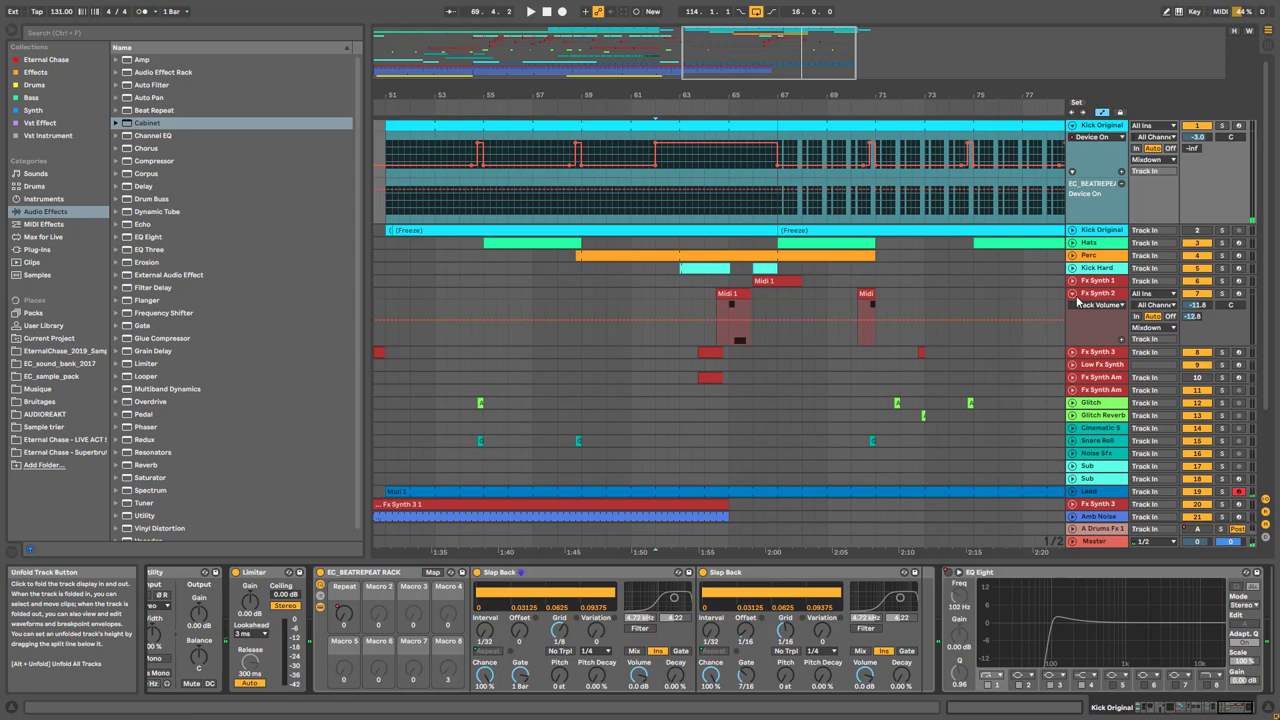
left_click(1073, 353)
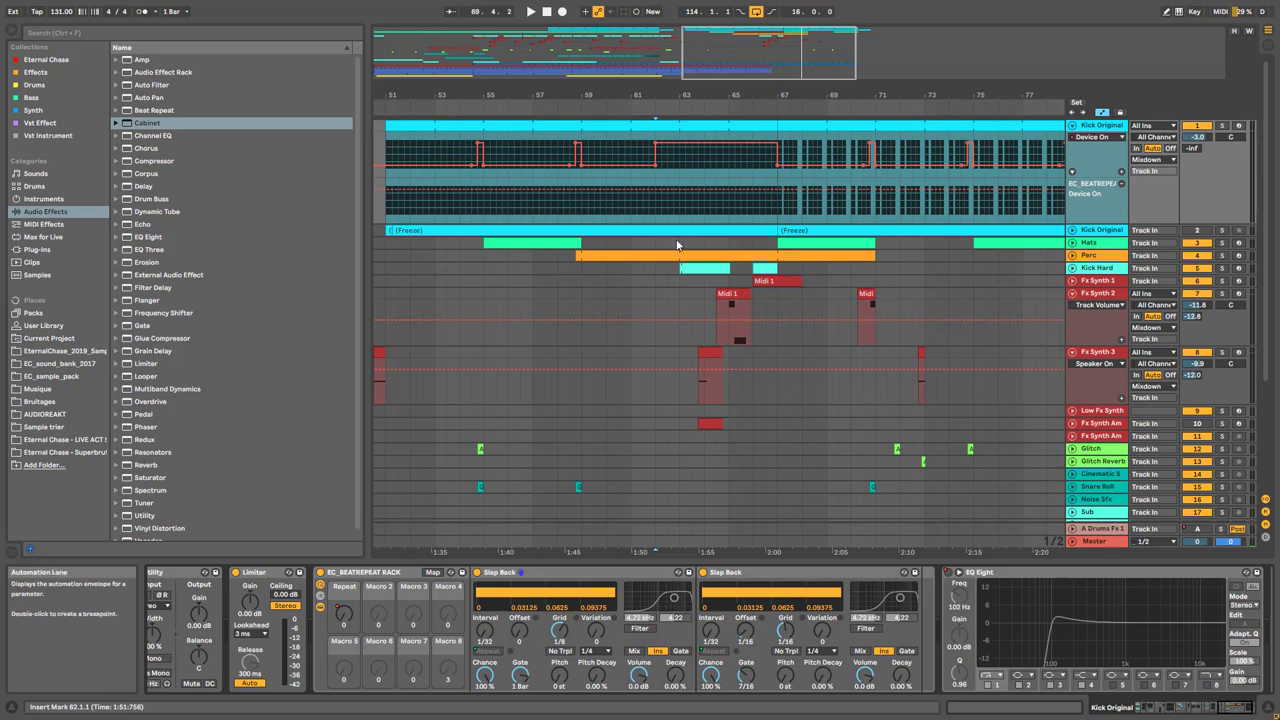
left_click(665, 268)
left_click(1072, 268)
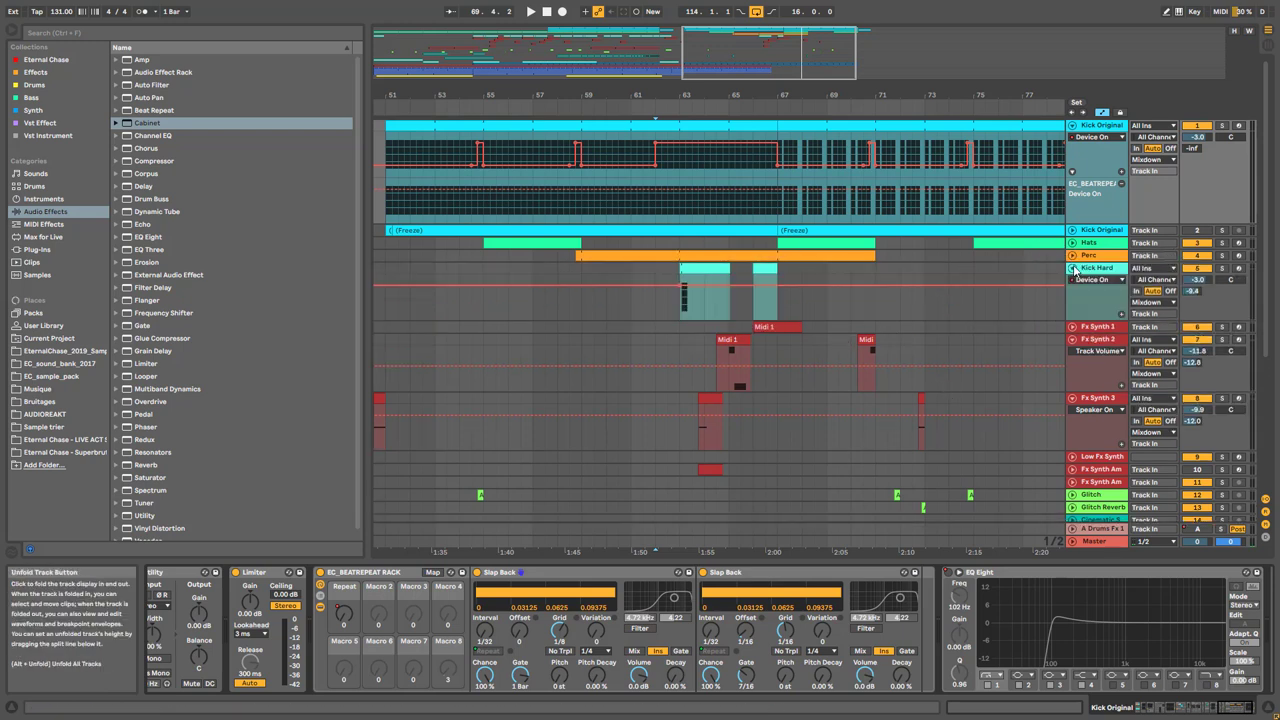
Compare Kick Original's Device On automation with the tracks below, and show the device chains of Perc and Kick Hard
scroll(921, 431, "down", 4)
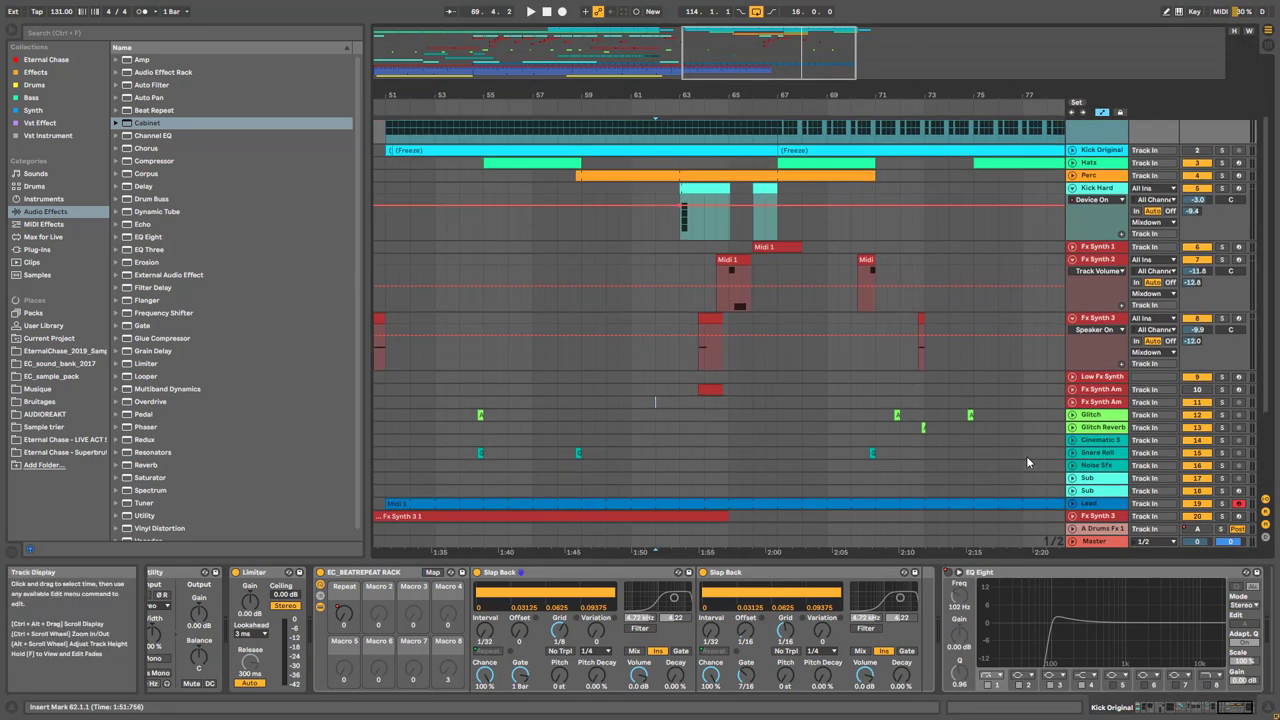
scroll(566, 170, "up", 4)
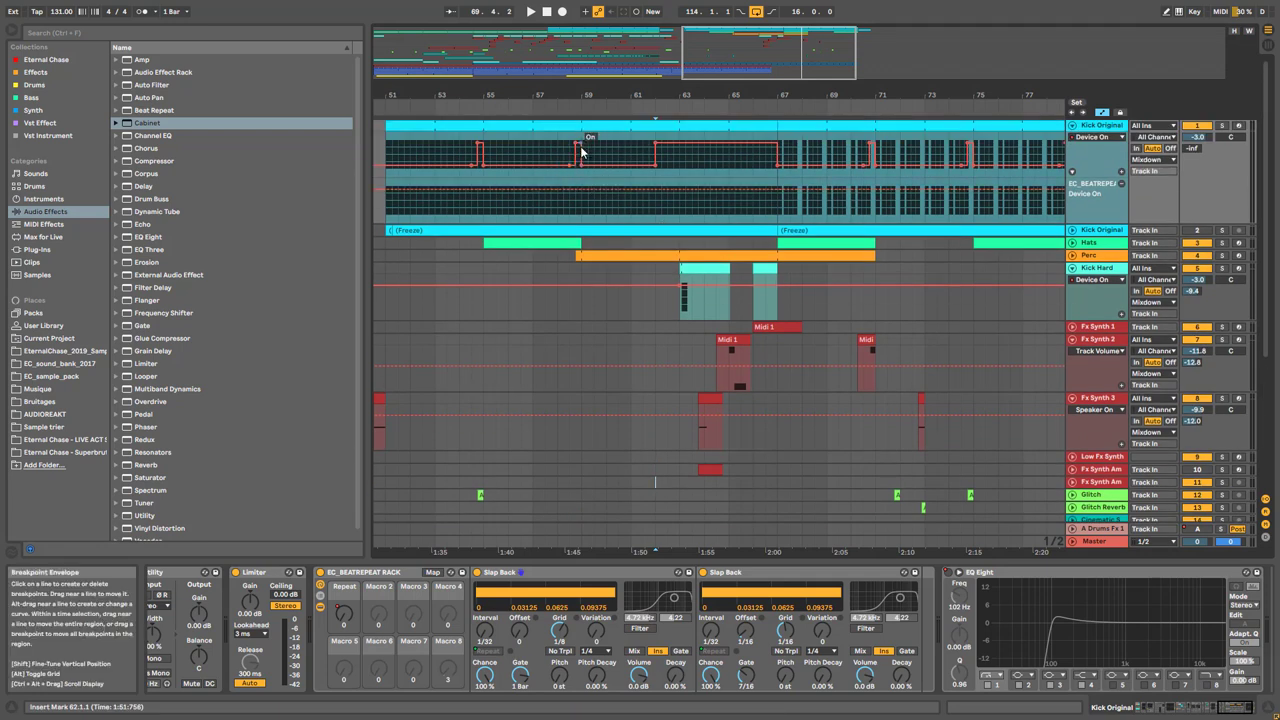
scroll(562, 380, "down", 5)
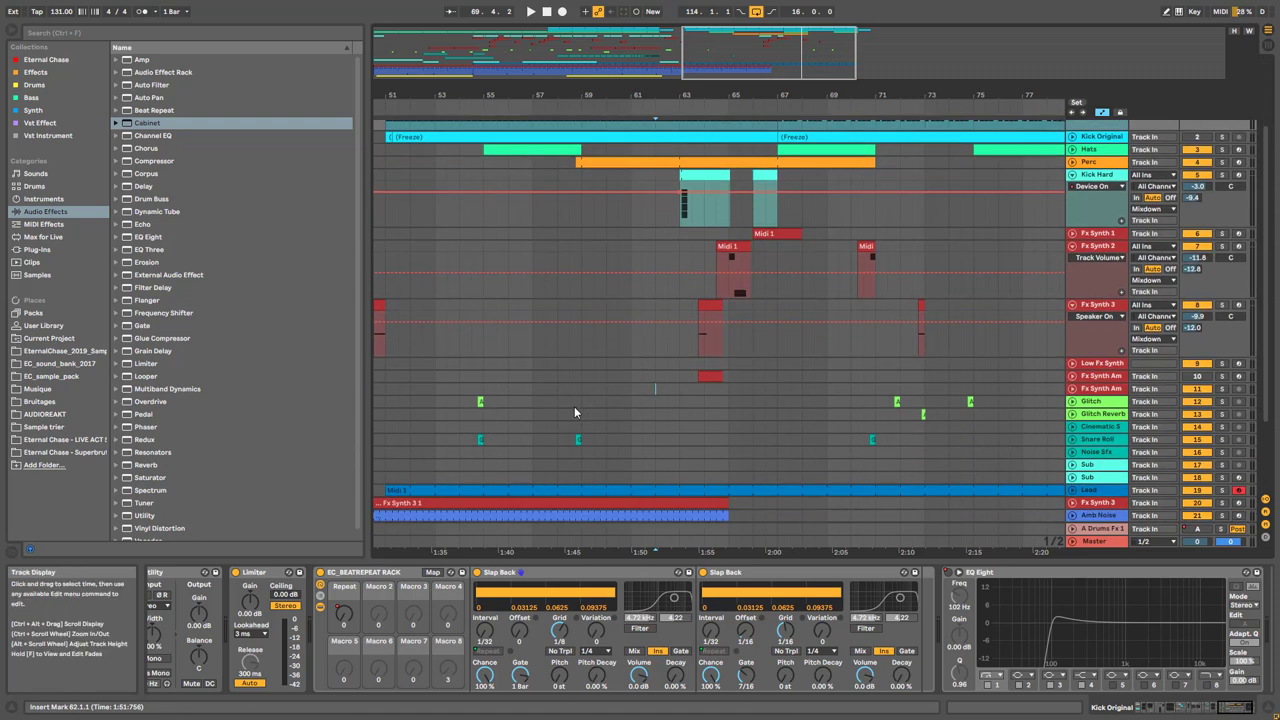
scroll(574, 406, "up", 5)
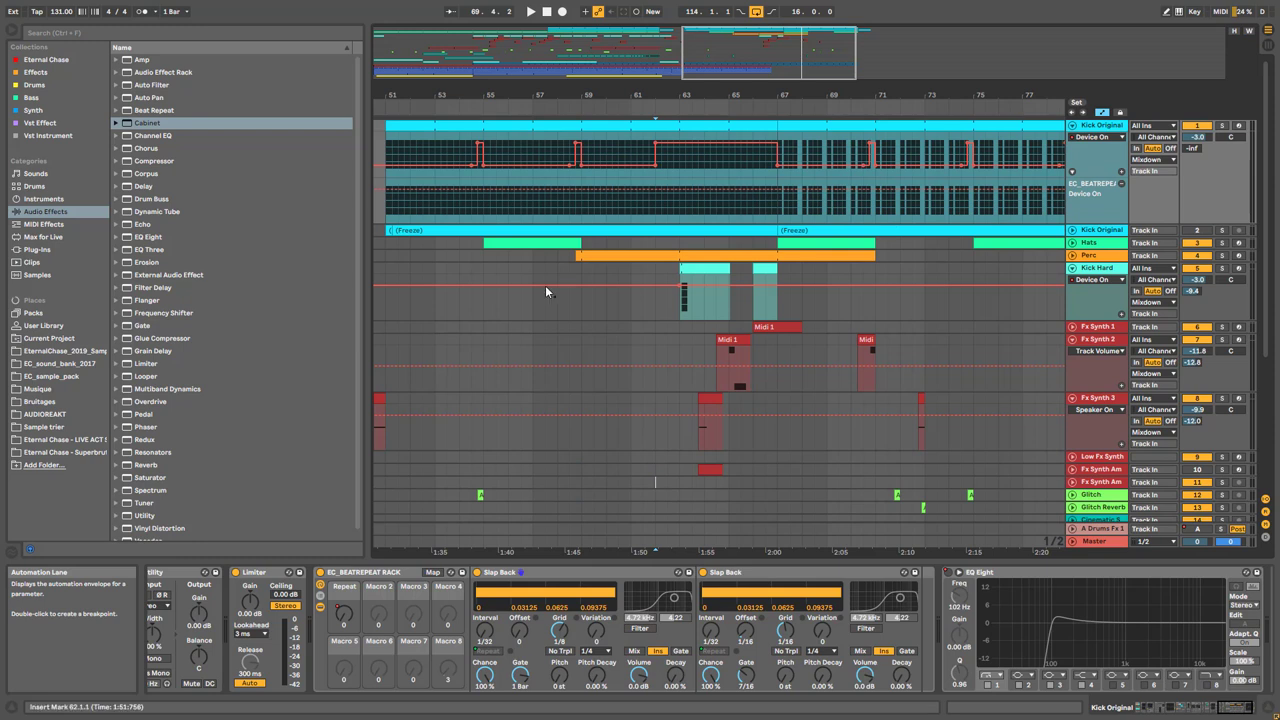
left_click(467, 260)
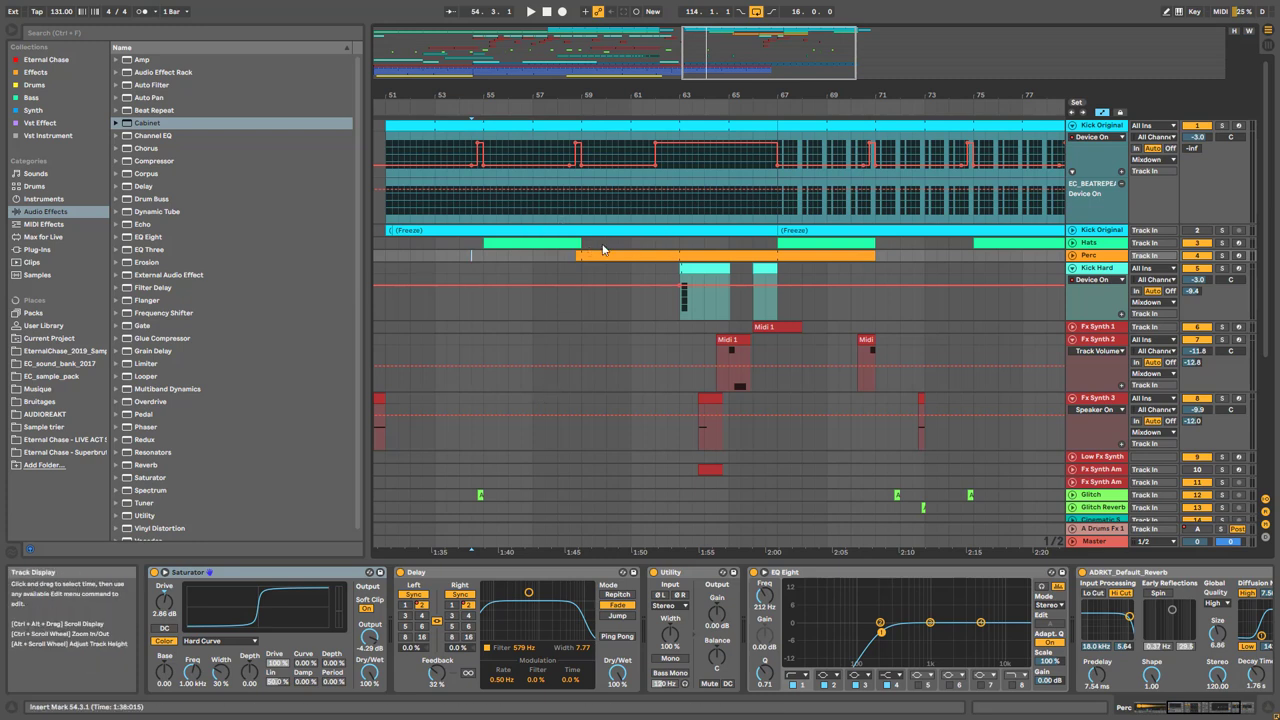
left_click(548, 268)
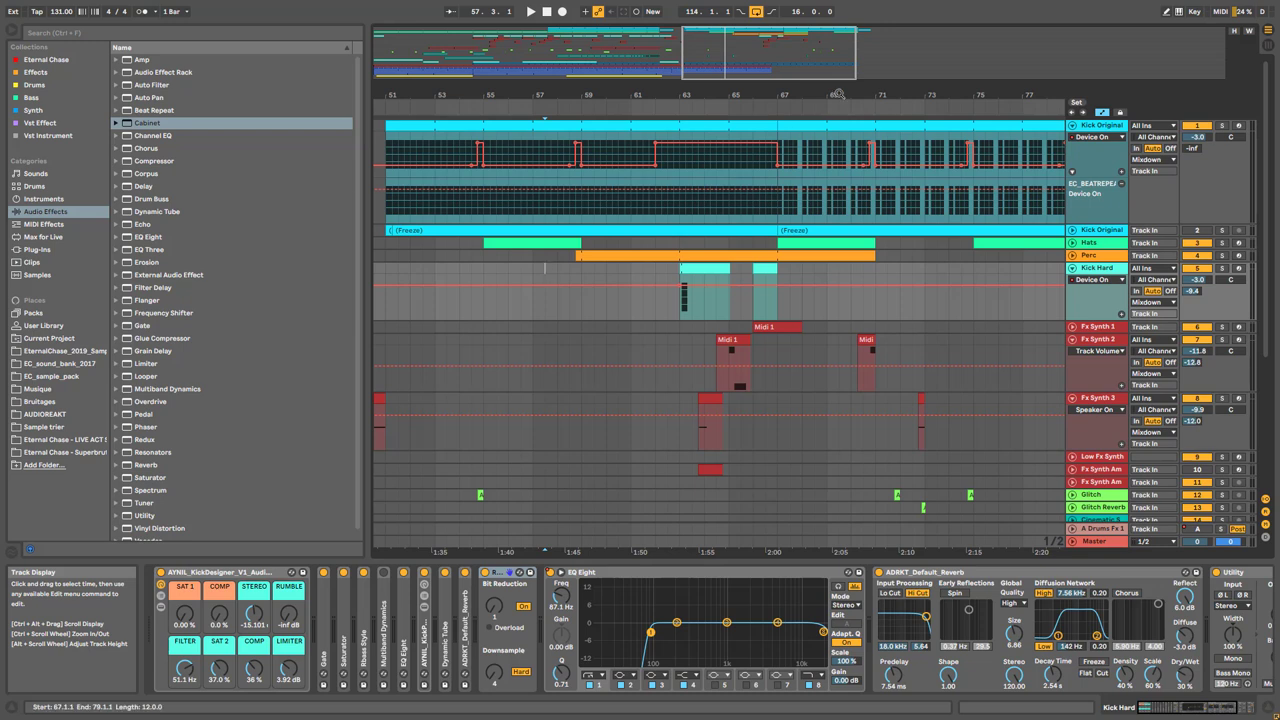
Examine the arrangement after bar 55 and play the full mix from bar 67, where Kick Original's broken-up pattern starts
left_click_drag(786, 54, 786, 70)
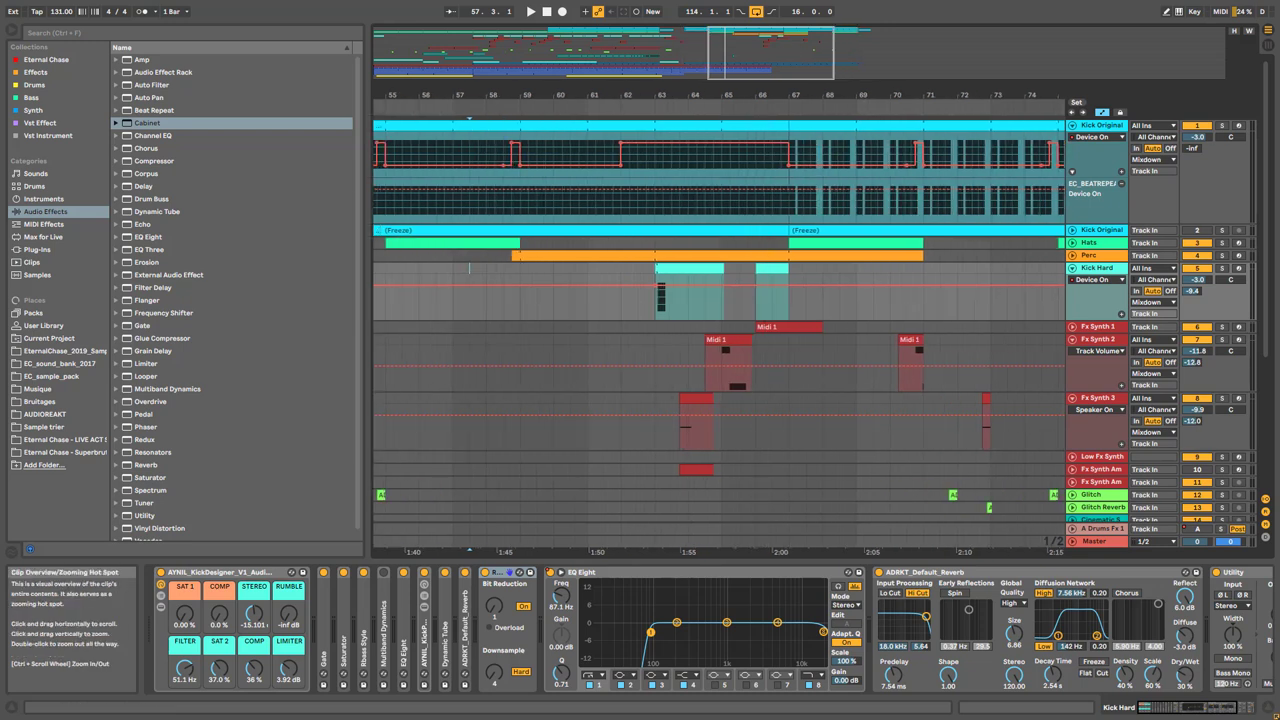
mouse_move(780, 56)
left_mouse_down()
mouse_move(792, 56)
mouse_move(773, 56)
mouse_move(781, 40)
left_mouse_up()
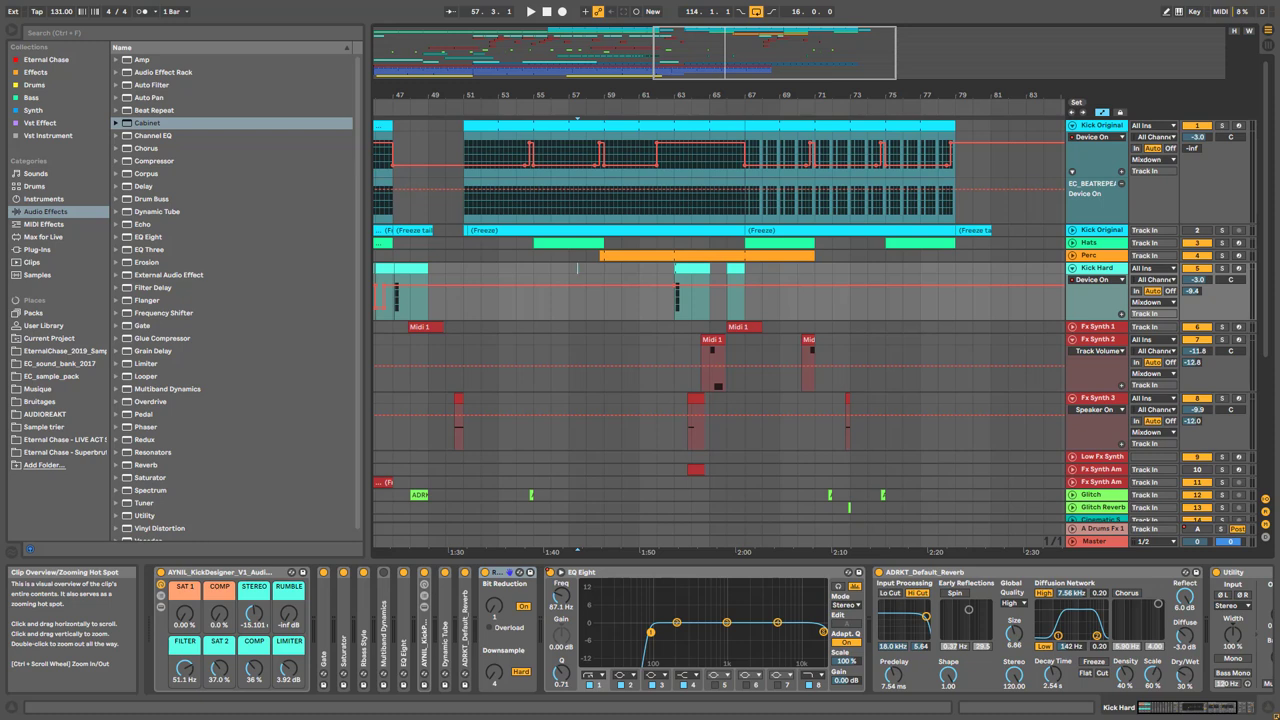
scroll(825, 306, "down", 3)
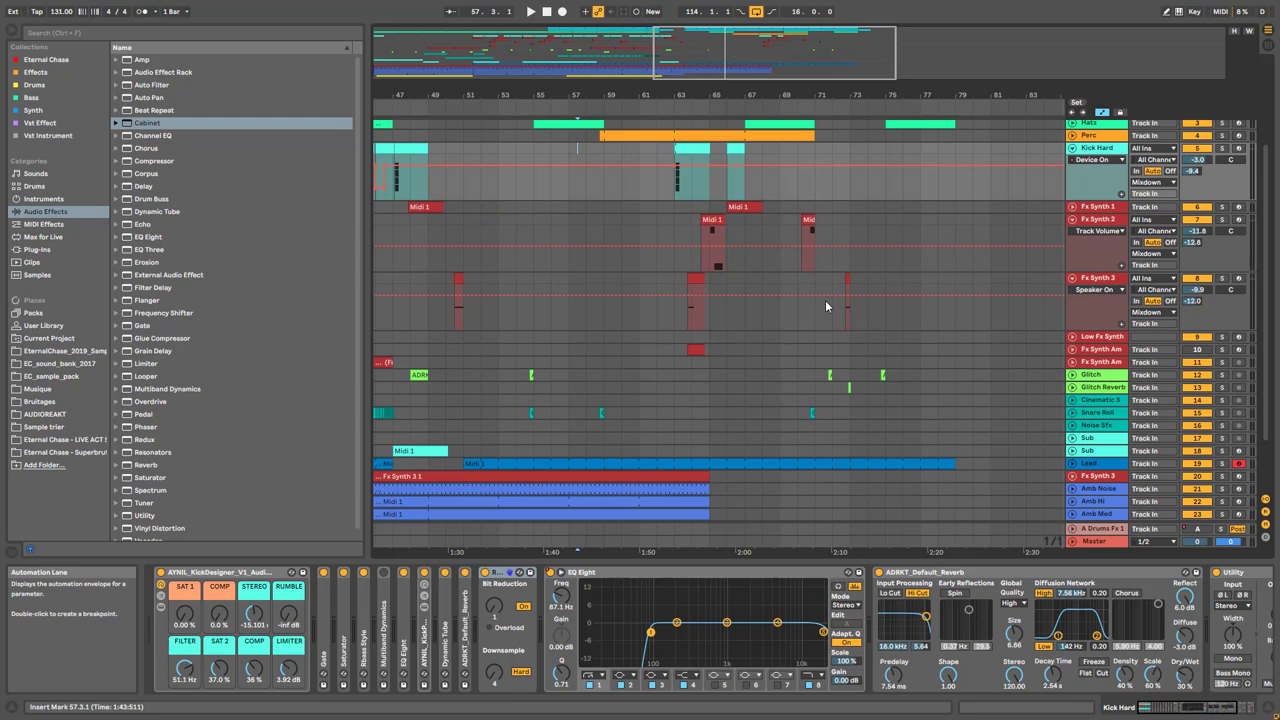
scroll(825, 300, "up", 3)
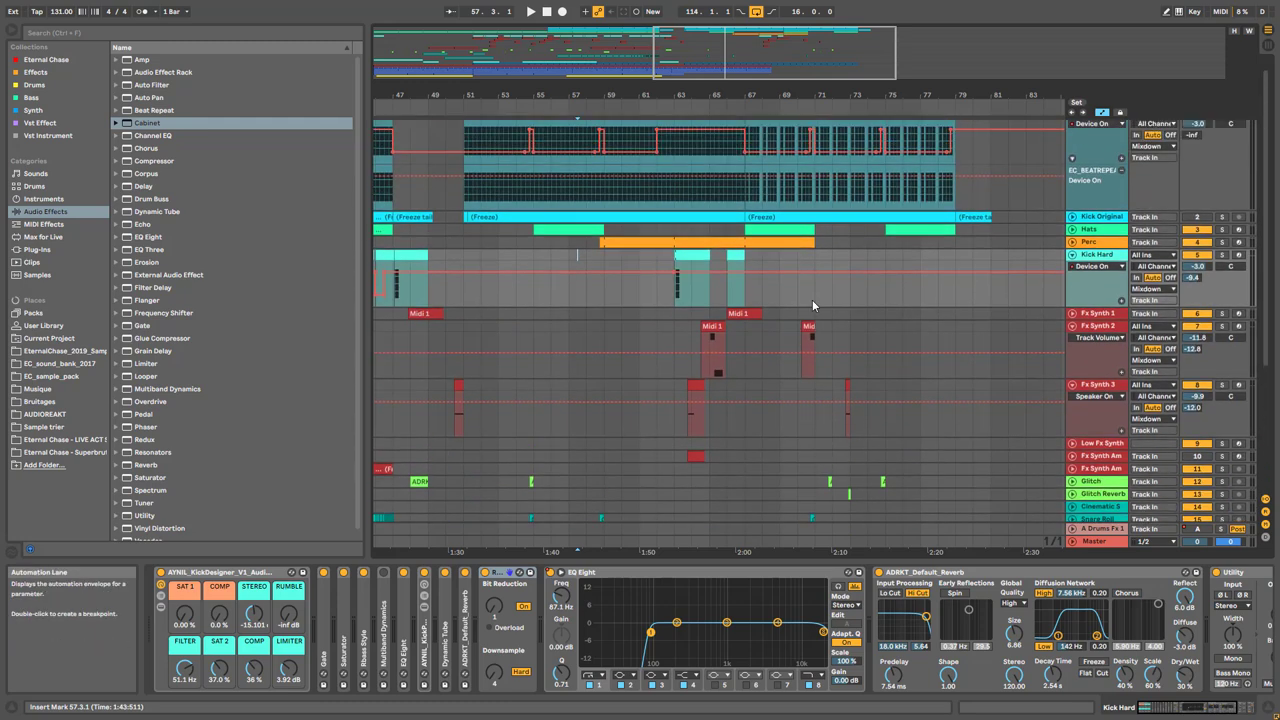
left_click(696, 243)
scroll(697, 249, "up", 2)
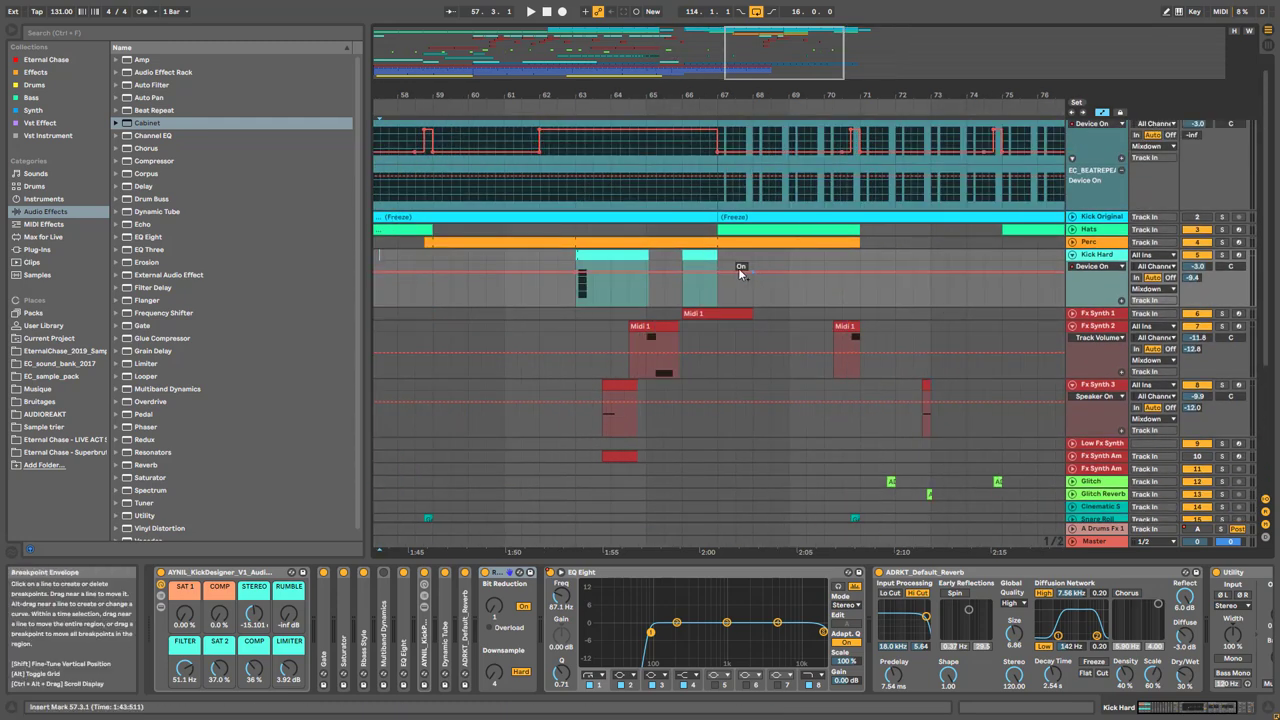
key("space")
scroll(760, 195, "up", 1)
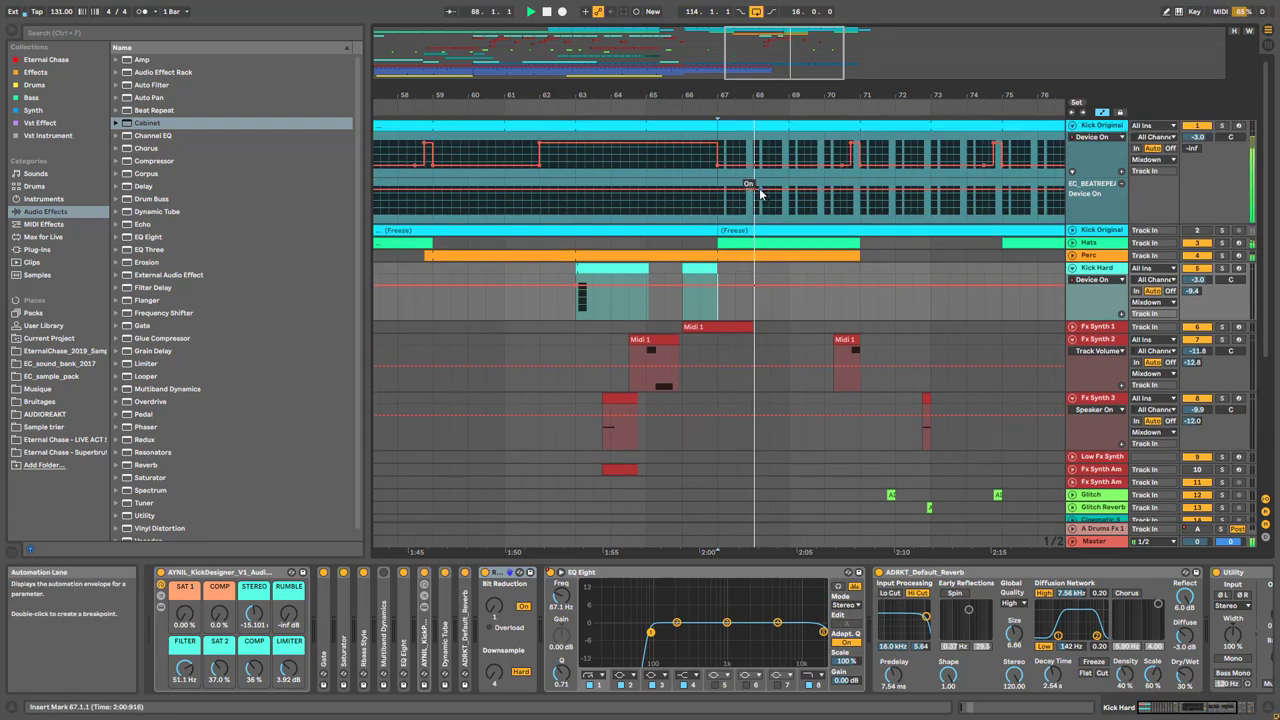
Show the notes of Kick Original's clip from bar 67 and examine the lower tracks while the mix plays, unfolding Lead
left_click(760, 126)
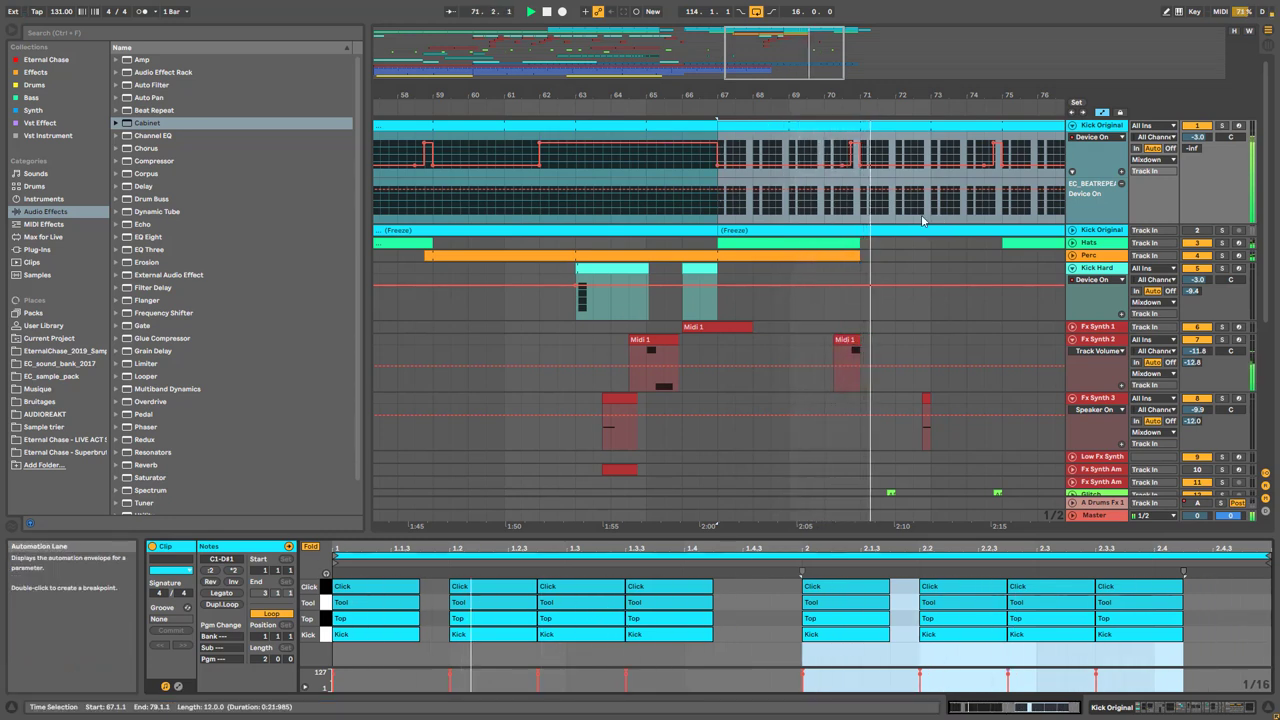
scroll(980, 240, "down", 3)
scroll(1020, 258, "down", 1)
scroll(1020, 258, "up", 1)
scroll(720, 210, "right", 5)
scroll(710, 240, "up", 2)
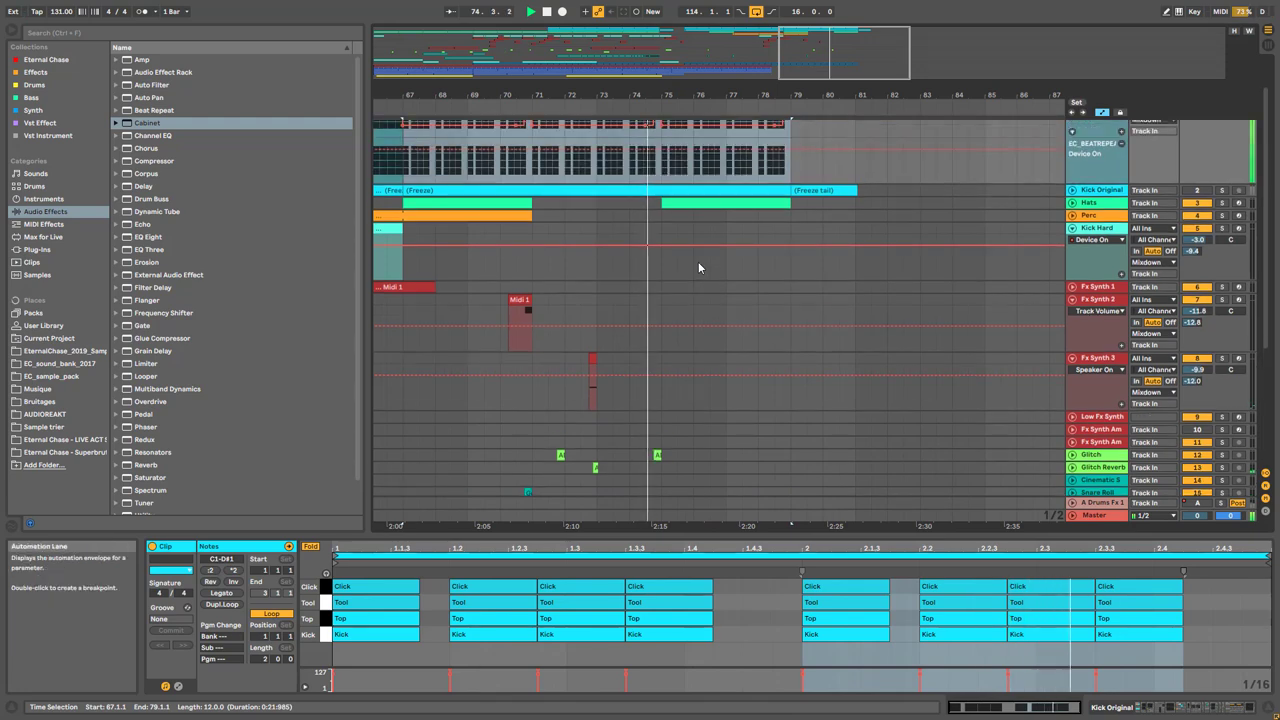
scroll(705, 252, "down", 1)
scroll(706, 254, "down", 5)
left_click(1072, 371)
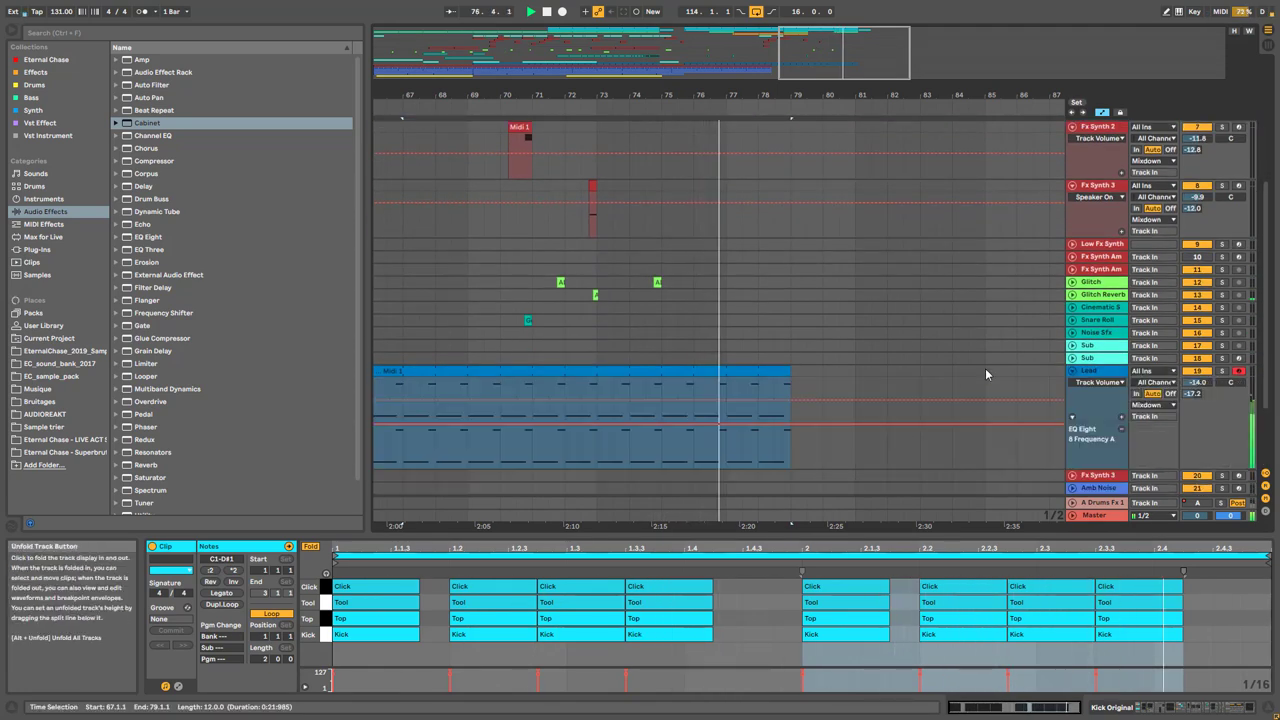
Stop playback and compare the notes of Kick Original's clip at bar 51 with those of Lead's clip in the same section
scroll(1016, 366, "up", 7)
key("space")
scroll(520, 343, "down", 5, "ctrl")
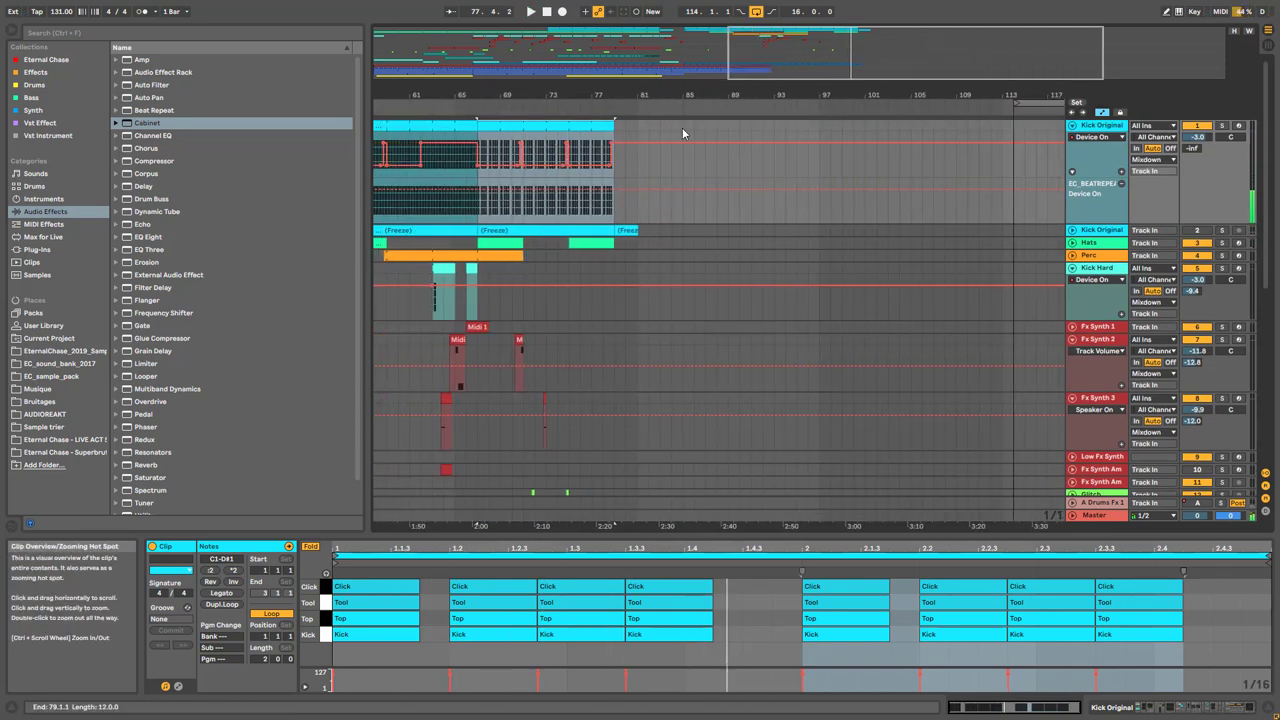
left_click(445, 127)
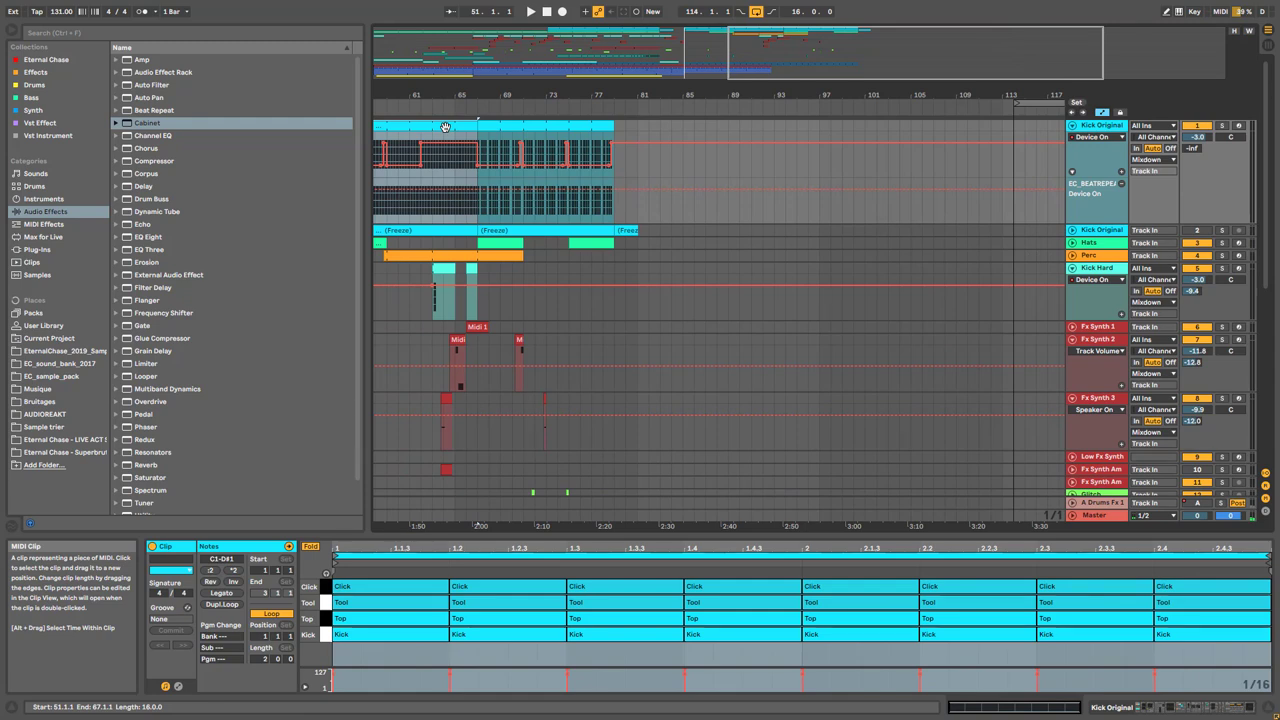
scroll(692, 93, "left", 4)
scroll(771, 337, "down", 6)
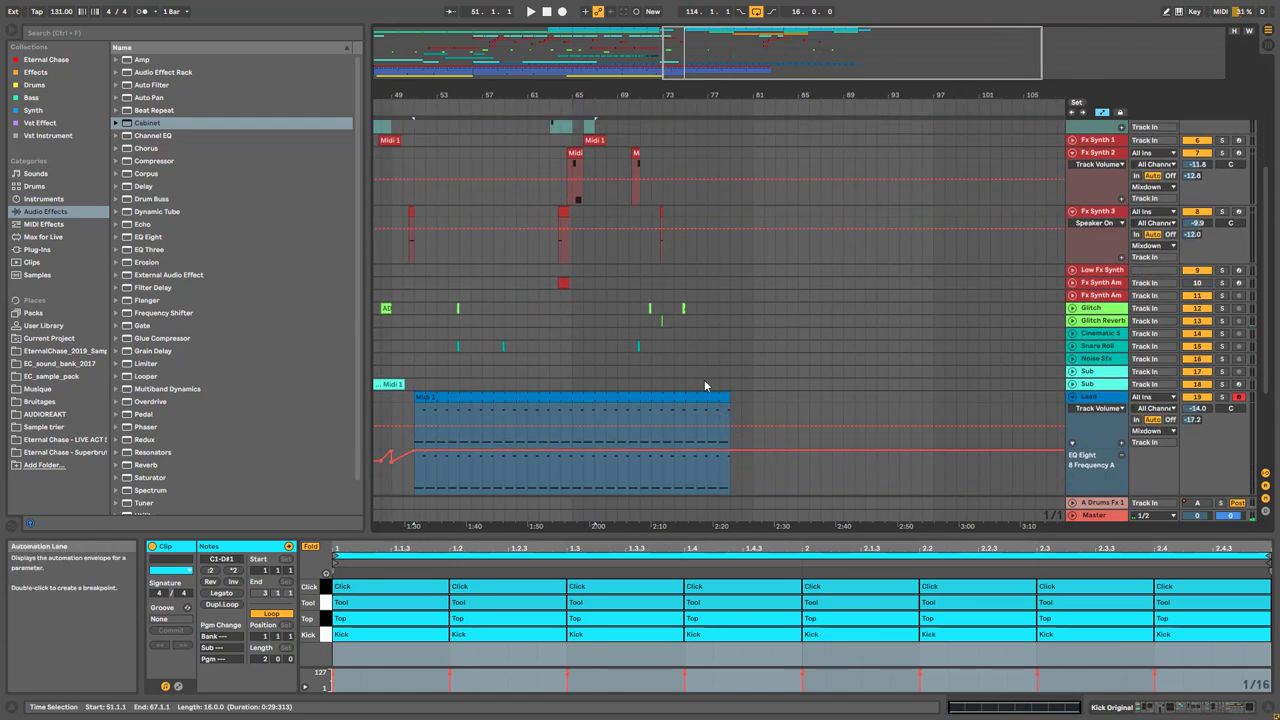
left_click(704, 398)
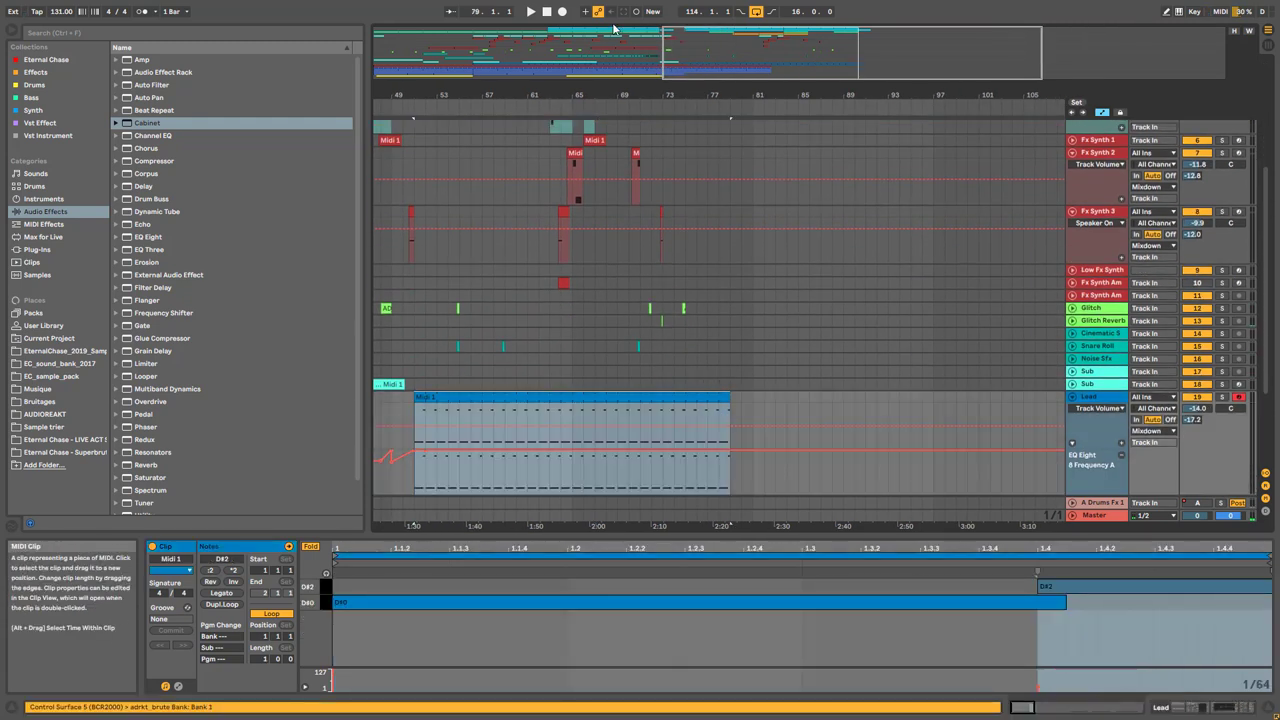
Check the lower Sub track's Gain automation across the arrangement and fold Lead, Sub, Fx Synth 2 and Fx Synth 3
left_click_drag(615, 28, 612, 16)
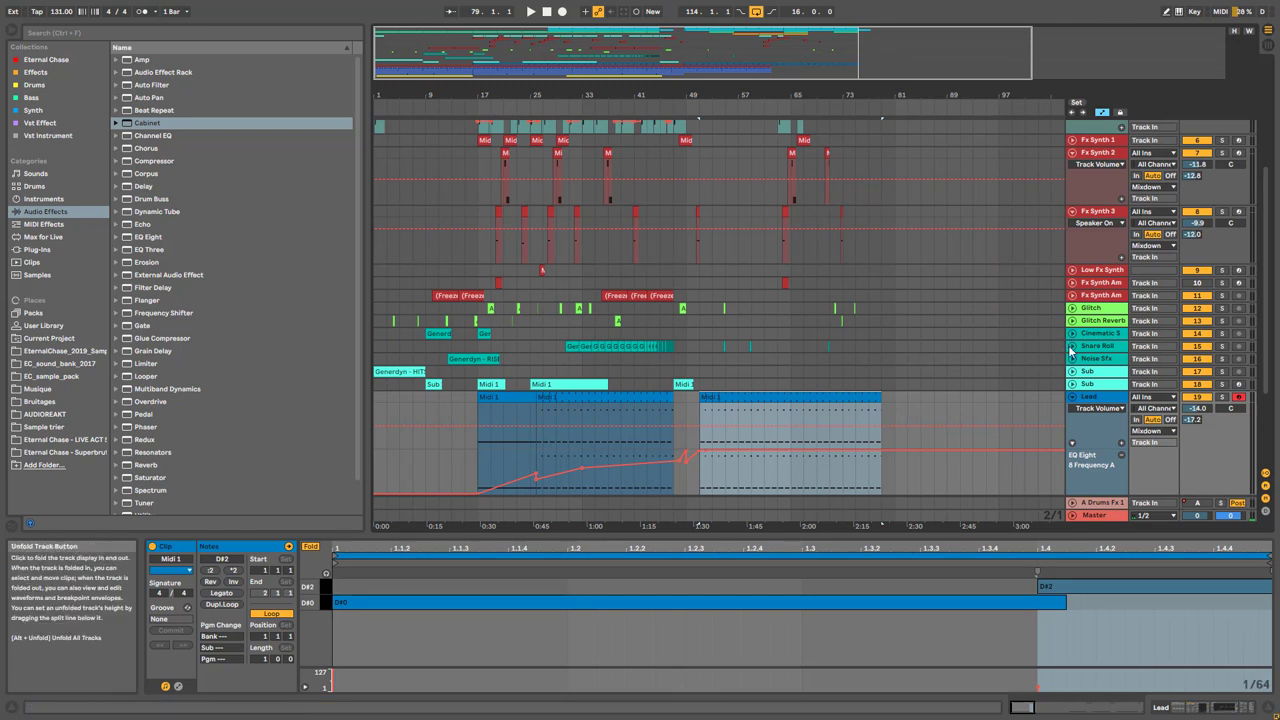
left_click(1073, 398)
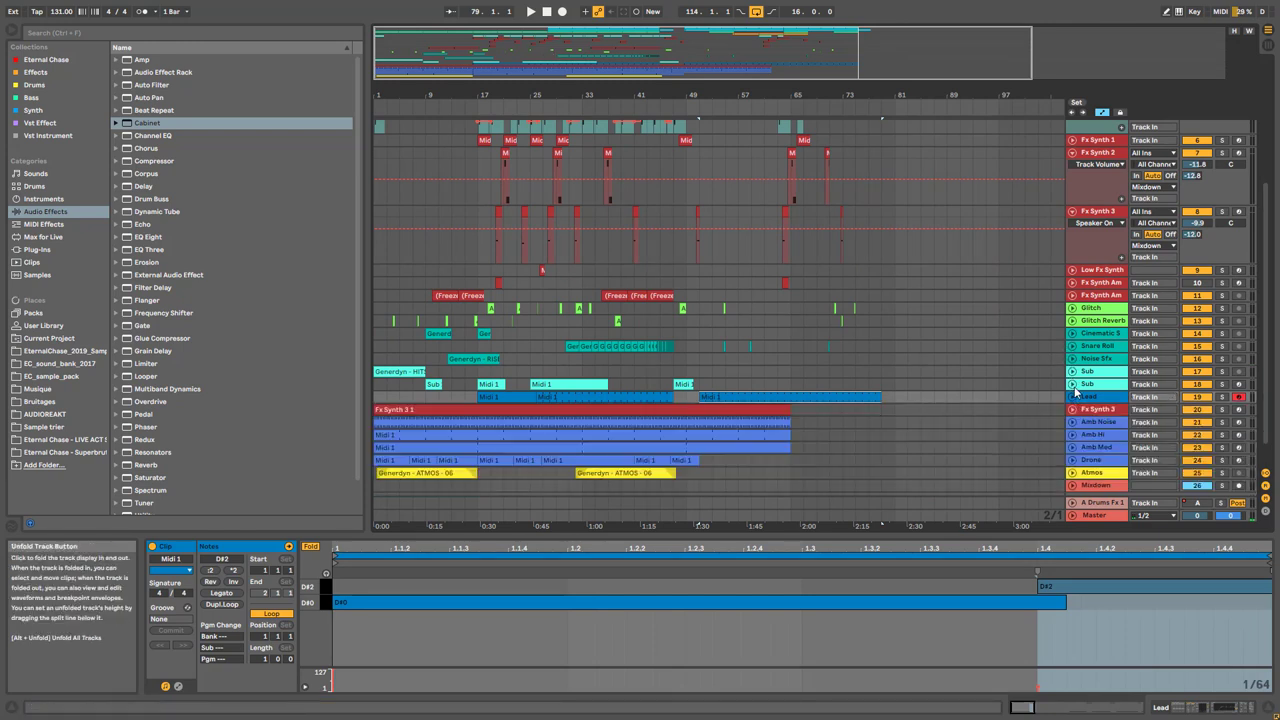
left_click(1073, 385)
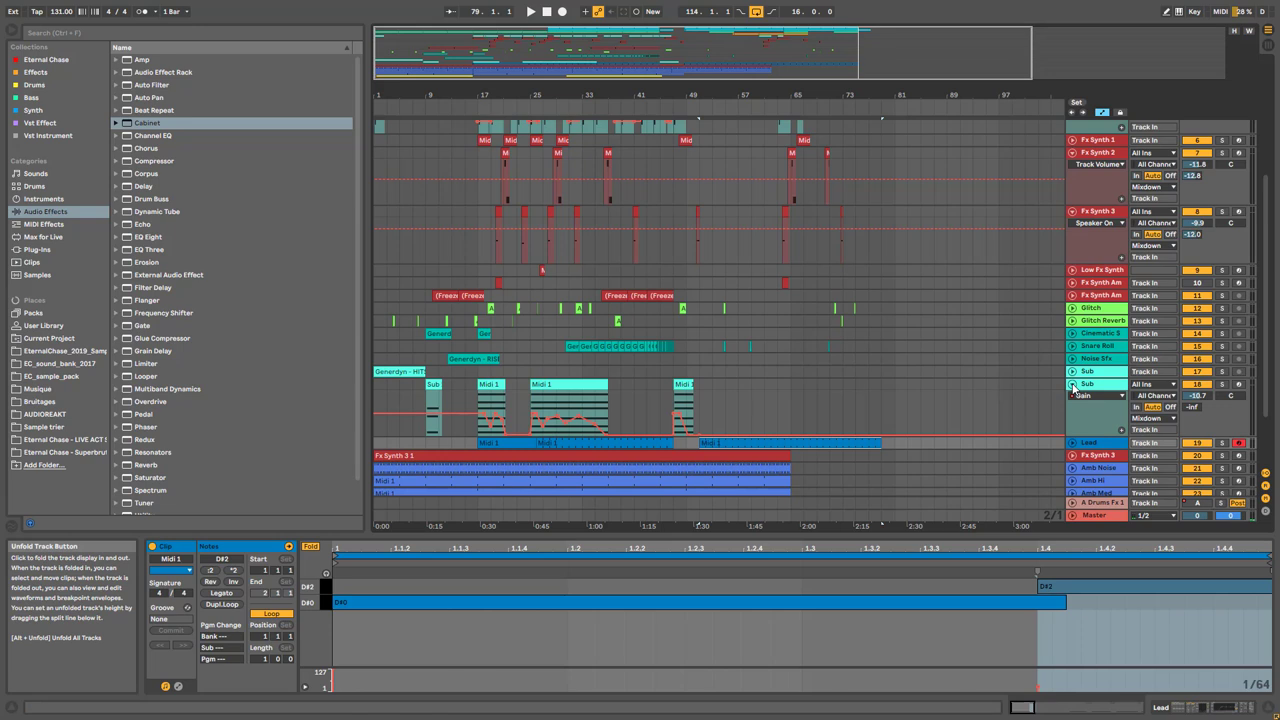
left_click(1073, 385)
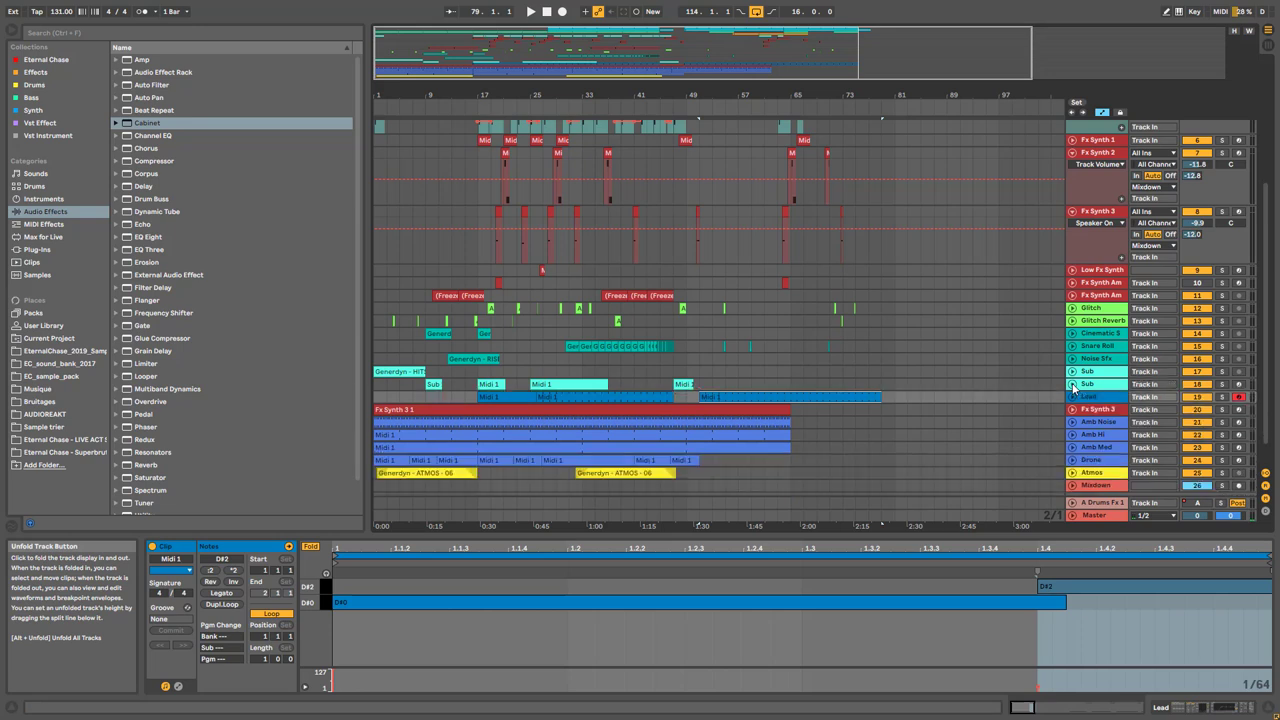
left_click(1073, 166)
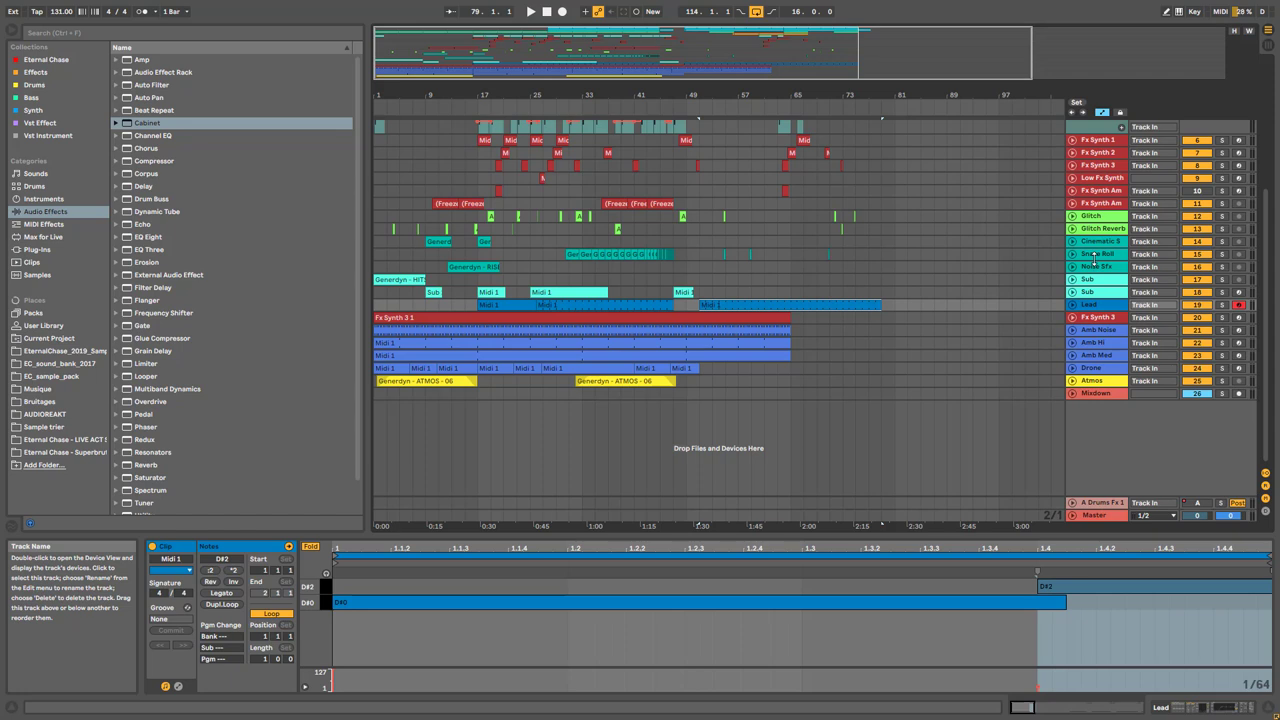
left_click(62, 351)
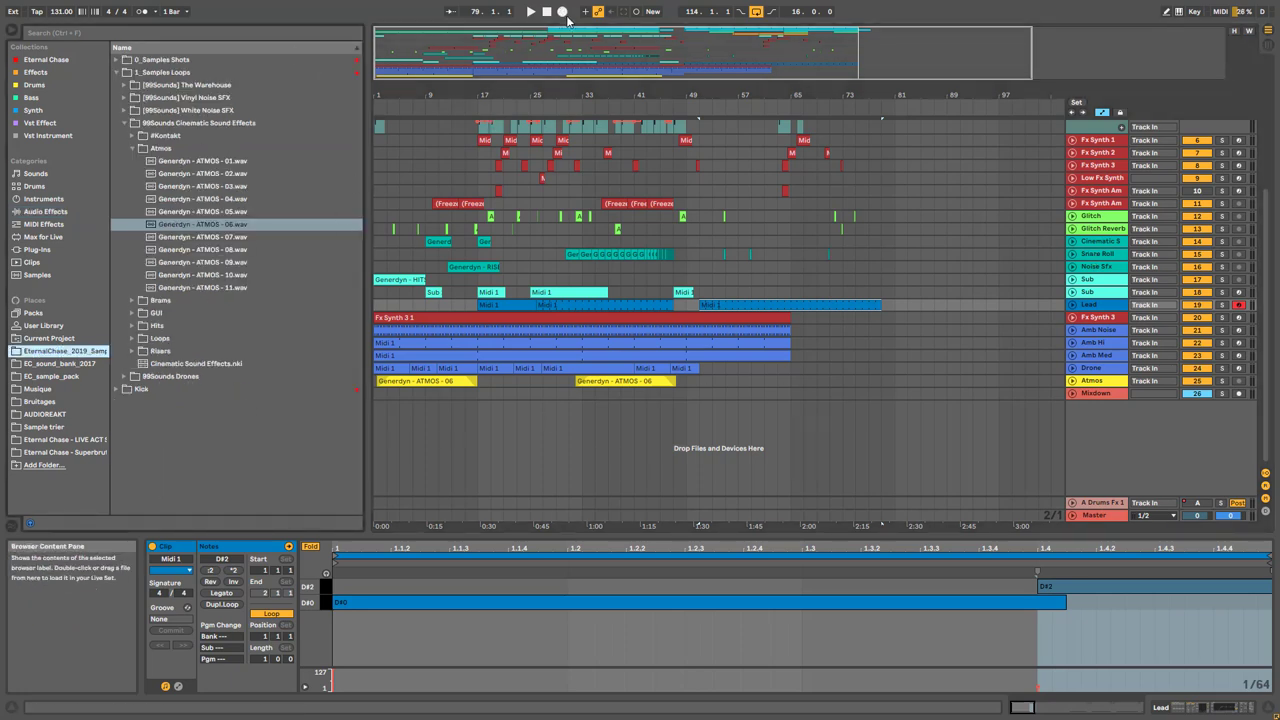
scroll(676, 152, "up", 3)
scroll(676, 152, "up", 3)
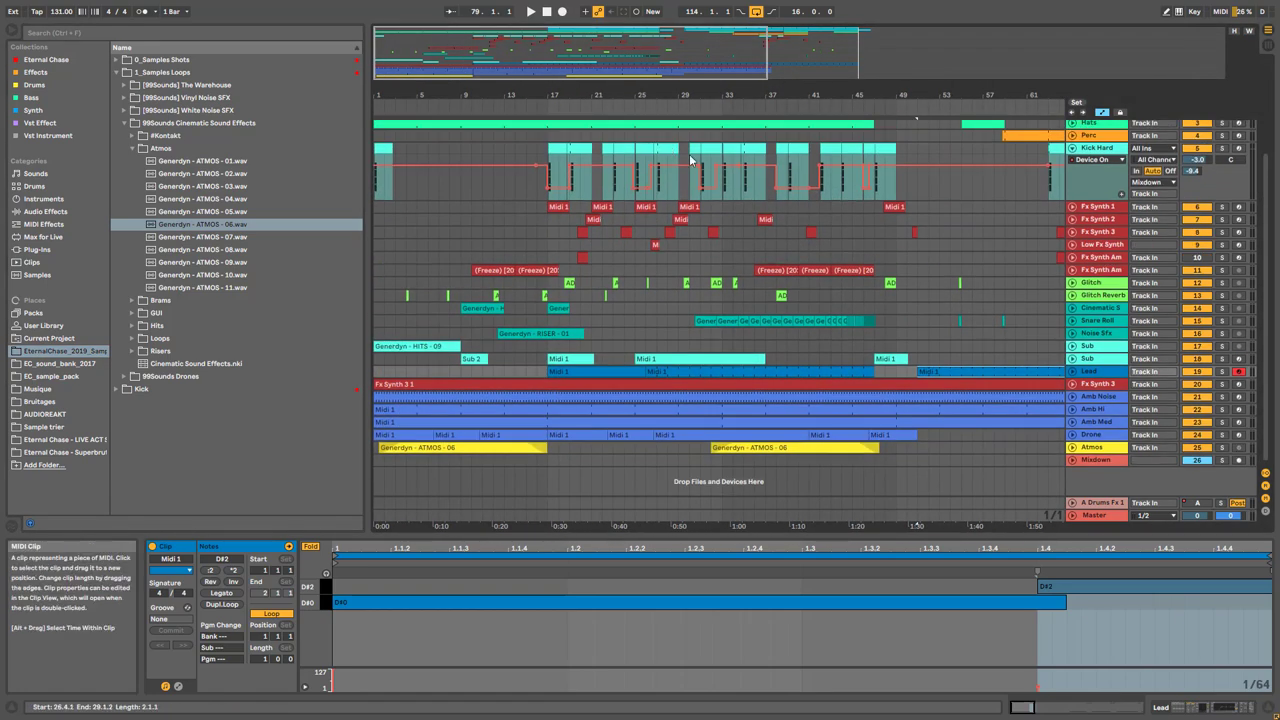
scroll(747, 200, "up", 3)
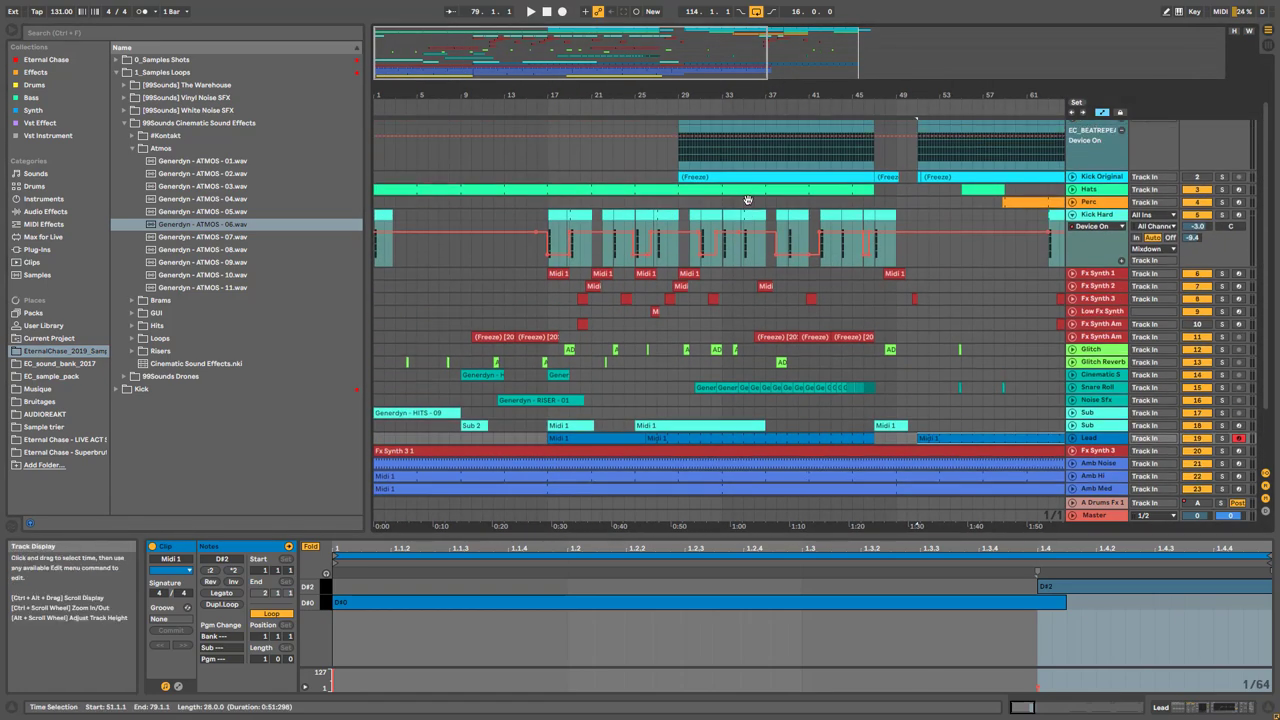
left_click(1110, 222)
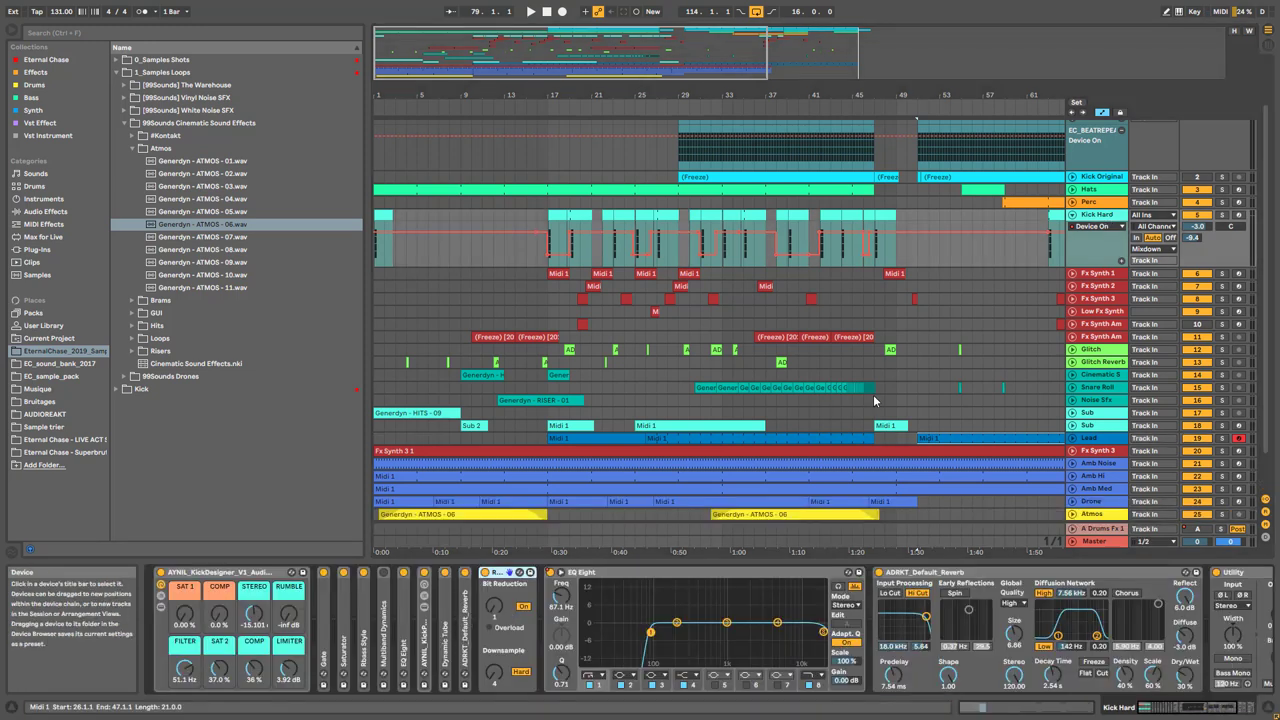
Fold Kick Hard and Kick Original and show the entire arrangement
left_click(1074, 133)
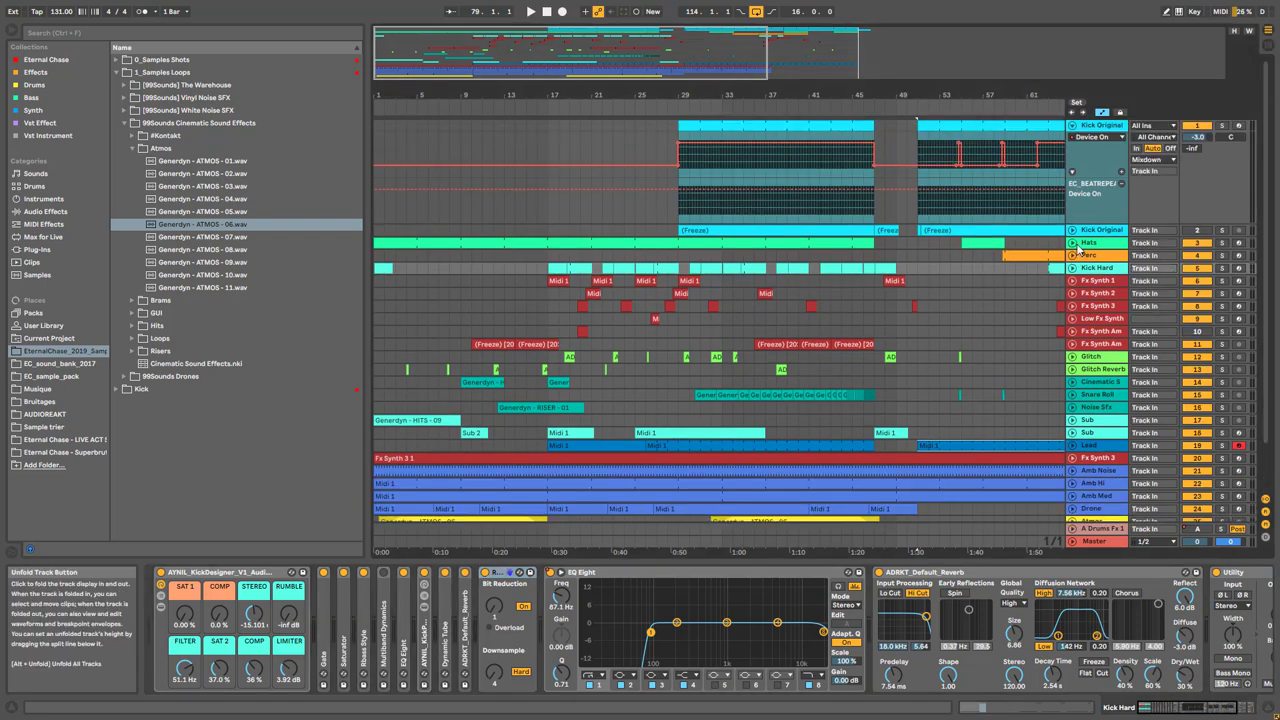
left_click(1074, 133)
double_click(526, 74)
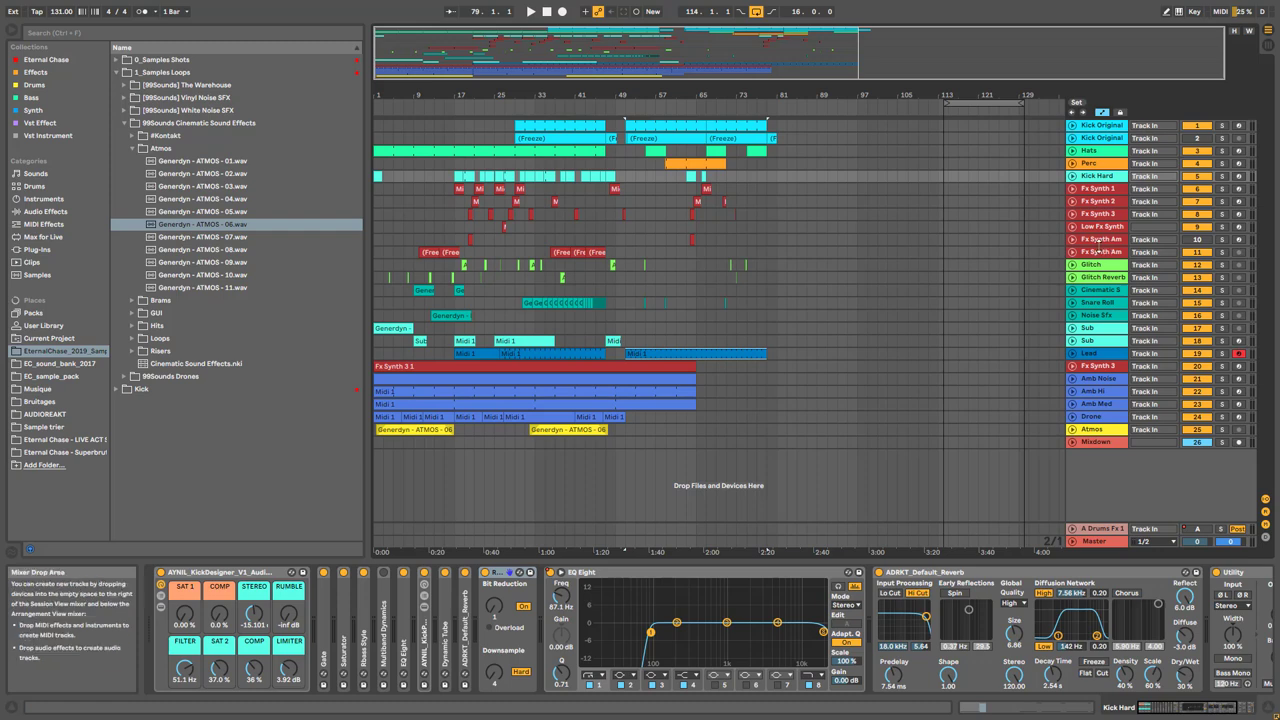
Show the device chains of the upper Sub and Noise Sfx tracks and play the mix from bar 52
left_click(1089, 329)
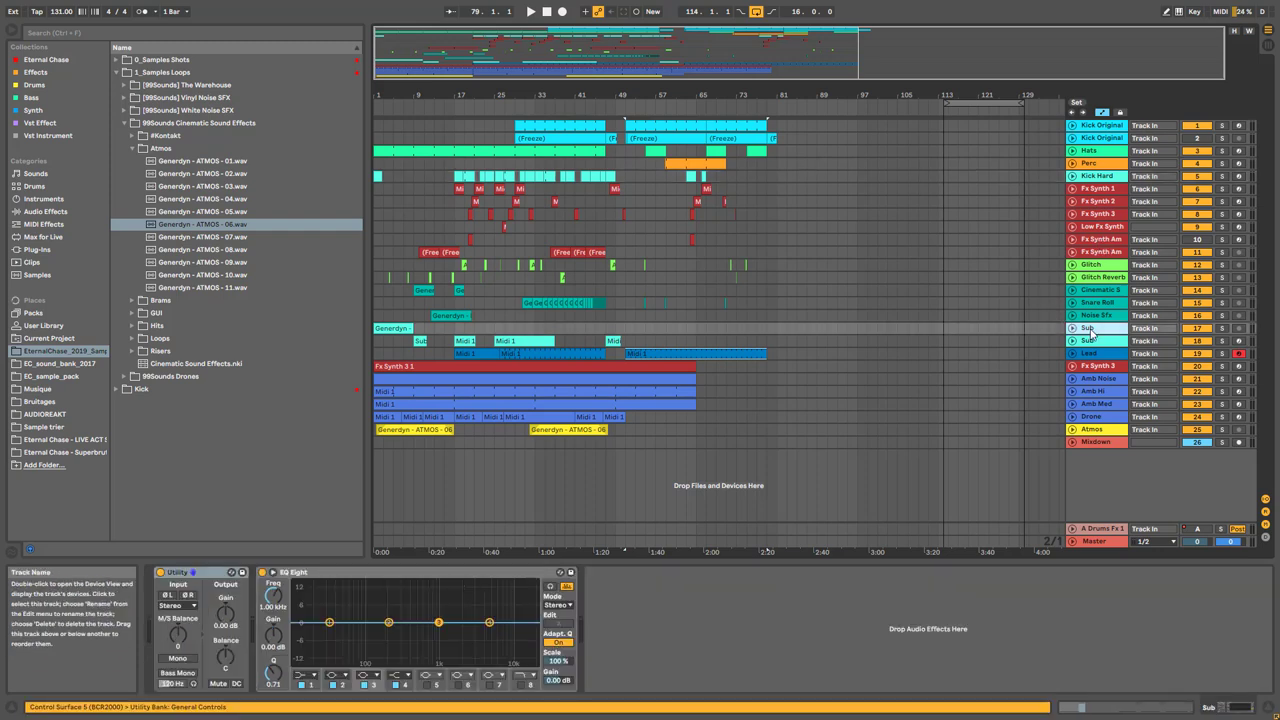
left_click(1095, 316)
scroll(756, 310, "up", 3)
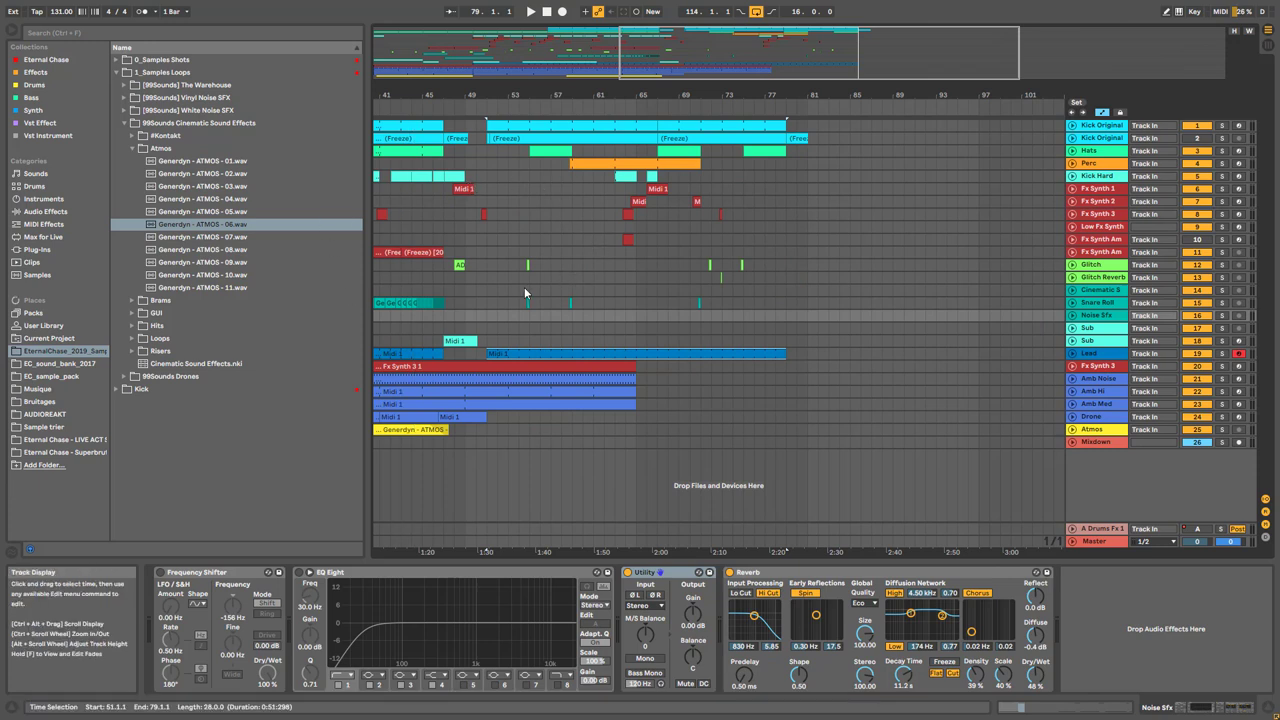
left_click(502, 316)
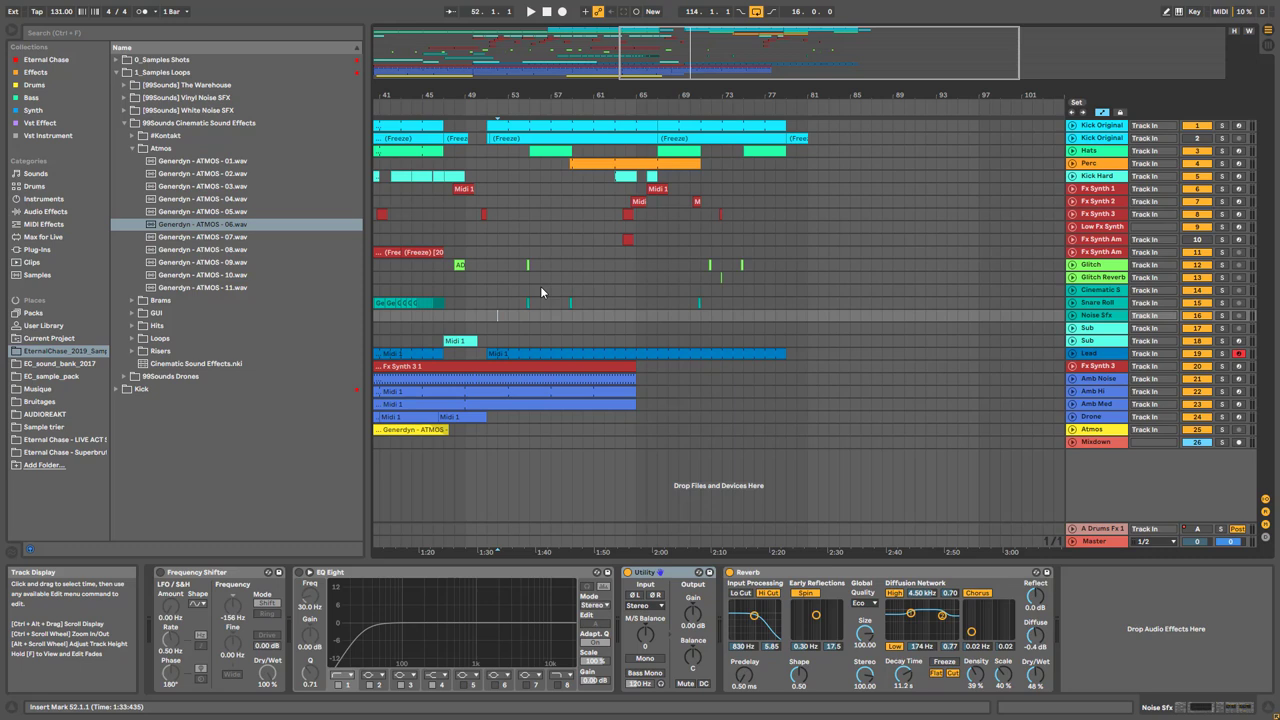
key("space")
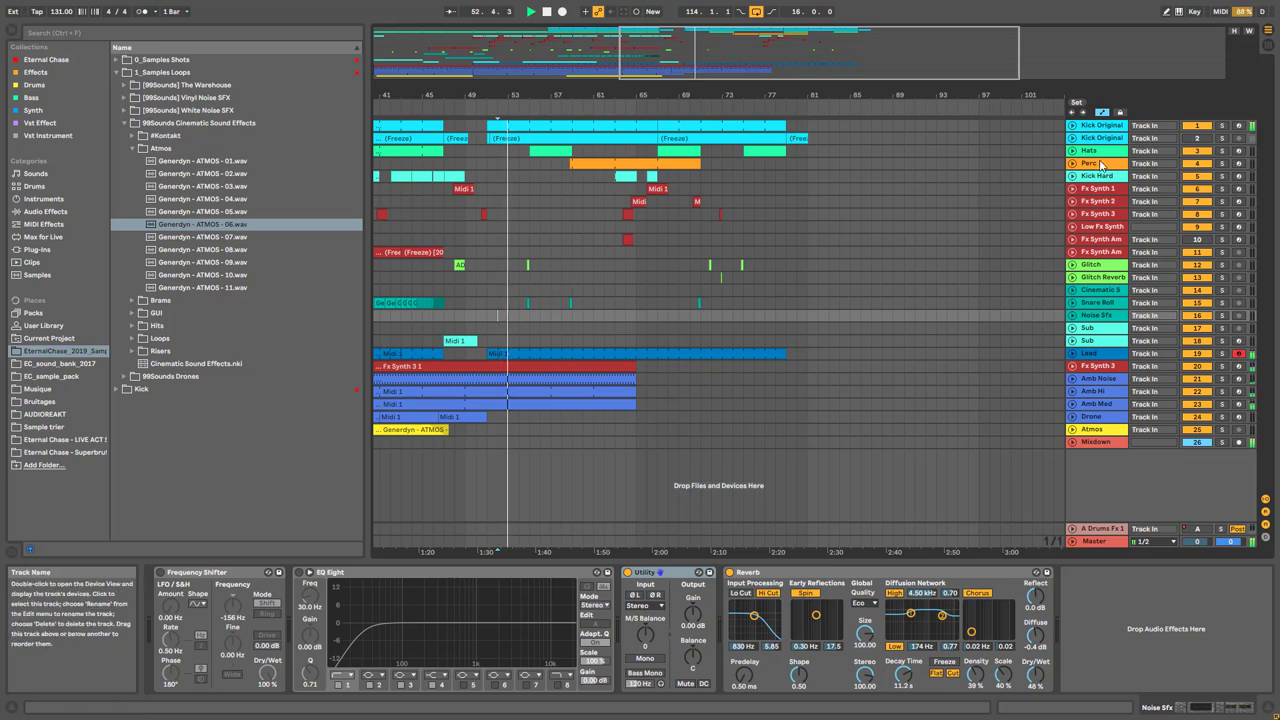
Play the mix from bar 29 and show the device chains of Fx Synth 2 and the upper Fx Synth Amb track
mouse_move(590, 45)
left_mouse_down()
mouse_move(586, 62)
mouse_move(586, 30)
left_mouse_up()
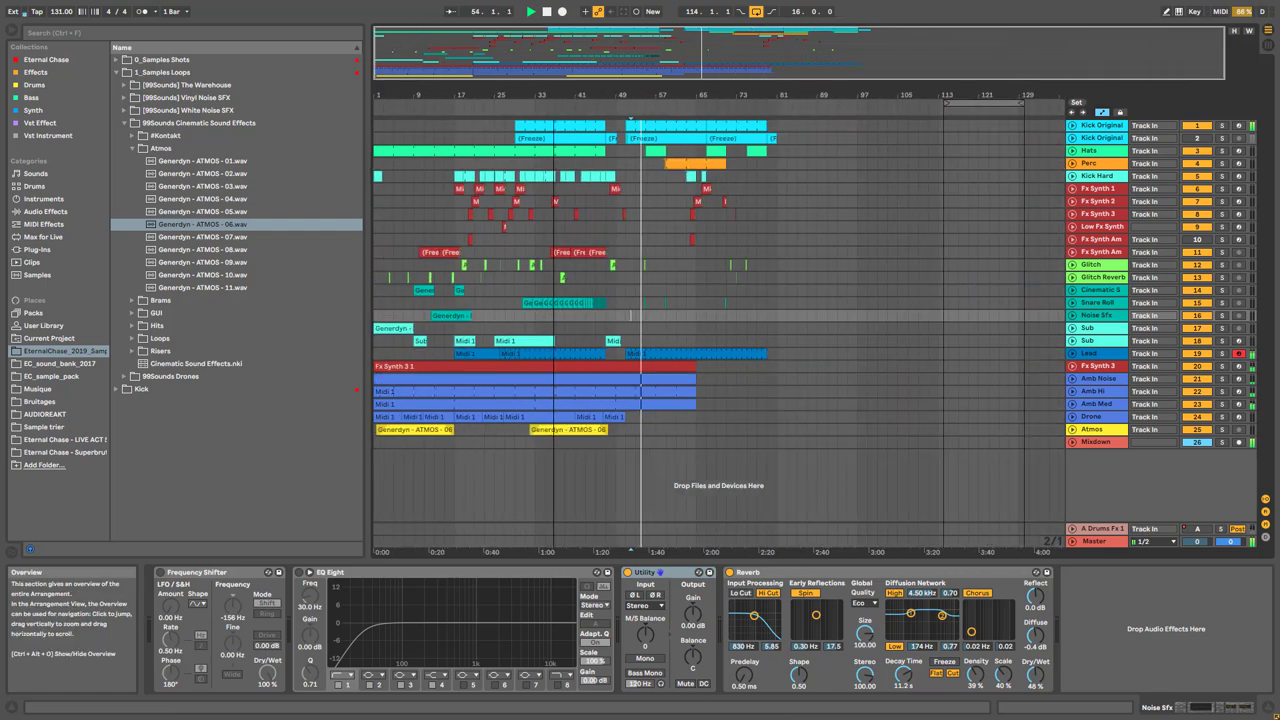
left_click(513, 329)
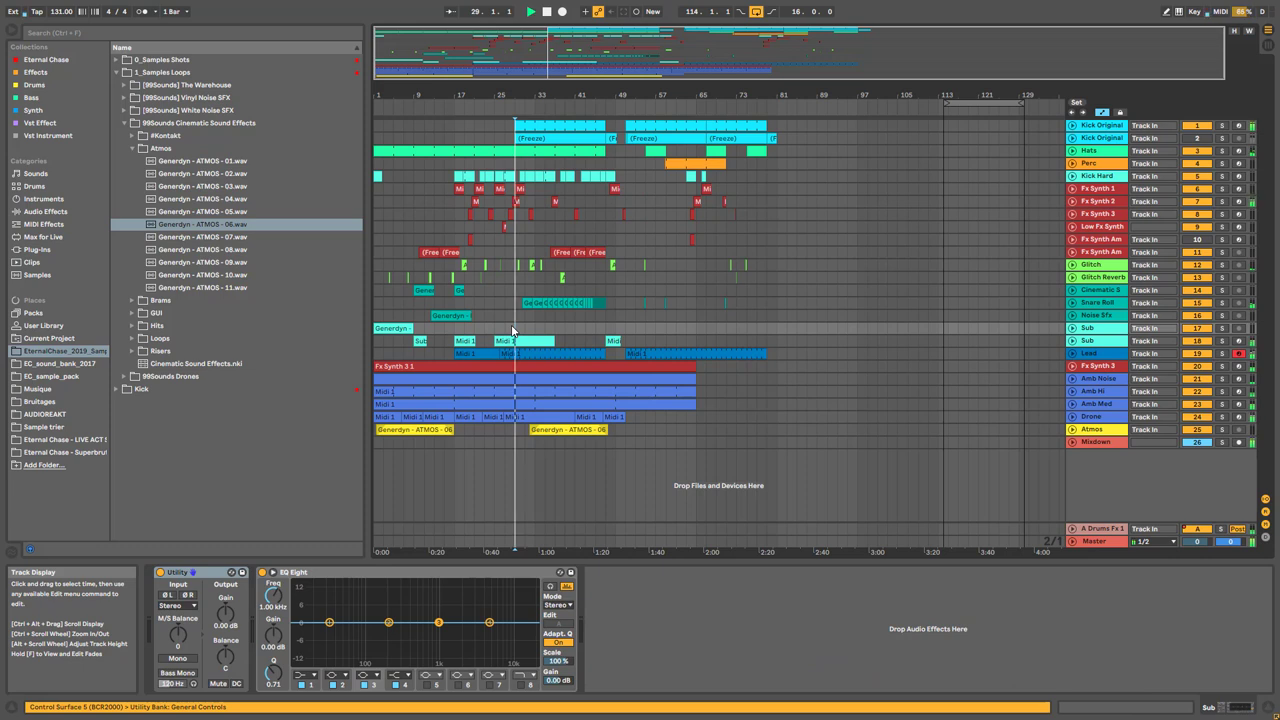
left_click(1096, 203)
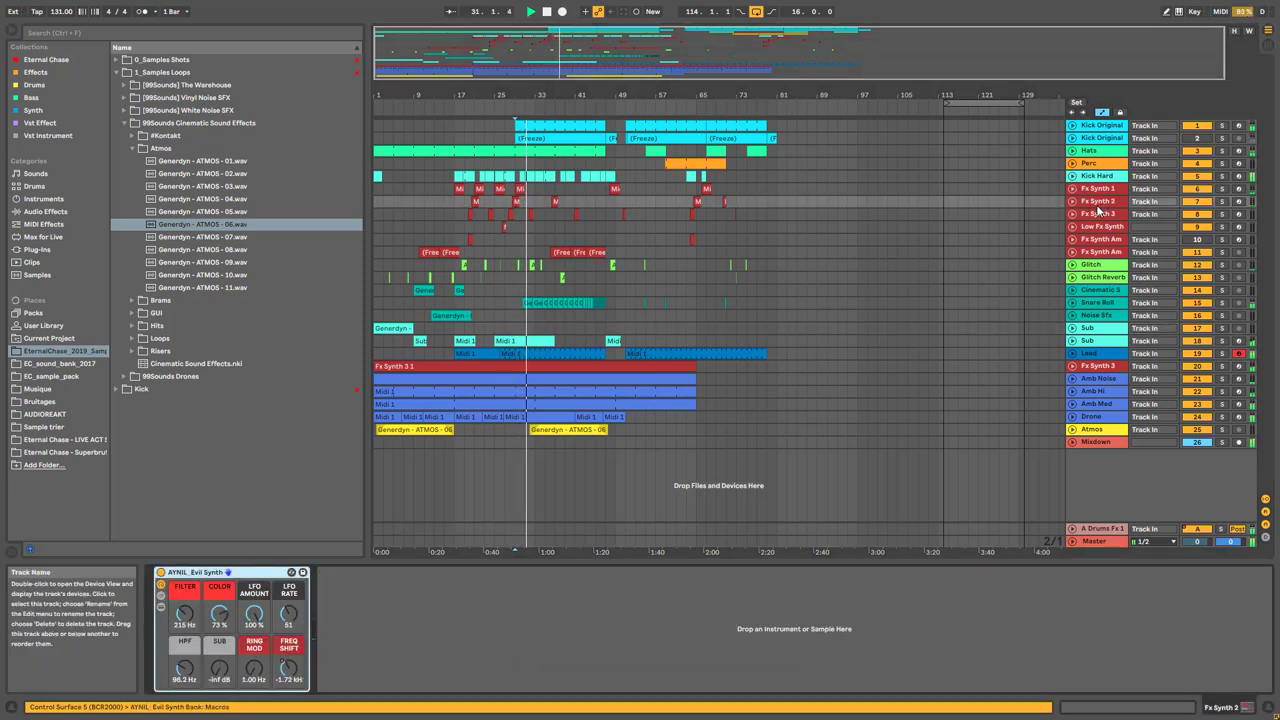
key("space")
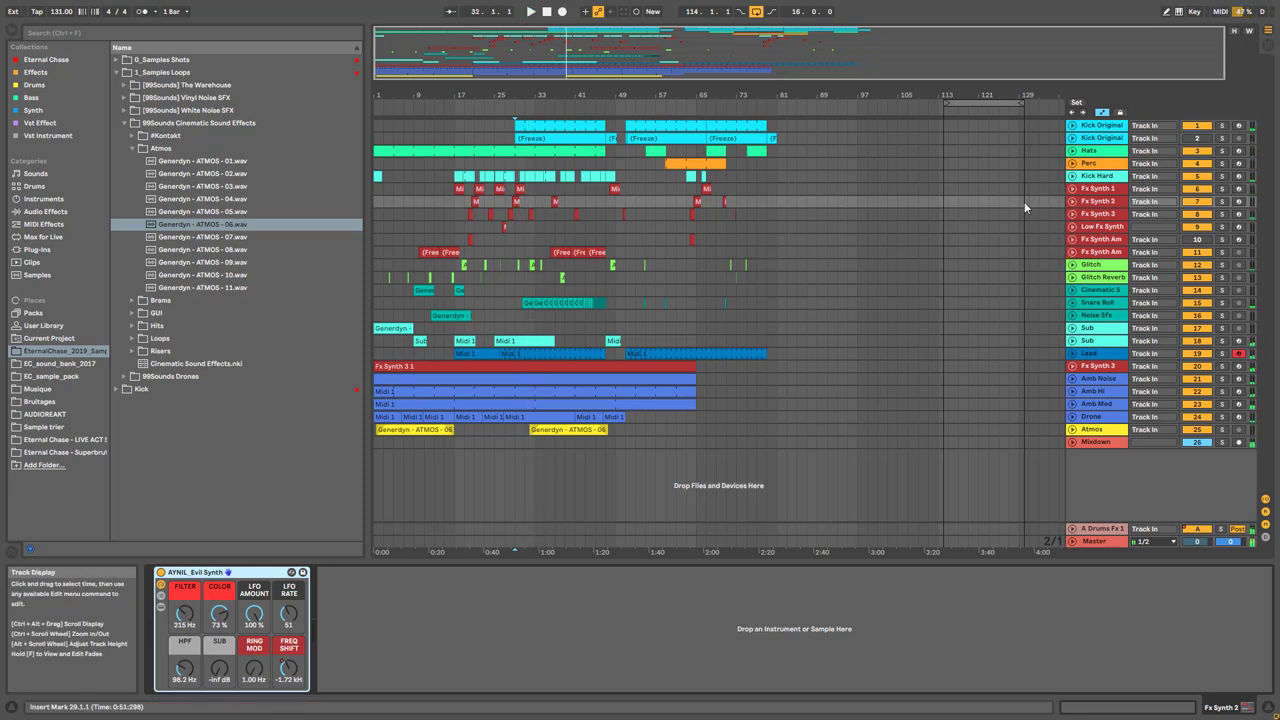
left_click(1097, 240)
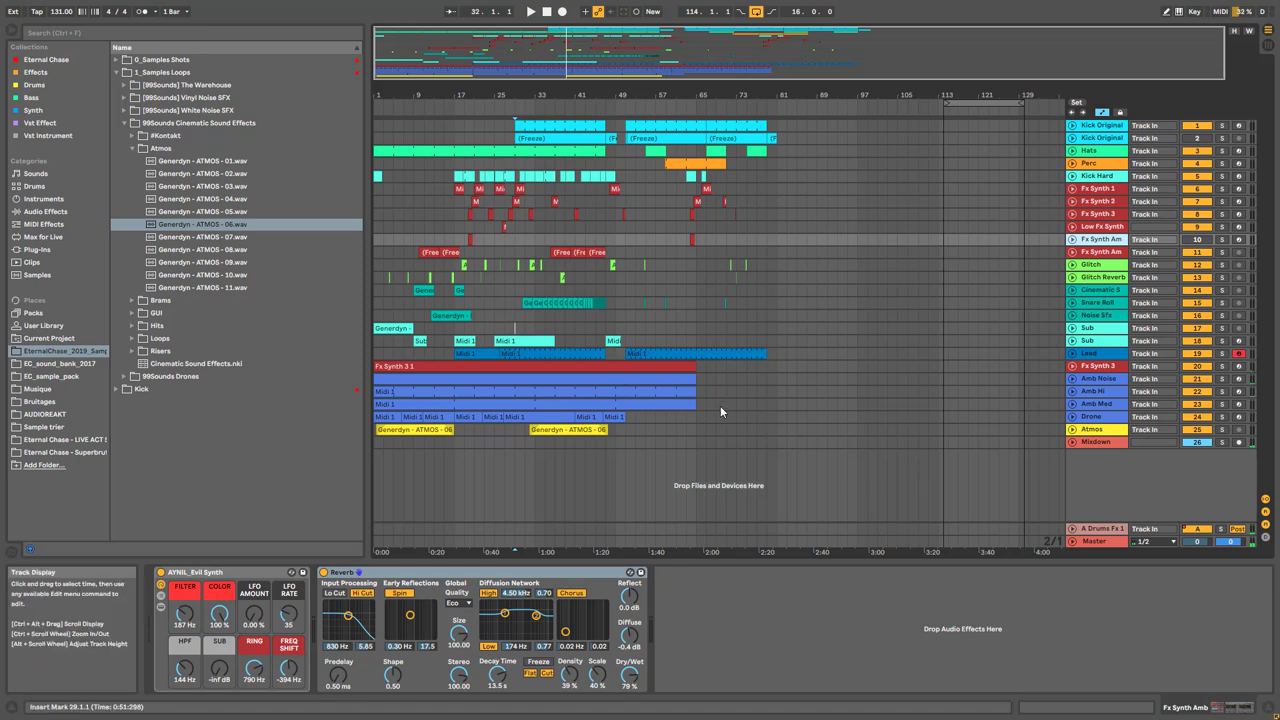
Play the mix from bar 63 to hear how the Fx Synth 3 and Amb layers end
left_click_drag(720, 411, 684, 382)
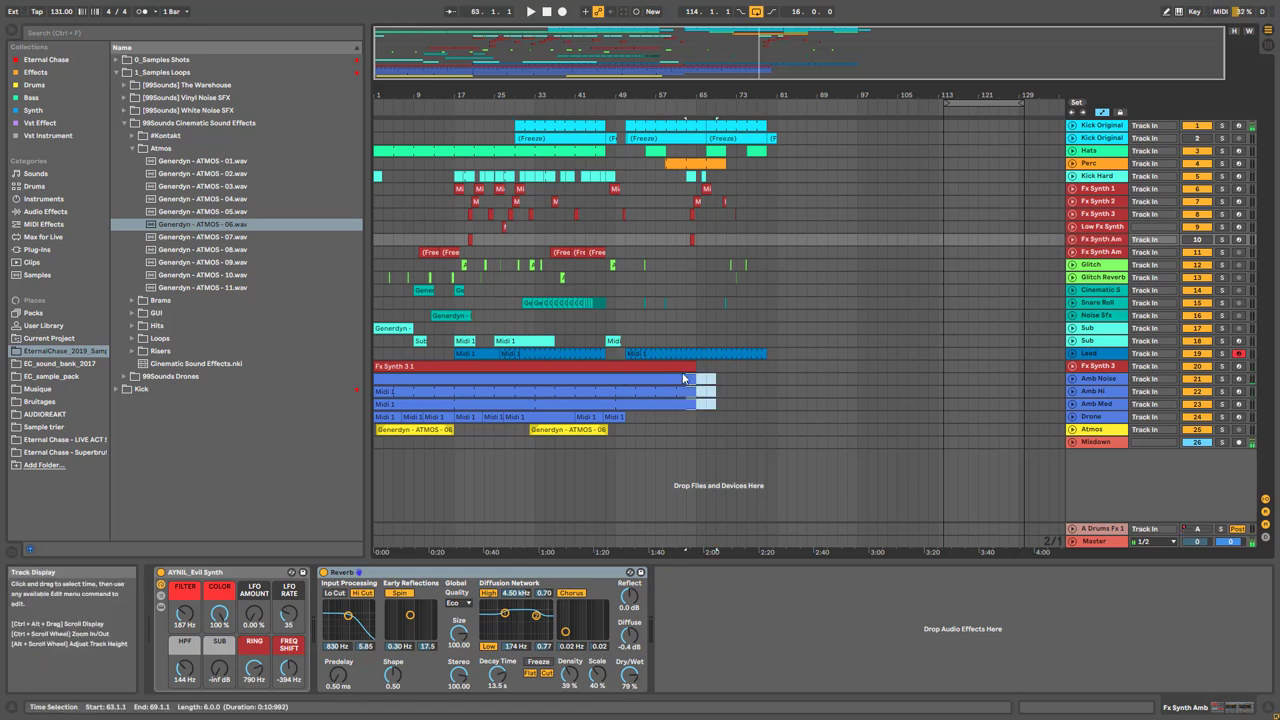
left_click(690, 426)
key("space")
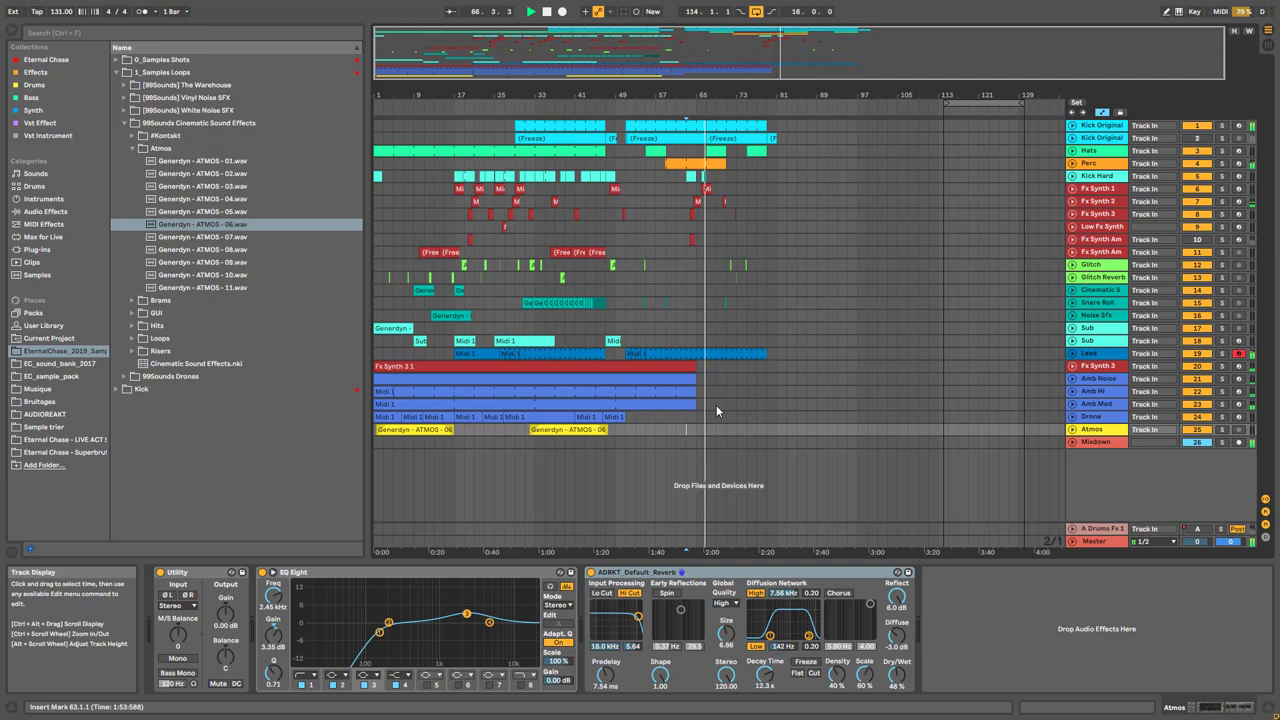
Extend the ends of the lower Fx Synth 3, Amb Noise, Amb Hi and Amb Med clips to bar 67
left_click_drag(707, 55, 810, 72)
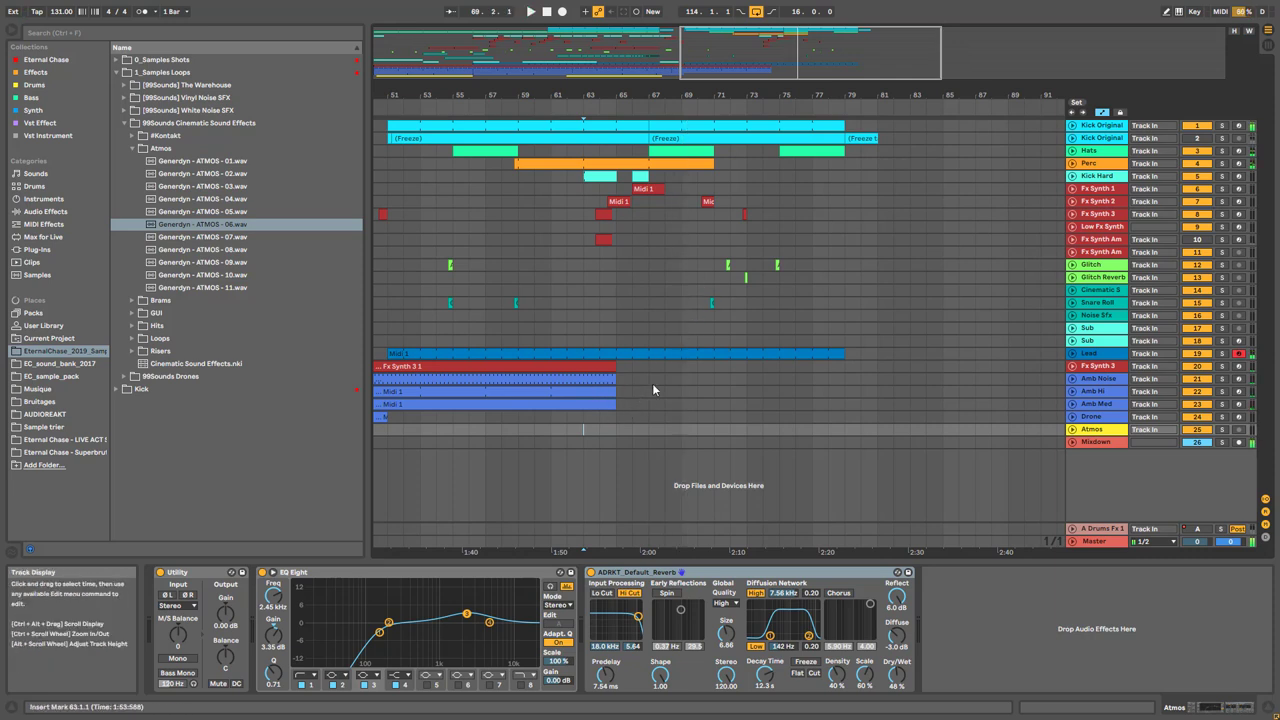
left_click(595, 371)
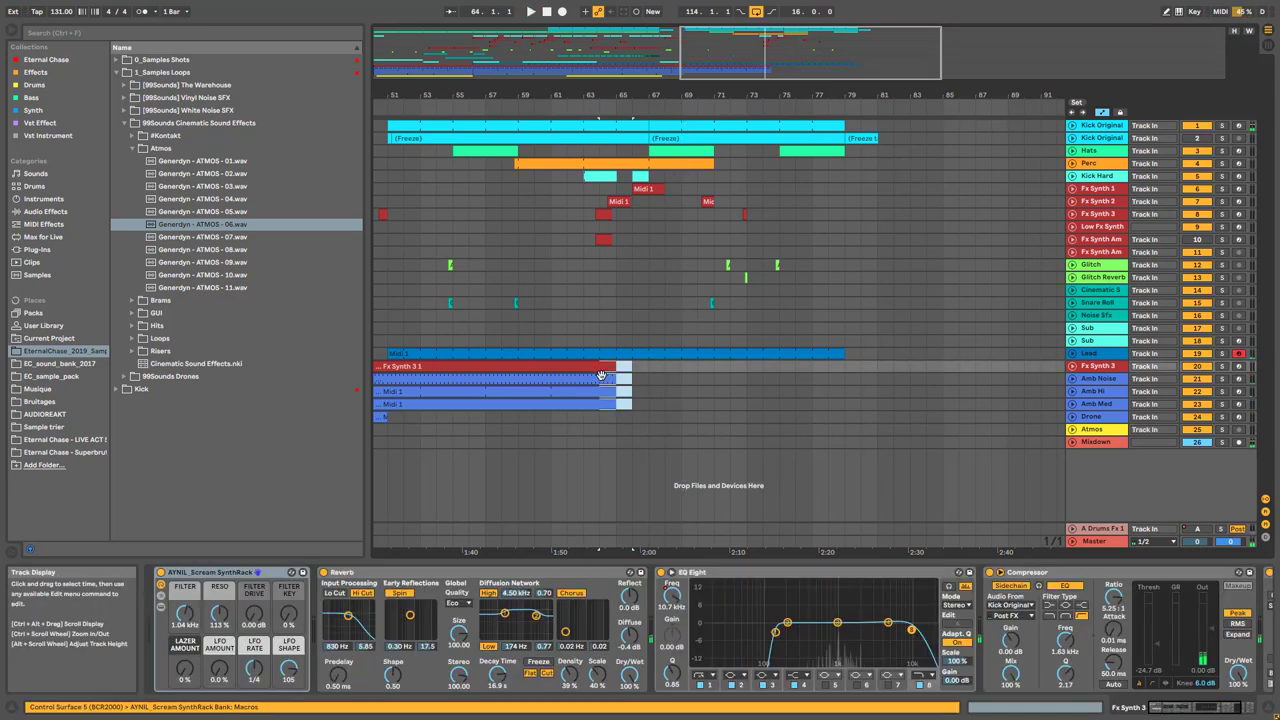
left_click_drag(613, 370, 648, 370)
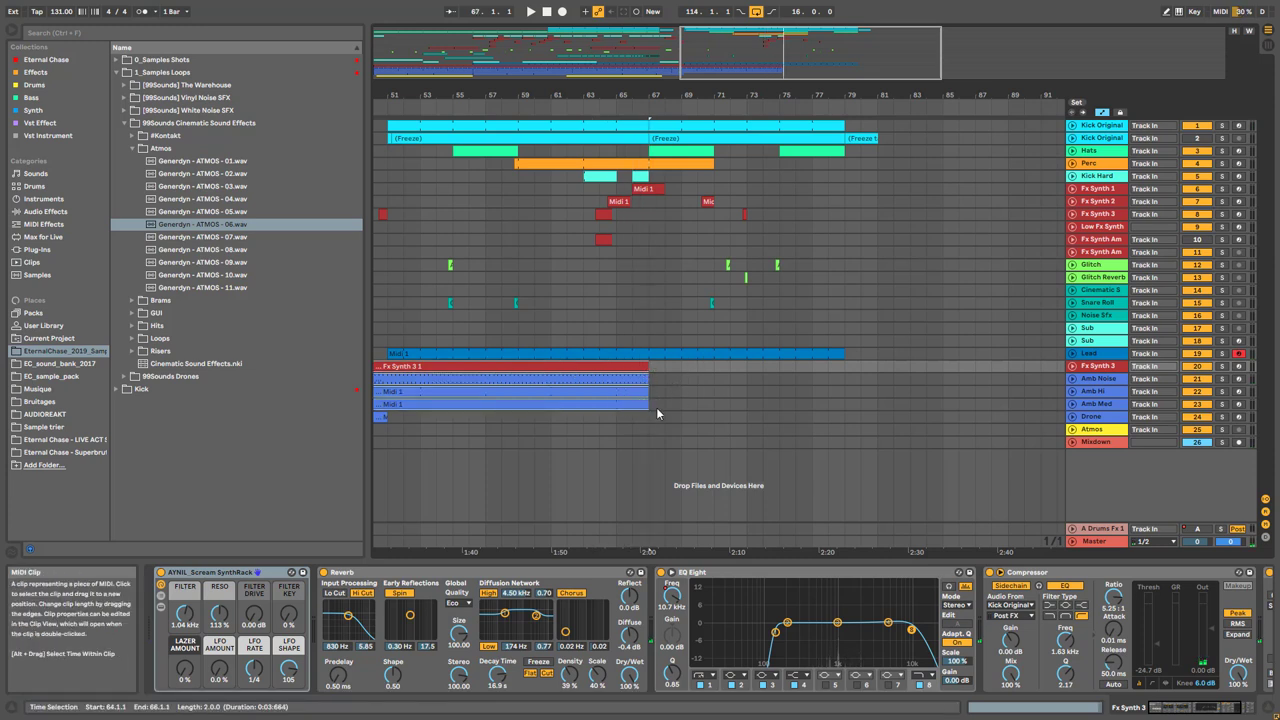
Play the mix from bar 65 to check the extended ambient layers against the kick change at bar 67
left_click(617, 425)
key("space")
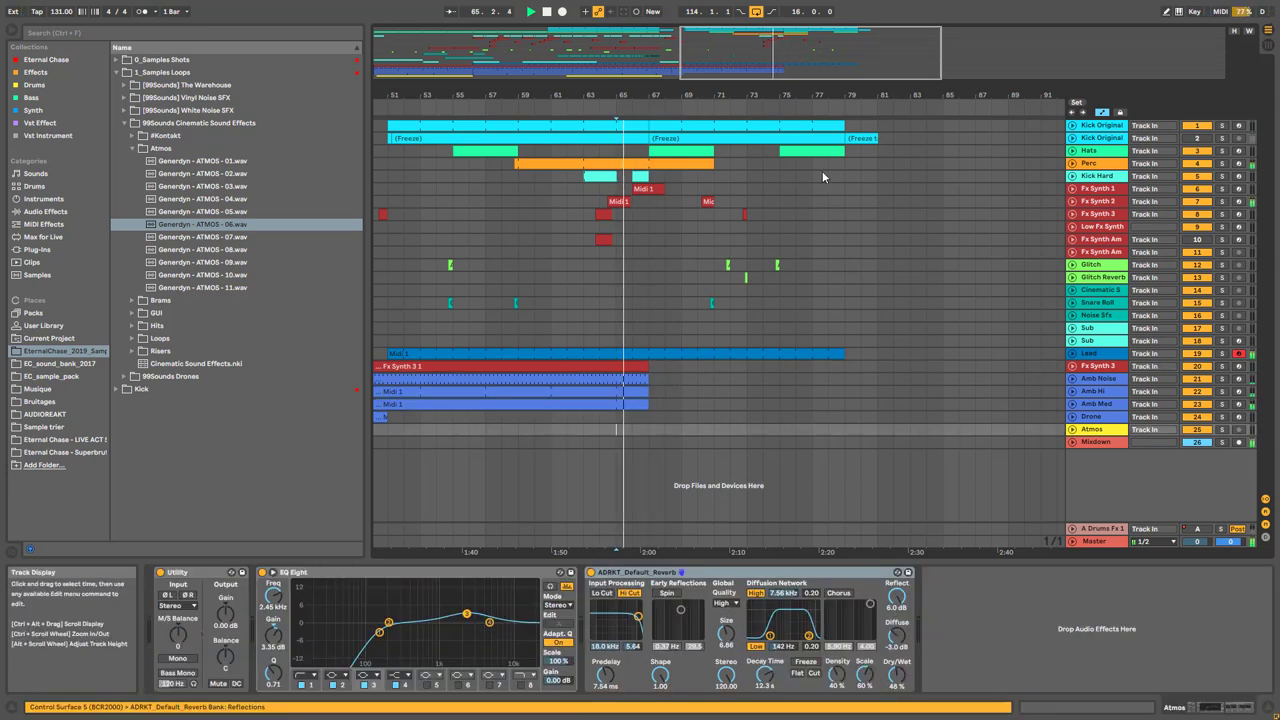
left_click_drag(806, 45, 806, 64)
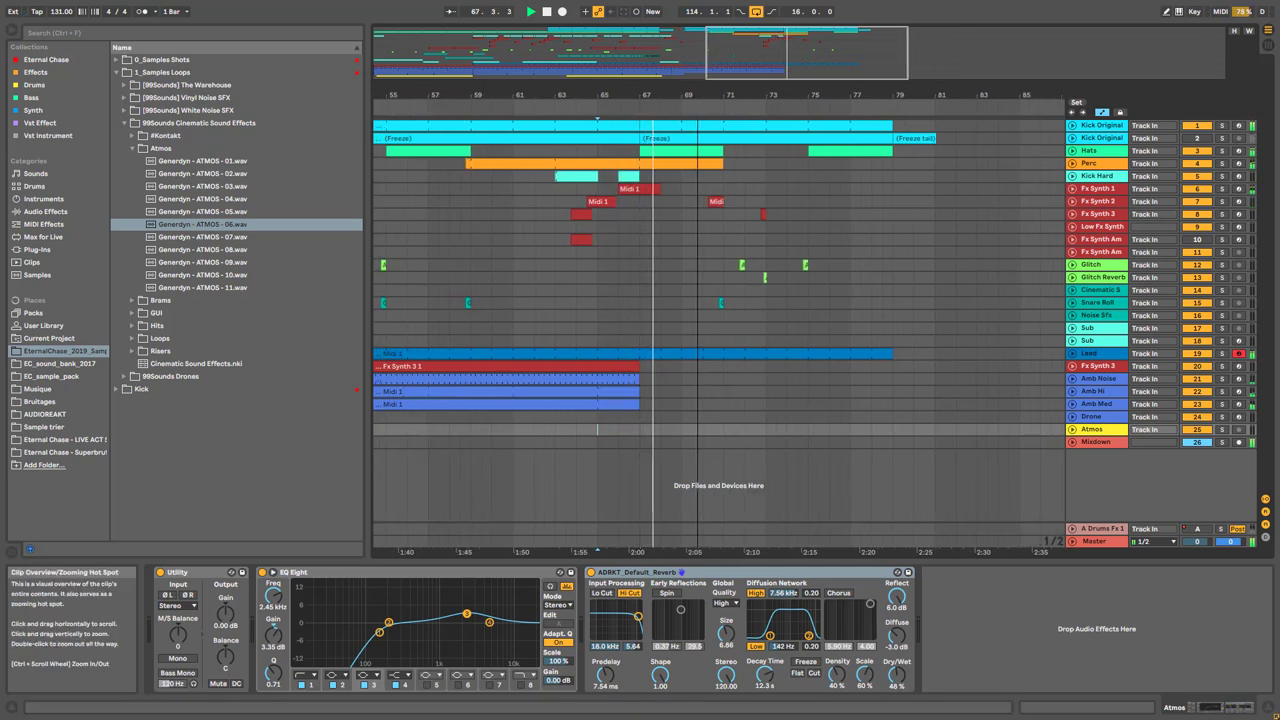
left_click_drag(806, 64, 780, 38)
key("space")
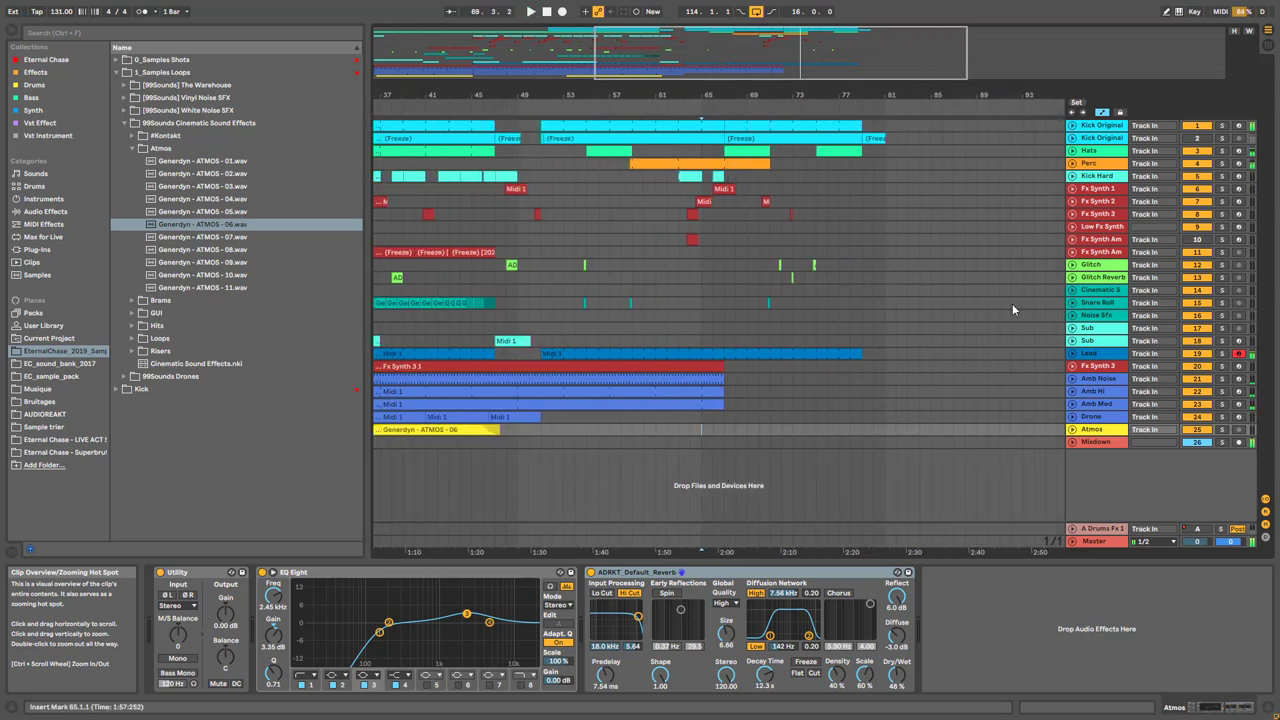
Show the master track's device chain and expand the devices inside the ADRKT_IndustrialTechno2 mastering rack
left_click(1088, 543)
left_click(160, 610)
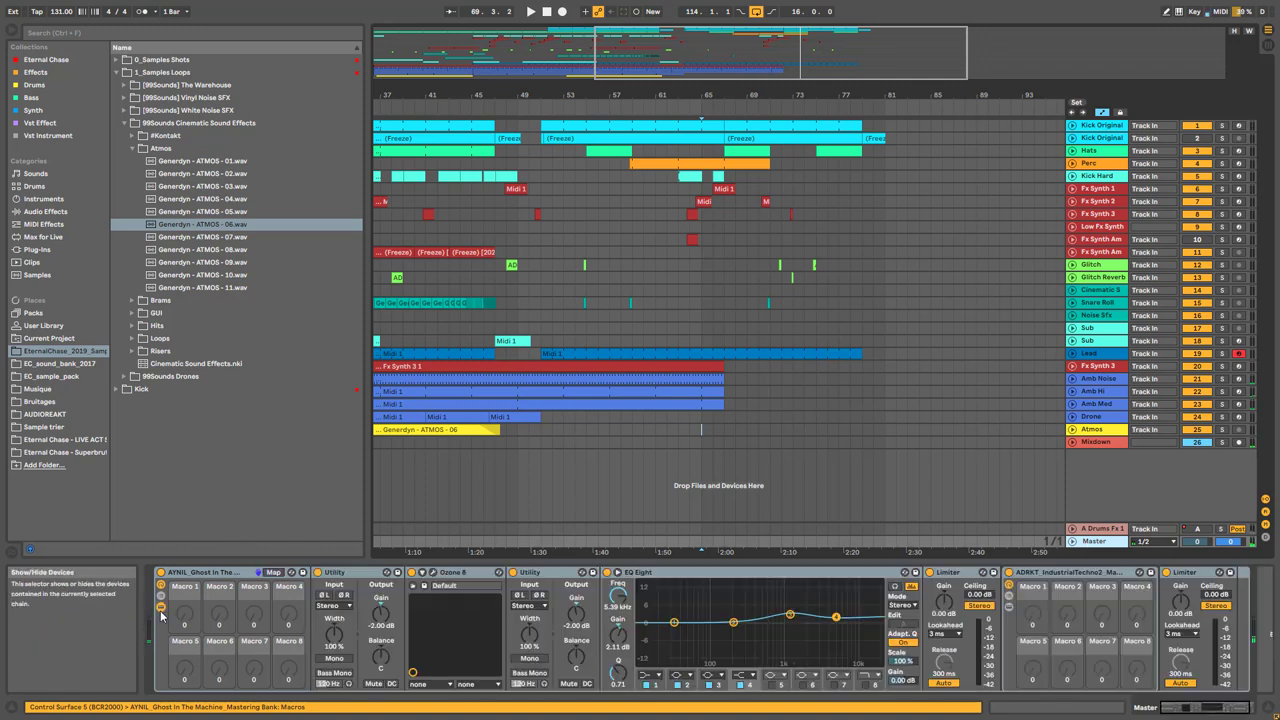
left_click(1030, 578)
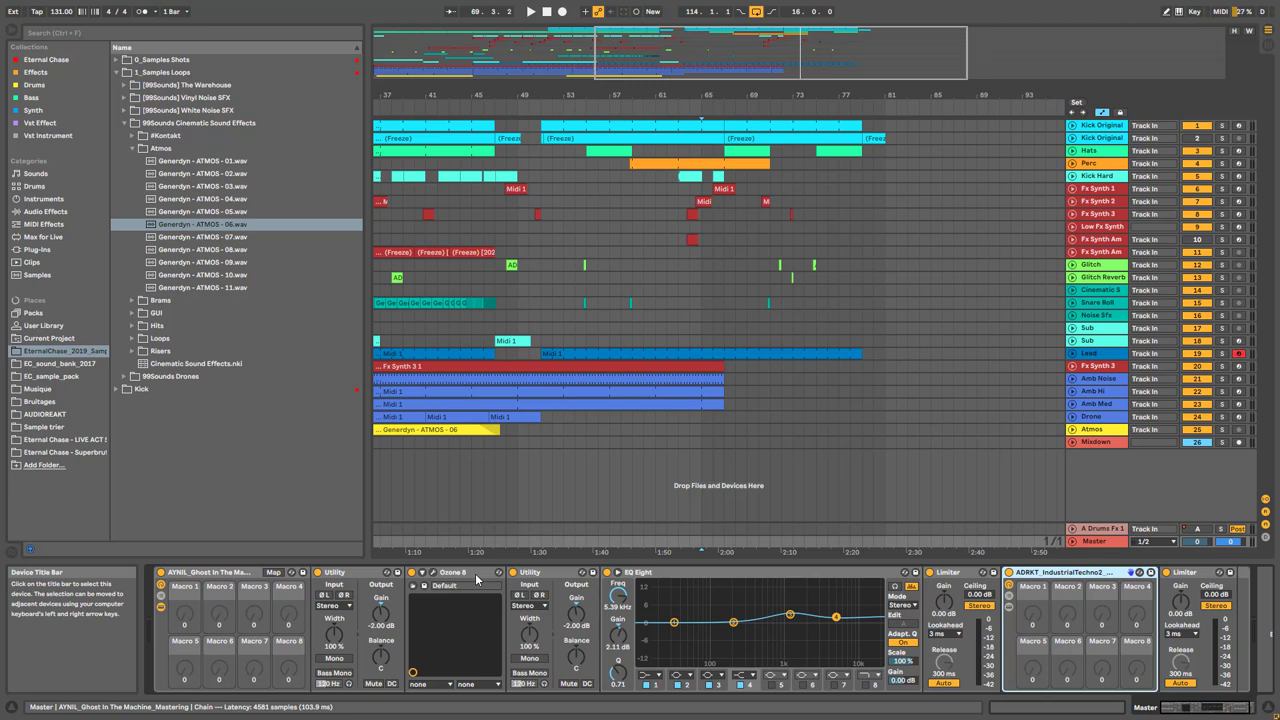
left_click(1007, 607)
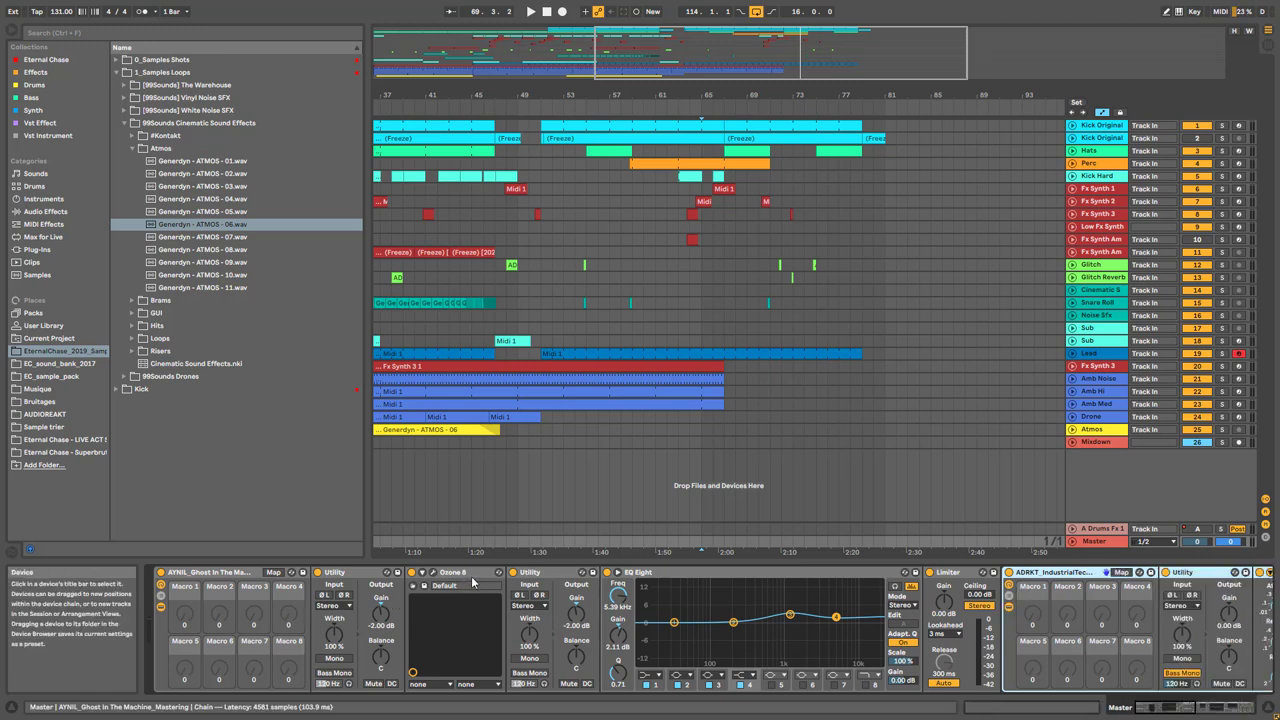
Look through the master's mastering racks, from the Ghost In The Machine devices to the ADRKT_IndustrialTechno2 limiters
left_click_drag(1160, 708, 1200, 709)
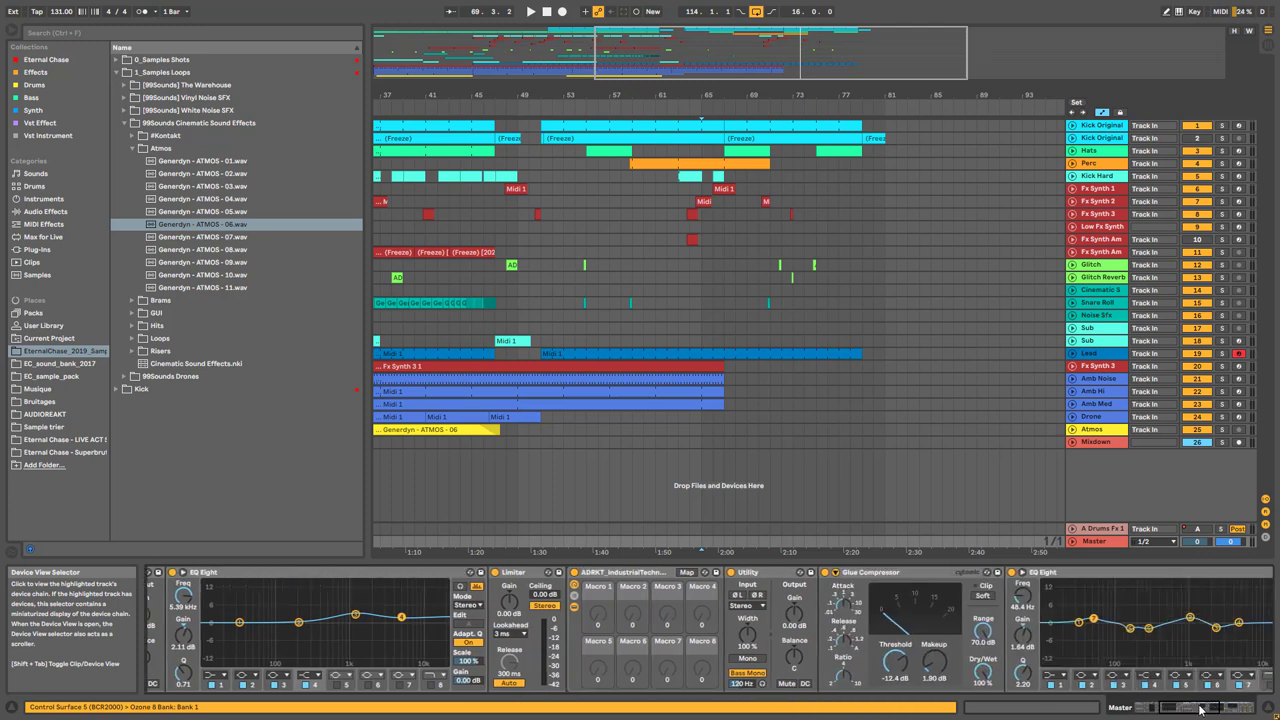
left_click(637, 597)
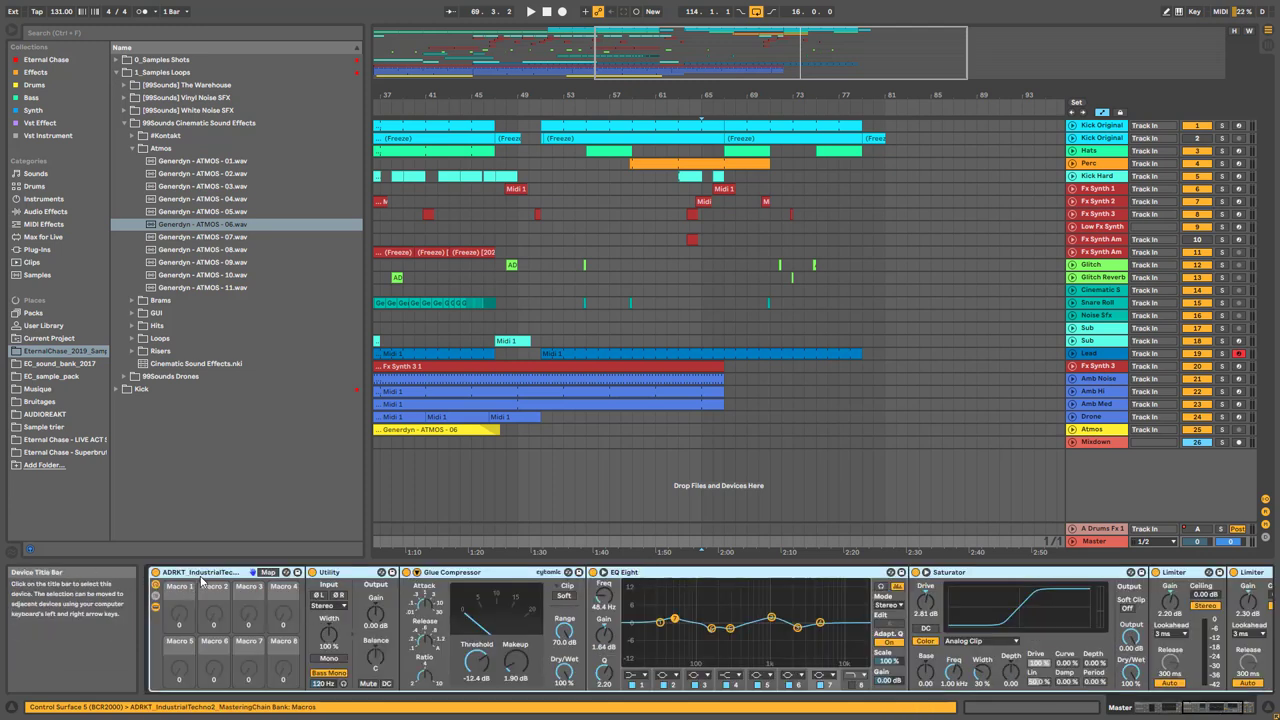
left_click(1191, 708)
left_click_drag(1191, 708, 1178, 708)
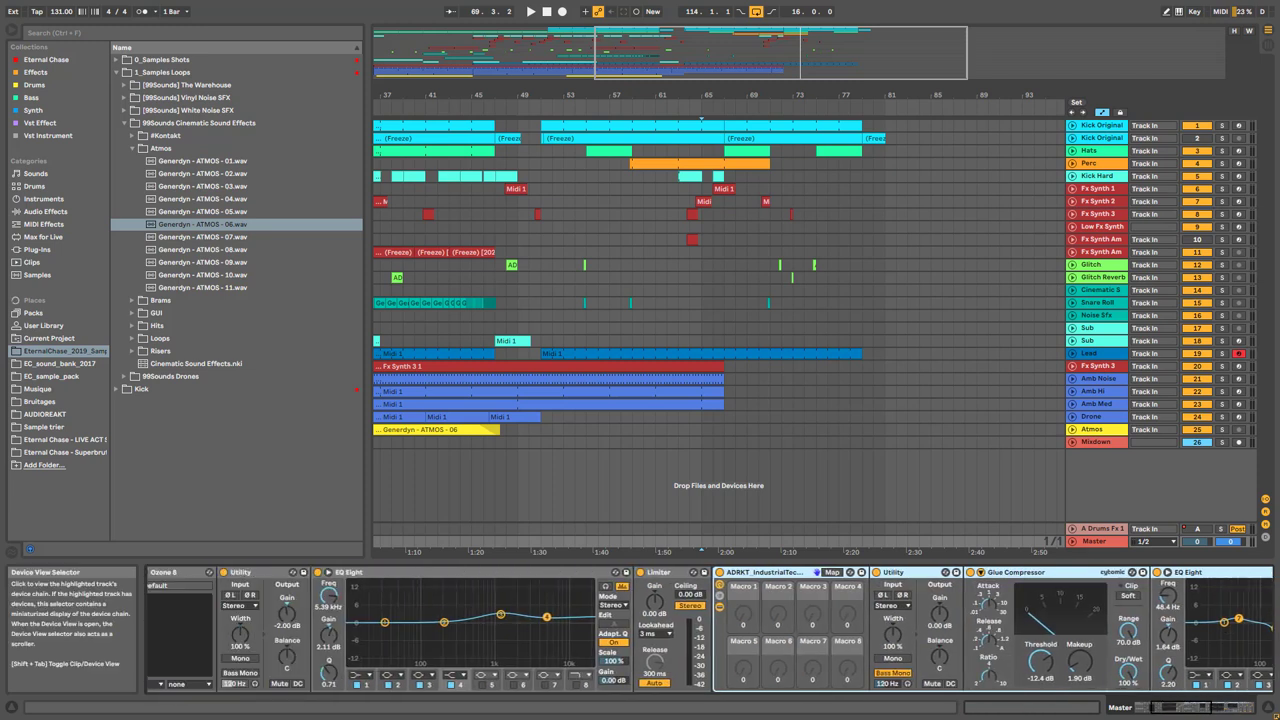
left_click(1140, 708)
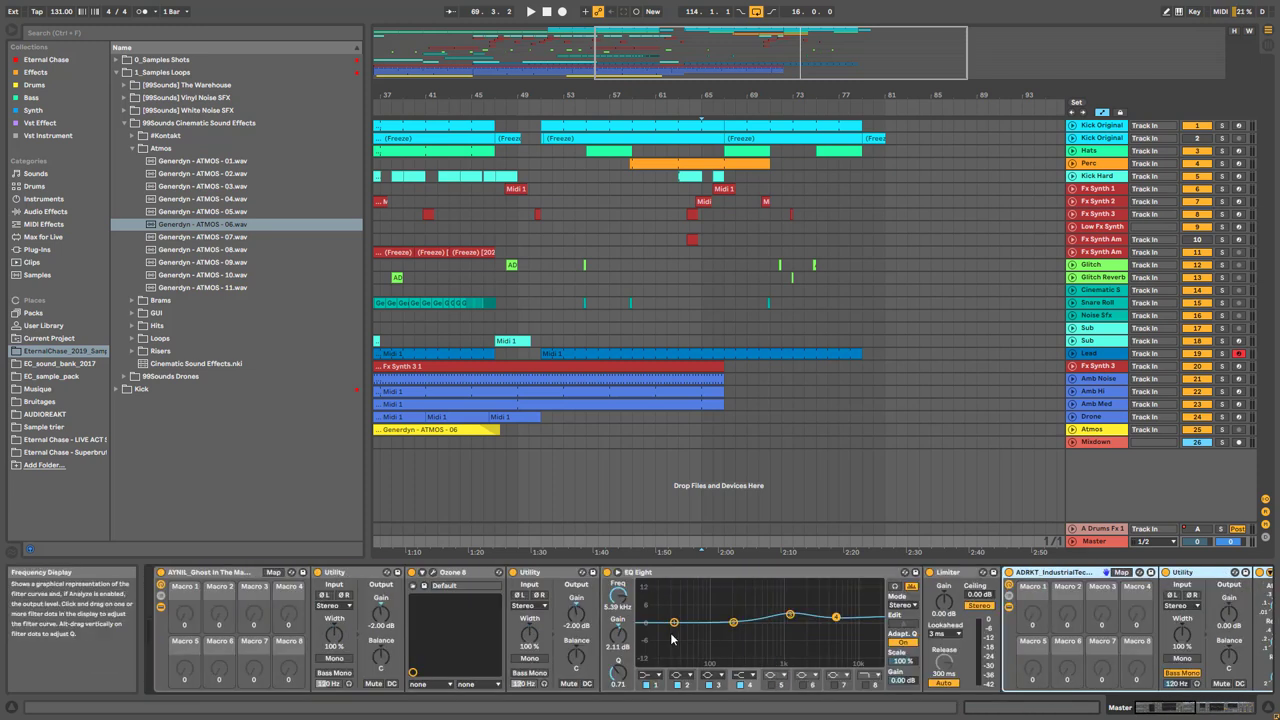
Bypass Ozone 8 on the master and play the mix briefly from bar 65
left_click(411, 578)
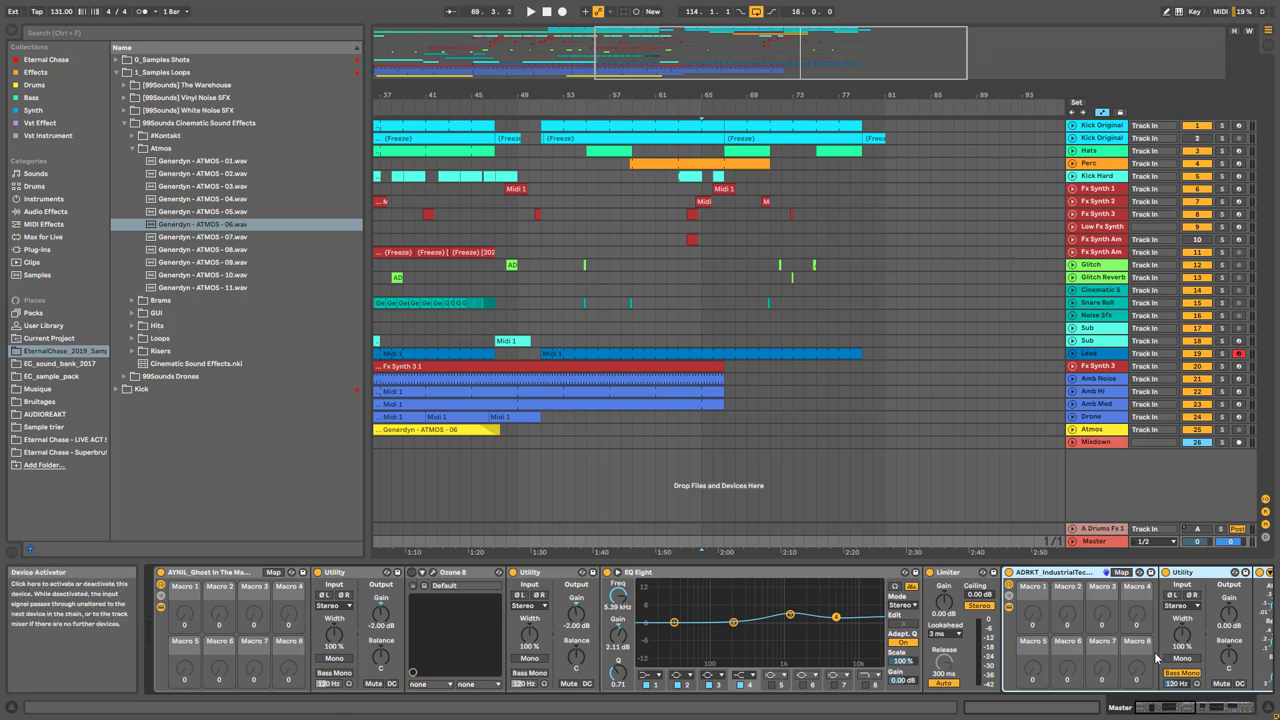
left_click(1180, 708)
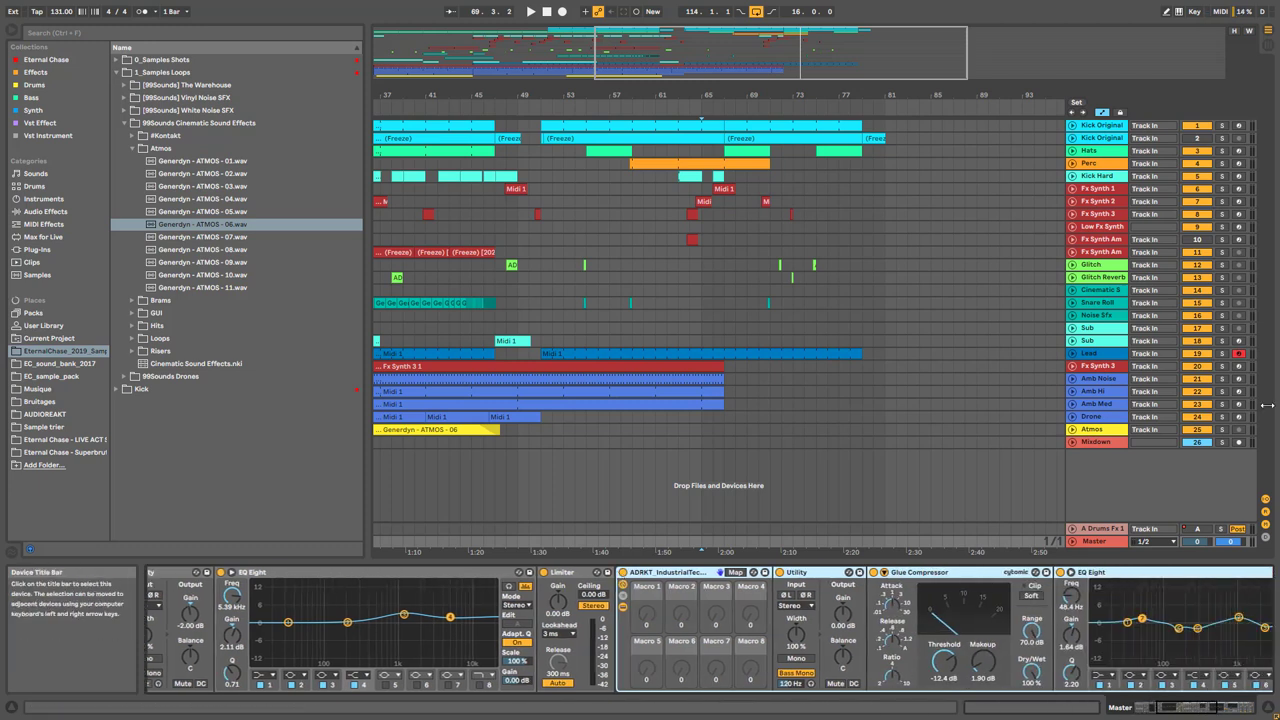
key("space")
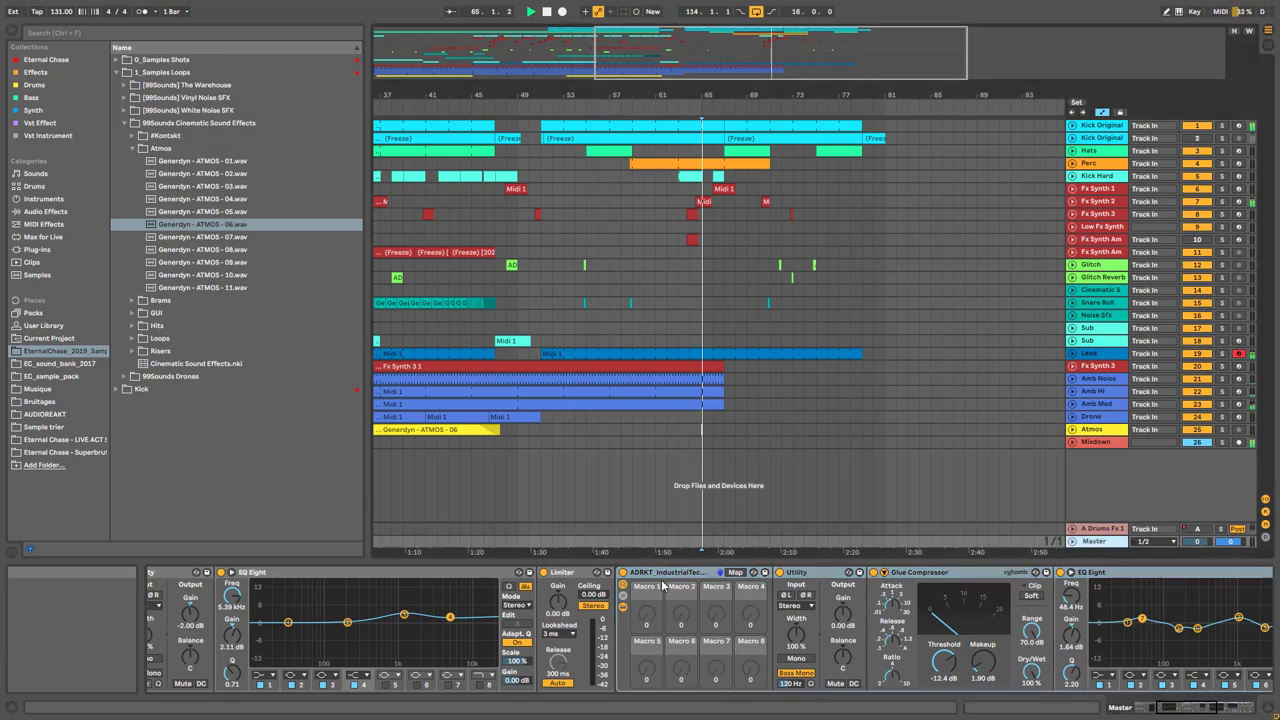
key("space")
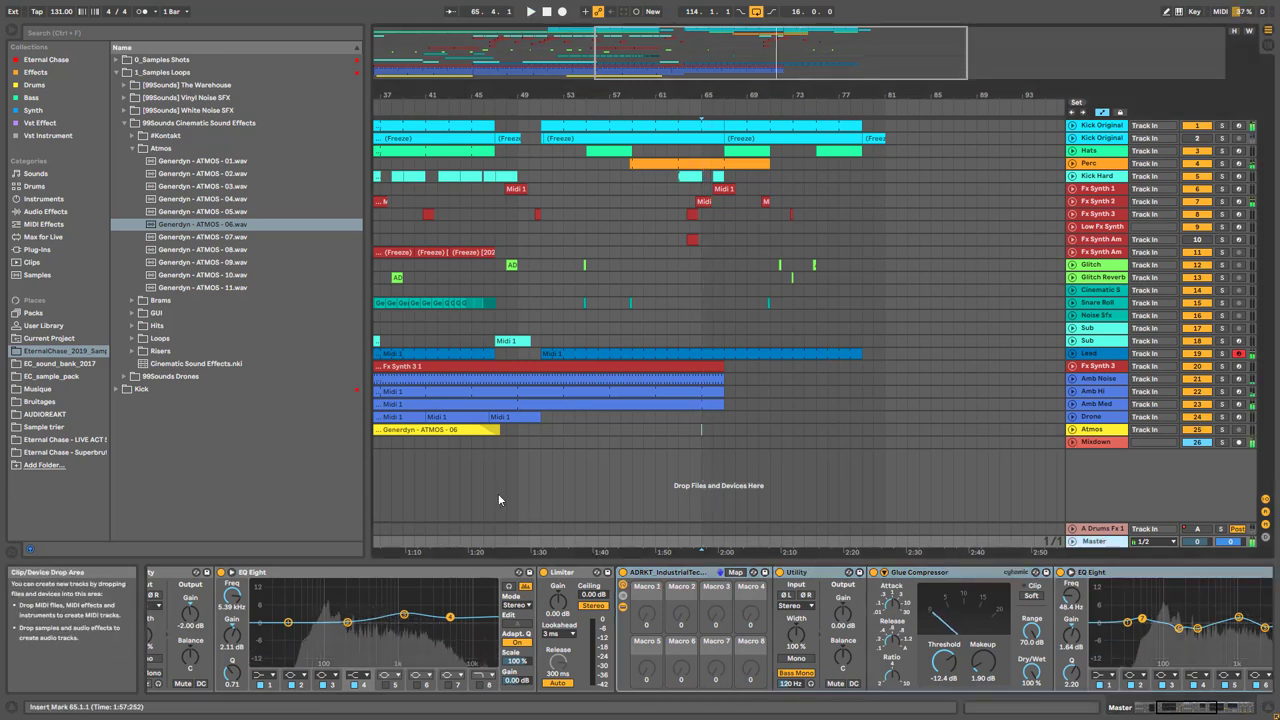
Play the mix from bar 45 and from position 34.3.1 to find a passage for comparing the mastering
left_click(498, 493)
left_click(475, 460)
key("space")
left_click_drag(612, 40, 612, 68)
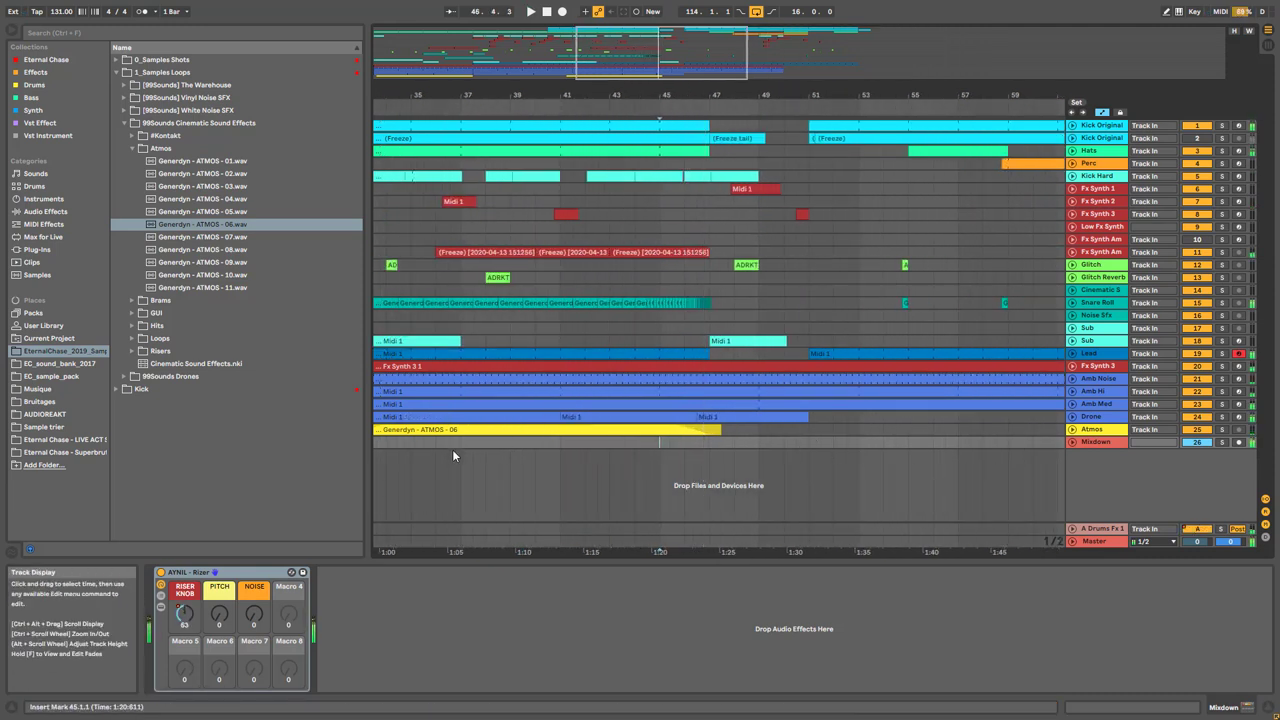
left_click(404, 448)
key("space")
left_click_drag(605, 50, 591, 255)
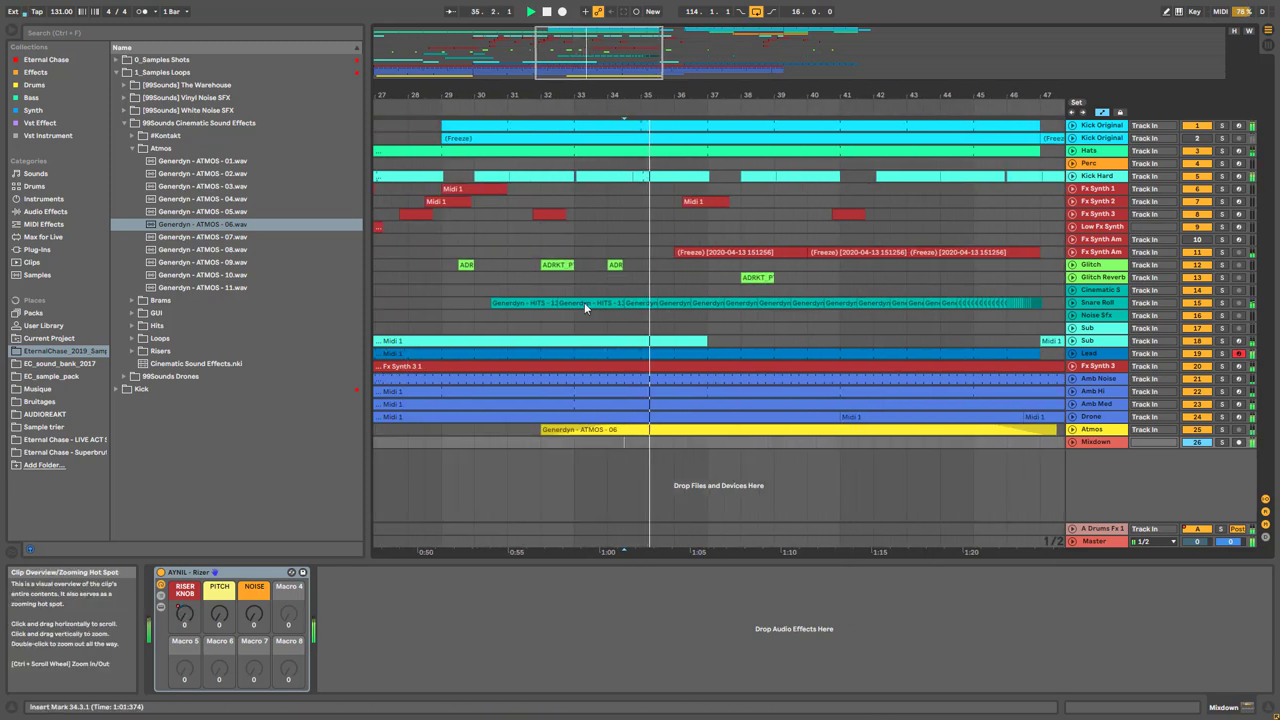
Play the mix from bar 29 and compare the master with Ozone 8 switched on and off
key("space")
left_click(441, 440)
key("space")
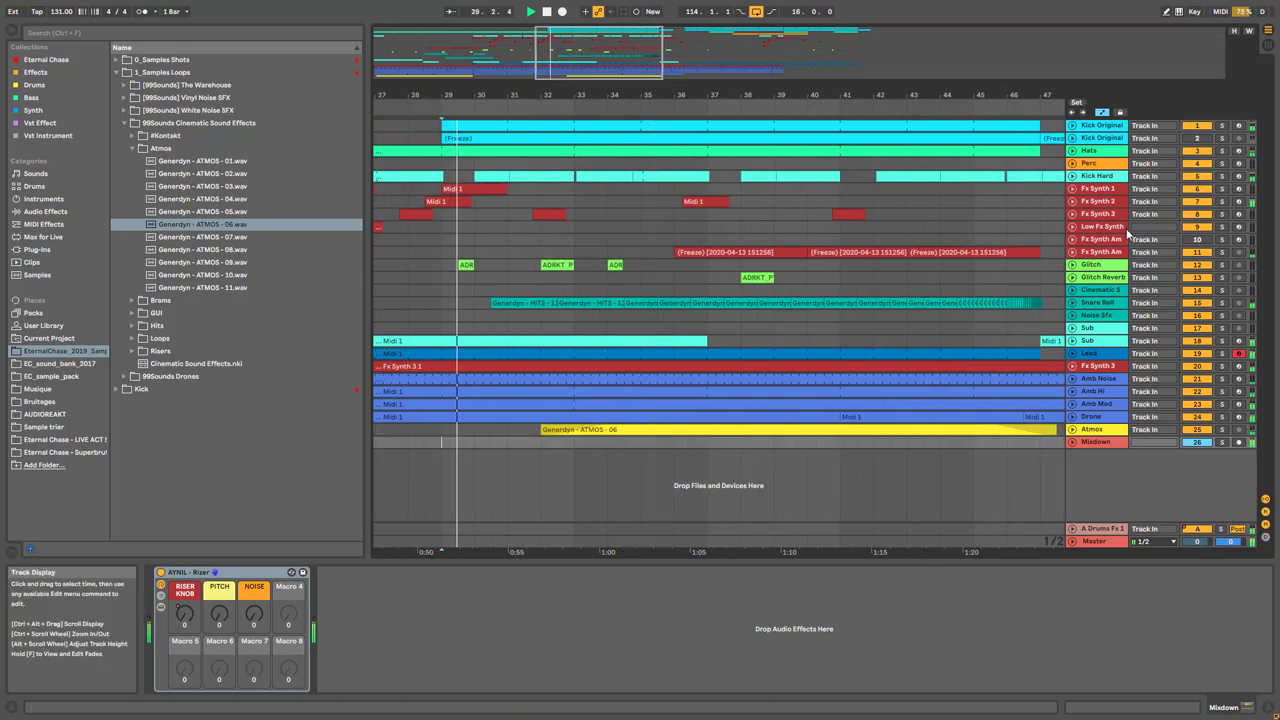
left_click(1104, 541)
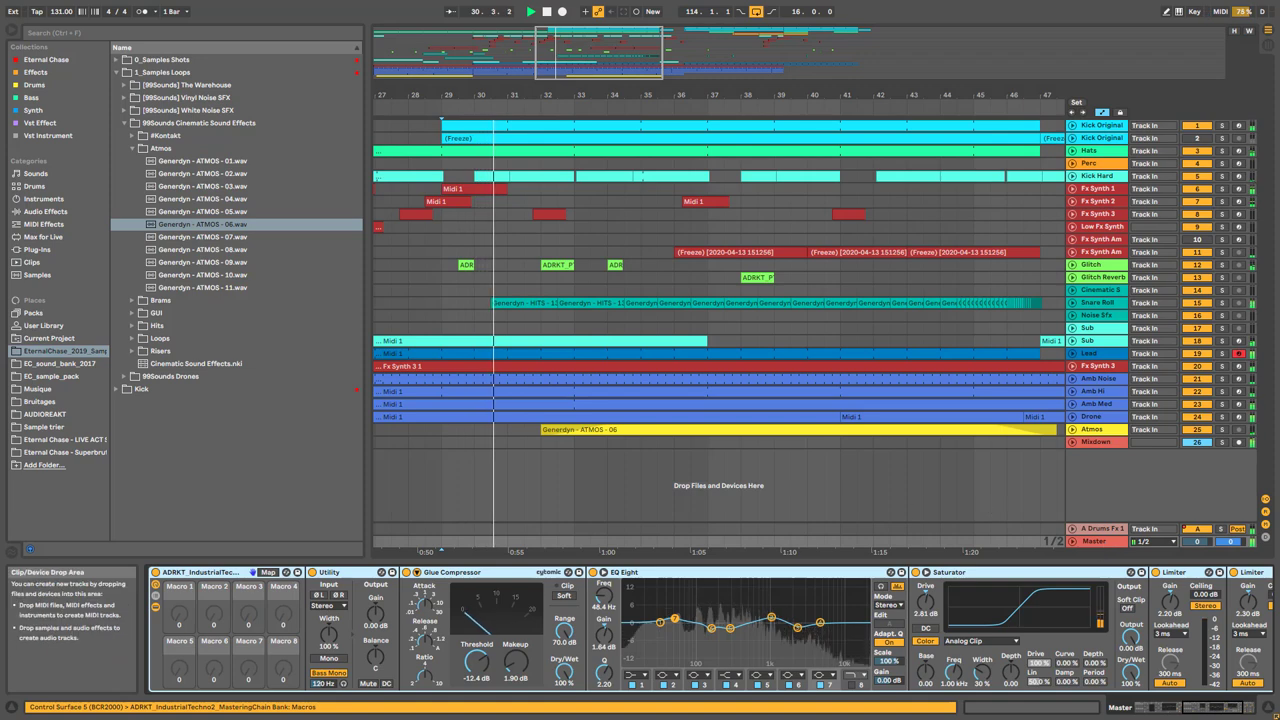
left_click_drag(1200, 708, 1158, 713)
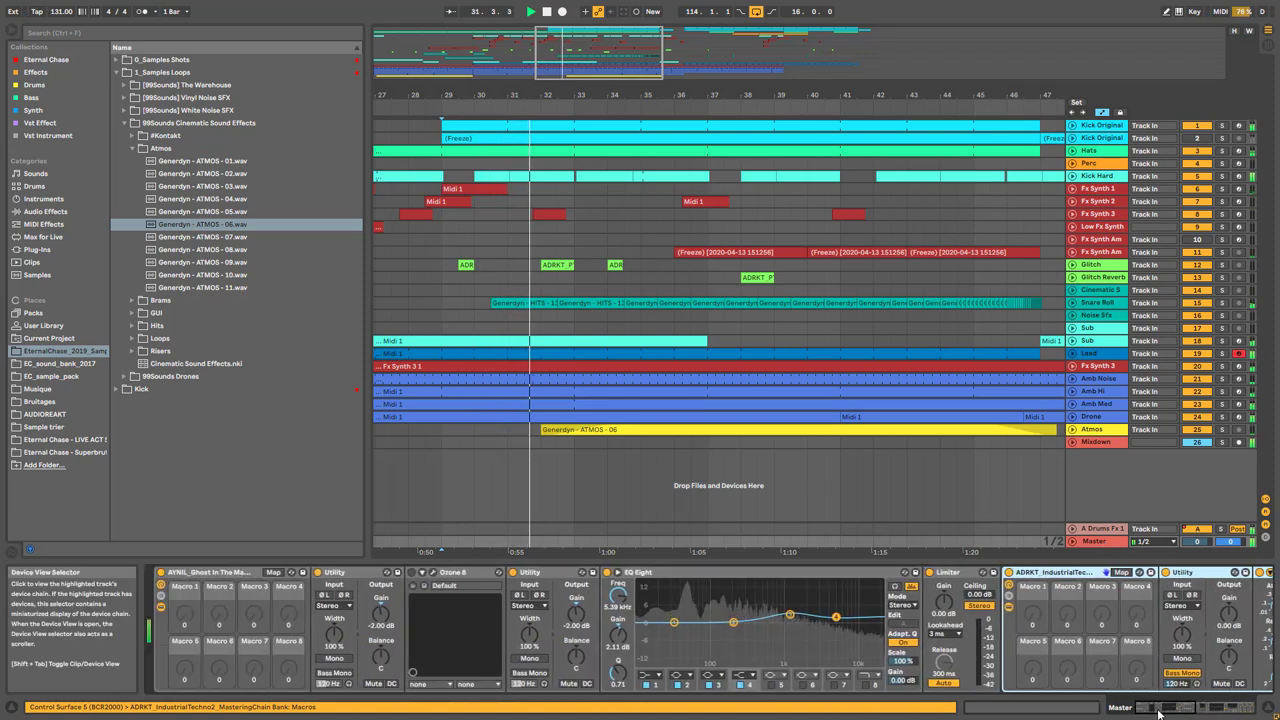
left_click(411, 573)
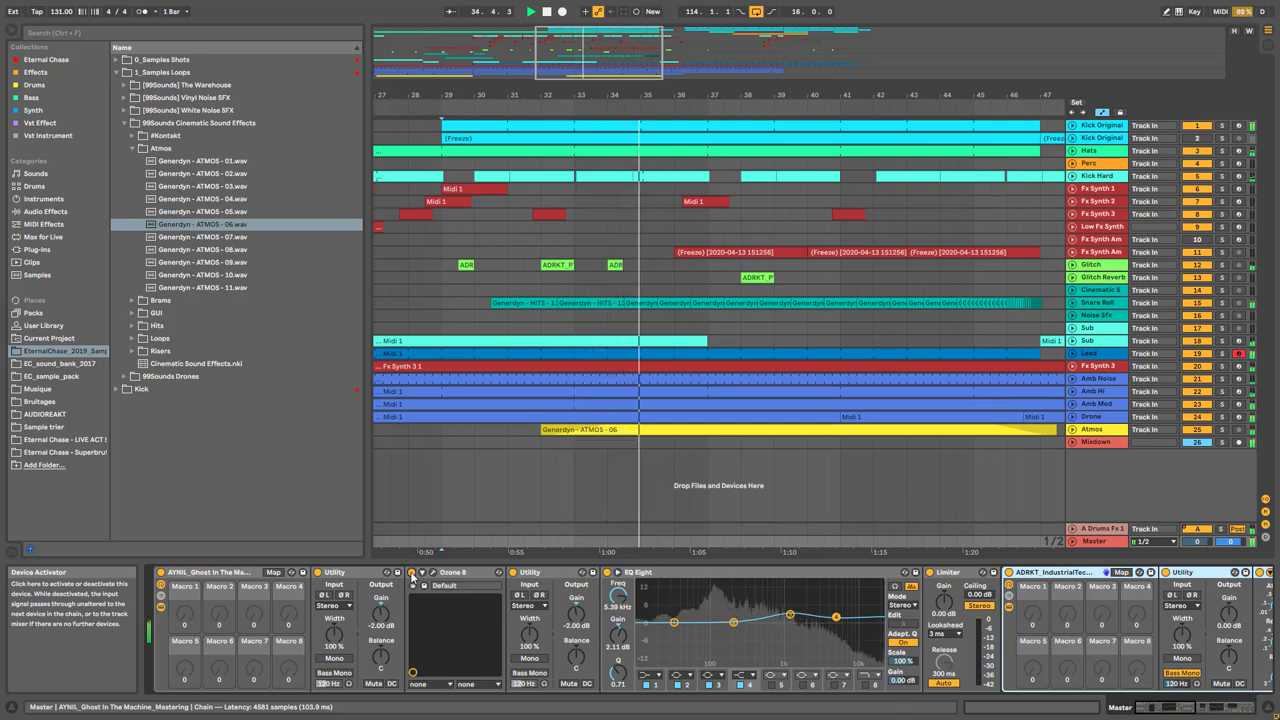
left_click(411, 573)
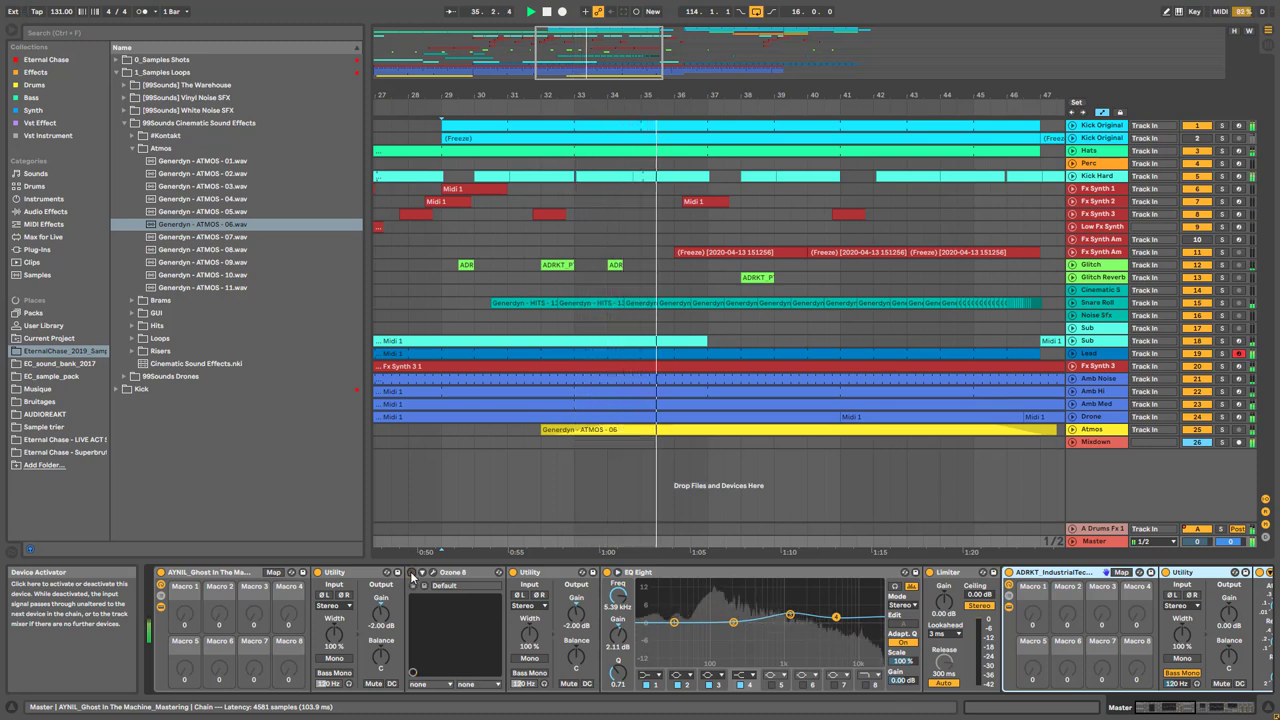
Bypass the ADRKT_IndustrialTechno2 mastering rack on the master and play the mix from bars 45 and 48
left_click(1008, 574)
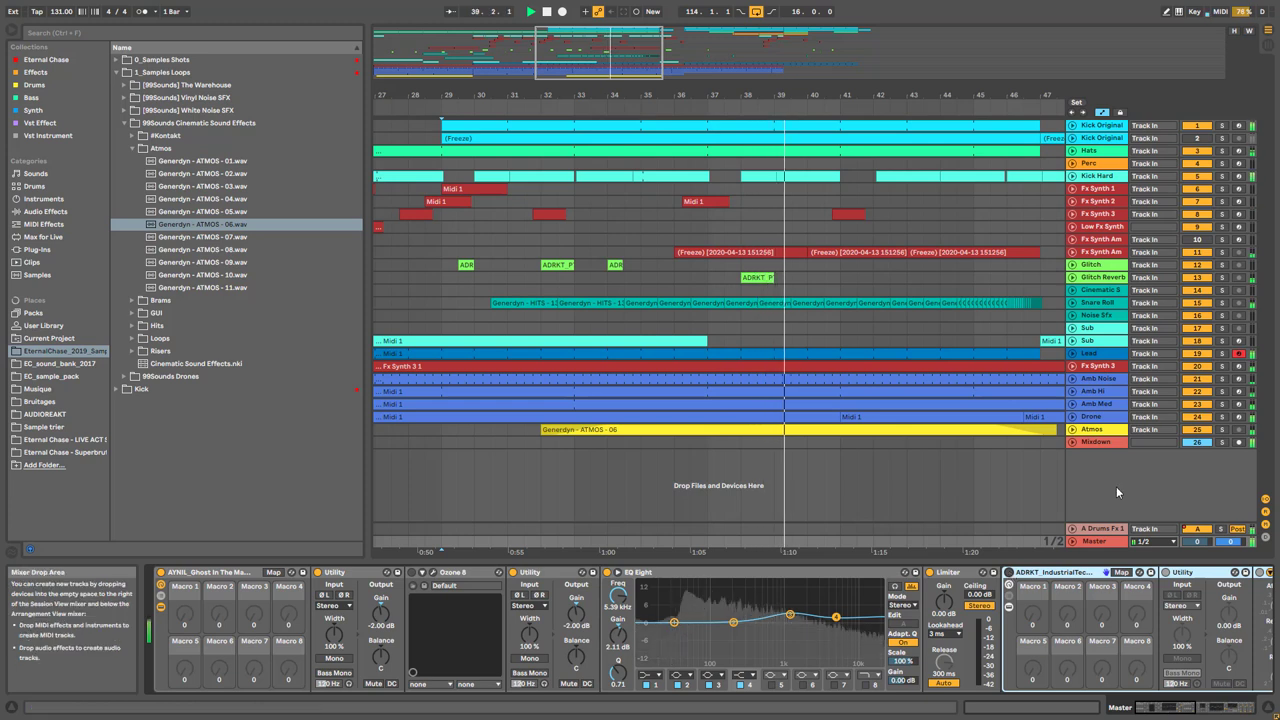
left_click_drag(600, 55, 642, 56)
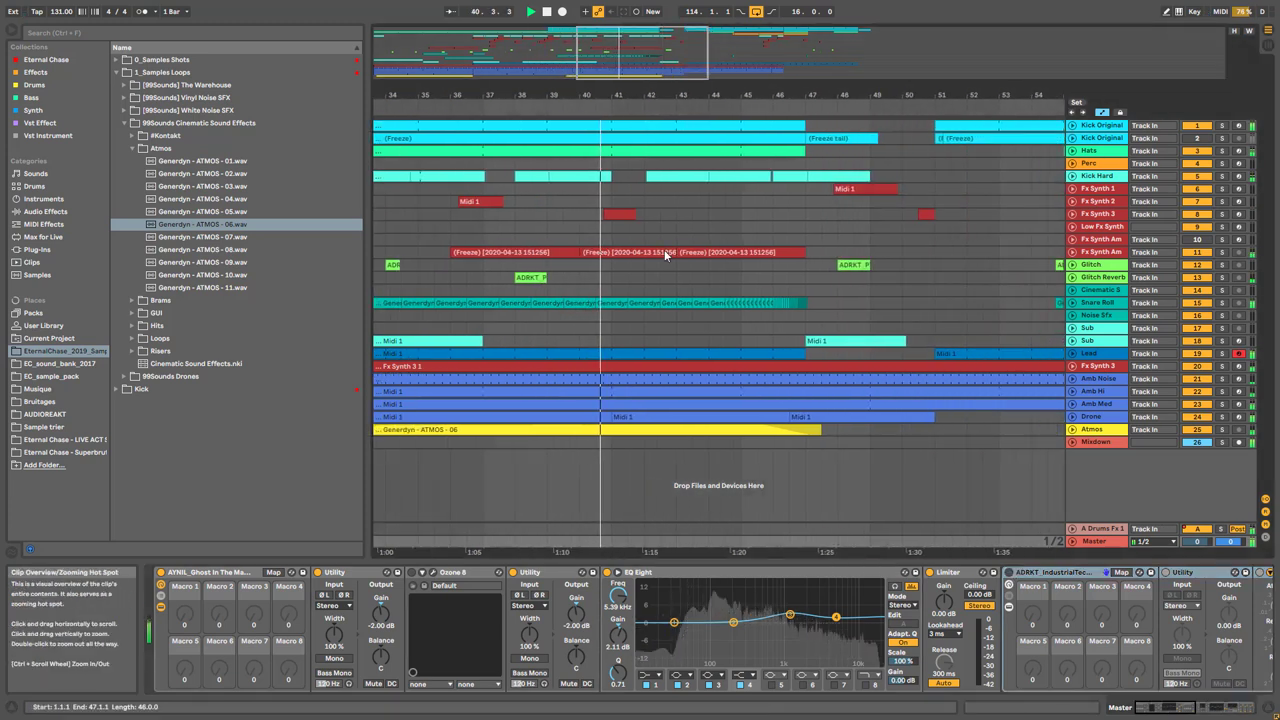
left_click(742, 337)
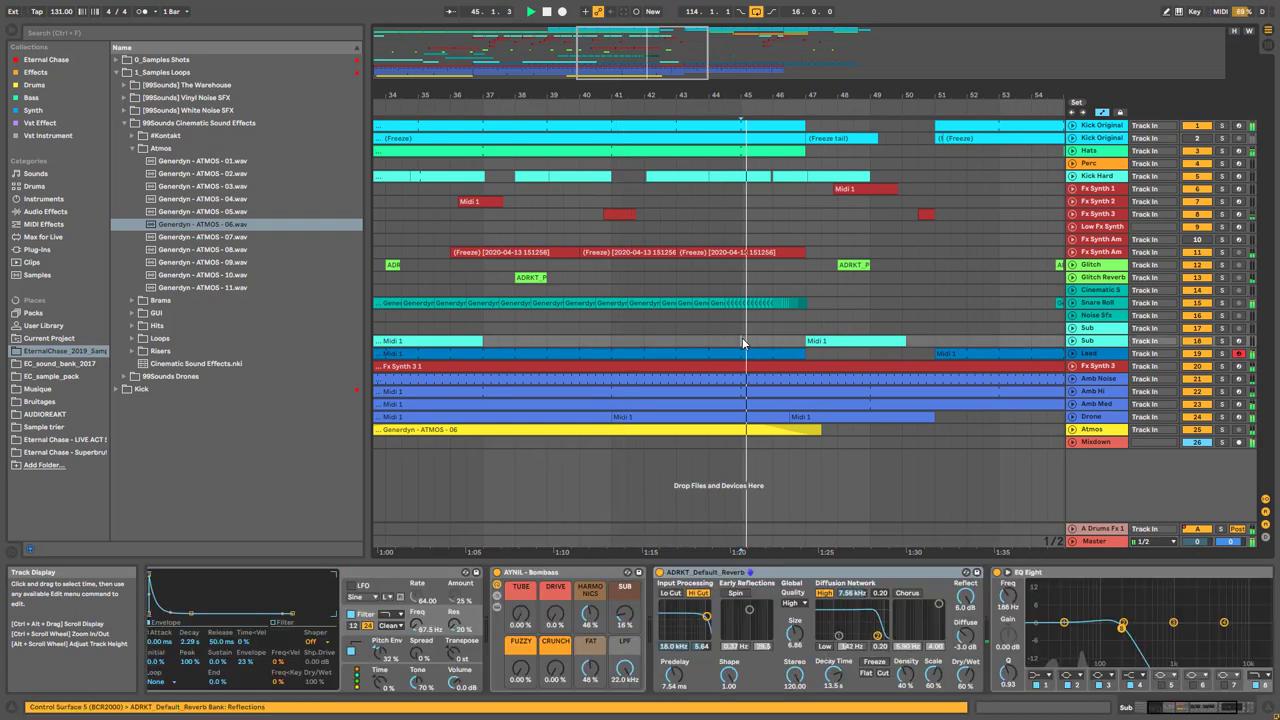
left_click(841, 329)
mouse_move(698, 45)
left_mouse_down()
mouse_move(698, 62)
mouse_move(716, 52)
left_mouse_up()
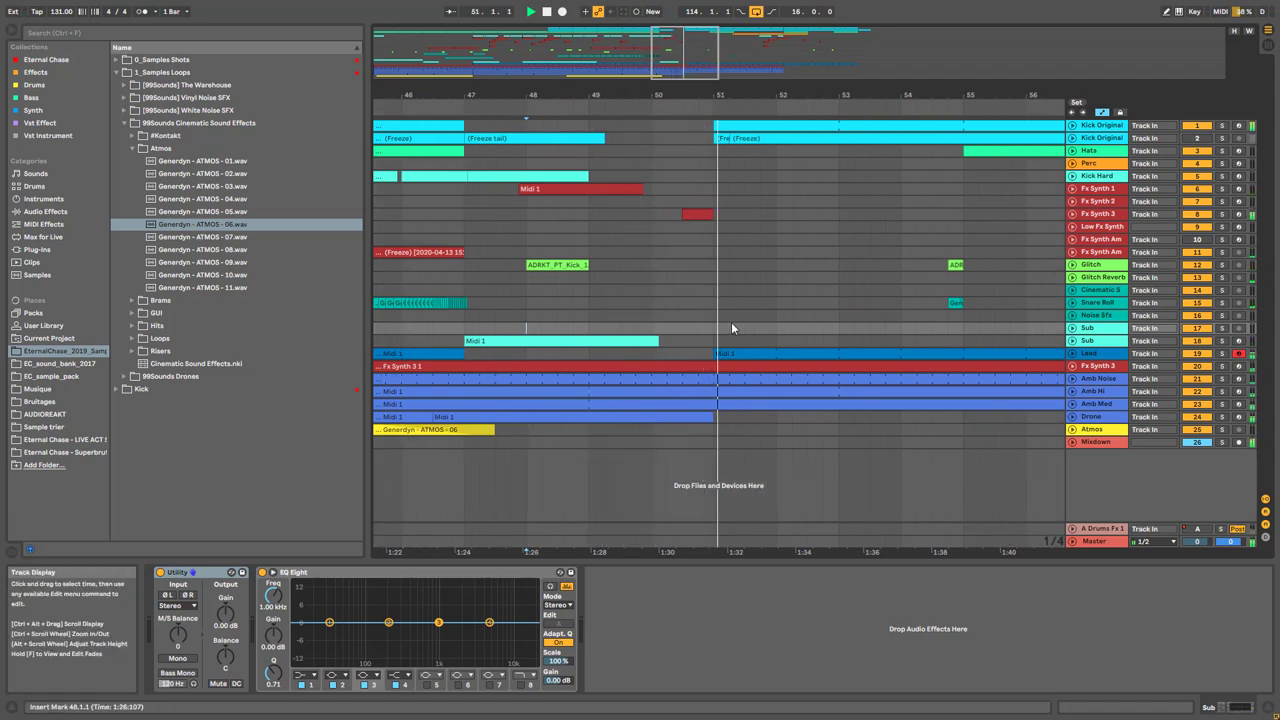
Reactivate Ozone 8 in the master's device chain and open its plug-in window
left_click(1108, 543)
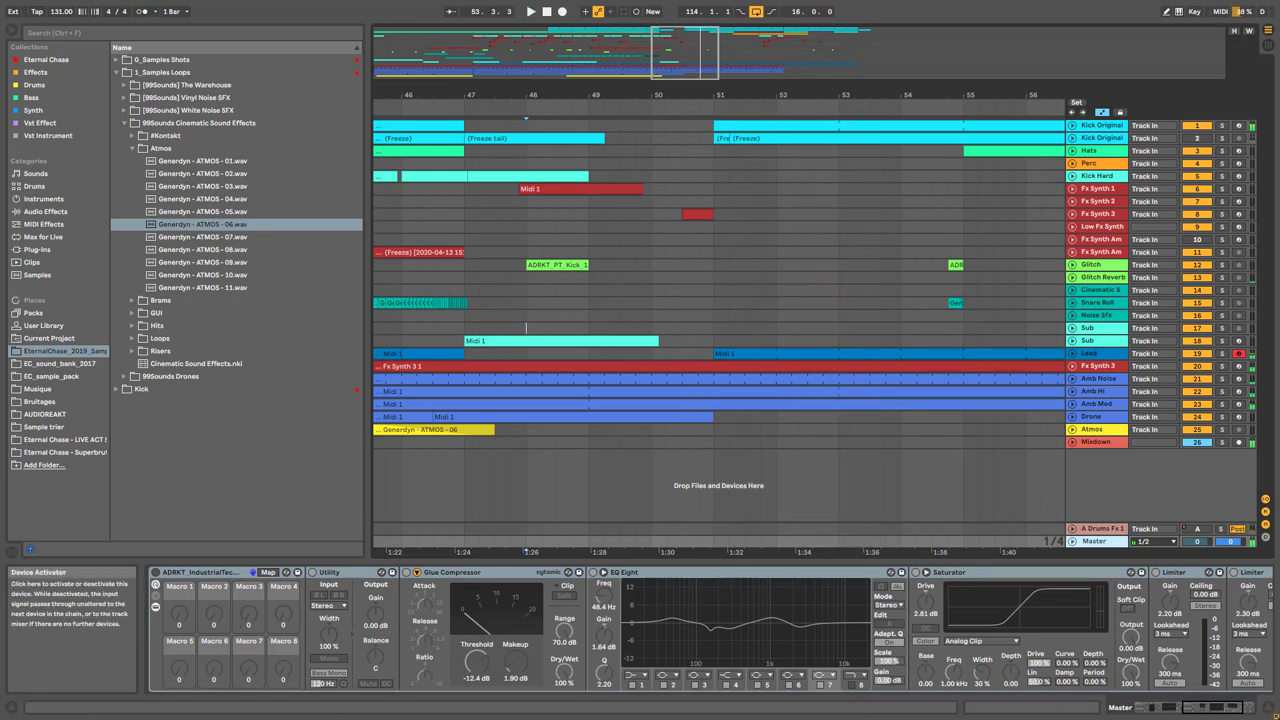
left_click(1165, 705)
left_click(1165, 705)
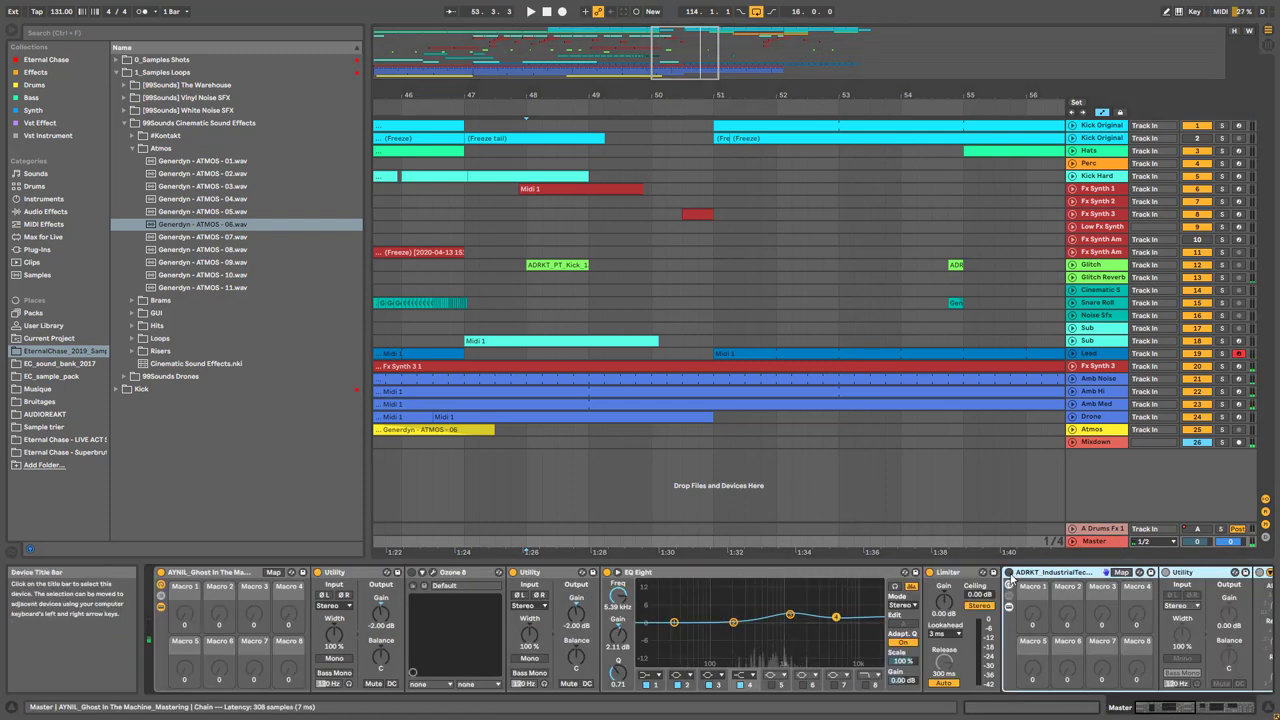
left_click(410, 574)
left_click(926, 573)
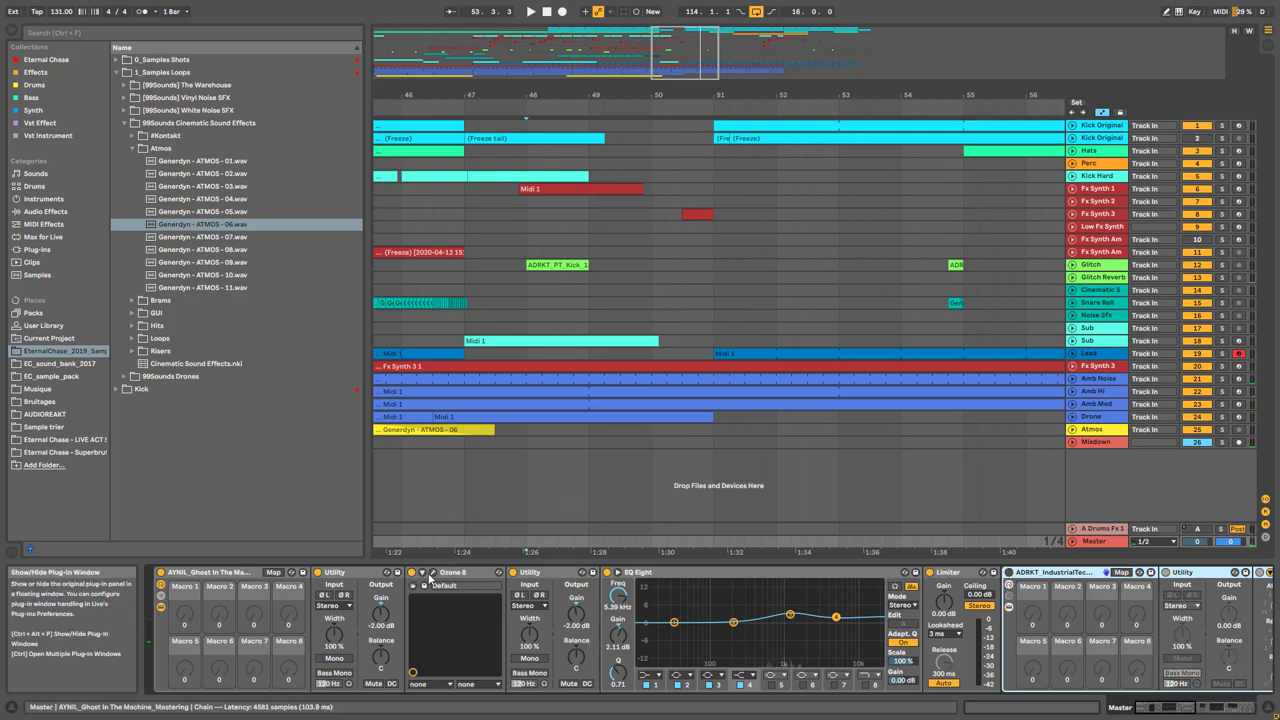
left_click(431, 574)
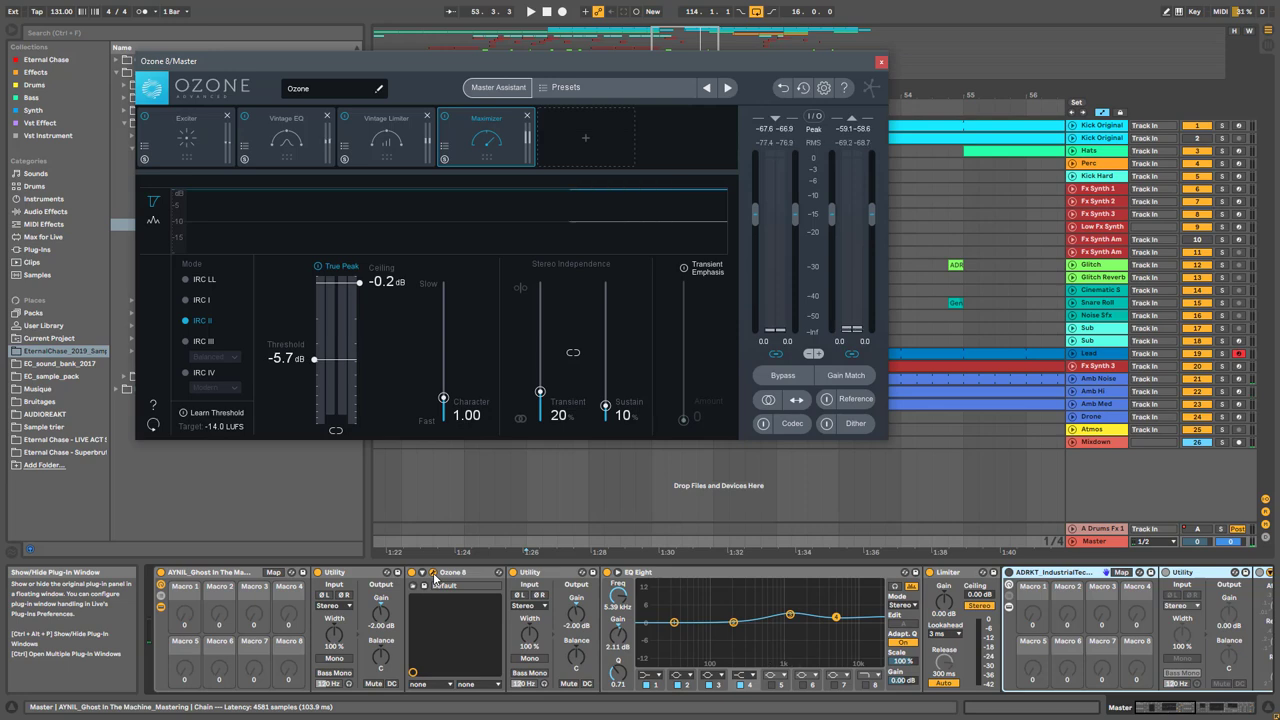
Show Ozone's Exciter module and play the mix looped over bars 55 to 59
left_click(197, 121)
left_click_drag(400, 61, 56, 71)
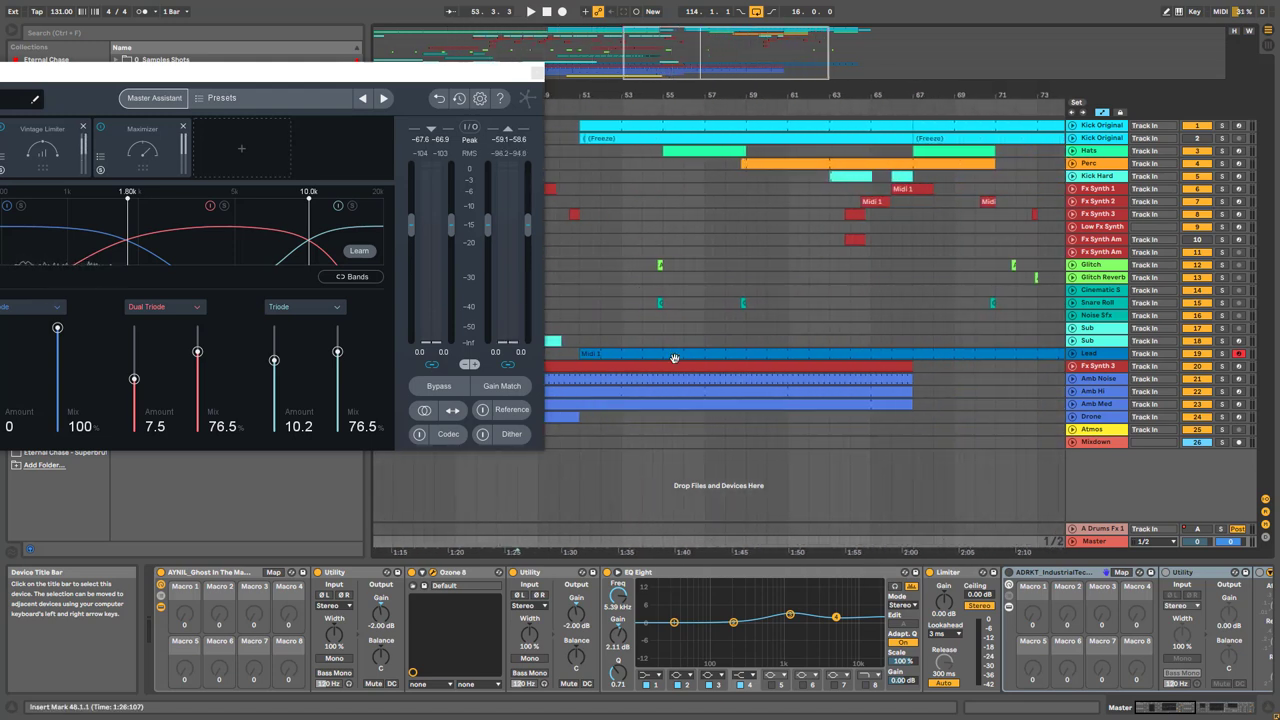
left_click_drag(670, 327, 746, 403)
left_click(735, 254)
key("space")
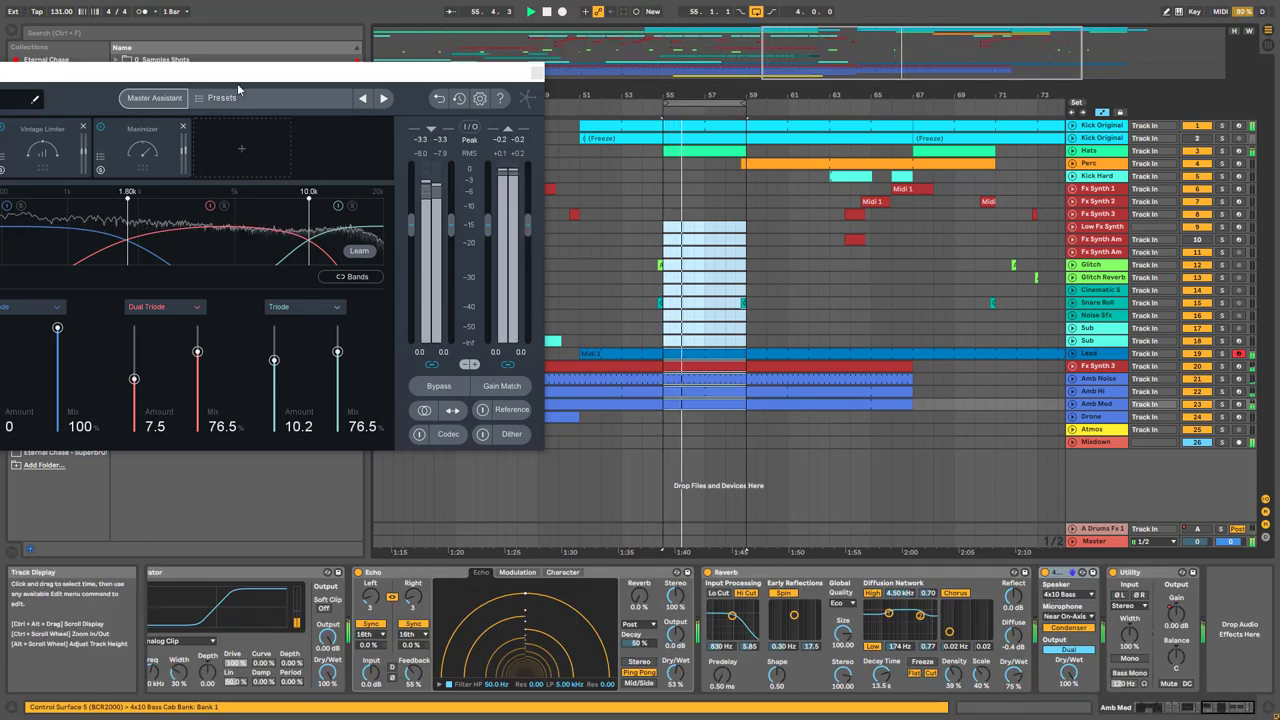
Bring the whole Ozone window into view and compare the looped mix with the Exciter bypassed and active
left_click_drag(243, 86, 425, 84)
left_click_drag(508, 83, 834, 112)
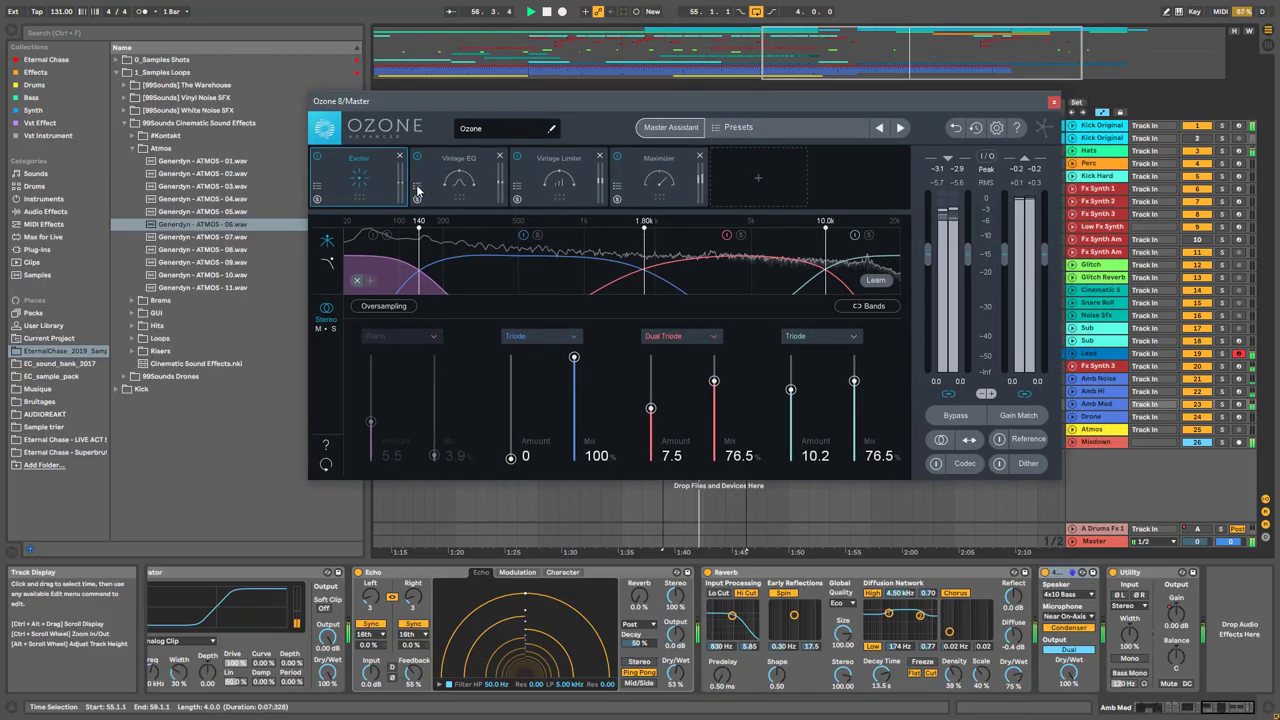
left_click(319, 160)
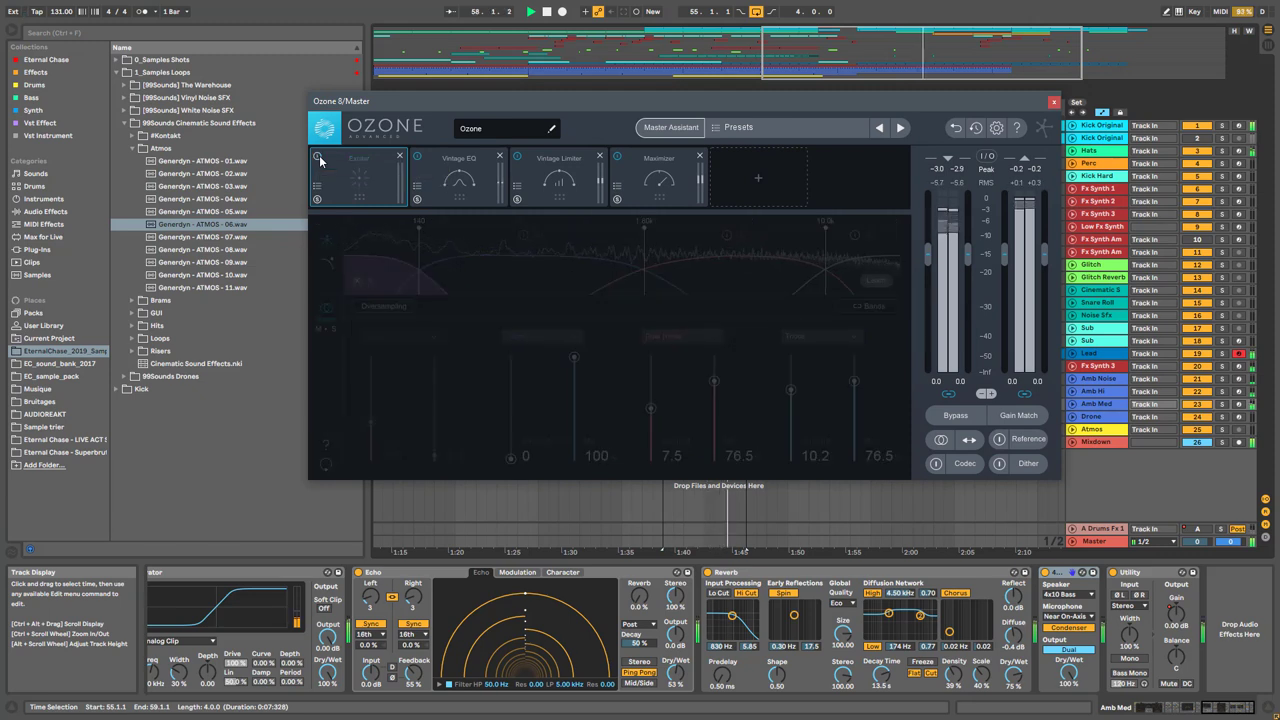
left_click(319, 160)
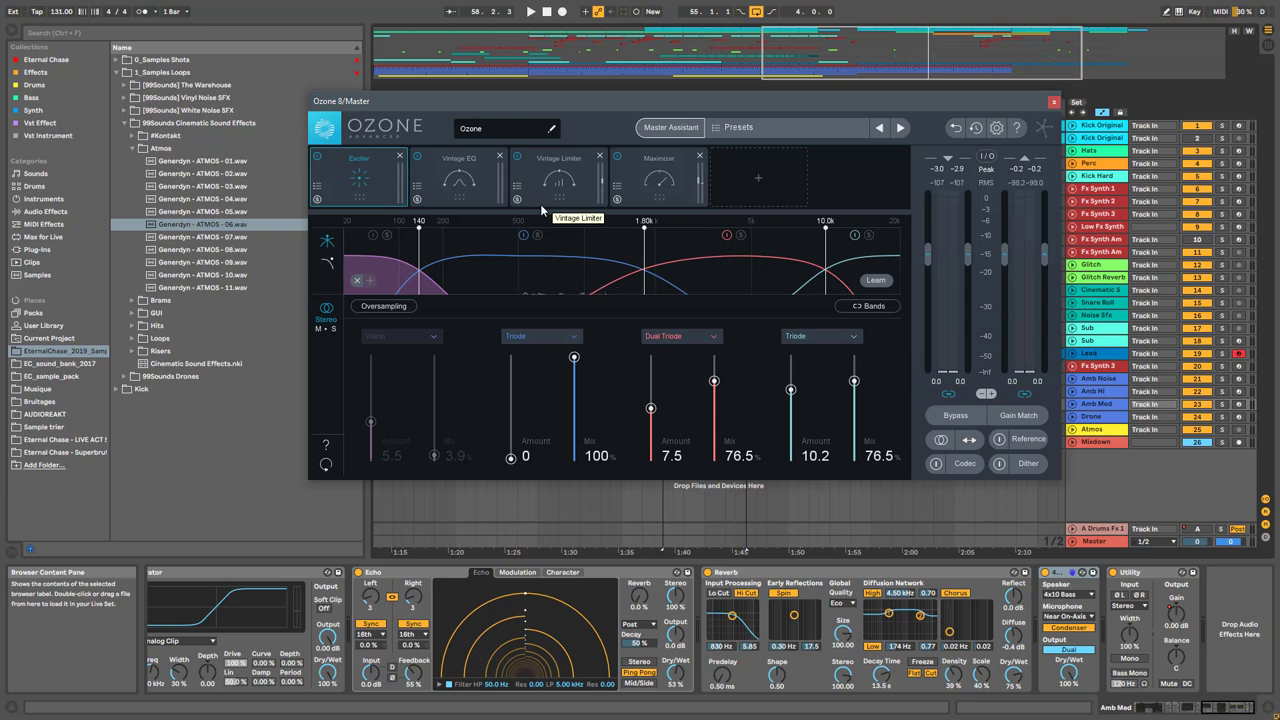
Play the looped mix and compare it with the whole Exciter and its two upper bands bypassed and active
key("space")
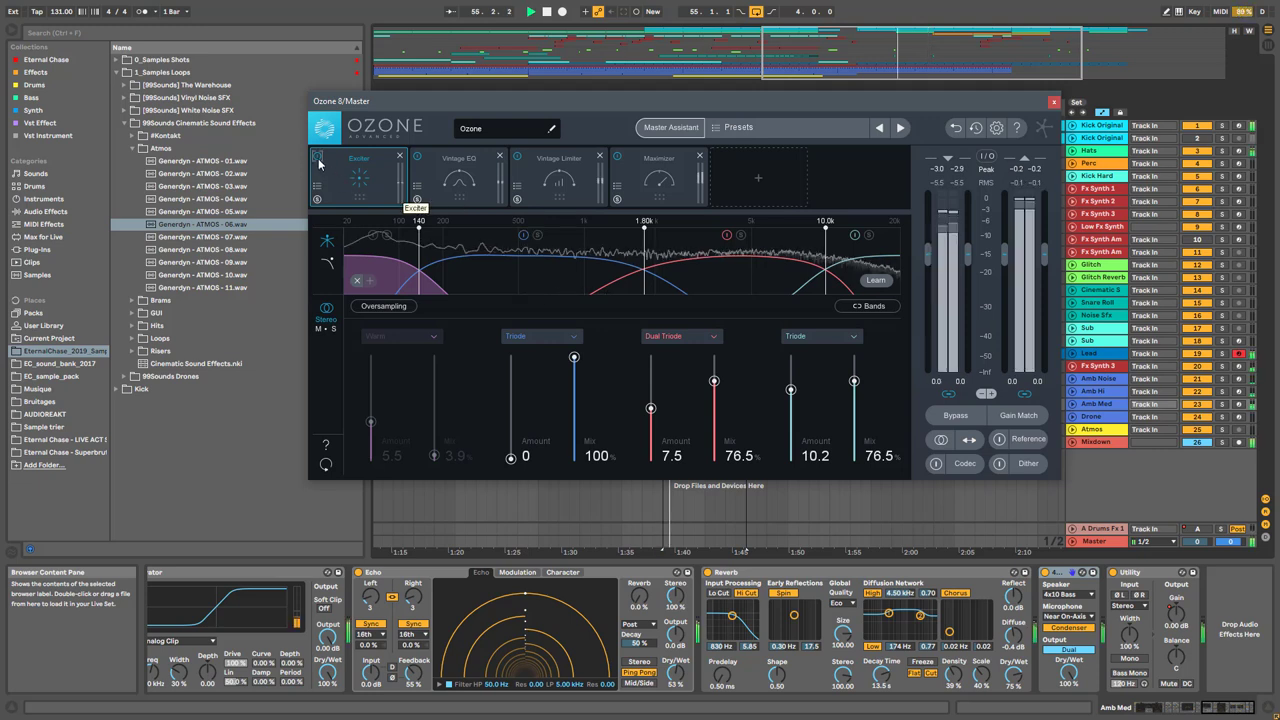
left_click(319, 162)
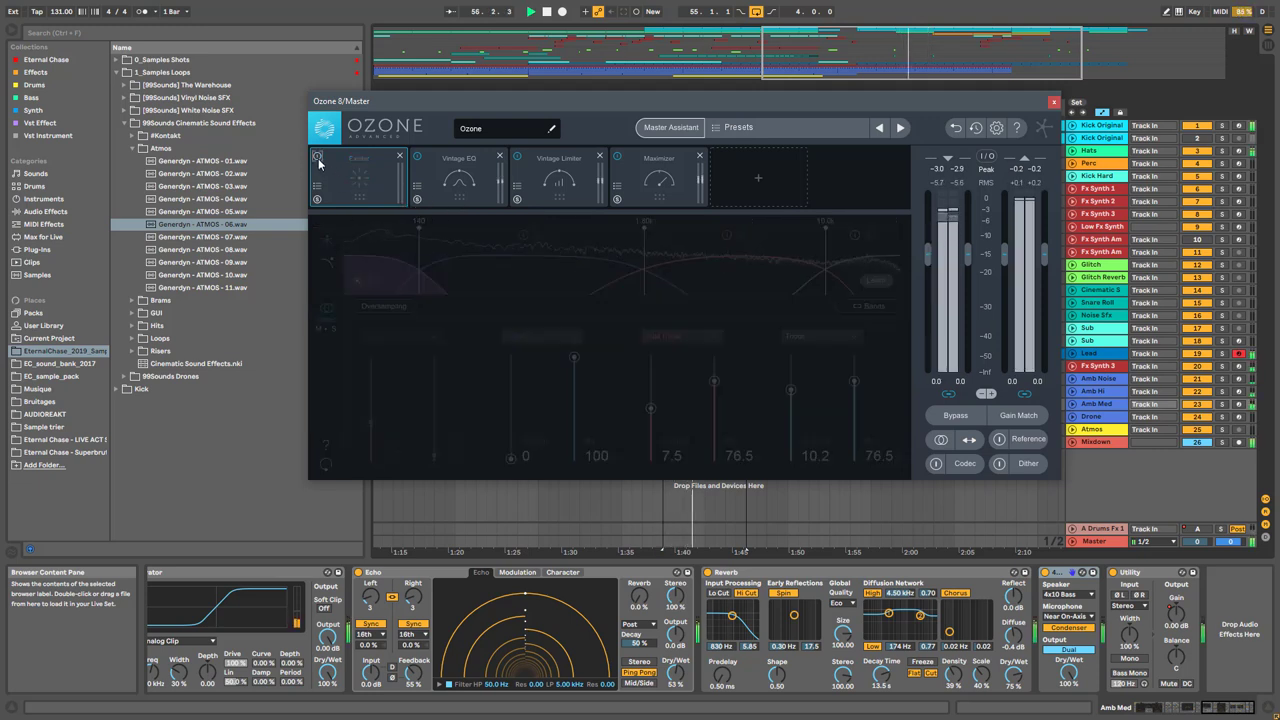
left_click(318, 158)
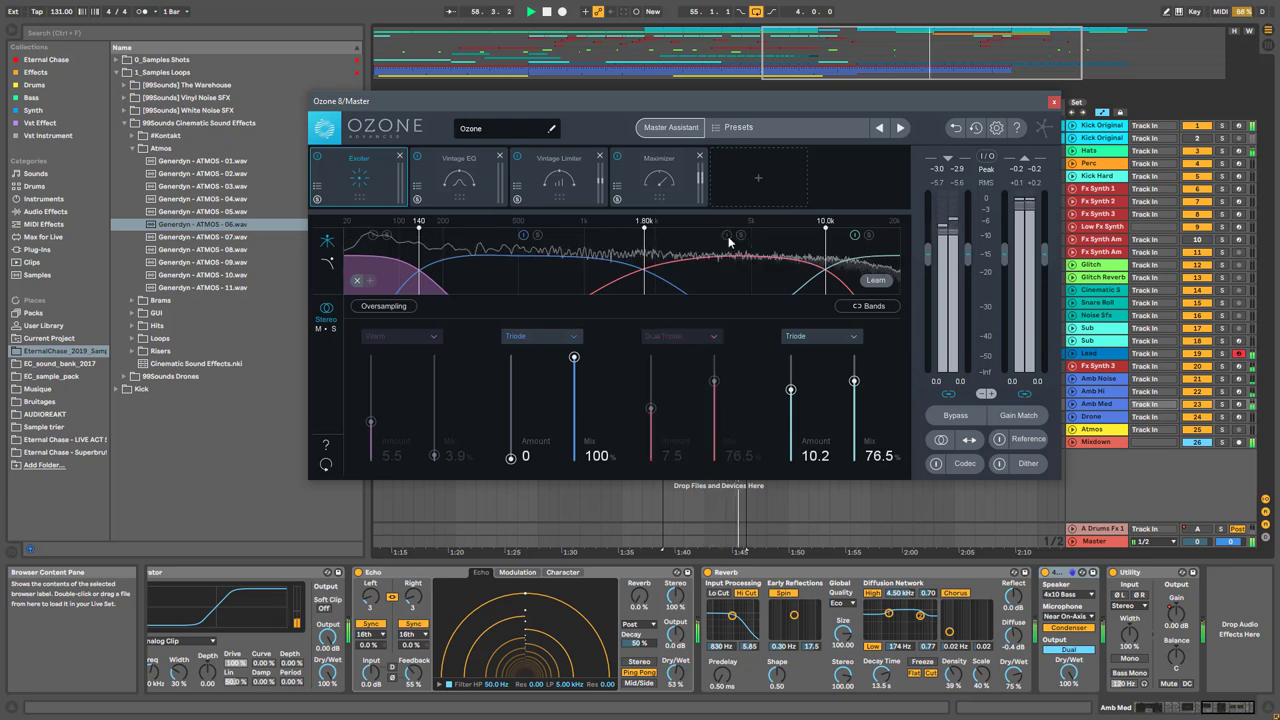
left_click(854, 236)
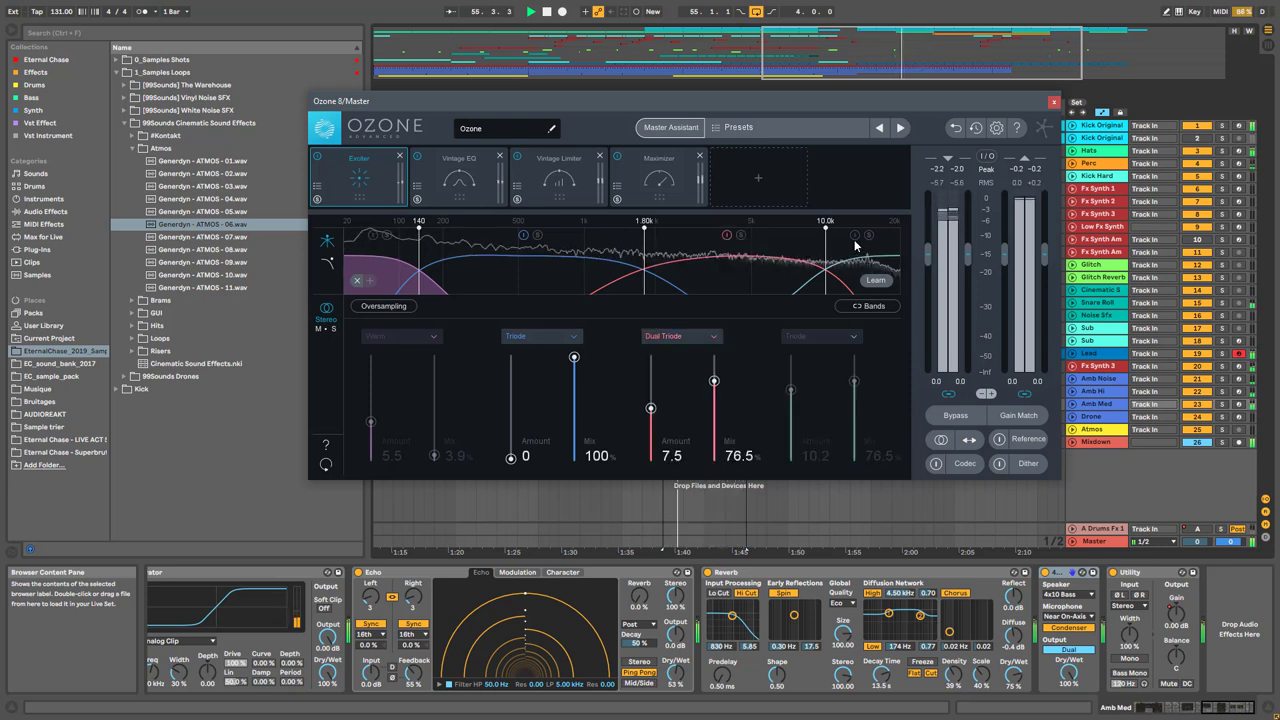
left_click(854, 239)
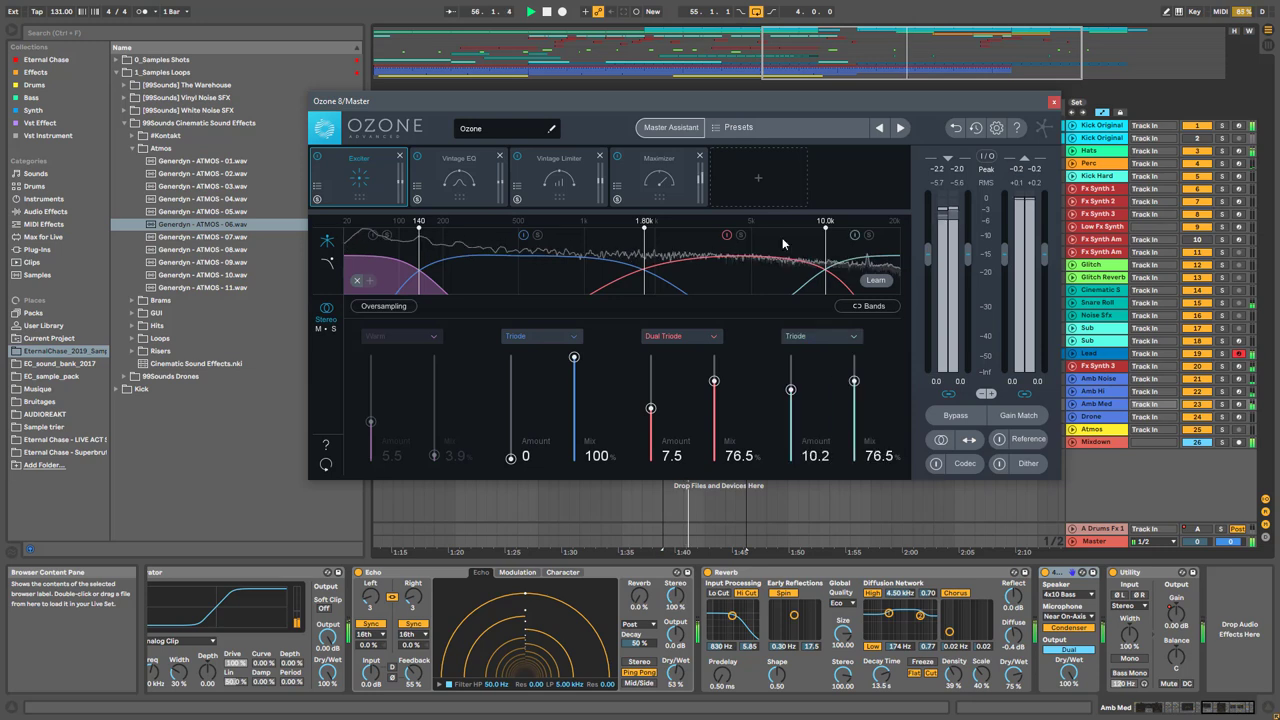
left_click(318, 158)
left_click(318, 158)
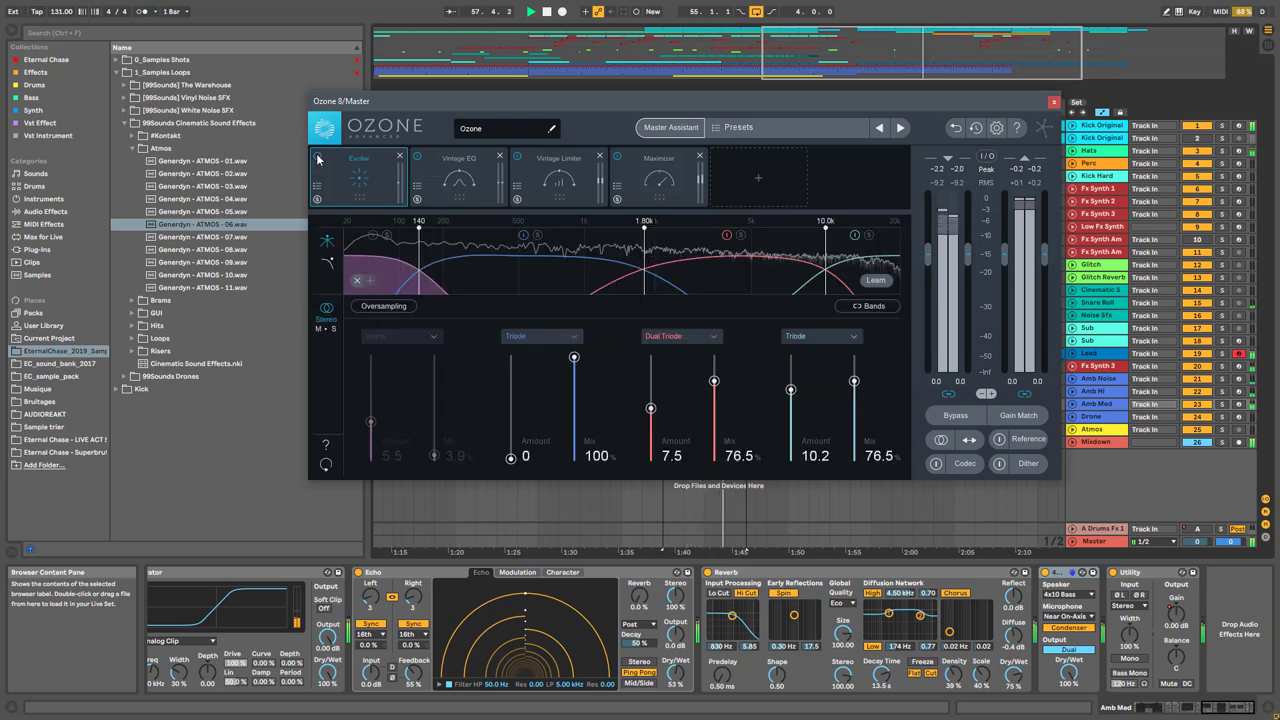
Show Ozone's Vintage EQ module and compare the looped mix with it bypassed and active
left_click(445, 166)
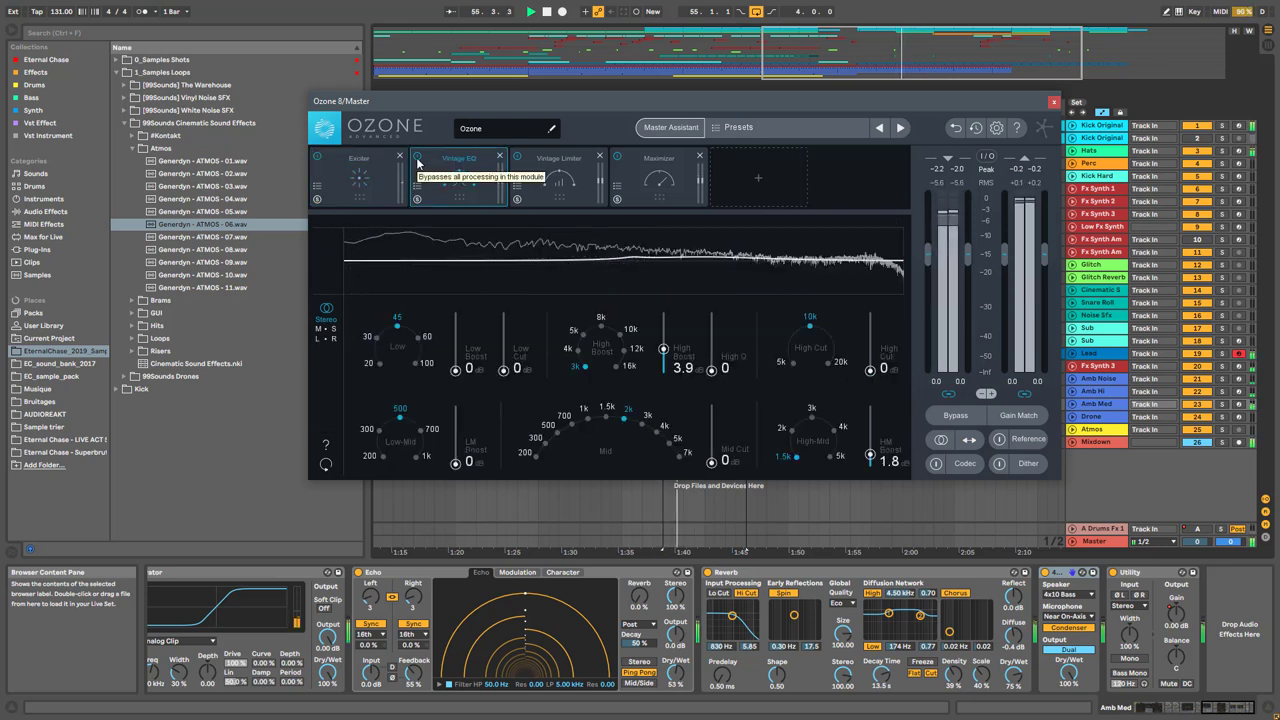
left_click(418, 158)
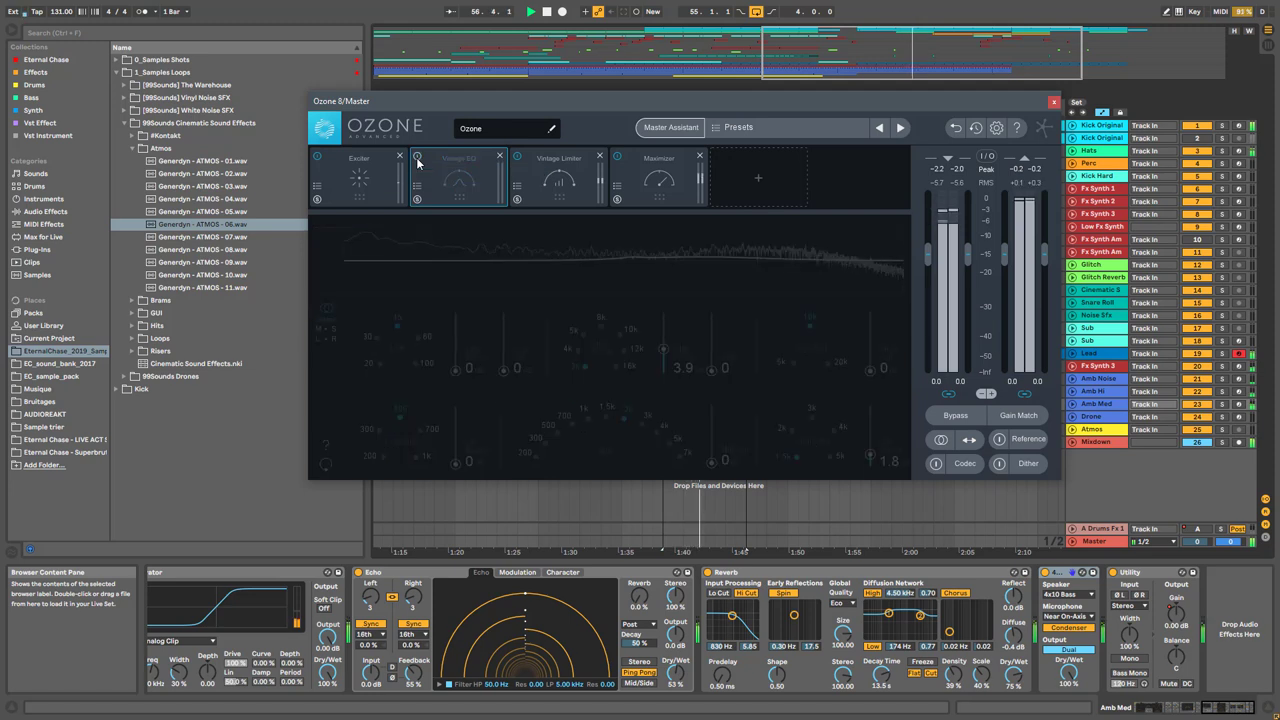
left_click(418, 158)
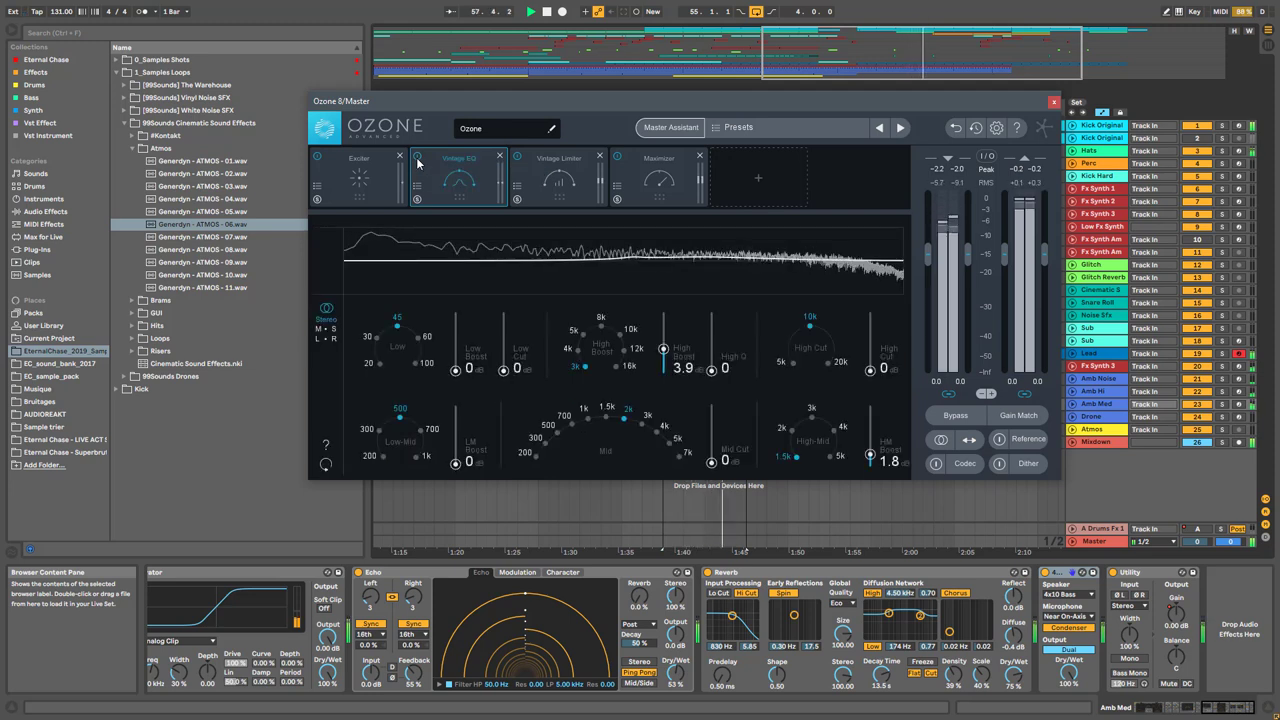
left_click(418, 158)
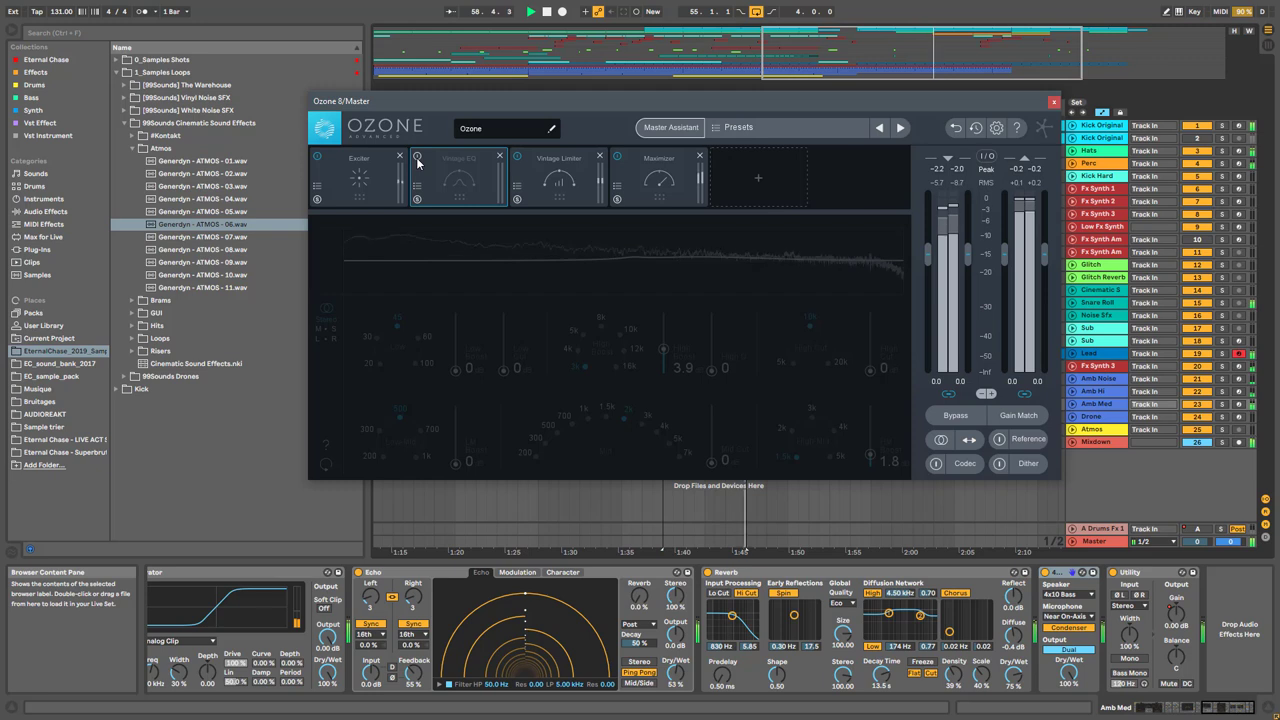
left_click(418, 158)
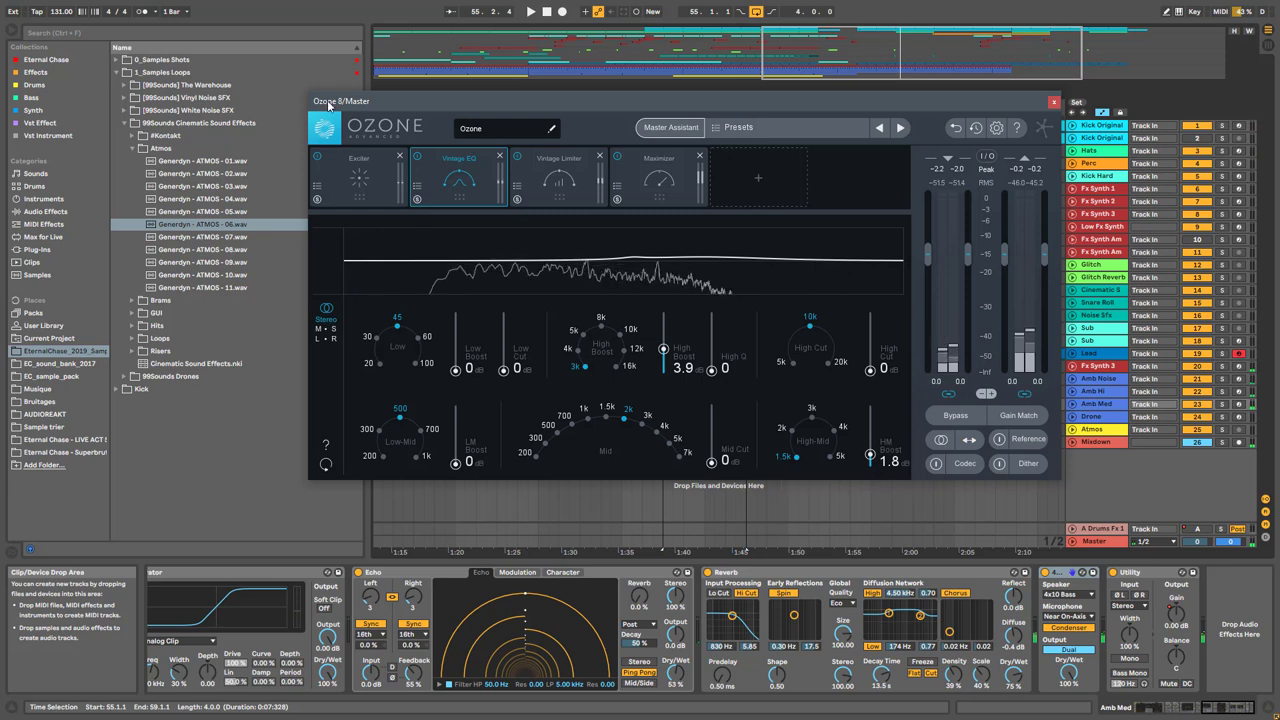
key("space")
left_click(418, 157)
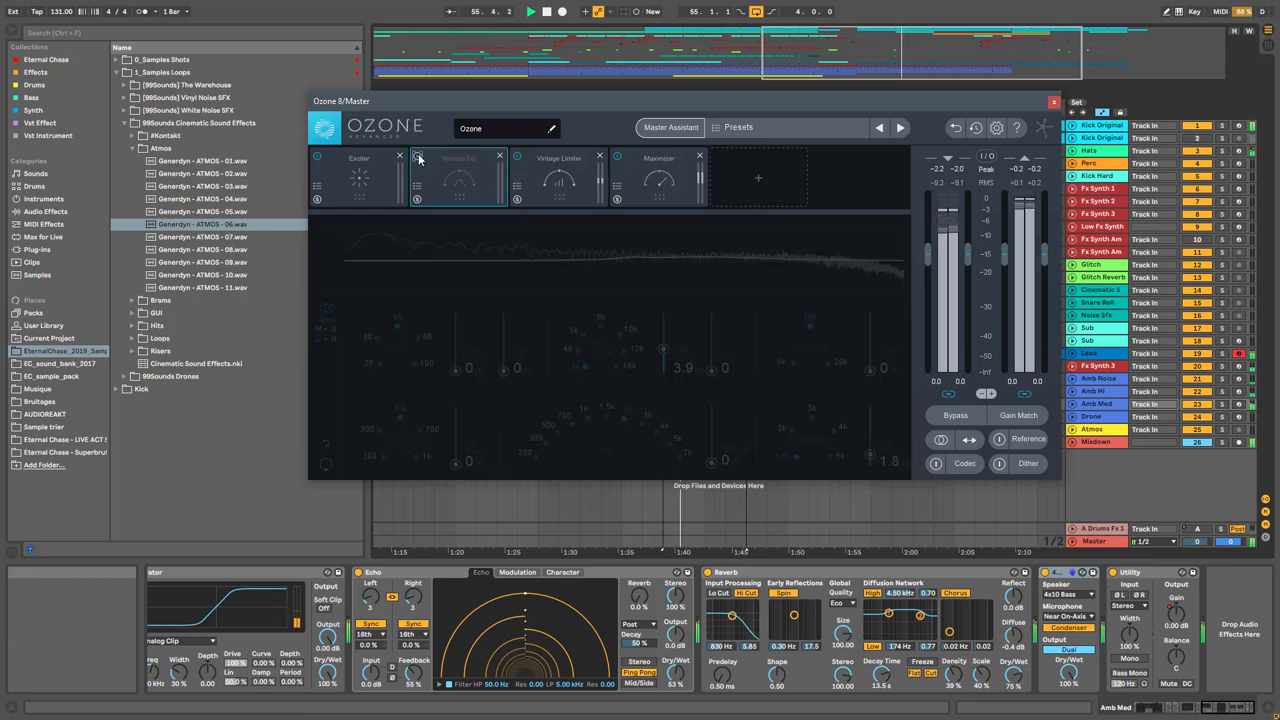
left_click(418, 157)
Show Ozone's Vintage Limiter module and compare the looped mix with it bypassed and active
left_click(523, 165)
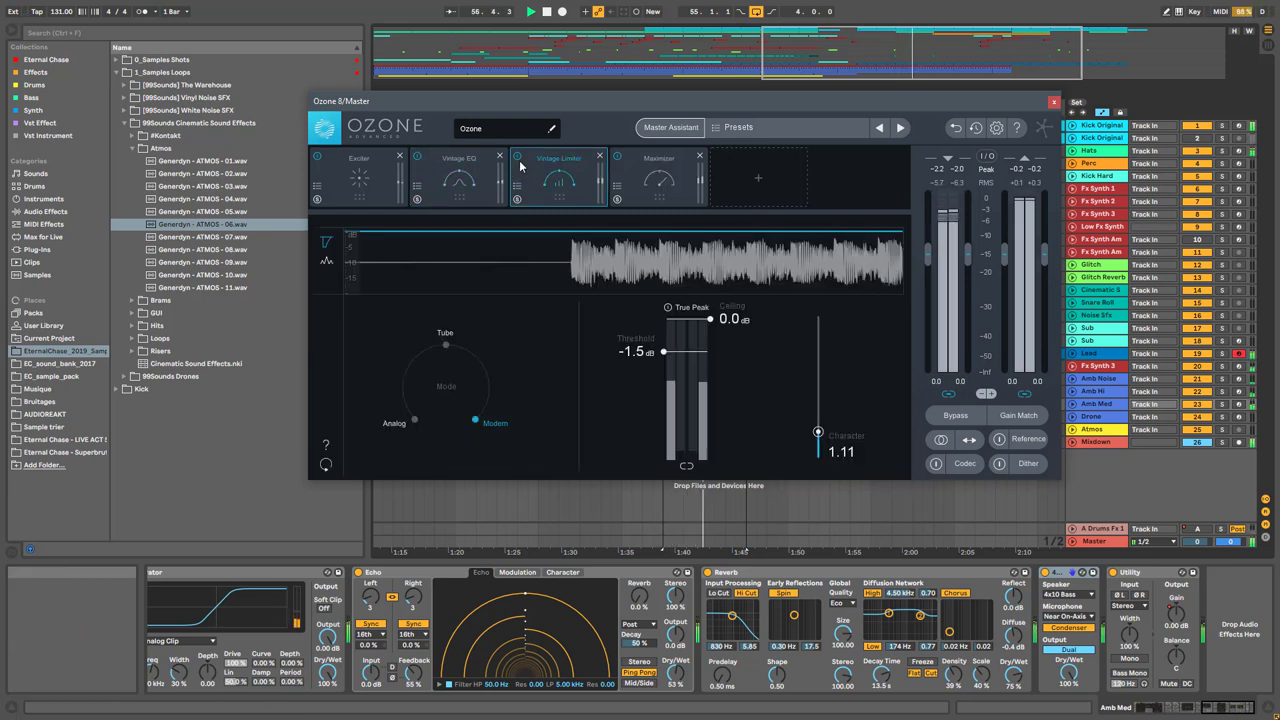
left_click(518, 157)
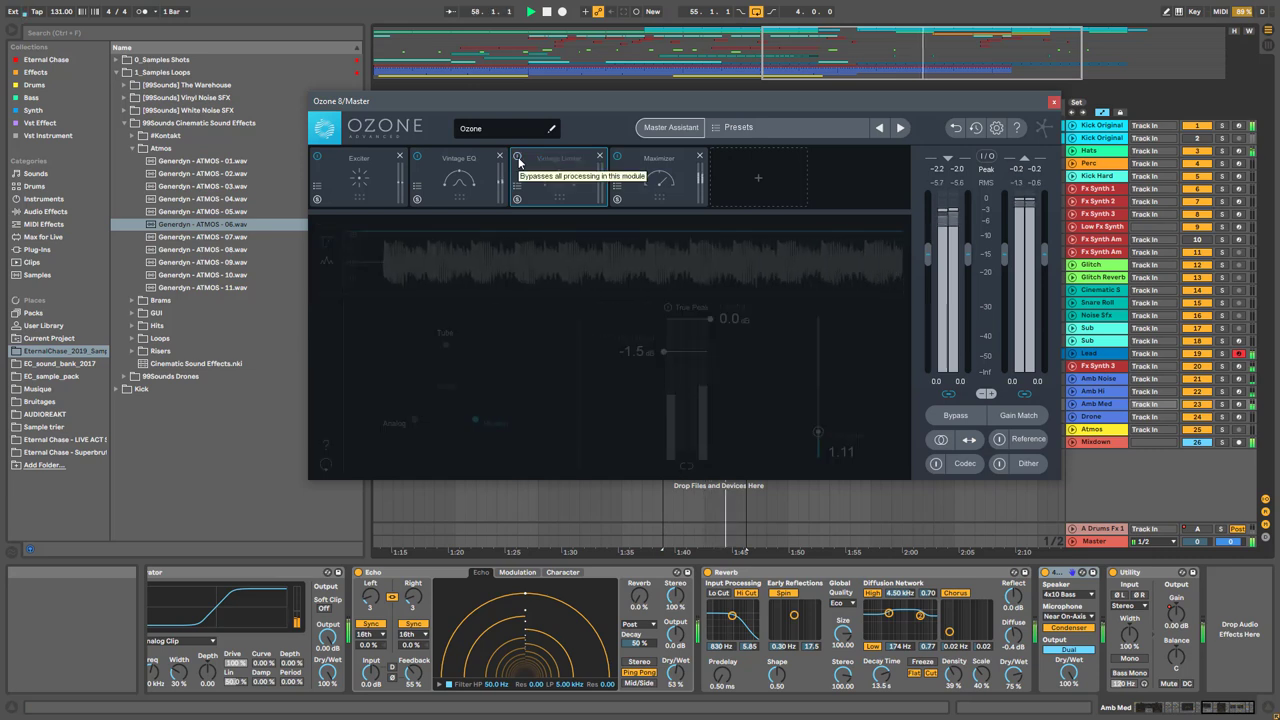
left_click(518, 157)
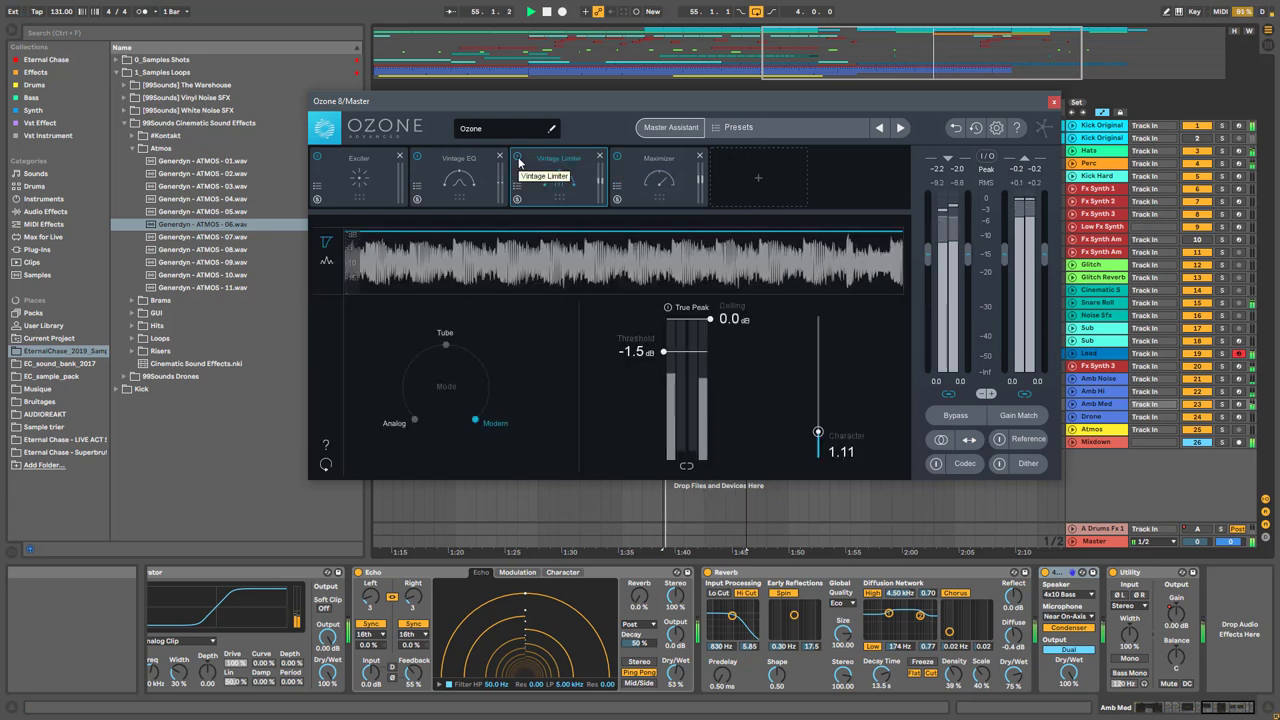
left_click(518, 158)
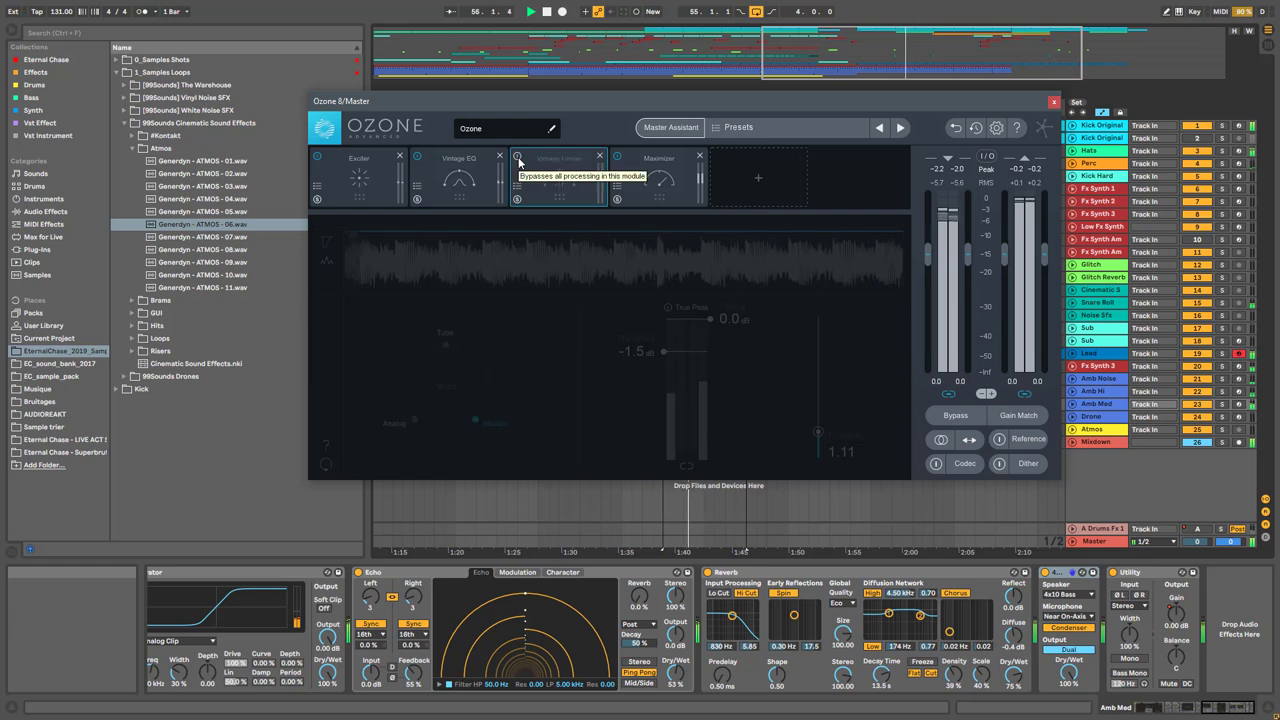
left_click(518, 158)
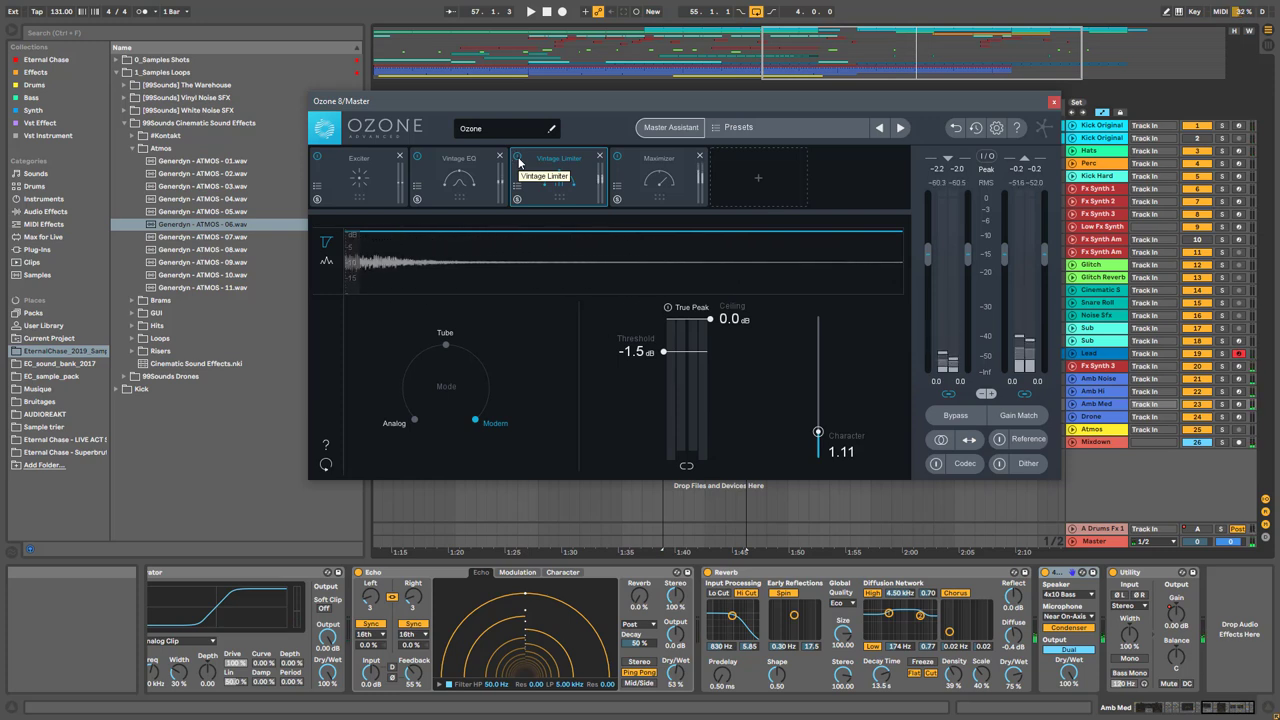
left_click(518, 158)
key("space")
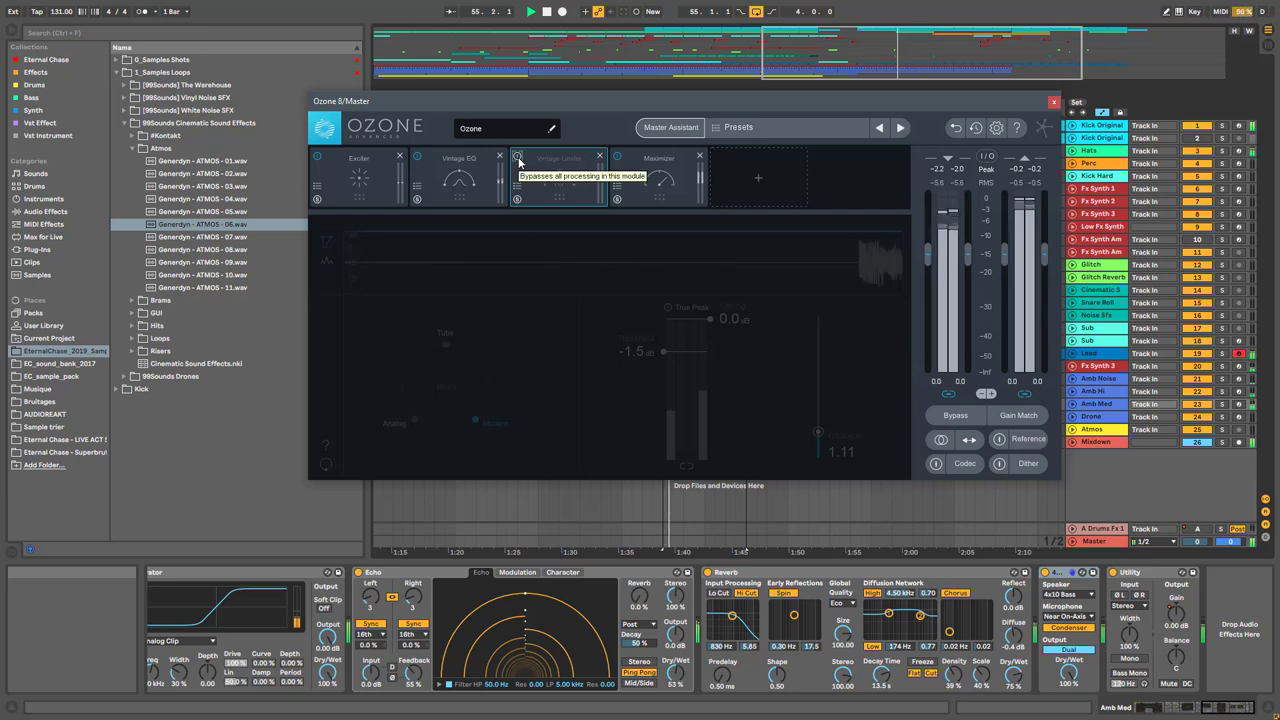
left_click(518, 158)
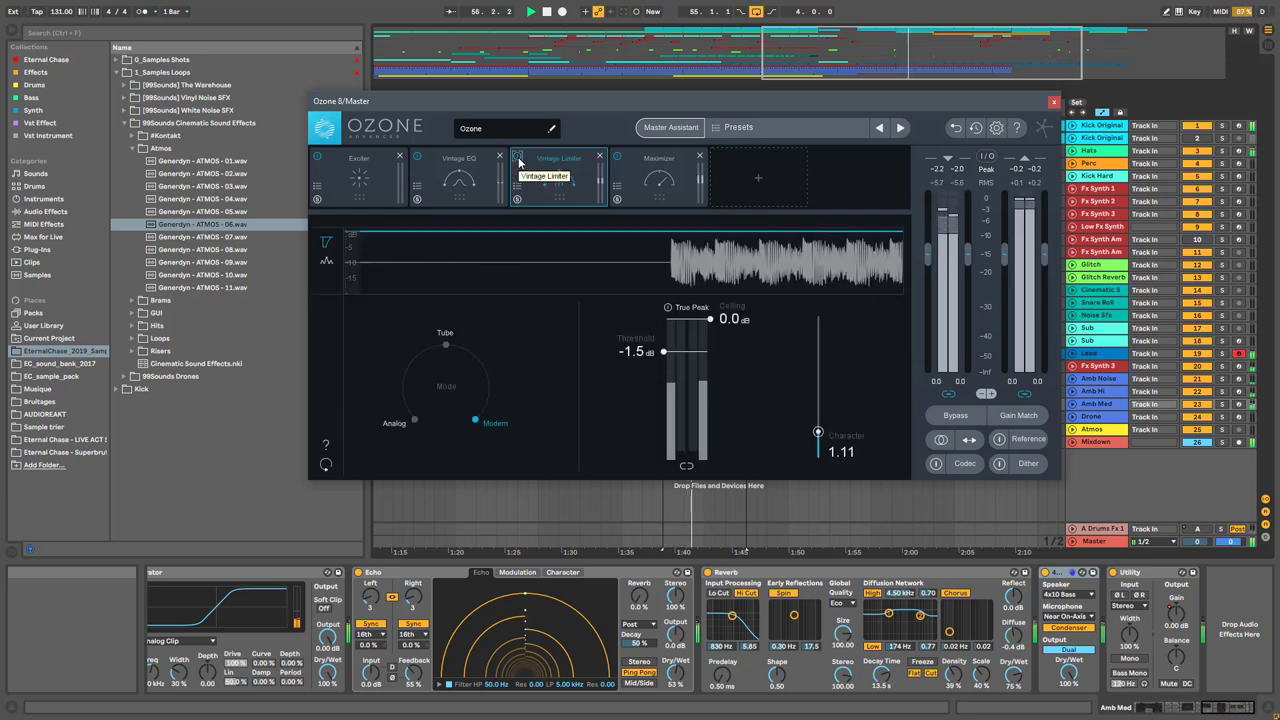
Show the Maximizer module, compare the looped mix with it bypassed and active, and close the Ozone window
left_click(650, 167)
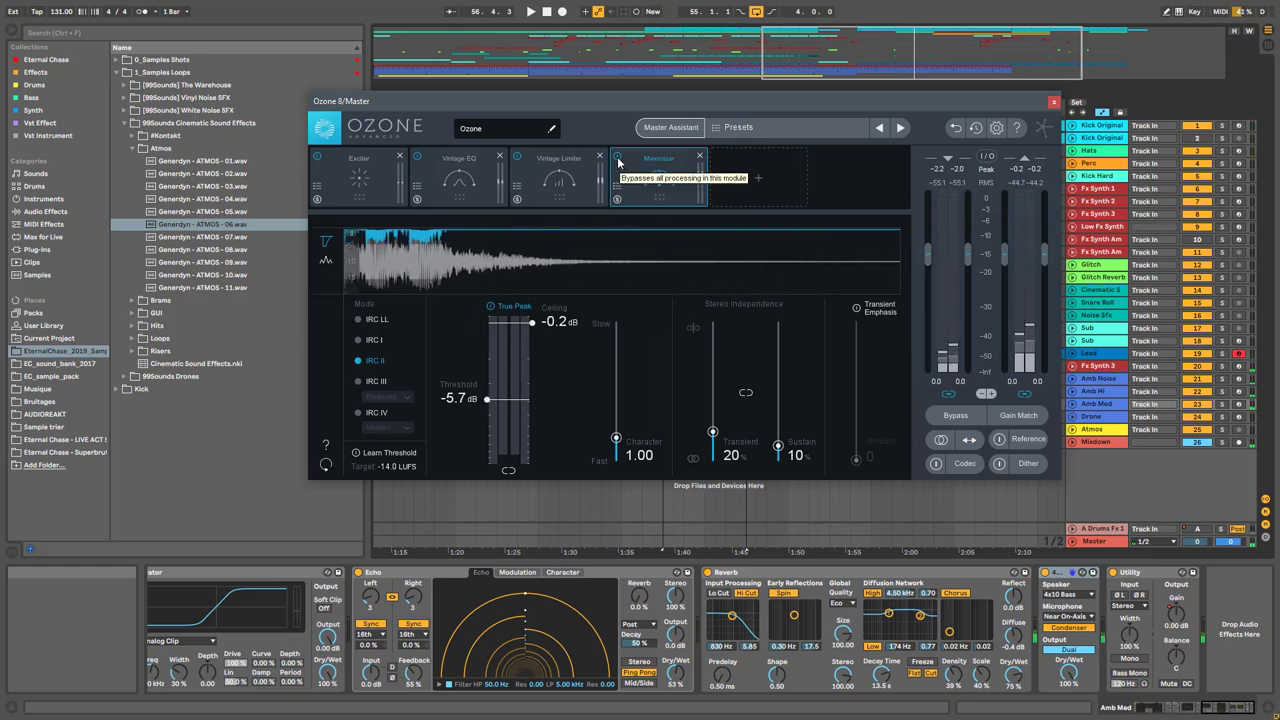
left_click(618, 160)
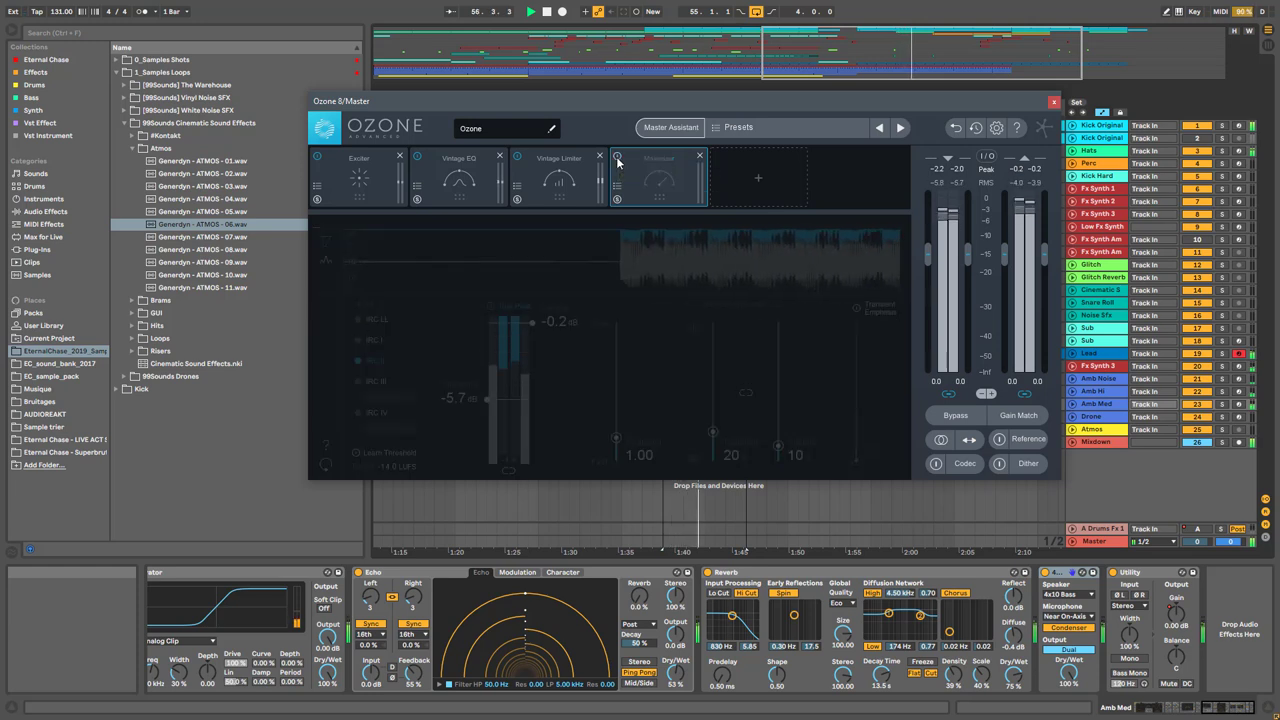
left_click(618, 160)
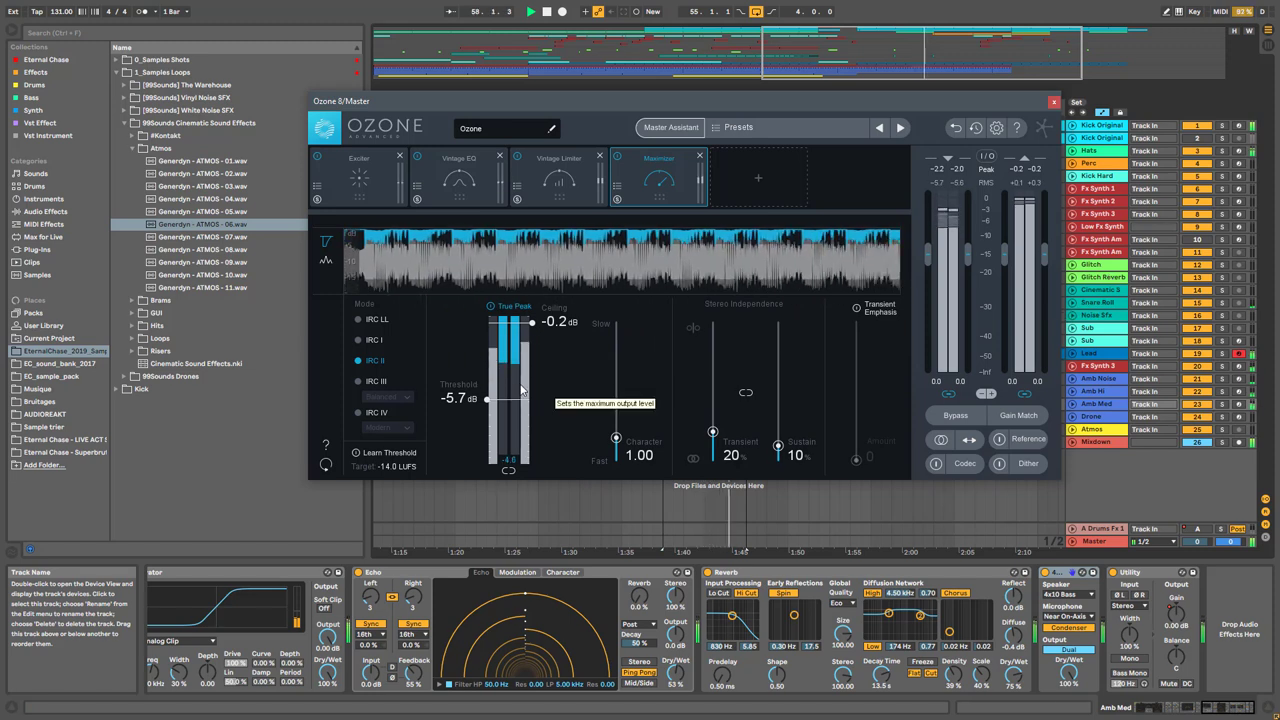
left_click(1053, 101)
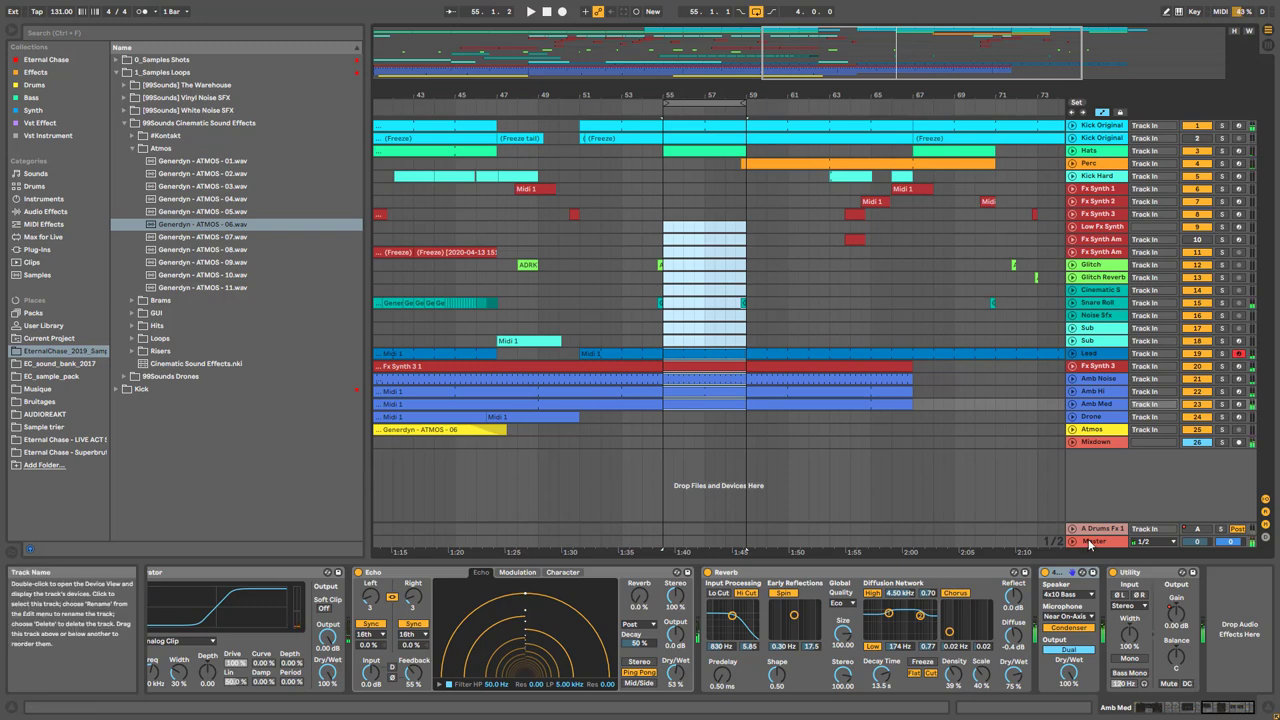
Show the master's device chain and bypass the ADRKT_IndustrialTechno2 mastering rack
left_click(1183, 708)
left_click(1150, 707)
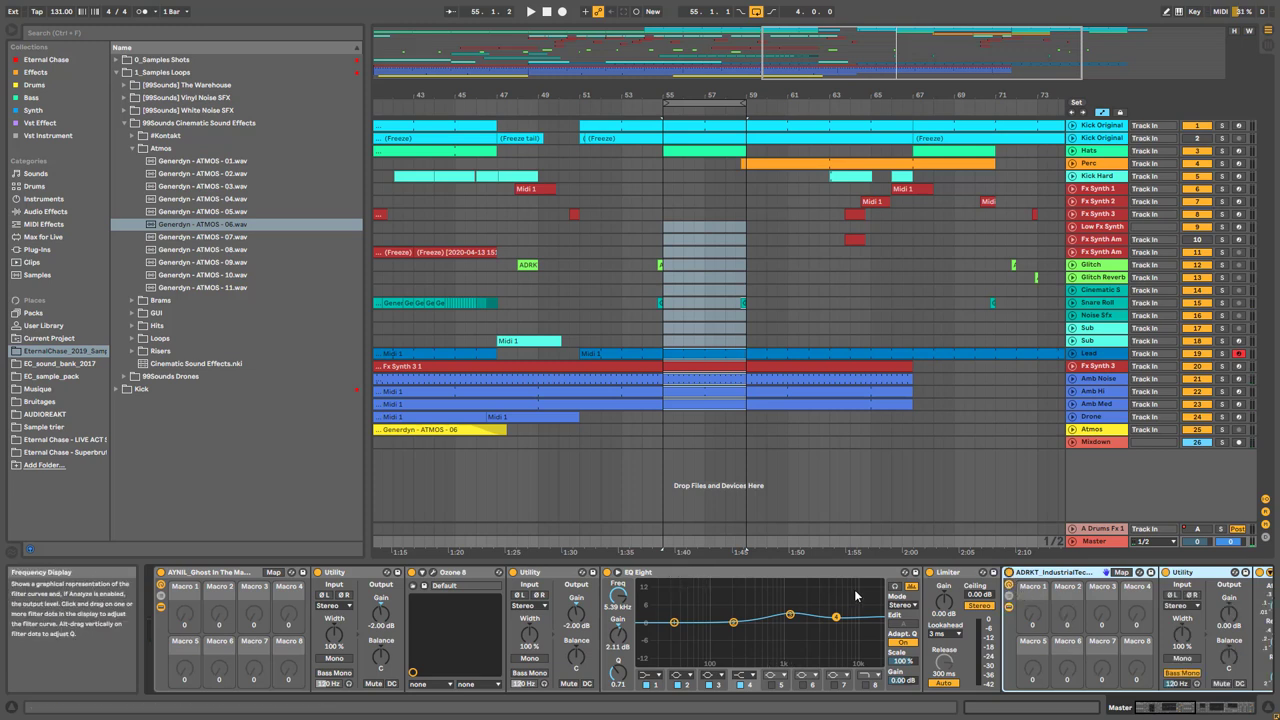
left_click(1008, 573)
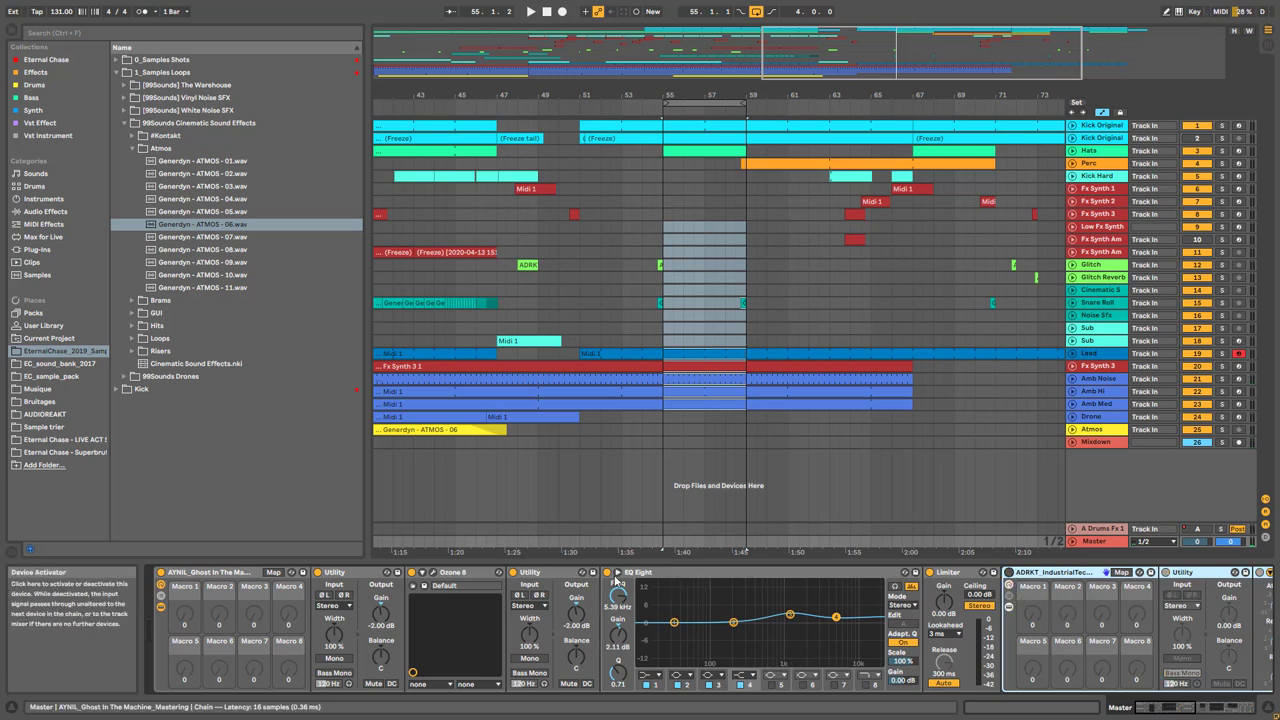
Compare the looped mix with the AYNIL mastering rack's EQ Eight bypassed and active, and select its band 3
key("space")
left_click(608, 573)
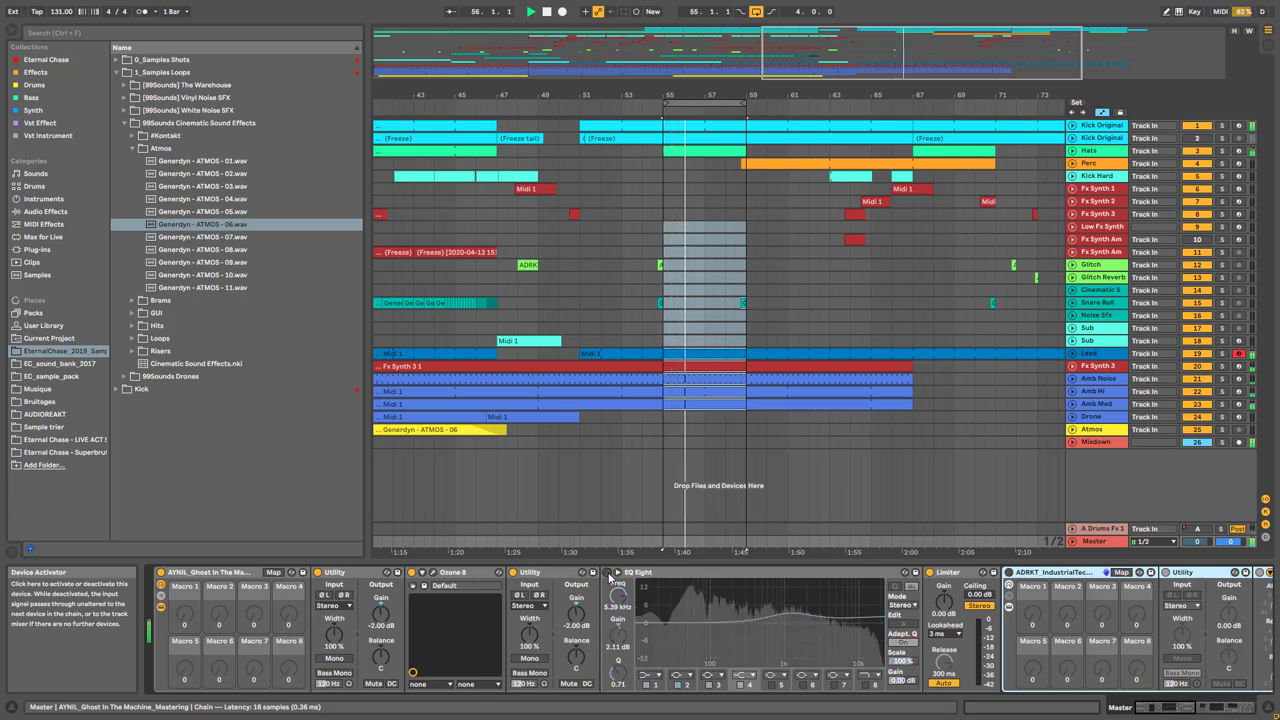
left_click(608, 573)
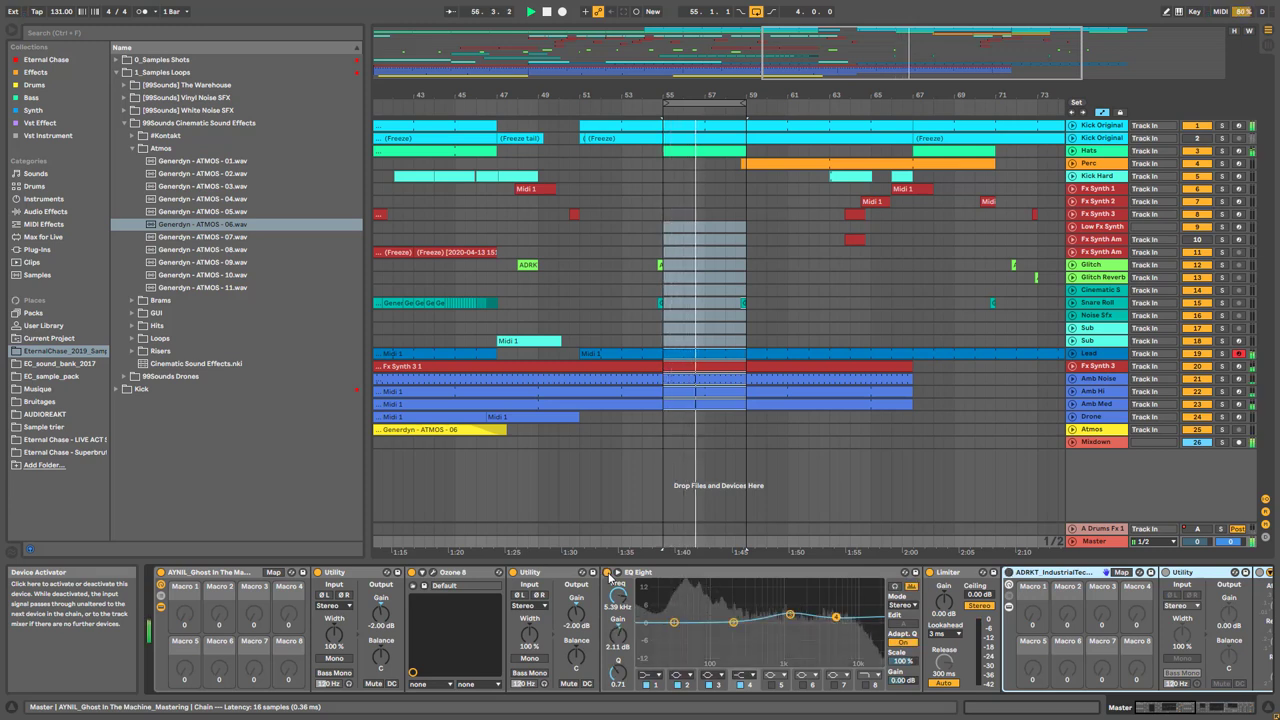
left_click(790, 615)
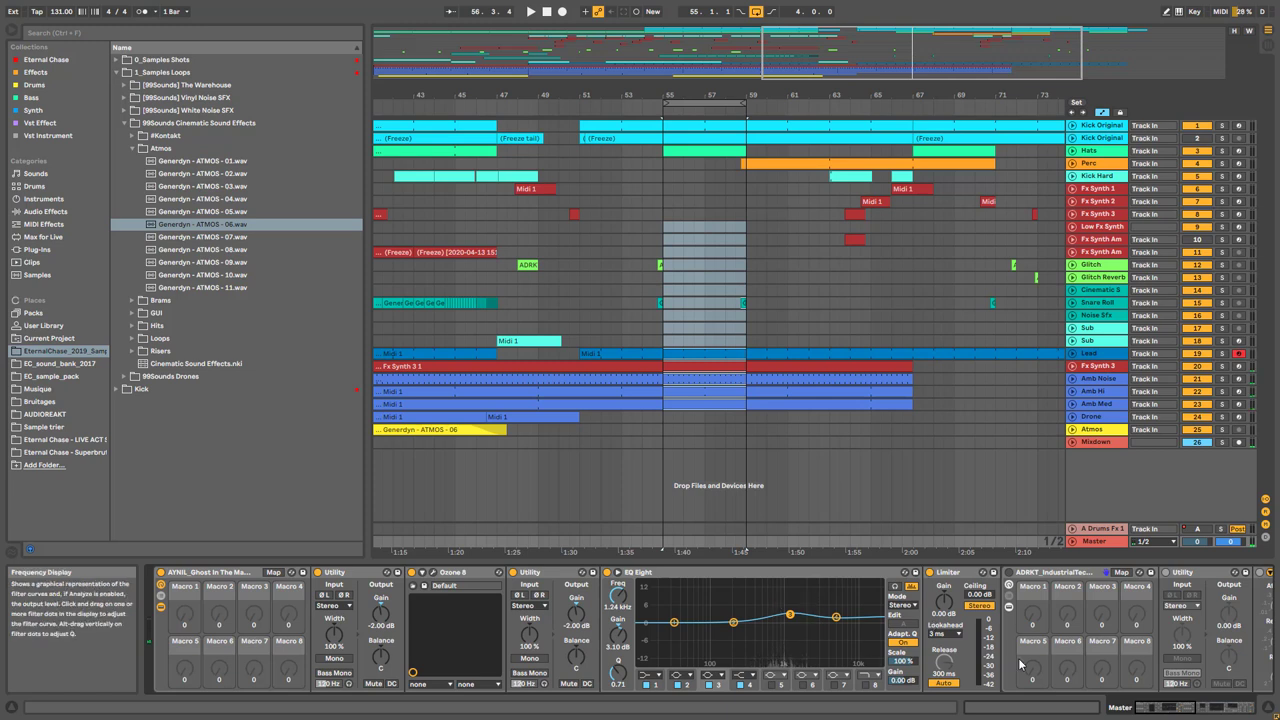
Select the ADRKT_IndustrialTechno2 mastering rack in the master's device chain and reactivate it
left_click(1173, 711)
left_click_drag(1173, 711, 1189, 714)
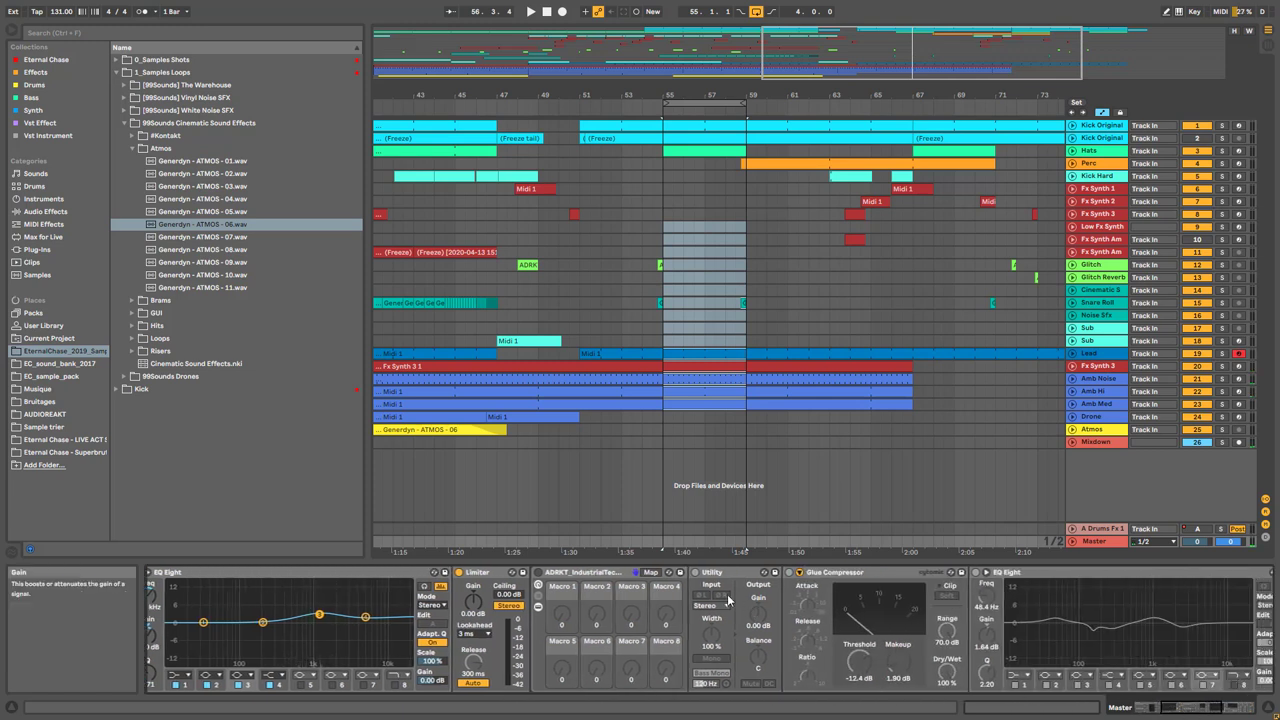
left_click(545, 577)
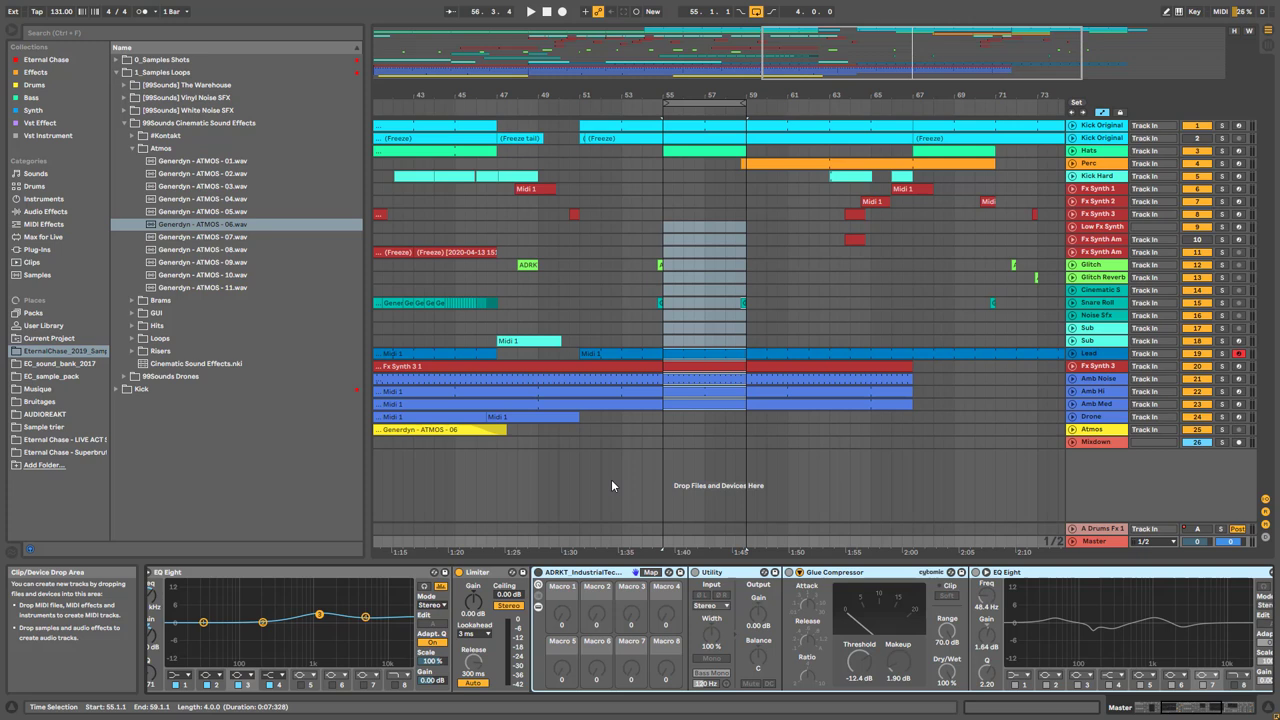
scroll(508, 578, "down", 2)
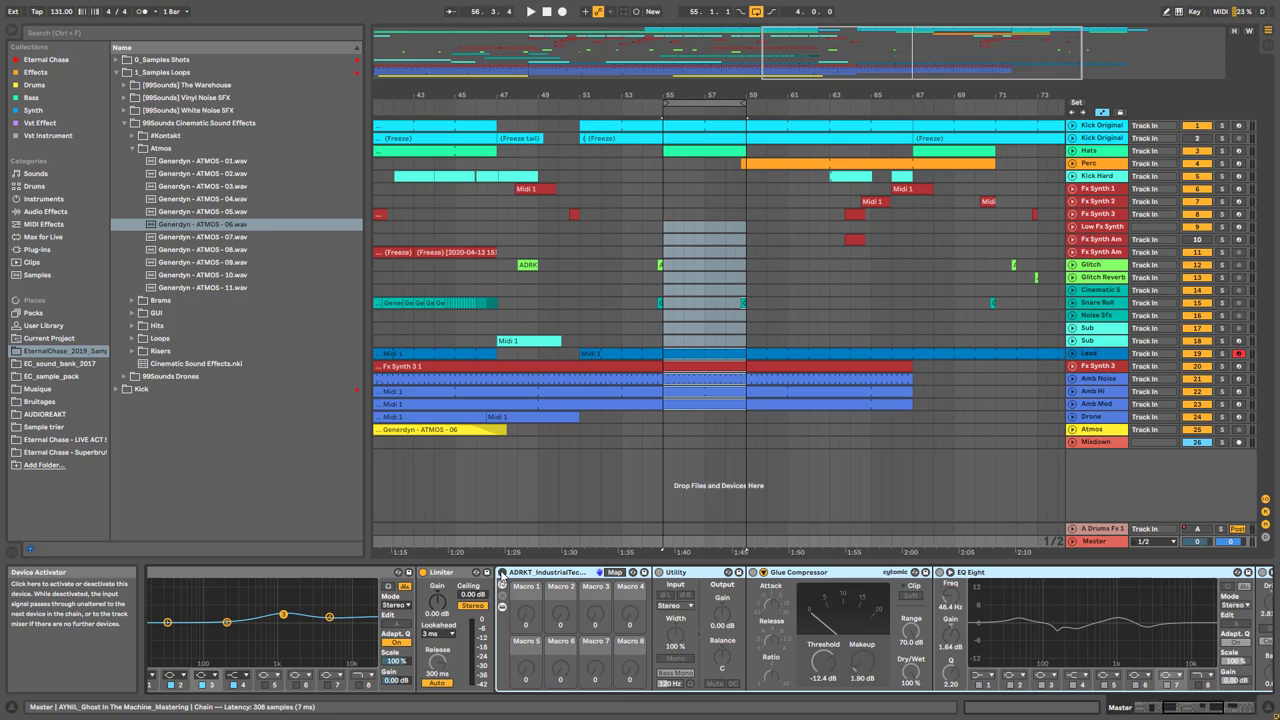
left_click(502, 576)
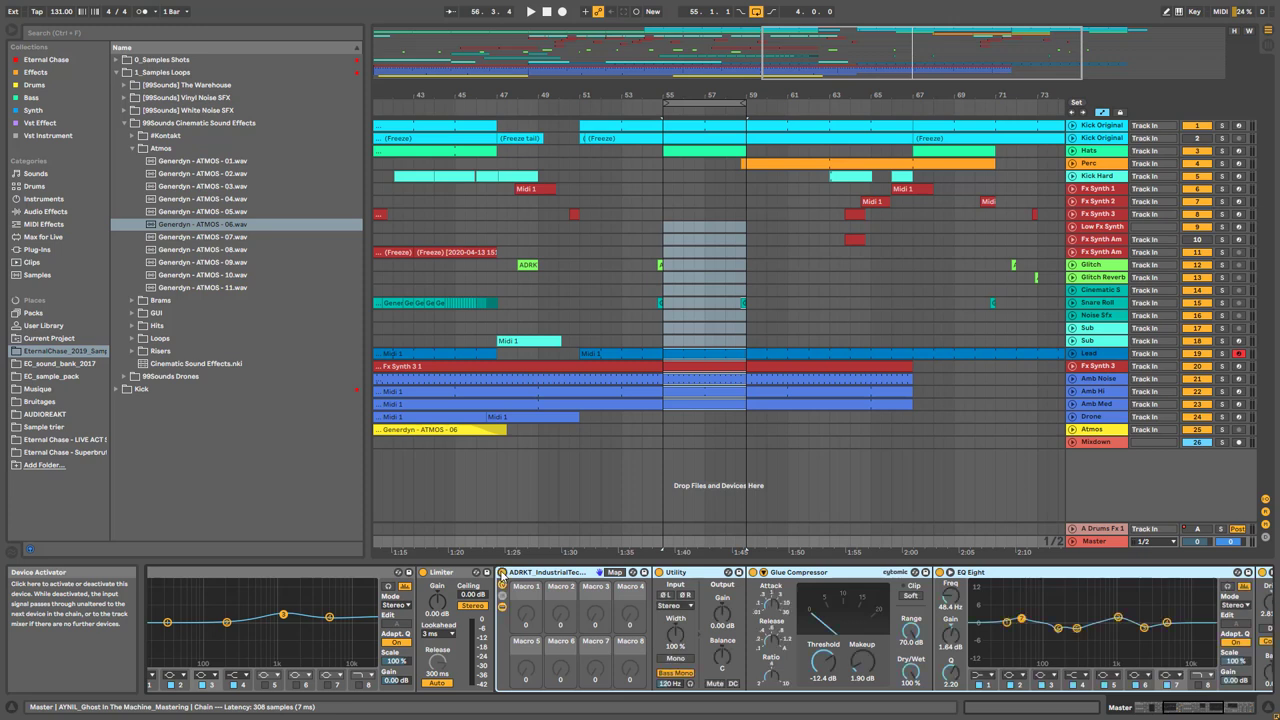
Play the looped mix and compare it with the ADRKT_IndustrialTechno2 rack bypassed and active
key("space")
left_click(502, 576)
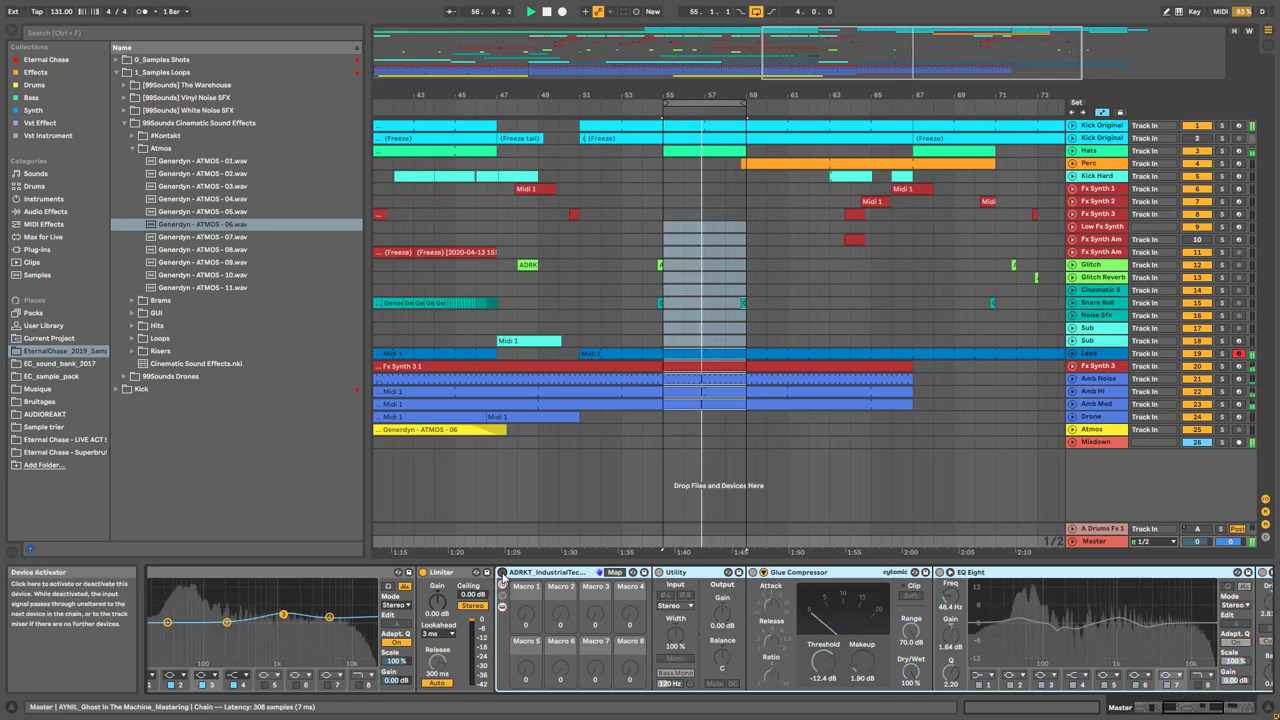
left_click(502, 576)
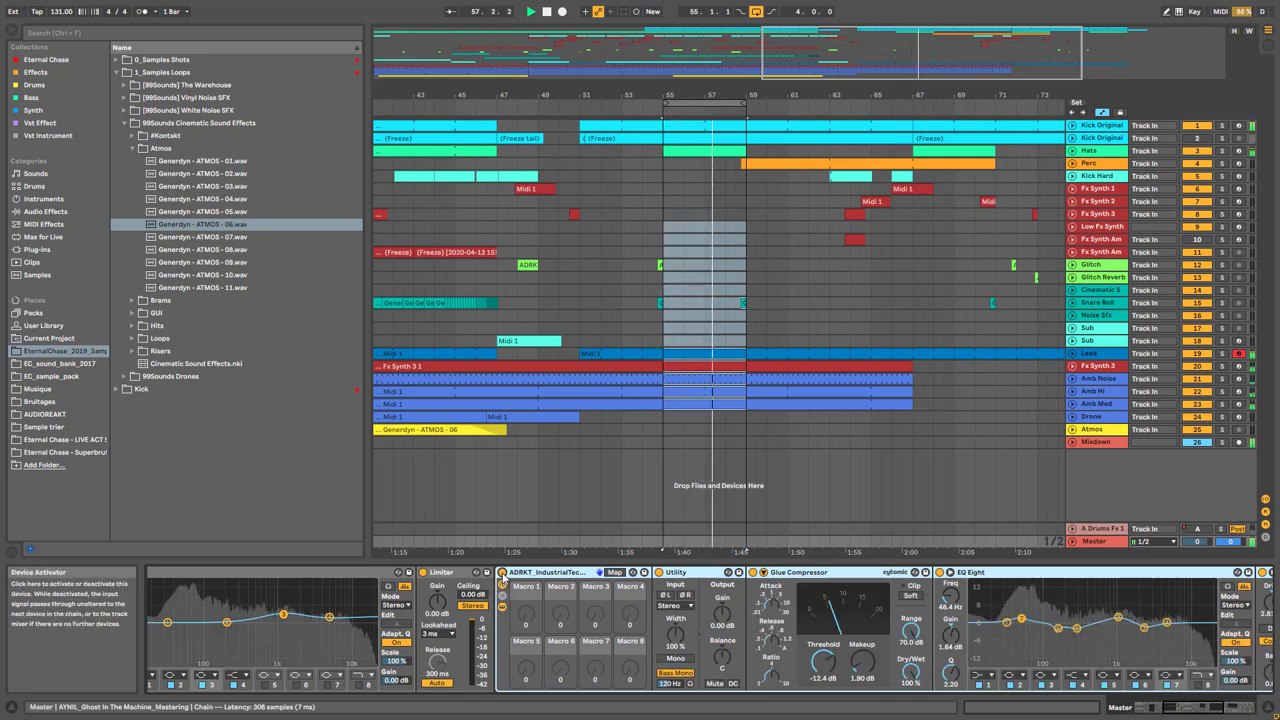
left_click(1163, 706)
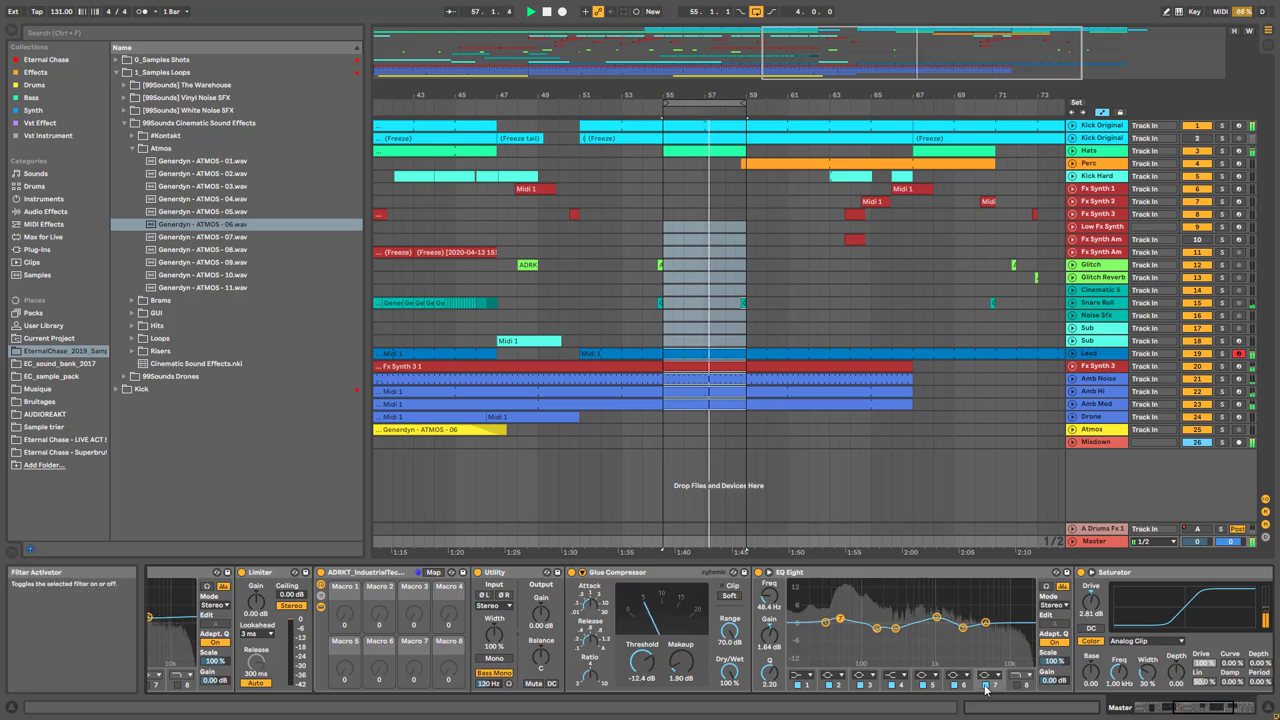
Inspect the bands of the ADRKT_IndustrialTechno2 rack's EQ Eight and compare the looped mix with band 5 bypassed and active
left_click(935, 620)
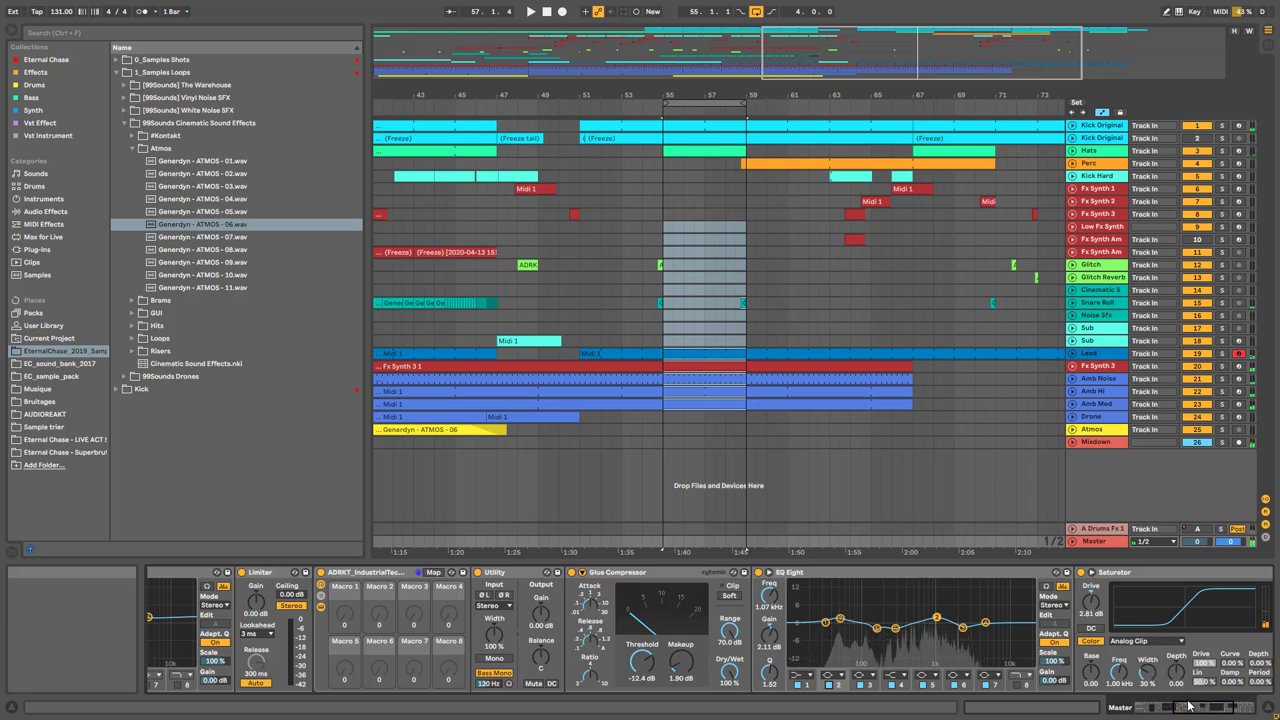
scroll(1155, 685, "right", 5)
left_click(719, 627)
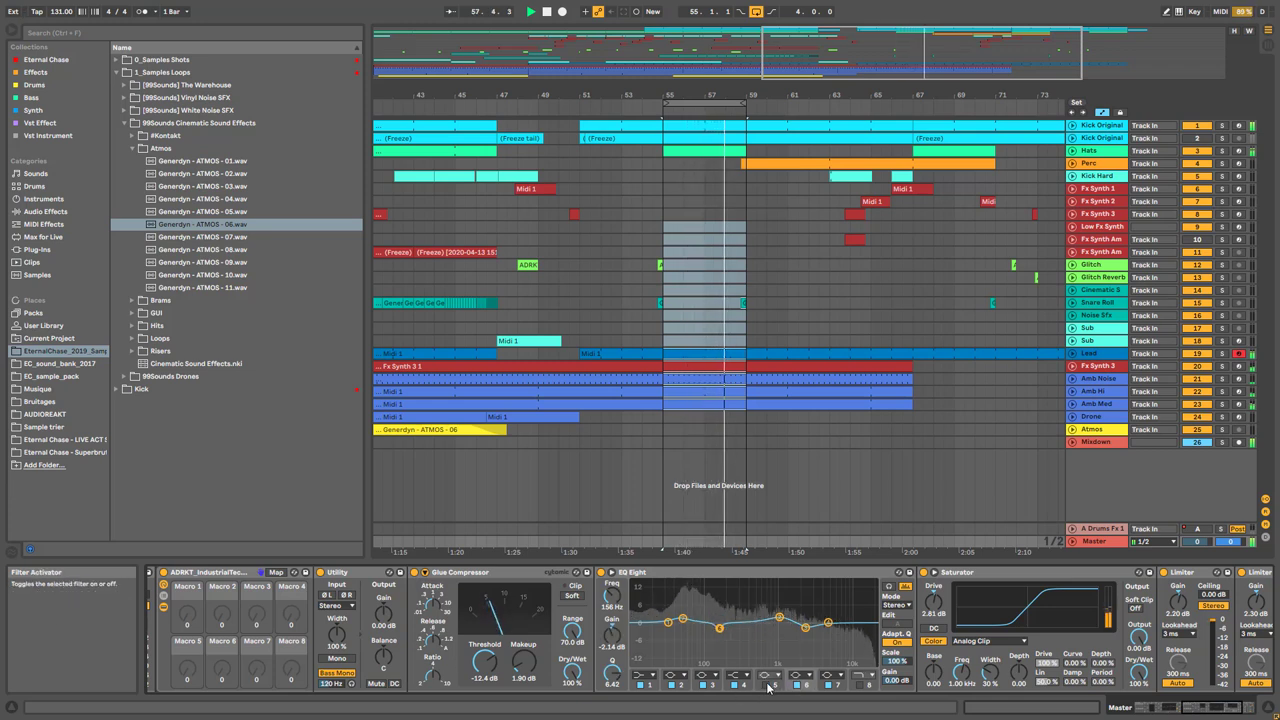
left_click(768, 688)
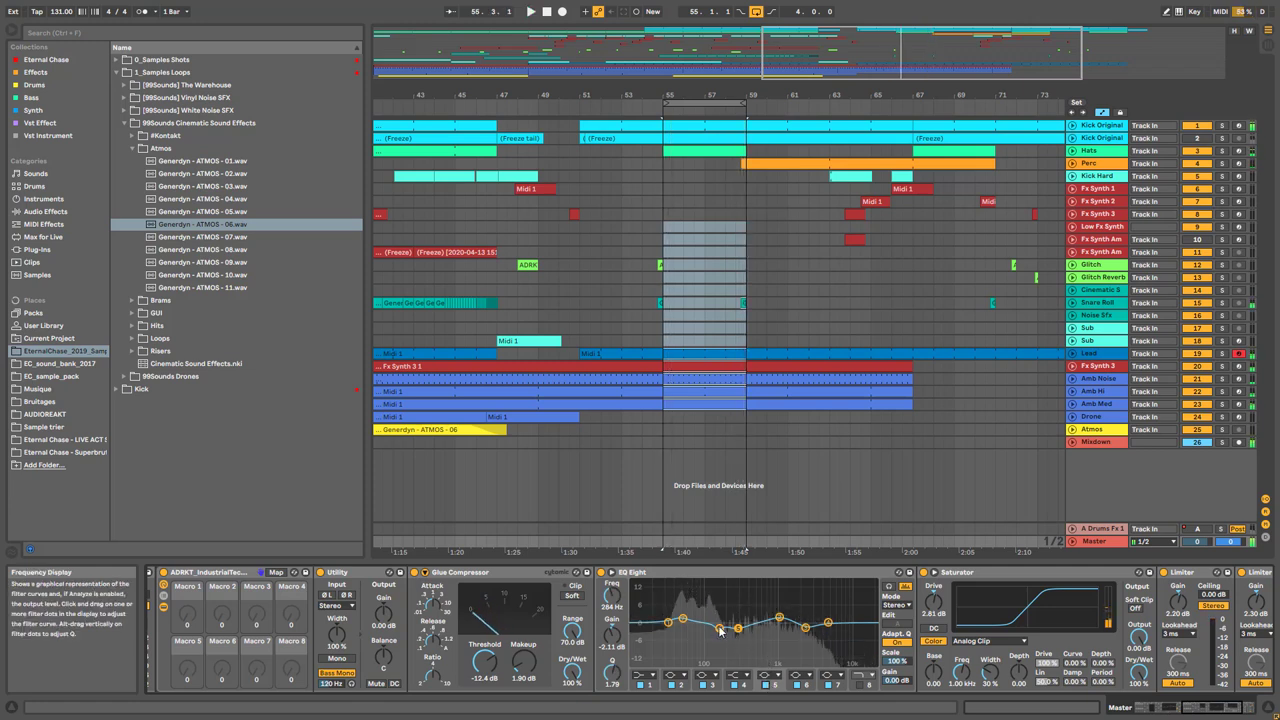
Compare the looped mix with band 3 of the ADRKT_IndustrialTechno2 rack's EQ Eight bypassed and active, and stop playback
left_click(706, 686)
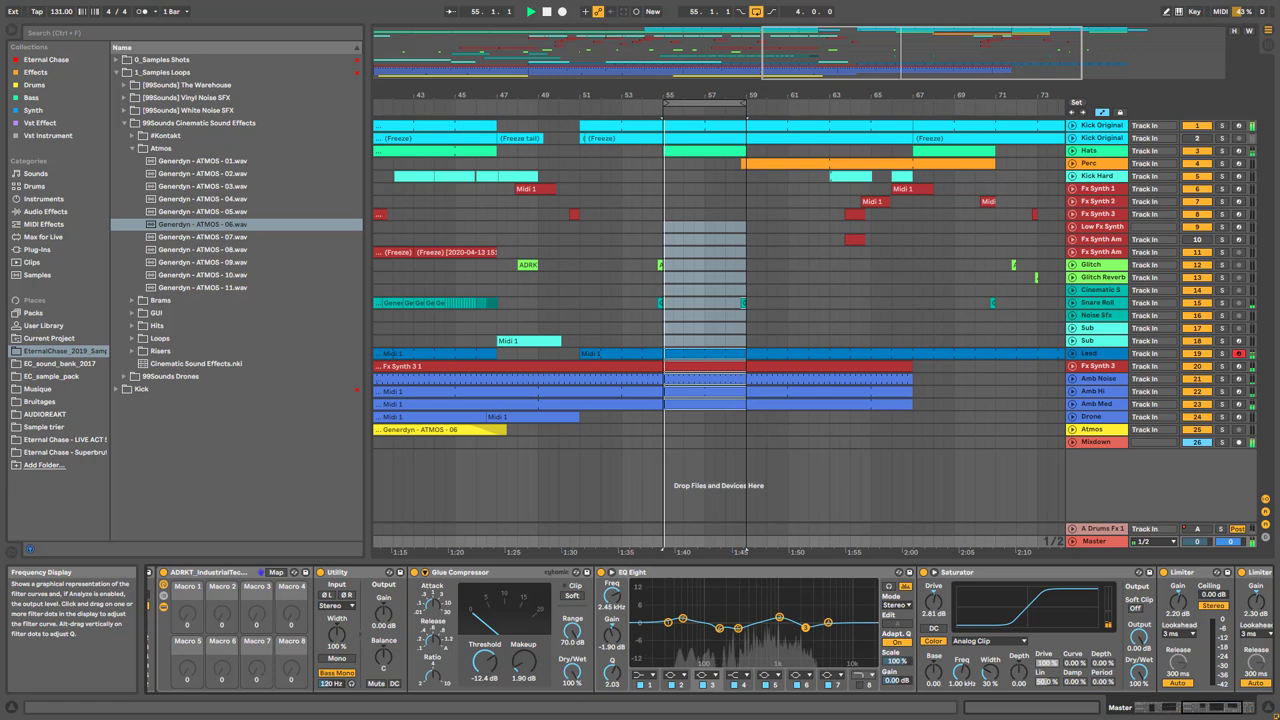
key("space")
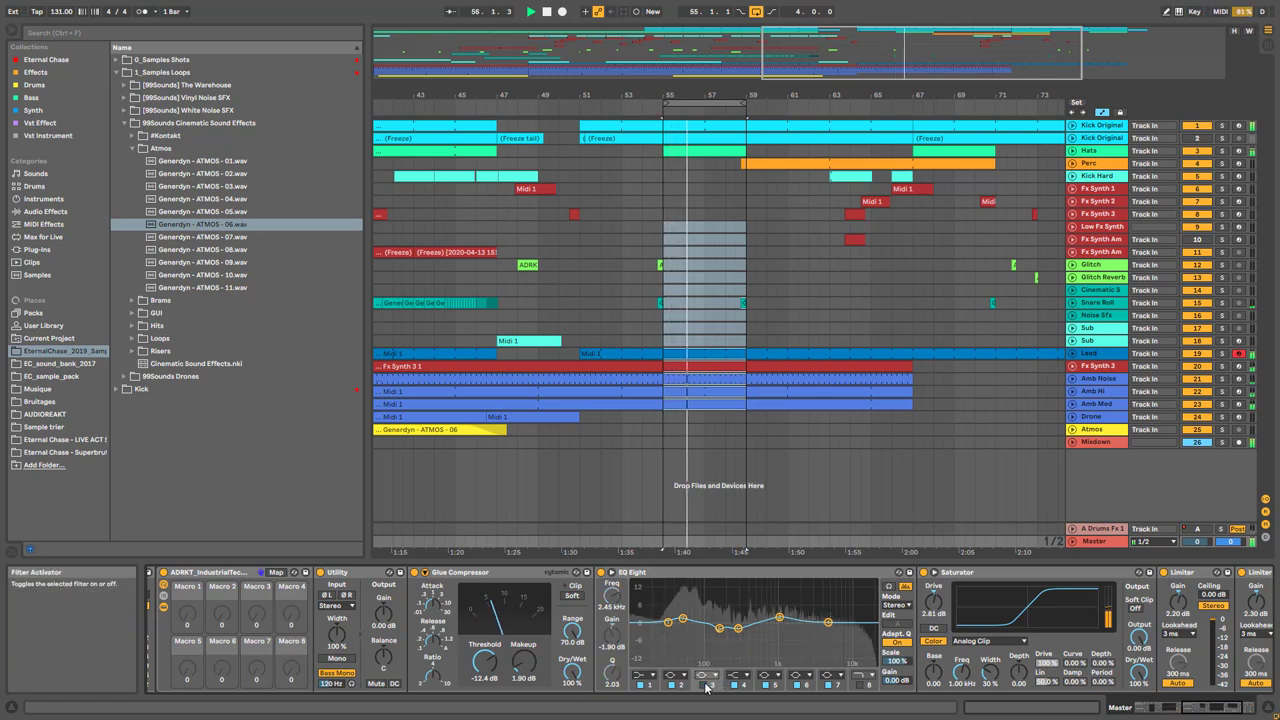
left_click(704, 687)
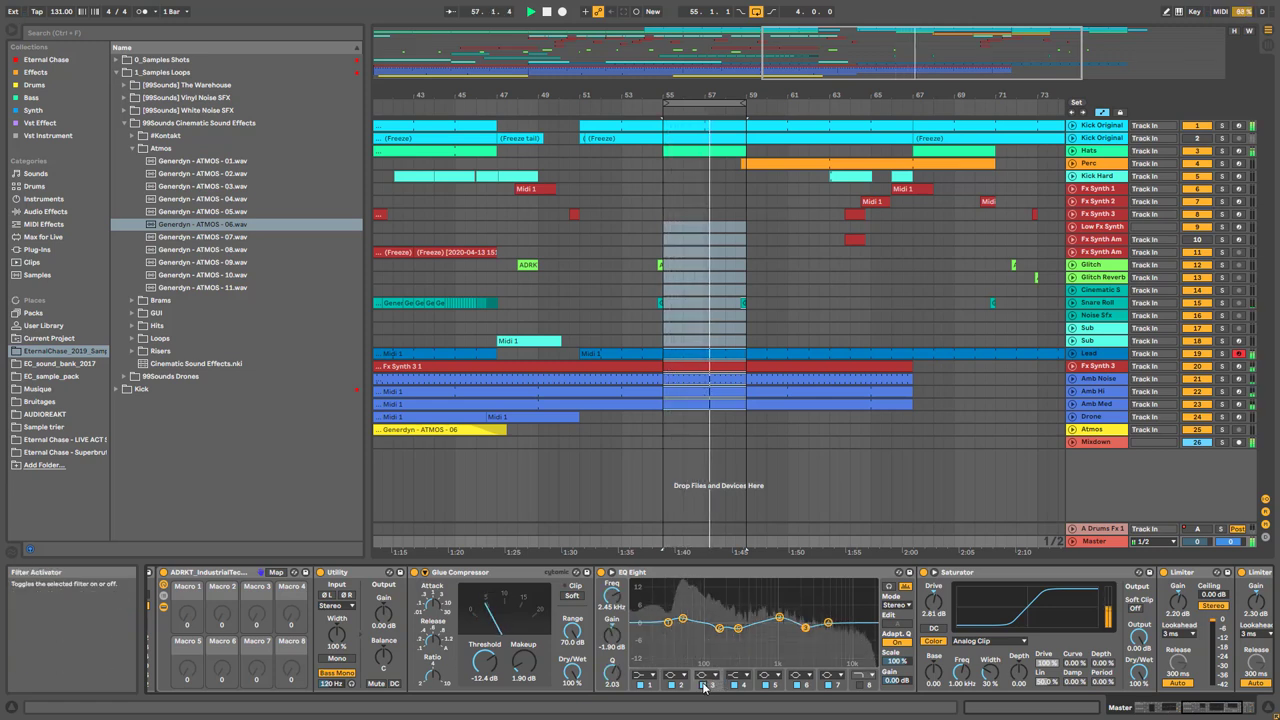
key("space")
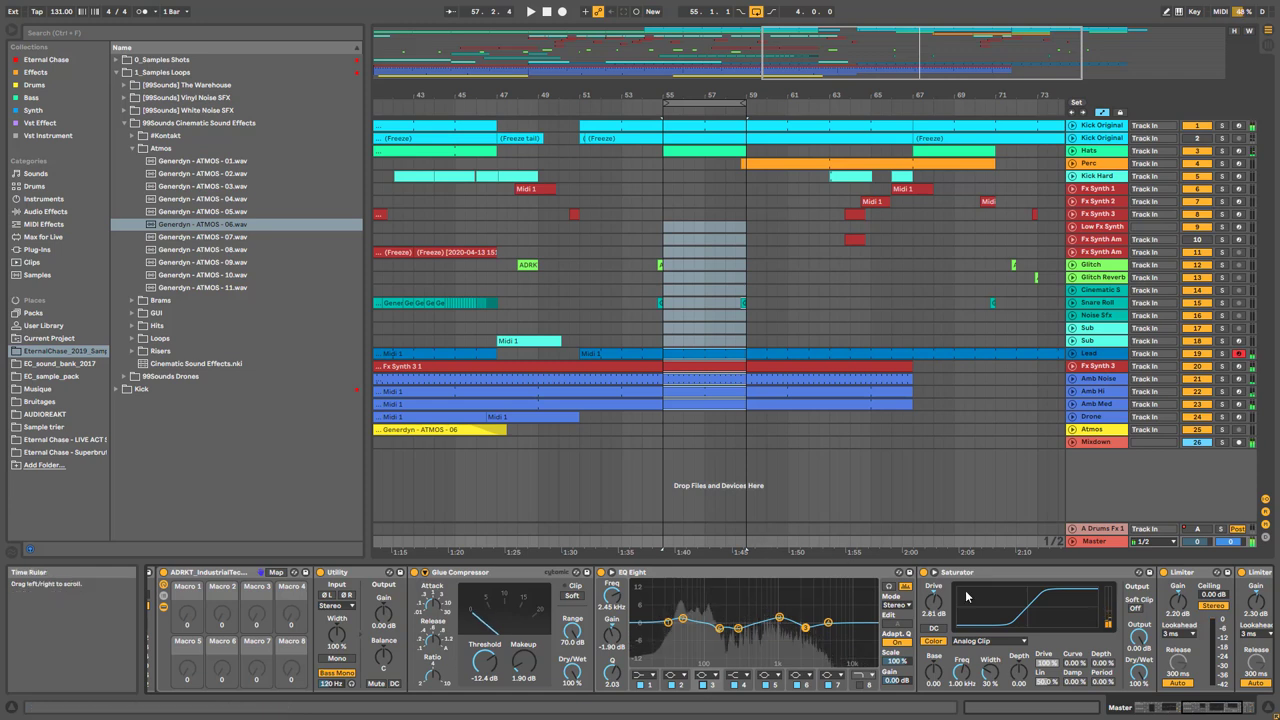
Play the looped mix and compare it with the ADRKT_IndustrialTechno2 rack's Saturator bypassed and active
scroll(1136, 690, "down", 3)
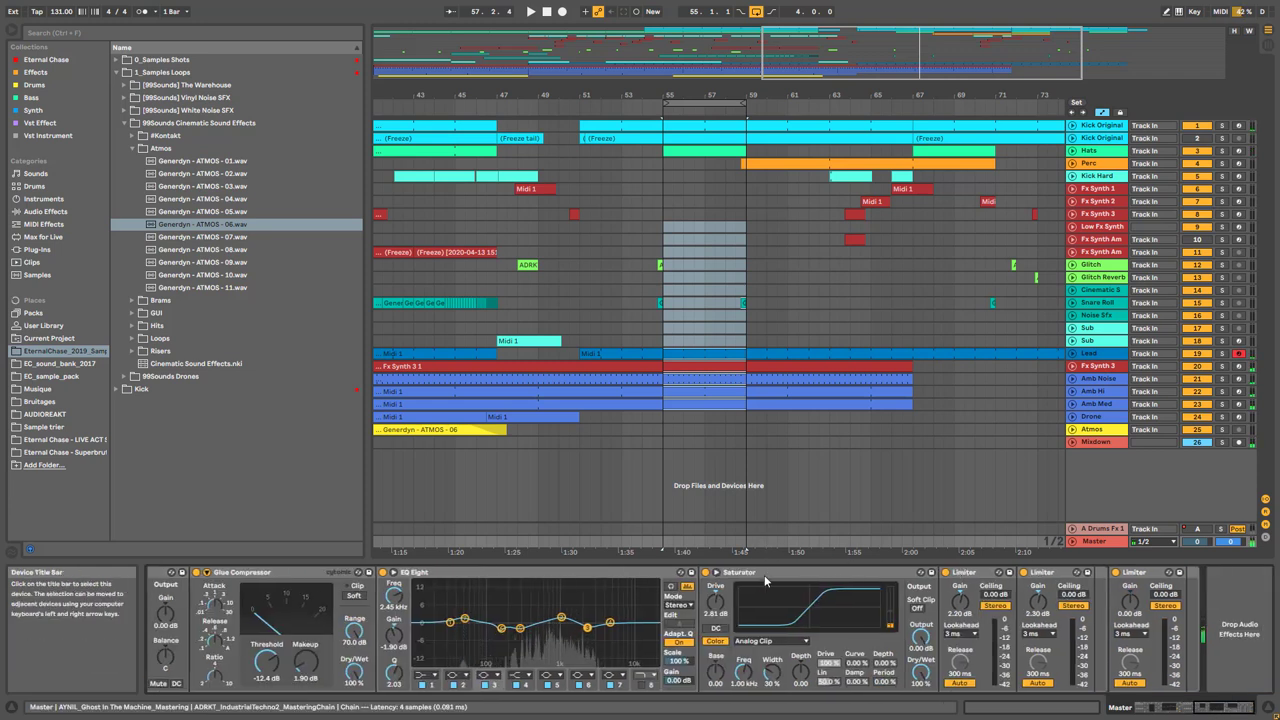
left_click(704, 572)
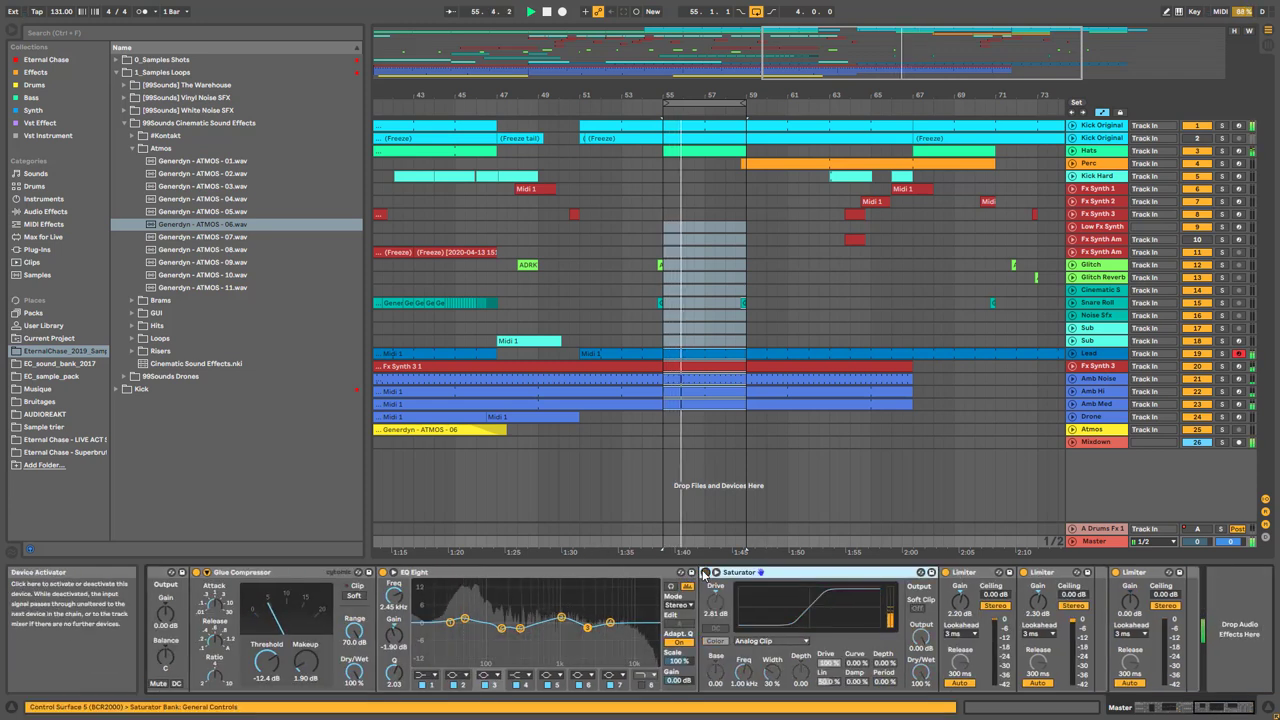
left_click(704, 572)
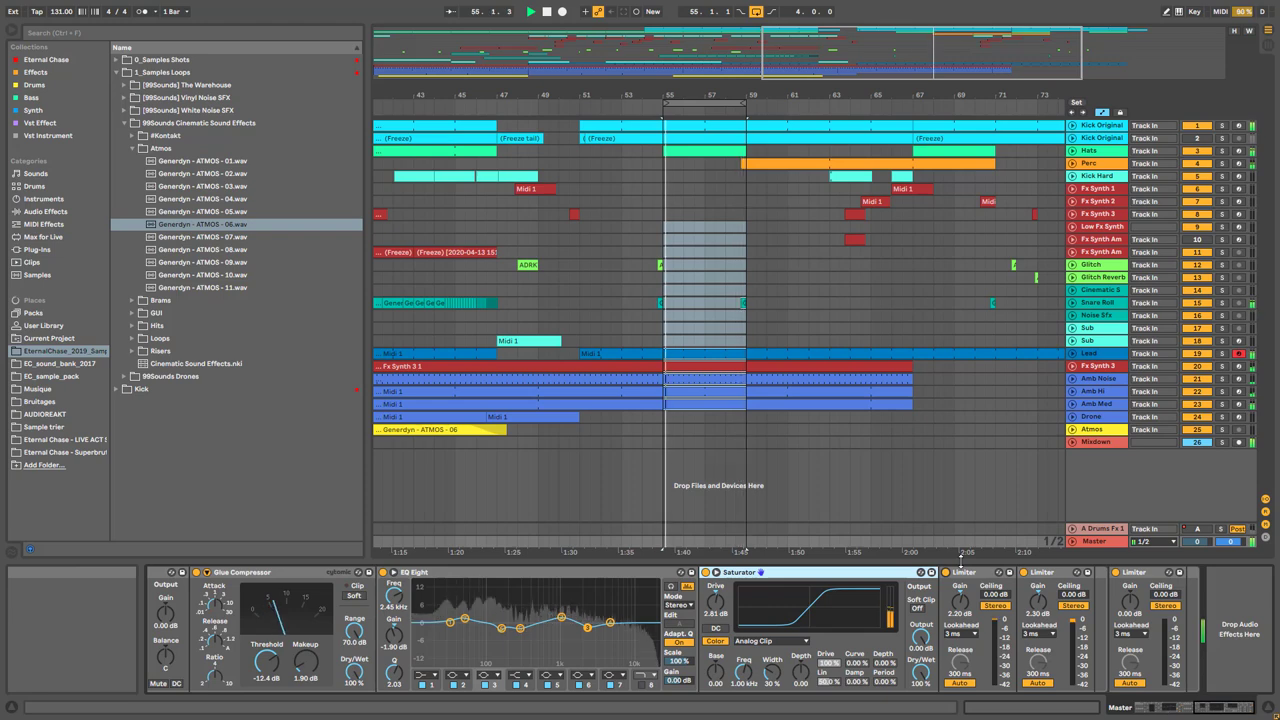
Return to the start of the master's device chain and hide the devices inside the AYNIL_Ghost In The Machine mastering rack
left_click(1180, 708)
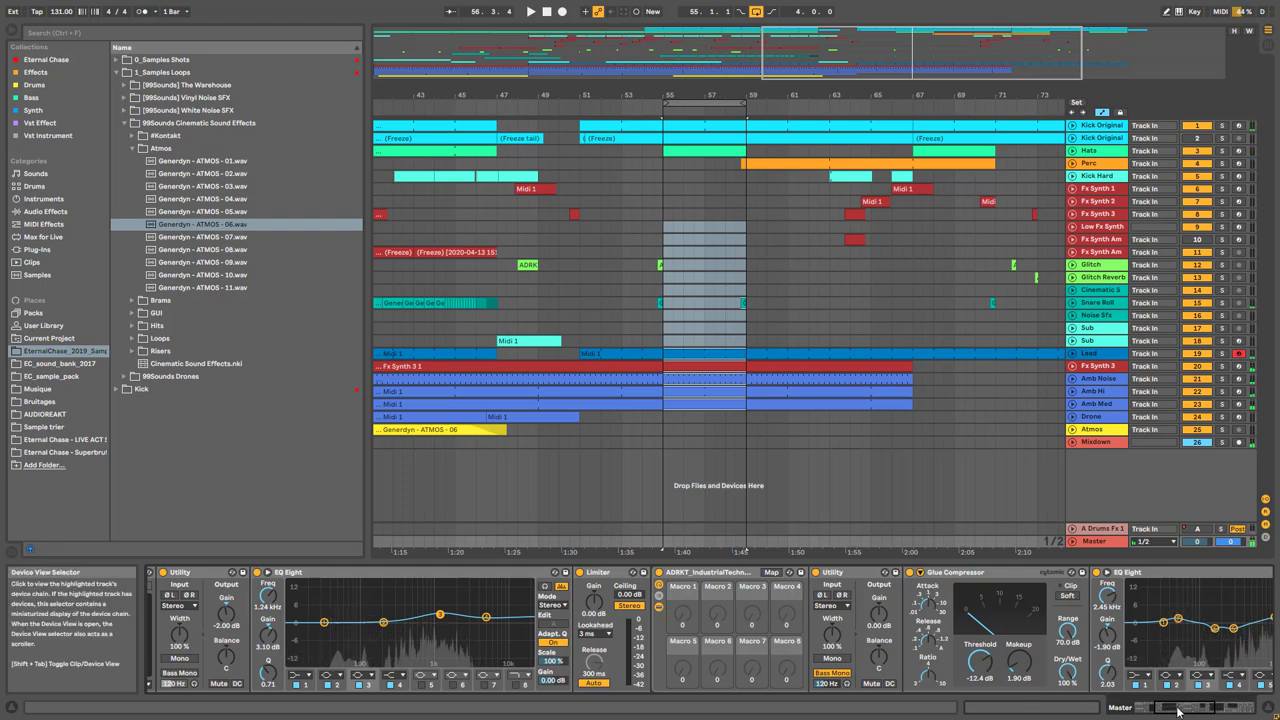
left_click(1246, 710)
left_click_drag(1246, 712, 898, 694)
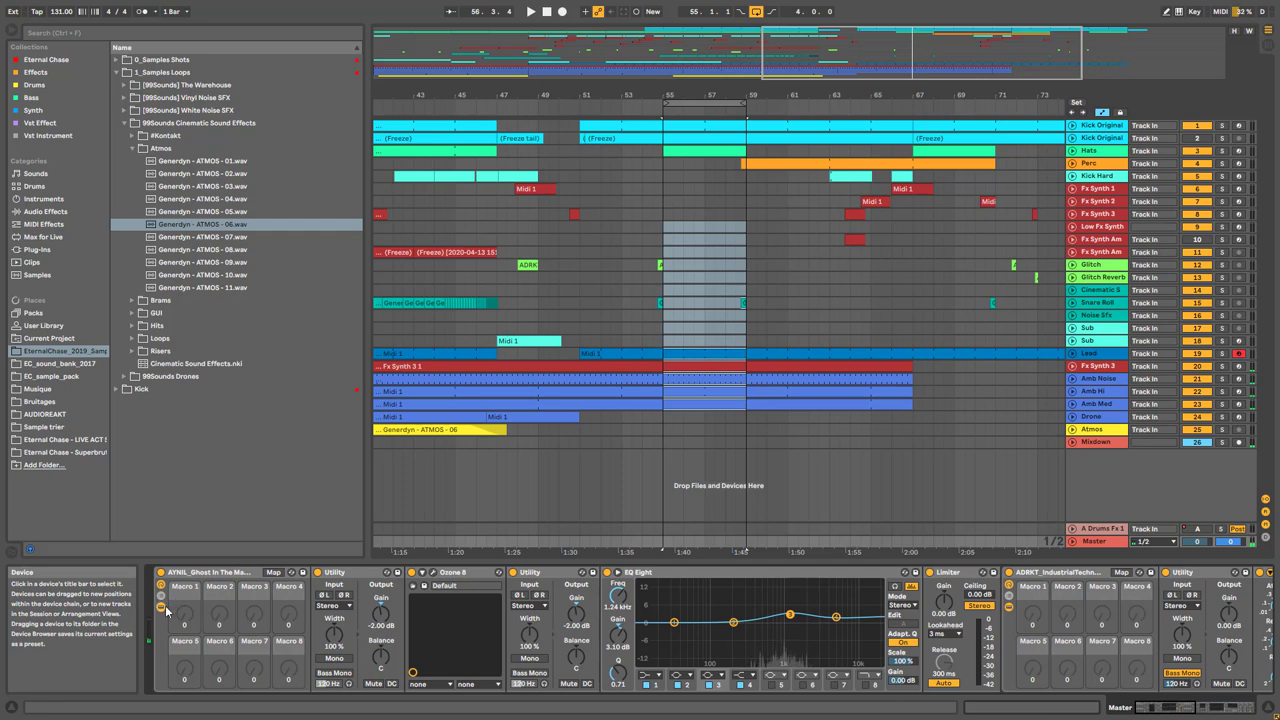
left_click(703, 150)
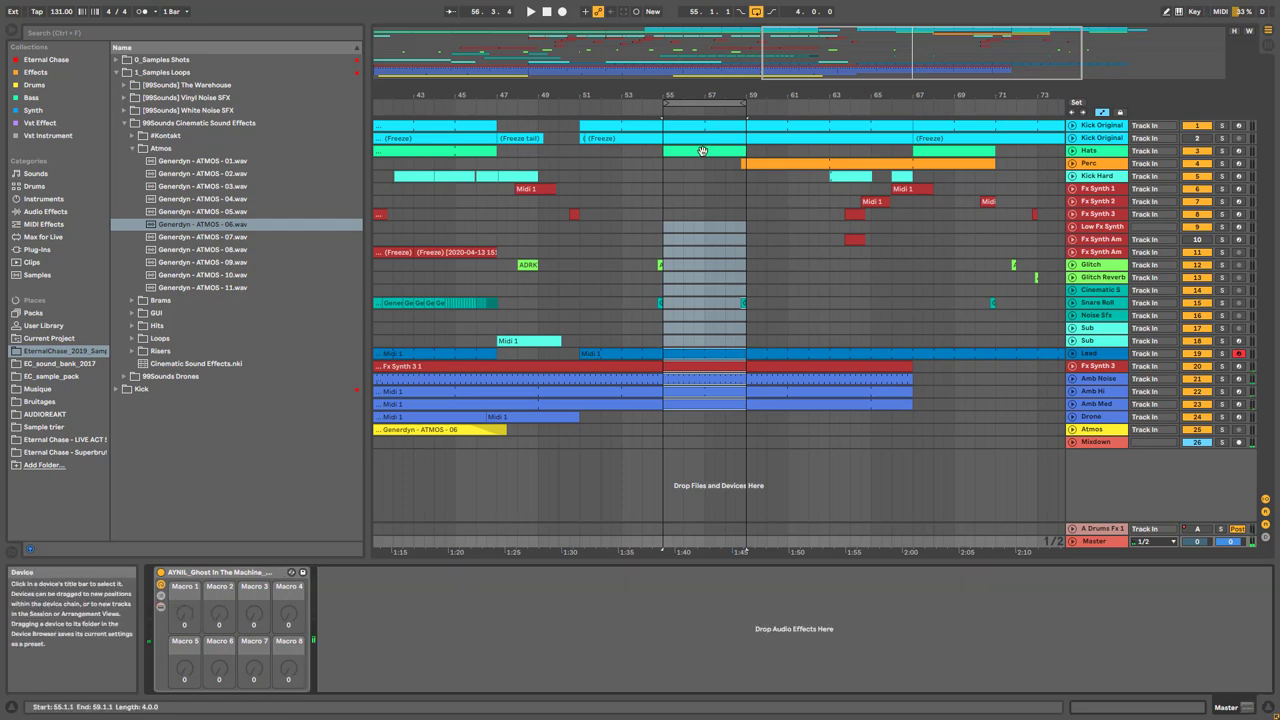
Show the whole track from start to end in the arrangement
left_click_drag(848, 68, 829, 70)
double_click(829, 70)
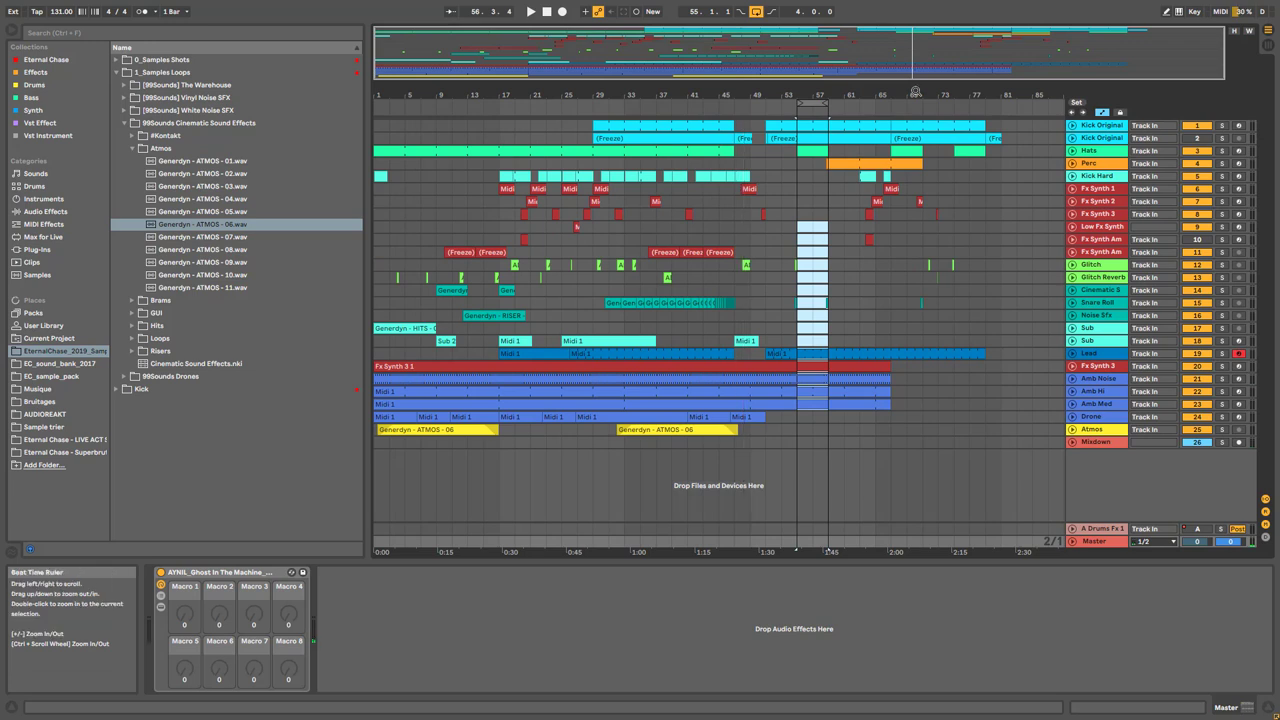